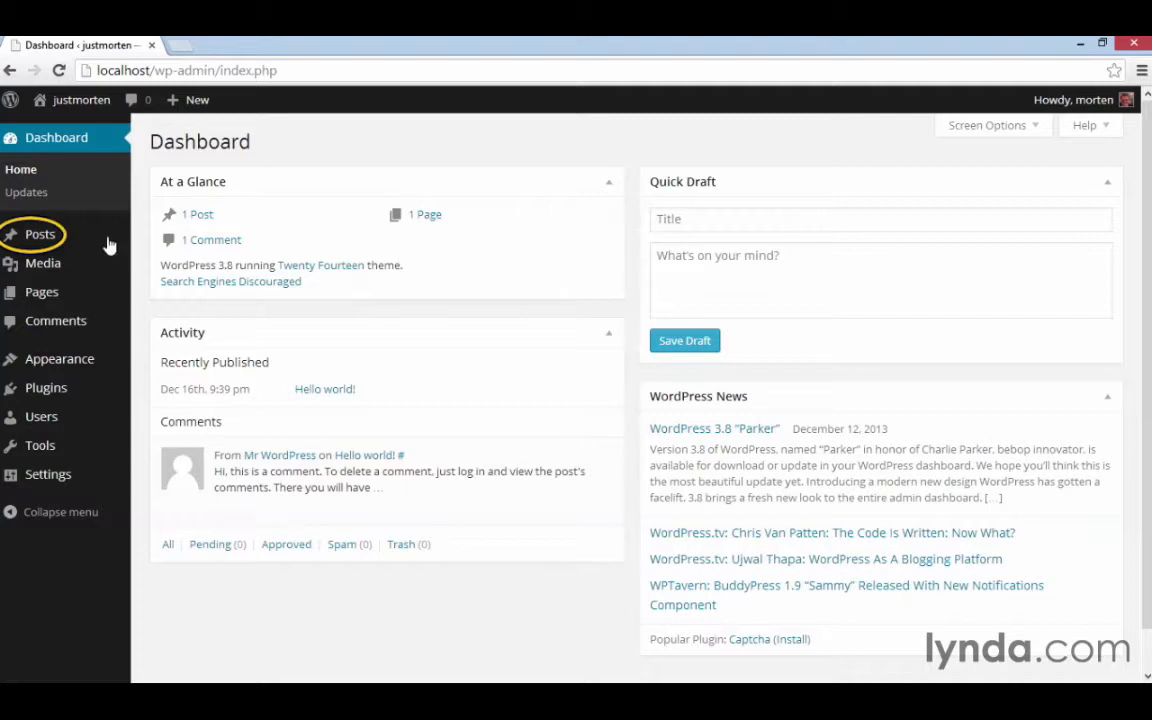
Step: Create a new post titled "Why we take pictures"
{"action": "mouse_move", "coordinate": [80, 242]}
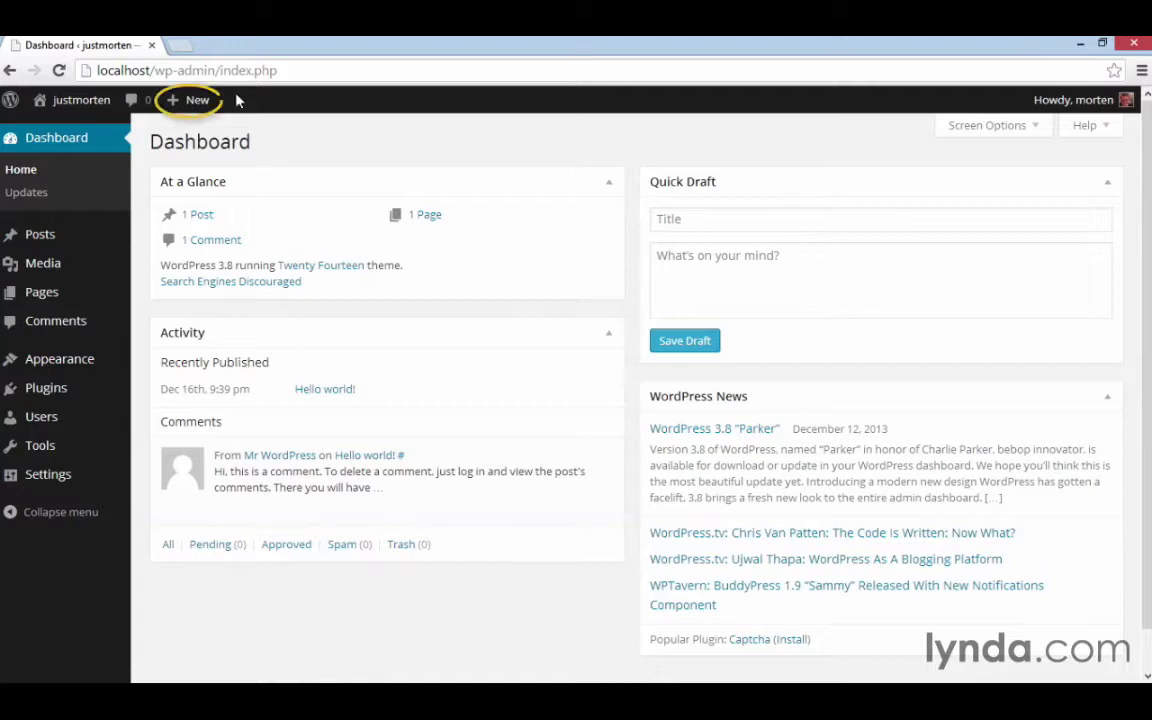
{"action": "mouse_move", "coordinate": [194, 103]}
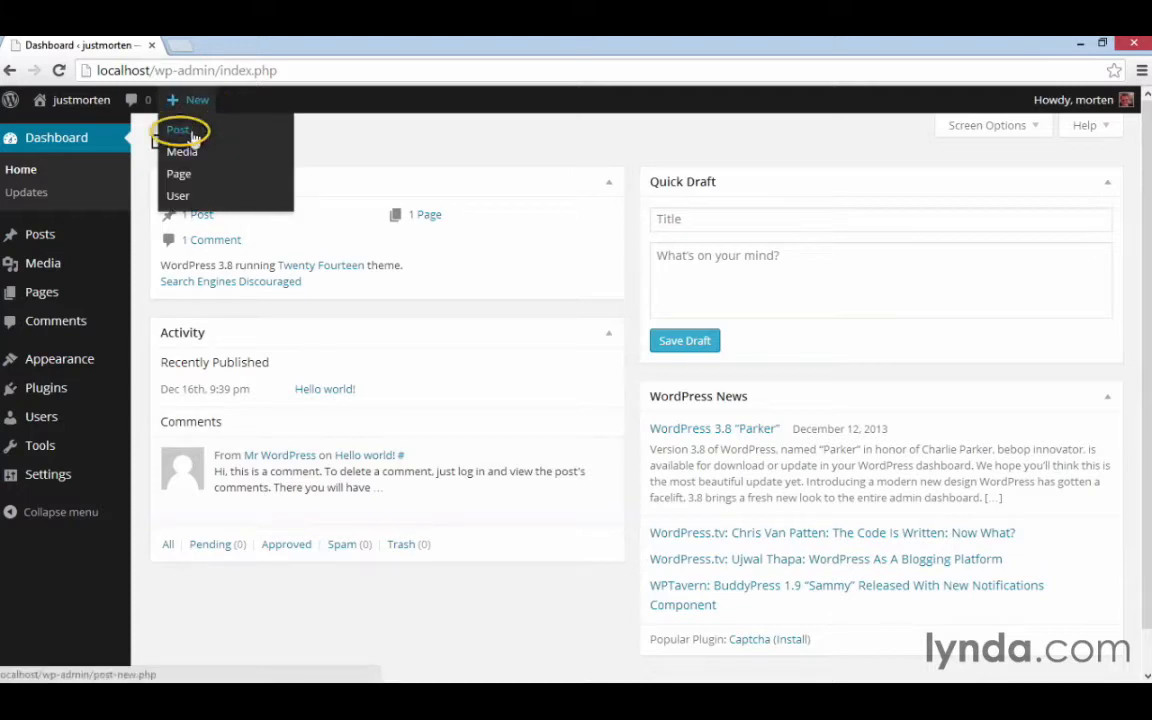
{"action": "left_click", "coordinate": [182, 131]}
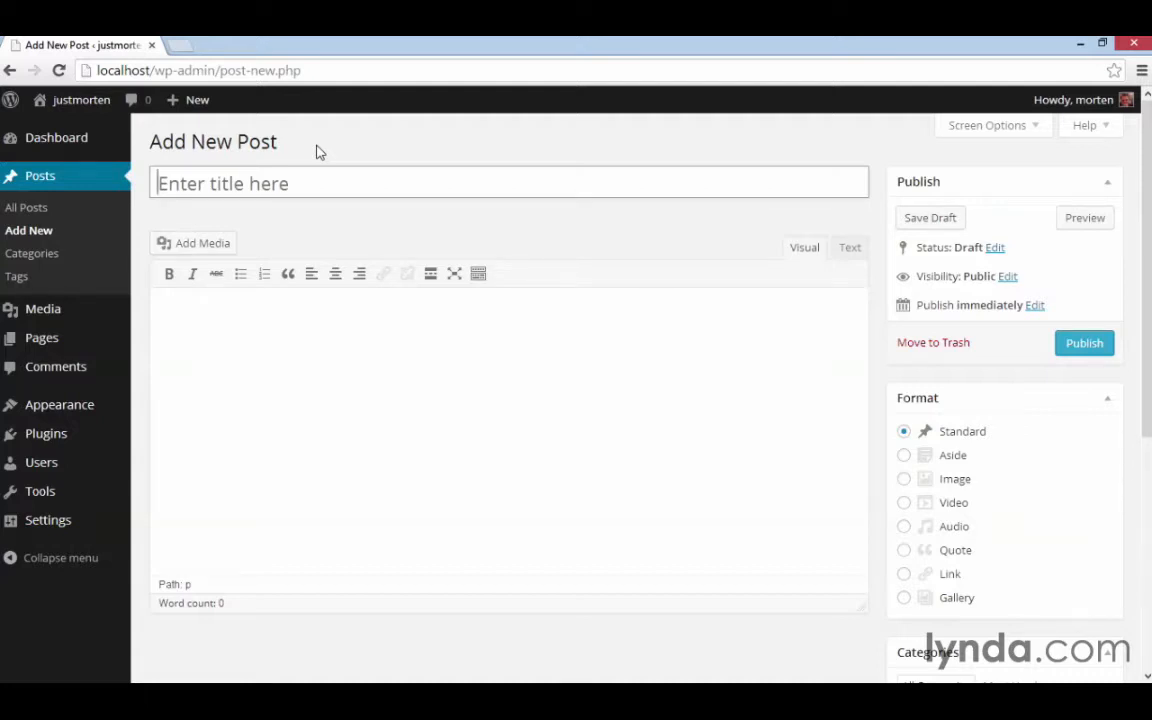
{"action": "type", "text": "Why we t"}
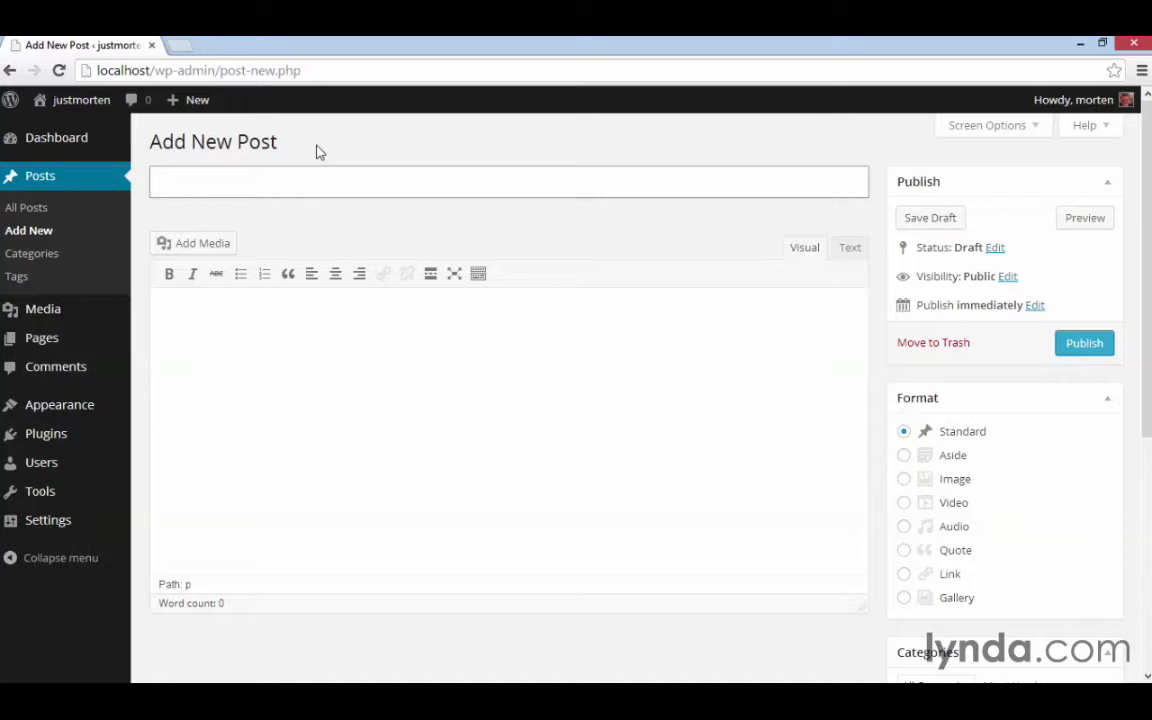
{"action": "type", "text": "ake pictures"}
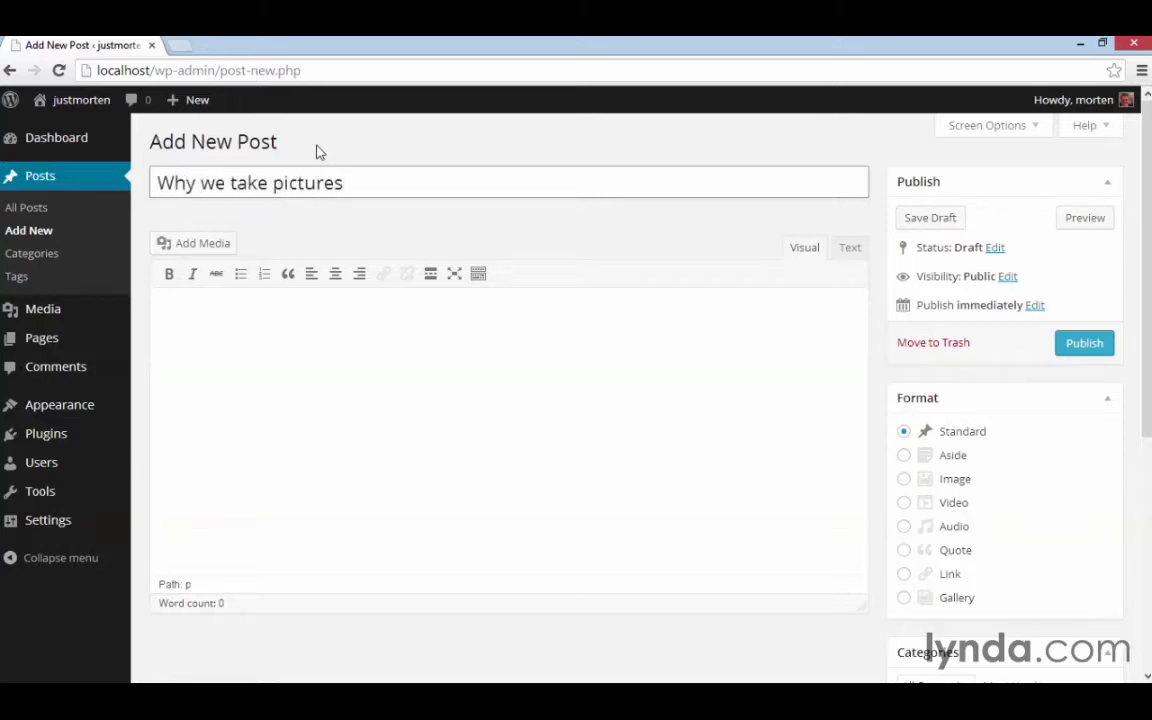
{"action": "left_click", "coordinate": [317, 383]}
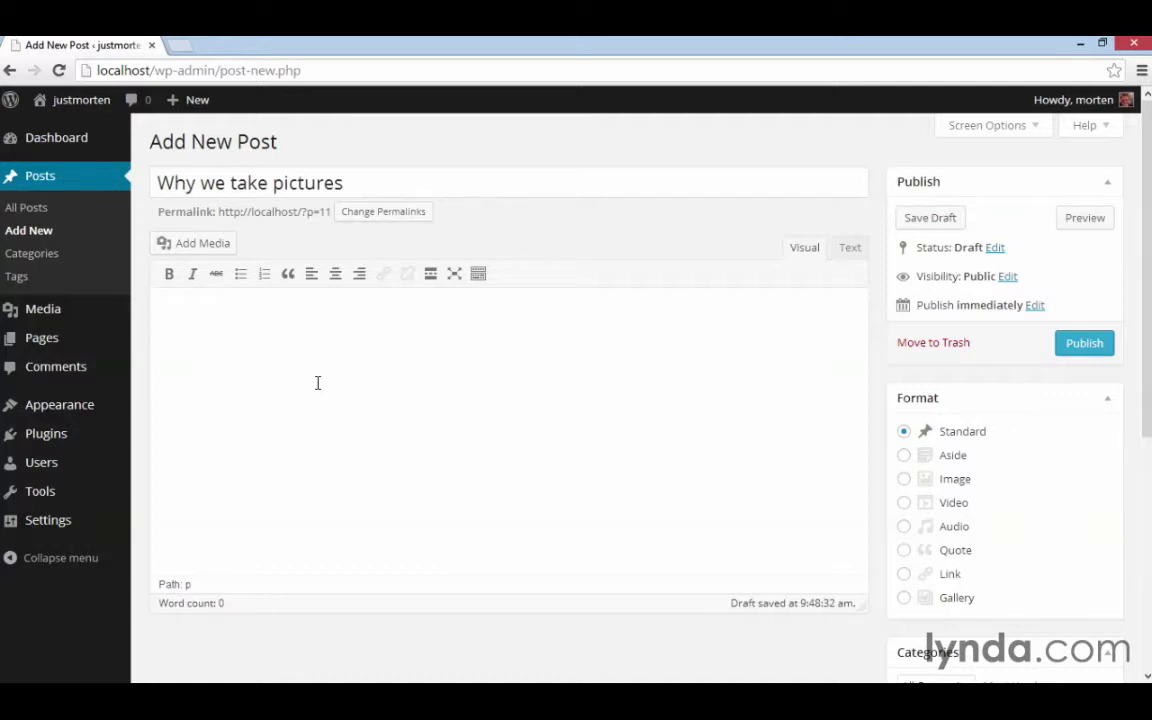
{"action": "type", "text": "Type out some text."}
{"action": "key", "text": "Return"}
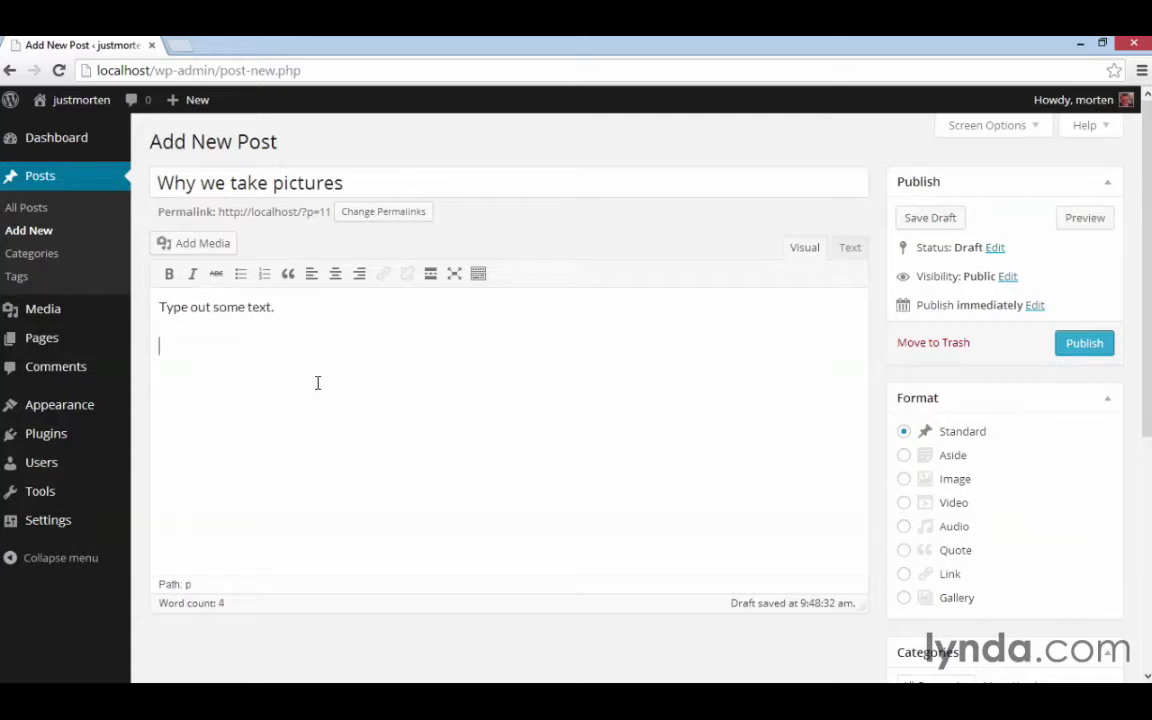
{"action": "type", "text": "Type out some more text."}
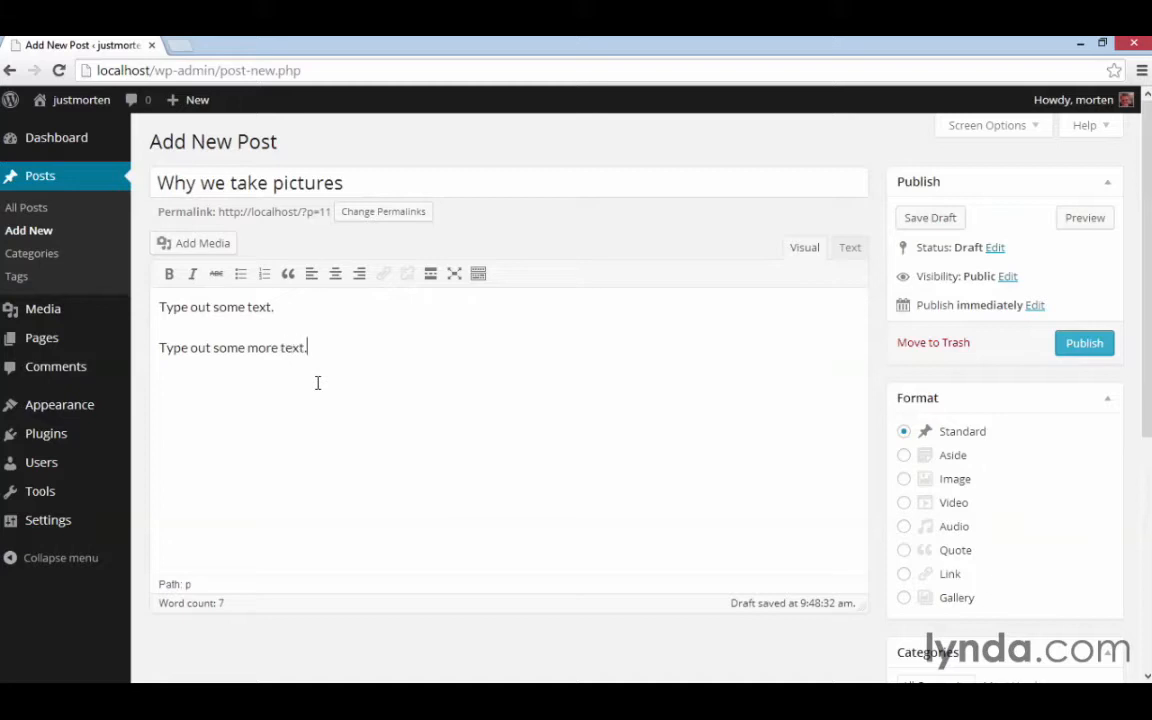
{"action": "key", "text": "ctrl+a"}
{"action": "key", "text": "BackSpace"}
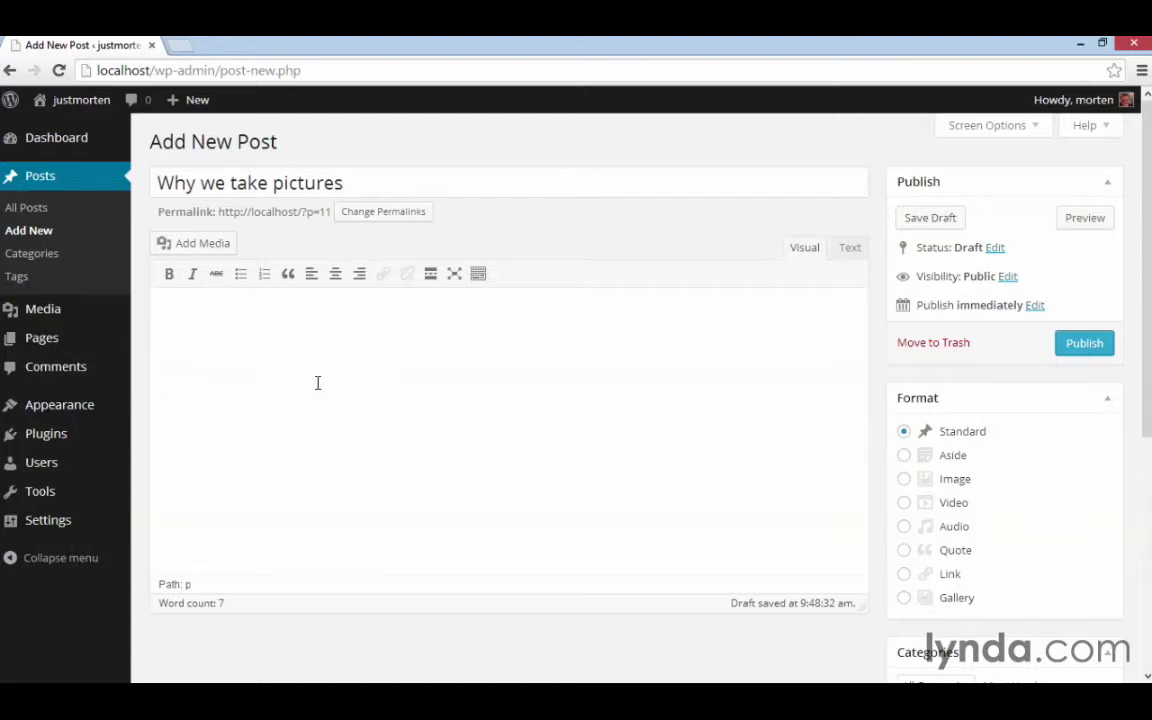
Step: Switch to the "Why we take pictures" document in Microsoft Word and review its body text and heading styles
{"action": "key", "text": "alt+Tab"}
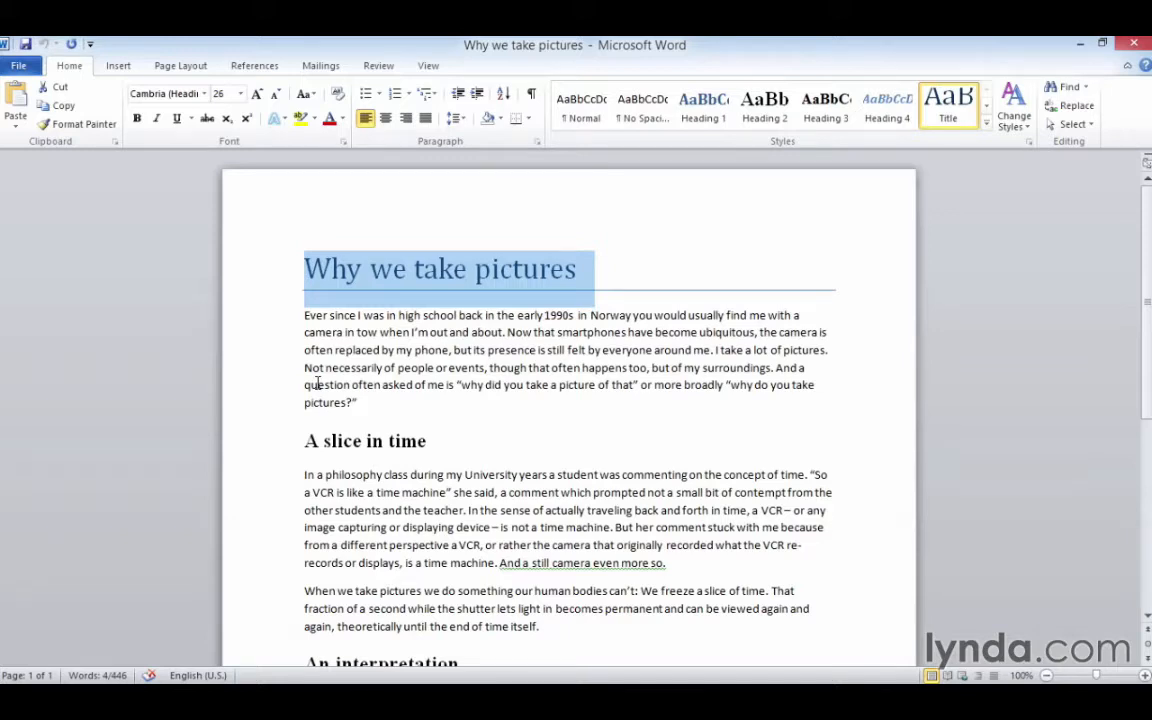
{"action": "key", "text": "alt+Tab"}
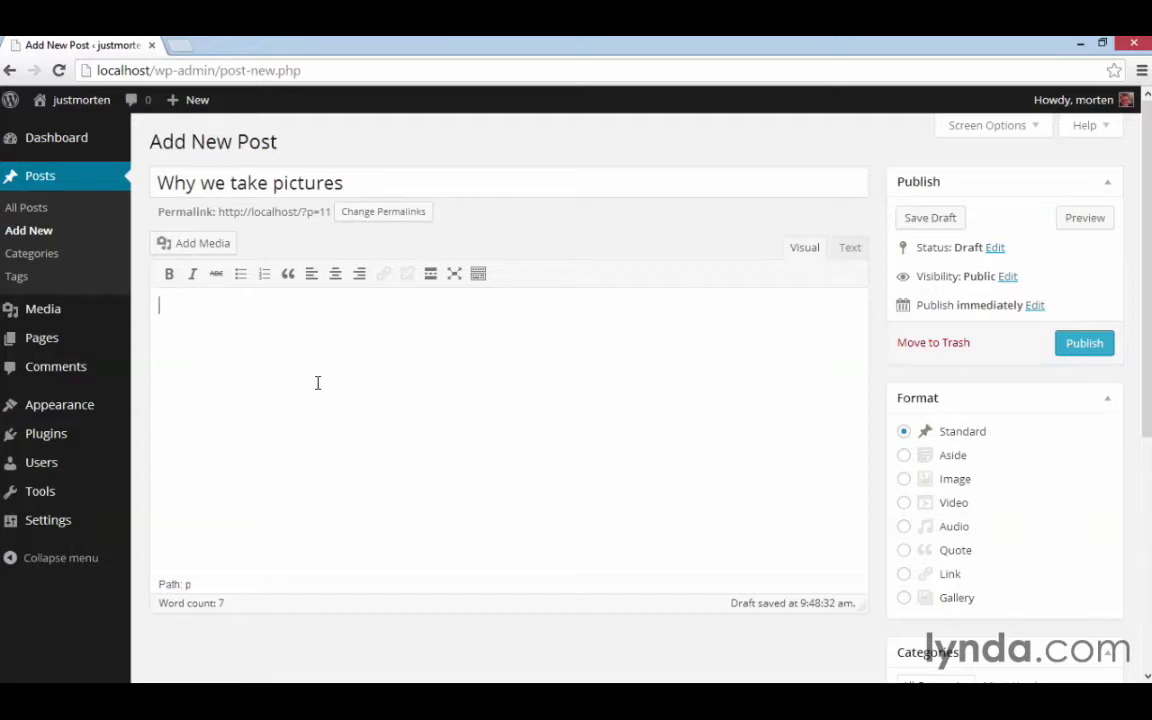
{"action": "key", "text": "alt+Tab"}
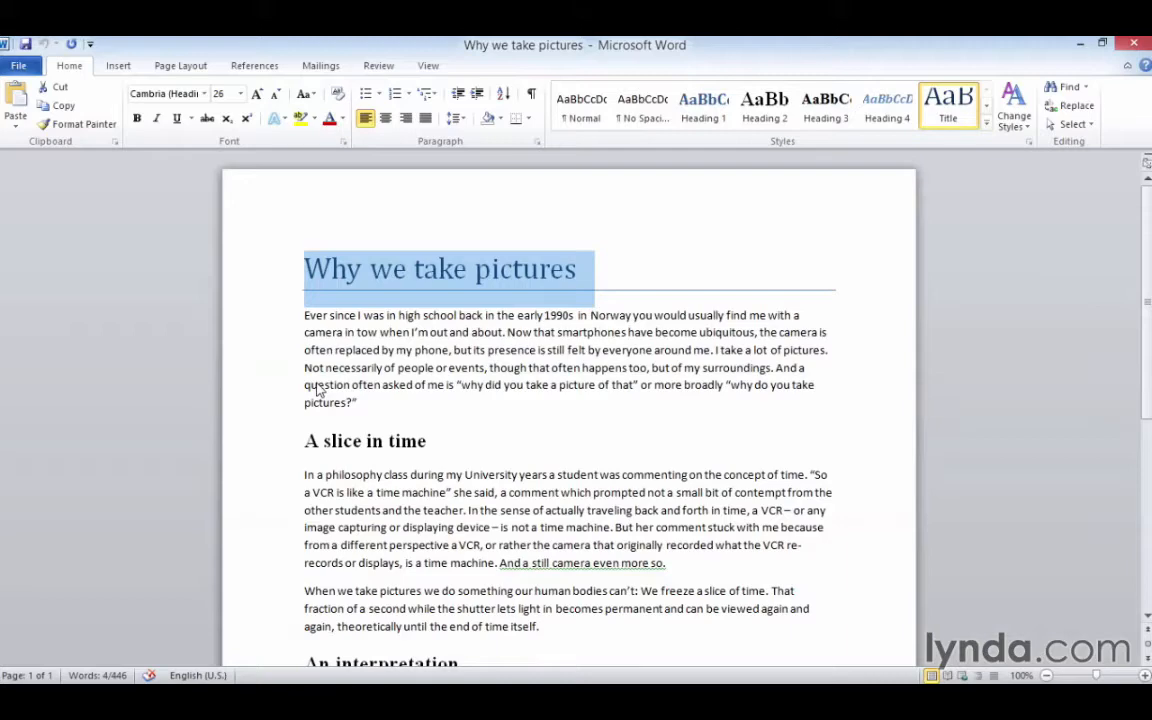
{"action": "left_click", "coordinate": [460, 316]}
{"action": "scroll", "coordinate": [510, 350], "scroll_direction": "down", "scroll_amount": 1}
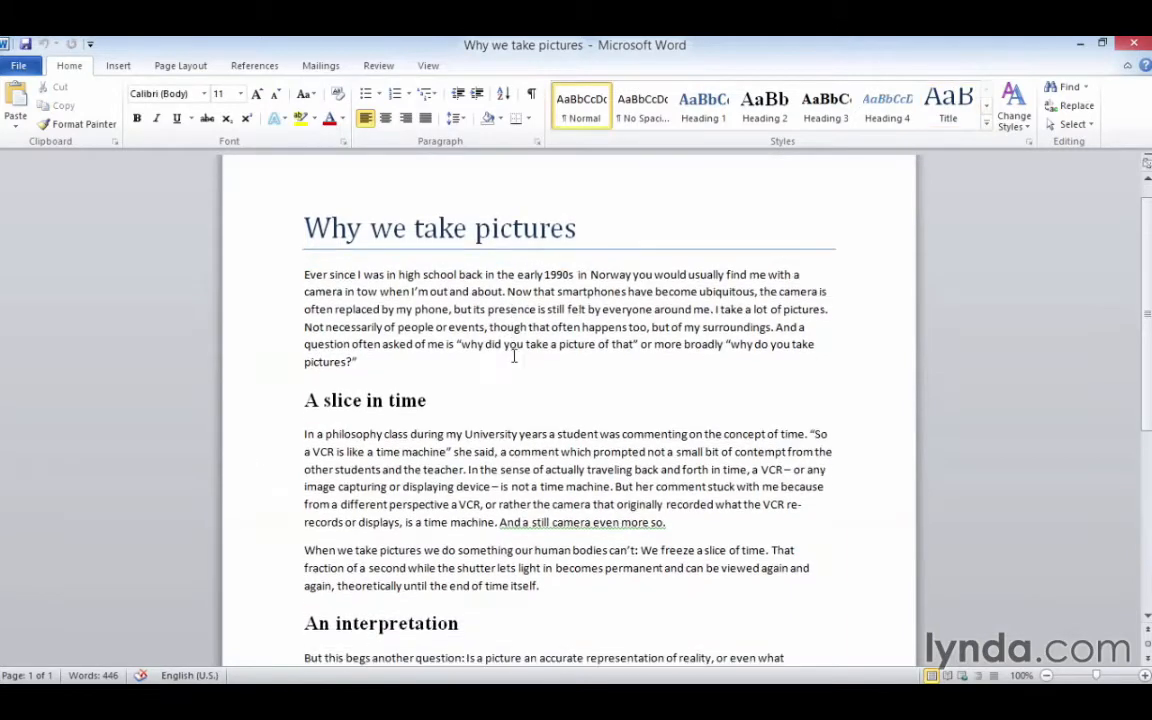
{"action": "scroll", "coordinate": [514, 356], "scroll_direction": "down", "scroll_amount": 2}
{"action": "scroll", "coordinate": [514, 356], "scroll_direction": "up", "scroll_amount": 1}
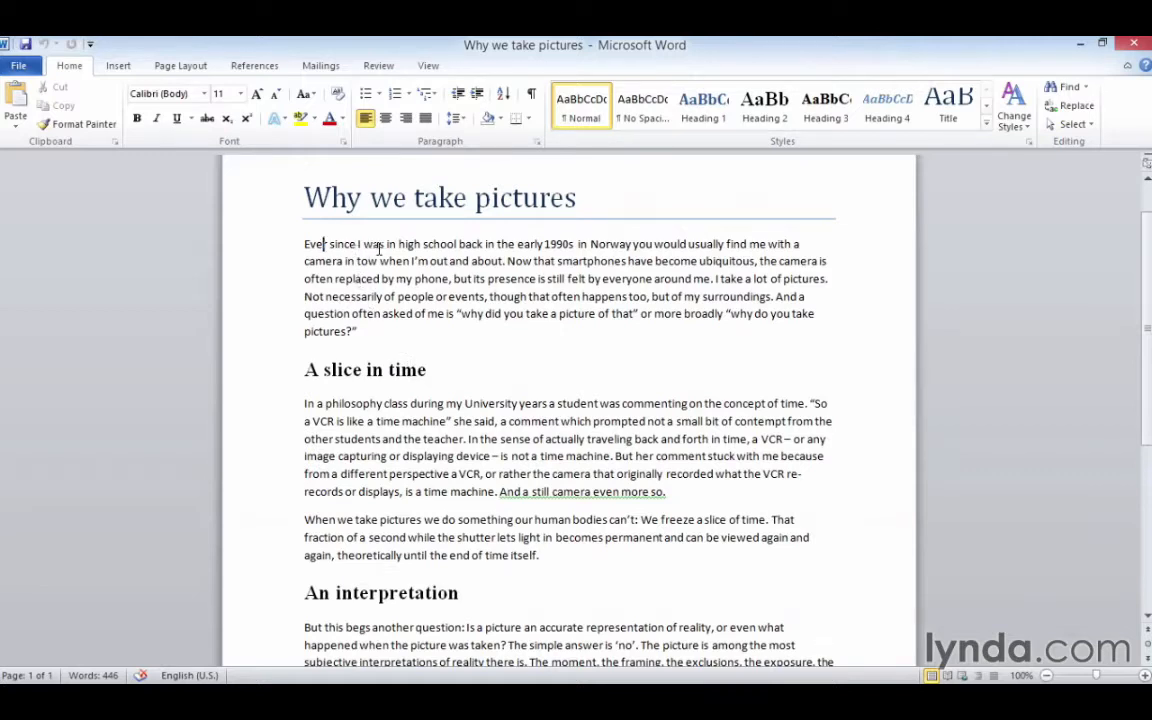
{"action": "left_click", "coordinate": [388, 370]}
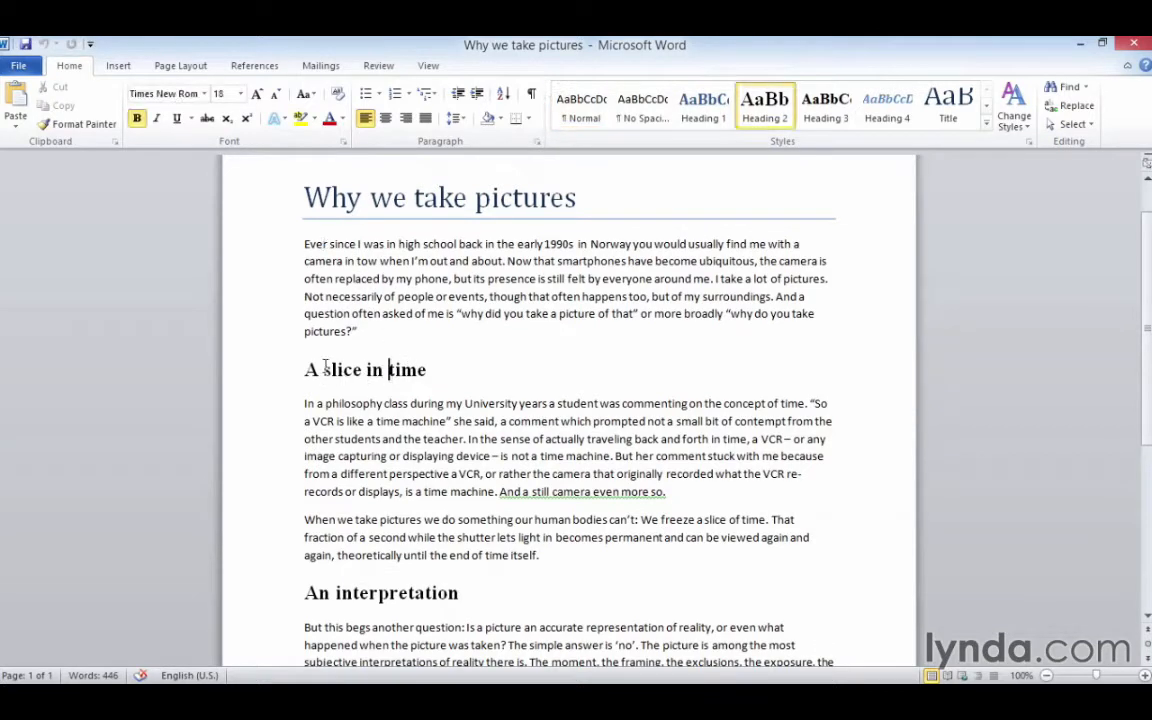
{"action": "scroll", "coordinate": [378, 377], "scroll_direction": "down", "scroll_amount": 1}
{"action": "scroll", "coordinate": [378, 377], "scroll_direction": "down", "scroll_amount": 3}
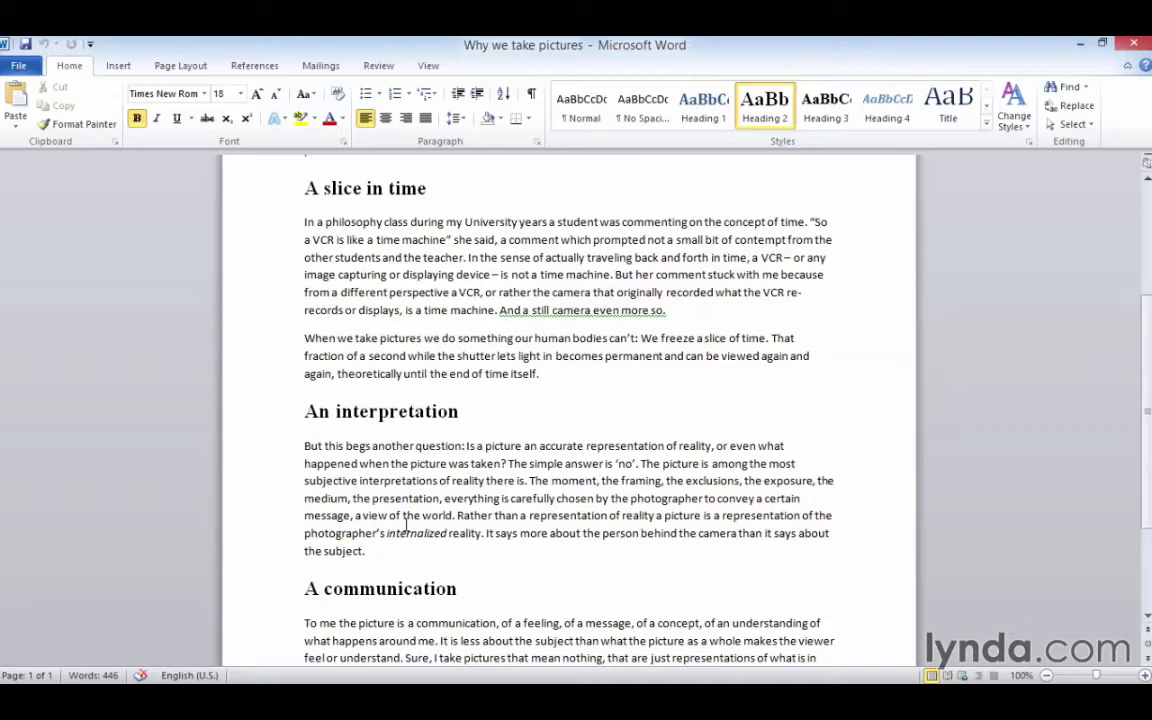
Step: Return to the WordPress post editor in the browser and show the Kitchen Sink formatting options
{"action": "key", "text": "alt+Tab"}
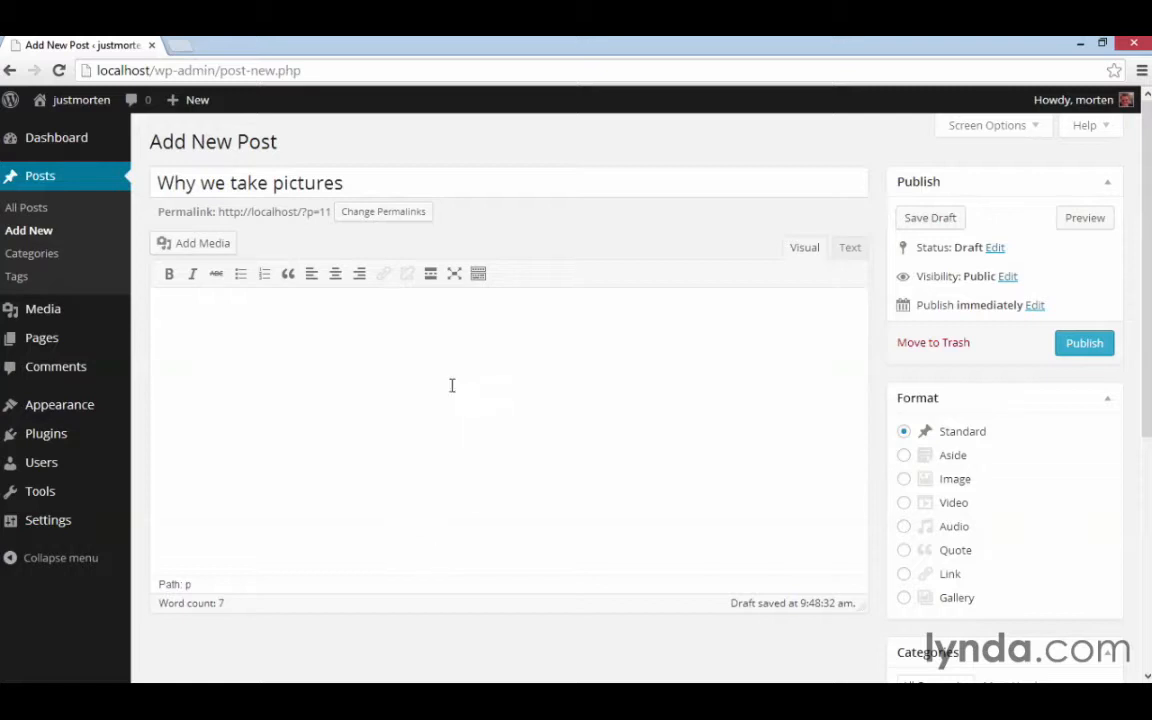
{"action": "left_click", "coordinate": [478, 276]}
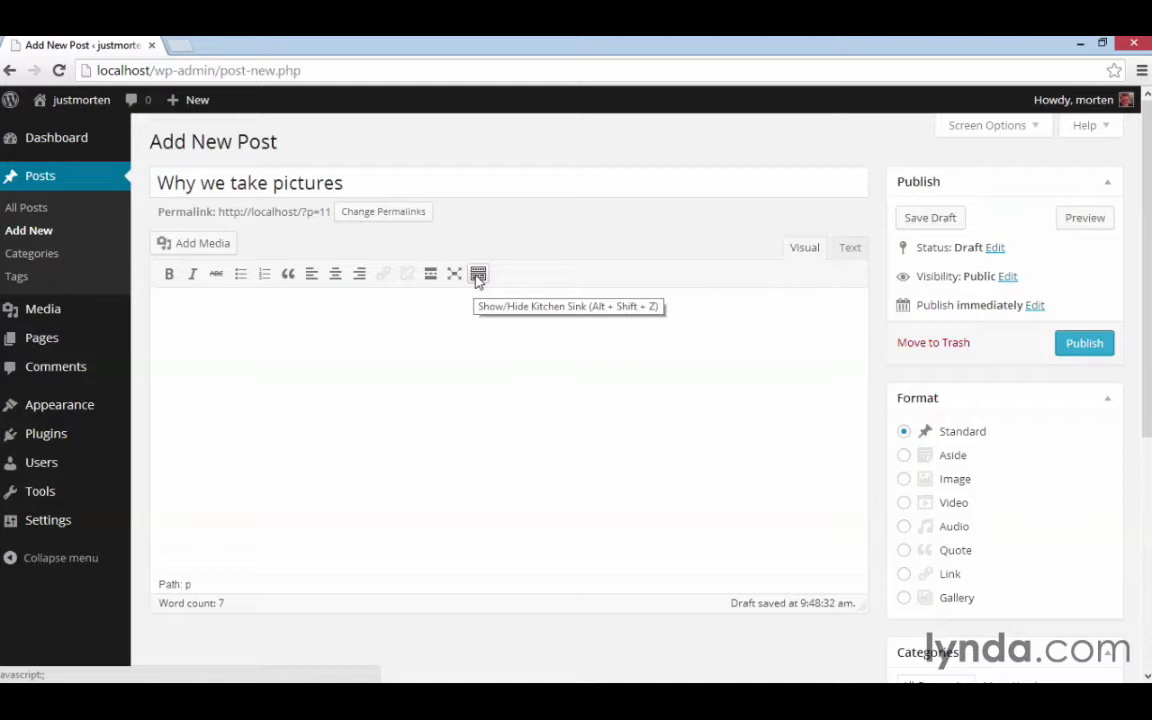
{"action": "left_click", "coordinate": [478, 276]}
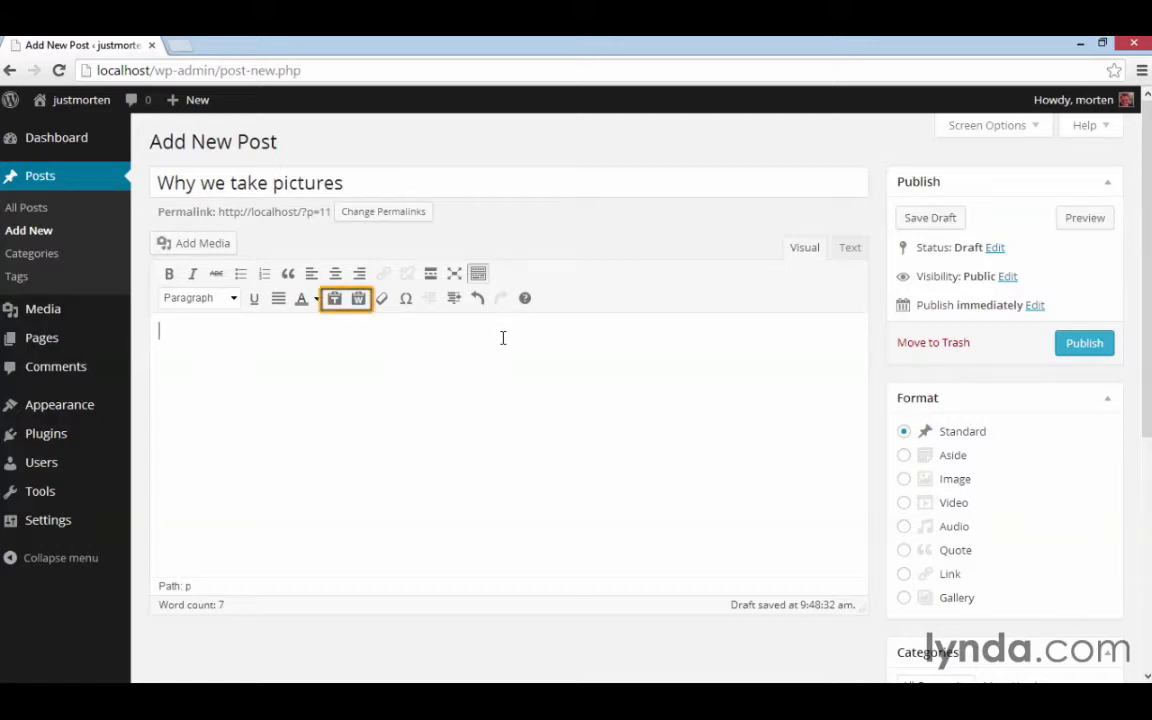
Step: Open Paste as Plain Text for the post body and copy the whole article below the title from the Word document
{"action": "left_click", "coordinate": [339, 301]}
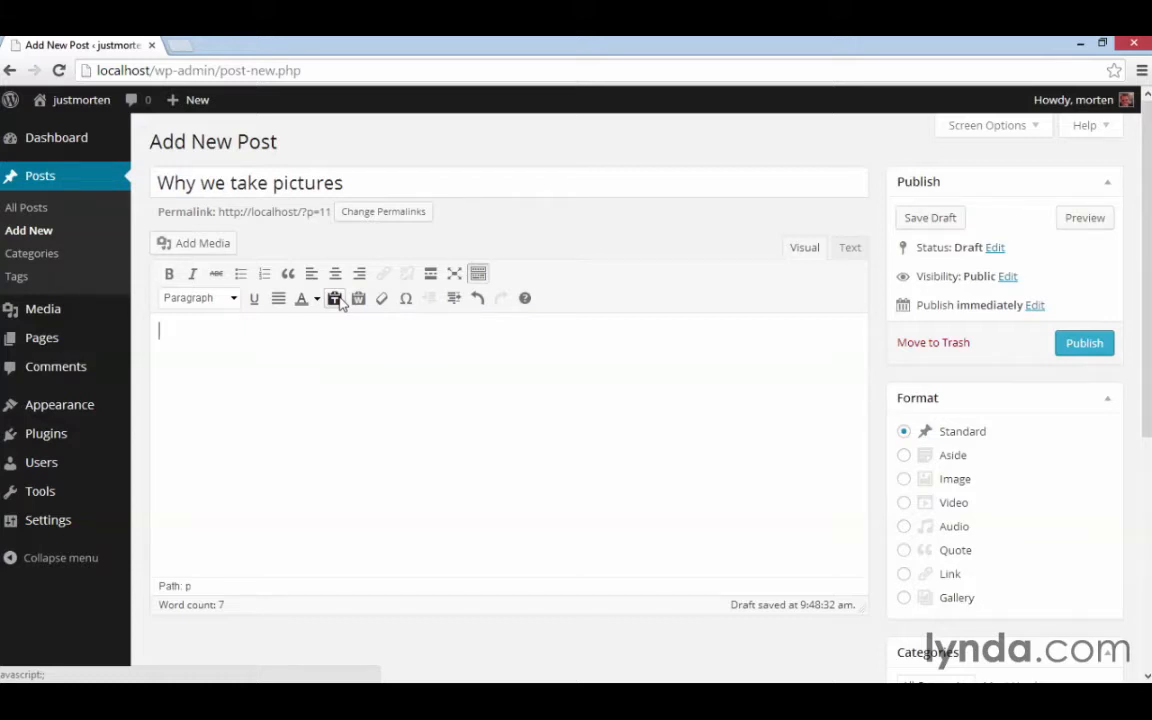
{"action": "left_click", "coordinate": [339, 301]}
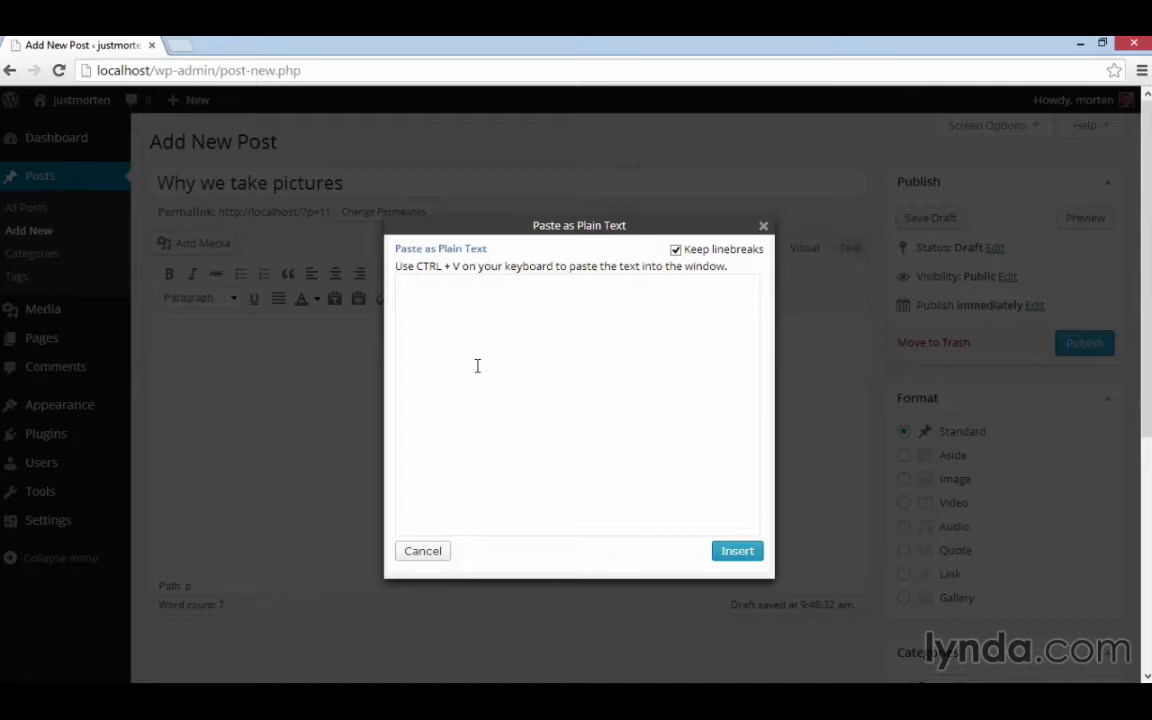
{"action": "key", "text": "alt+Tab"}
{"action": "scroll", "coordinate": [340, 310], "scroll_direction": "up", "scroll_amount": 5}
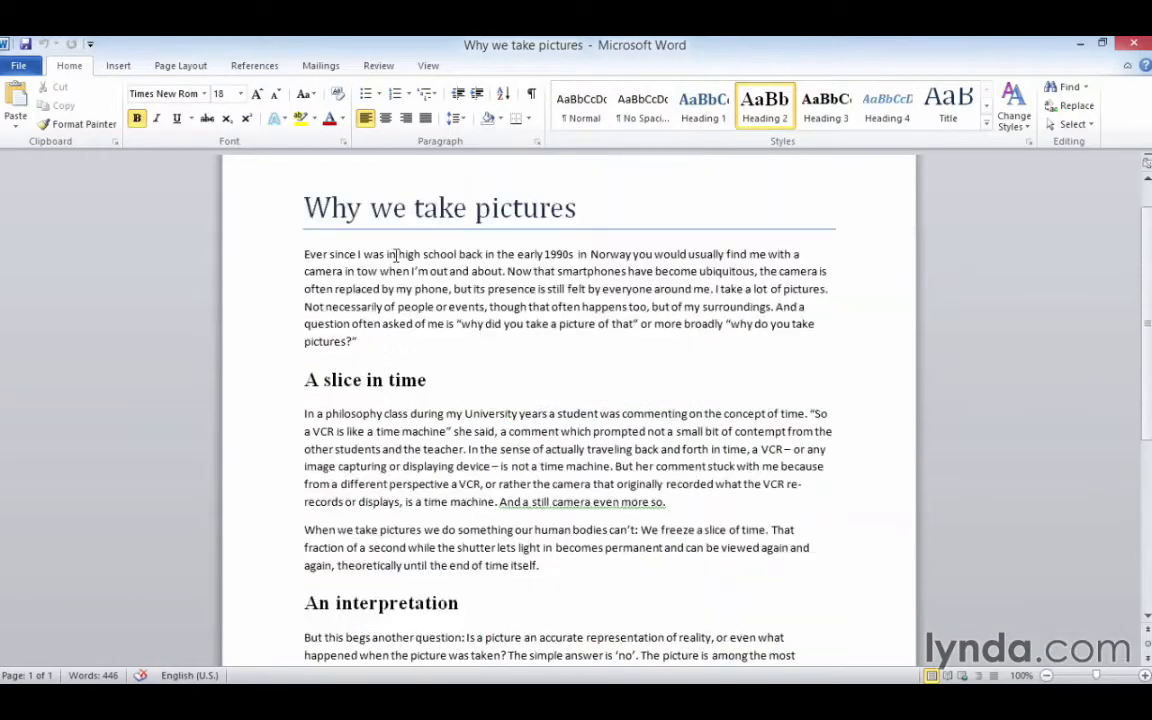
{"action": "left_click_drag", "start_coordinate": [305, 320], "coordinate": [486, 543]}
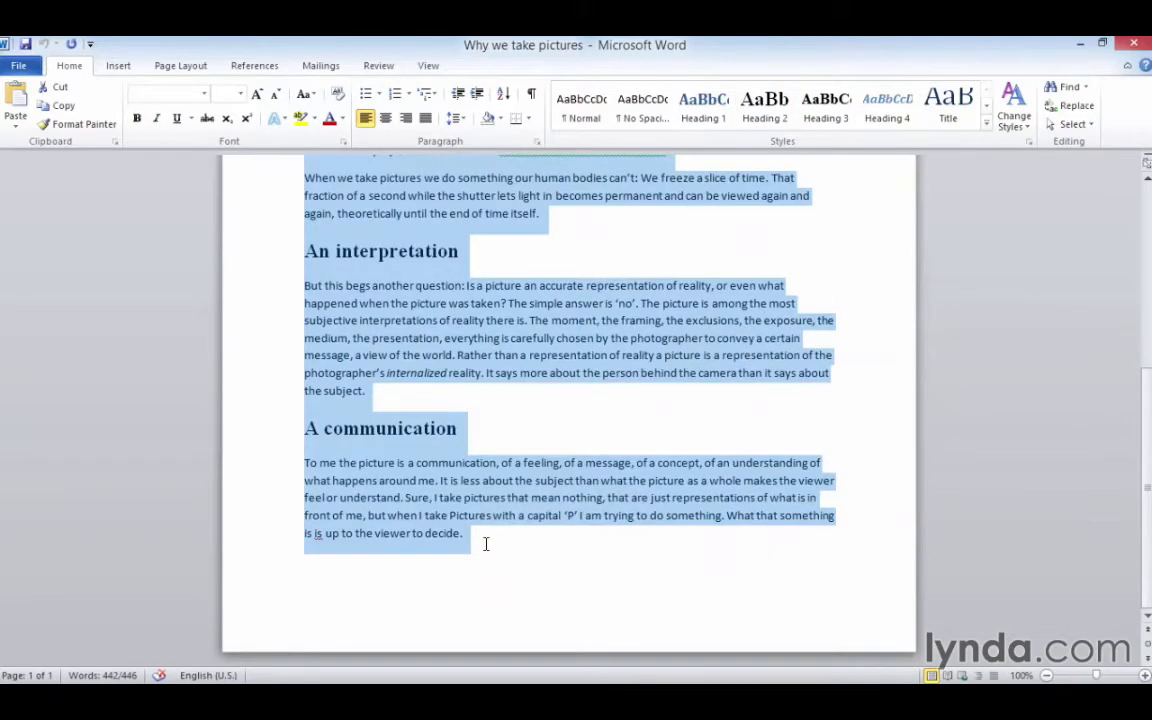
Step: Paste the copied article as plain text in the browser, keeping linebreaks, and insert it into the post body
{"action": "key", "text": "alt+Tab"}
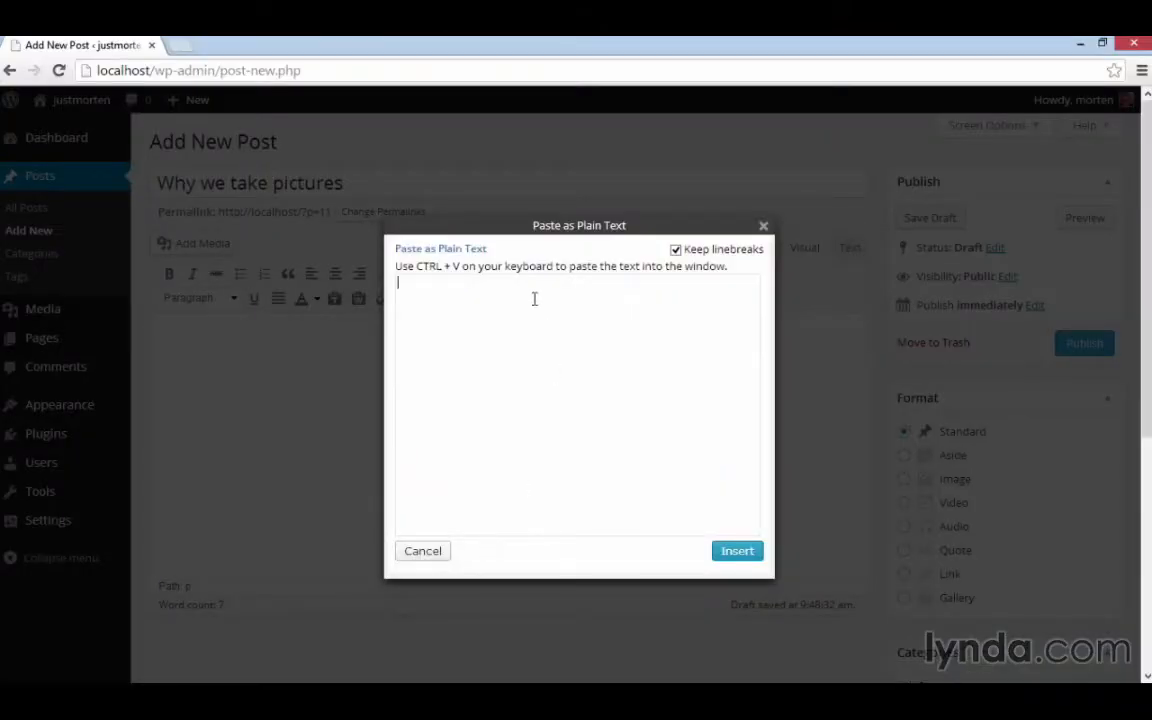
{"action": "key", "text": "ctrl+v"}
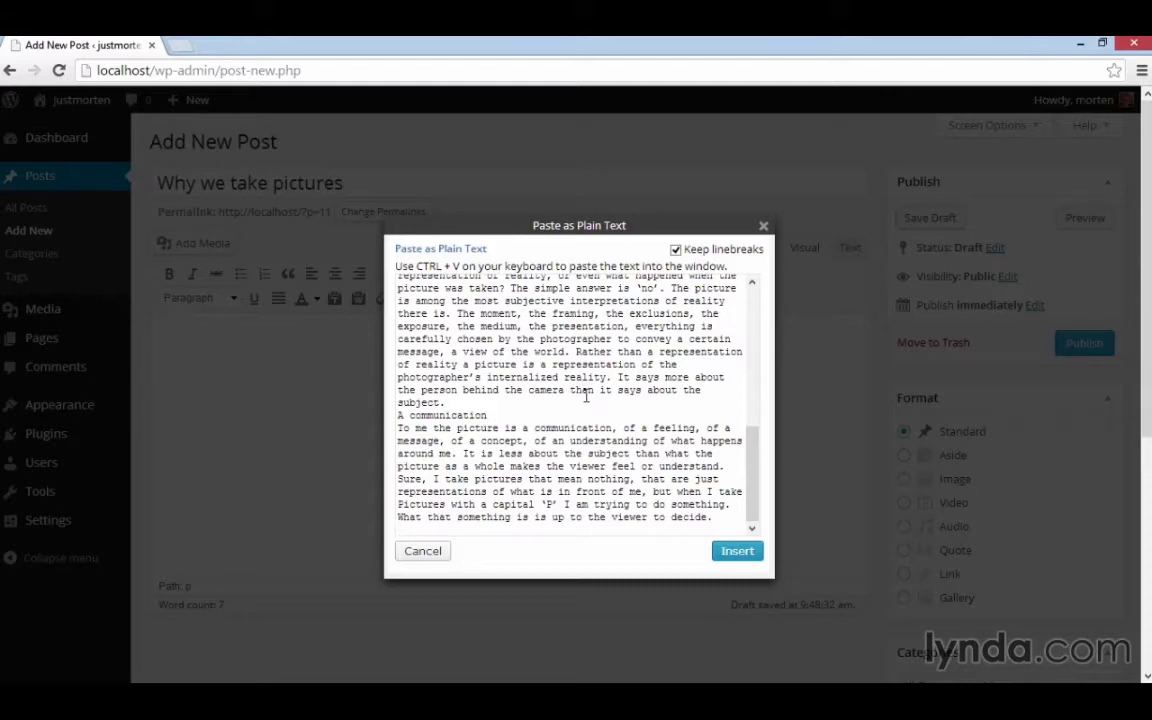
{"action": "scroll", "coordinate": [586, 396], "scroll_direction": "up", "scroll_amount": 10}
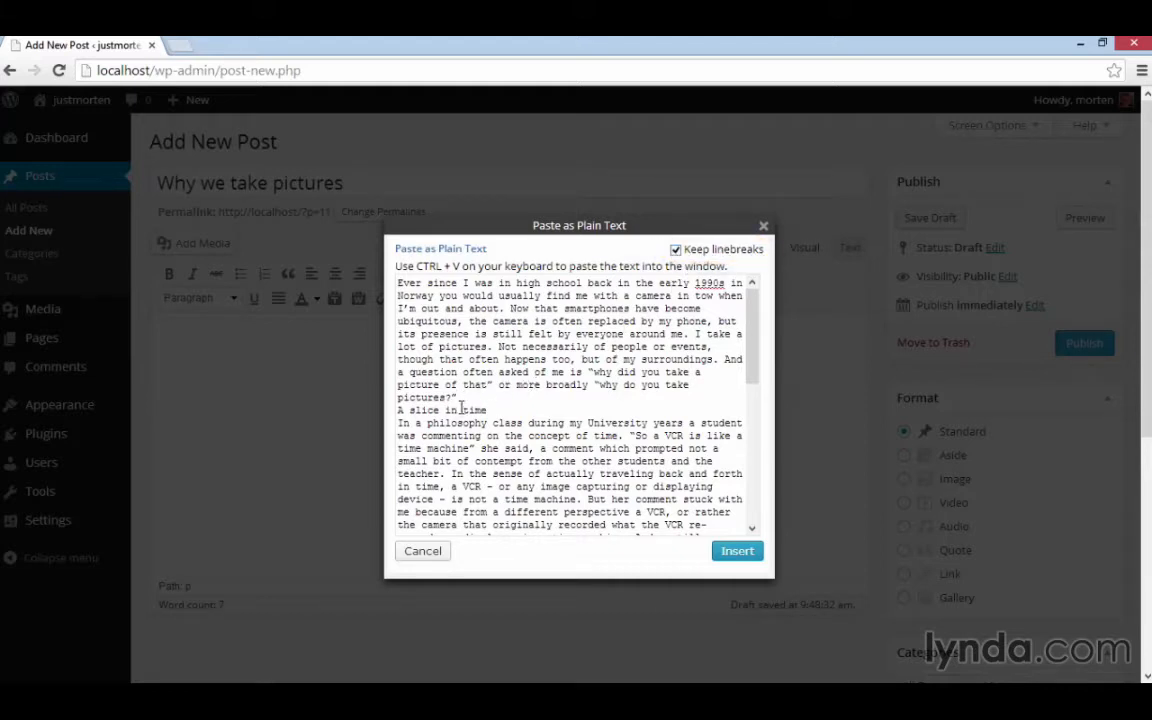
{"action": "left_click", "coordinate": [737, 551]}
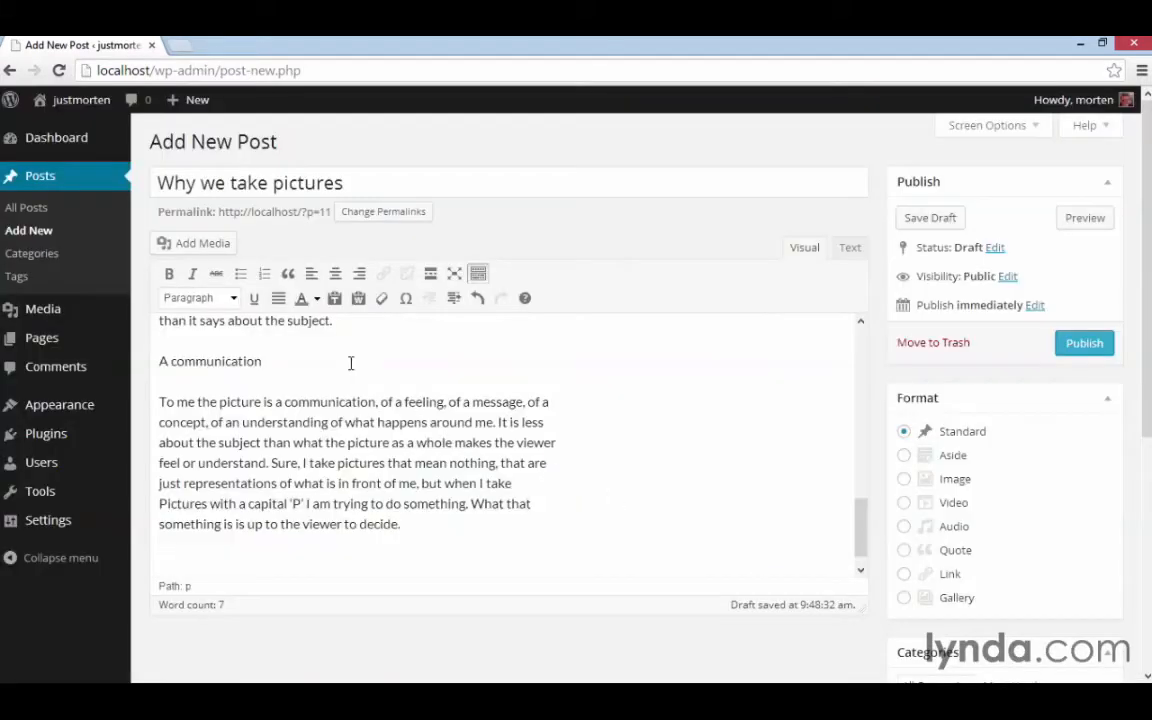
Step: Check the inserted article back to its first paragraph and save the post as a draft
{"action": "scroll", "coordinate": [780, 470], "scroll_direction": "up", "scroll_amount": 6}
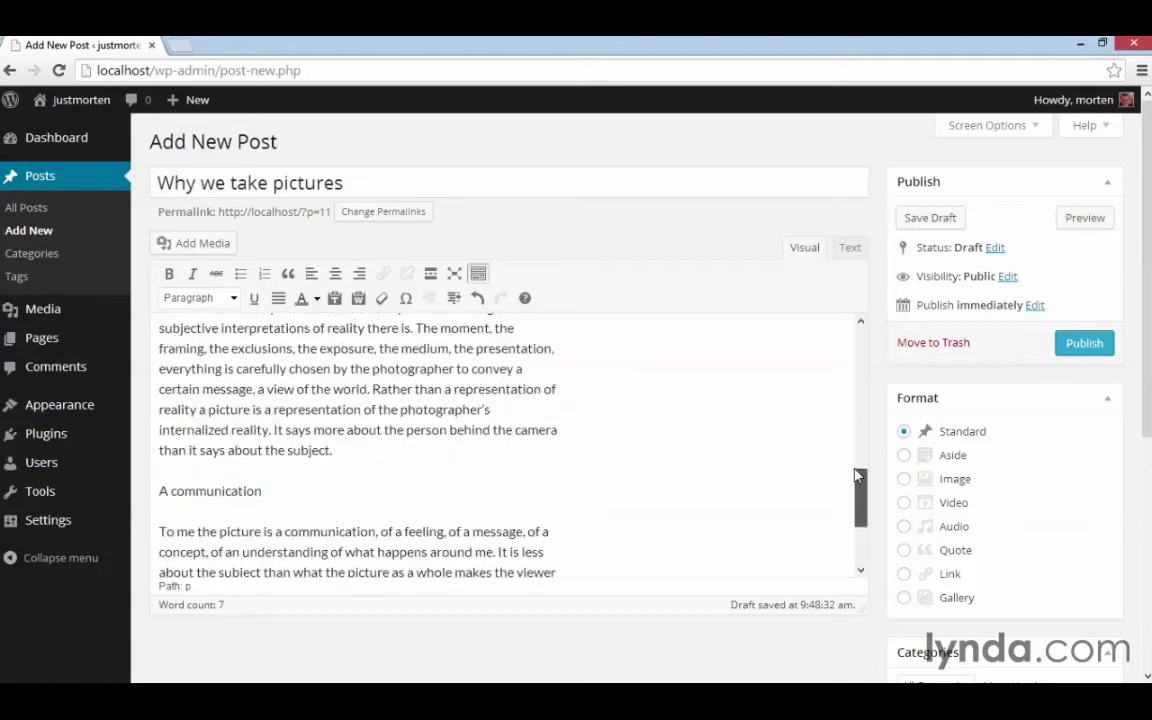
{"action": "scroll", "coordinate": [848, 385], "scroll_direction": "up", "scroll_amount": 3}
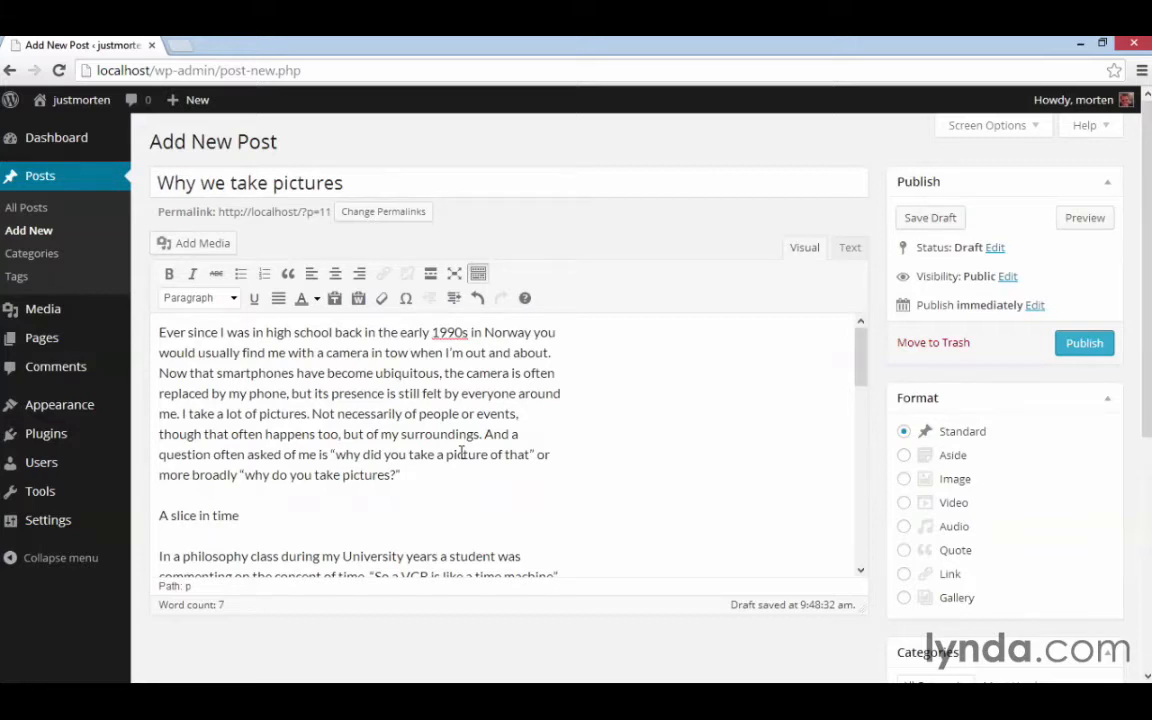
{"action": "left_click", "coordinate": [932, 226]}
{"action": "left_click", "coordinate": [935, 226]}
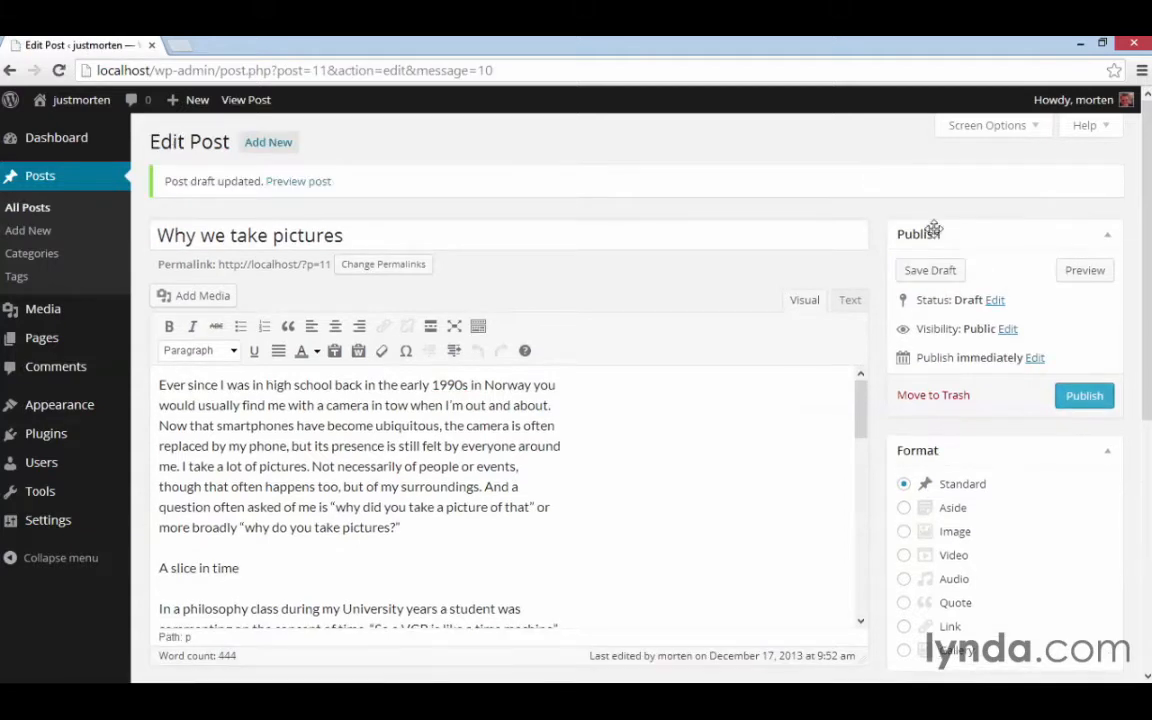
Step: Preview the draft post on the site, read through the whole article, and close the preview
{"action": "left_click", "coordinate": [1072, 278]}
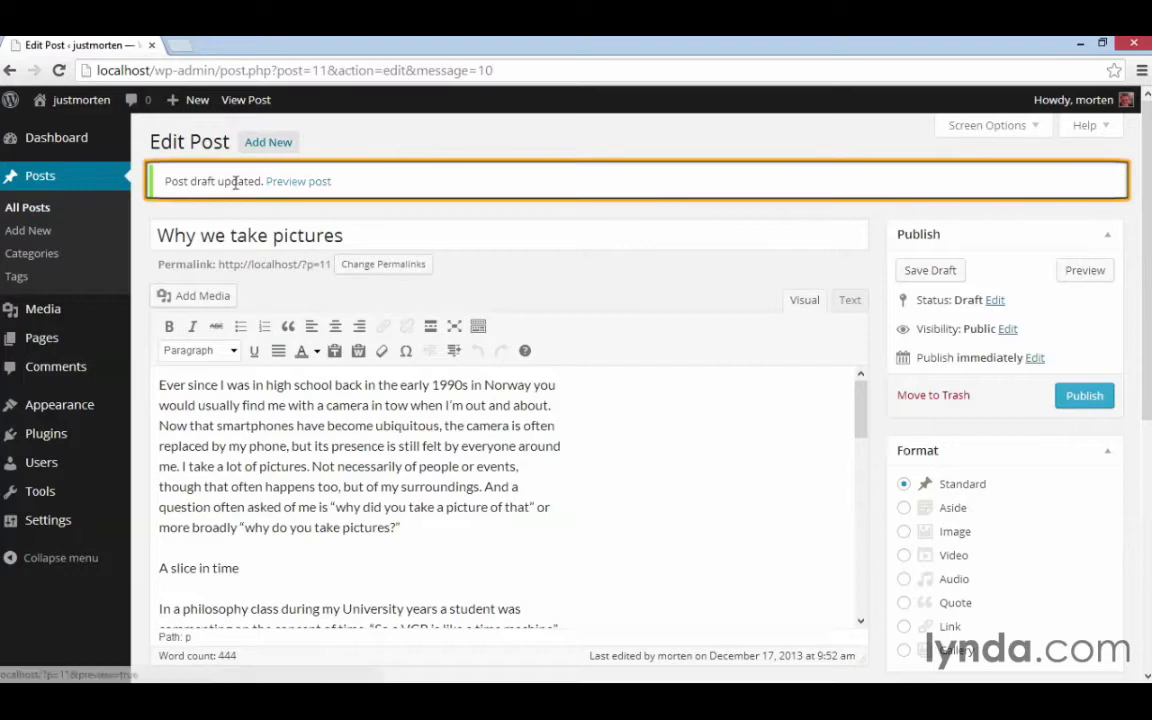
{"action": "left_click", "coordinate": [298, 182]}
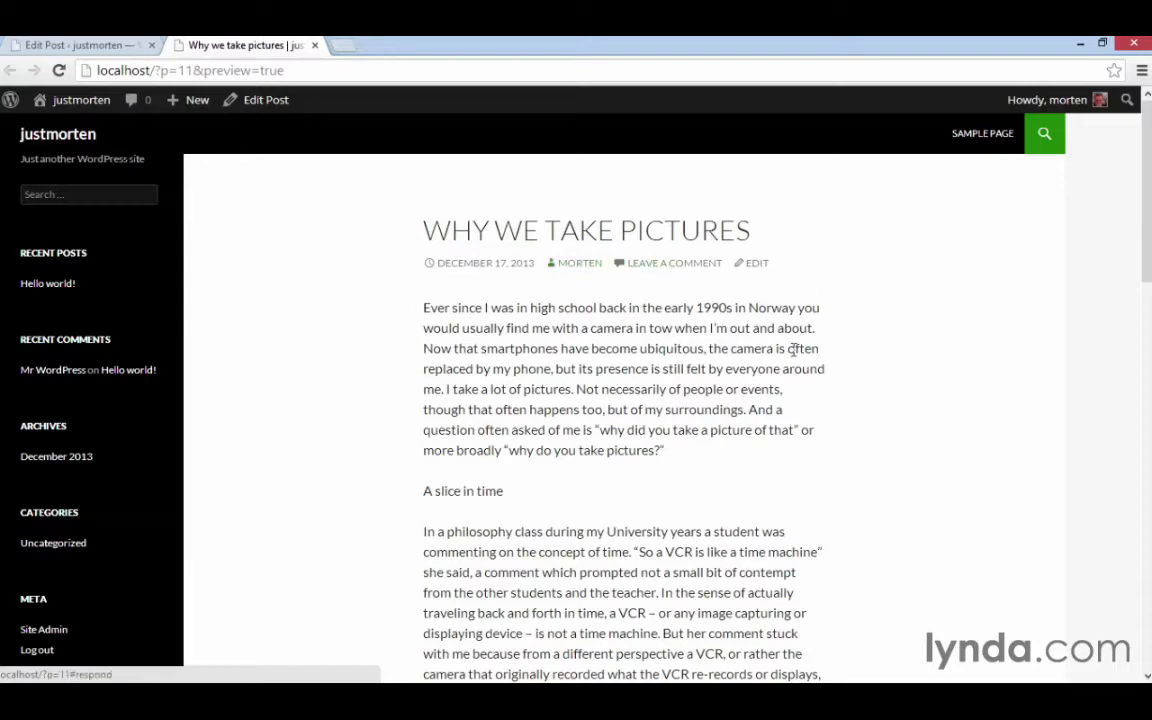
{"action": "scroll", "coordinate": [795, 357], "scroll_direction": "down", "scroll_amount": 1}
{"action": "scroll", "coordinate": [795, 357], "scroll_direction": "down", "scroll_amount": 8}
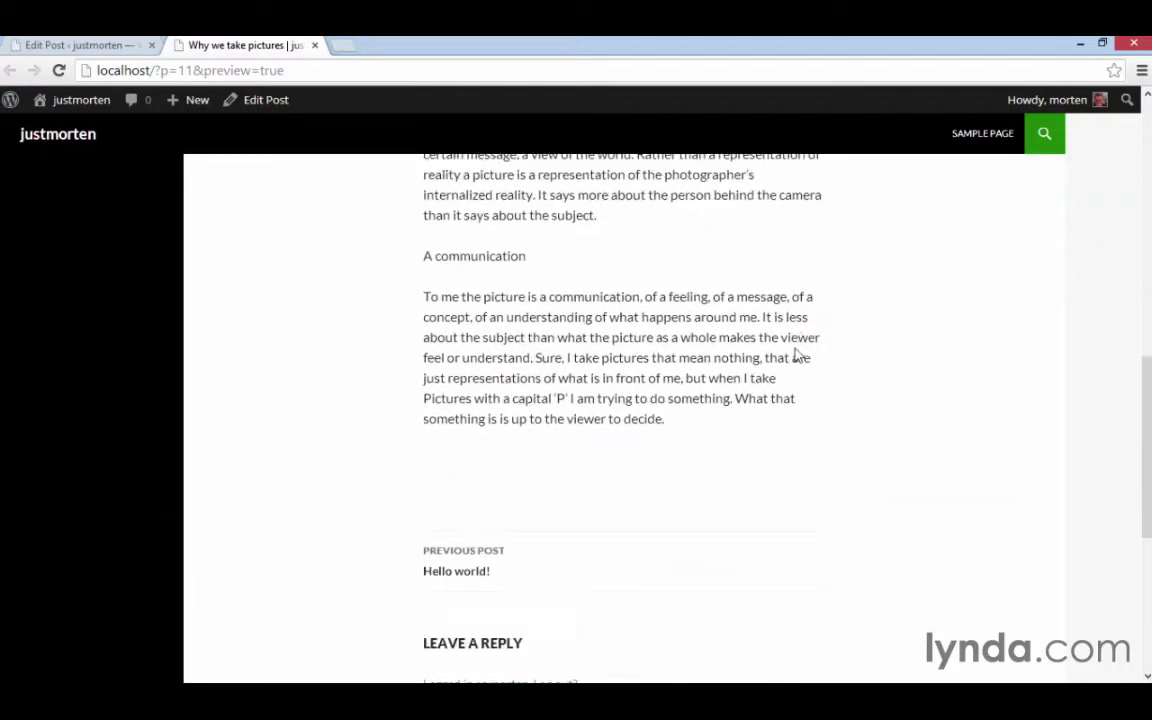
{"action": "scroll", "coordinate": [795, 352], "scroll_direction": "up", "scroll_amount": 9}
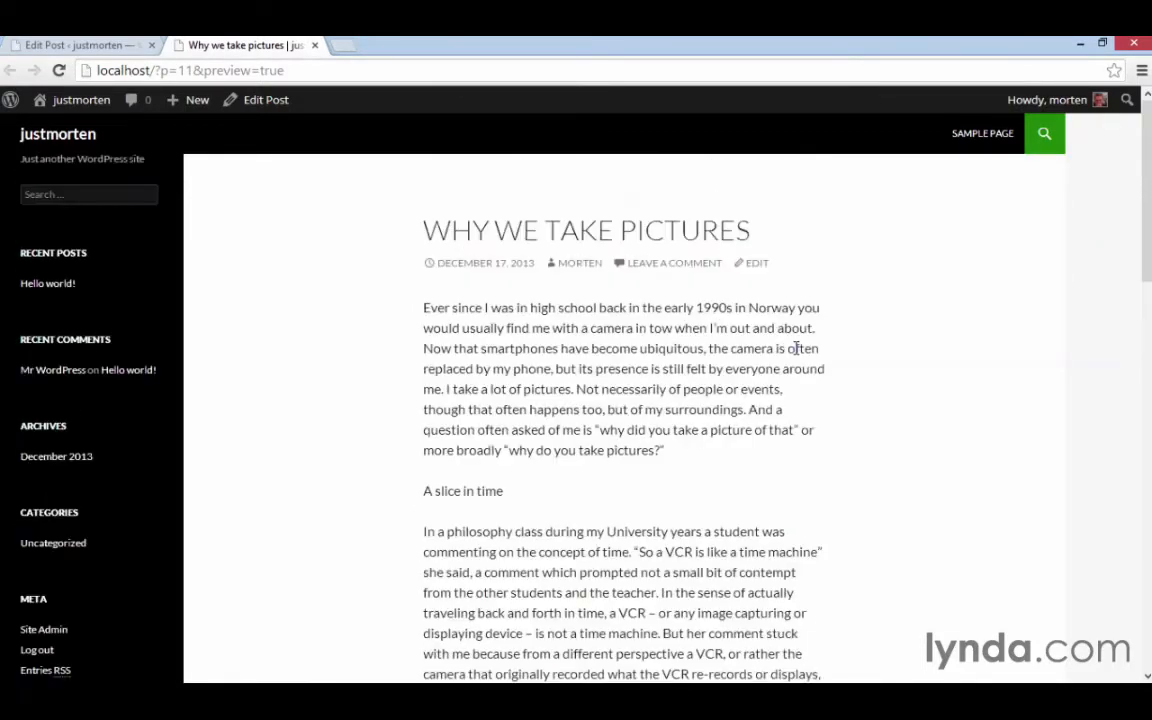
{"action": "left_click", "coordinate": [315, 46]}
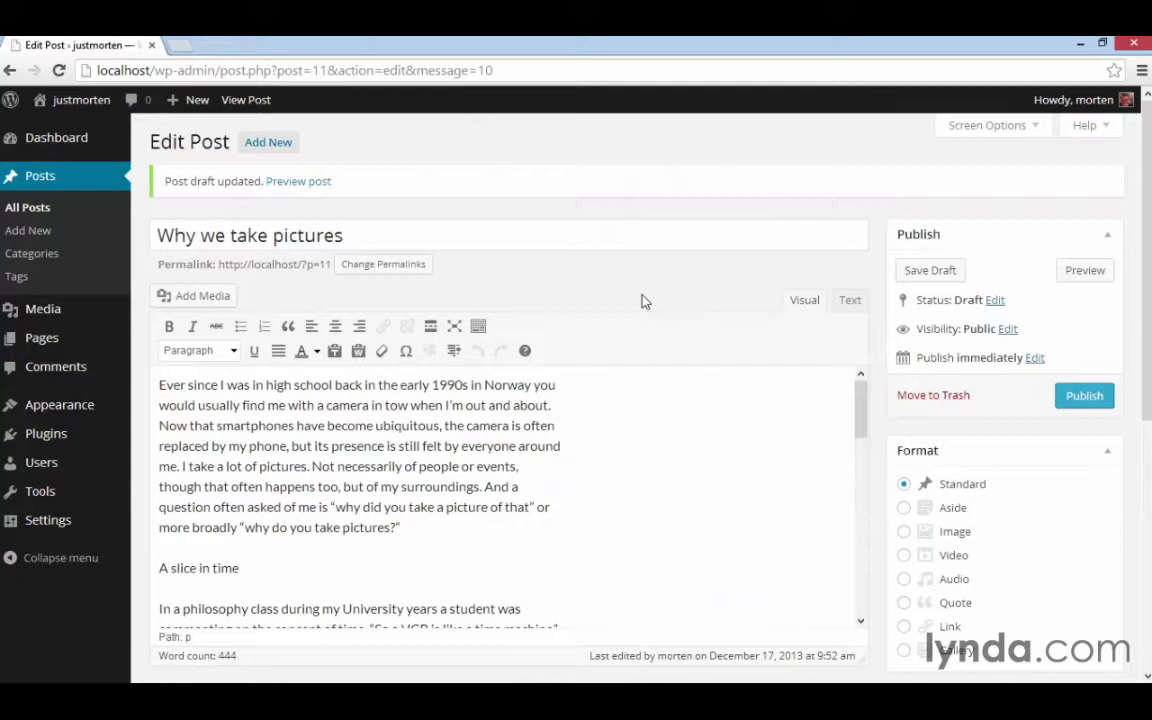
Step: Look over the post's Publish, Format, Categories, Tags and Featured Image boxes and the available Screen Options
{"action": "scroll", "coordinate": [702, 295], "scroll_direction": "down", "scroll_amount": 2}
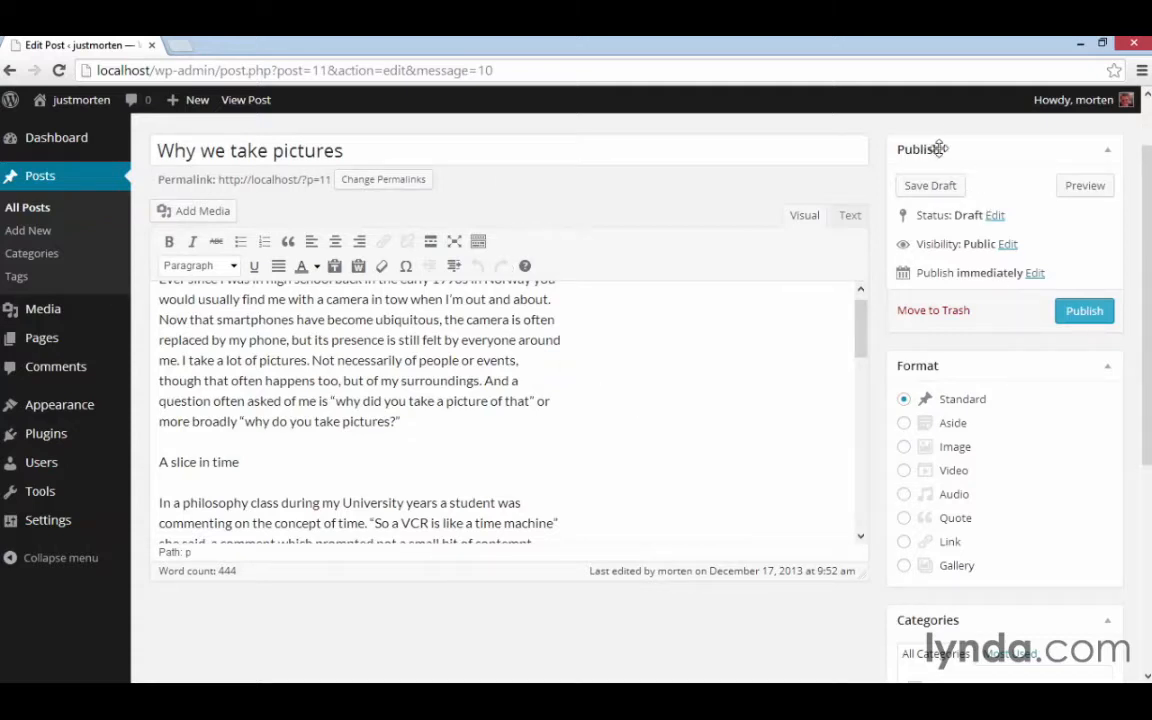
{"action": "left_click", "coordinate": [1106, 158]}
{"action": "left_click", "coordinate": [1106, 158]}
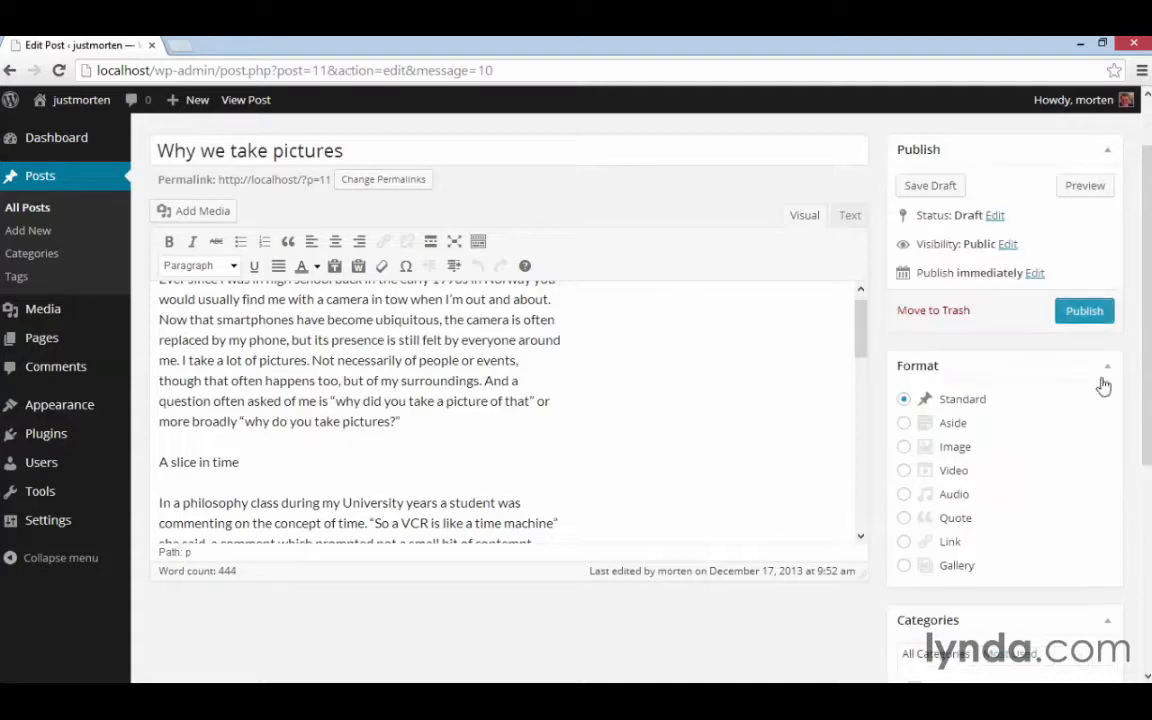
{"action": "scroll", "coordinate": [1100, 388], "scroll_direction": "down", "scroll_amount": 3}
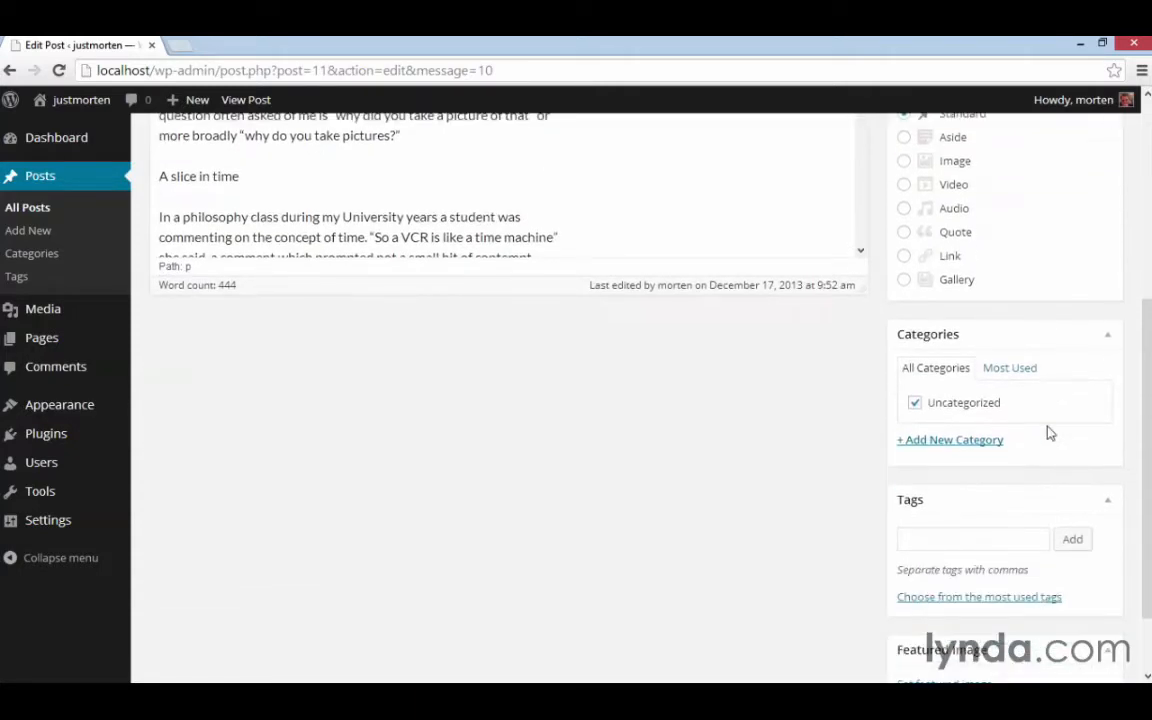
{"action": "scroll", "coordinate": [1050, 432], "scroll_direction": "down", "scroll_amount": 2}
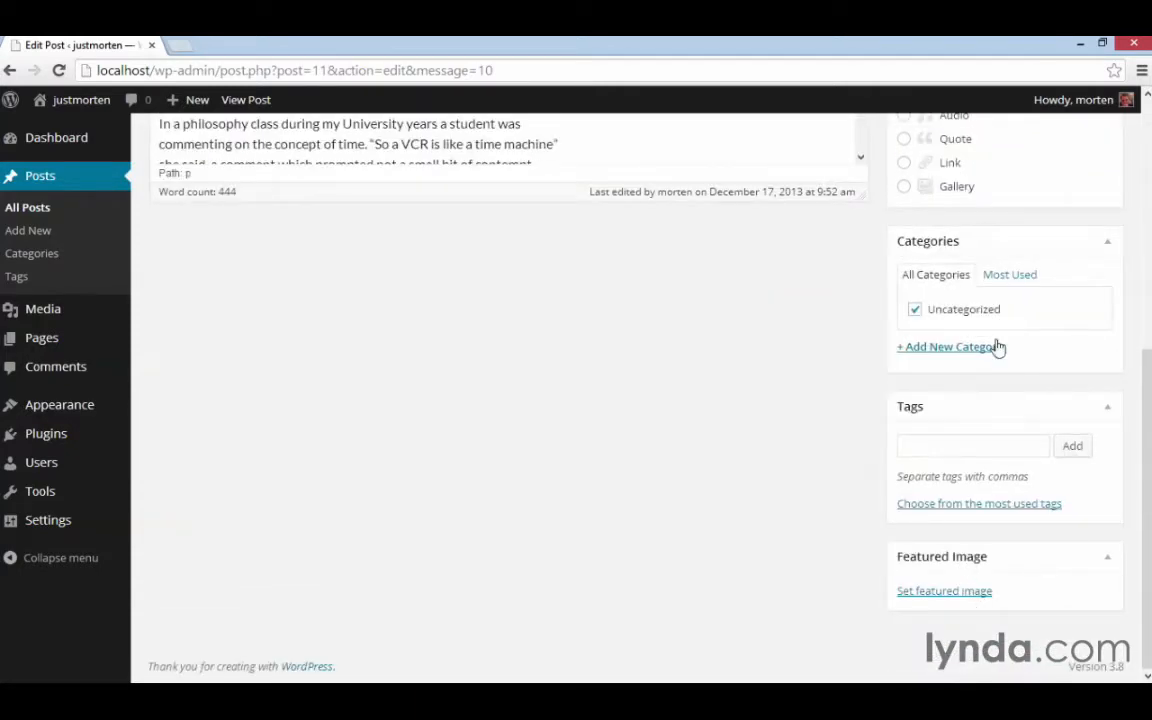
{"action": "scroll", "coordinate": [1003, 512], "scroll_direction": "up", "scroll_amount": 5}
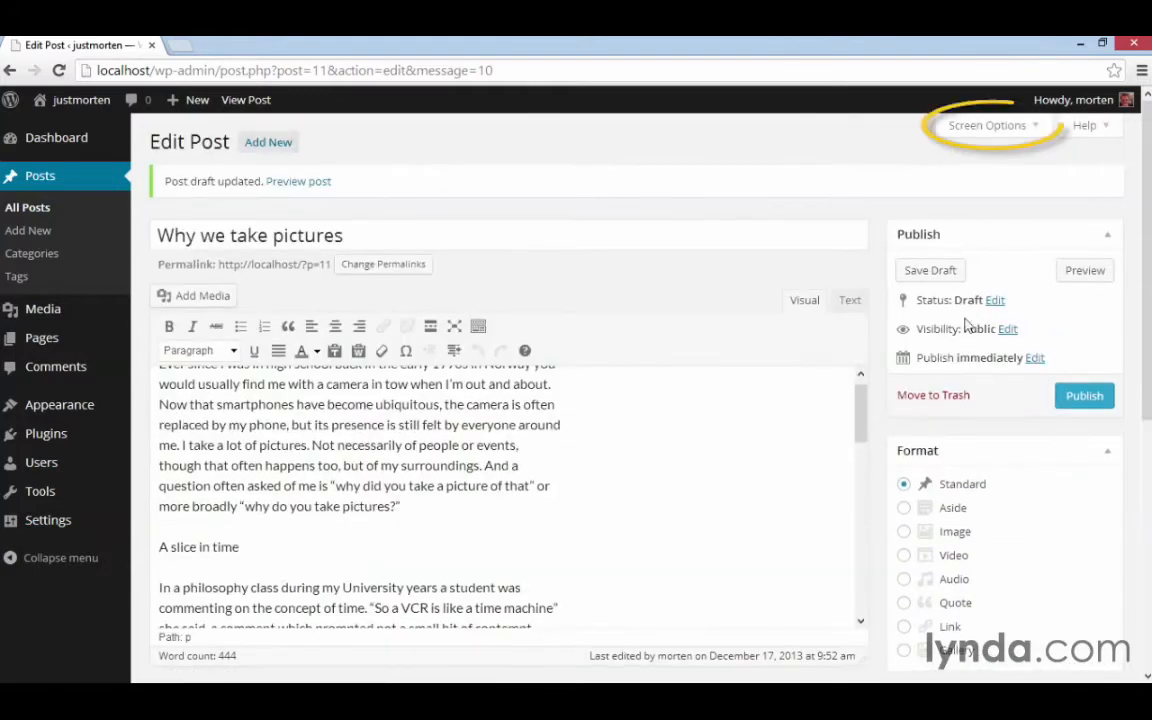
{"action": "left_click", "coordinate": [999, 127]}
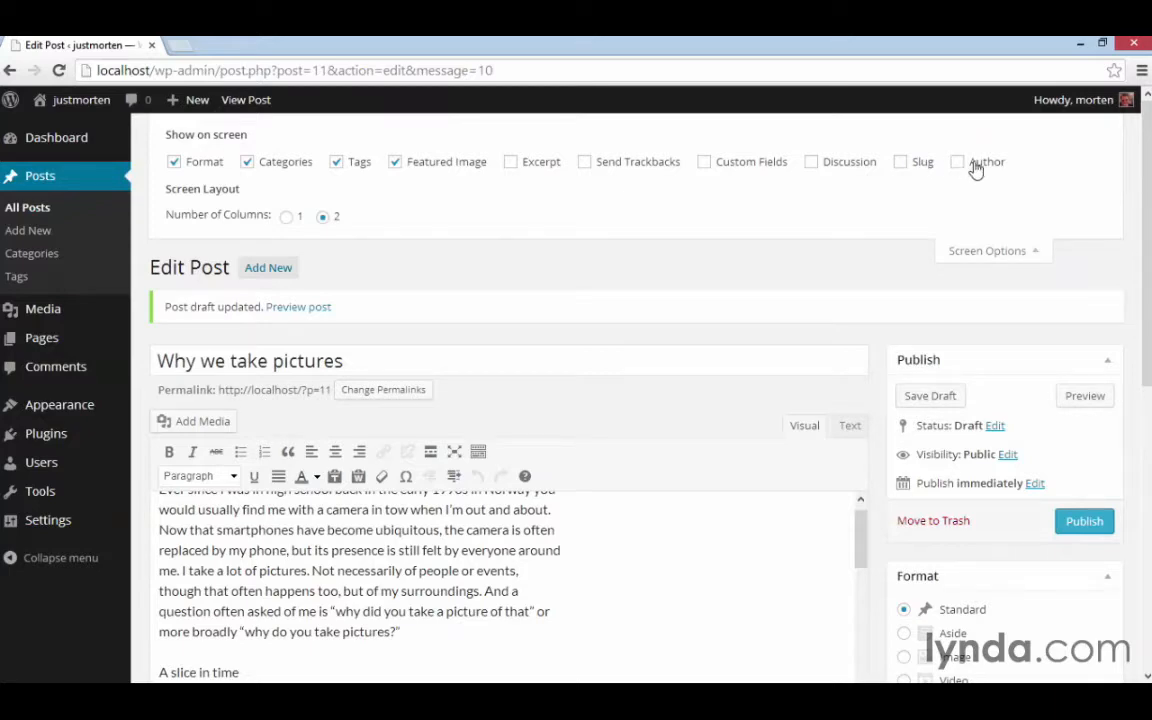
{"action": "left_click", "coordinate": [1003, 250]}
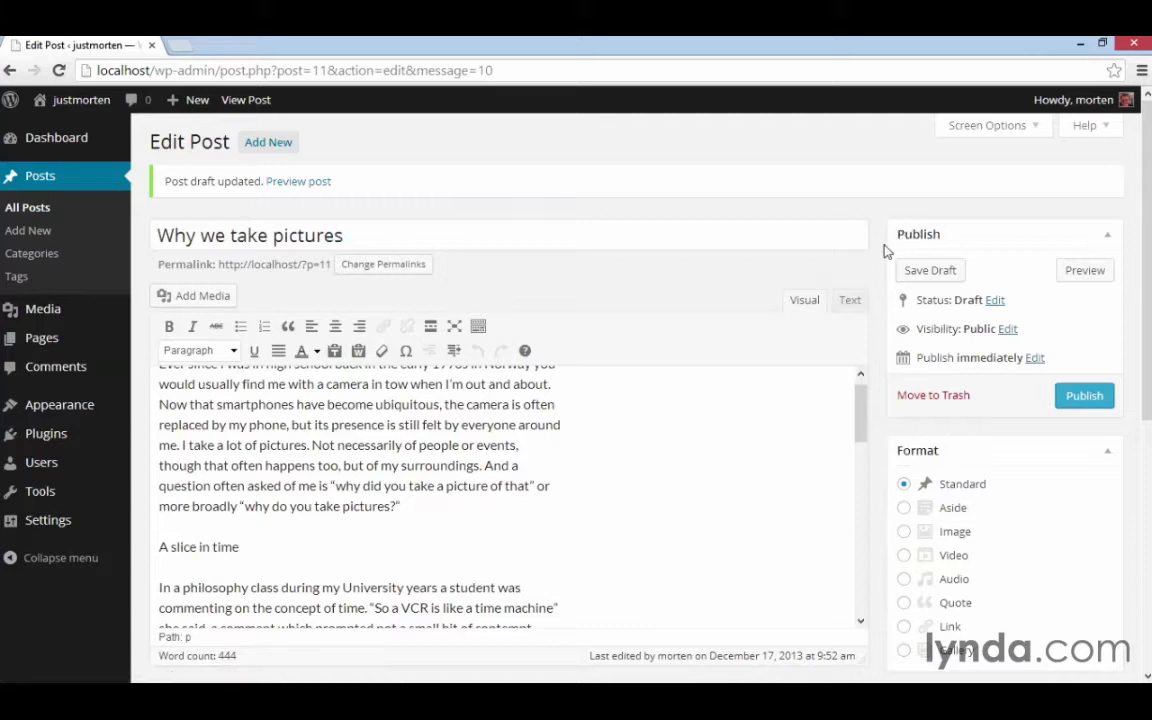
Step: View the post body in the plain Text editor, then return to the Visual editor
{"action": "scroll", "coordinate": [884, 251], "scroll_direction": "down", "scroll_amount": 1}
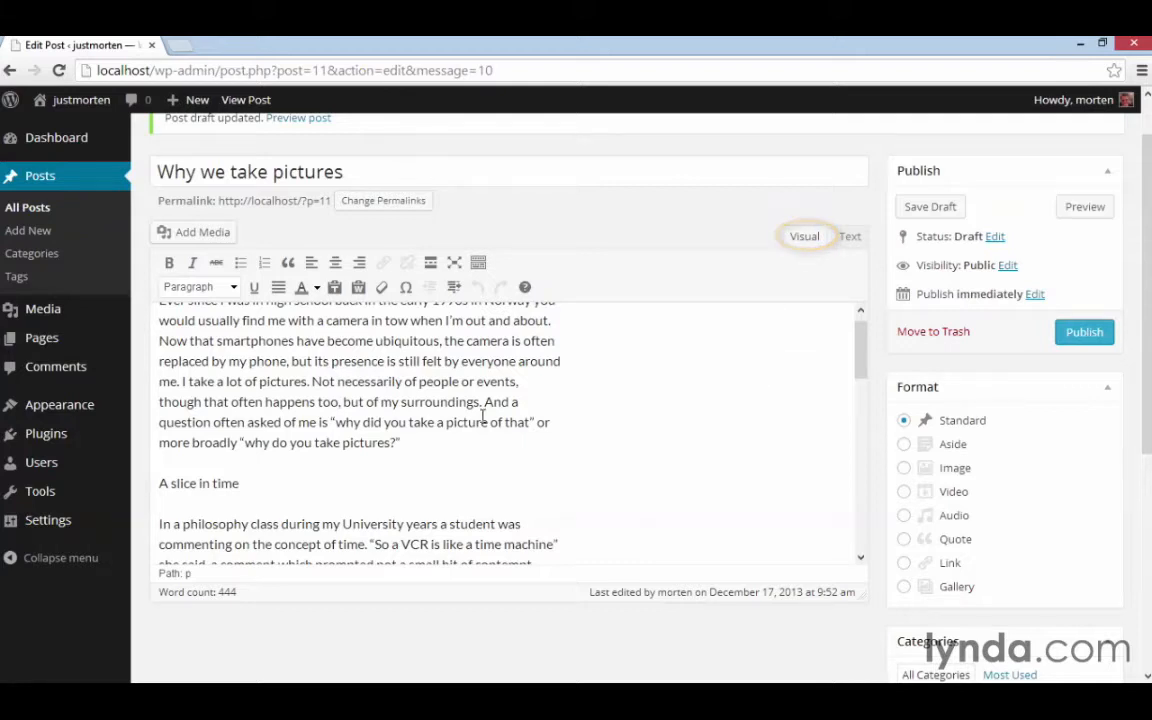
{"action": "scroll", "coordinate": [482, 414], "scroll_direction": "up", "scroll_amount": 1}
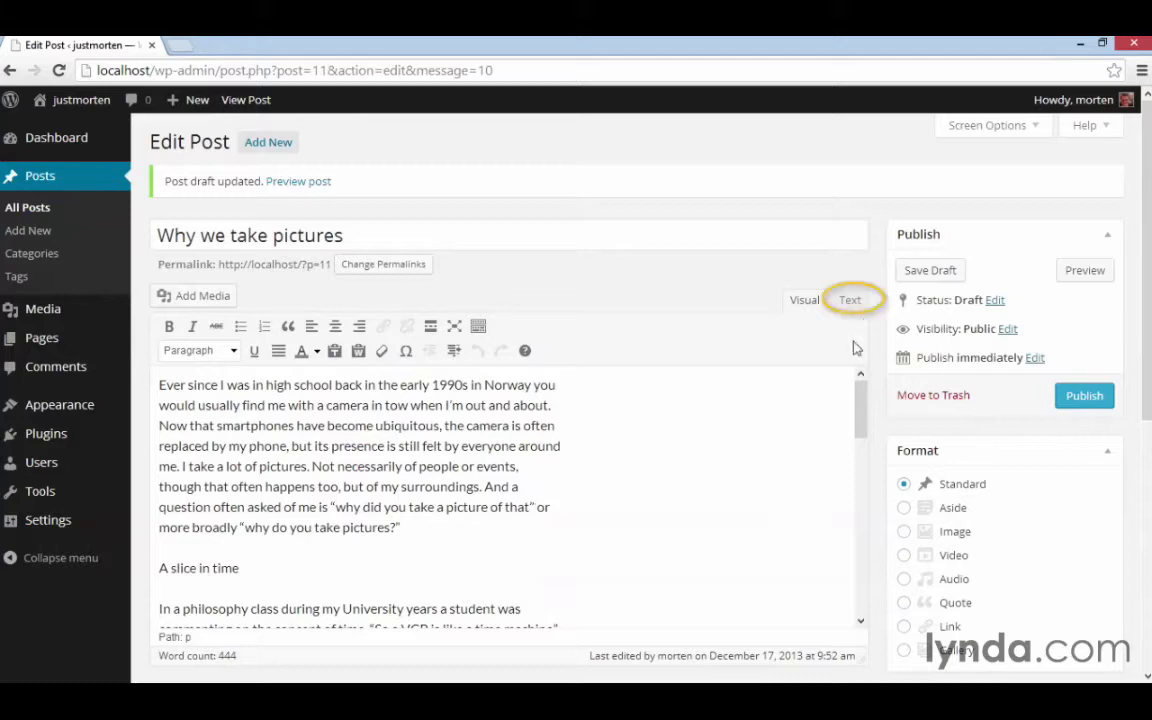
{"action": "left_click", "coordinate": [850, 300]}
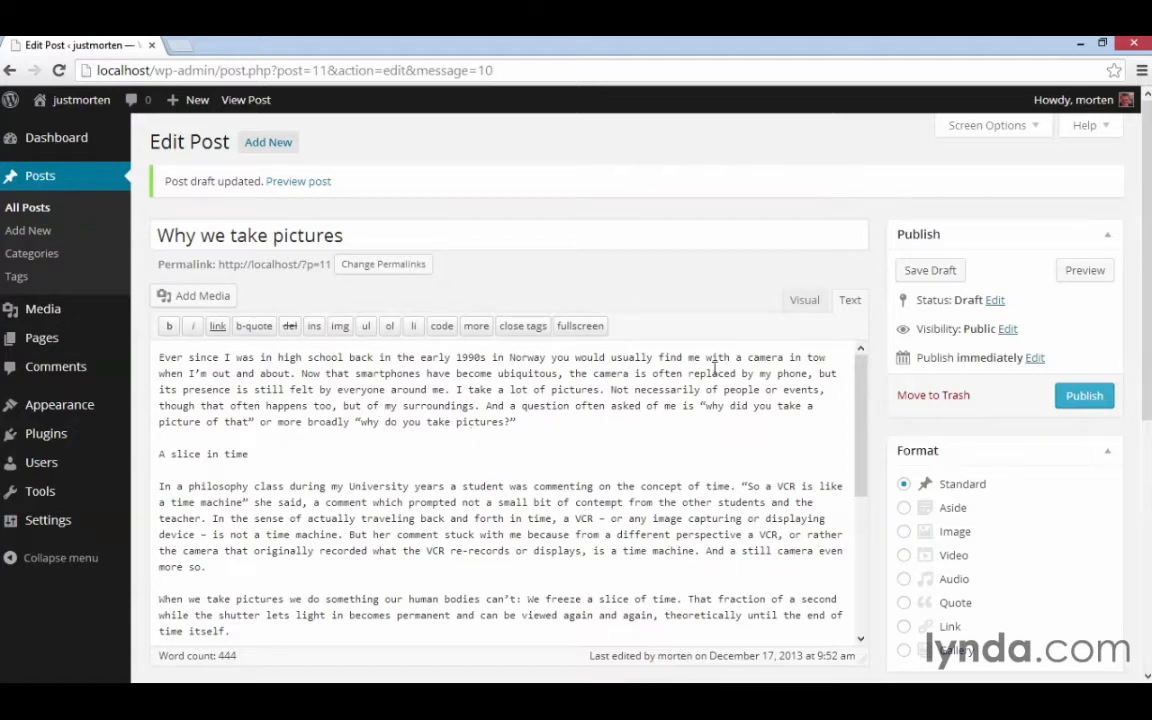
{"action": "left_click", "coordinate": [804, 300]}
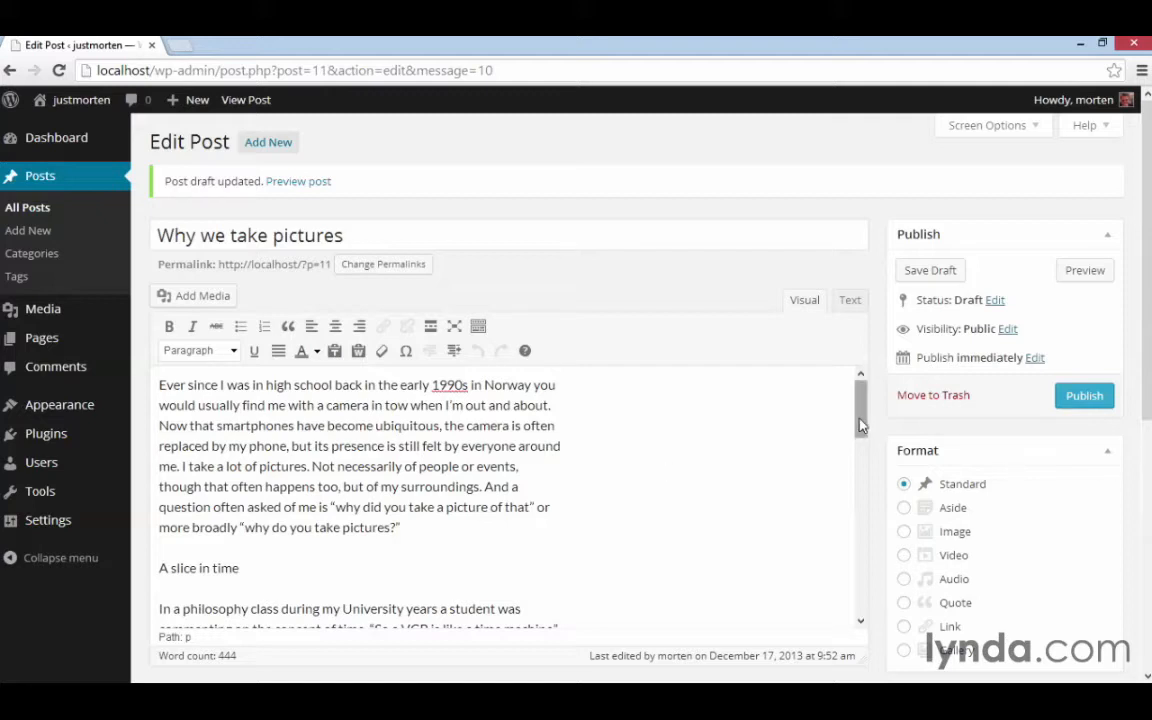
Step: Enlarge the post body's editing area downward so that more of the article fits
{"action": "scroll", "coordinate": [880, 425], "scroll_direction": "down", "scroll_amount": 2}
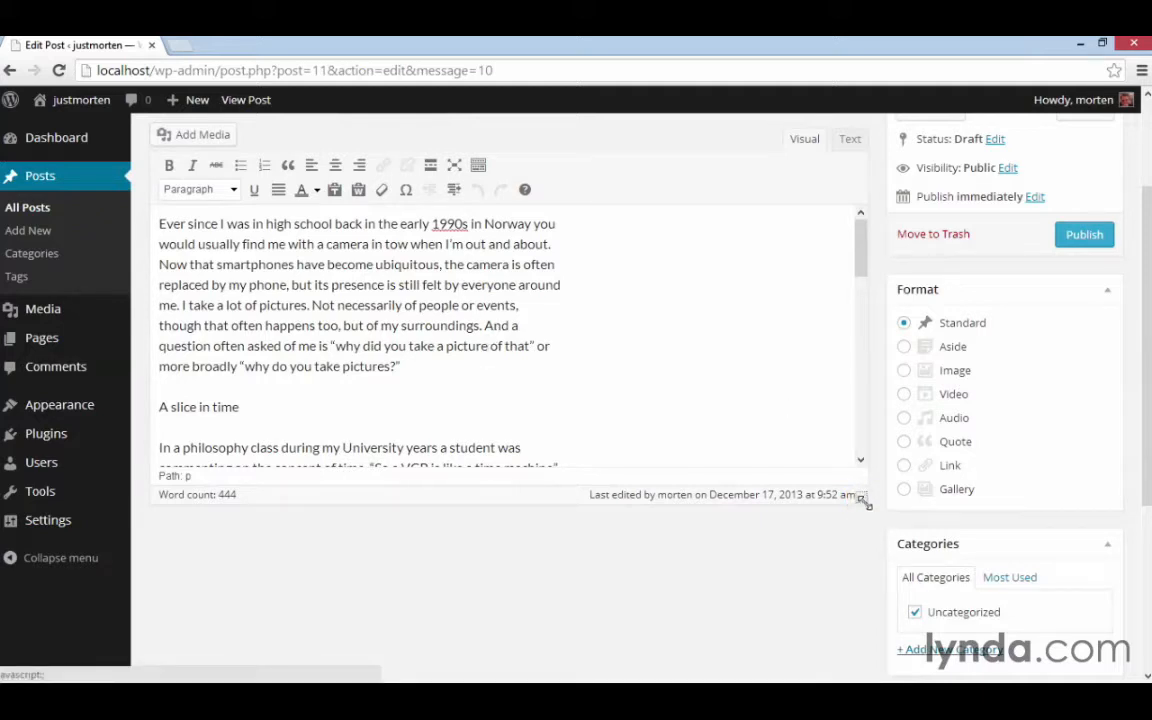
{"action": "left_click_drag", "start_coordinate": [862, 503], "coordinate": [867, 654]}
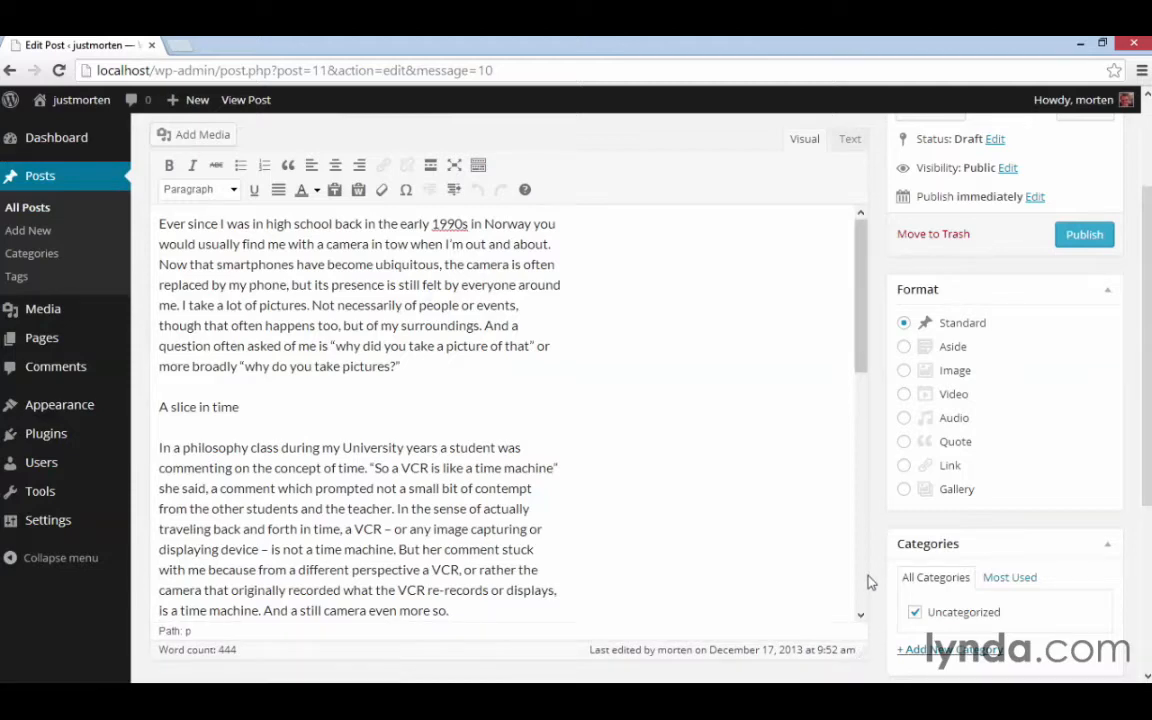
{"action": "scroll", "coordinate": [871, 581], "scroll_direction": "up", "scroll_amount": 1}
{"action": "scroll", "coordinate": [871, 581], "scroll_direction": "up", "scroll_amount": 1}
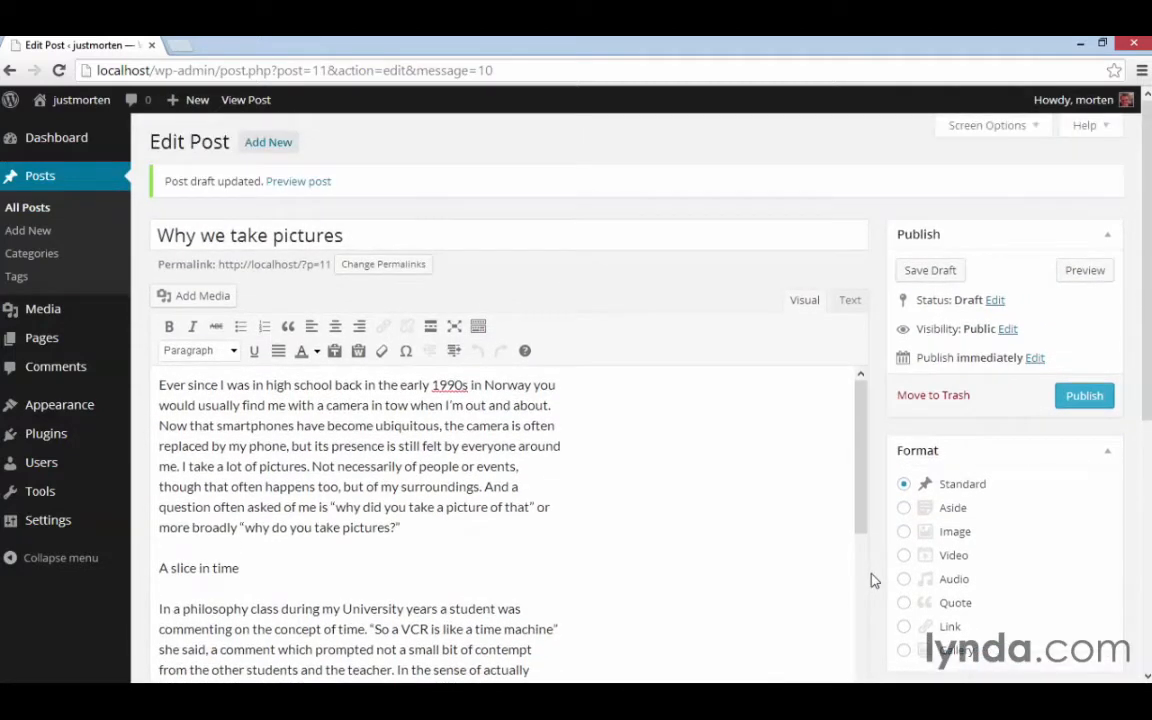
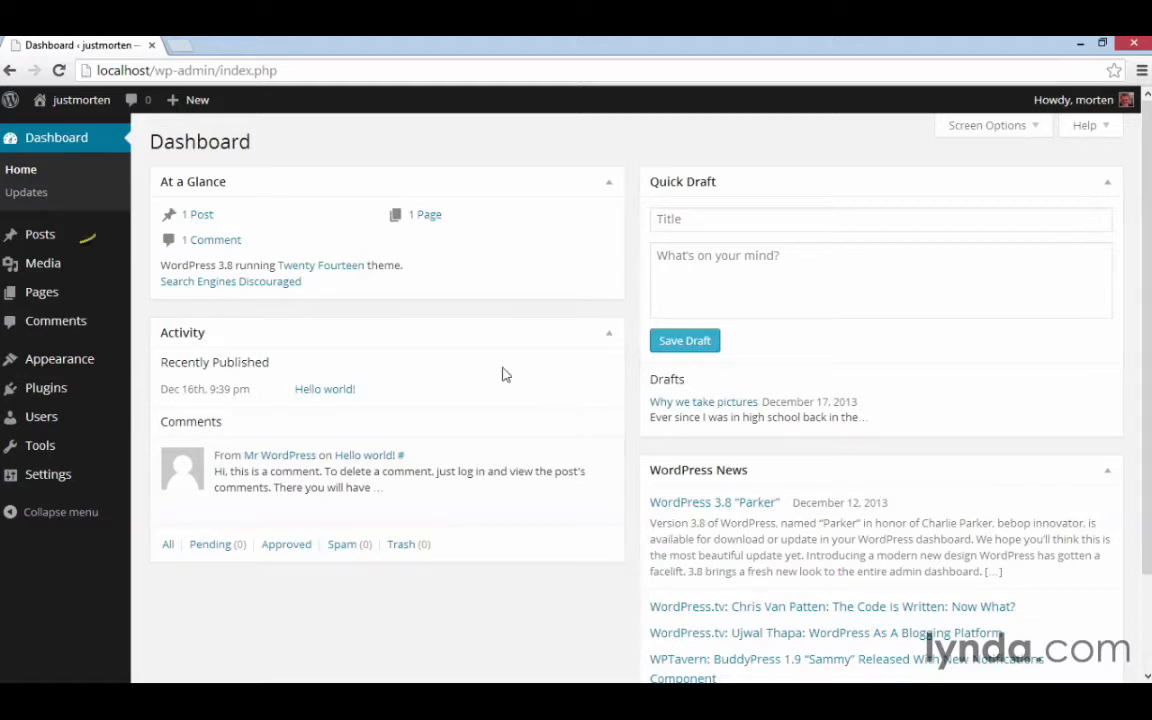
Step: Open the list of all posts and look at the actions offered for each post
{"action": "left_click", "coordinate": [60, 245]}
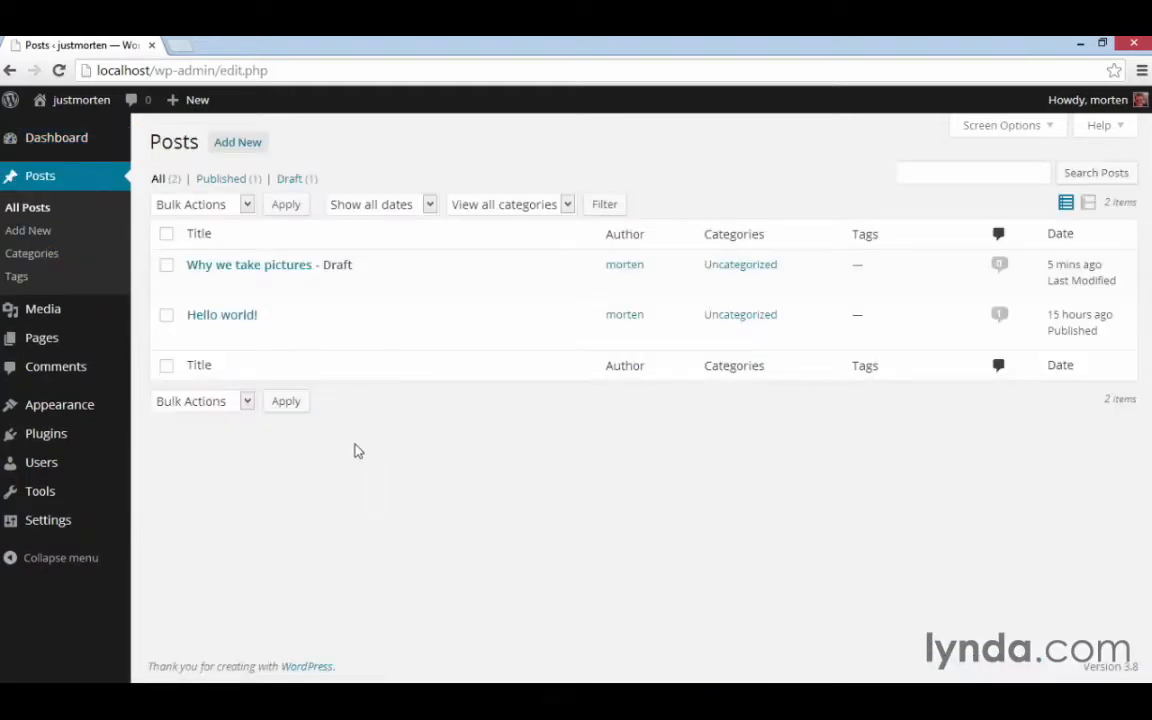
{"action": "mouse_move", "coordinate": [290, 334]}
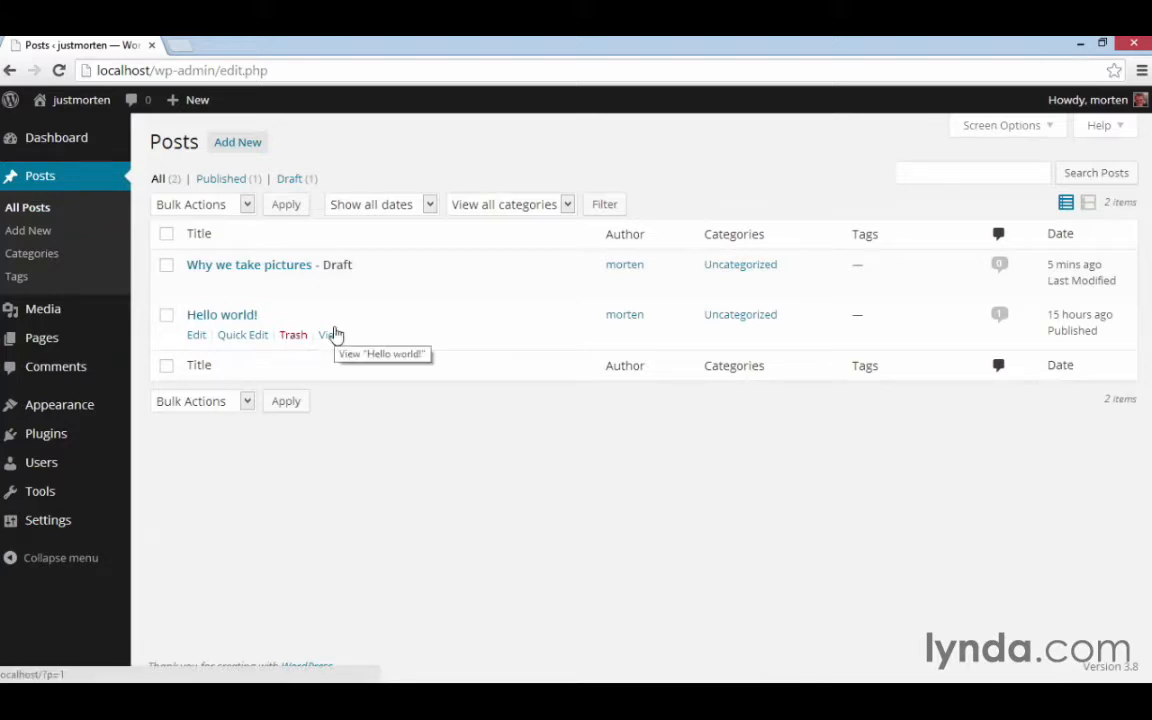
{"action": "mouse_move", "coordinate": [365, 288]}
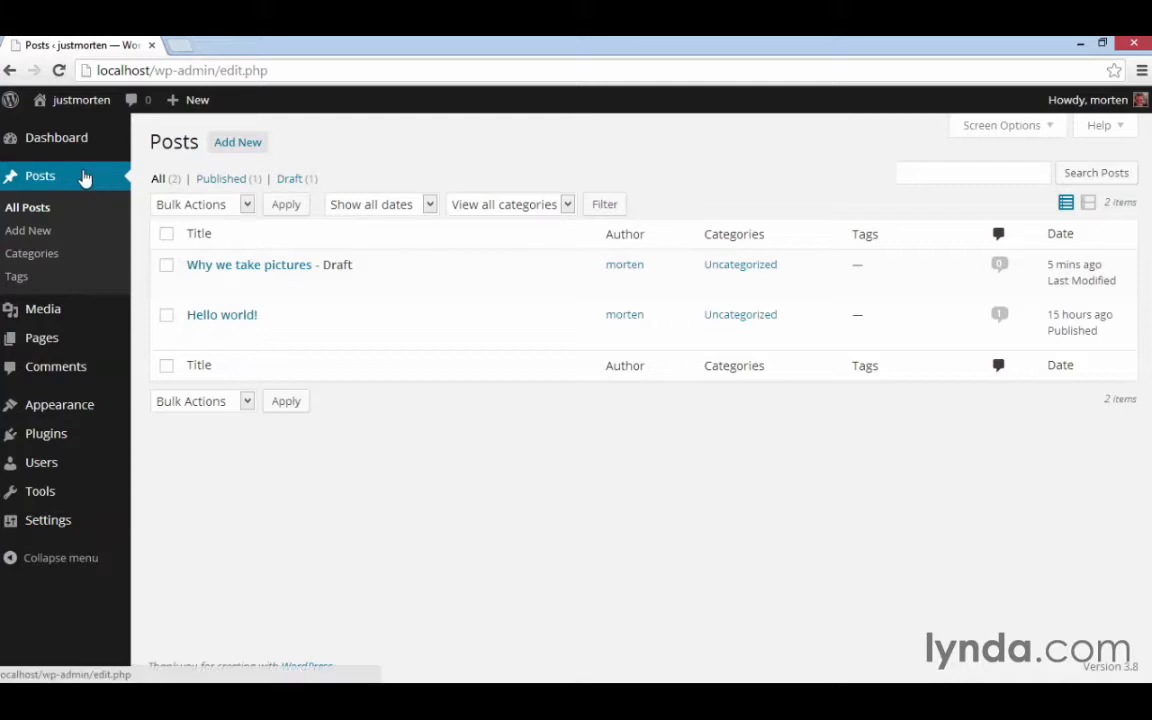
Step: Add a new post category named "News" with no parent
{"action": "left_click", "coordinate": [52, 257]}
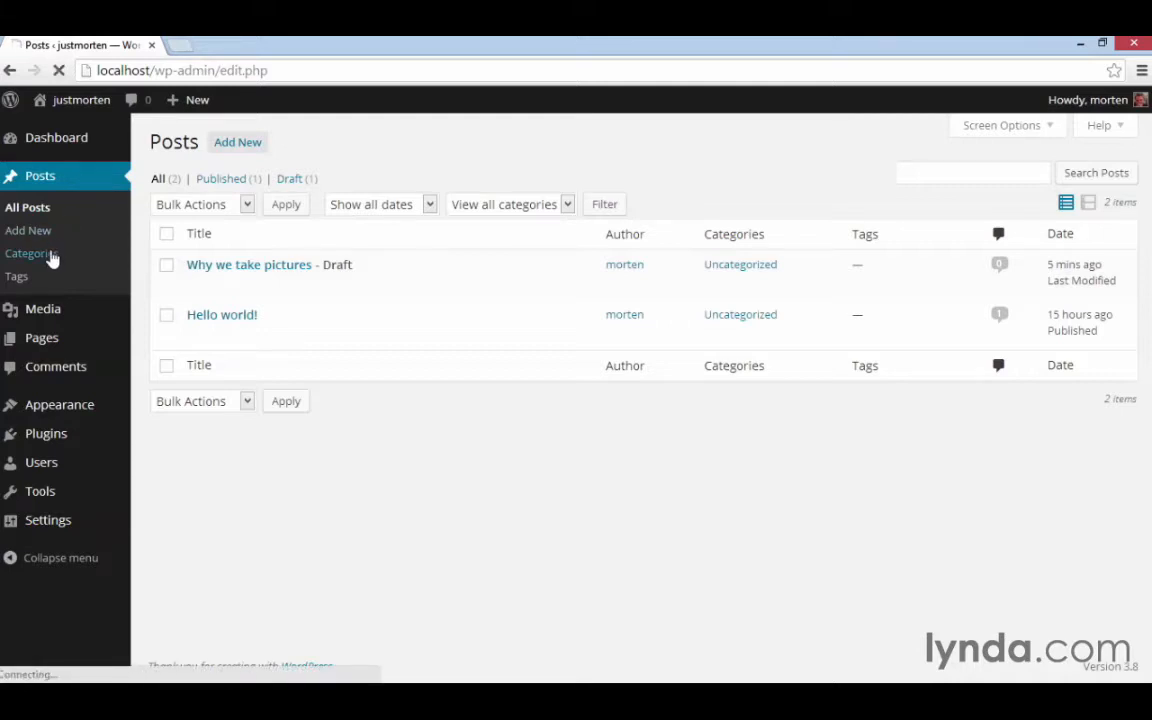
{"action": "left_click", "coordinate": [187, 257]}
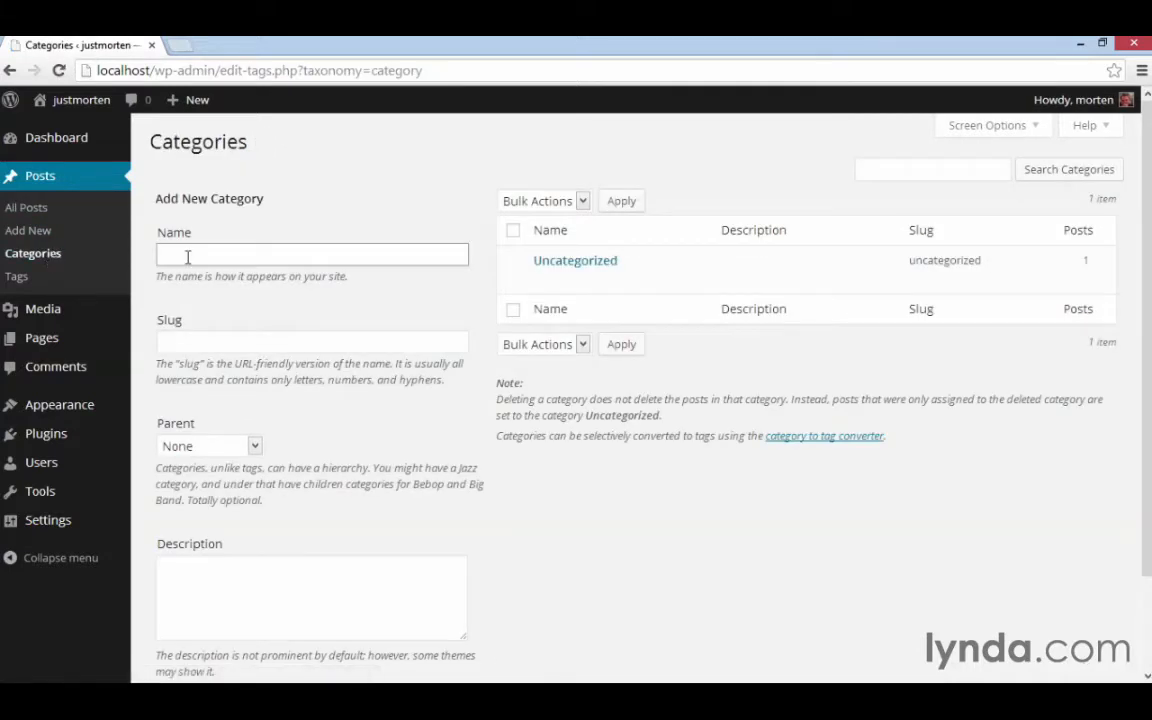
{"action": "type", "text": "News"}
{"action": "scroll", "coordinate": [262, 277], "scroll_direction": "down", "scroll_amount": 2}
{"action": "left_click", "coordinate": [212, 597]}
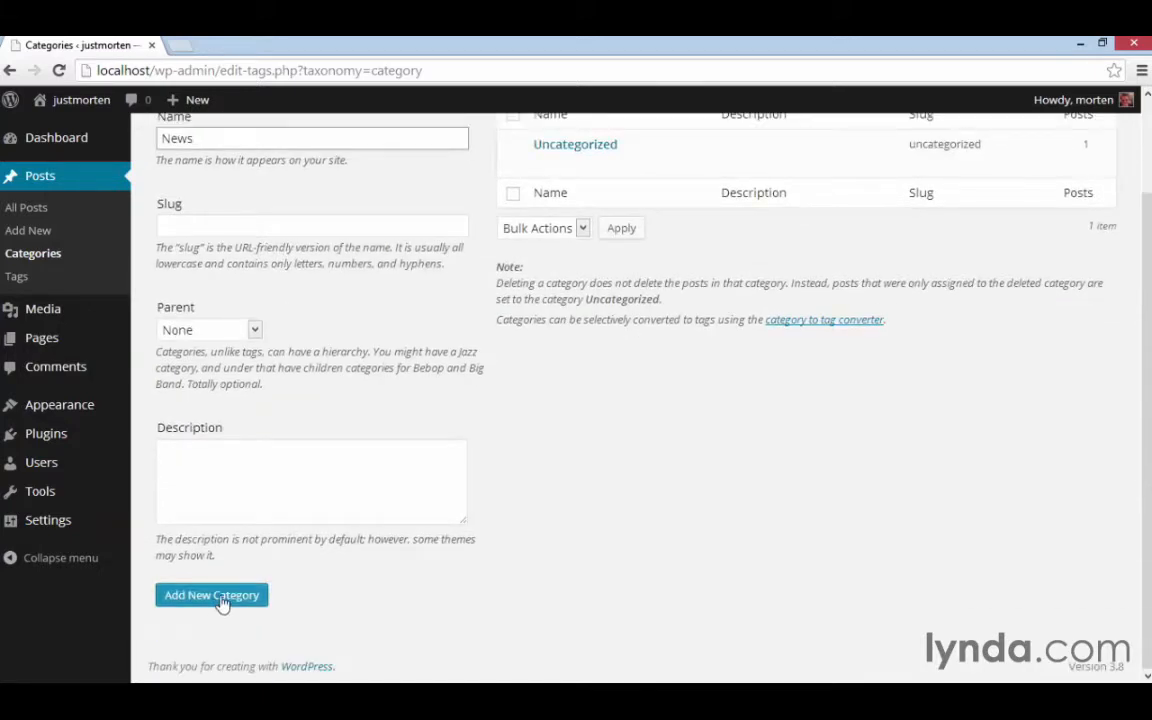
{"action": "scroll", "coordinate": [475, 512], "scroll_direction": "up", "scroll_amount": 2}
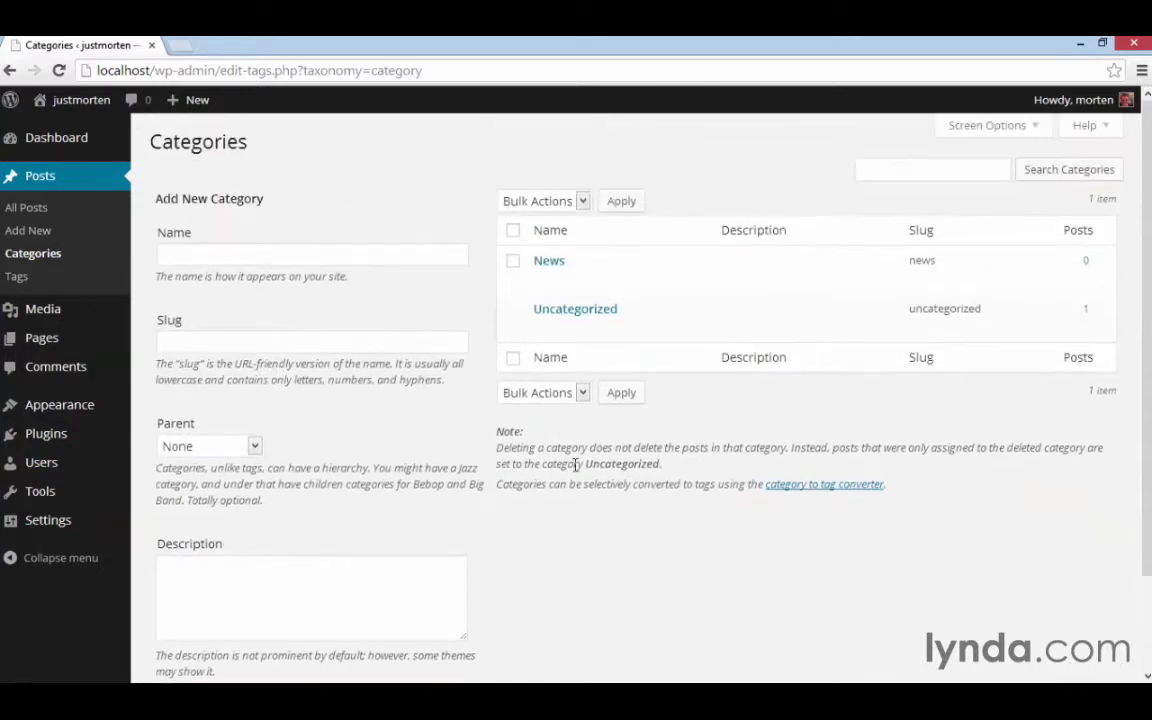
Step: Set the Default Post Category to News in the Writing Settings and save the changes
{"action": "mouse_move", "coordinate": [580, 262]}
{"action": "mouse_move", "coordinate": [566, 312]}
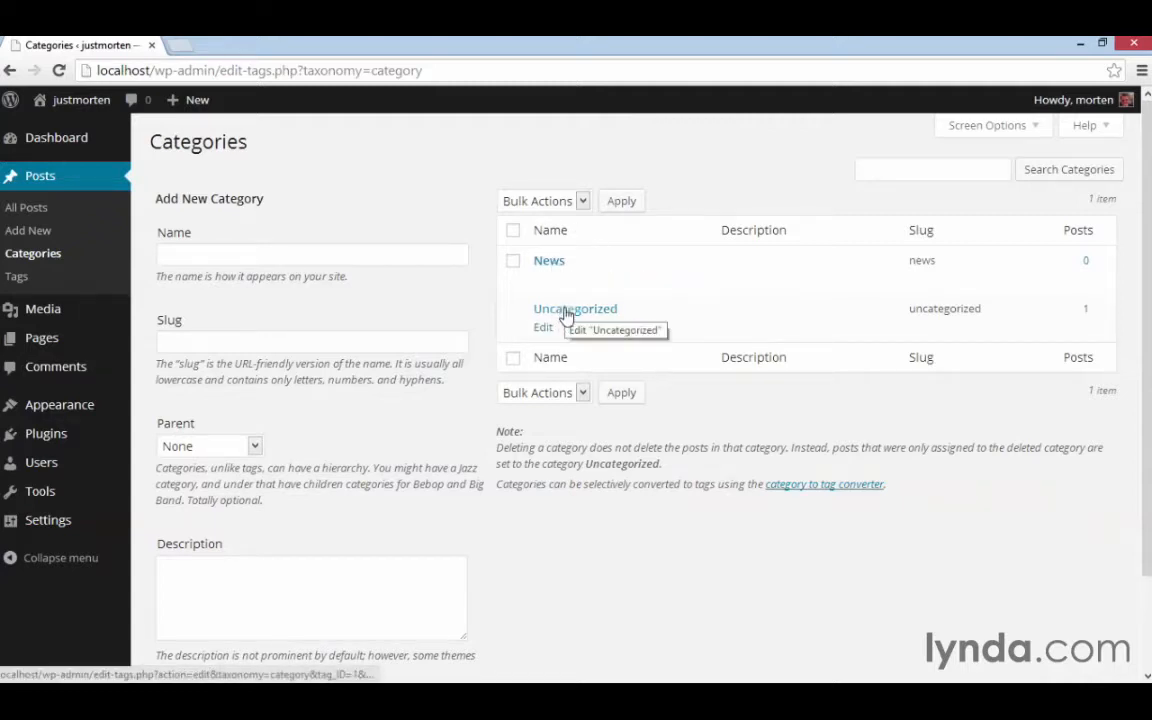
{"action": "mouse_move", "coordinate": [554, 280]}
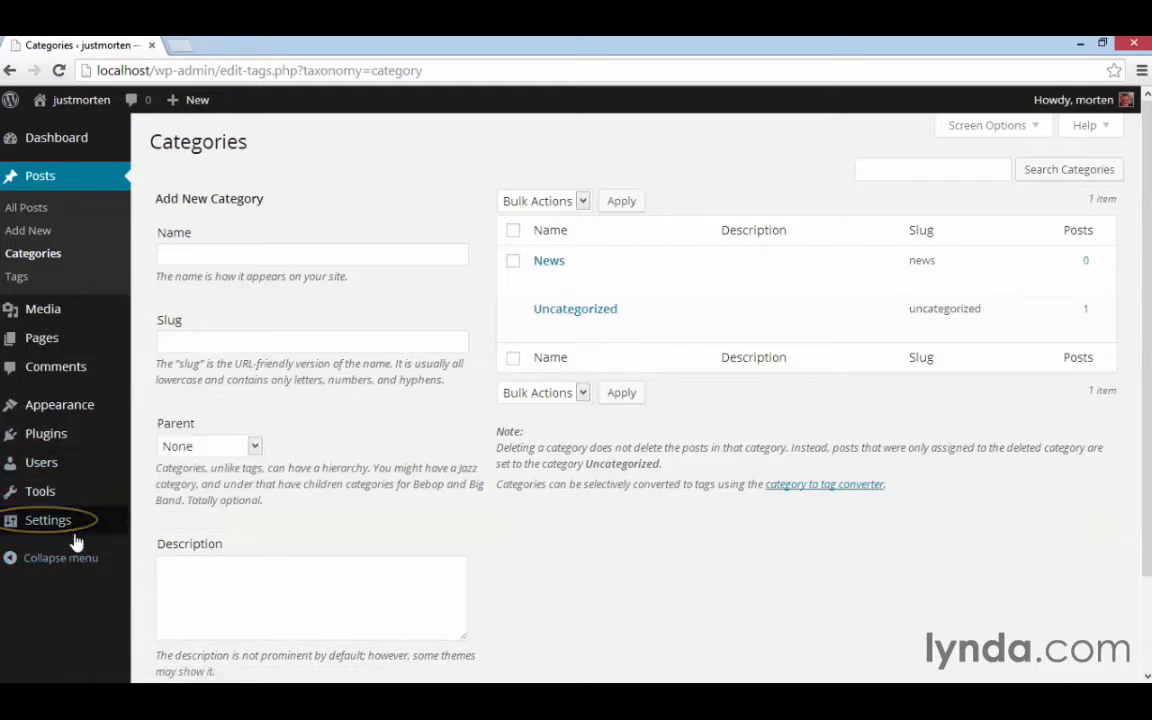
{"action": "mouse_move", "coordinate": [76, 537]}
{"action": "left_click", "coordinate": [174, 553]}
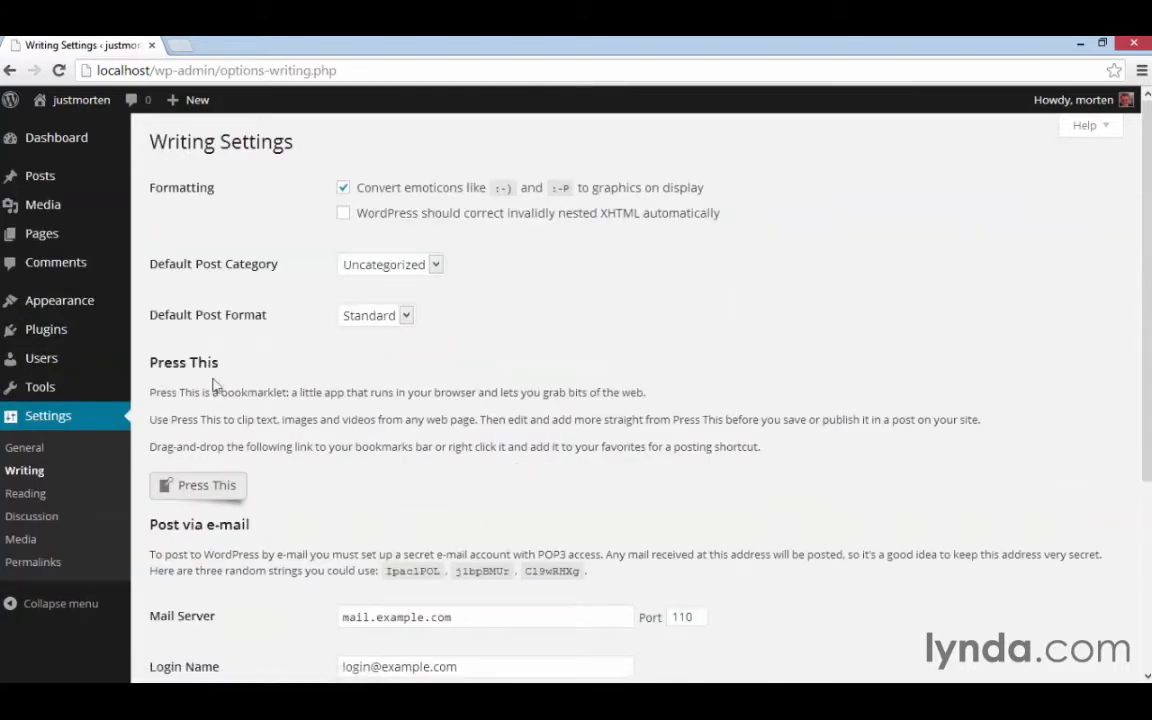
{"action": "left_click", "coordinate": [441, 273]}
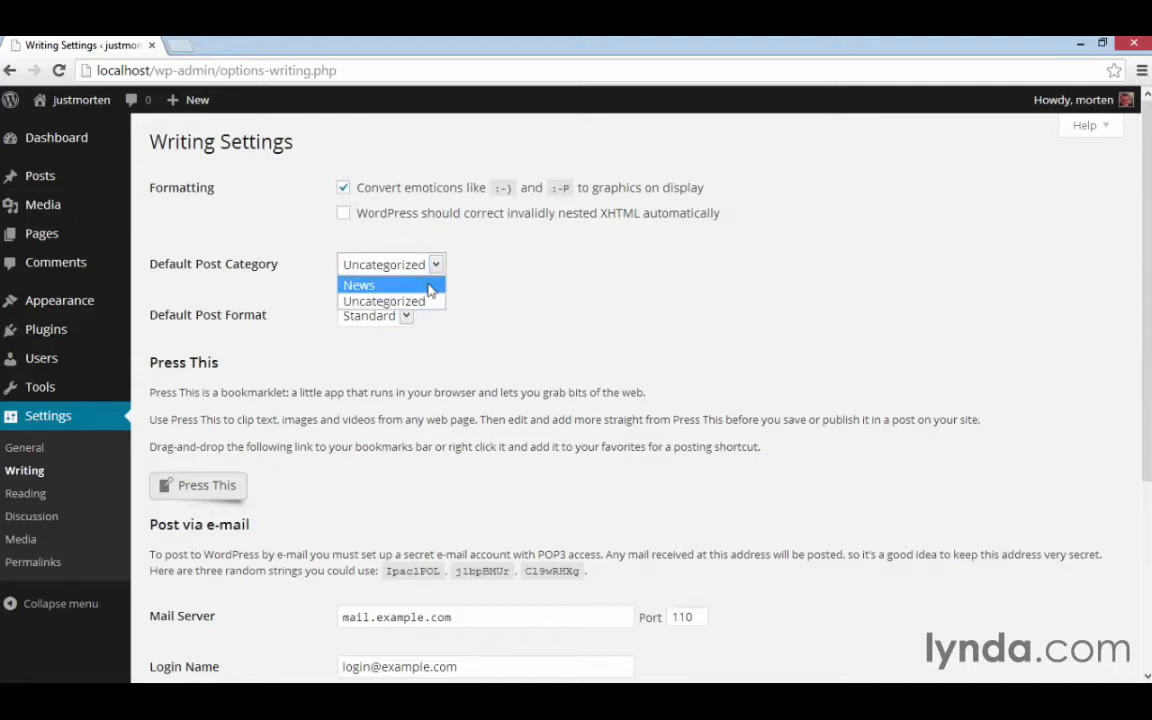
{"action": "left_click", "coordinate": [431, 286]}
{"action": "scroll", "coordinate": [343, 318], "scroll_direction": "down", "scroll_amount": 3}
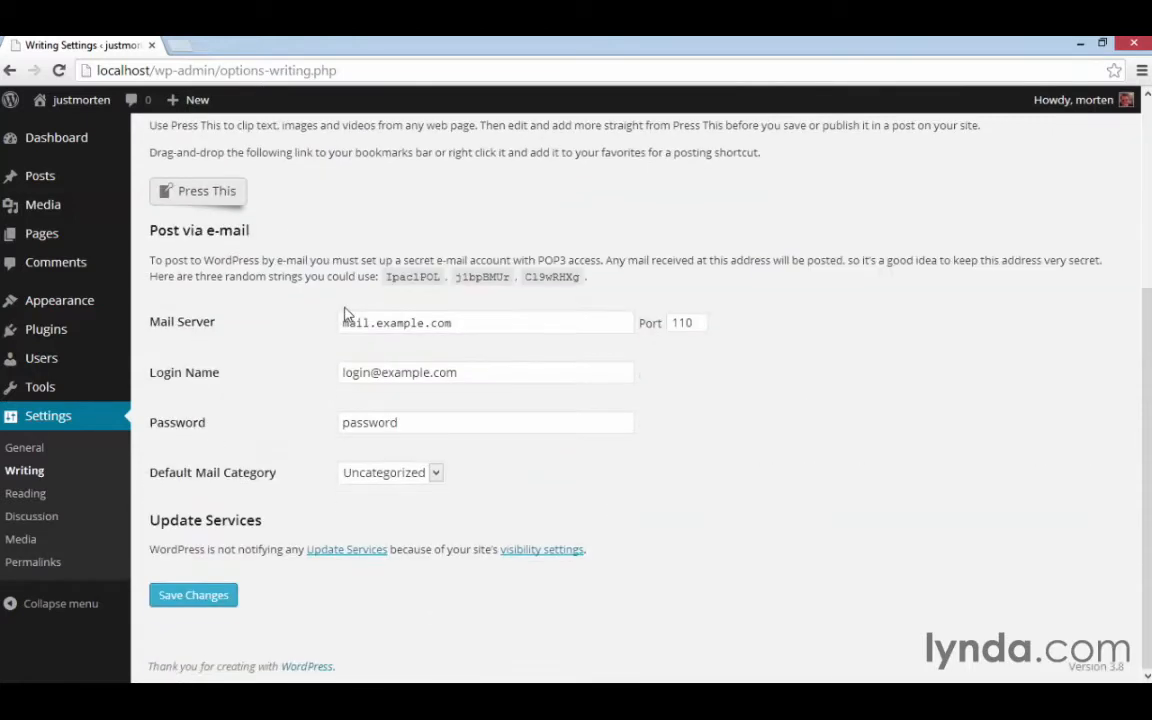
{"action": "left_click", "coordinate": [193, 596]}
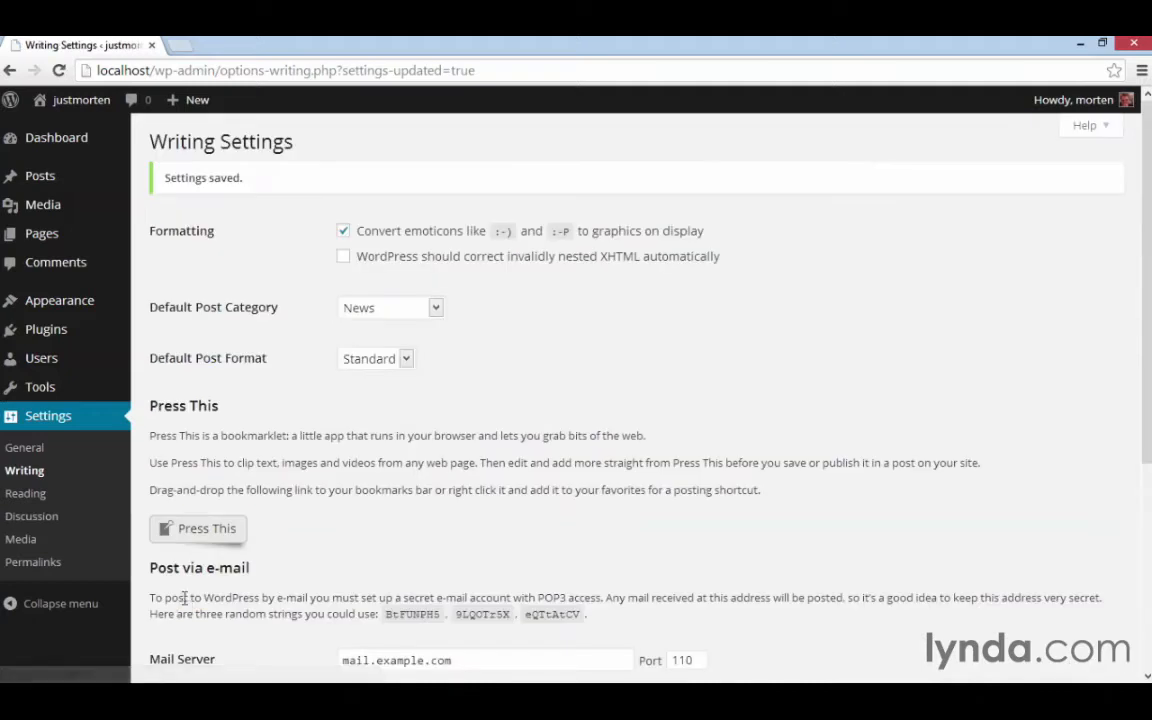
Step: Use Quick Edit to move the "Why we take pictures" draft from Uncategorized to News and update it
{"action": "left_click", "coordinate": [40, 177]}
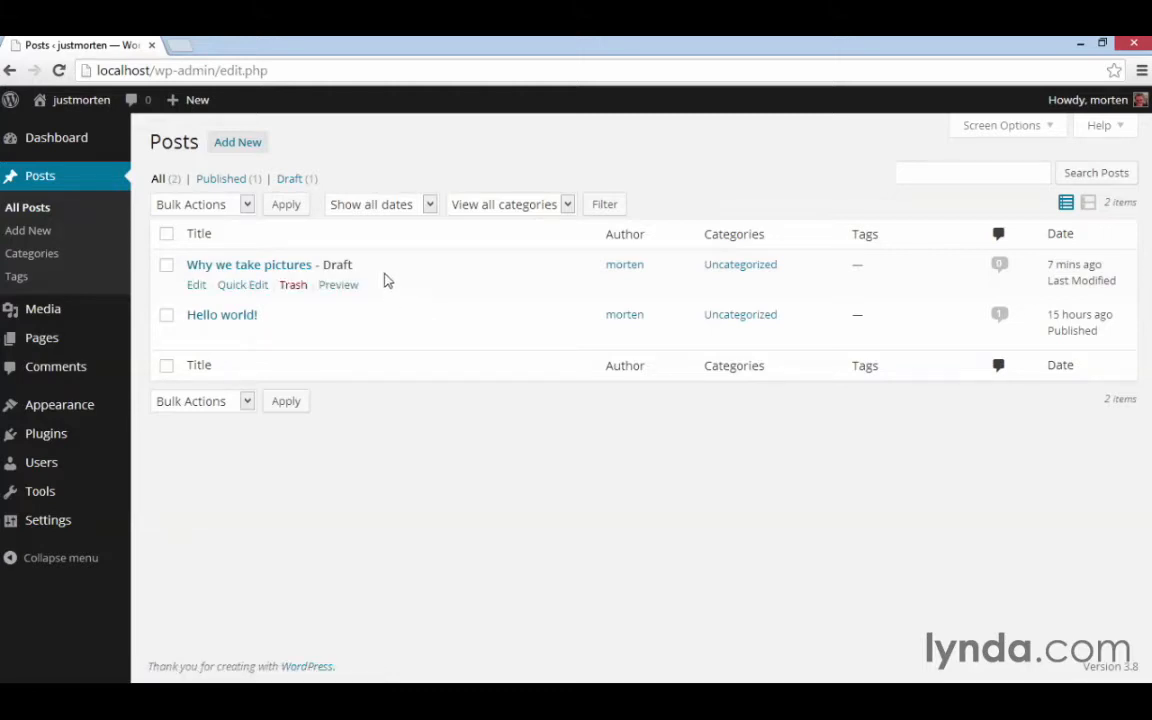
{"action": "left_click", "coordinate": [249, 290]}
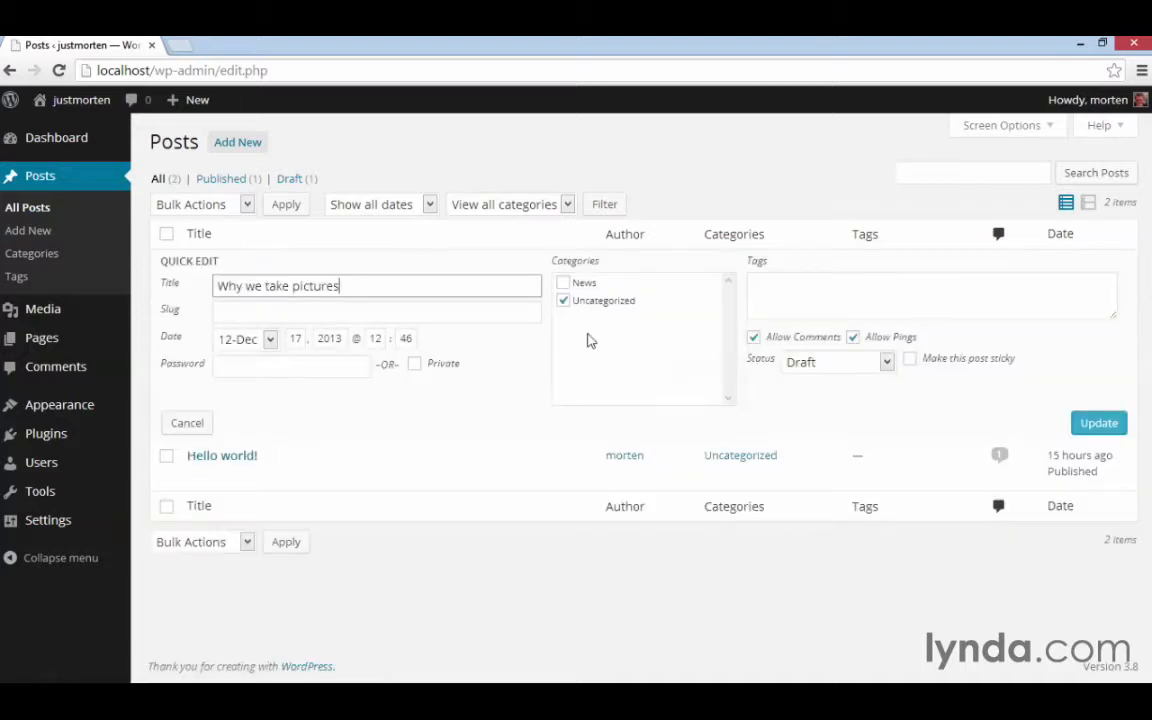
{"action": "left_click", "coordinate": [564, 285]}
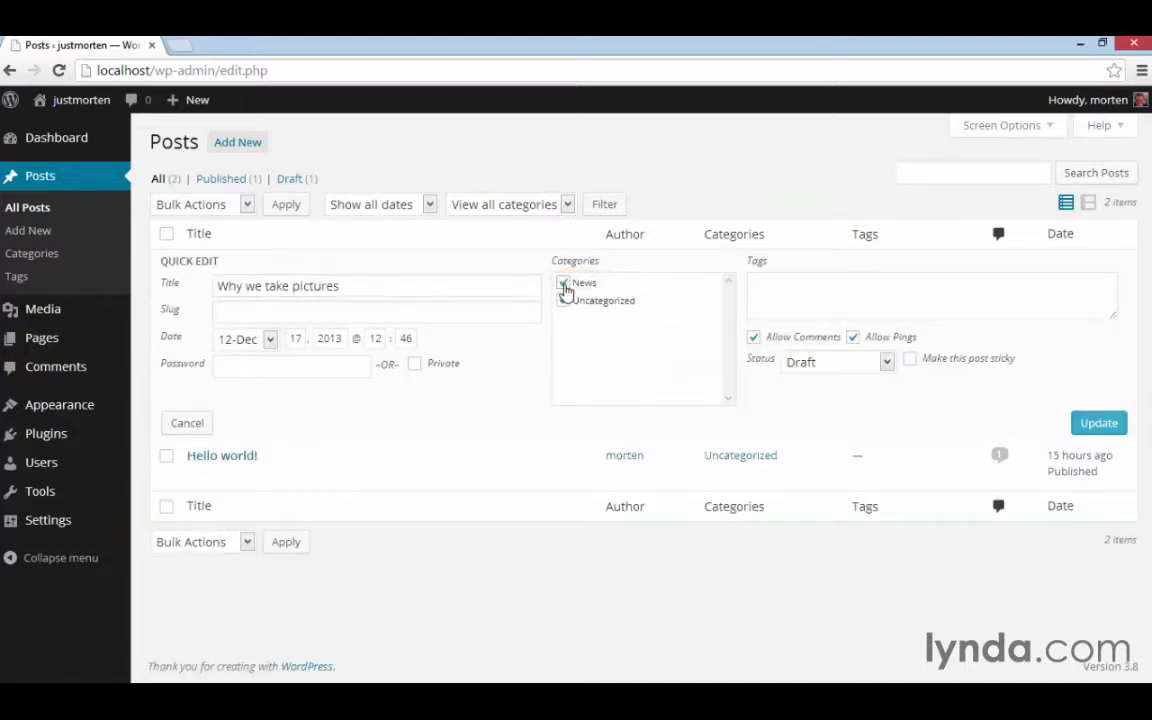
{"action": "left_click", "coordinate": [565, 301]}
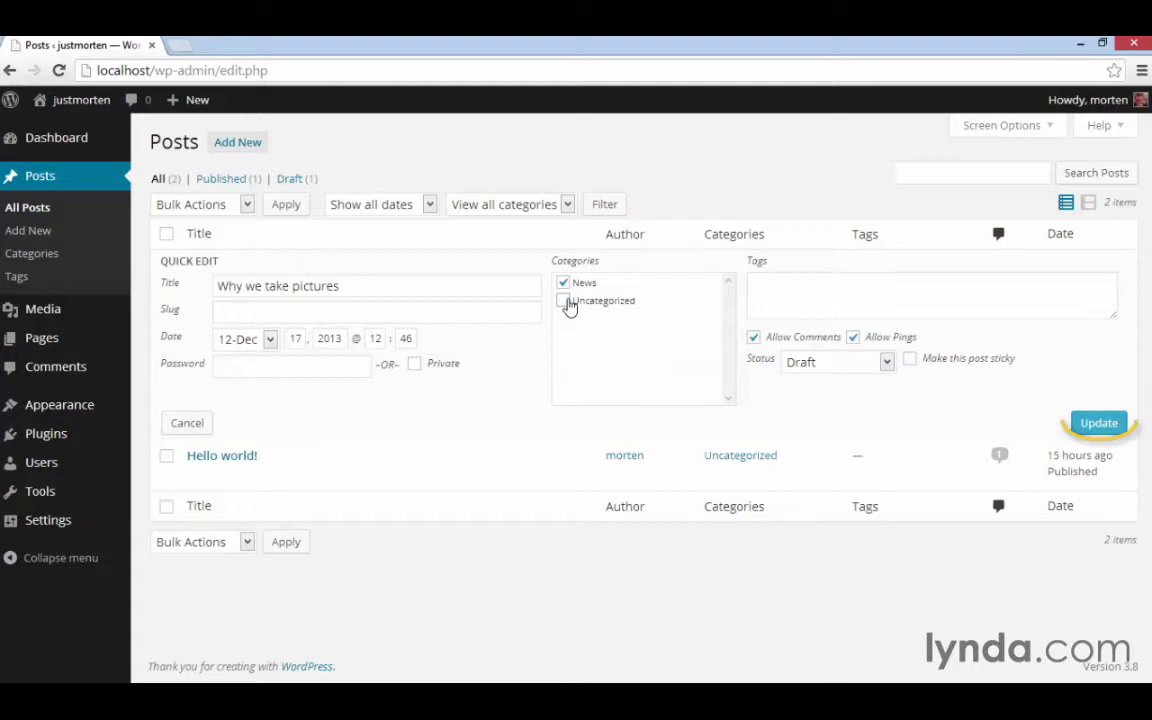
{"action": "left_click", "coordinate": [1095, 428]}
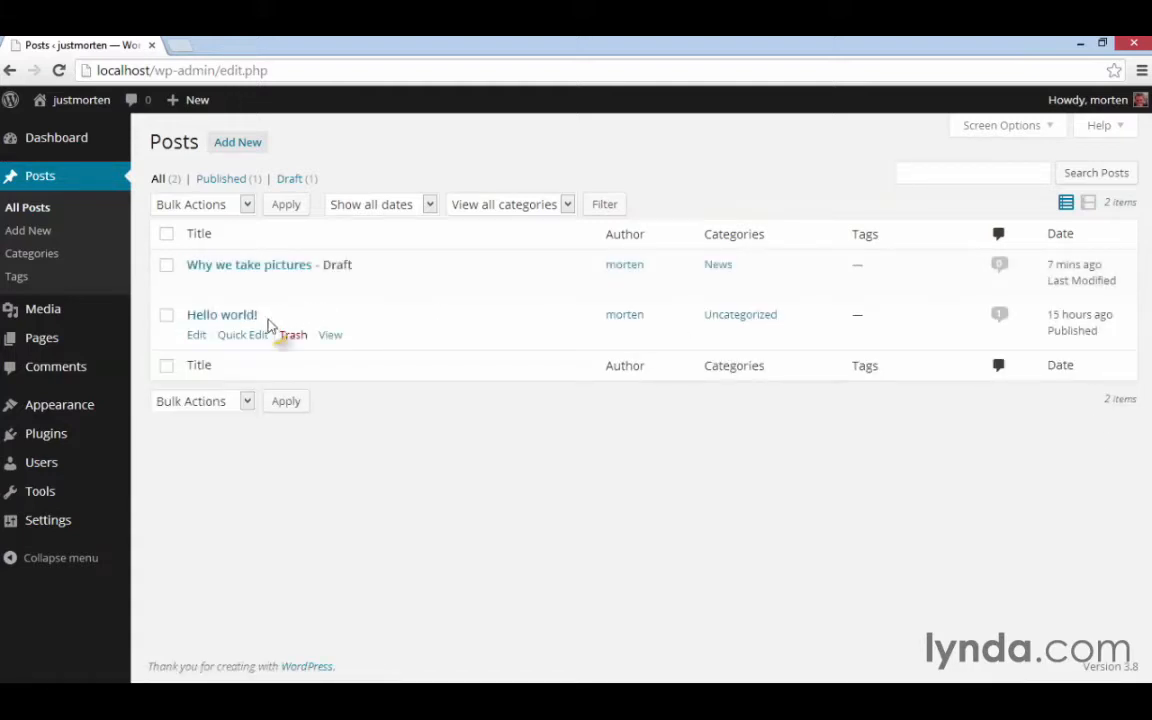
Step: Use Quick Edit to move the "Hello world!" post from Uncategorized to News and update it
{"action": "left_click", "coordinate": [244, 335]}
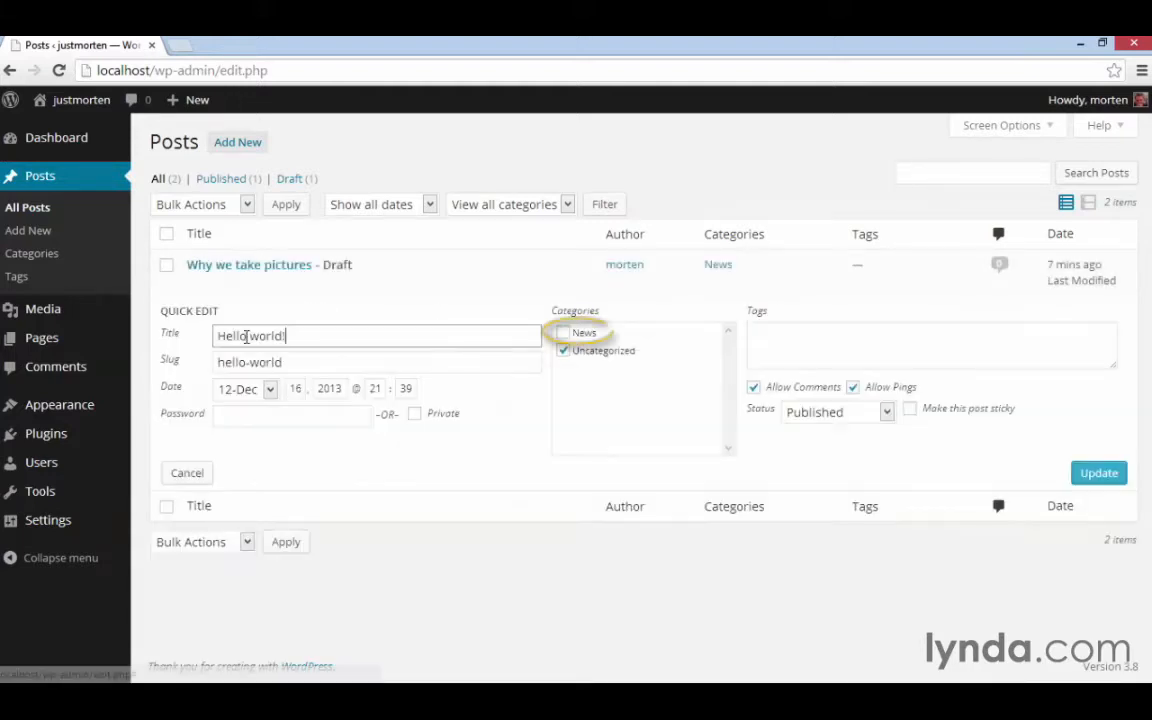
{"action": "left_click", "coordinate": [562, 333]}
{"action": "left_click", "coordinate": [564, 351]}
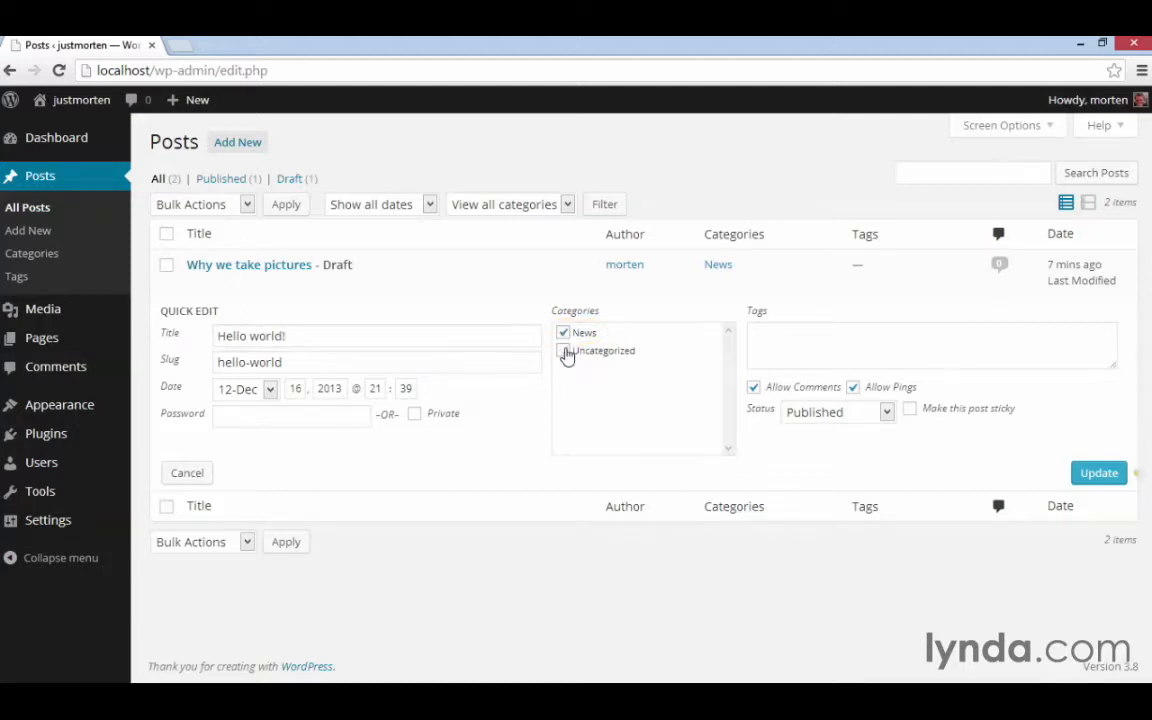
{"action": "left_click", "coordinate": [1110, 477]}
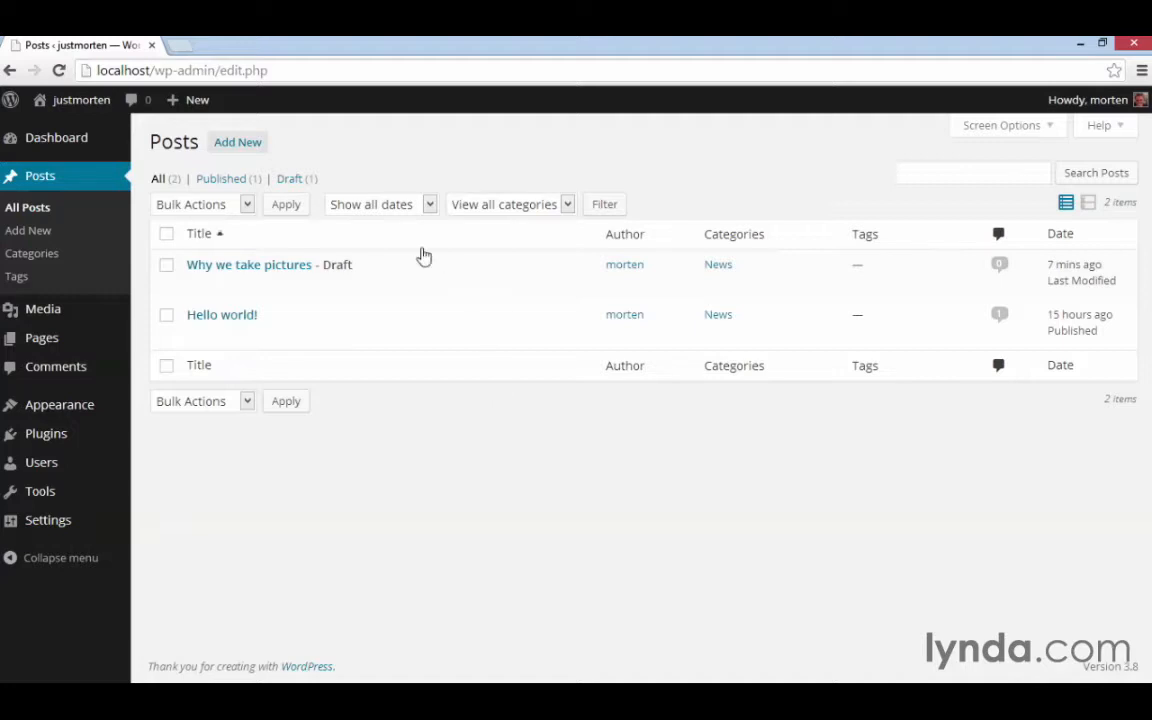
Step: Open the "Why we take pictures" draft, add a new Photography category to it, and deselect News
{"action": "left_click", "coordinate": [266, 266]}
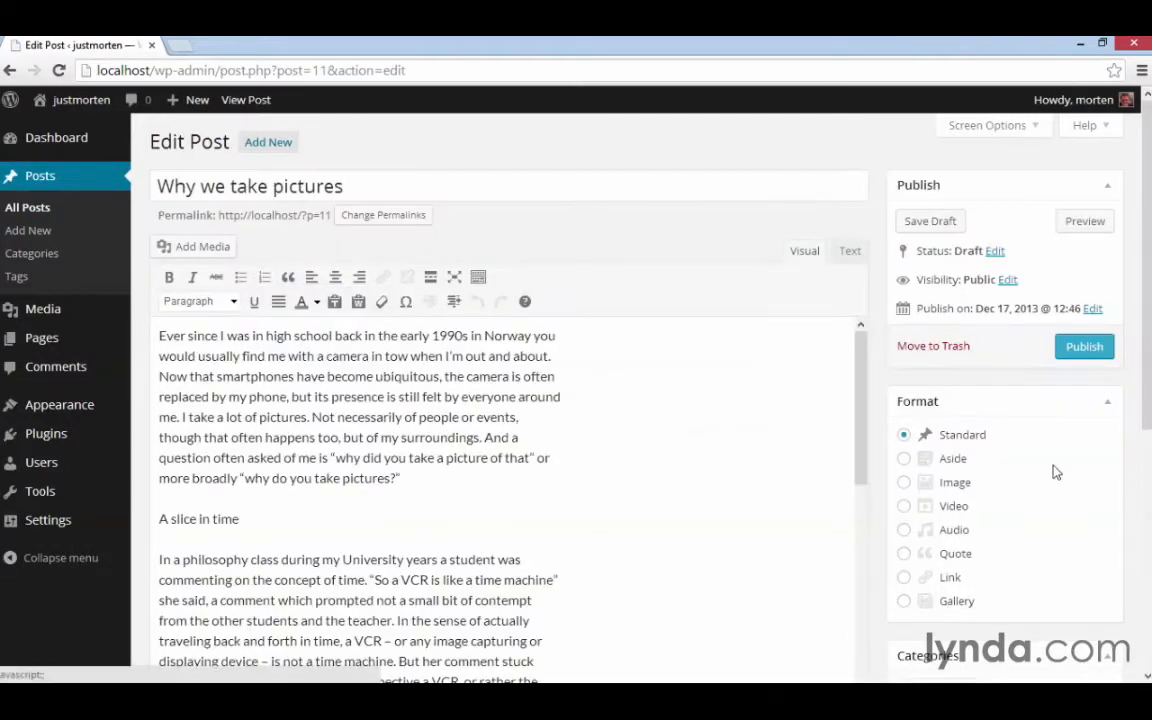
{"action": "left_click_drag", "start_coordinate": [1147, 267], "coordinate": [1148, 448]}
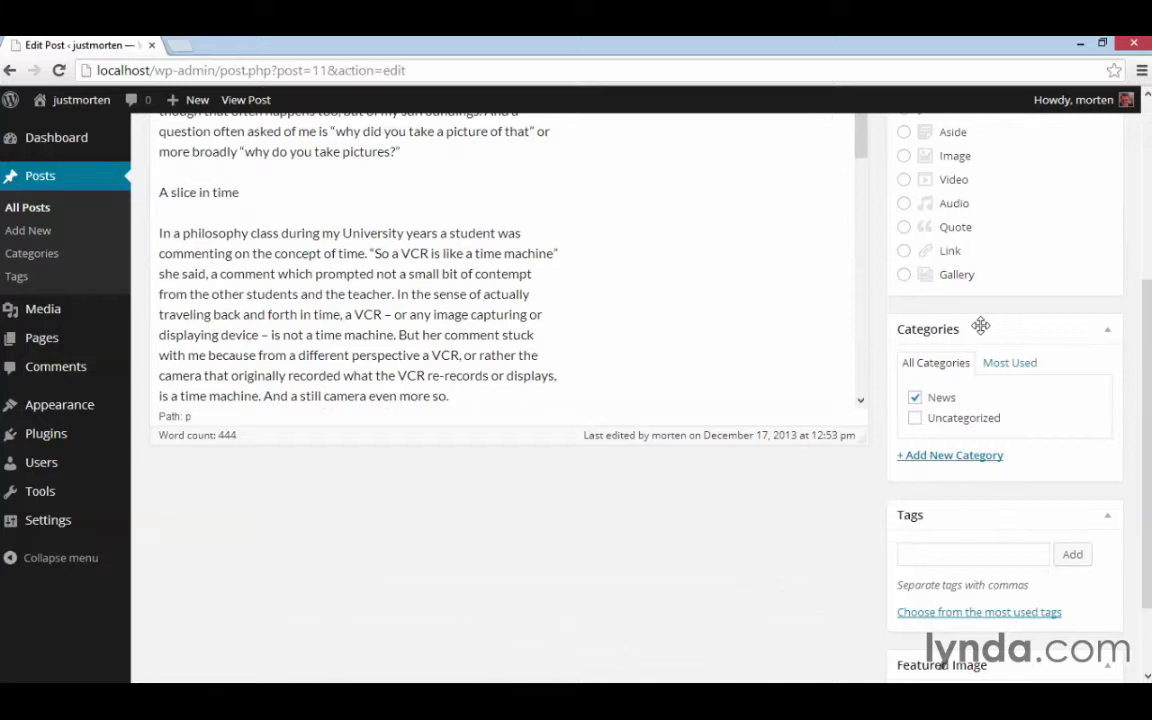
{"action": "left_click_drag", "start_coordinate": [1148, 374], "coordinate": [1148, 404]}
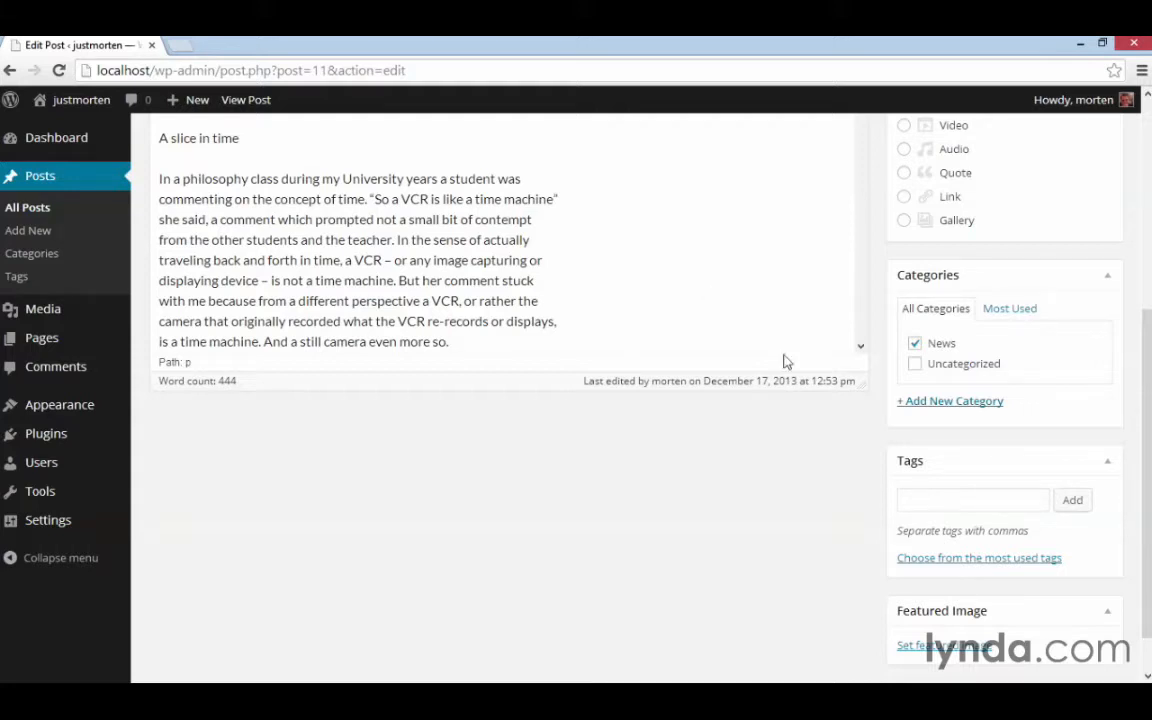
{"action": "left_click", "coordinate": [921, 404]}
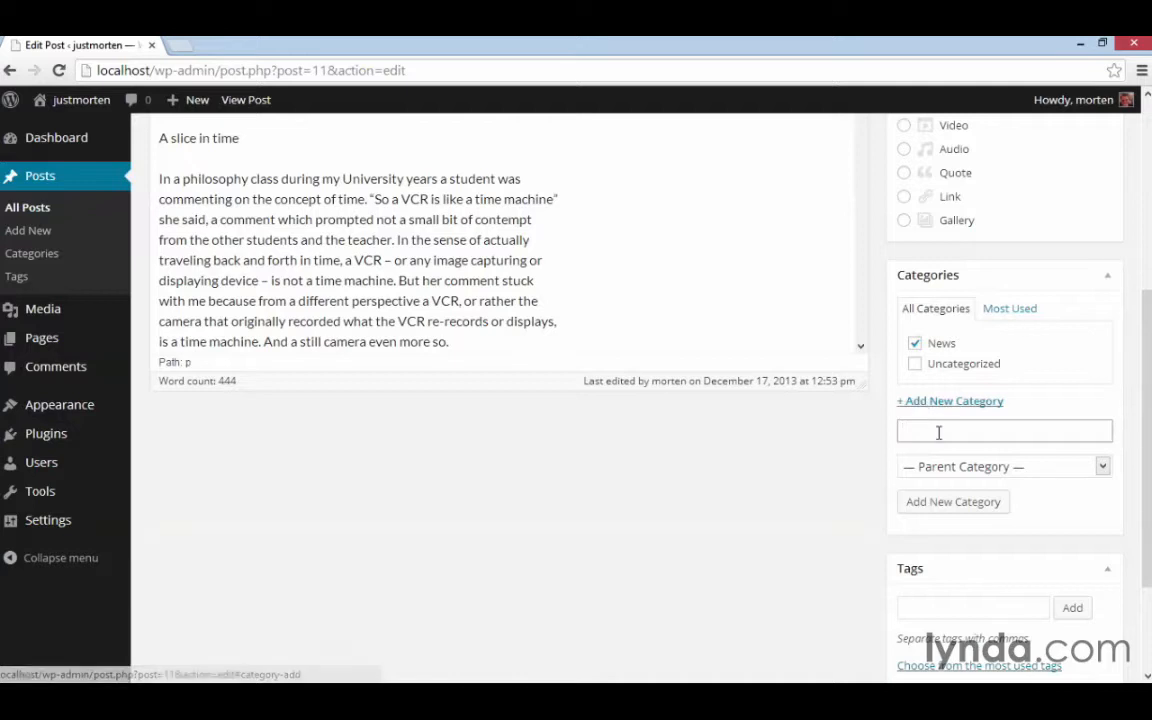
{"action": "type", "text": "Photography"}
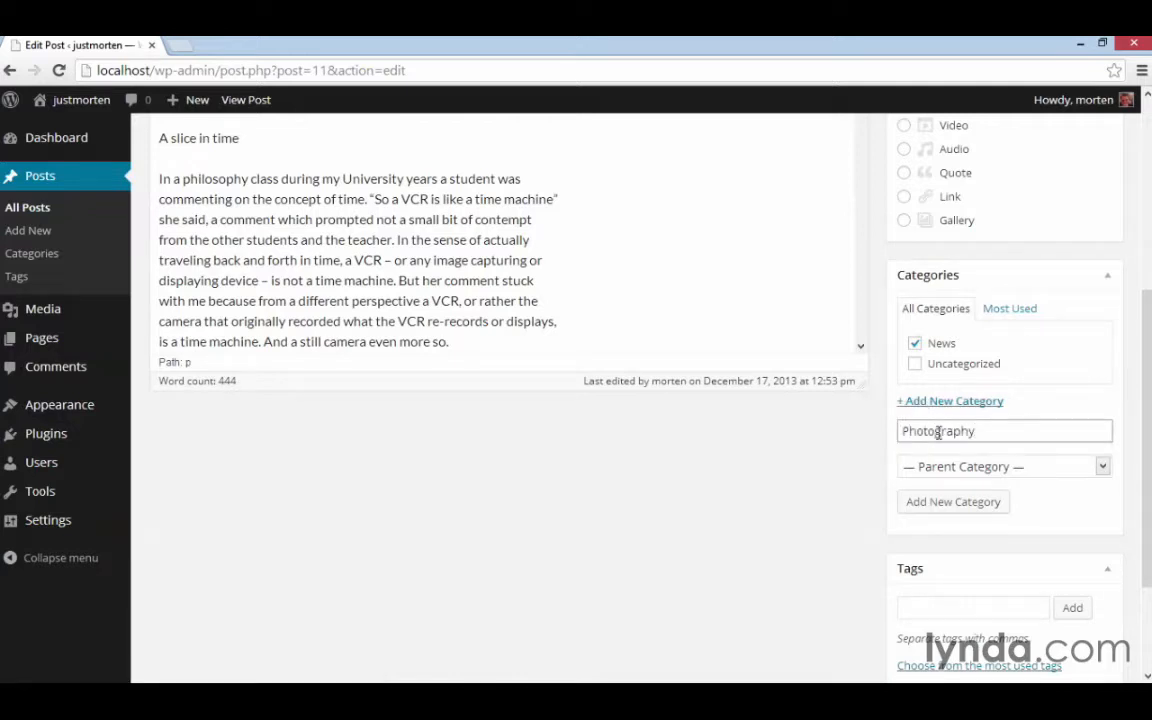
{"action": "left_click", "coordinate": [955, 503]}
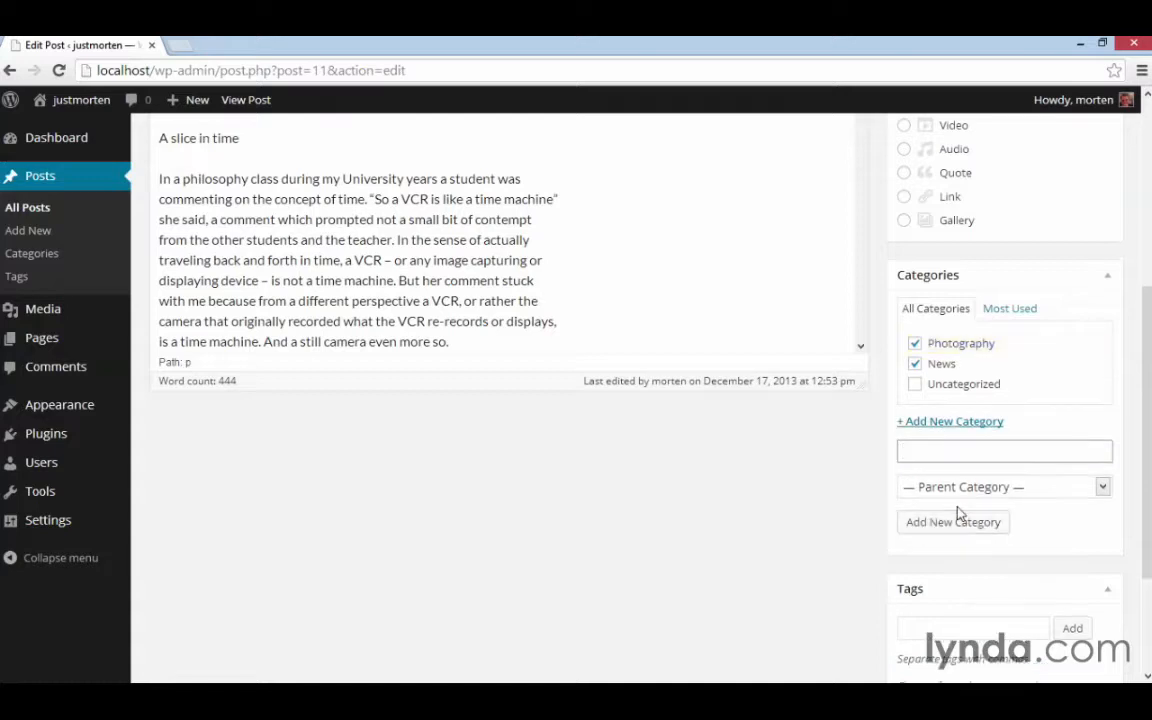
{"action": "left_click", "coordinate": [915, 365]}
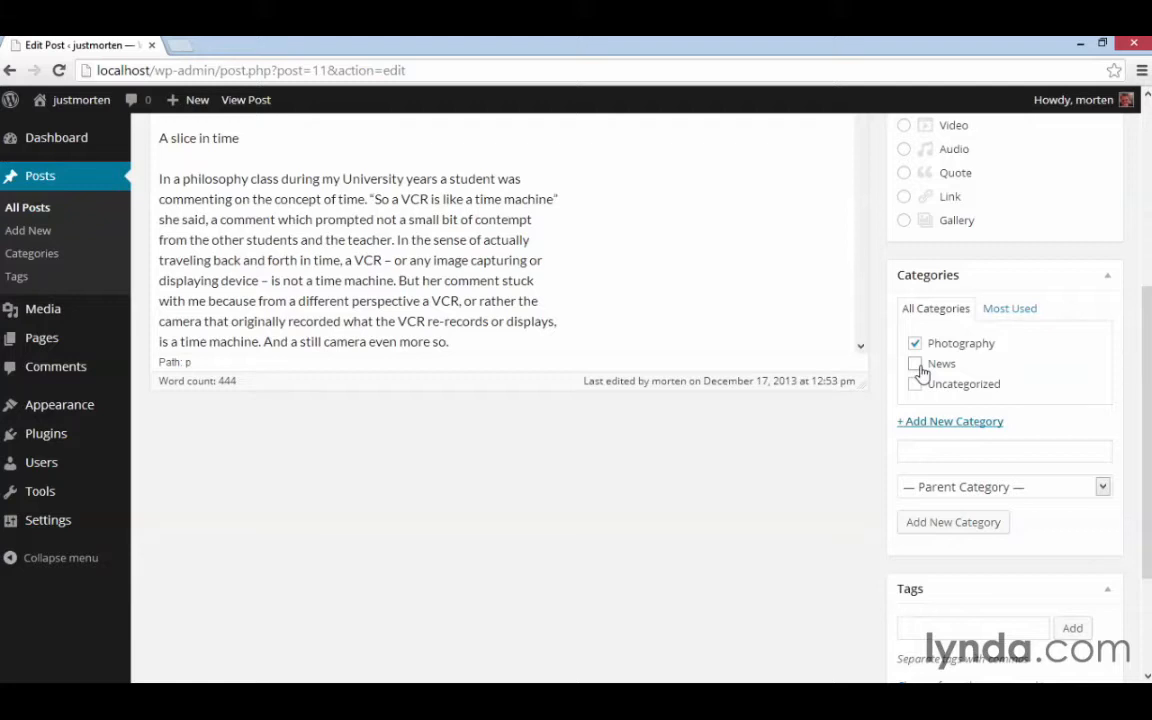
Step: Add a new category named "Ideas" with Photography as its parent category
{"action": "left_click", "coordinate": [944, 451]}
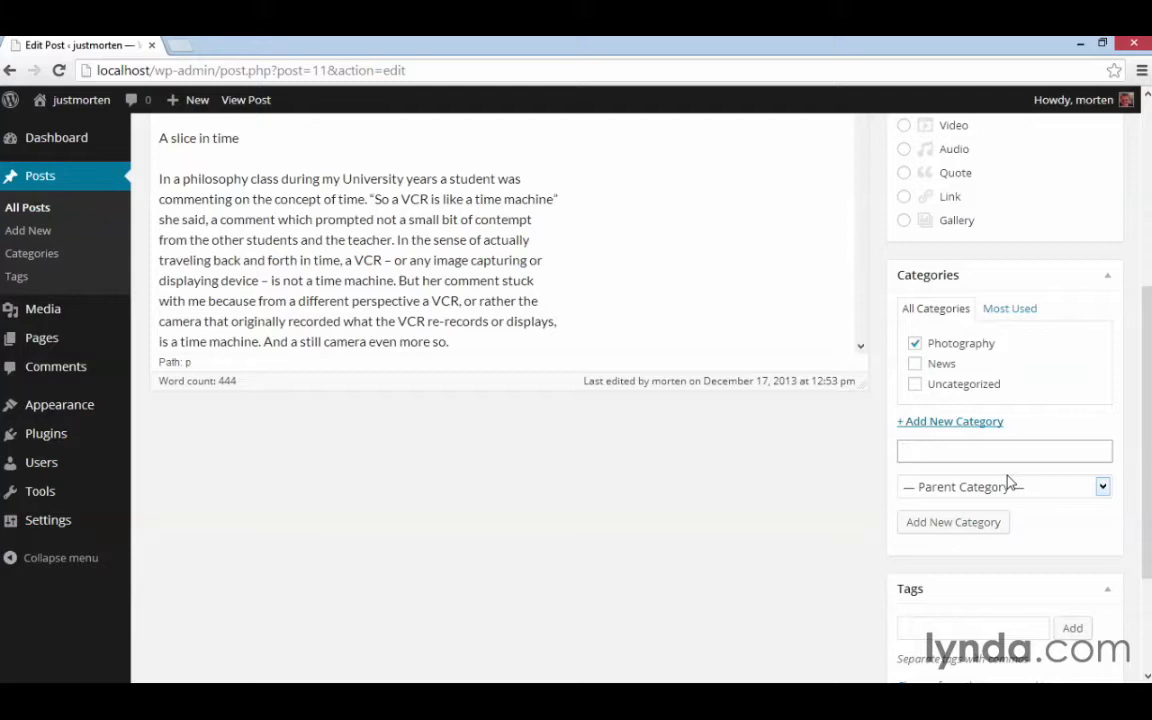
{"action": "type", "text": "Ideas"}
{"action": "left_click", "coordinate": [1103, 489]}
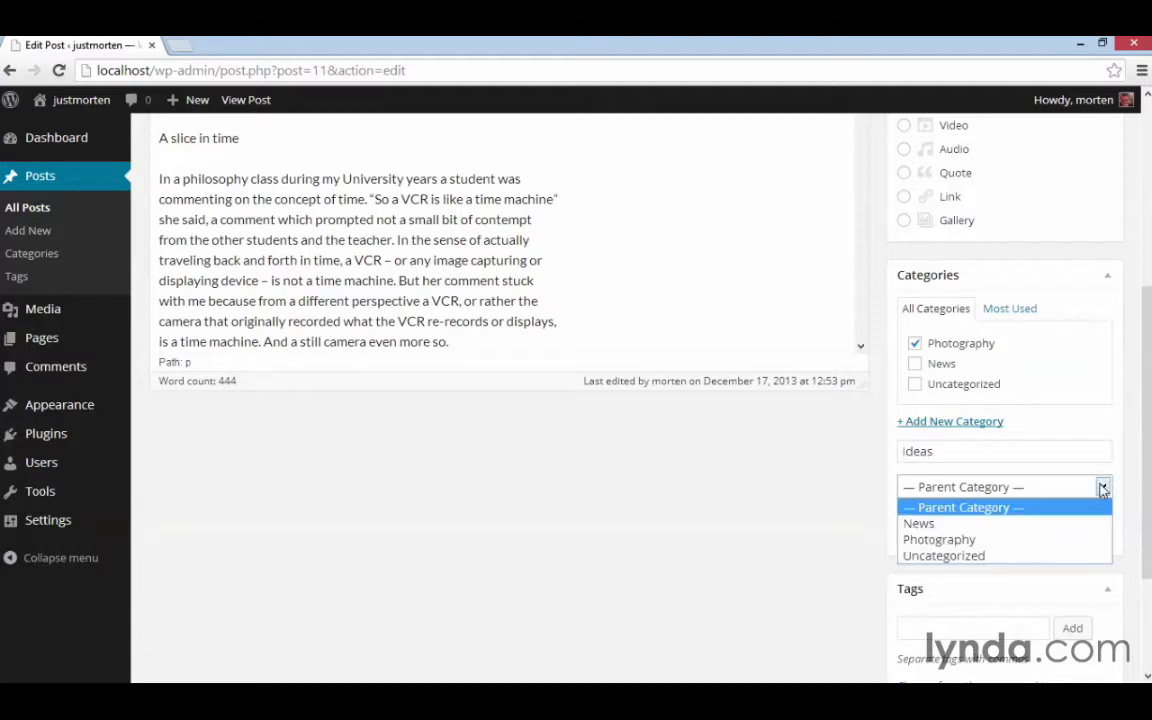
{"action": "left_click", "coordinate": [1000, 541]}
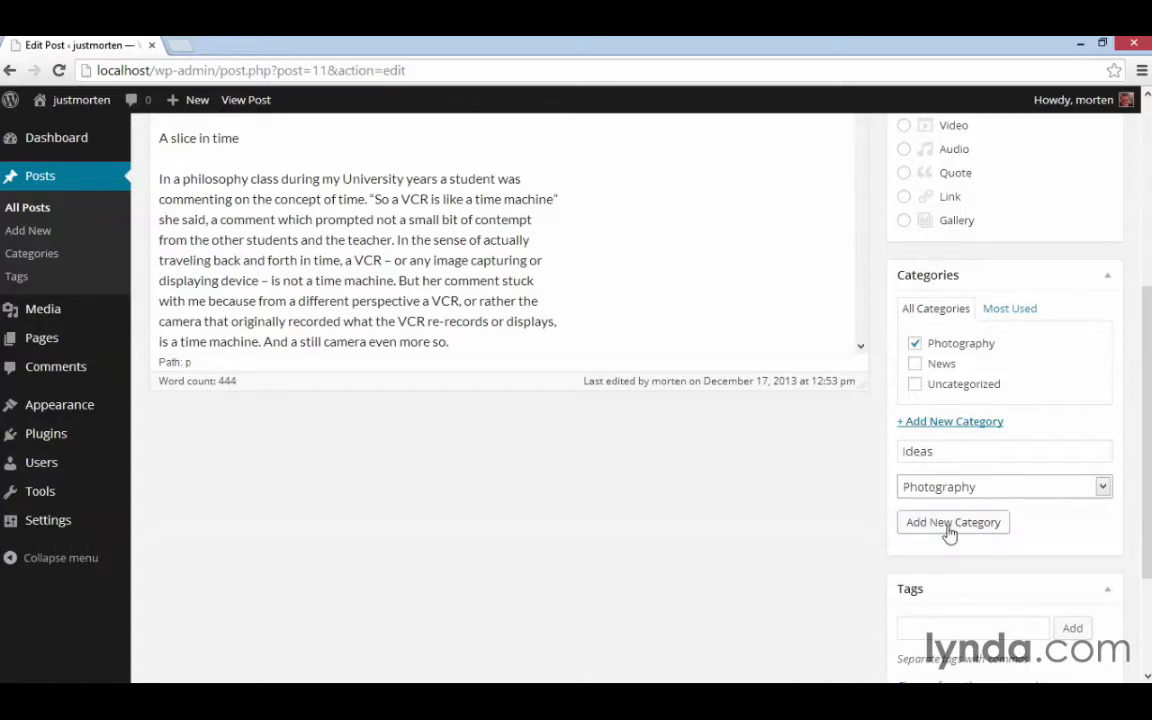
{"action": "left_click", "coordinate": [950, 524]}
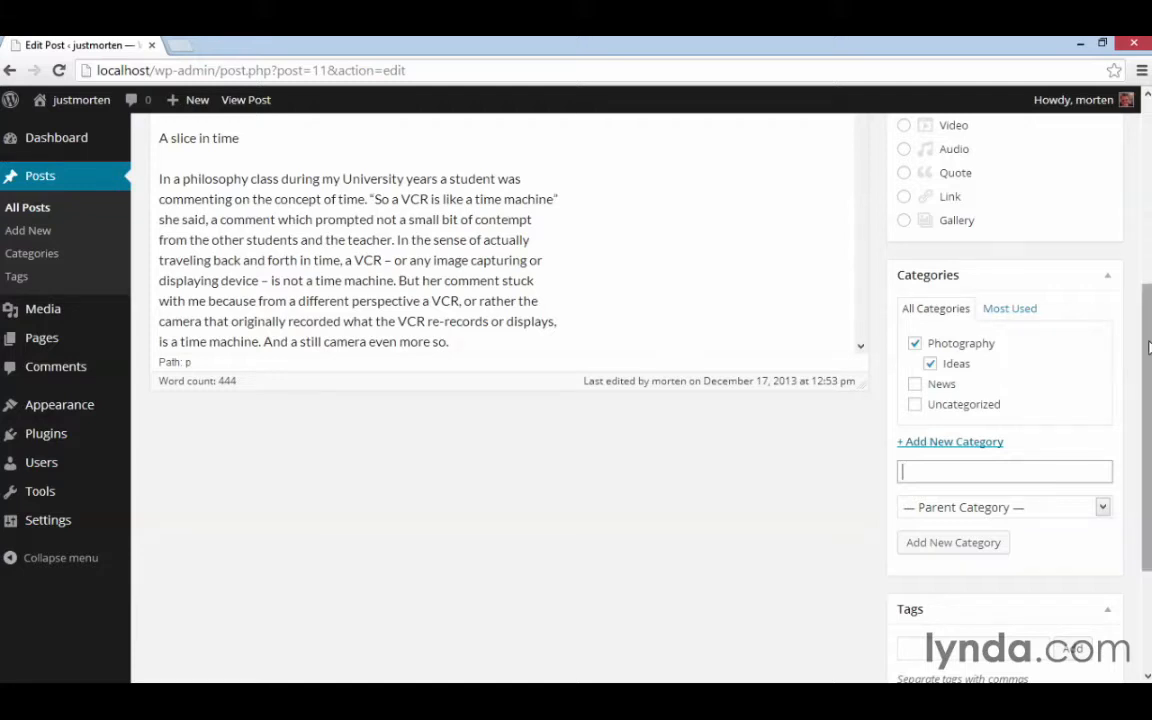
{"action": "left_click_drag", "start_coordinate": [1149, 346], "coordinate": [1149, 405]}
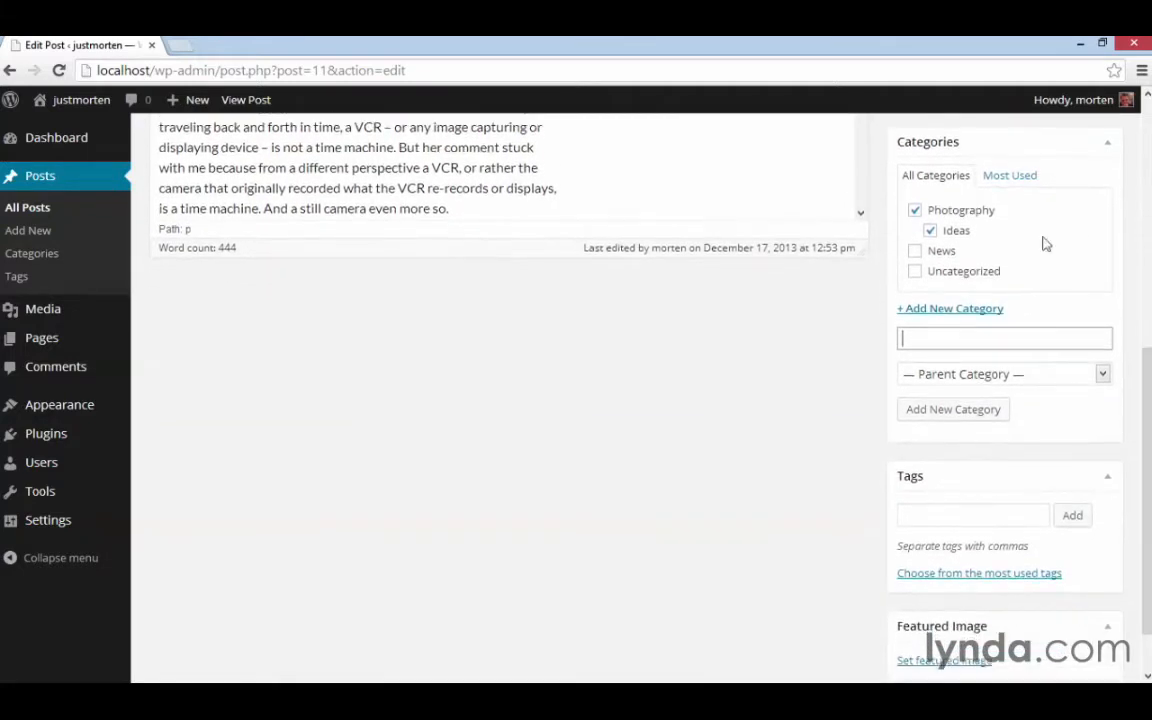
{"action": "left_click", "coordinate": [931, 229]}
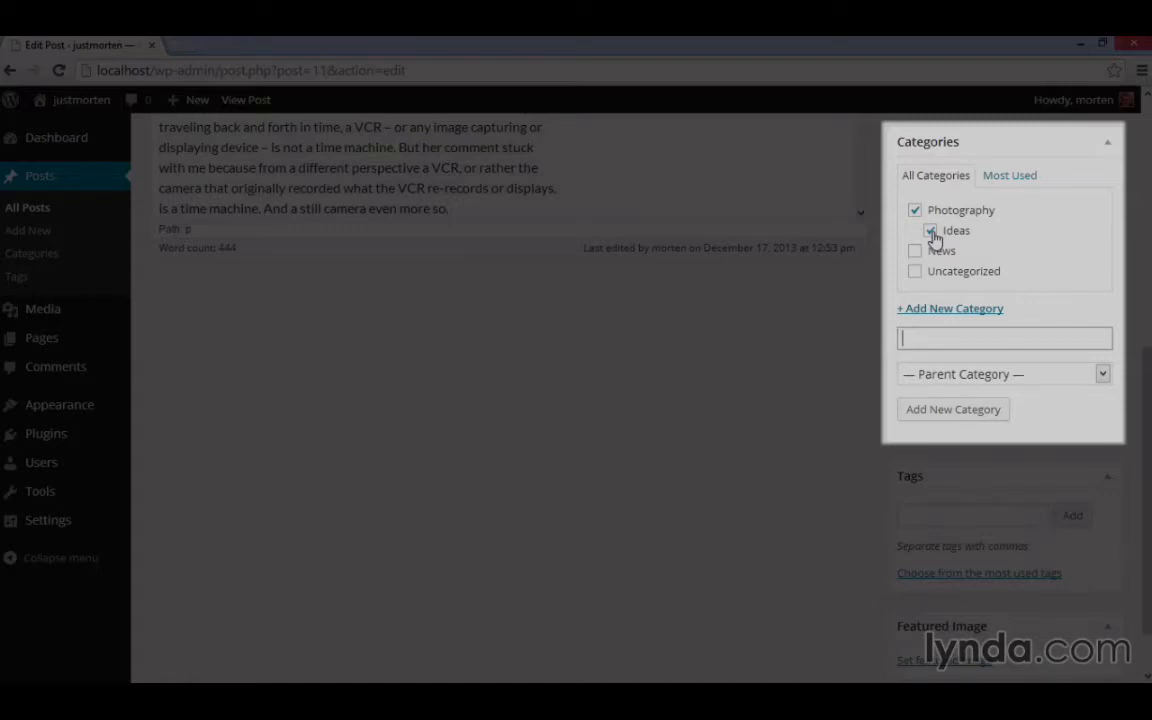
Step: Add the tags "philosophy" and "VCR" to the post
{"action": "left_click", "coordinate": [964, 514]}
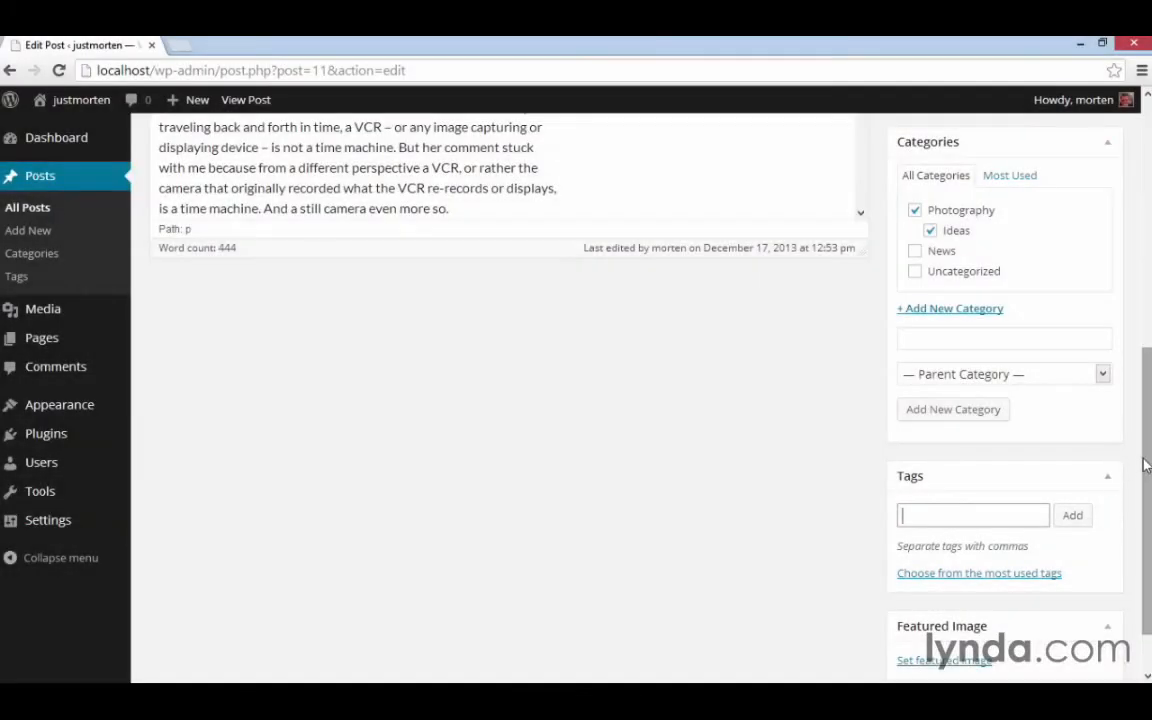
{"action": "left_click_drag", "start_coordinate": [1146, 463], "coordinate": [1146, 363]}
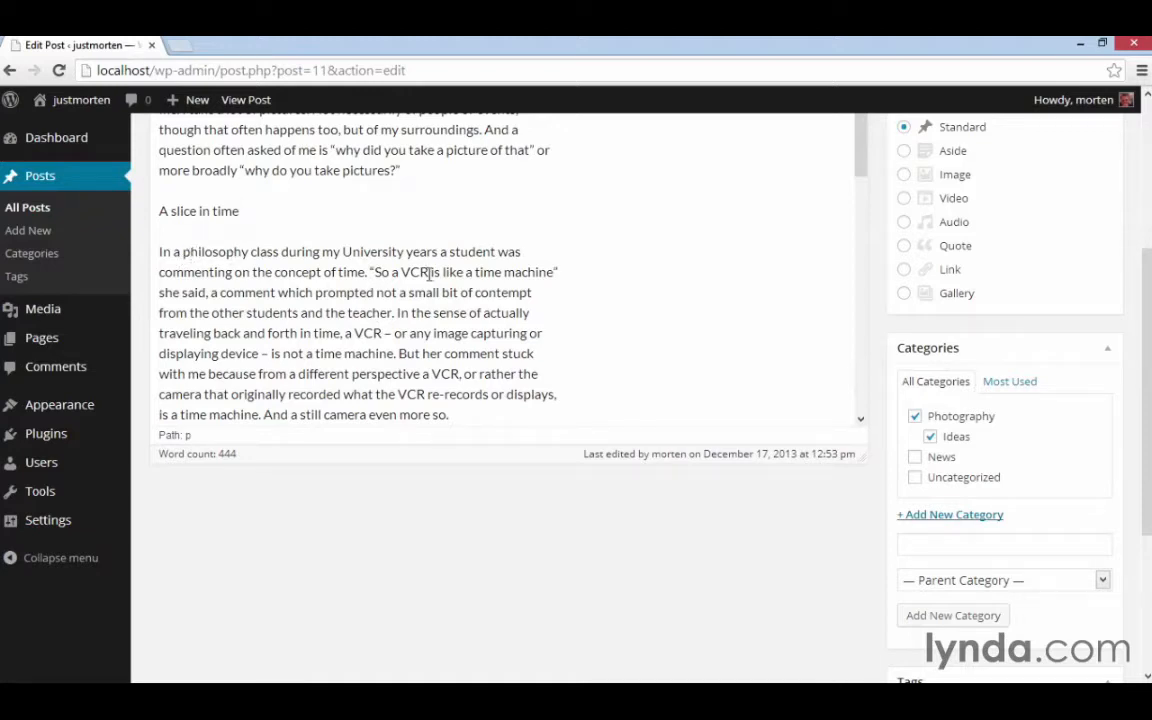
{"action": "scroll", "coordinate": [998, 485], "scroll_direction": "down", "scroll_amount": 3}
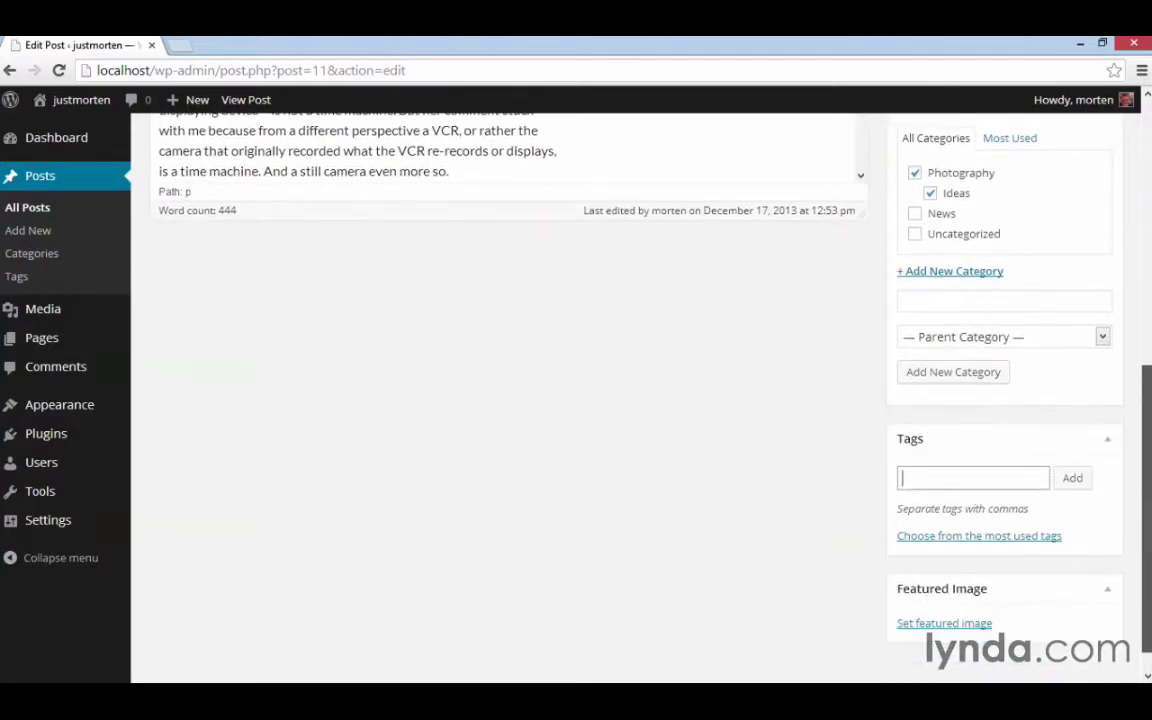
{"action": "left_click", "coordinate": [998, 485]}
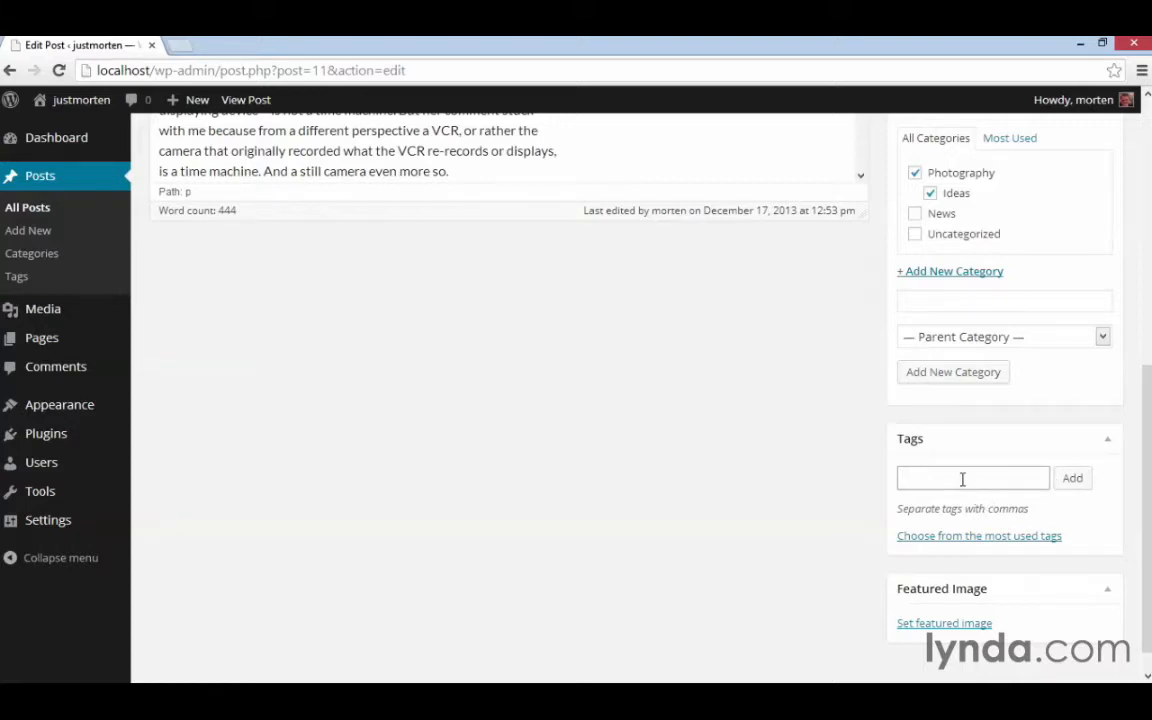
{"action": "type", "text": "philosophy, VCR"}
{"action": "left_click", "coordinate": [1075, 481]}
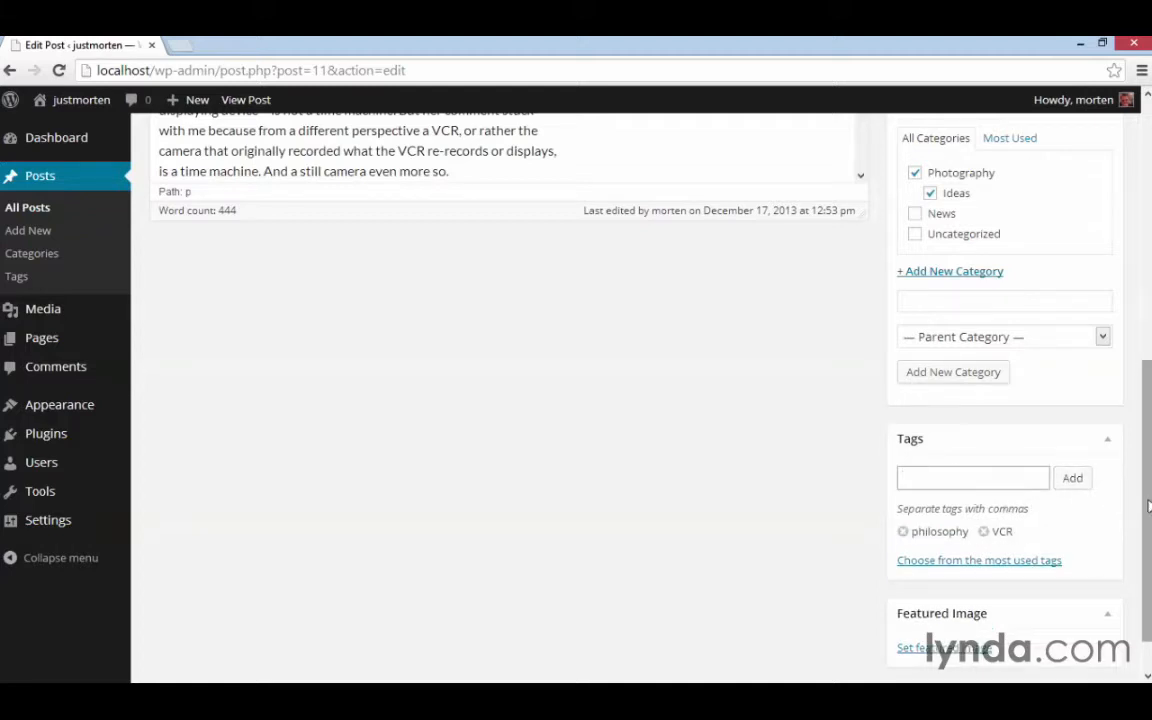
Step: Remove the "philosophy" tag from the post and add it again
{"action": "scroll", "coordinate": [1010, 450], "scroll_direction": "down", "scroll_amount": 1}
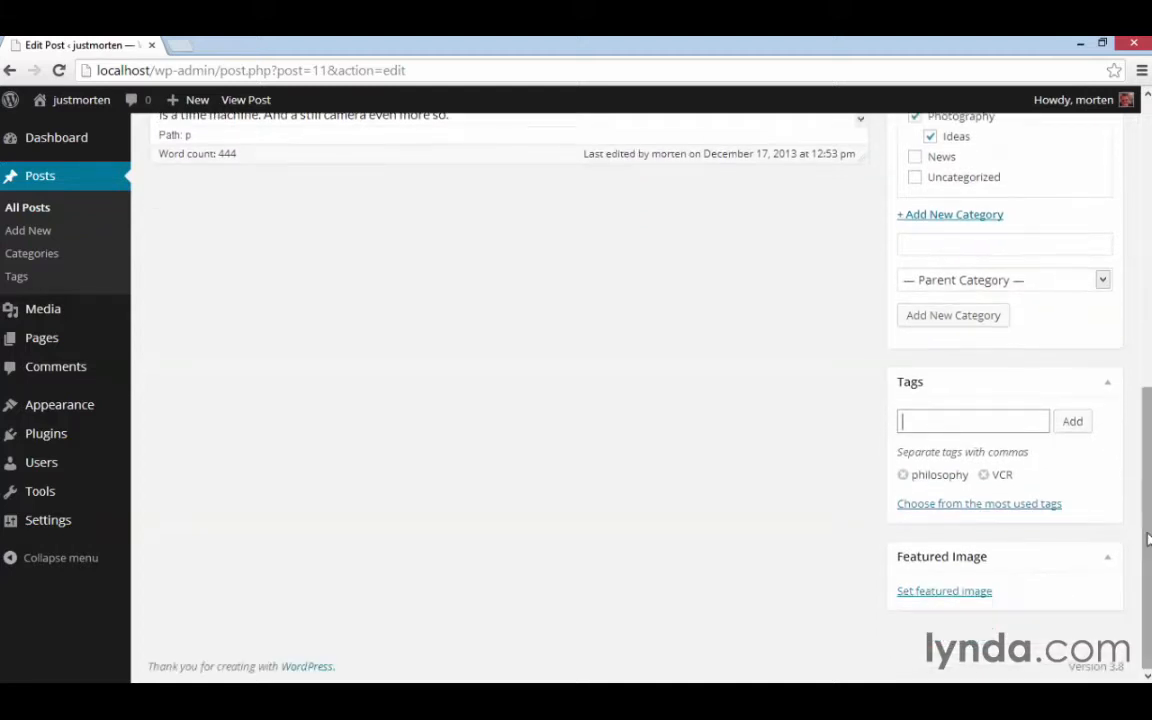
{"action": "left_click", "coordinate": [903, 477]}
{"action": "left_click", "coordinate": [990, 418]}
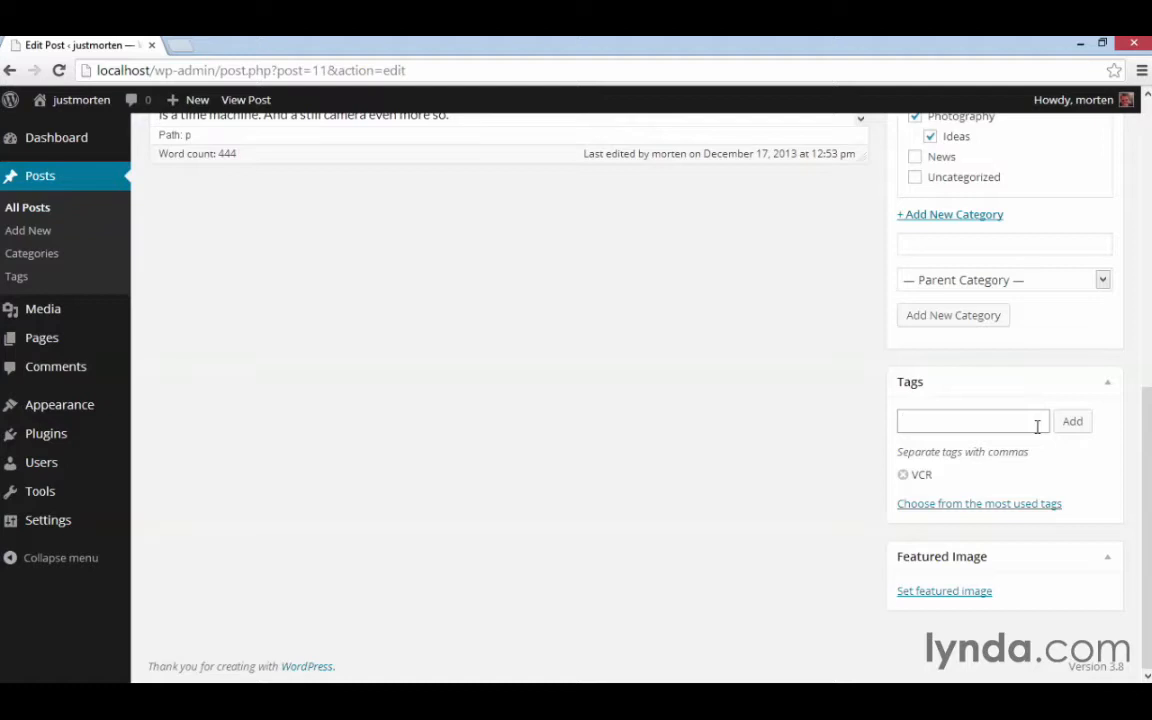
{"action": "type", "text": "philosophy"}
{"action": "left_click", "coordinate": [1084, 433]}
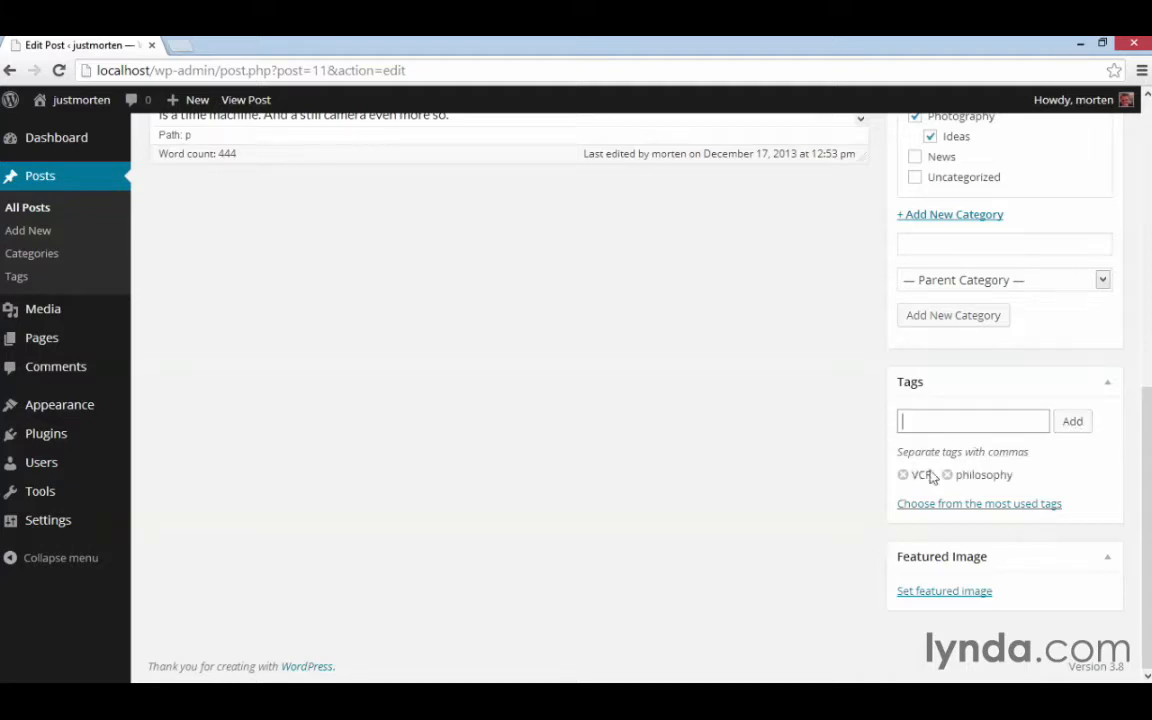
Step: Save the "Why we take pictures" draft with its categories and tags
{"action": "left_click_drag", "start_coordinate": [1145, 443], "coordinate": [1141, 160]}
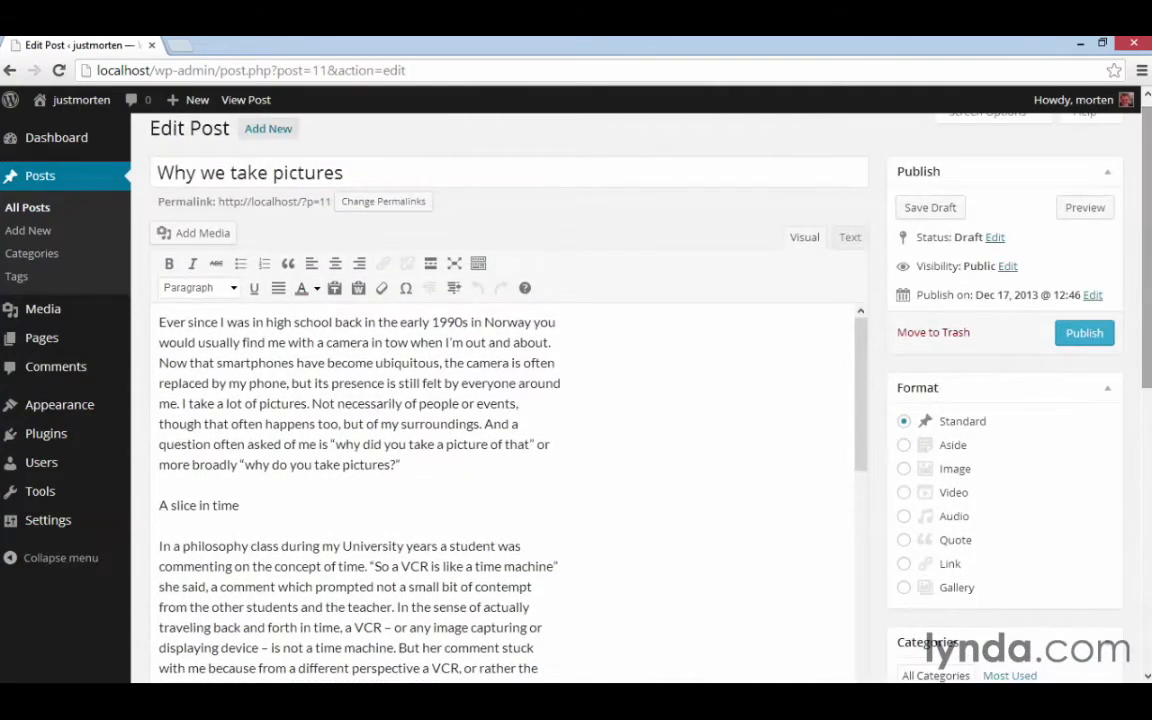
{"action": "left_click", "coordinate": [940, 209]}
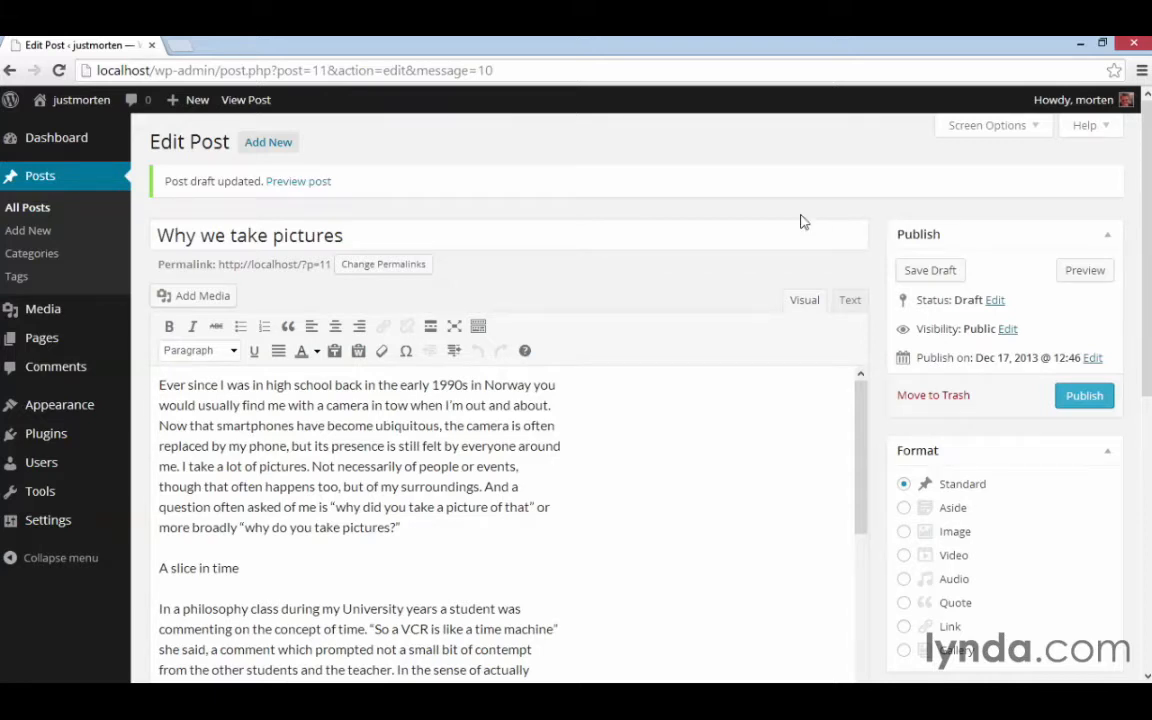
Step: Deselect the Ideas subcategory for the saved draft and place the cursor in the field for new tags
{"action": "left_click_drag", "start_coordinate": [1146, 226], "coordinate": [1147, 490]}
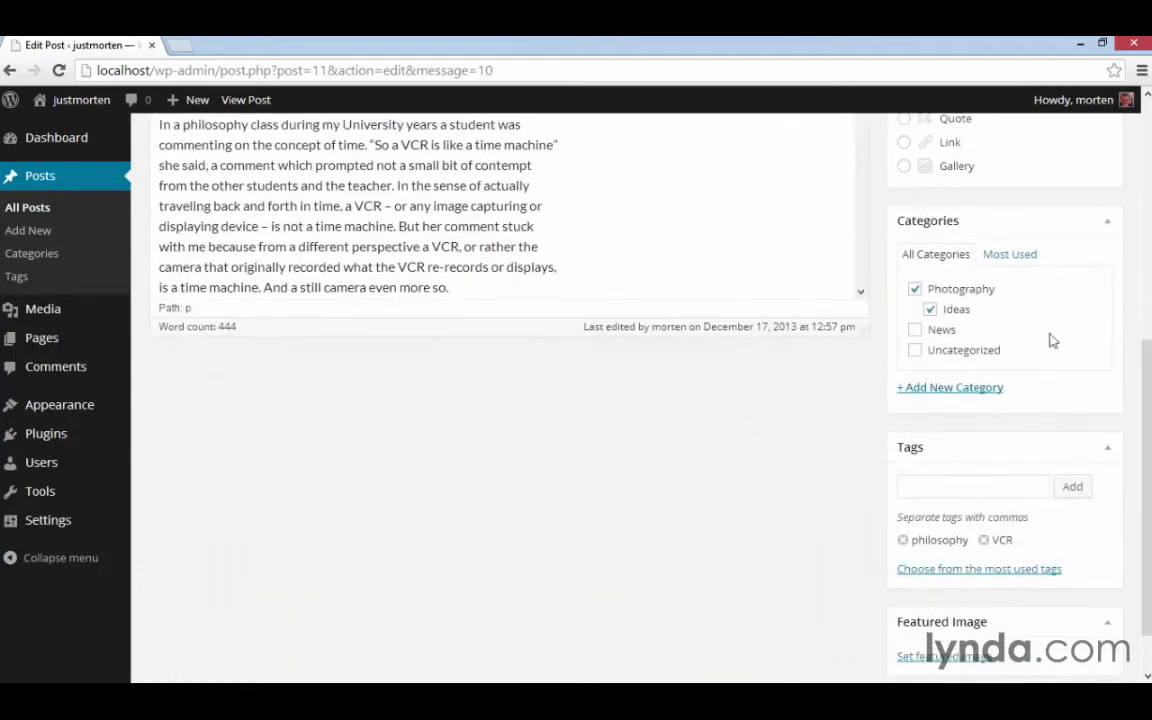
{"action": "left_click", "coordinate": [940, 310]}
{"action": "scroll", "coordinate": [1148, 397], "scroll_direction": "down", "scroll_amount": 1}
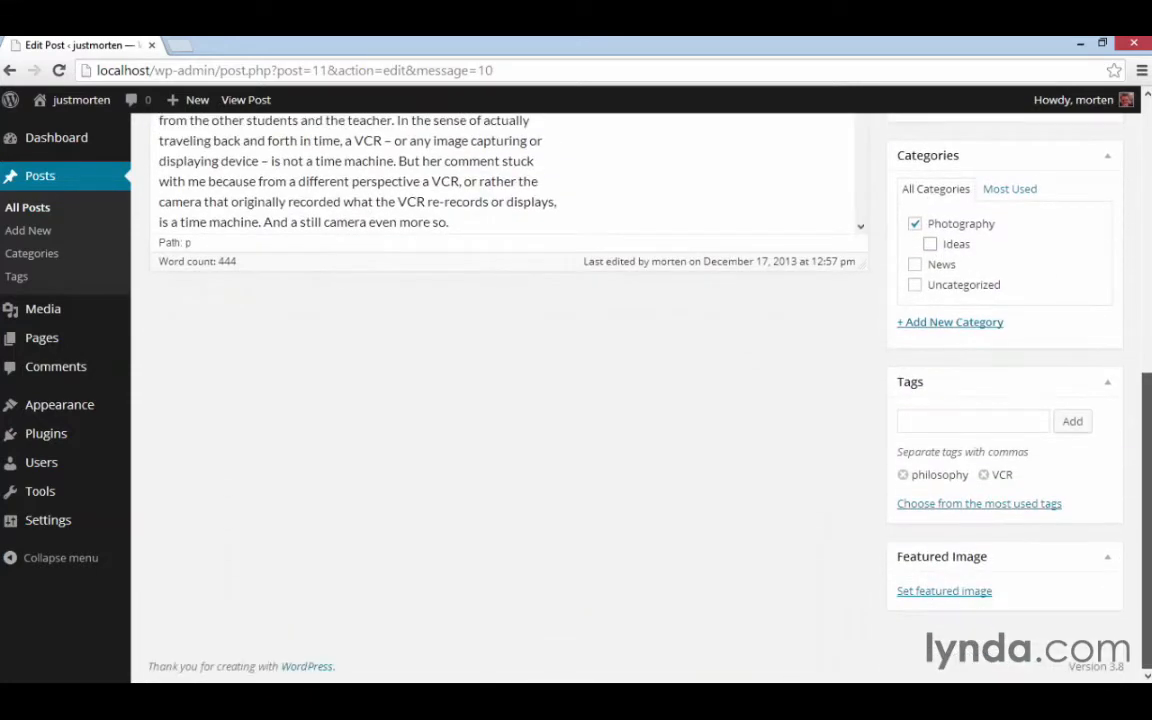
{"action": "left_click", "coordinate": [962, 420]}
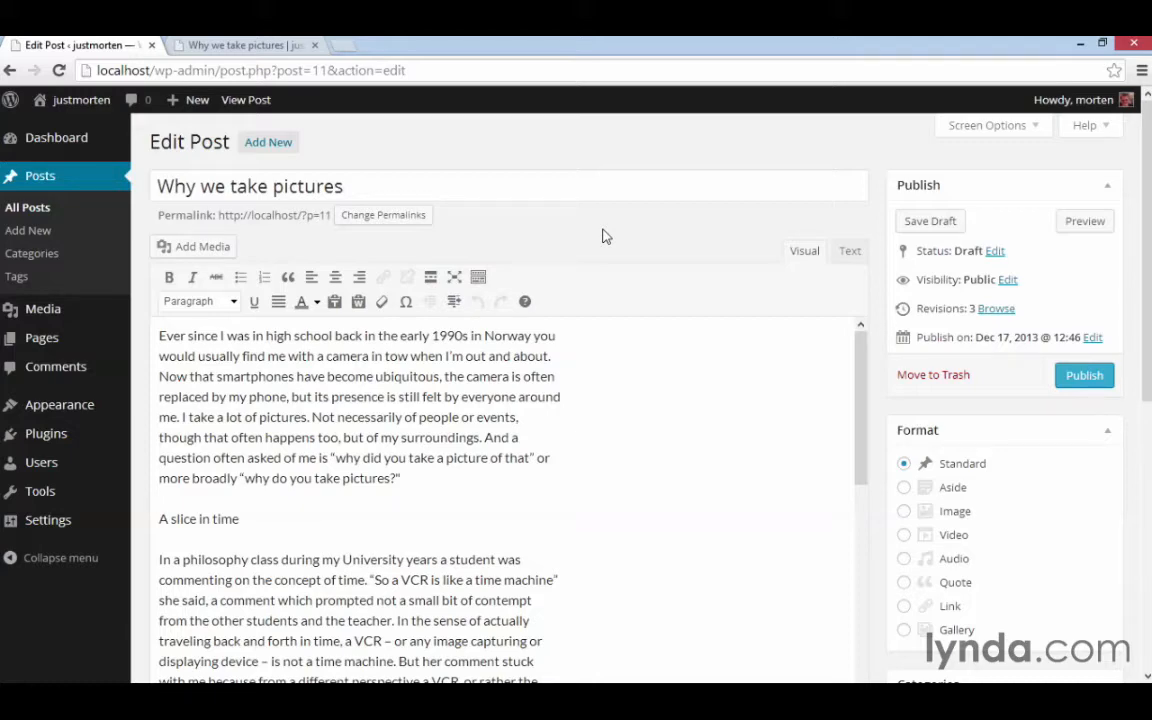
Step: Hide the post editor's Kitchen Sink formatting options and show them again
{"action": "scroll", "coordinate": [603, 236], "scroll_direction": "down", "scroll_amount": 2}
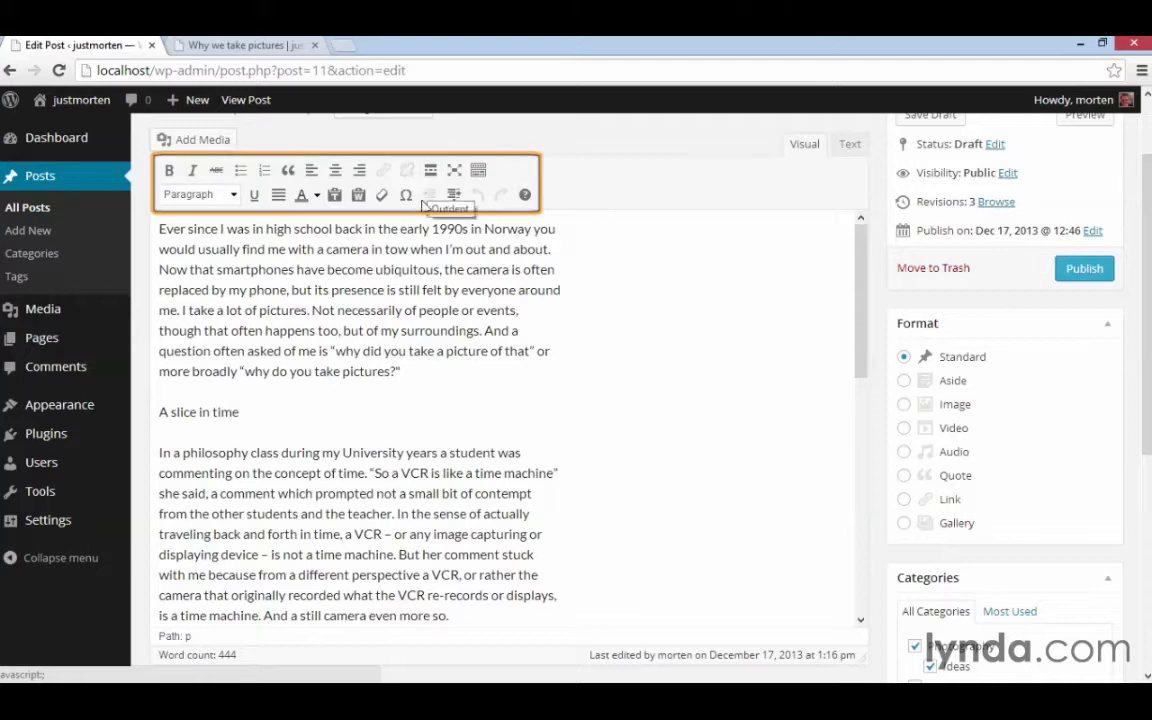
{"action": "left_click", "coordinate": [478, 171]}
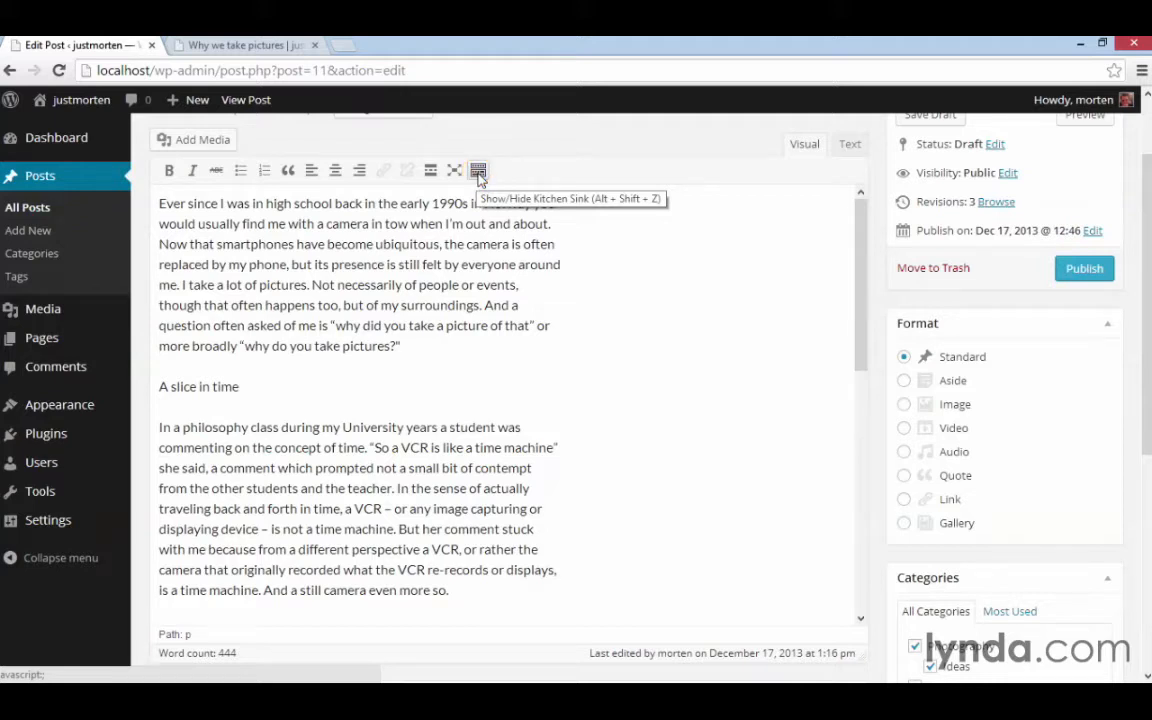
{"action": "left_click", "coordinate": [478, 172]}
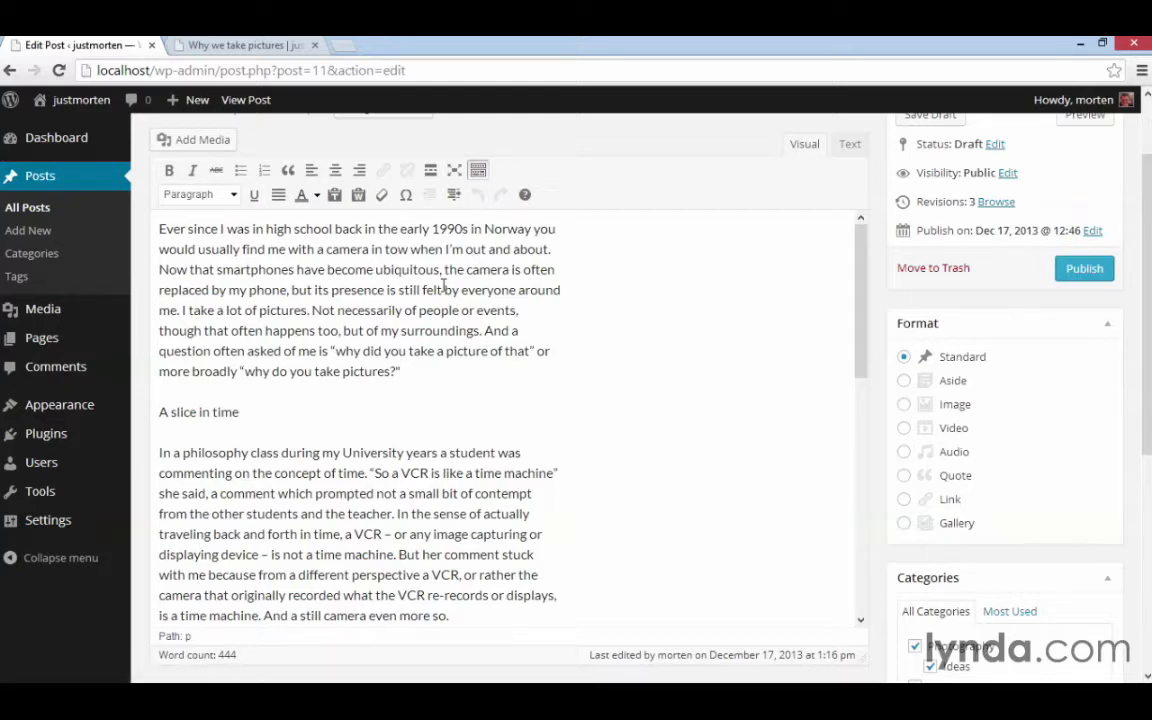
Step: Try bold on the word "become" in the first paragraph, remove it, and apply italic instead
{"action": "double_click", "coordinate": [338, 269]}
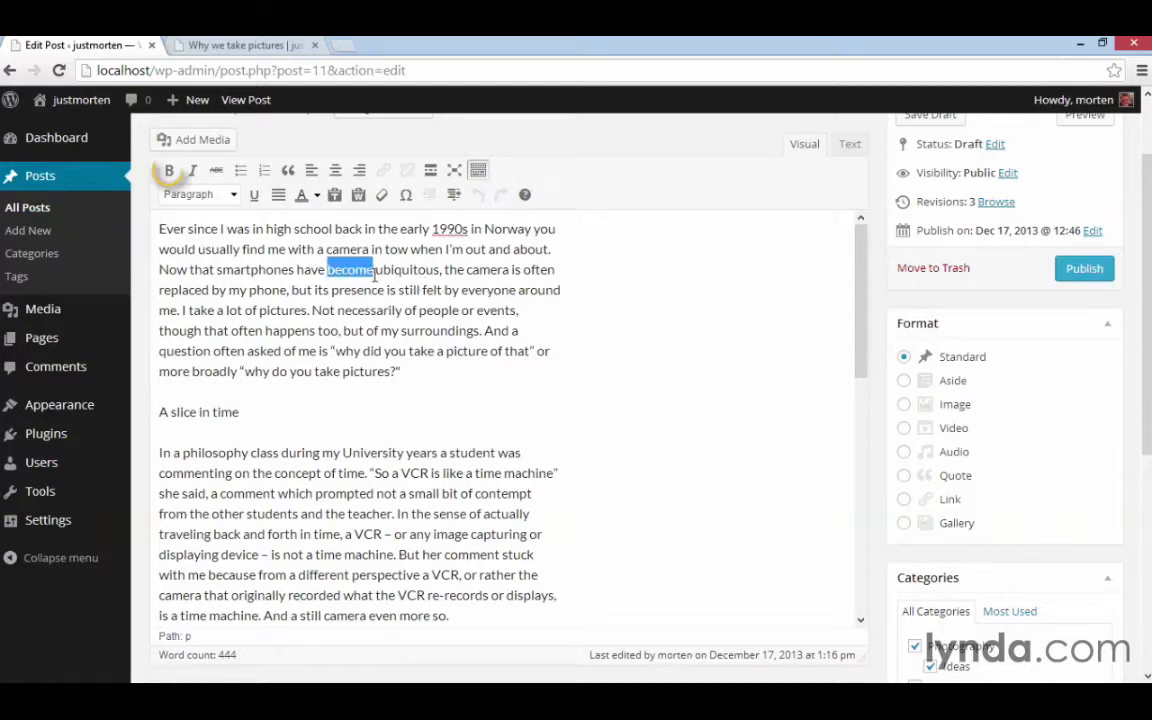
{"action": "left_click", "coordinate": [169, 170]}
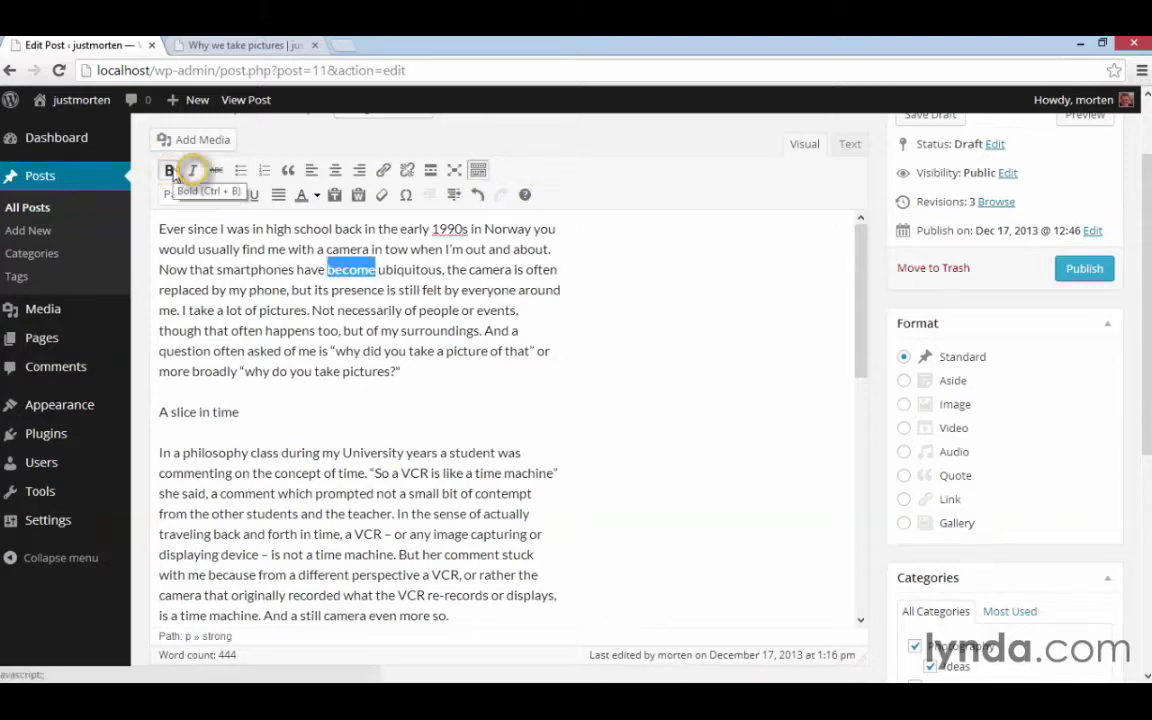
{"action": "left_click", "coordinate": [170, 171]}
{"action": "left_click", "coordinate": [194, 171]}
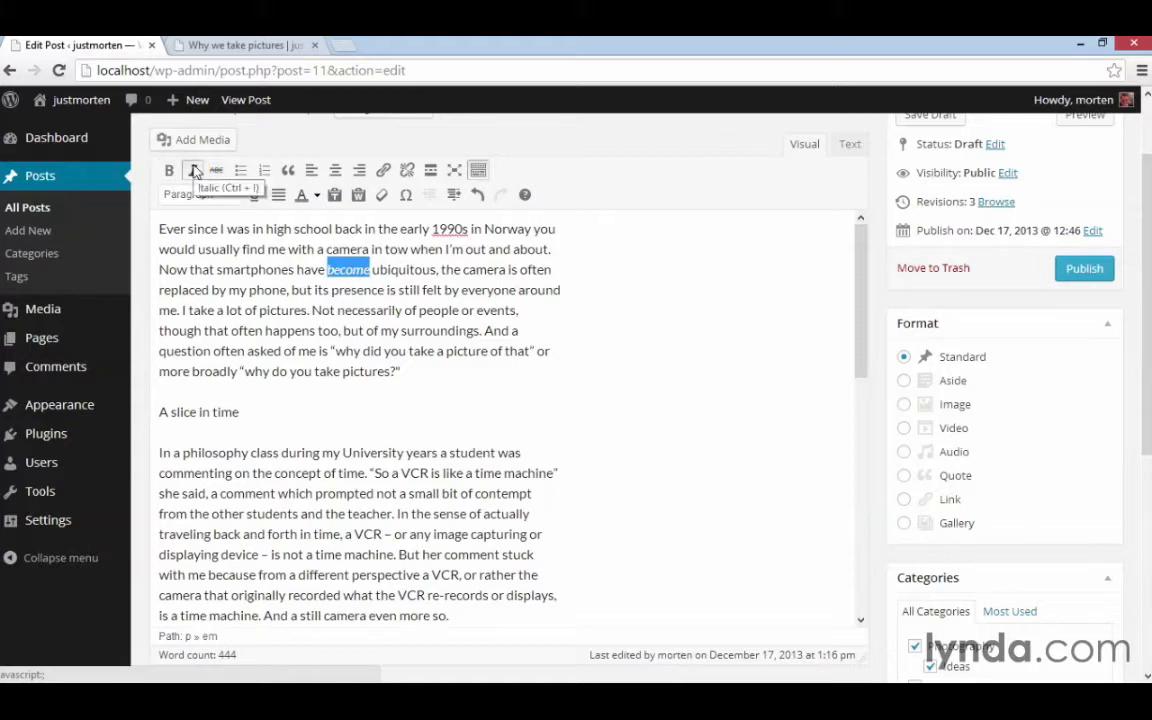
Step: Remove the italic from the word "become" in the first paragraph, and try strikethrough and underline on it, removing each again
{"action": "left_click", "coordinate": [194, 171]}
{"action": "left_click", "coordinate": [216, 171]}
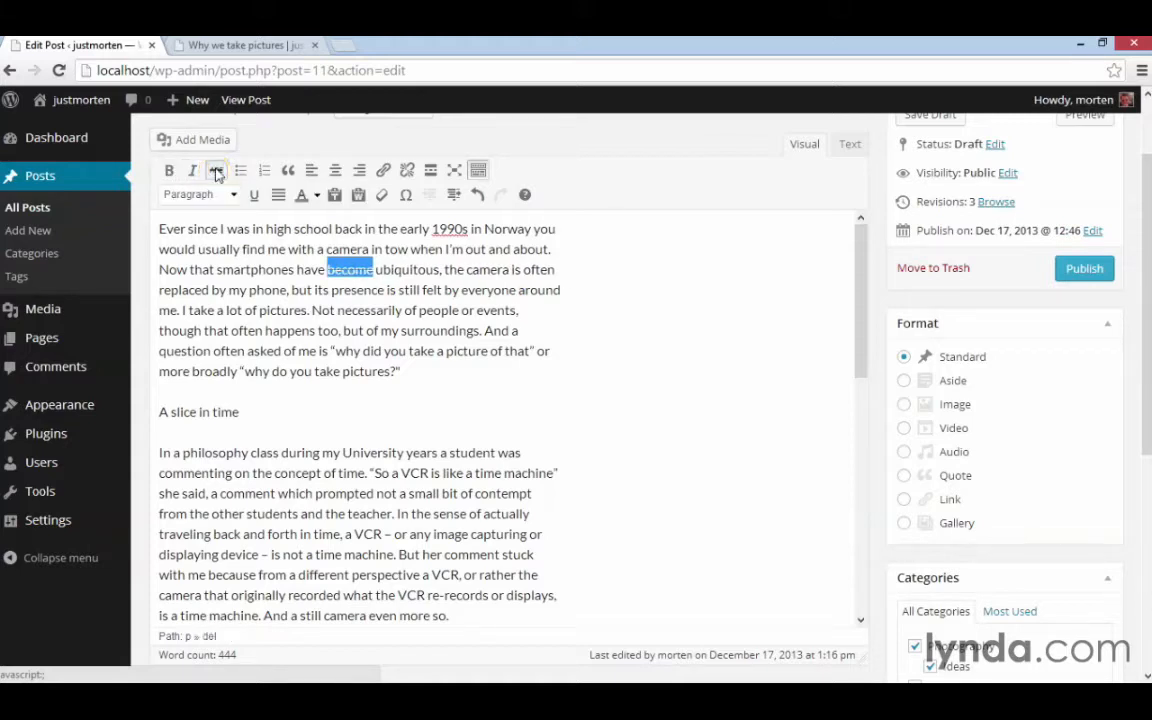
{"action": "left_click", "coordinate": [216, 171]}
{"action": "left_click", "coordinate": [253, 195]}
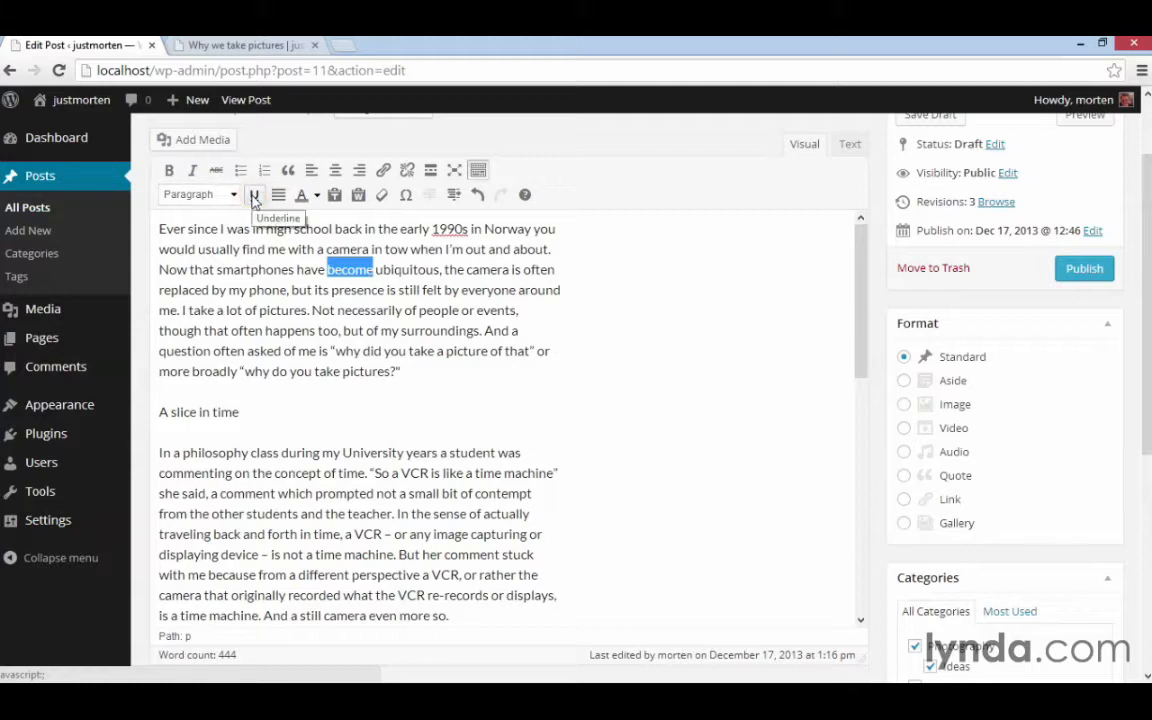
{"action": "left_click", "coordinate": [254, 200]}
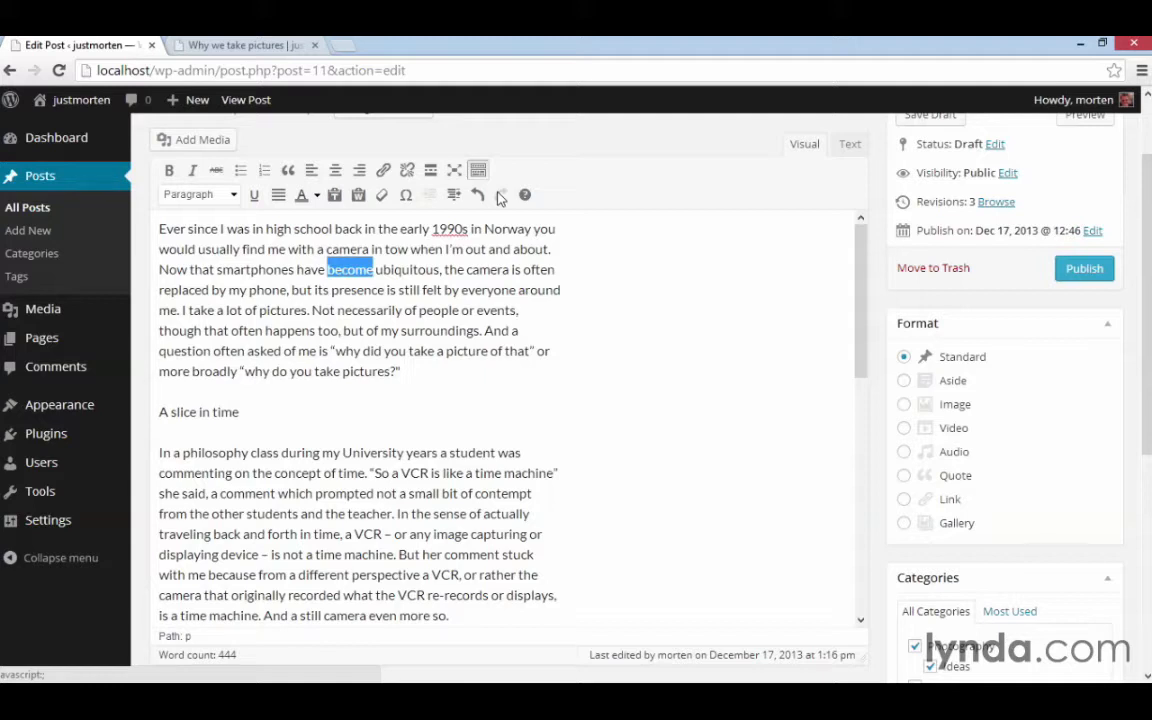
{"action": "left_click", "coordinate": [482, 290]}
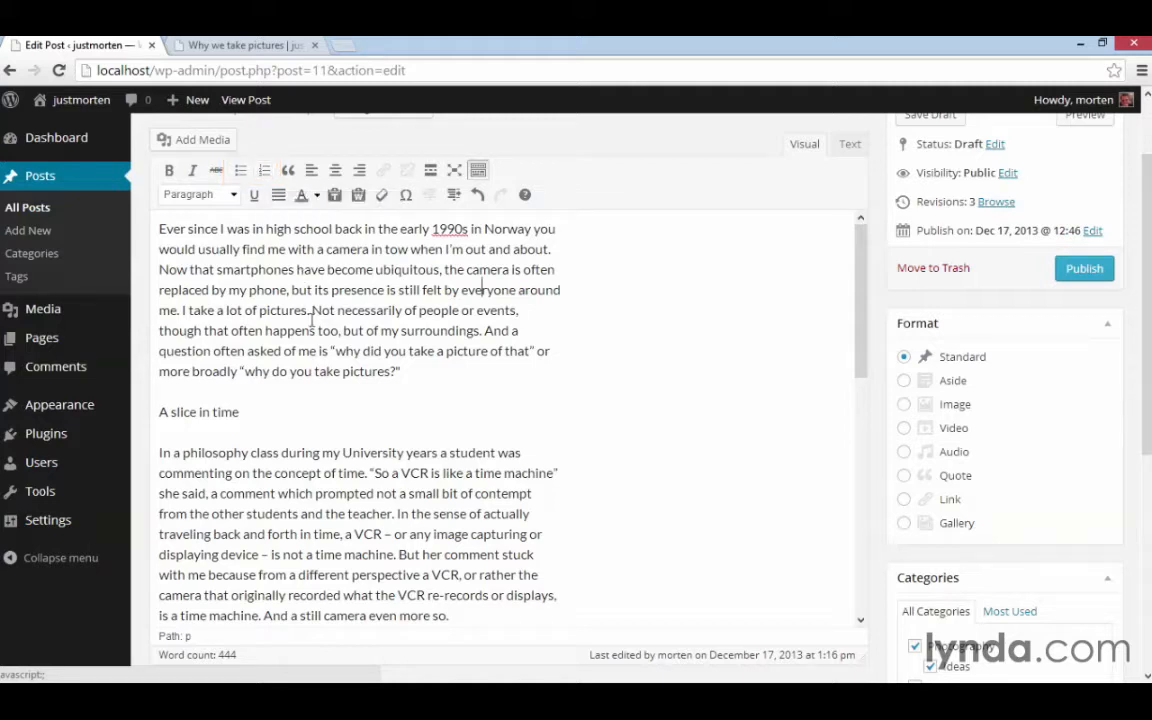
Step: Insert a bulleted list below the first paragraph with the items "list item one", "item two", "item three" and "item four"
{"action": "left_click", "coordinate": [432, 382]}
{"action": "key", "text": "Return"}
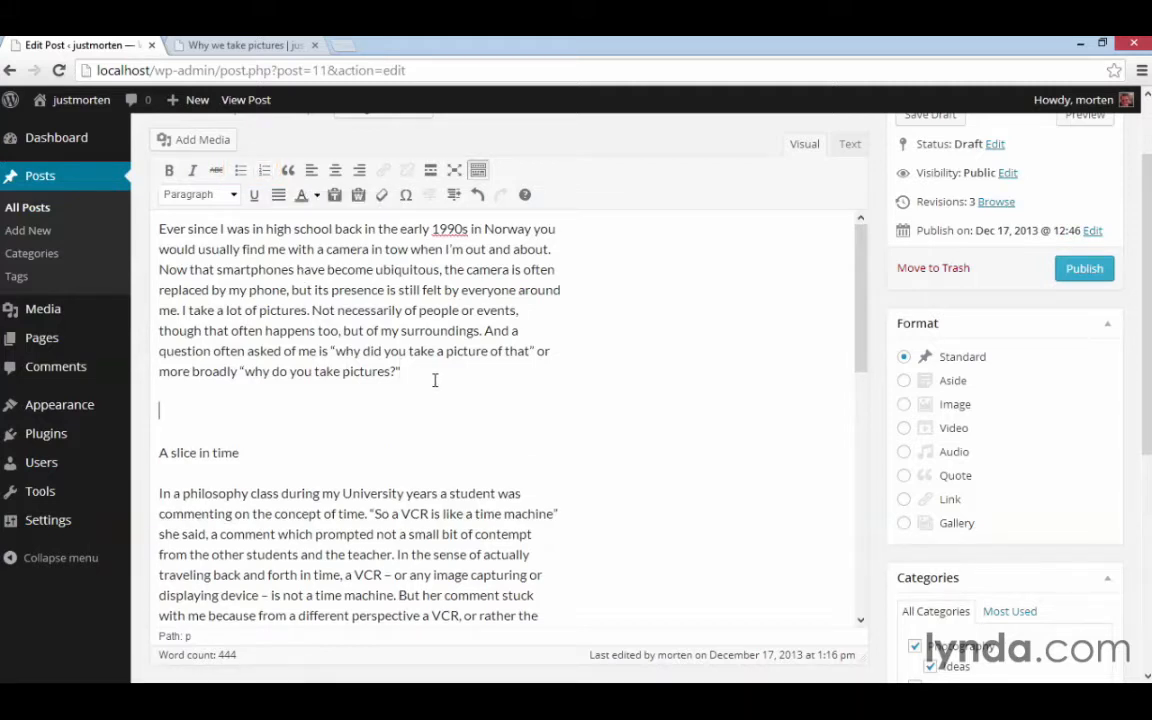
{"action": "left_click", "coordinate": [242, 172]}
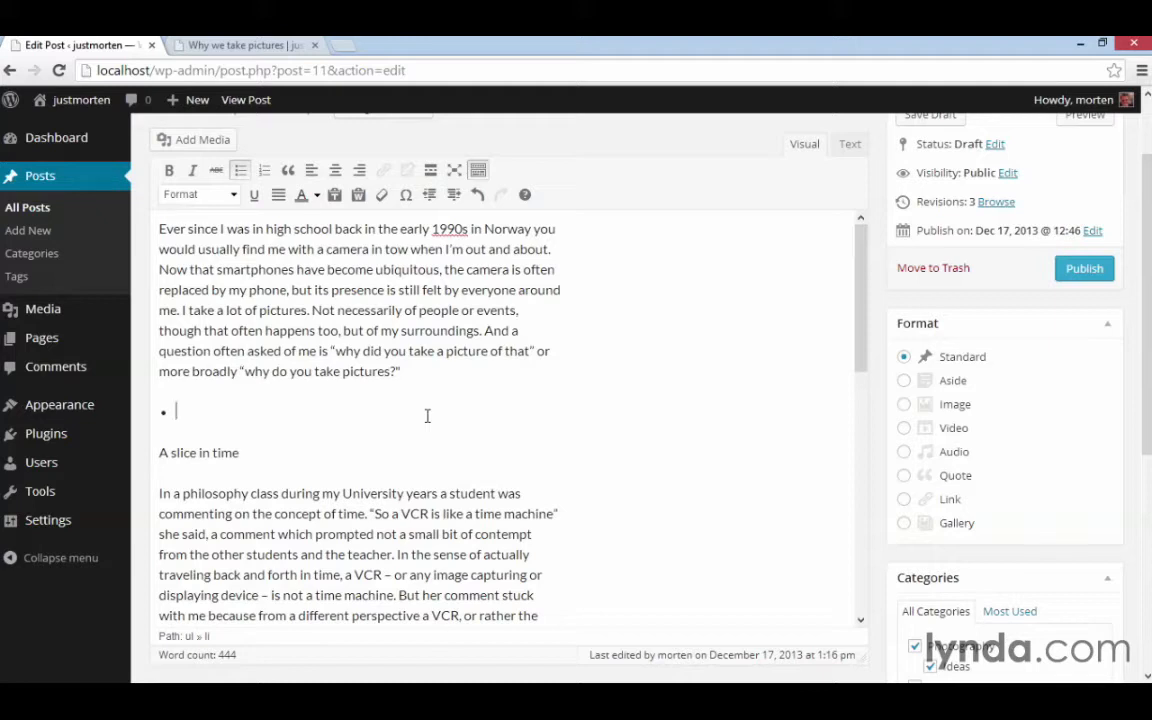
{"action": "type", "text": "list item one"}
{"action": "key", "text": "Return"}
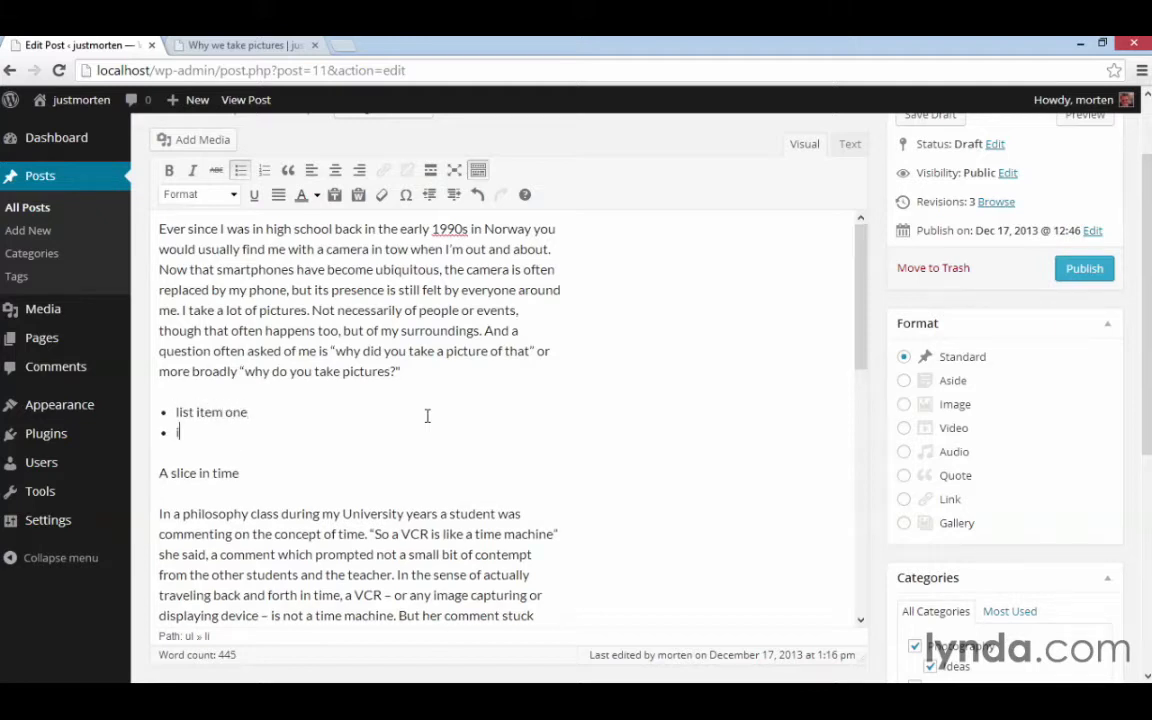
{"action": "type", "text": "item two"}
{"action": "key", "text": "Return"}
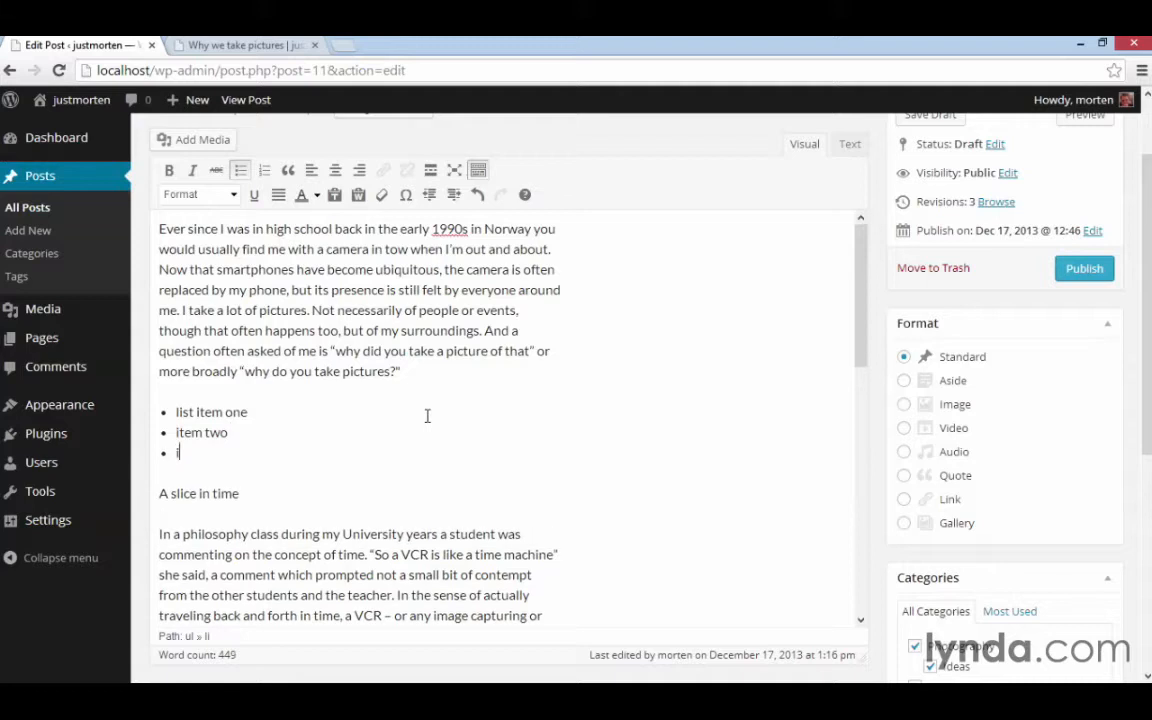
{"action": "type", "text": "item three"}
{"action": "key", "text": "Return"}
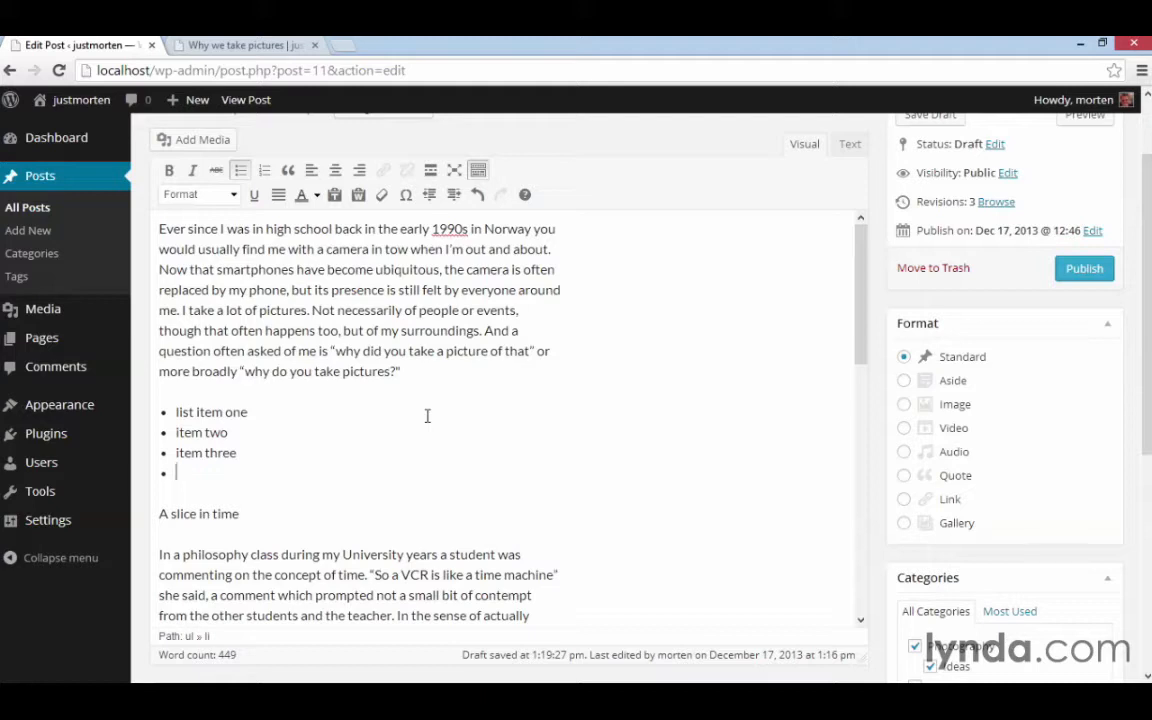
{"action": "type", "text": "item four"}
{"action": "key", "text": "Return"}
{"action": "key", "text": "Return"}
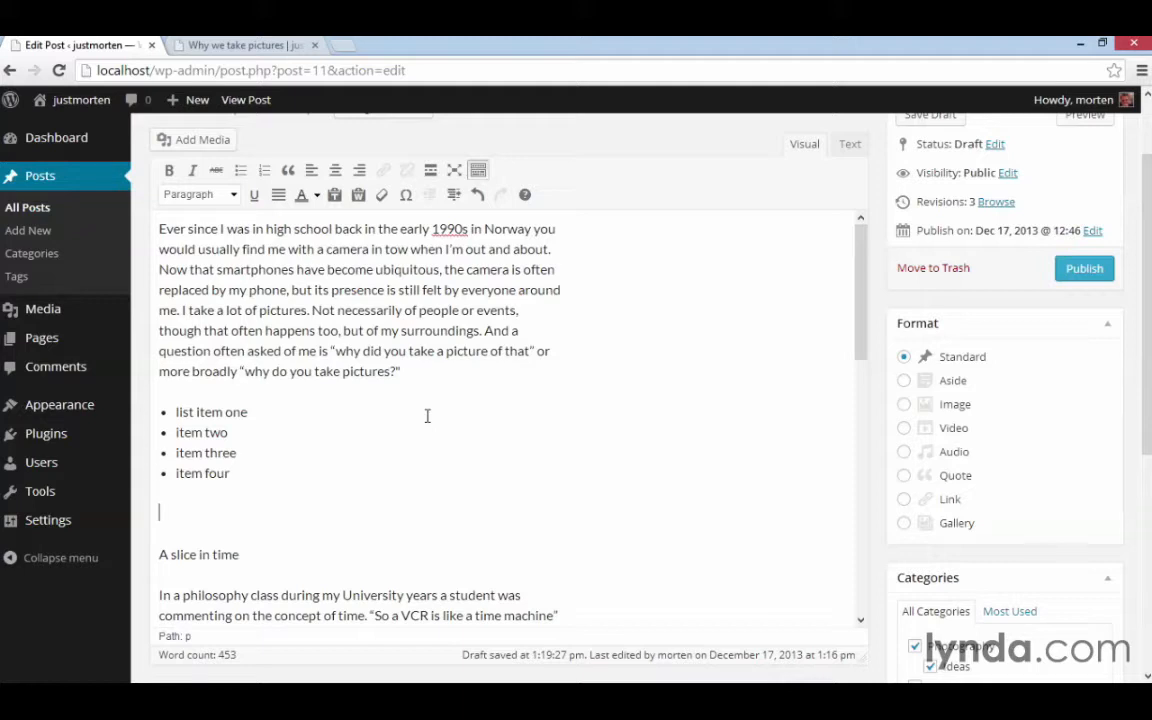
Step: Delete the whole bulleted list and the empty line left below the first paragraph
{"action": "key", "text": "shift+Up"}
{"action": "key", "text": "shift+Up"}
{"action": "key", "text": "shift+Up"}
{"action": "key", "text": "shift+Up"}
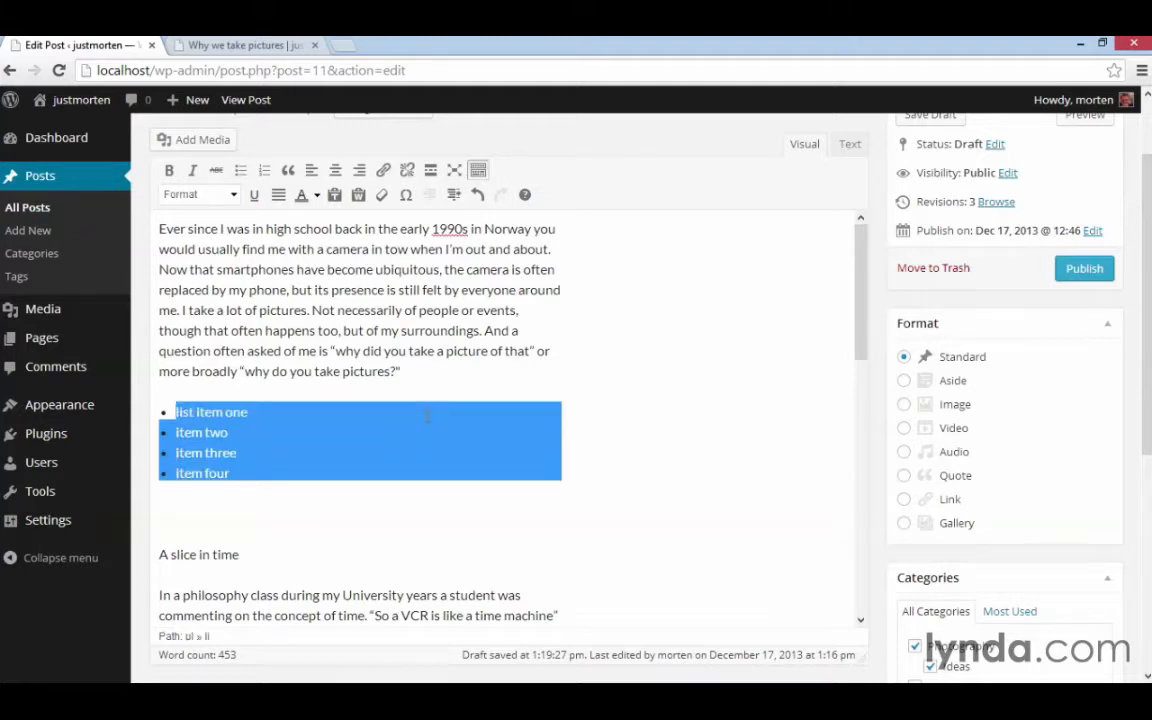
{"action": "key", "text": "BackSpace"}
{"action": "key", "text": "BackSpace"}
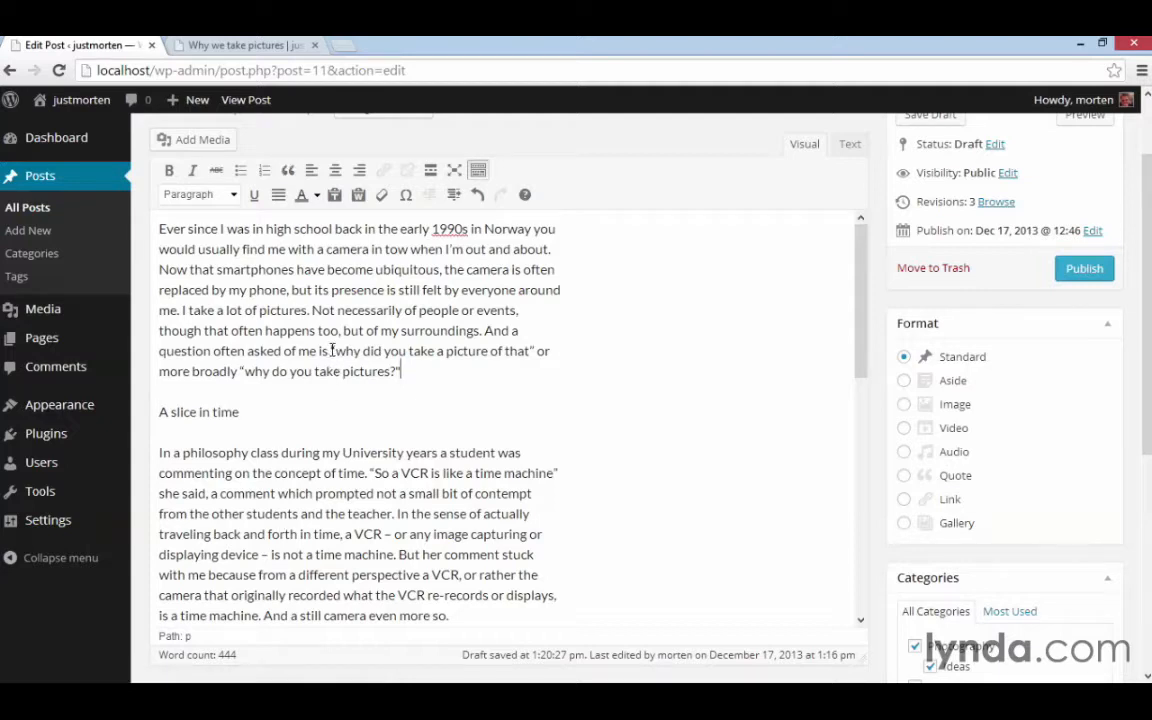
Step: Copy the quote "why did you take a picture of that" into its own paragraph below the first one and format it as a blockquote
{"action": "left_click_drag", "start_coordinate": [331, 351], "coordinate": [538, 351]}
{"action": "key", "text": "ctrl+c"}
{"action": "left_click", "coordinate": [534, 374]}
{"action": "key", "text": "Return"}
{"action": "key", "text": "ctrl+v"}
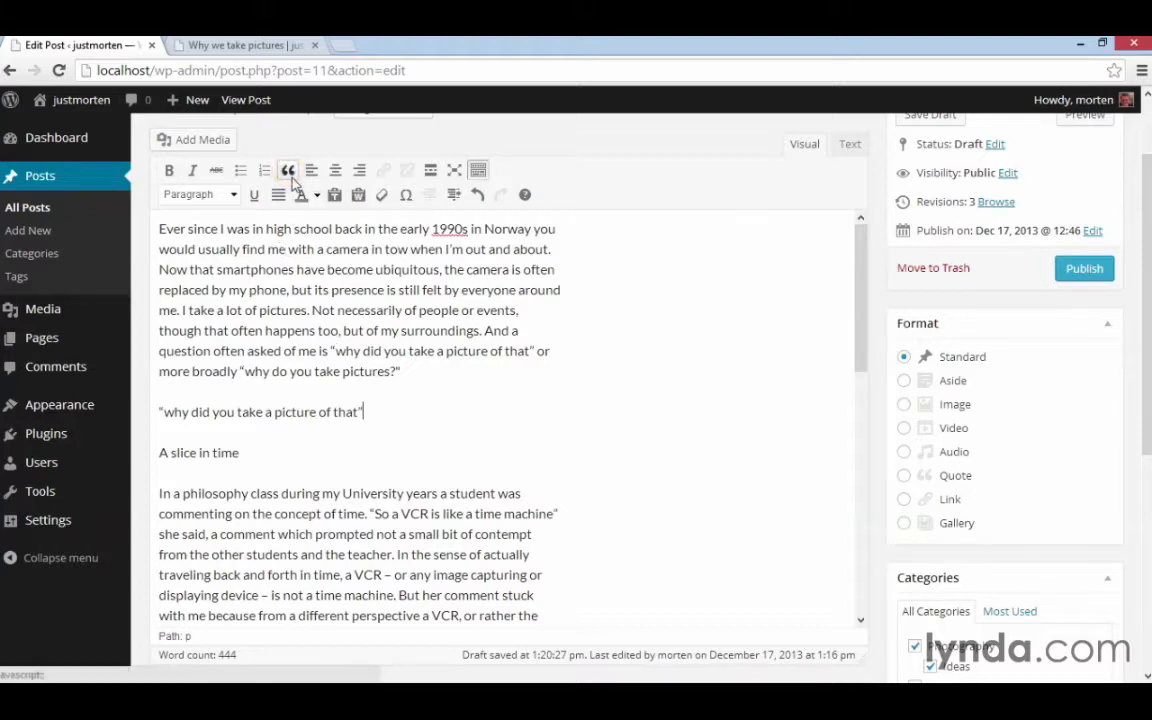
{"action": "left_click", "coordinate": [288, 171]}
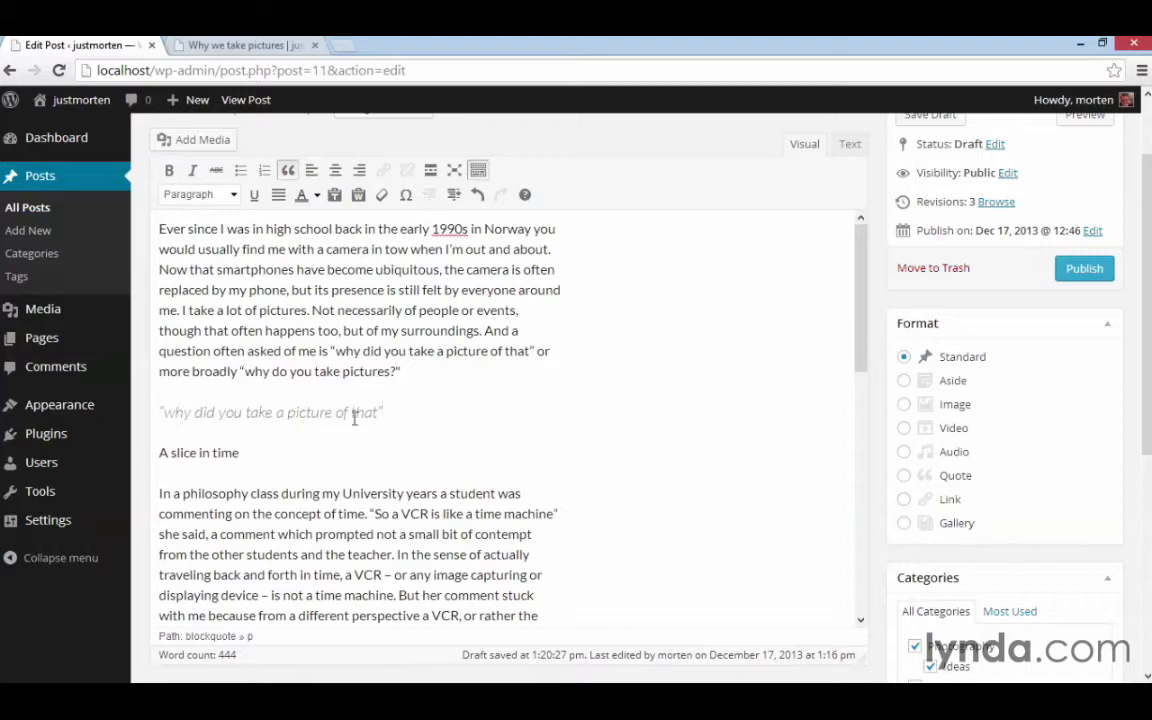
Step: Save the draft, preview the post on the site, and return to the post editor
{"action": "scroll", "coordinate": [790, 430], "scroll_direction": "up", "scroll_amount": 1}
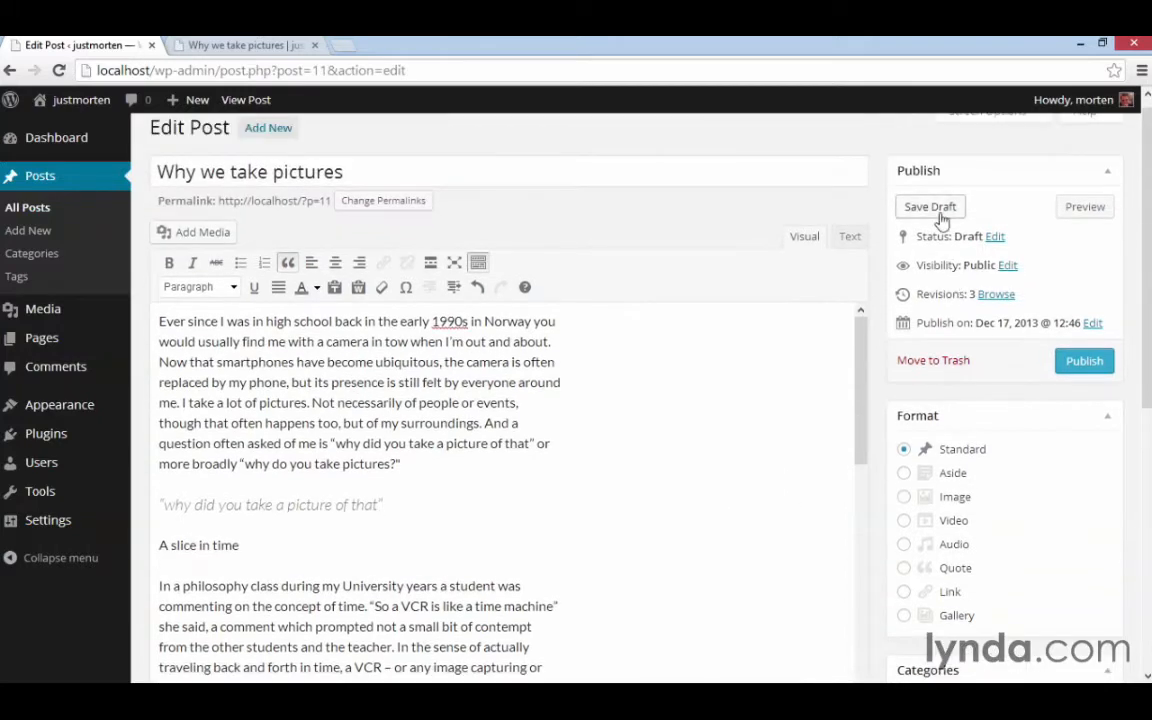
{"action": "left_click", "coordinate": [940, 212]}
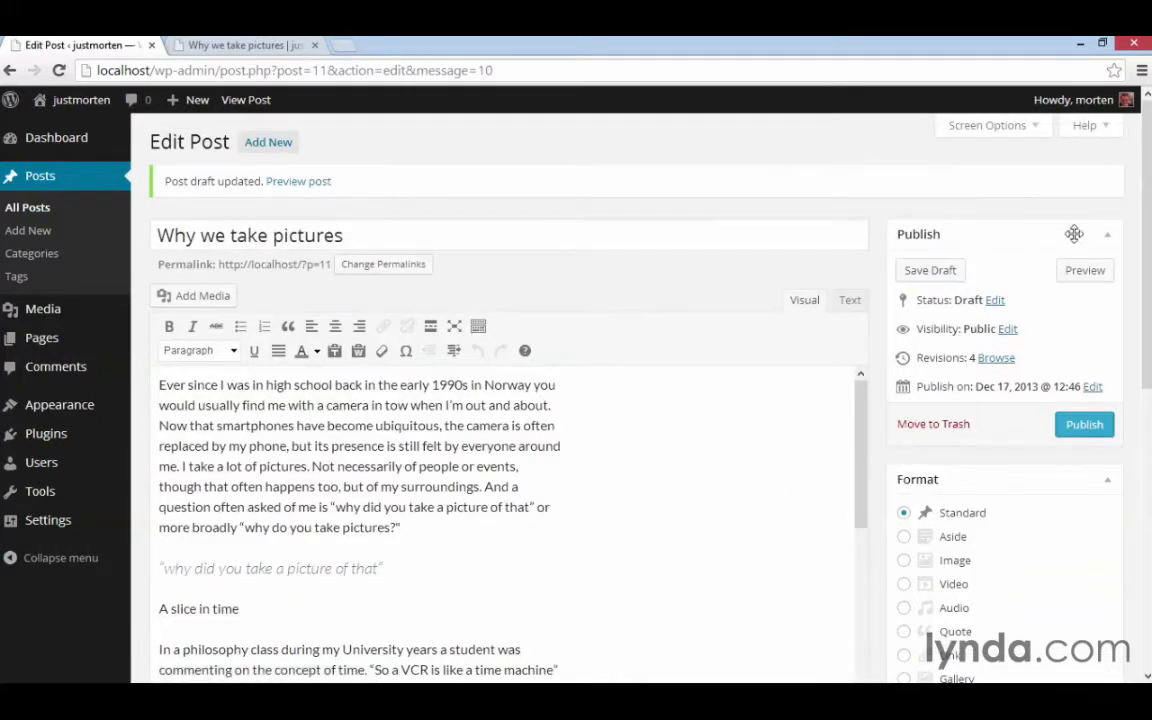
{"action": "left_click", "coordinate": [1083, 271]}
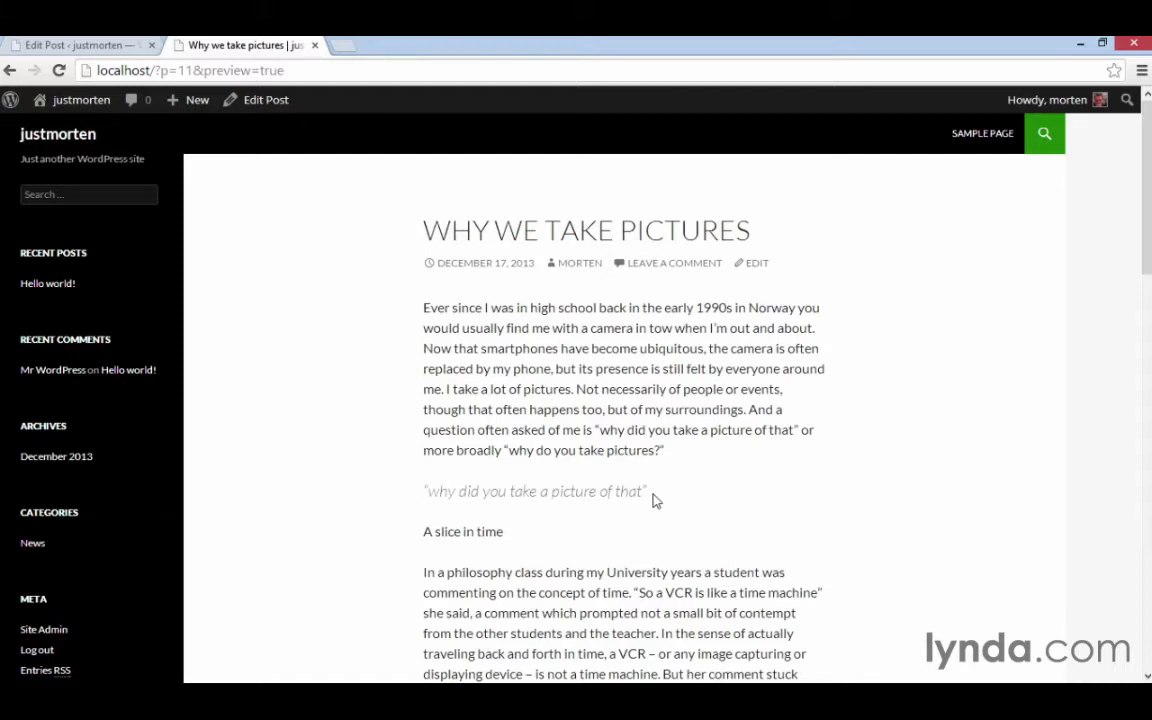
{"action": "left_click", "coordinate": [50, 42]}
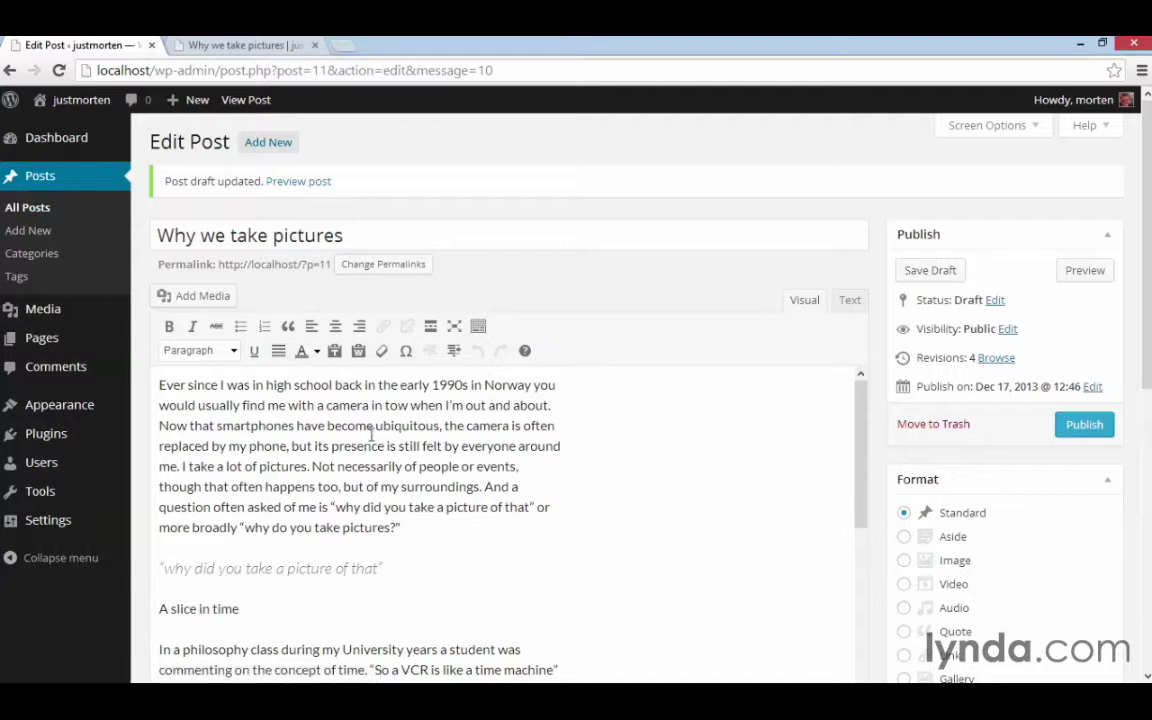
{"action": "left_click", "coordinate": [383, 326]}
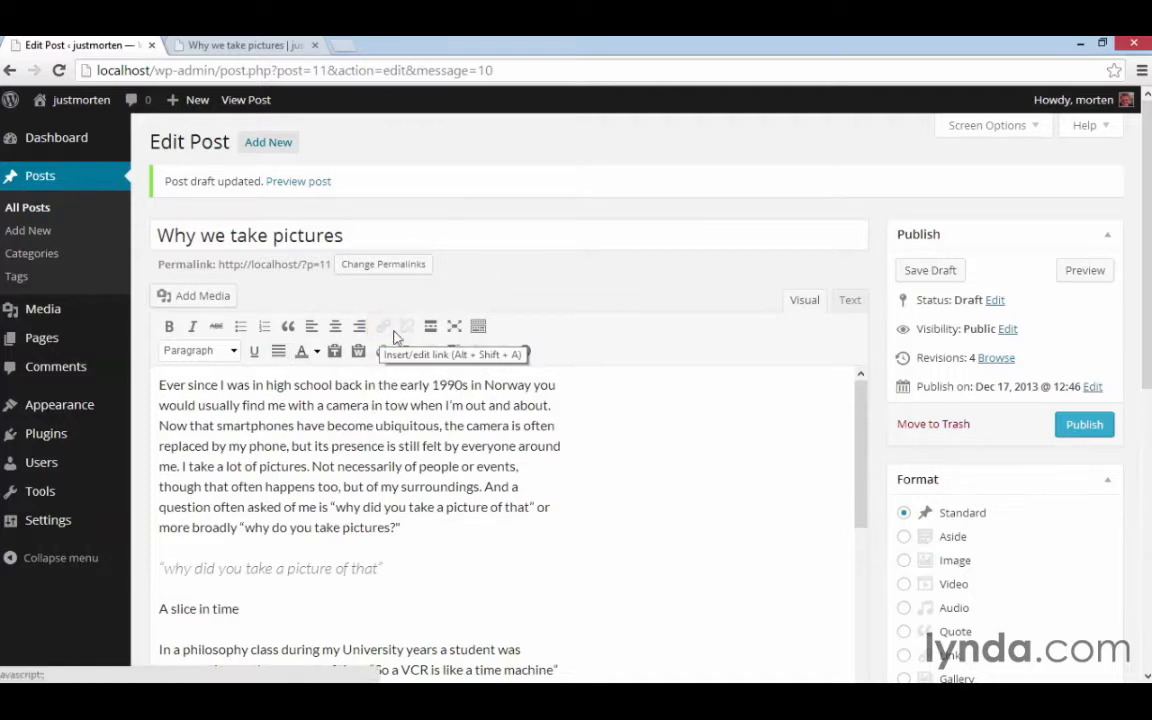
{"action": "left_click", "coordinate": [407, 328]}
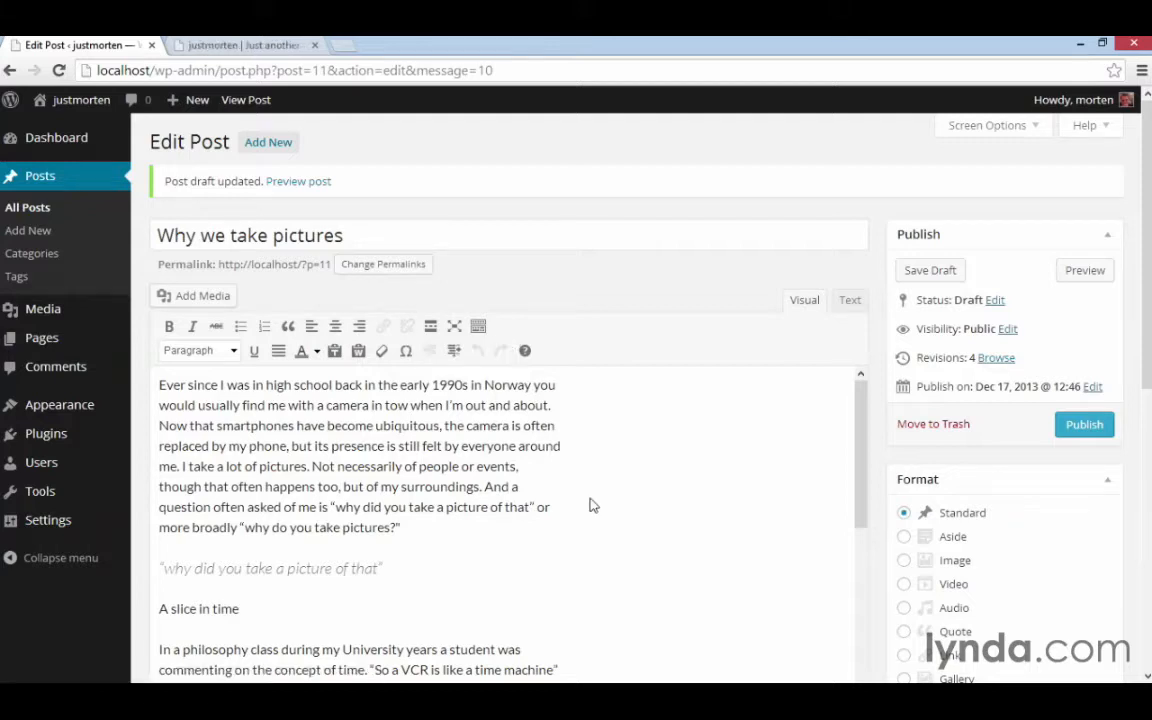
Step: Open the post in the fullscreen writing mode and add the text "edit edit edit" at the end of the first paragraph
{"action": "left_click", "coordinate": [455, 327]}
{"action": "left_click", "coordinate": [455, 328]}
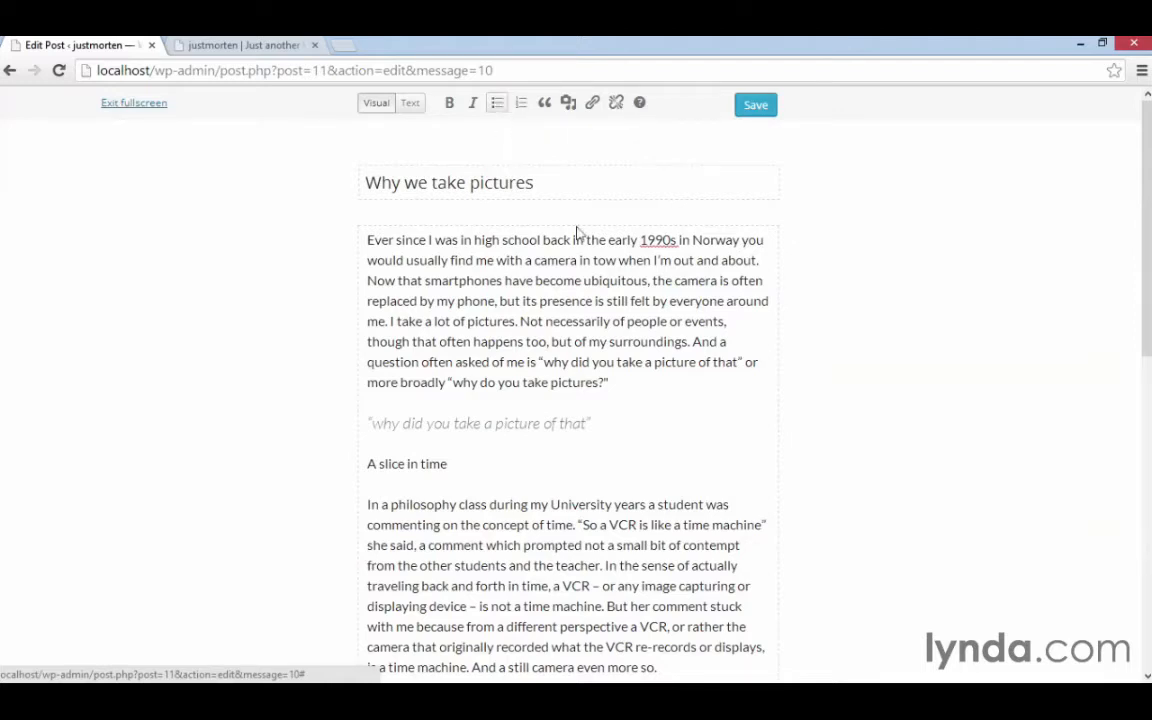
{"action": "left_click", "coordinate": [649, 383]}
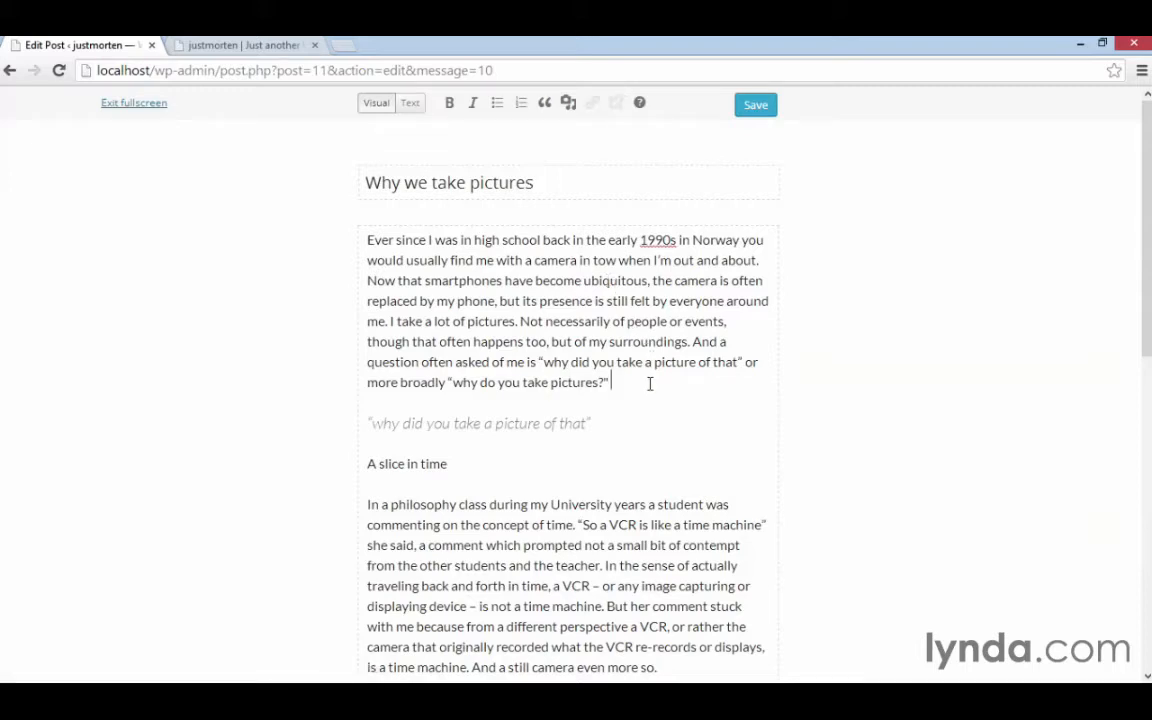
{"action": "type", "text": "edit edit edit"}
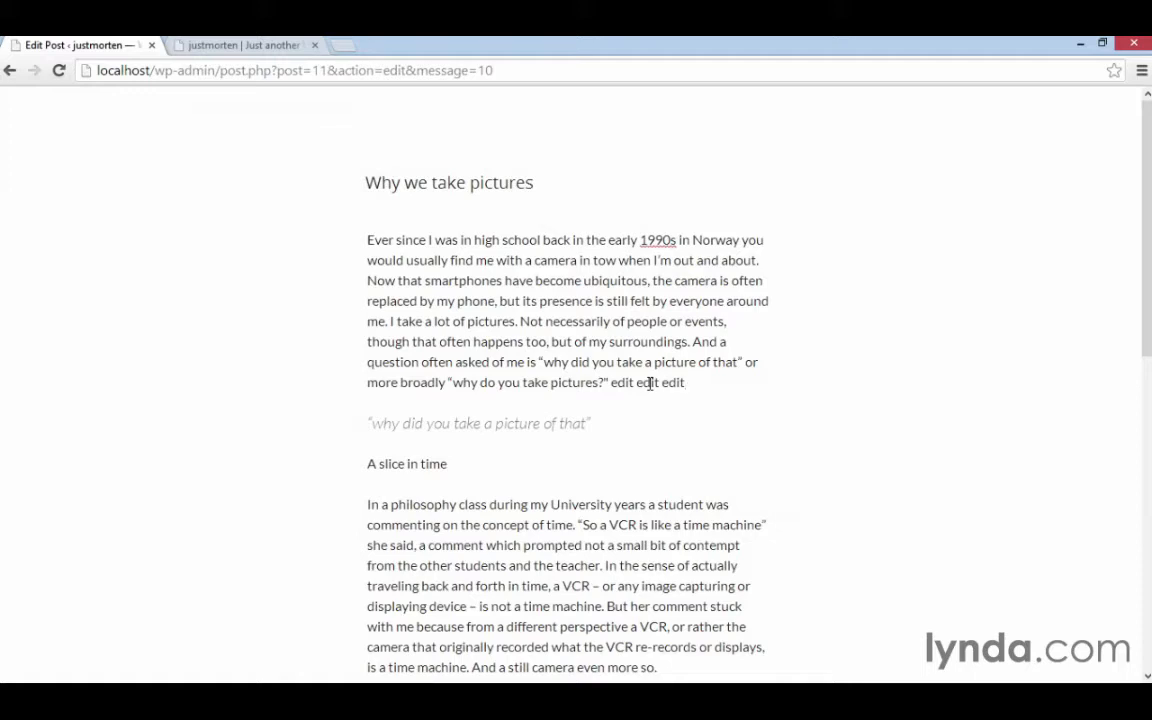
Step: Delete the "edit edit edit" text from the first paragraph and leave the fullscreen writing mode
{"action": "key", "text": "BackSpace"}
{"action": "key", "text": "BackSpace"}
{"action": "key", "text": "BackSpace"}
{"action": "key", "text": "BackSpace"}
{"action": "key", "text": "BackSpace"}
{"action": "key", "text": "BackSpace"}
{"action": "key", "text": "BackSpace"}
{"action": "key", "text": "BackSpace"}
{"action": "key", "text": "BackSpace"}
{"action": "key", "text": "BackSpace"}
{"action": "key", "text": "BackSpace"}
{"action": "key", "text": "BackSpace"}
{"action": "key", "text": "BackSpace"}
{"action": "key", "text": "BackSpace"}
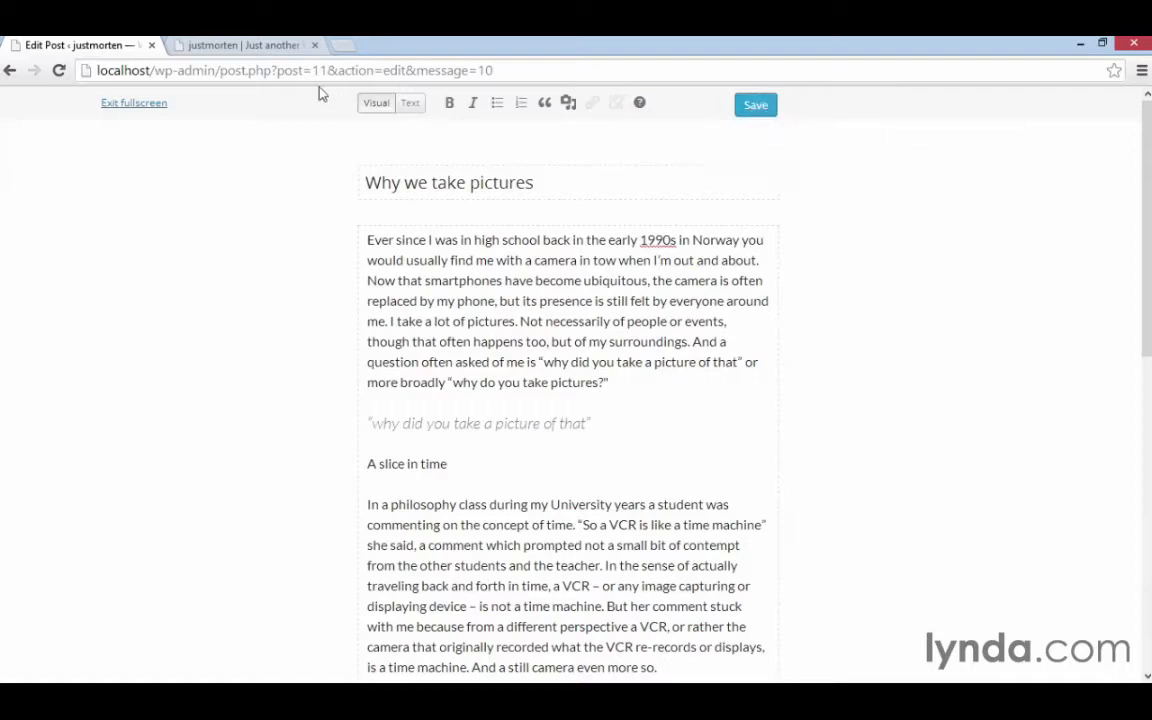
{"action": "left_click", "coordinate": [117, 104]}
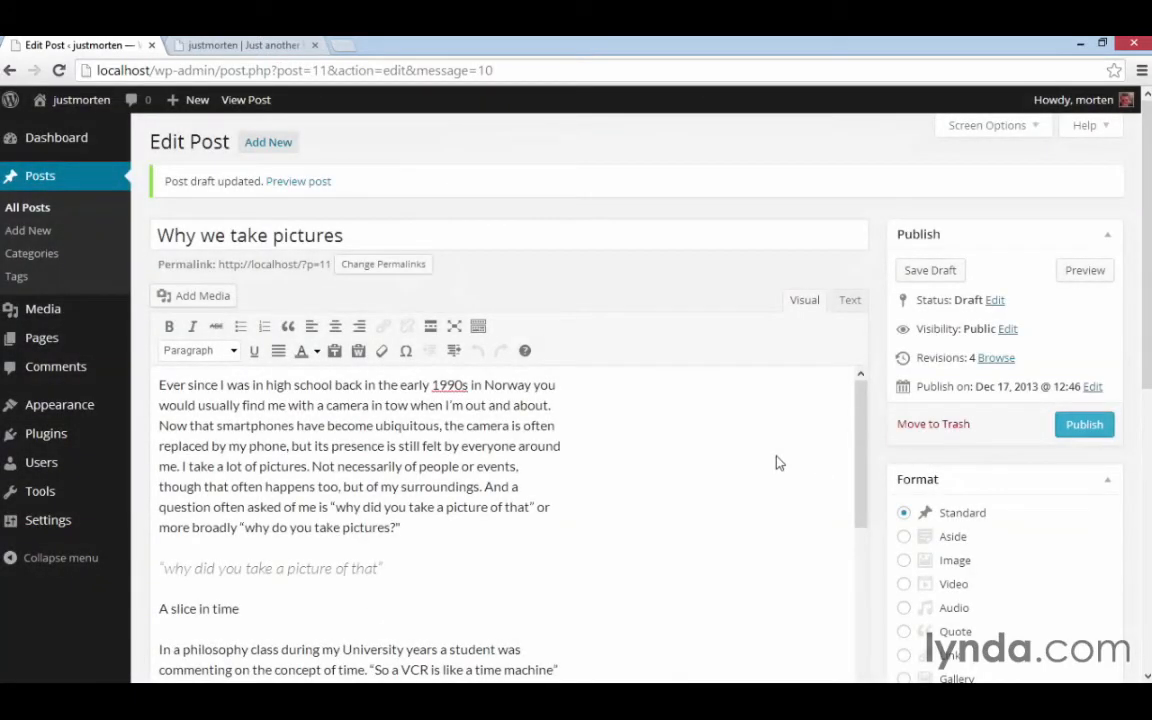
Step: Format the line "A slice in time" as Heading 2
{"action": "left_click_drag", "start_coordinate": [1146, 324], "coordinate": [1146, 340]}
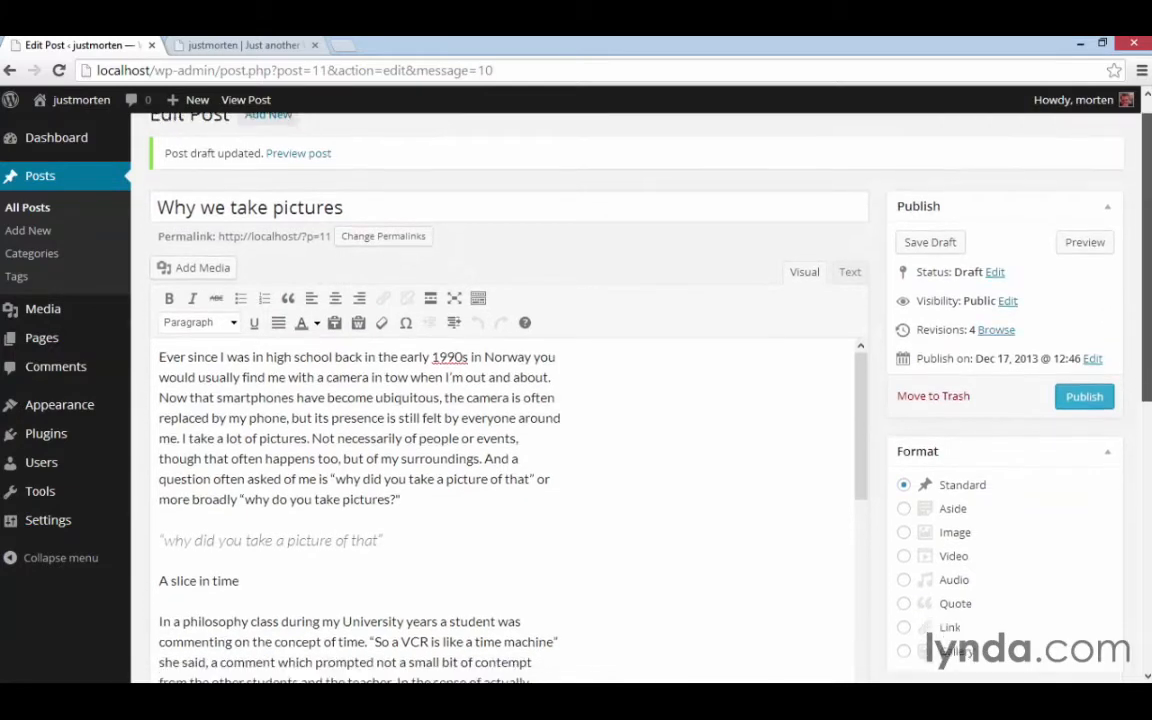
{"action": "scroll", "coordinate": [879, 318], "scroll_direction": "down", "scroll_amount": 3}
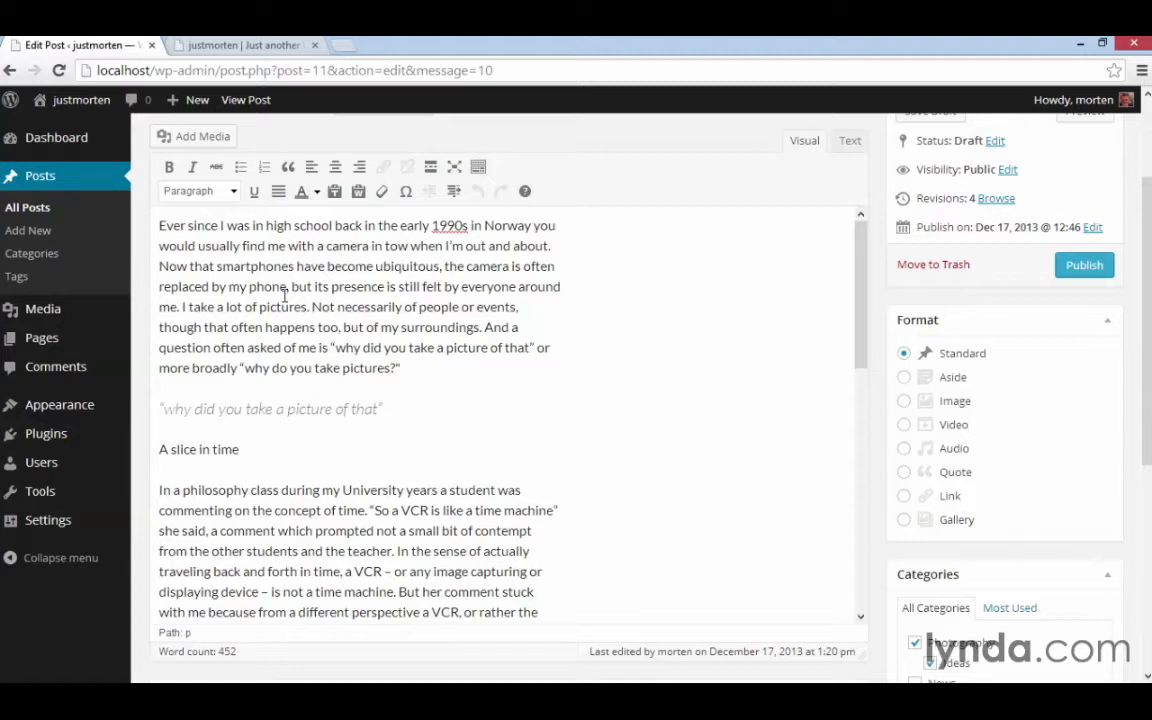
{"action": "left_click", "coordinate": [243, 450]}
{"action": "left_click_drag", "start_coordinate": [243, 450], "coordinate": [150, 442]}
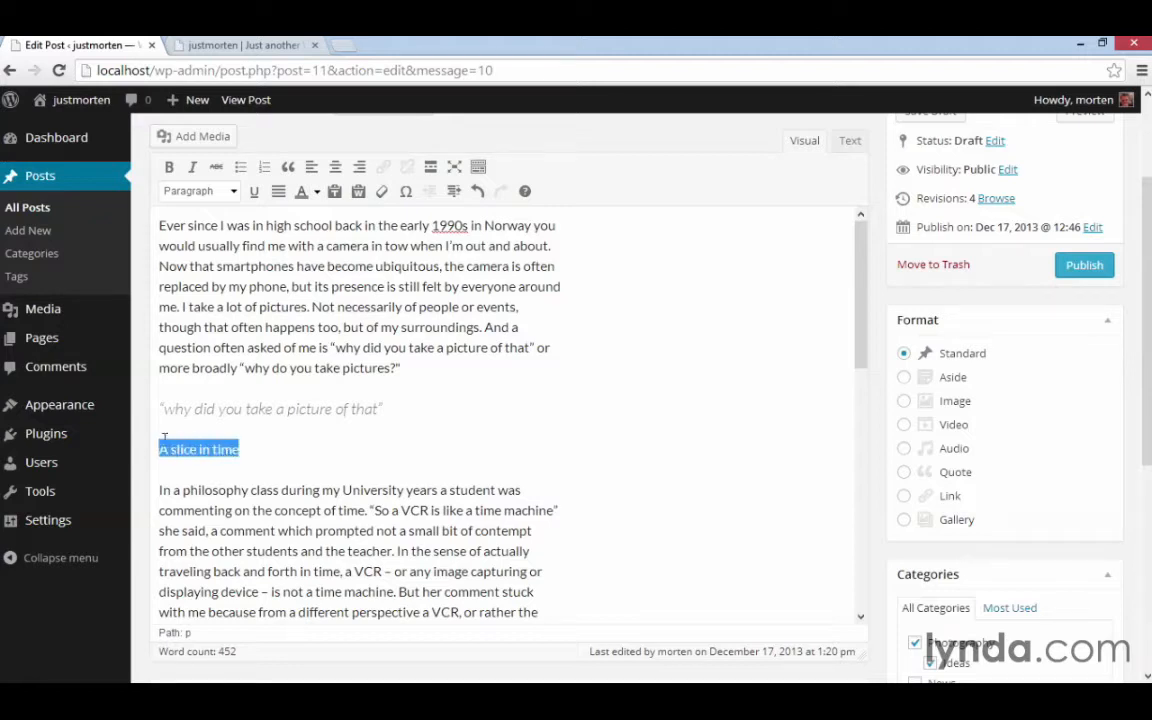
{"action": "left_click", "coordinate": [235, 194]}
{"action": "scroll", "coordinate": [255, 255], "scroll_direction": "down", "scroll_amount": 2}
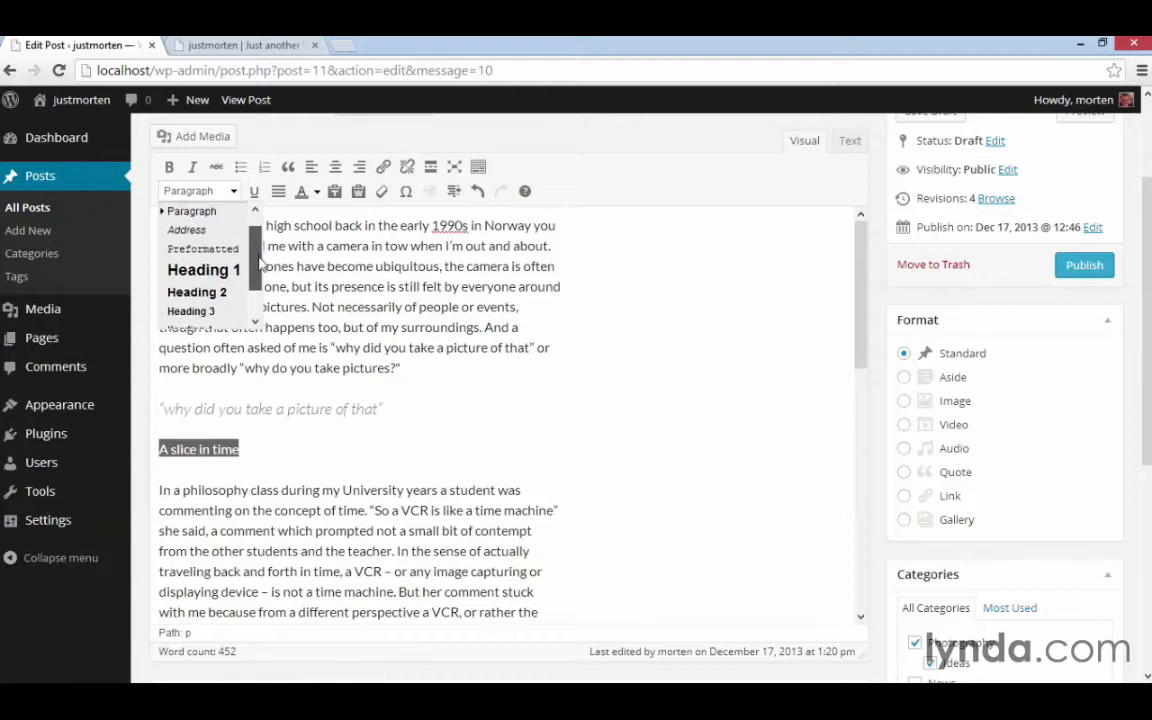
{"action": "scroll", "coordinate": [258, 260], "scroll_direction": "down", "scroll_amount": 1}
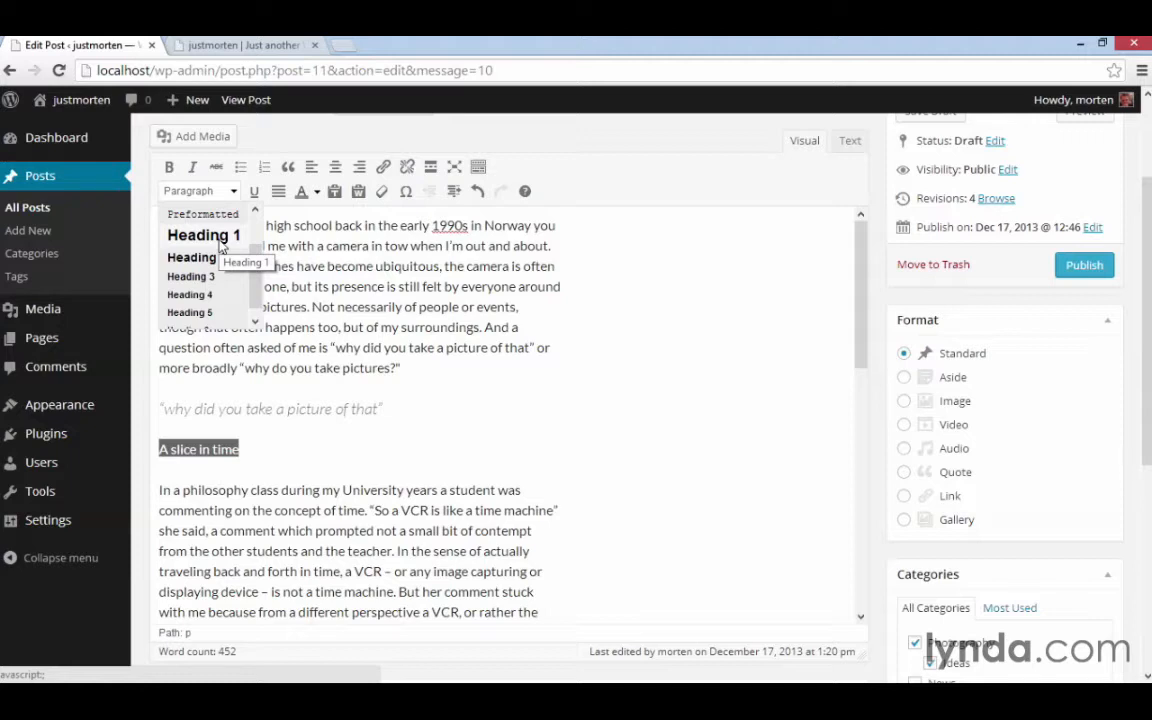
{"action": "left_click", "coordinate": [224, 257]}
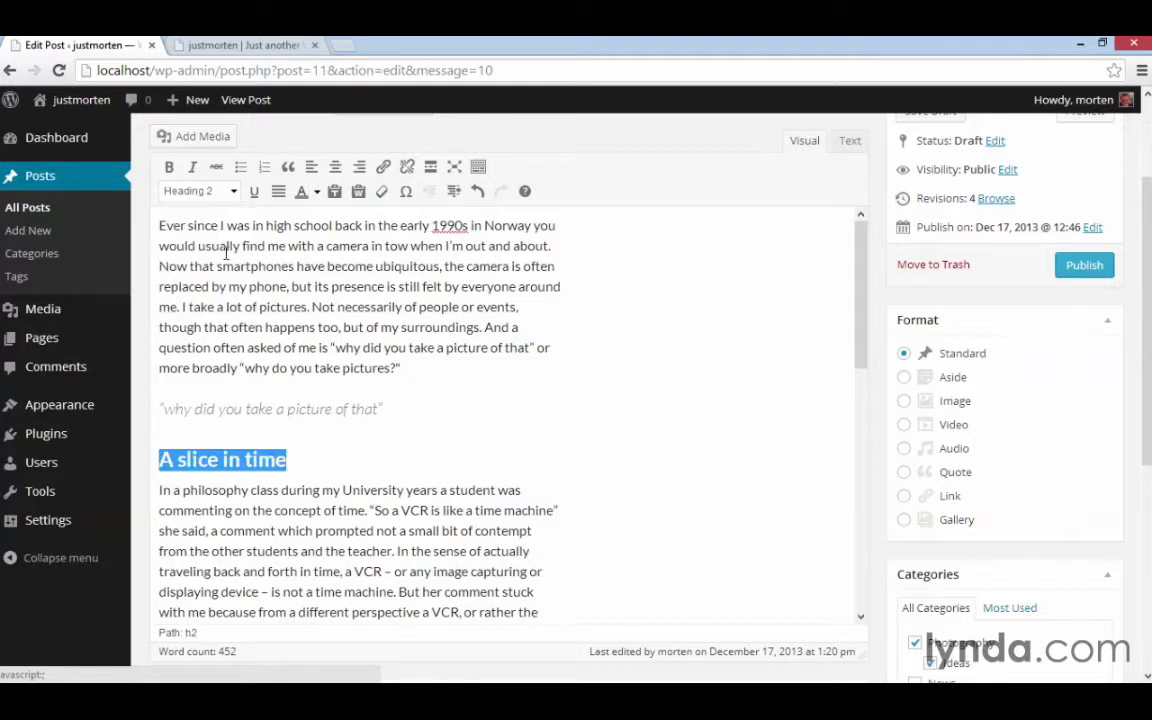
{"action": "left_click", "coordinate": [302, 461]}
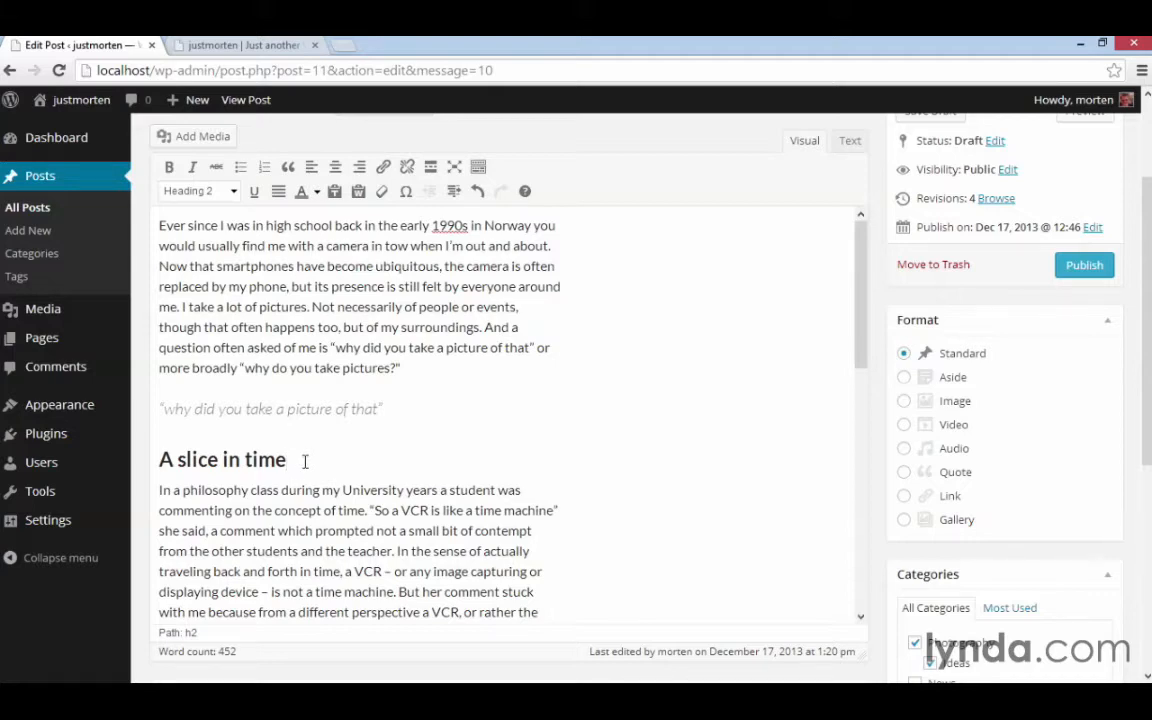
Step: Format the line "An interpretation" as Heading 2
{"action": "left_click_drag", "start_coordinate": [860, 310], "coordinate": [859, 462]}
{"action": "left_click_drag", "start_coordinate": [262, 347], "coordinate": [159, 354]}
{"action": "left_click", "coordinate": [215, 191]}
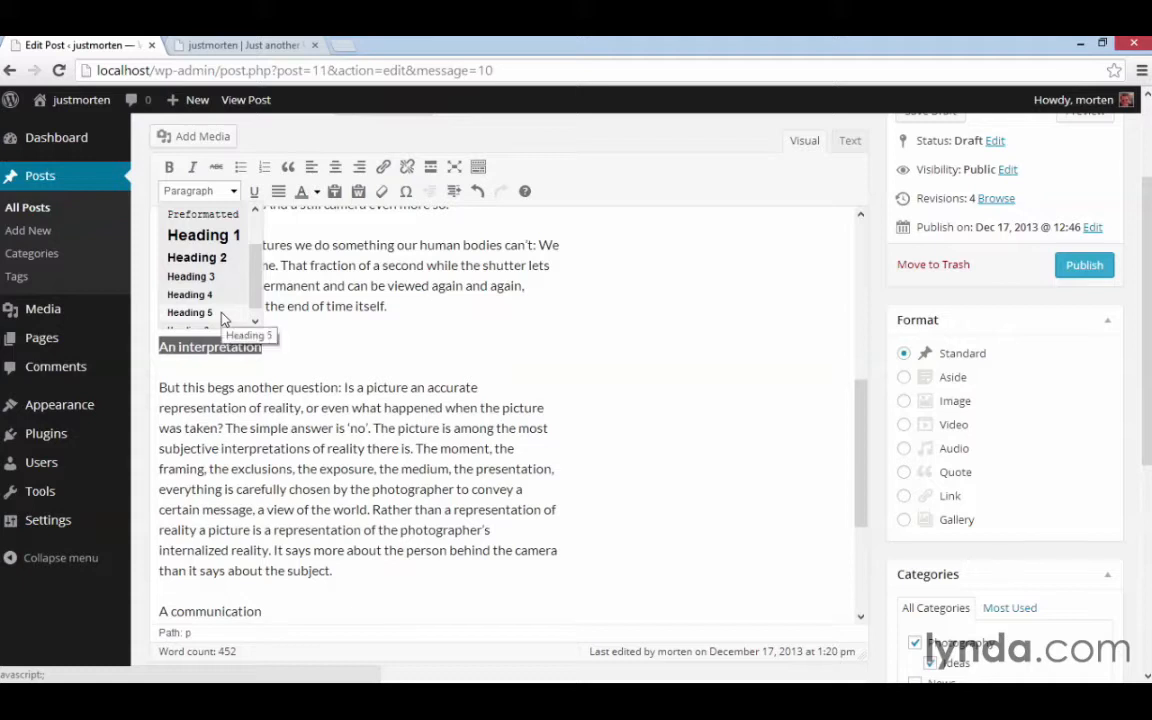
{"action": "left_click", "coordinate": [197, 257]}
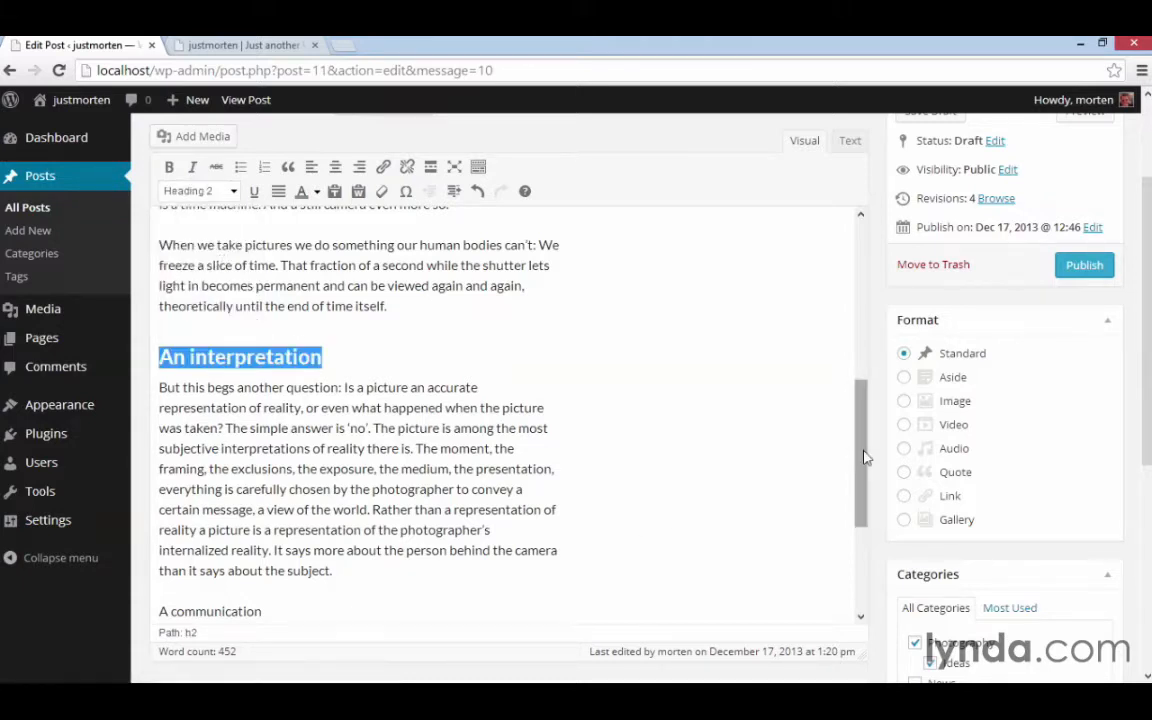
Step: Format the line "A communication" as Heading 2 and return to the beginning of the post
{"action": "scroll", "coordinate": [864, 458], "scroll_direction": "down", "scroll_amount": 3}
{"action": "left_click_drag", "start_coordinate": [285, 457], "coordinate": [157, 458]}
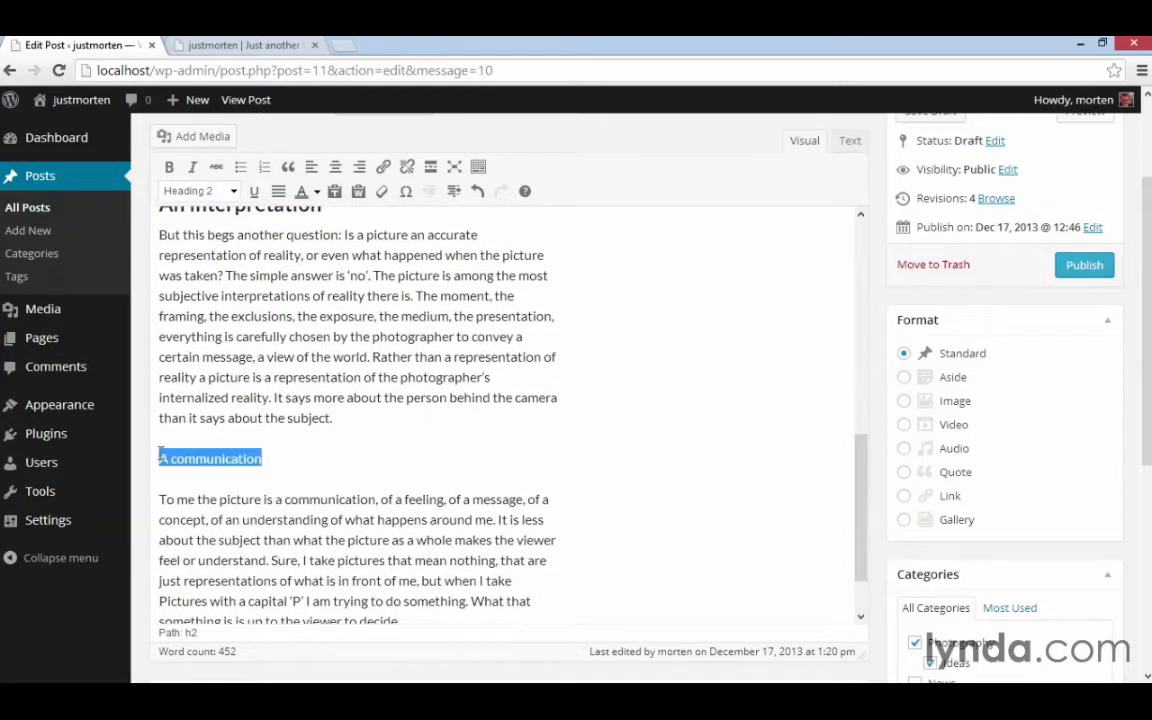
{"action": "left_click", "coordinate": [233, 191]}
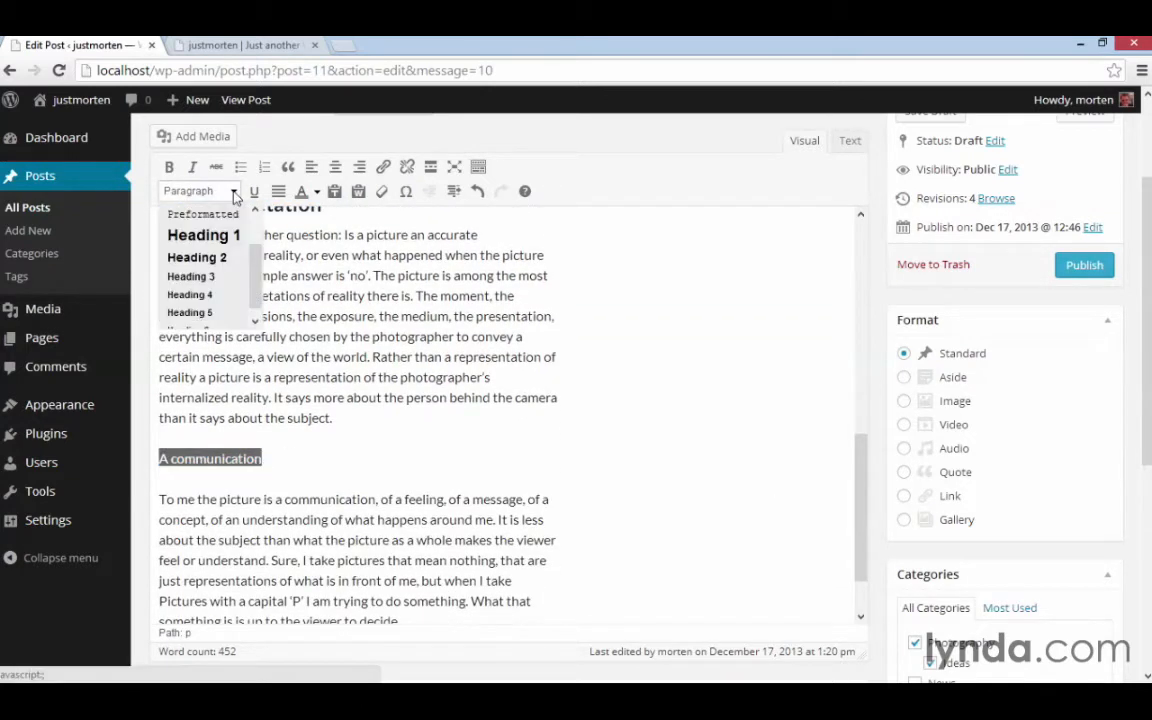
{"action": "left_click", "coordinate": [197, 257]}
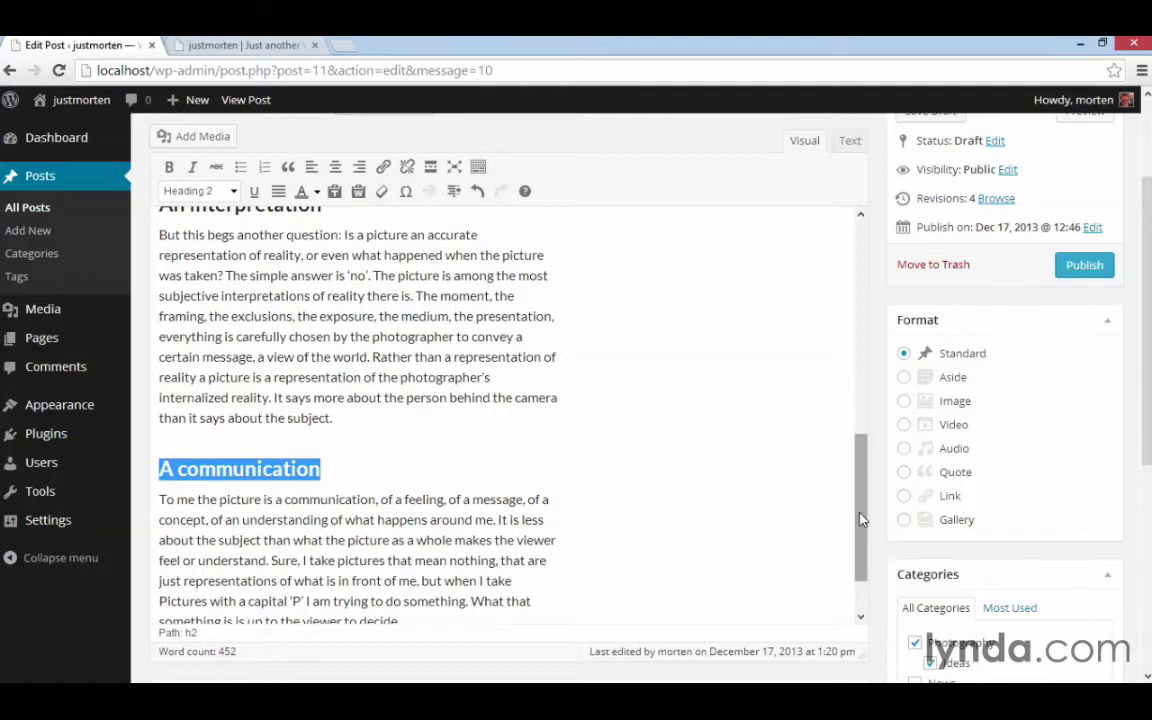
{"action": "left_click_drag", "start_coordinate": [860, 527], "coordinate": [886, 287]}
{"action": "left_click", "coordinate": [716, 354]}
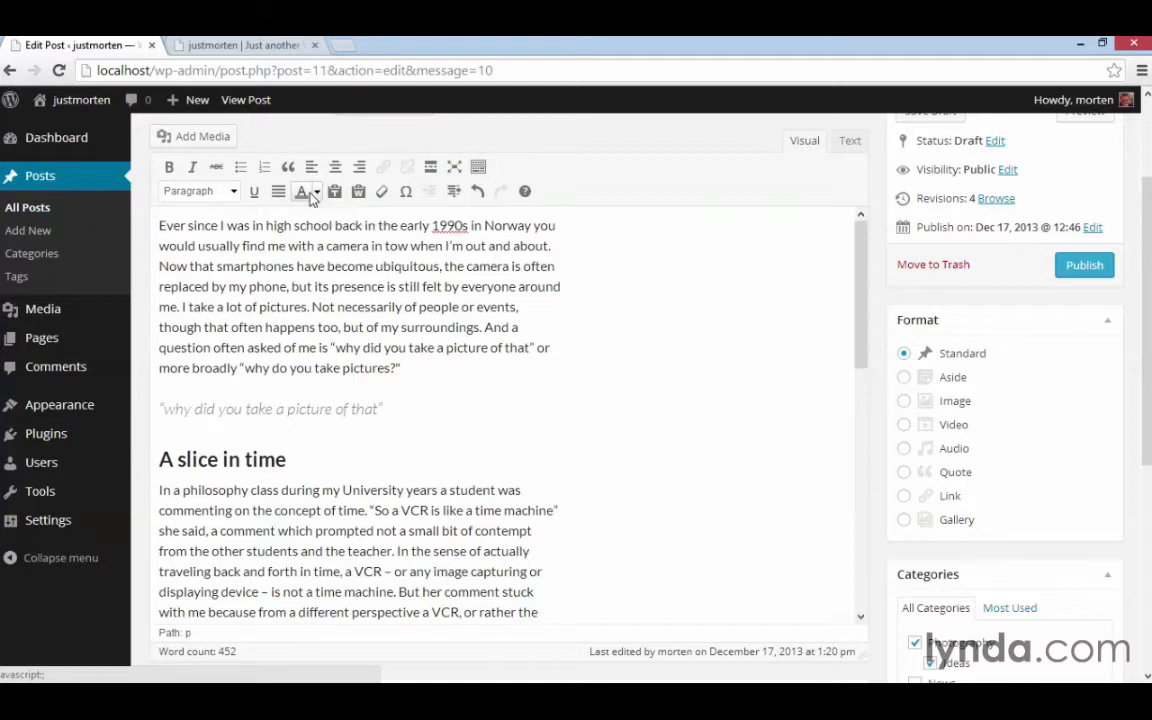
Step: Insert the custom character Π on a new line below the first paragraph and delete it together with the line
{"action": "left_click", "coordinate": [381, 194]}
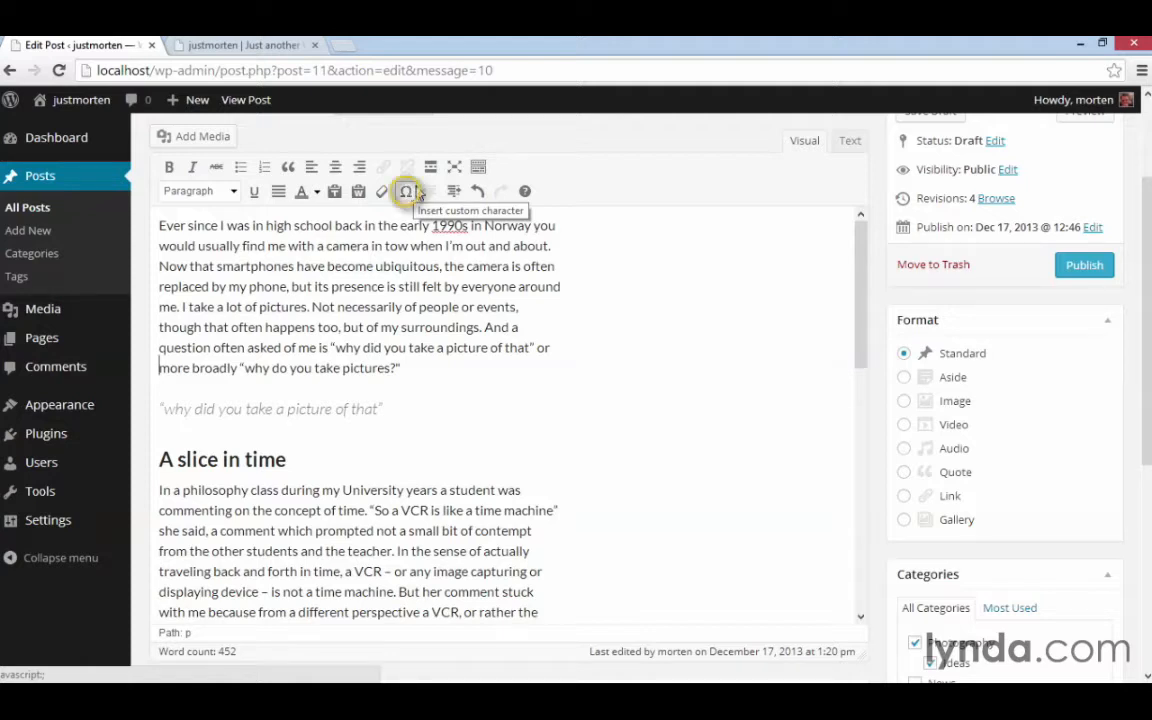
{"action": "left_click", "coordinate": [443, 364]}
{"action": "key", "text": "Return"}
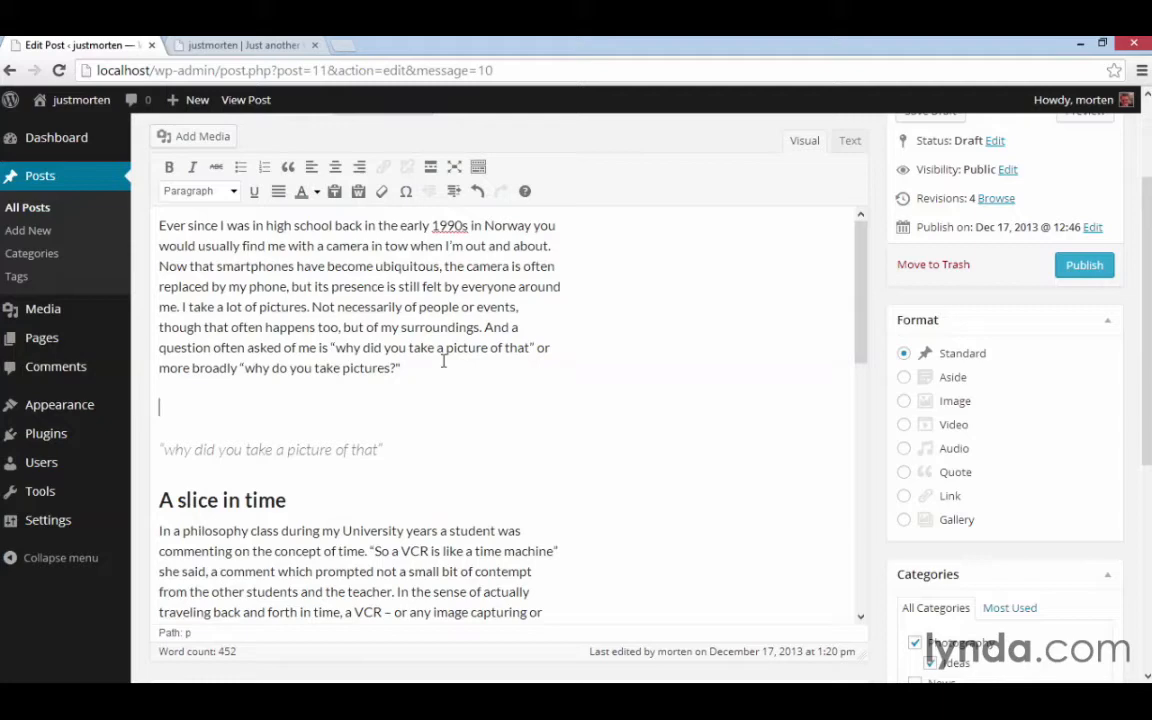
{"action": "left_click", "coordinate": [405, 191]}
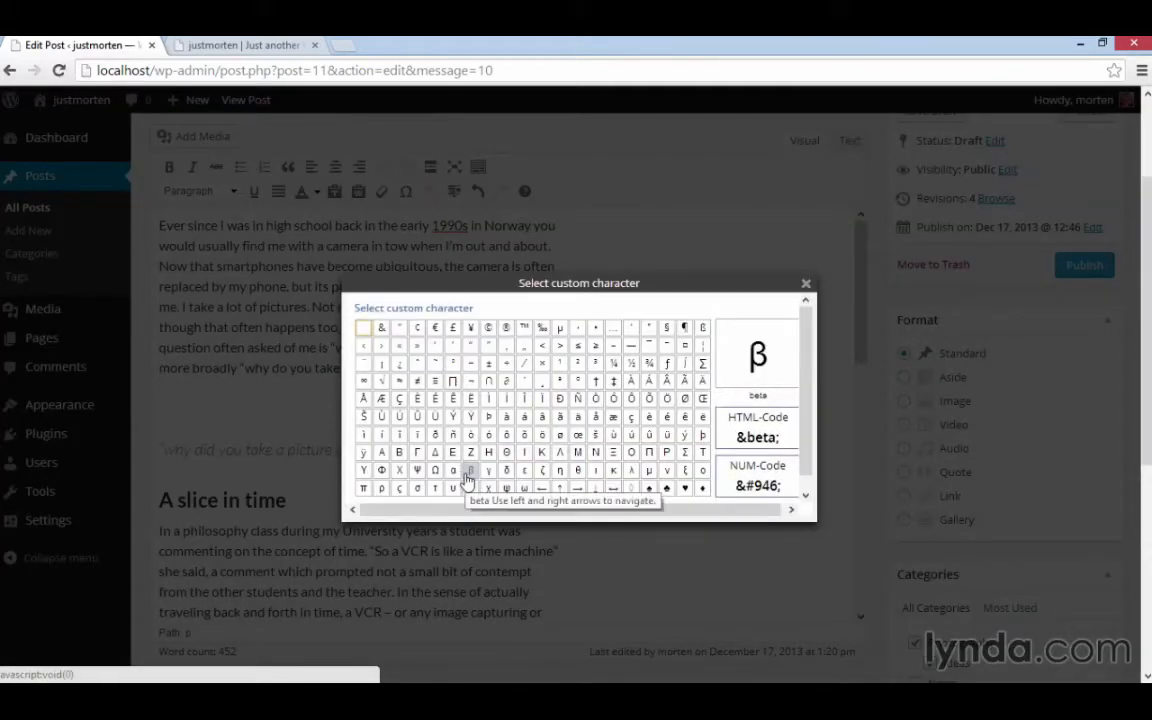
{"action": "left_click", "coordinate": [649, 452]}
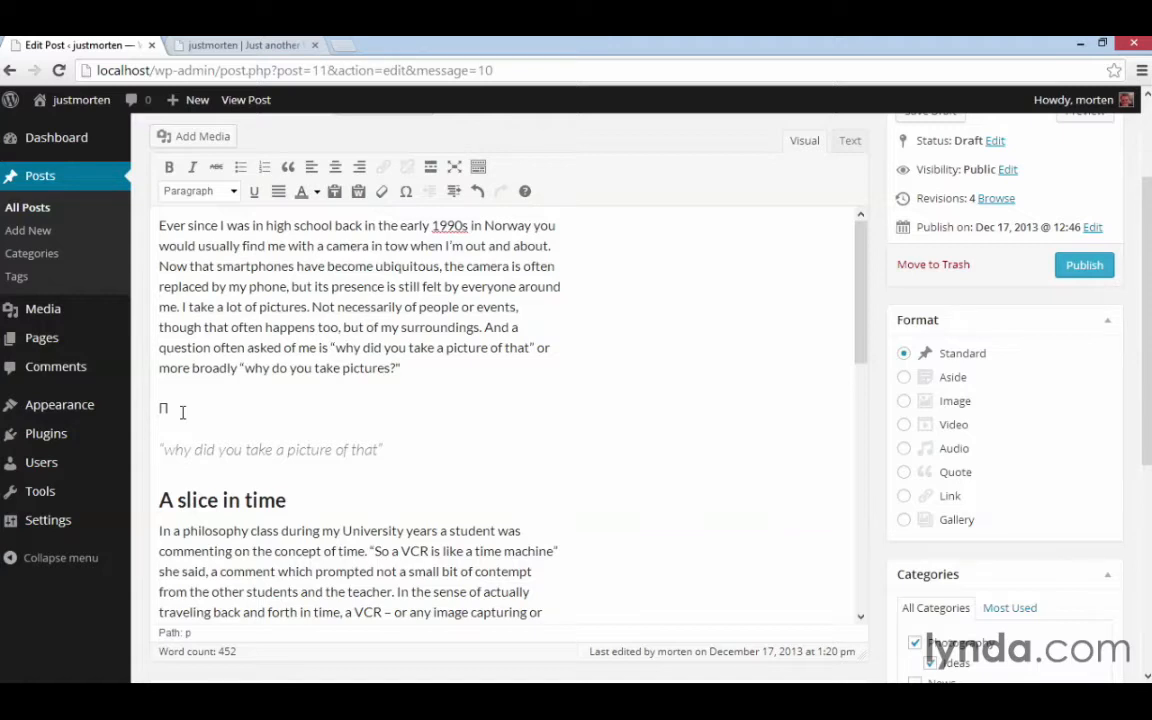
{"action": "key", "text": "BackSpace"}
{"action": "key", "text": "BackSpace"}
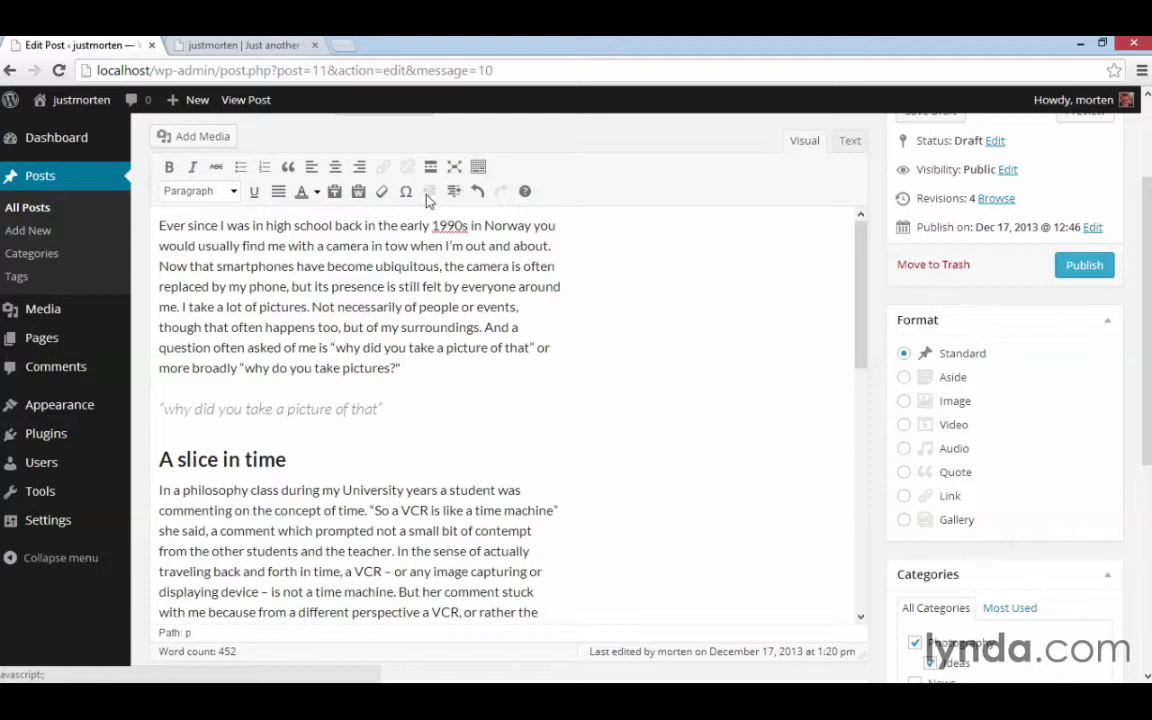
Step: Look through the rich editor help and the list of available paragraph formats without applying any
{"action": "left_click", "coordinate": [526, 193]}
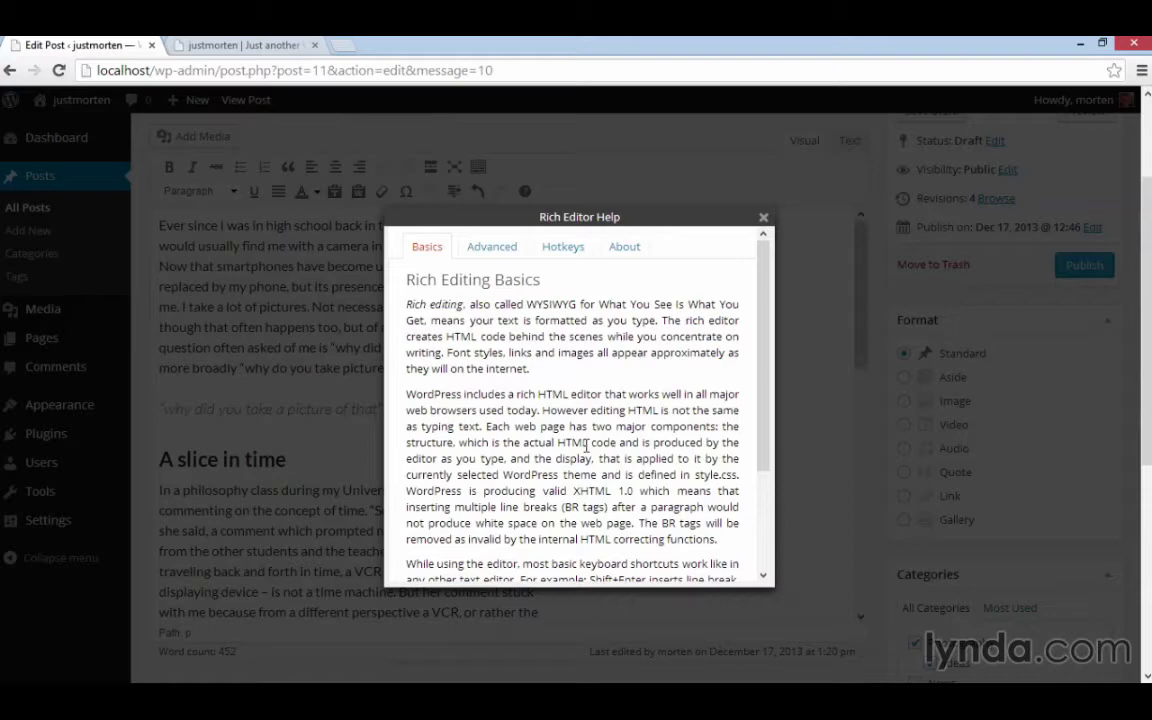
{"action": "left_click", "coordinate": [763, 217]}
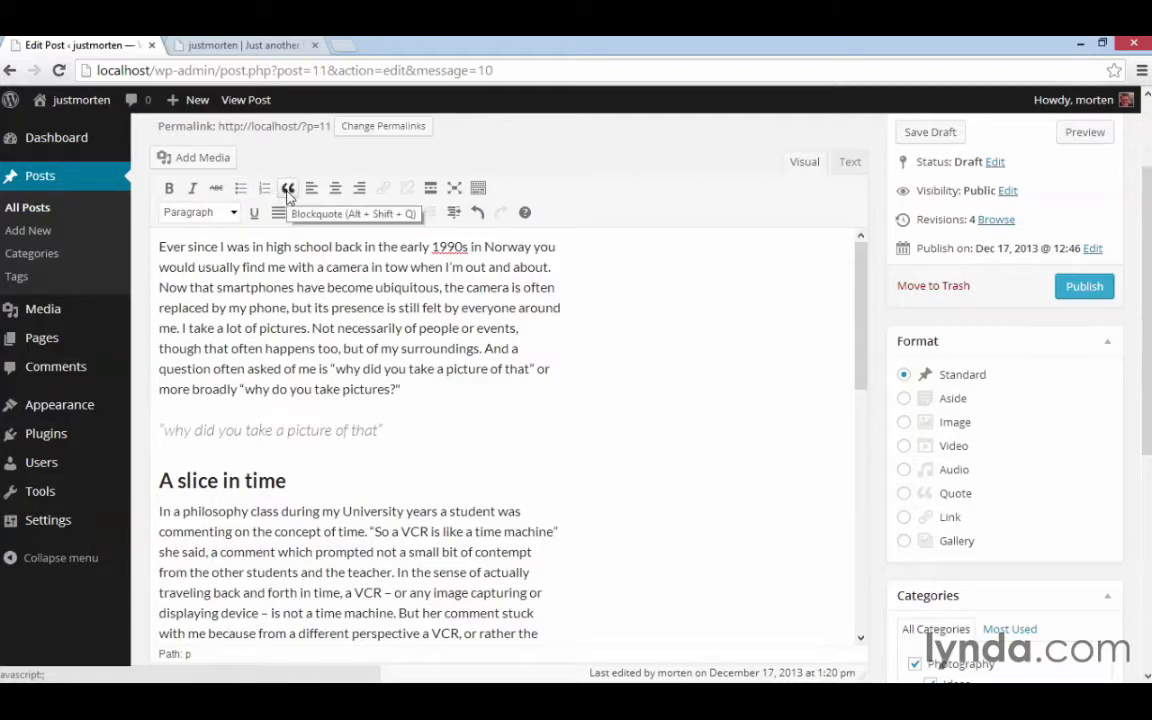
{"action": "left_click", "coordinate": [236, 213]}
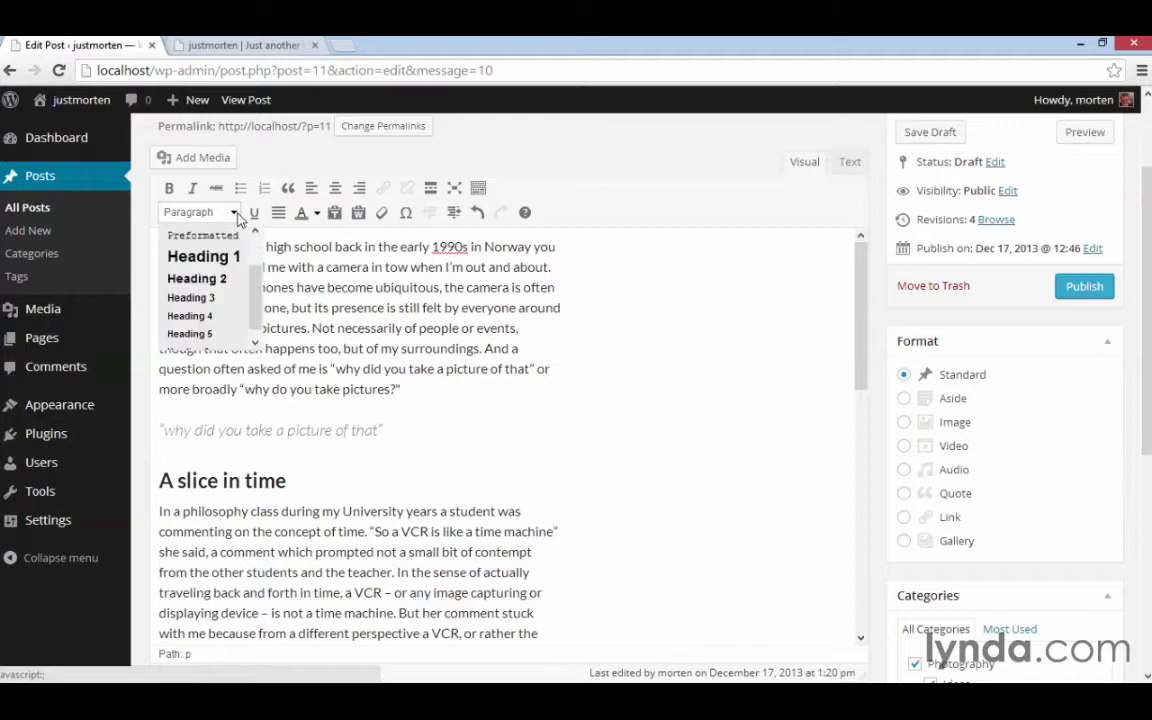
{"action": "left_click", "coordinate": [383, 265]}
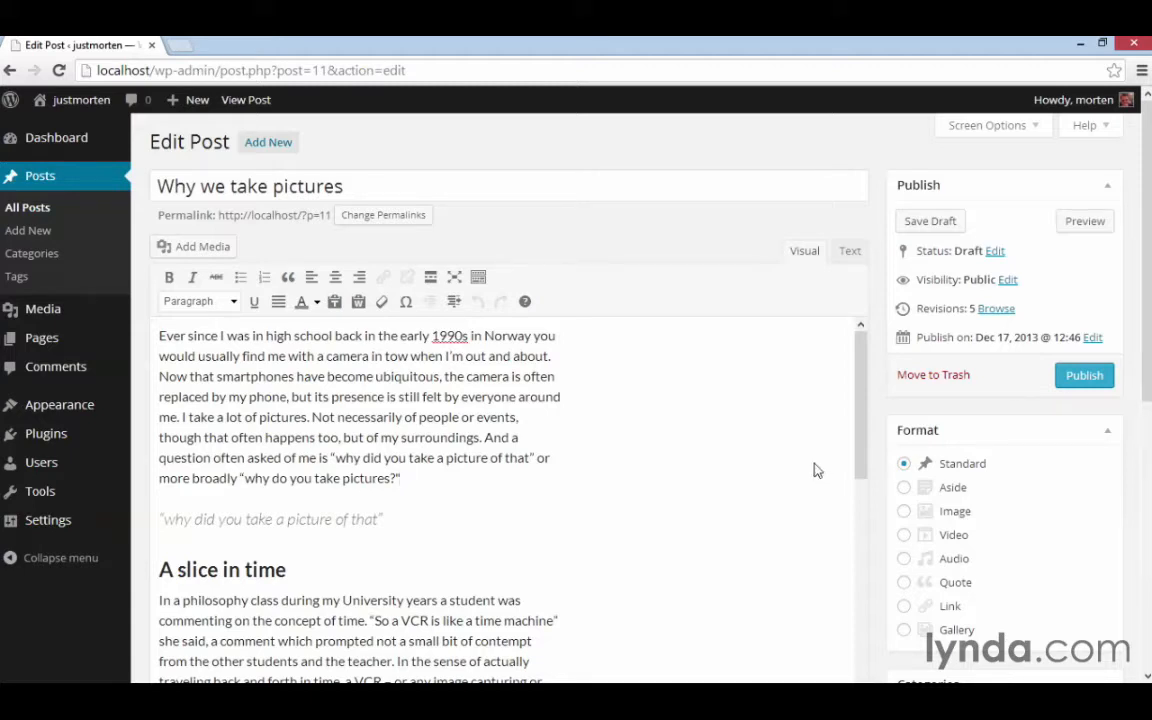
{"action": "scroll", "coordinate": [813, 468], "scroll_direction": "down", "scroll_amount": 2}
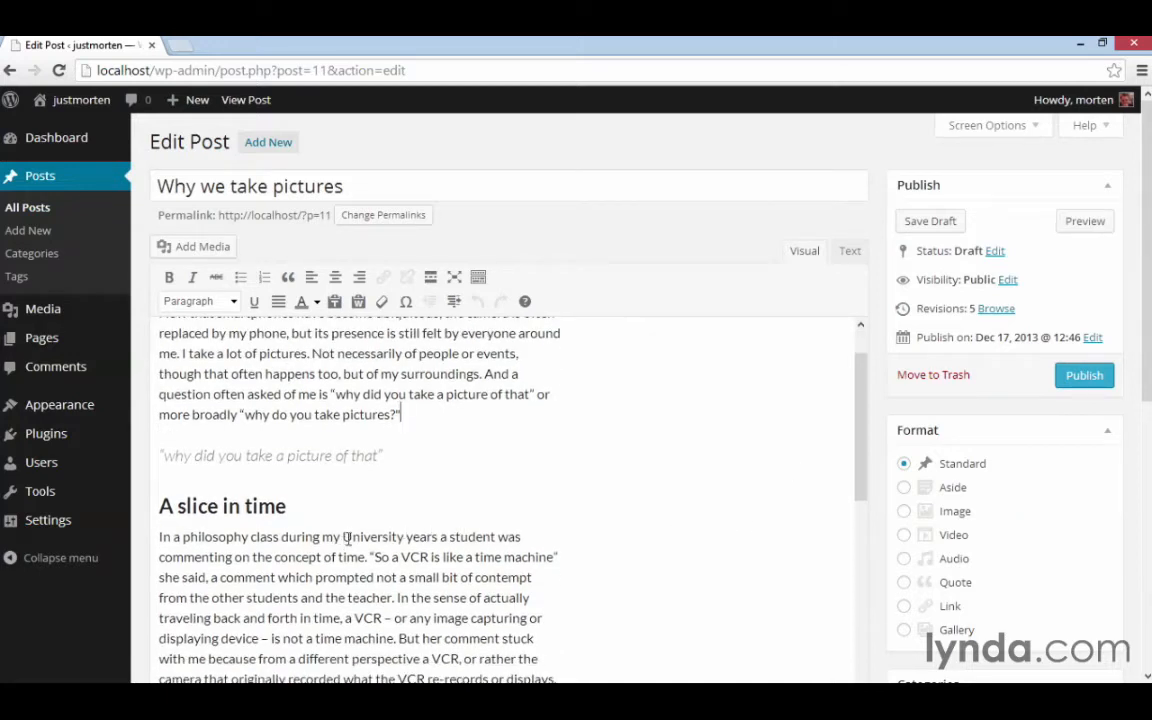
{"action": "left_click_drag", "start_coordinate": [342, 537], "coordinate": [403, 537]}
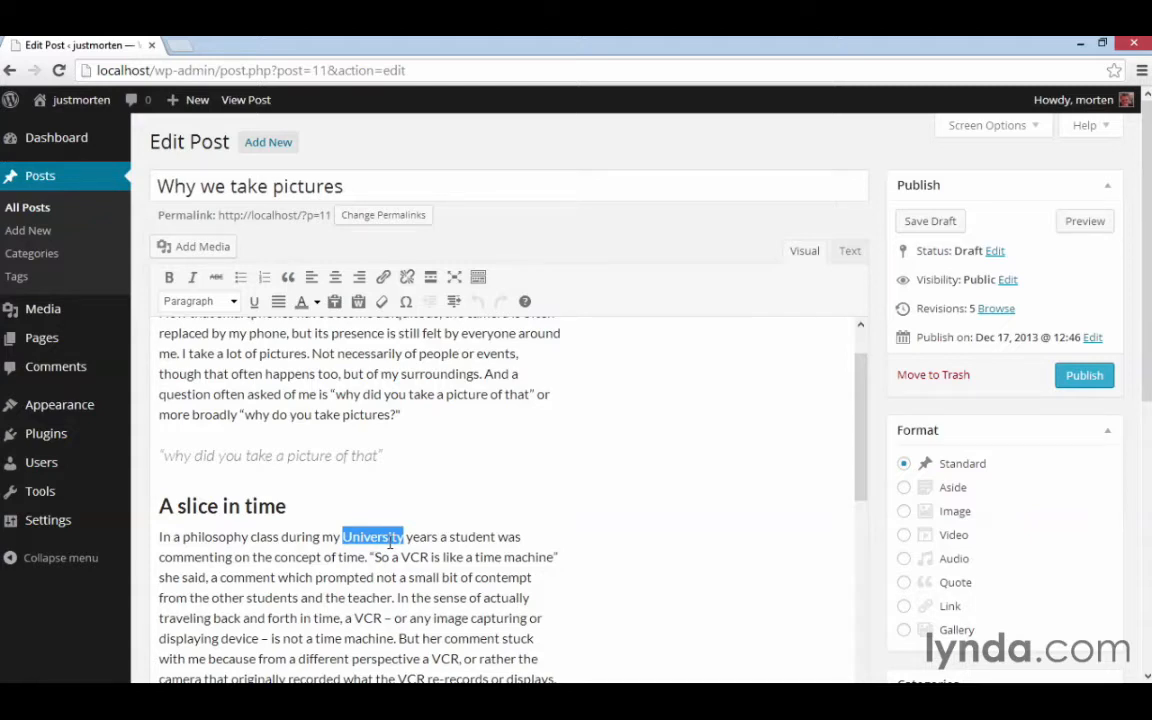
{"action": "left_click", "coordinate": [176, 45]}
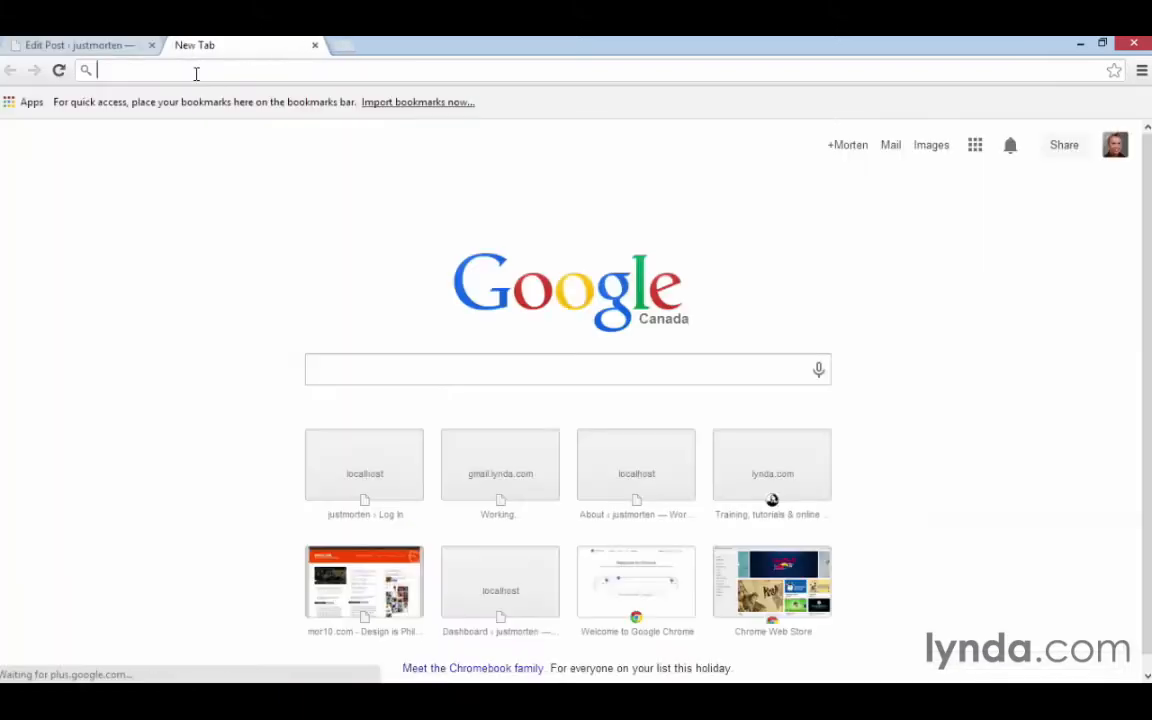
{"action": "type", "text": "ww"}
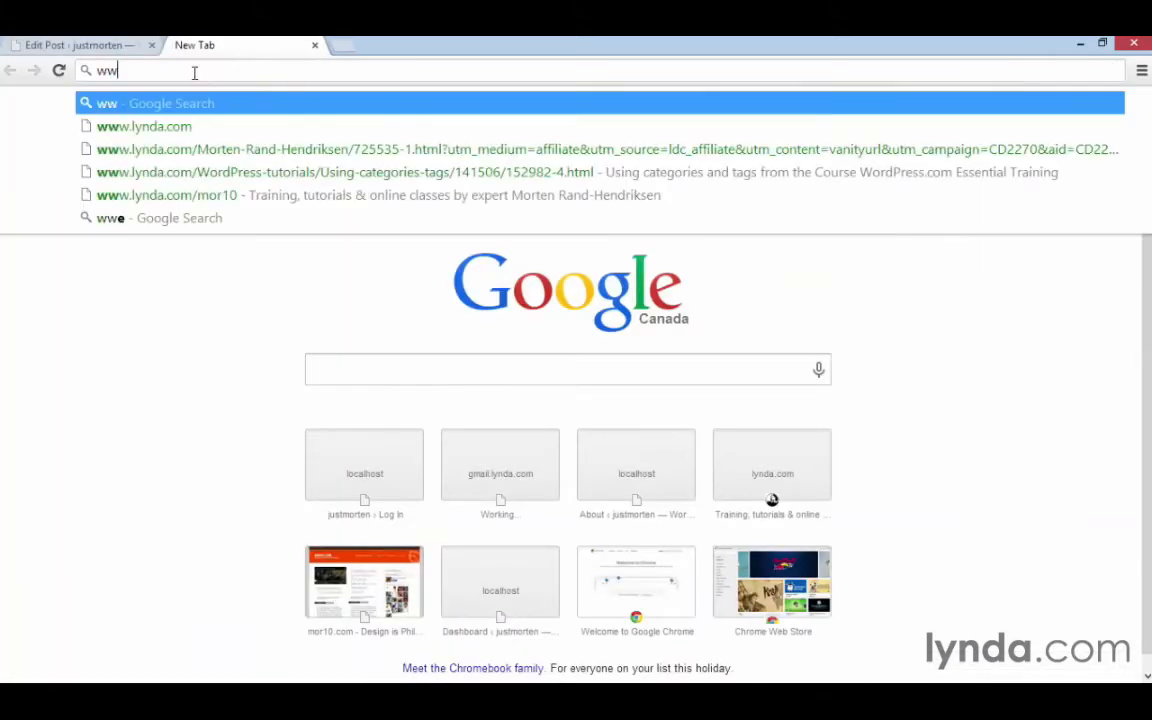
{"action": "type", "text": "w.uio"}
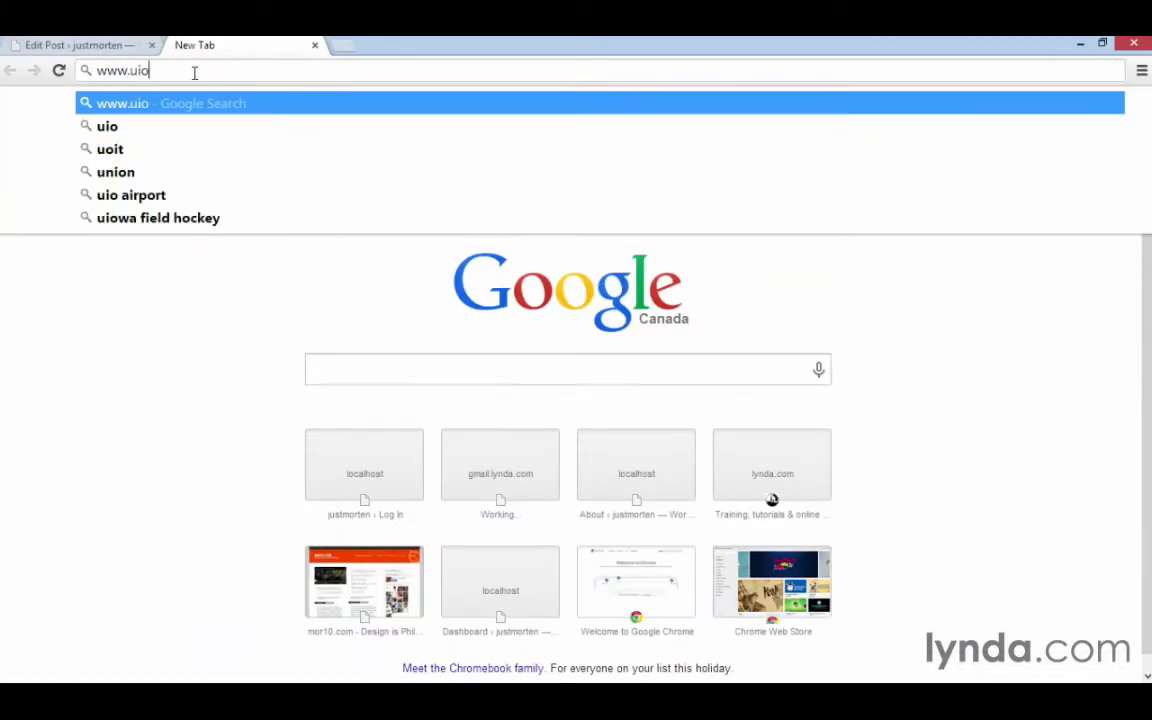
{"action": "type", "text": ".no"}
{"action": "key", "text": "Return"}
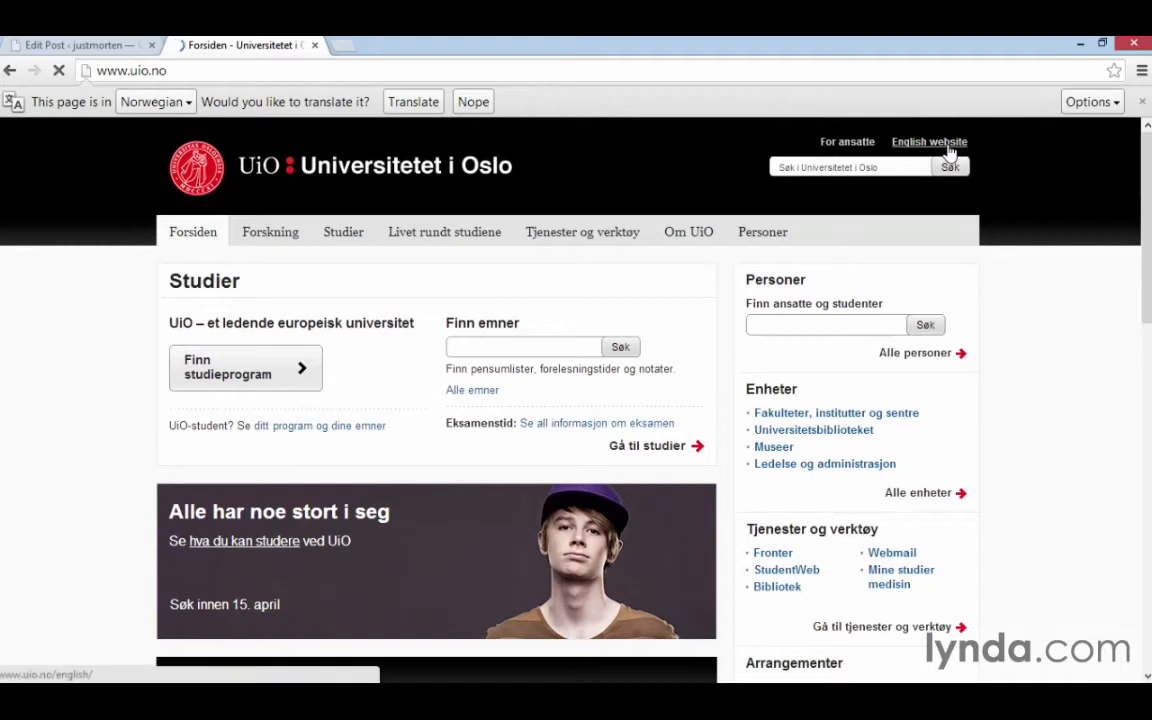
{"action": "left_click", "coordinate": [940, 143]}
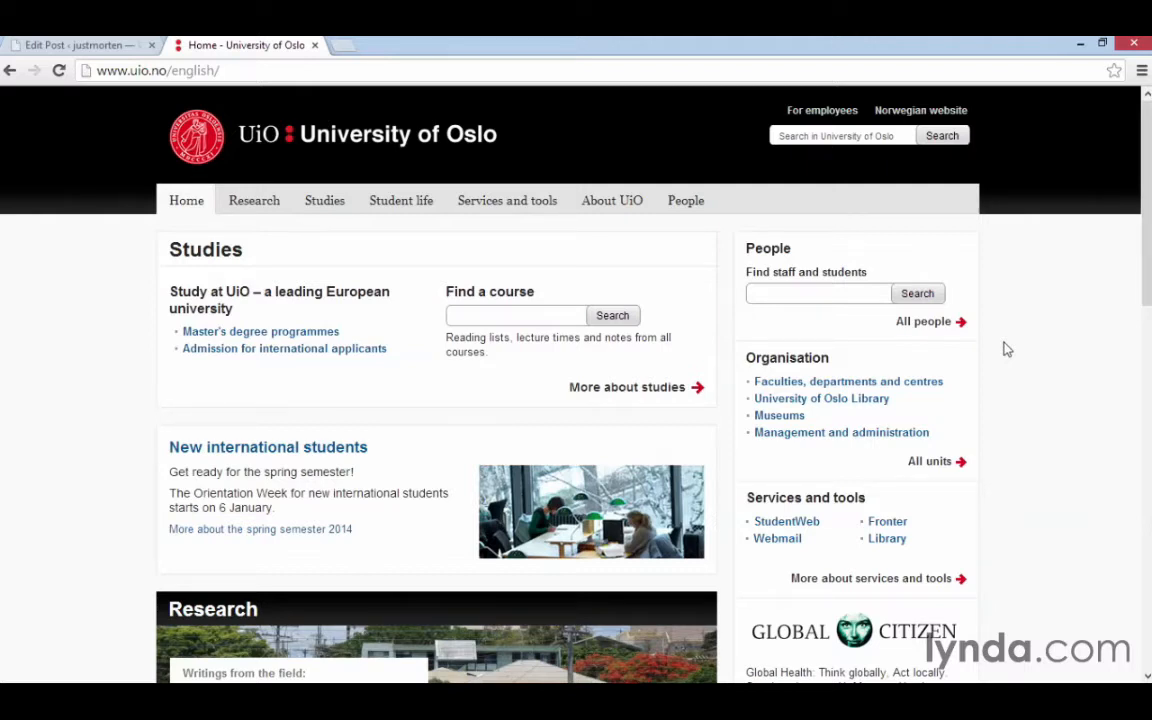
Step: Copy the address of the English University of Oslo page and return to the post editor
{"action": "left_click", "coordinate": [352, 73]}
{"action": "key", "text": "ctrl+c"}
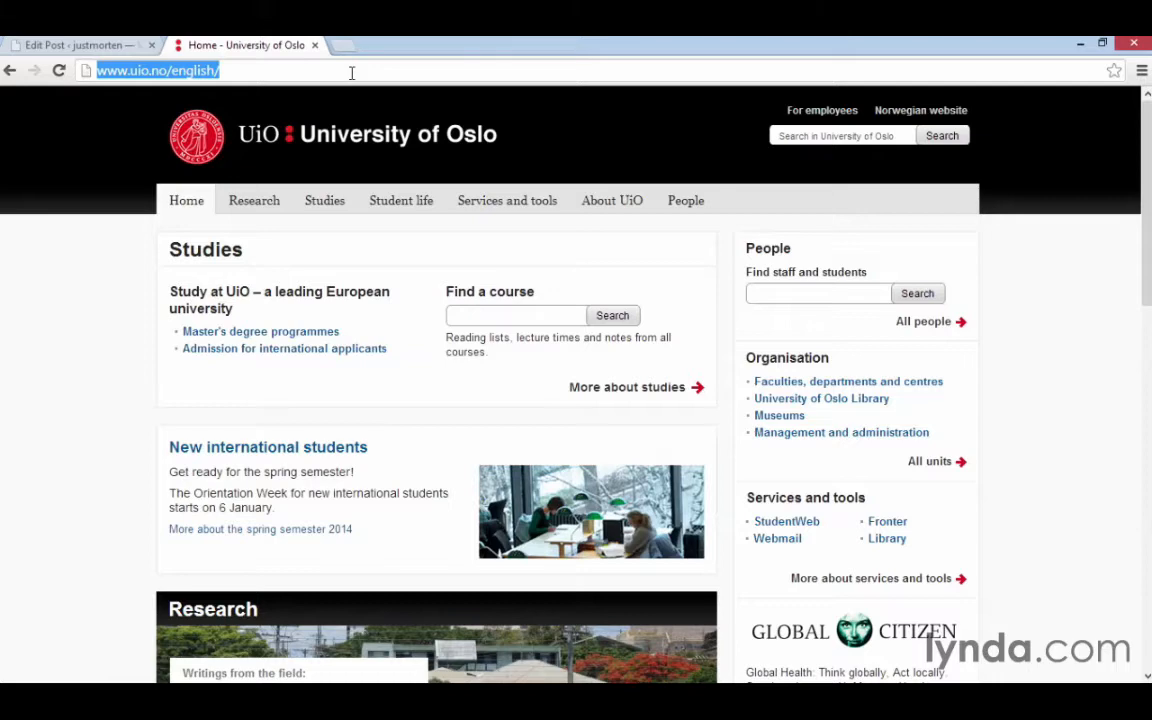
{"action": "left_click", "coordinate": [112, 45]}
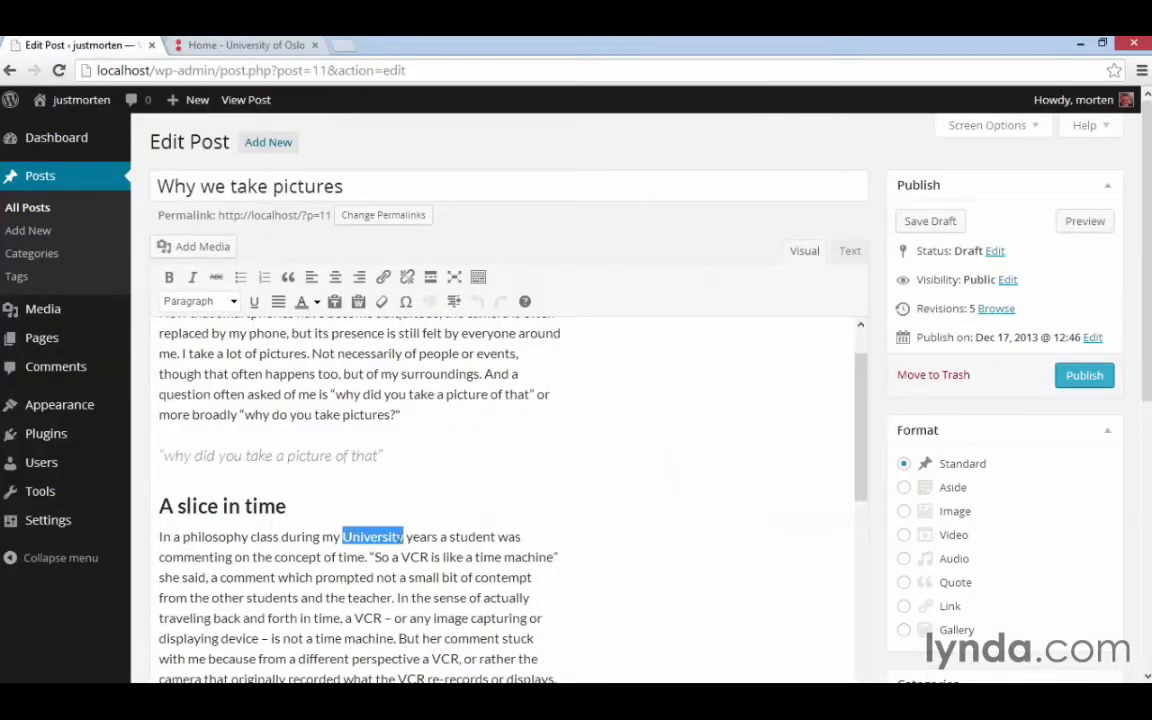
{"action": "left_click", "coordinate": [385, 280]}
{"action": "left_click", "coordinate": [427, 503]}
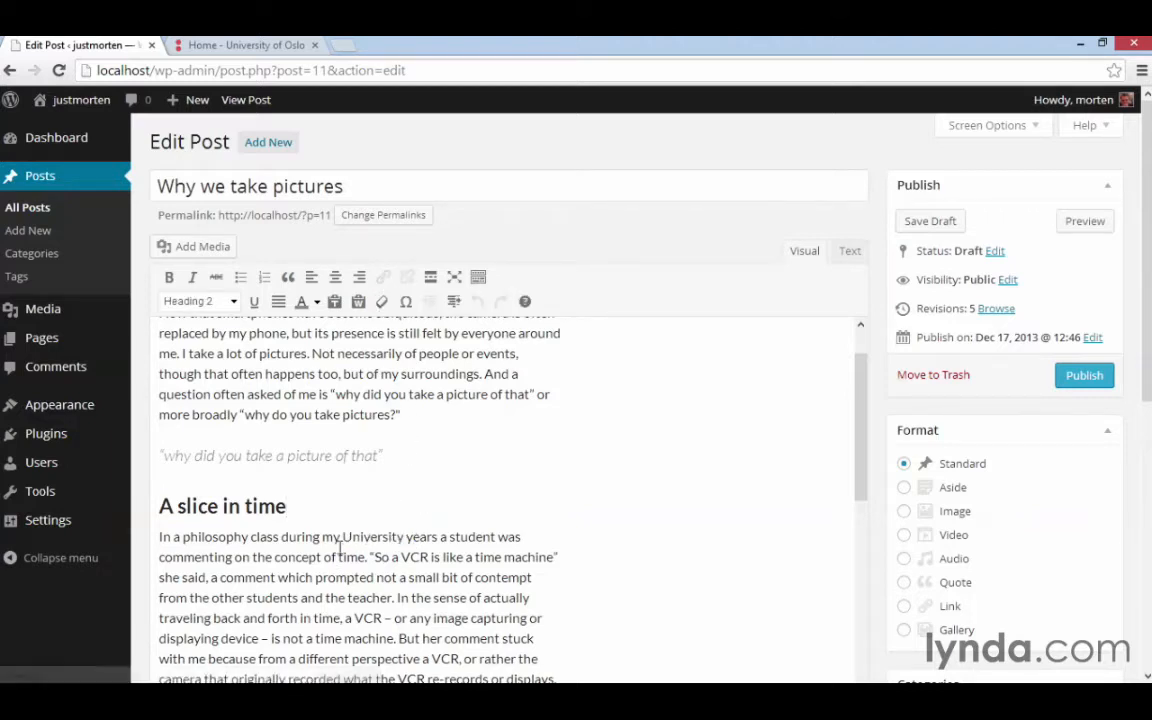
{"action": "left_click_drag", "start_coordinate": [343, 537], "coordinate": [404, 538]}
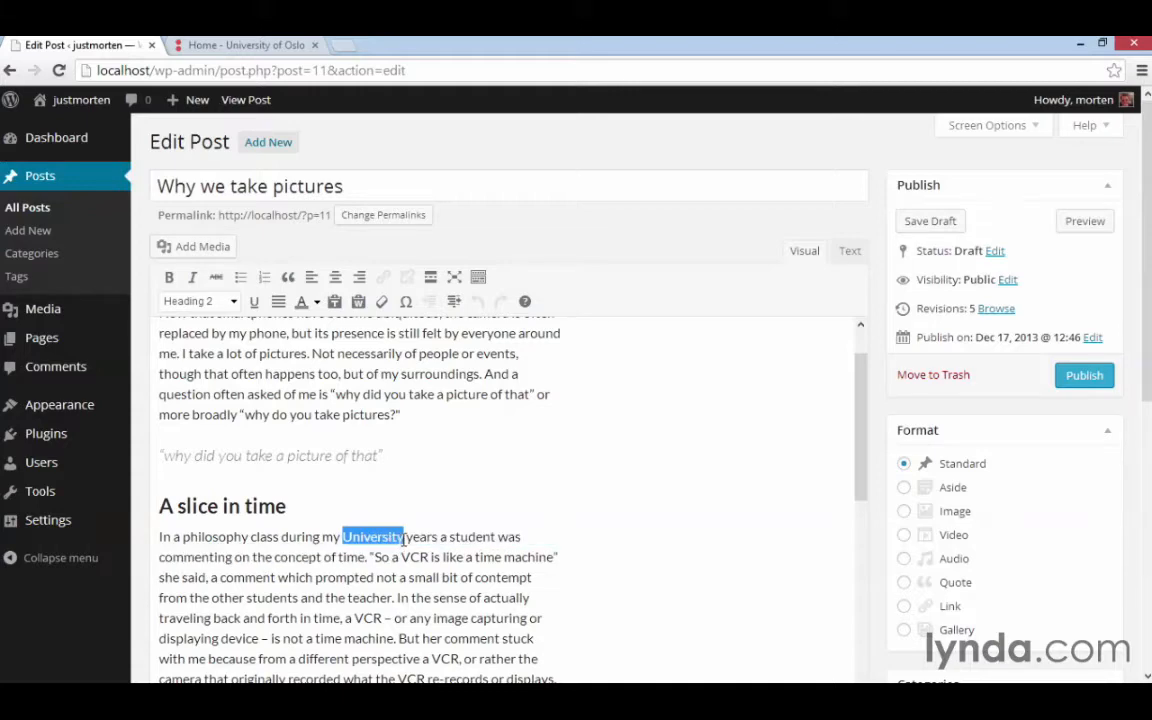
{"action": "left_click", "coordinate": [383, 278]}
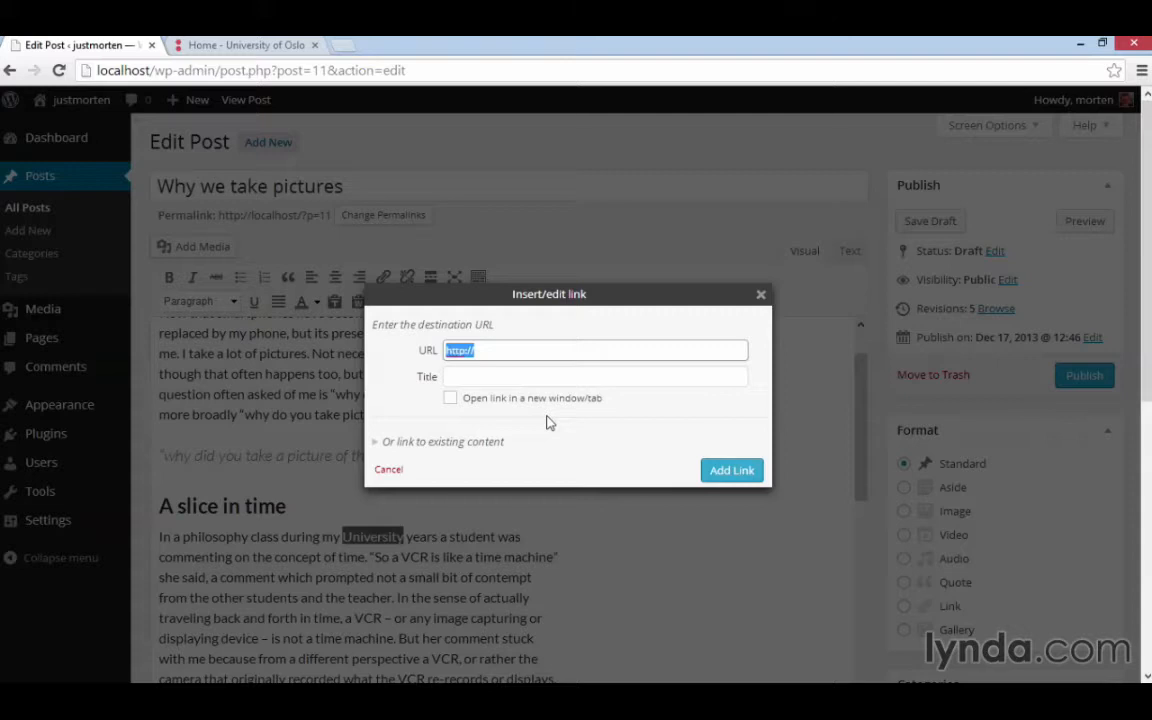
{"action": "key", "text": "ctrl+v"}
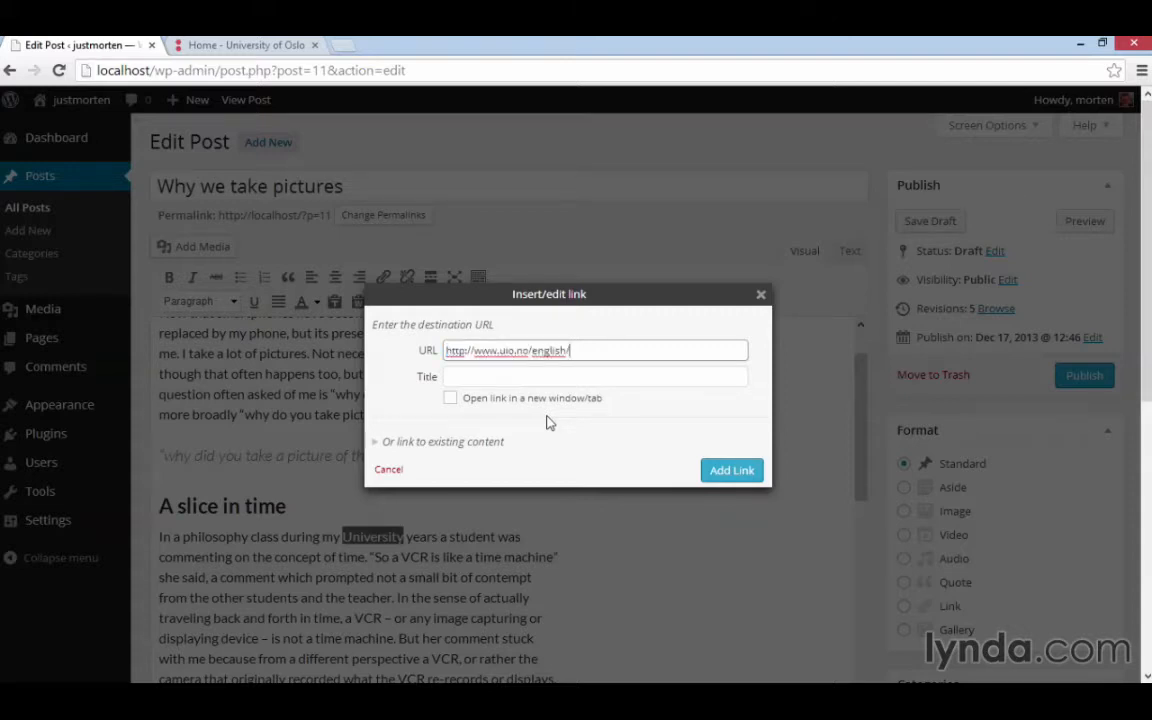
{"action": "left_click", "coordinate": [527, 378]}
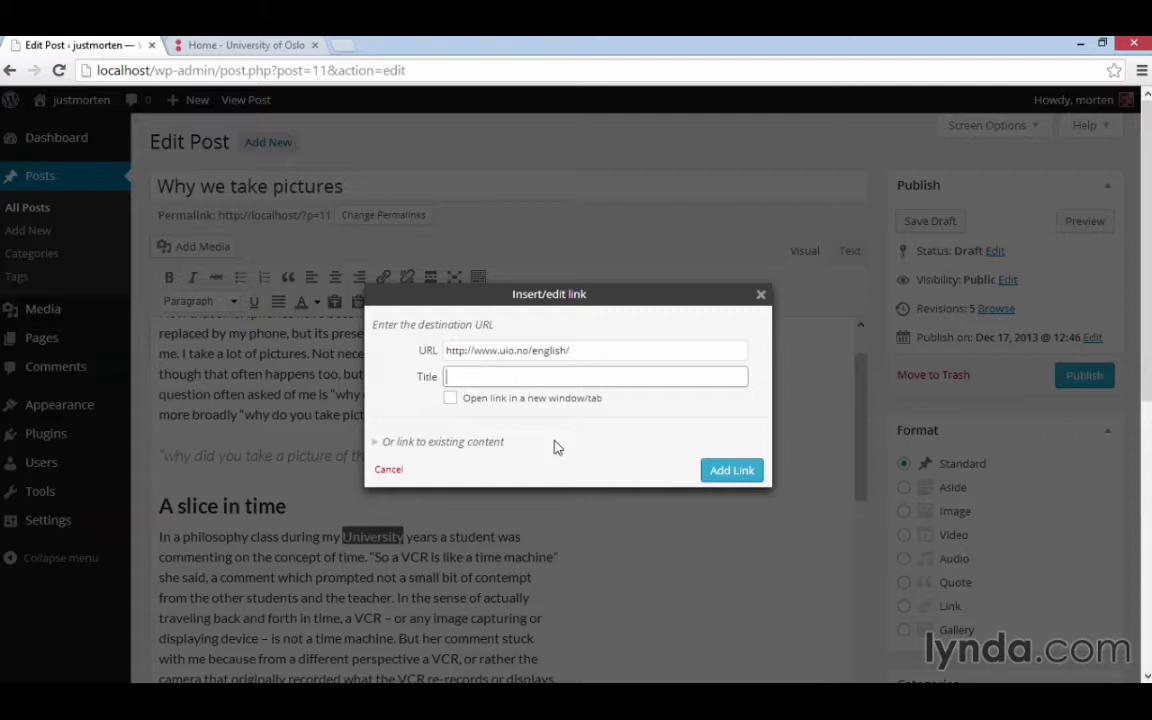
{"action": "type", "text": "The English version of the website fo"}
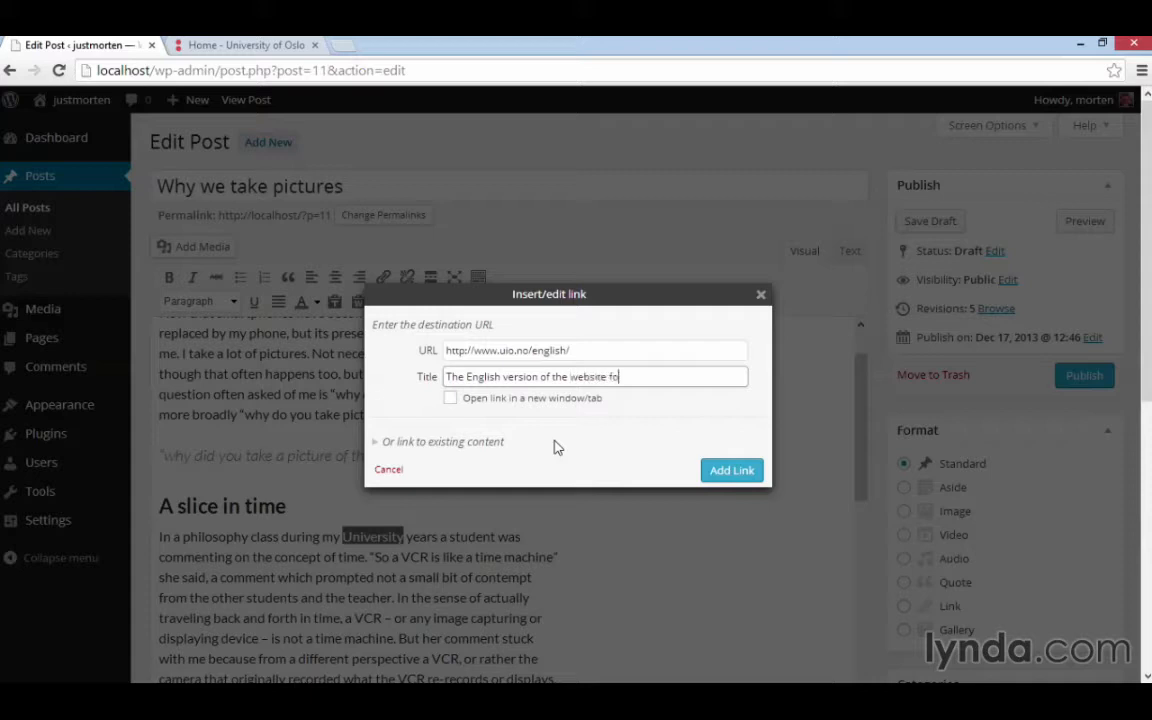
{"action": "type", "text": "r the University of Oslo"}
{"action": "left_click", "coordinate": [727, 471]}
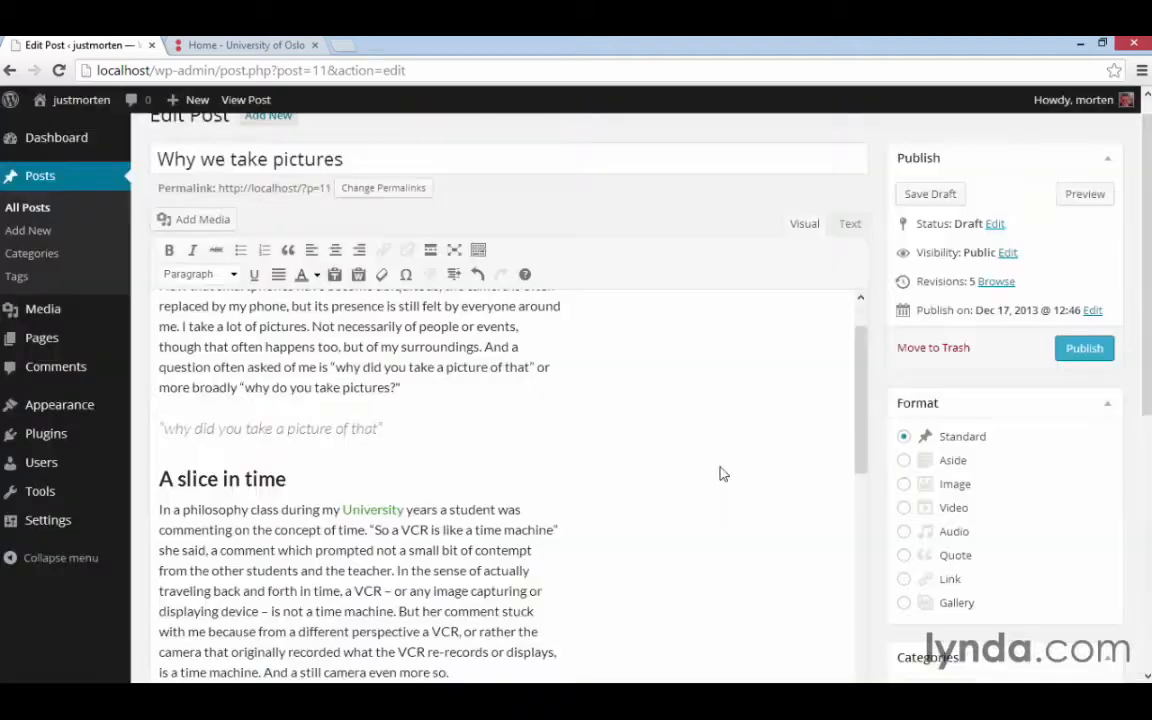
Step: Save the draft and preview the post down to the "A slice in time" section
{"action": "left_click", "coordinate": [957, 198]}
{"action": "left_click", "coordinate": [1076, 272]}
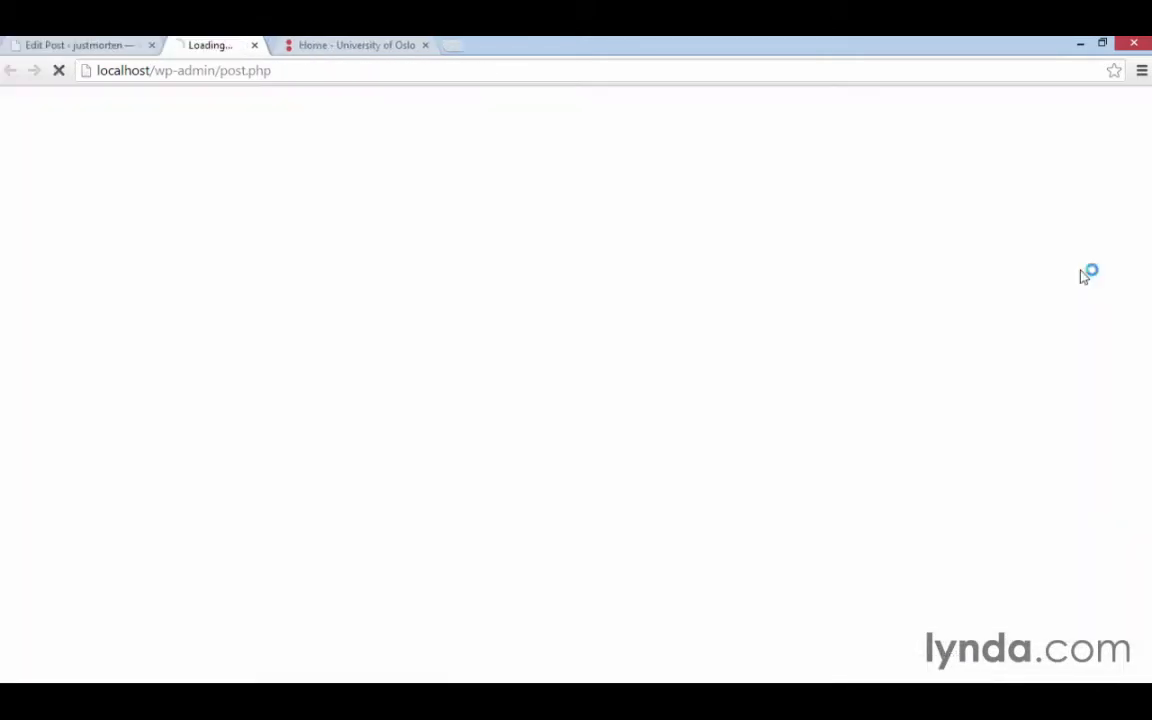
{"action": "scroll", "coordinate": [395, 264], "scroll_direction": "down", "scroll_amount": 2}
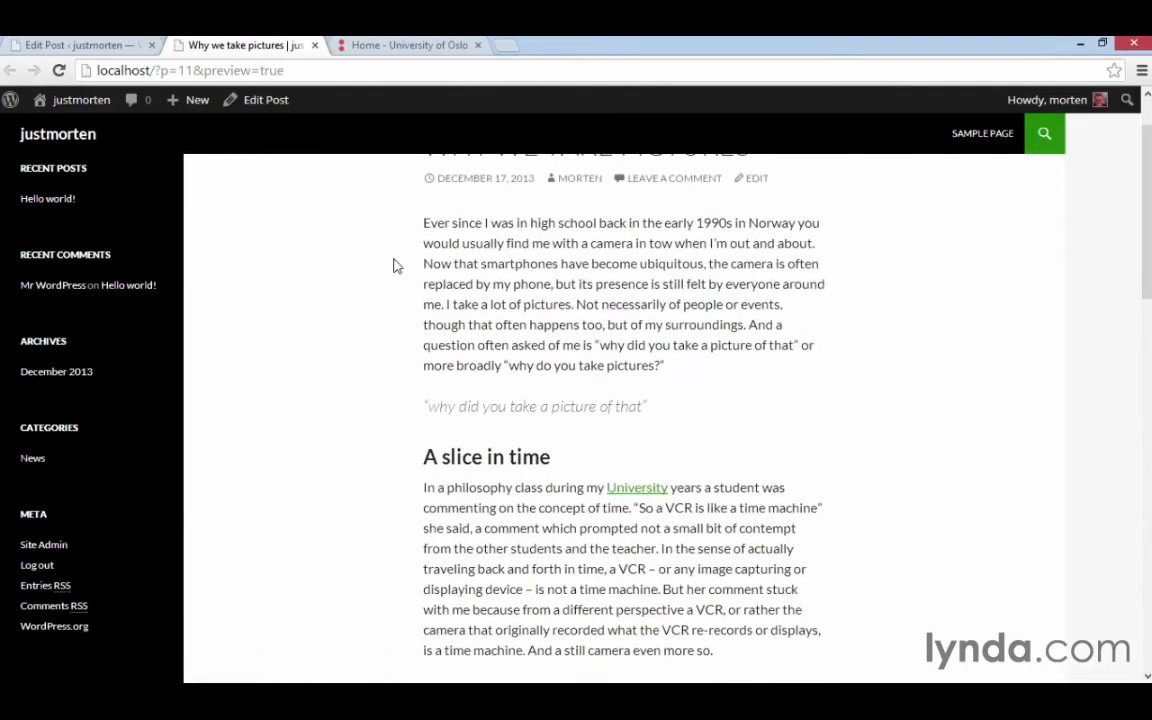
{"action": "scroll", "coordinate": [395, 268], "scroll_direction": "down", "scroll_amount": 1}
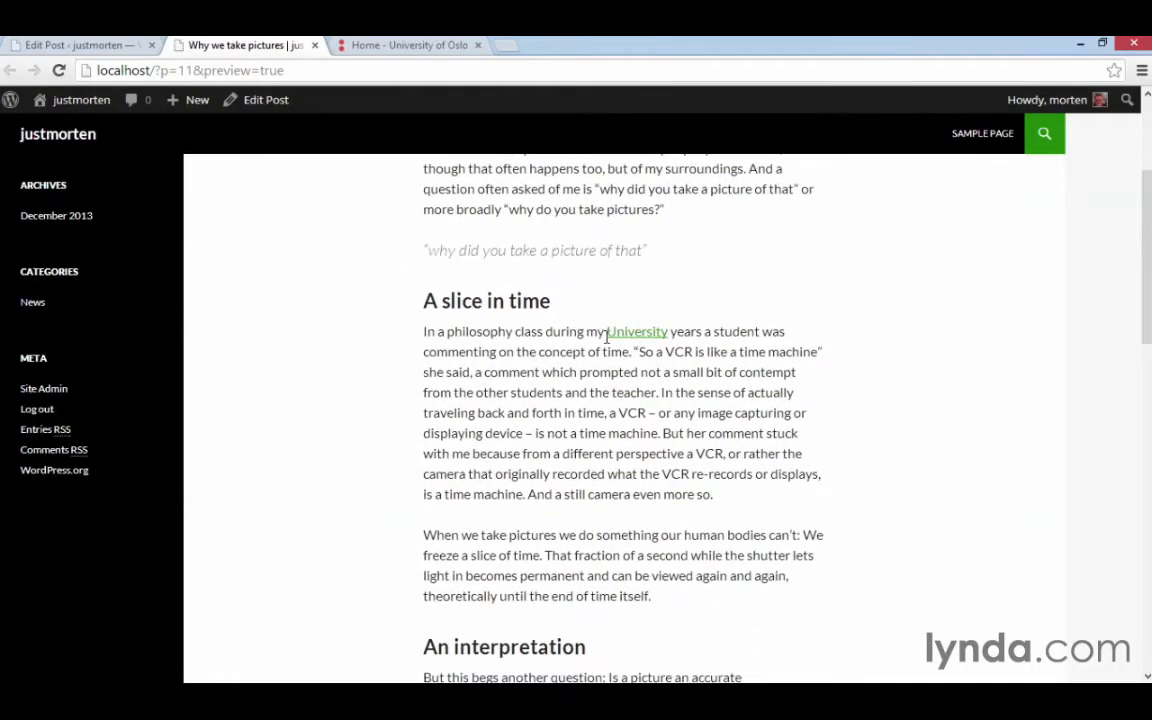
Step: Check the "University" link's title in the preview, follow the link and return to the preview
{"action": "mouse_move", "coordinate": [637, 341]}
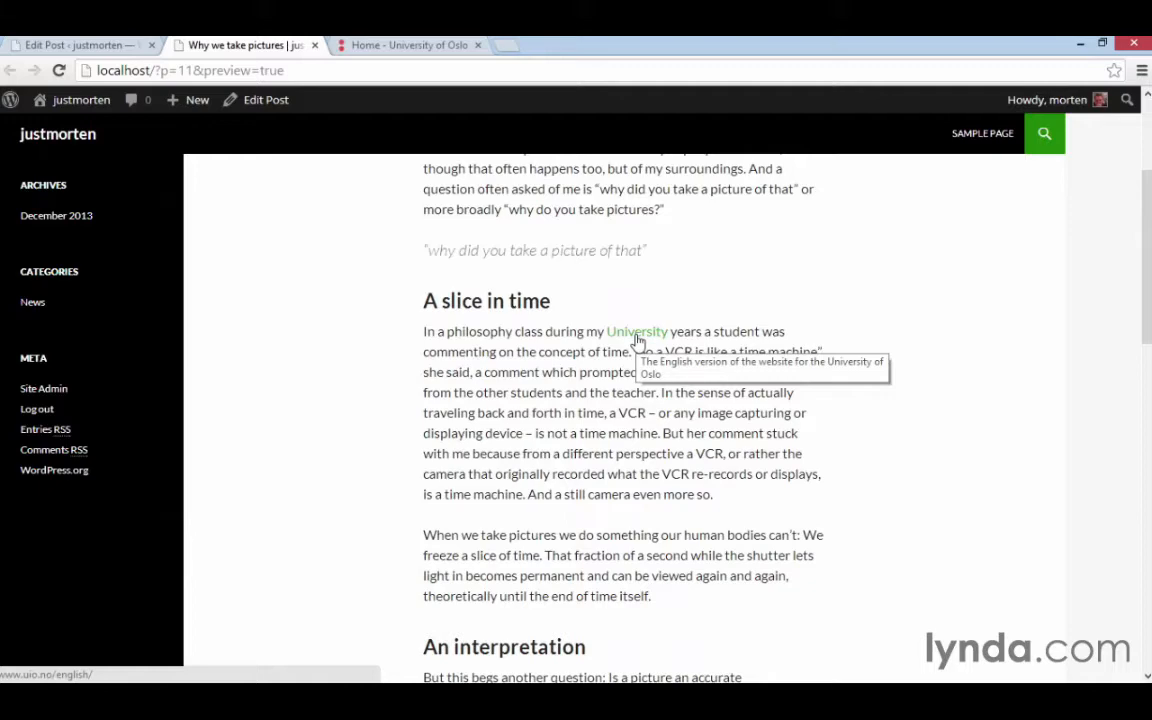
{"action": "left_click", "coordinate": [637, 341]}
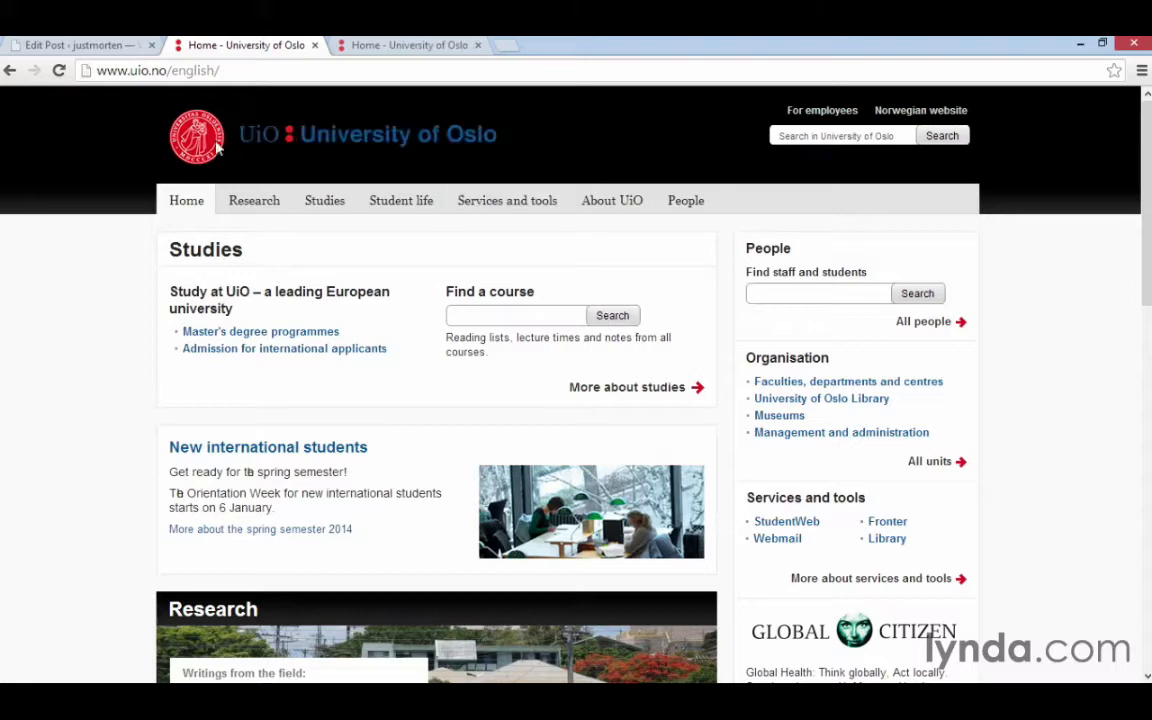
{"action": "left_click", "coordinate": [9, 70]}
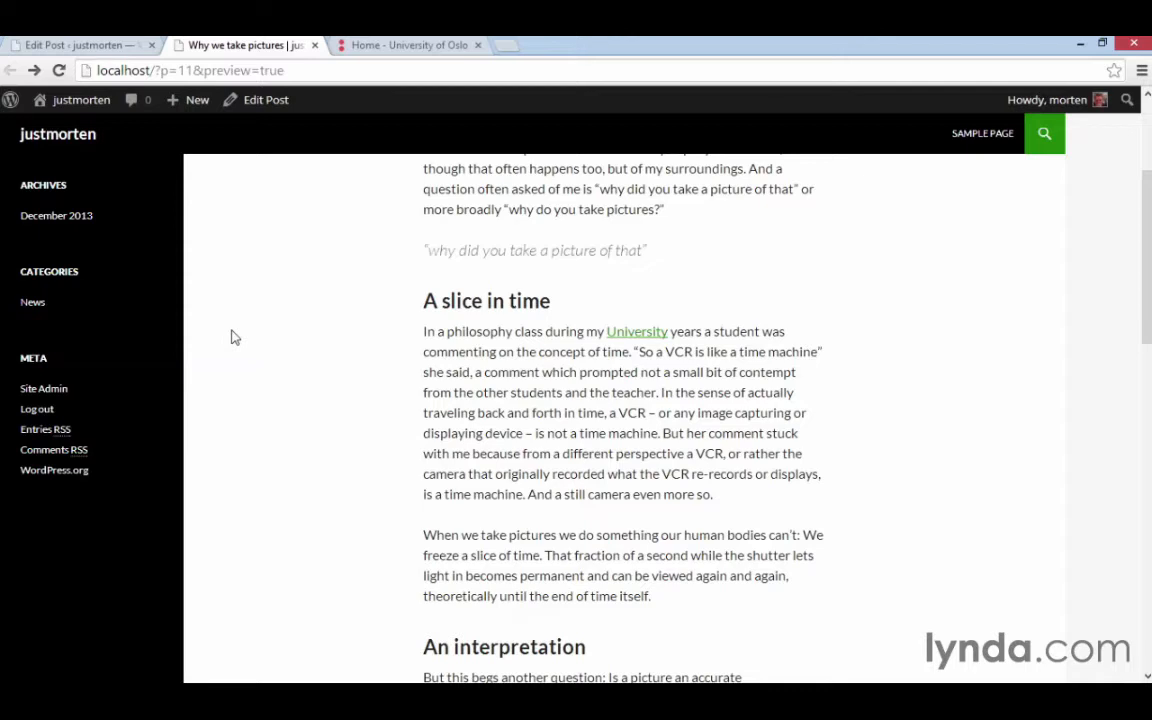
Step: Return to the post editor and set the "University" link under "A slice in time" to open in a new window/tab
{"action": "left_click", "coordinate": [75, 45]}
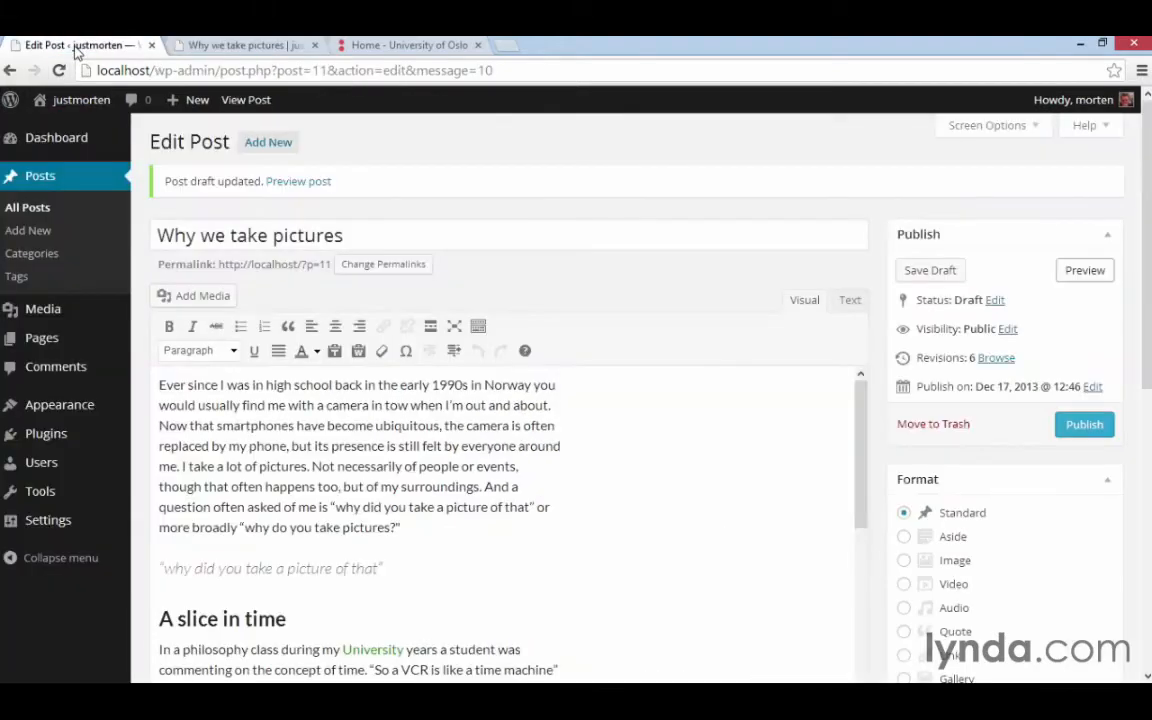
{"action": "scroll", "coordinate": [522, 481], "scroll_direction": "down", "scroll_amount": 1}
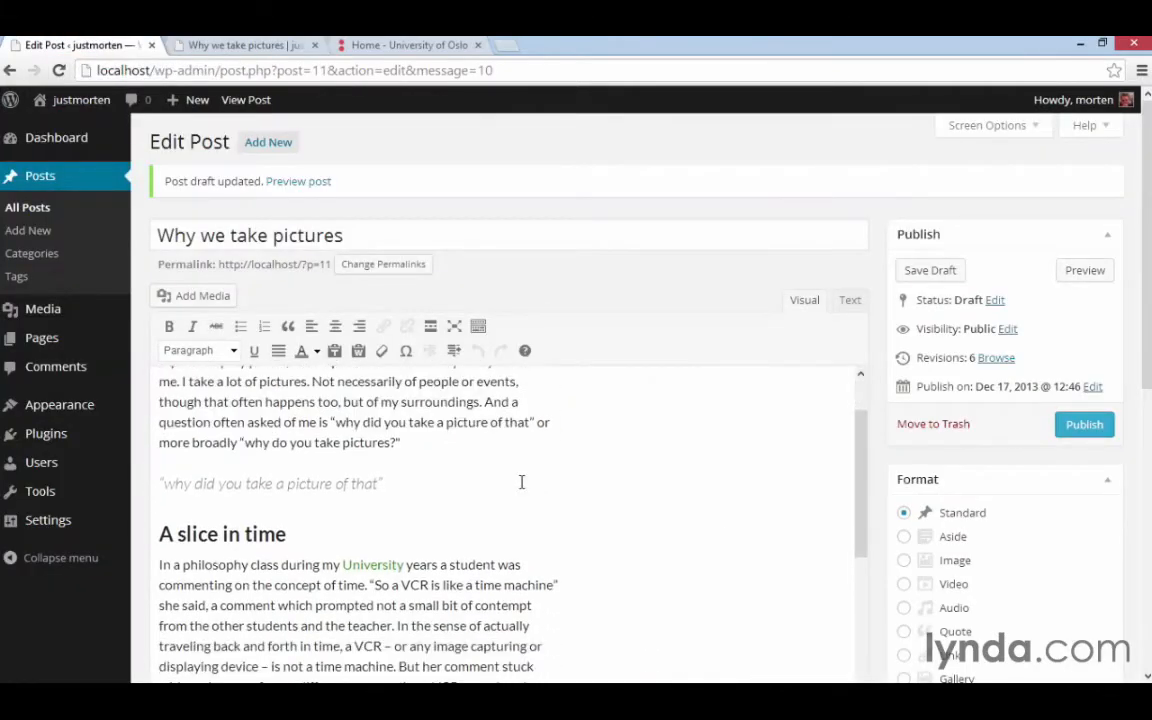
{"action": "left_click", "coordinate": [369, 567]}
{"action": "scroll", "coordinate": [386, 510], "scroll_direction": "down", "scroll_amount": 1}
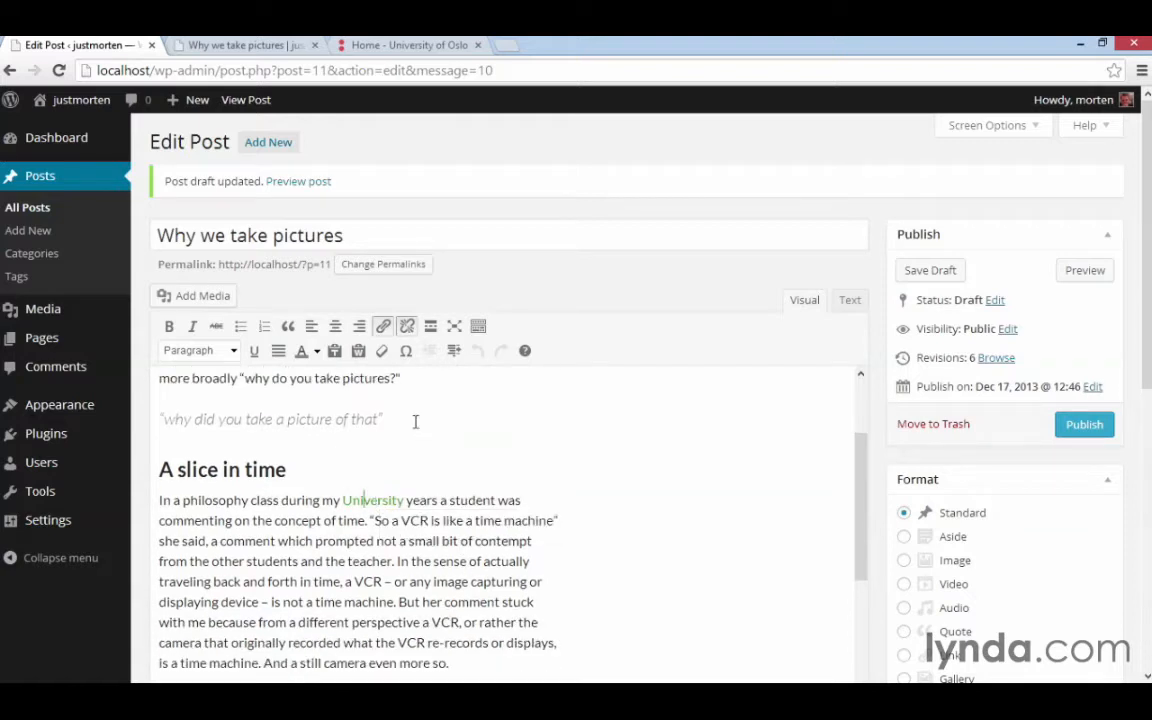
{"action": "left_click", "coordinate": [383, 328]}
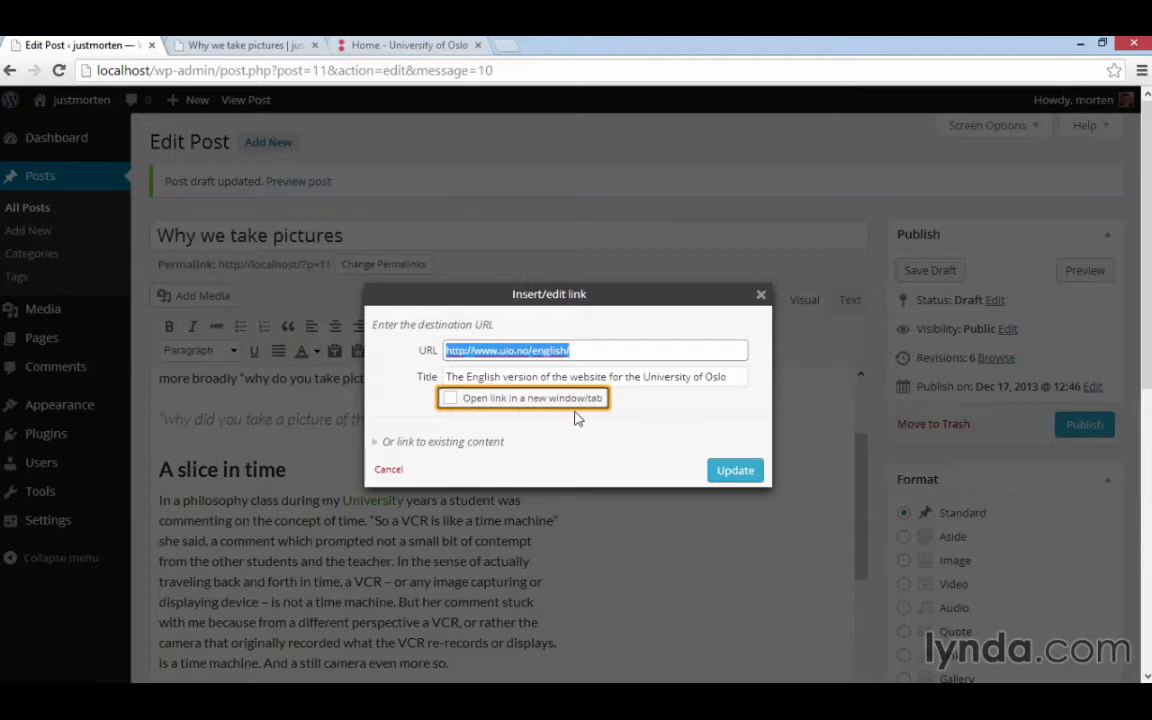
{"action": "left_click", "coordinate": [450, 400]}
{"action": "left_click", "coordinate": [726, 474]}
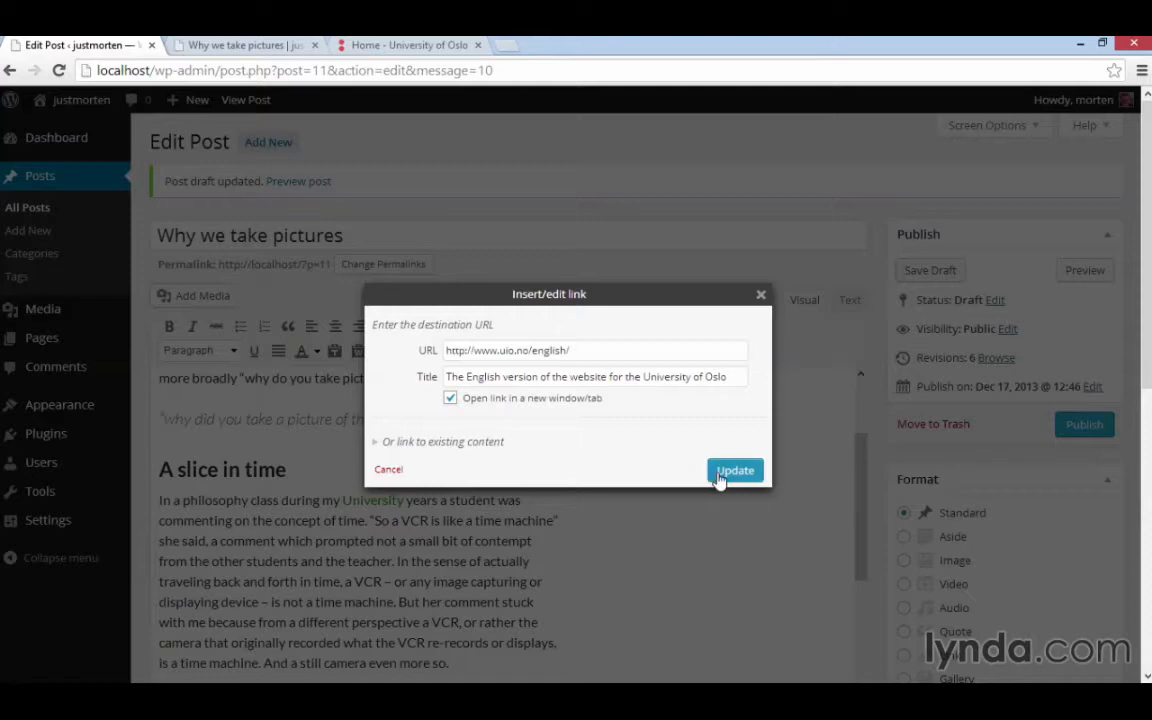
Step: Save the draft and preview the post around the updated "University" link
{"action": "left_click", "coordinate": [923, 271]}
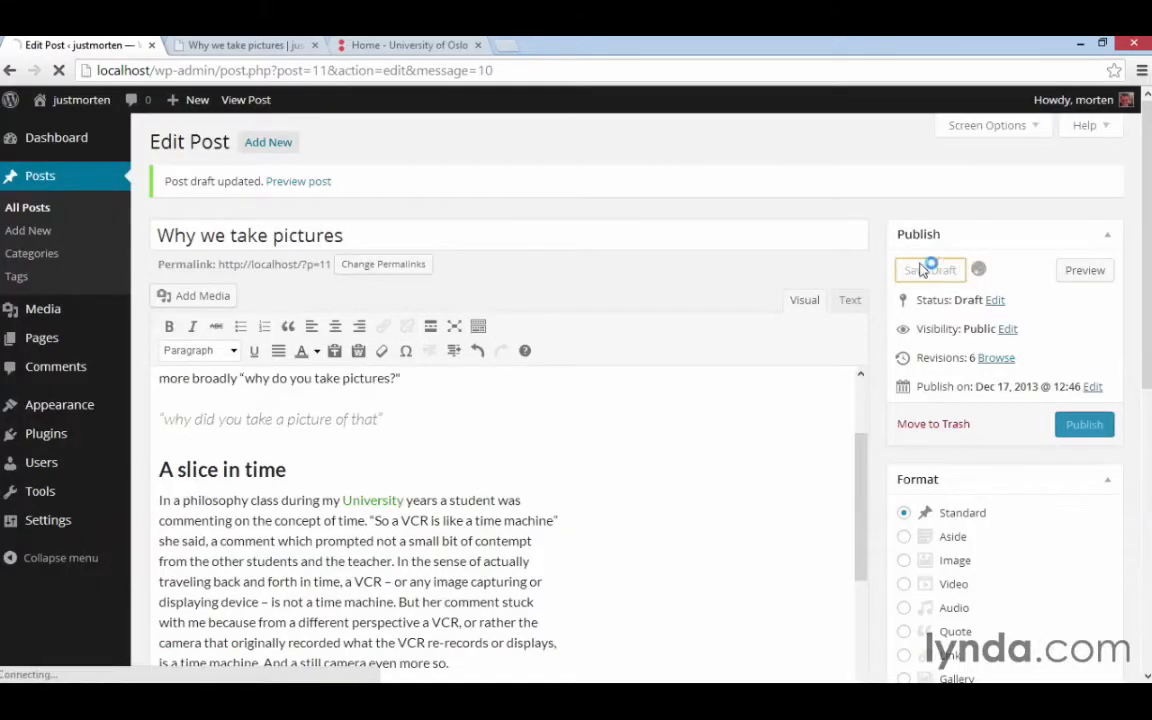
{"action": "left_click", "coordinate": [1086, 272]}
{"action": "scroll", "coordinate": [672, 395], "scroll_direction": "down", "scroll_amount": 3}
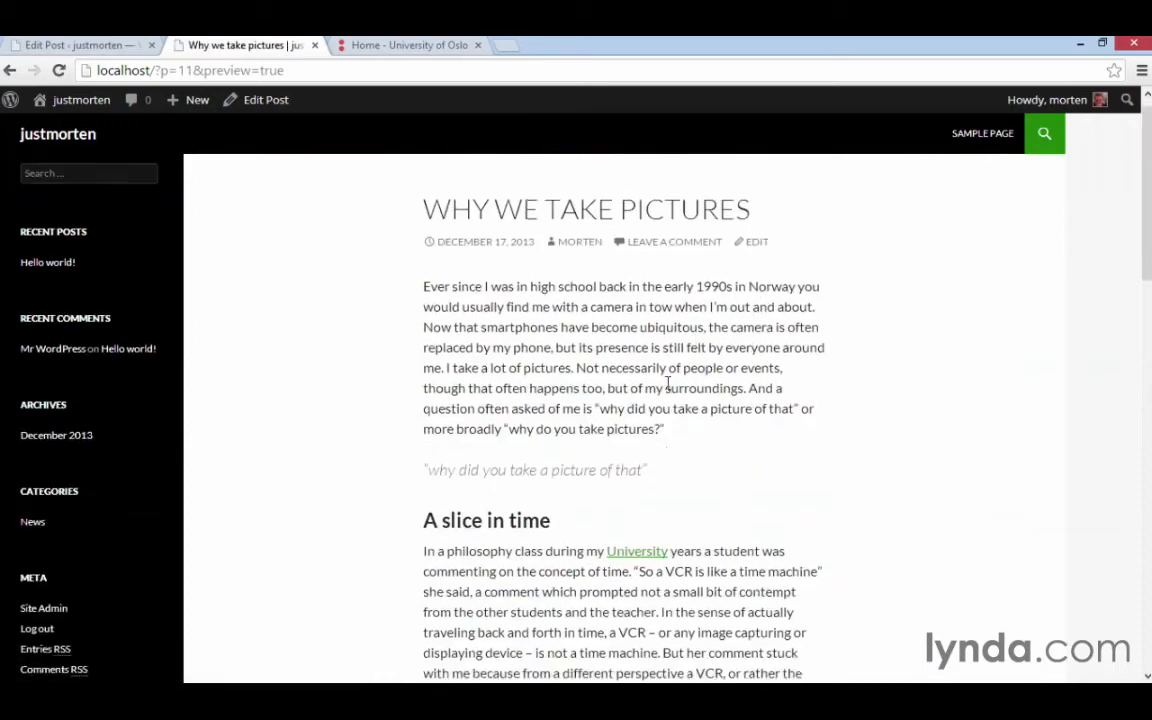
Step: Follow the "University" link to check that it opens separately from the preview, and close both University of Oslo tabs
{"action": "left_click", "coordinate": [647, 447]}
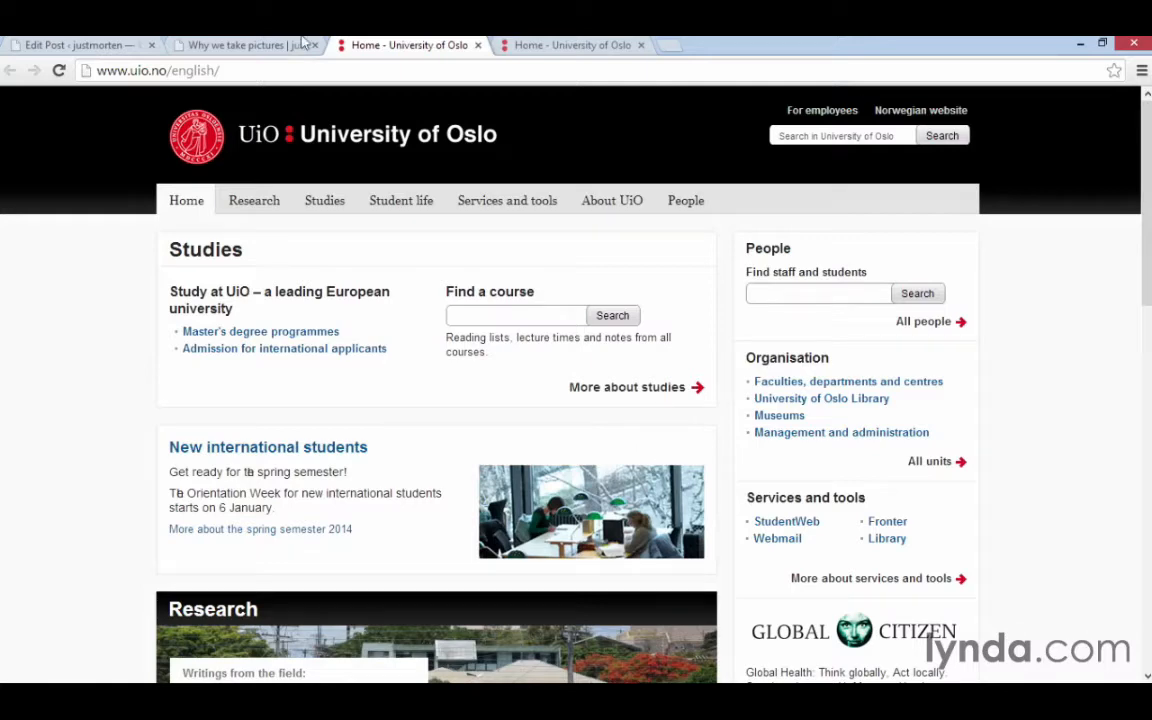
{"action": "left_click", "coordinate": [250, 47]}
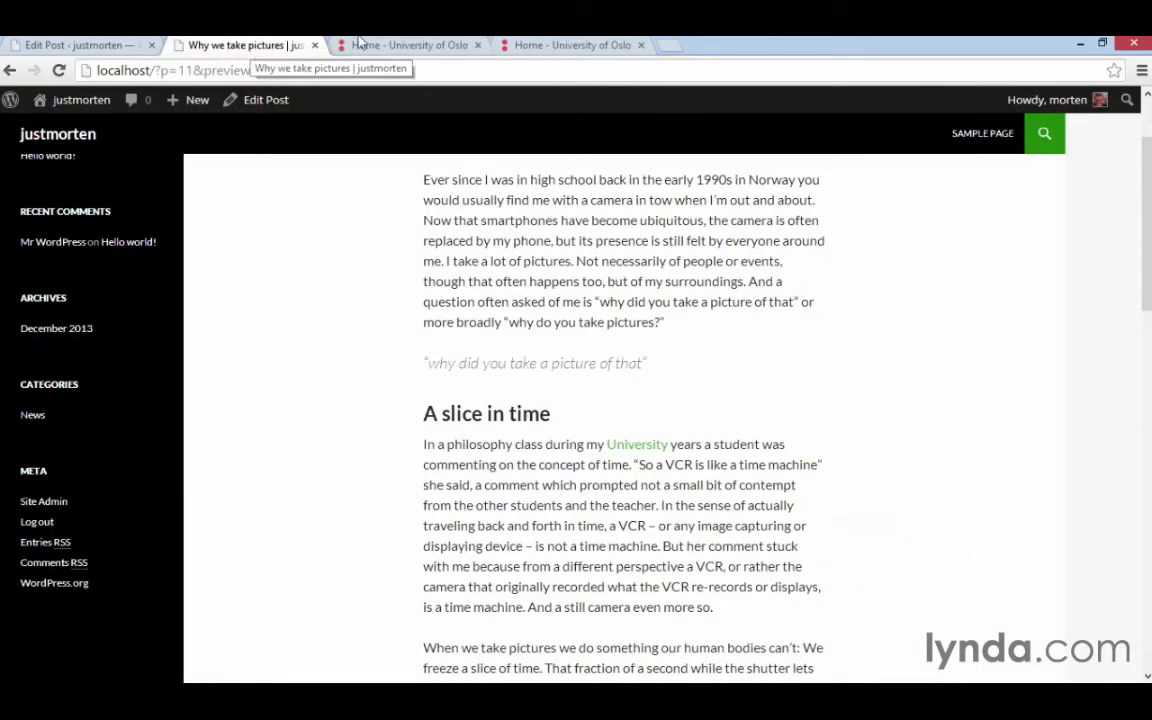
{"action": "left_click", "coordinate": [386, 47]}
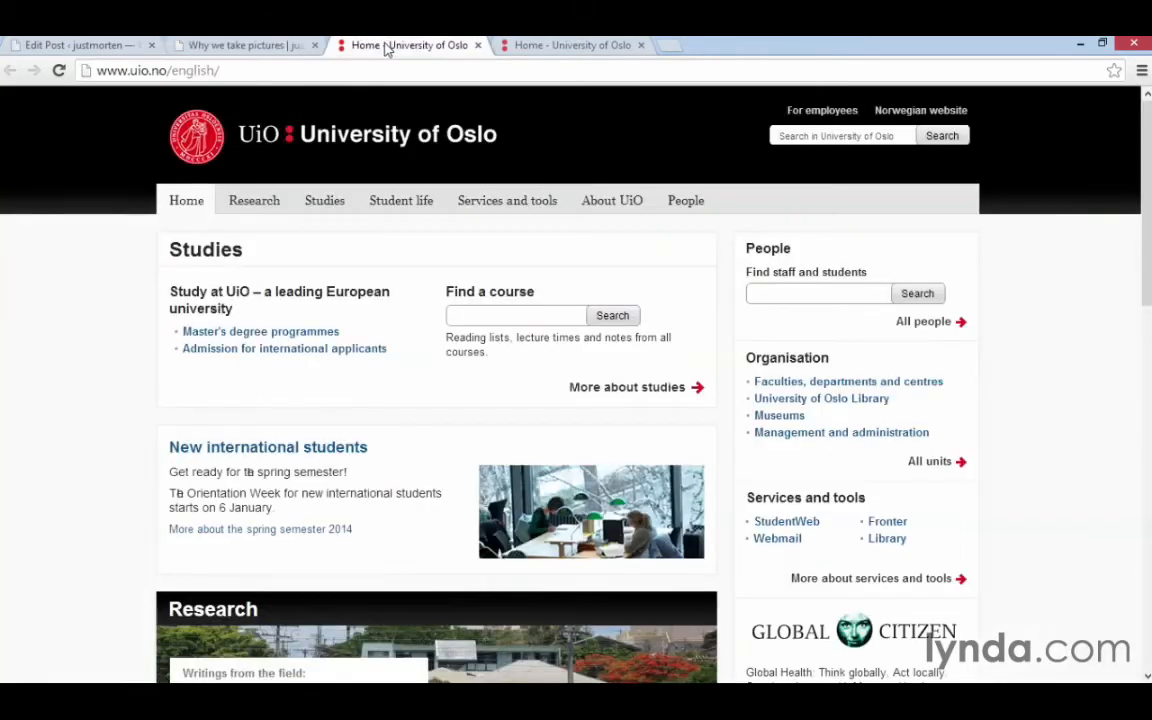
{"action": "left_click", "coordinate": [477, 46]}
{"action": "left_click", "coordinate": [477, 46]}
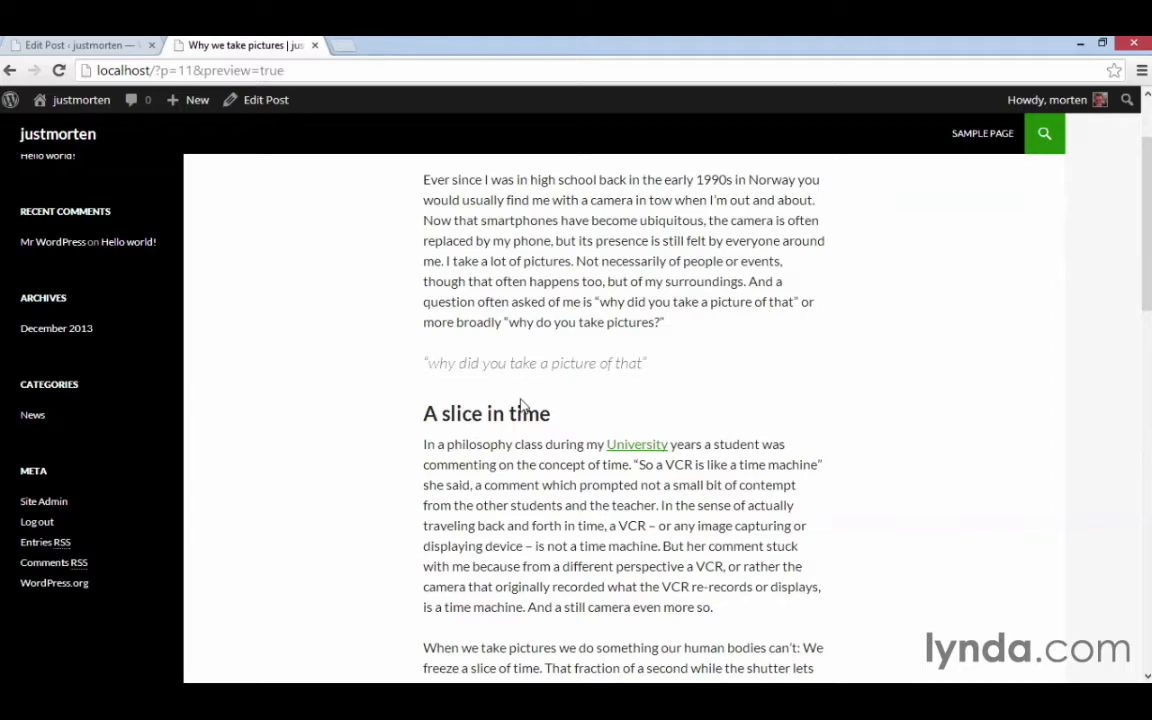
Step: Return to the post editor and remove the link from the word "University" under "A slice in time"
{"action": "left_click", "coordinate": [117, 45]}
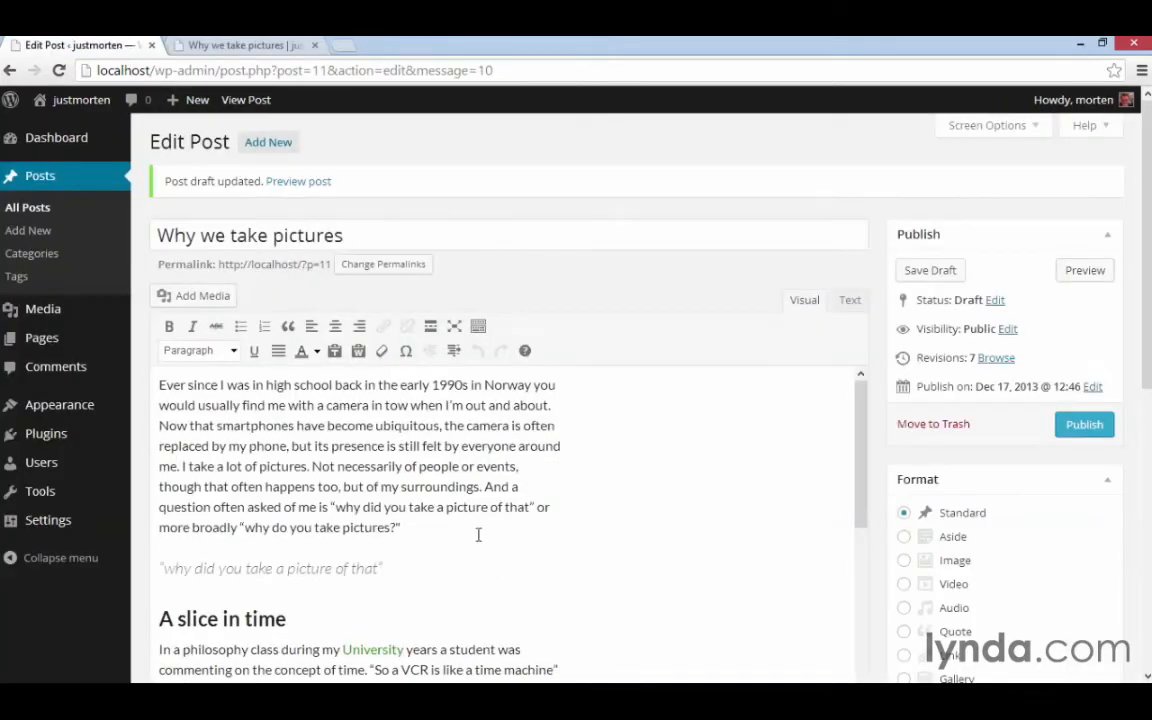
{"action": "scroll", "coordinate": [418, 527], "scroll_direction": "down", "scroll_amount": 3}
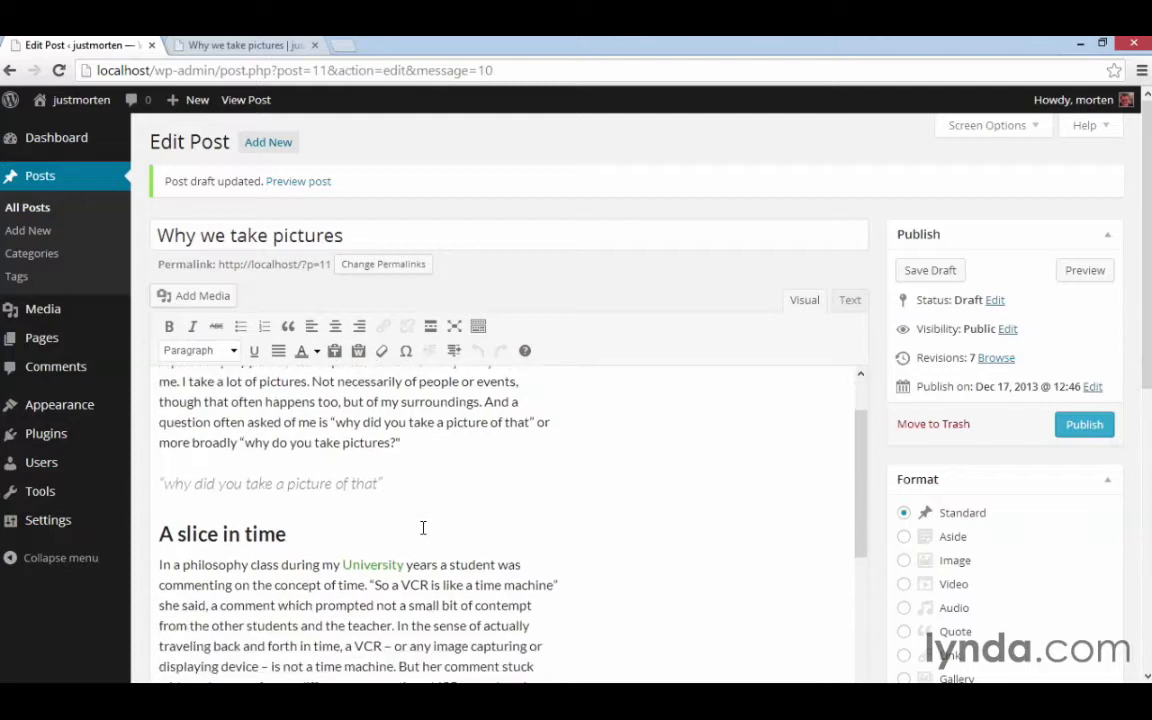
{"action": "left_click", "coordinate": [363, 541]}
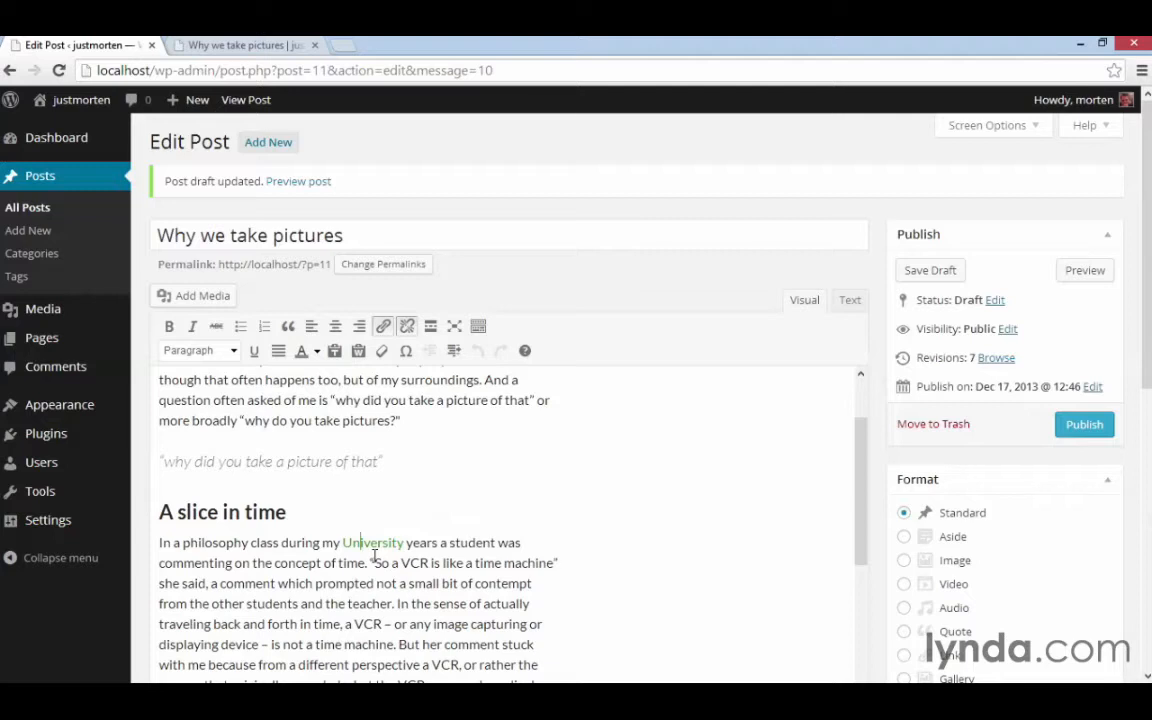
{"action": "left_click", "coordinate": [407, 328]}
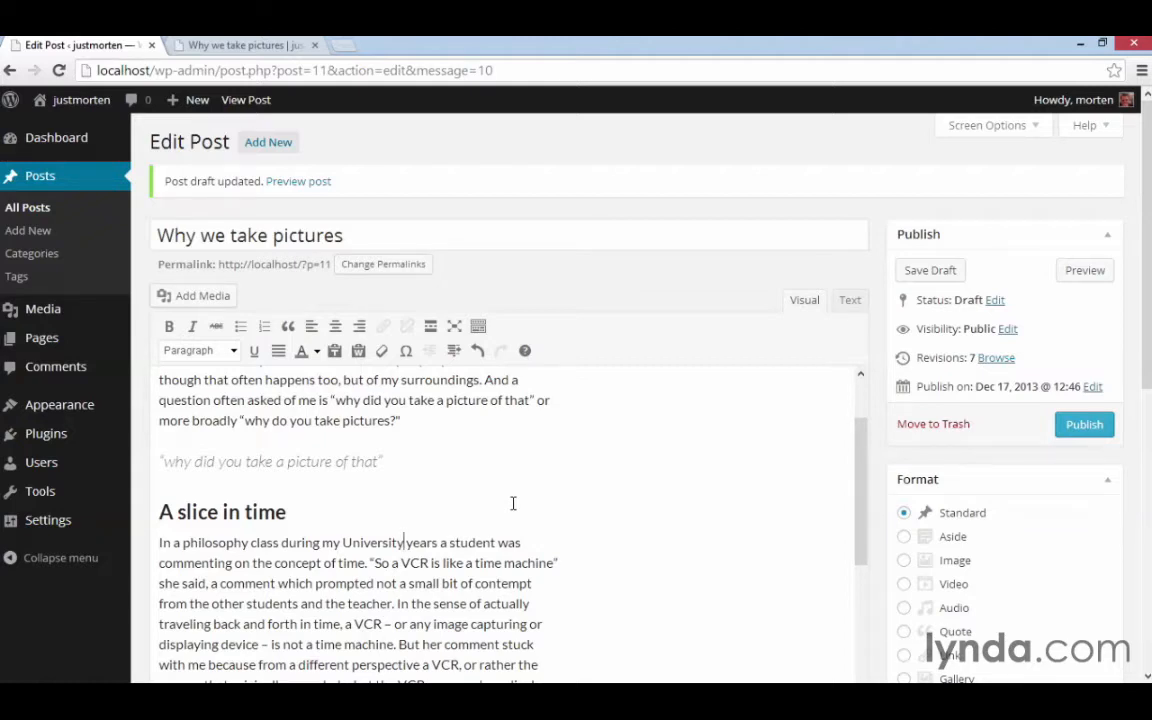
Step: Link the word "University" to the site's existing "Hello world!" post
{"action": "key", "text": "shift+Left"}
{"action": "key", "text": "shift+Left"}
{"action": "key", "text": "shift+Left"}
{"action": "key", "text": "shift+Left"}
{"action": "key", "text": "shift+Left"}
{"action": "key", "text": "shift+Left"}
{"action": "key", "text": "shift+Left"}
{"action": "key", "text": "shift+Left"}
{"action": "key", "text": "shift+Left"}
{"action": "key", "text": "shift+Left"}
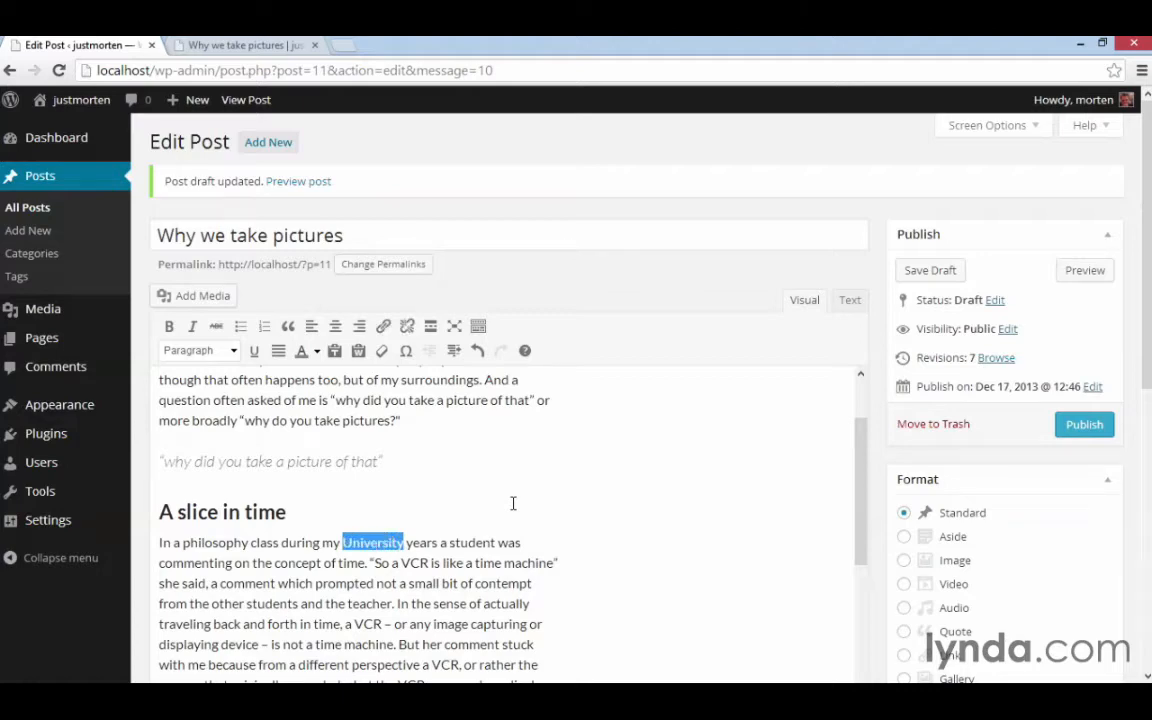
{"action": "left_click", "coordinate": [383, 326]}
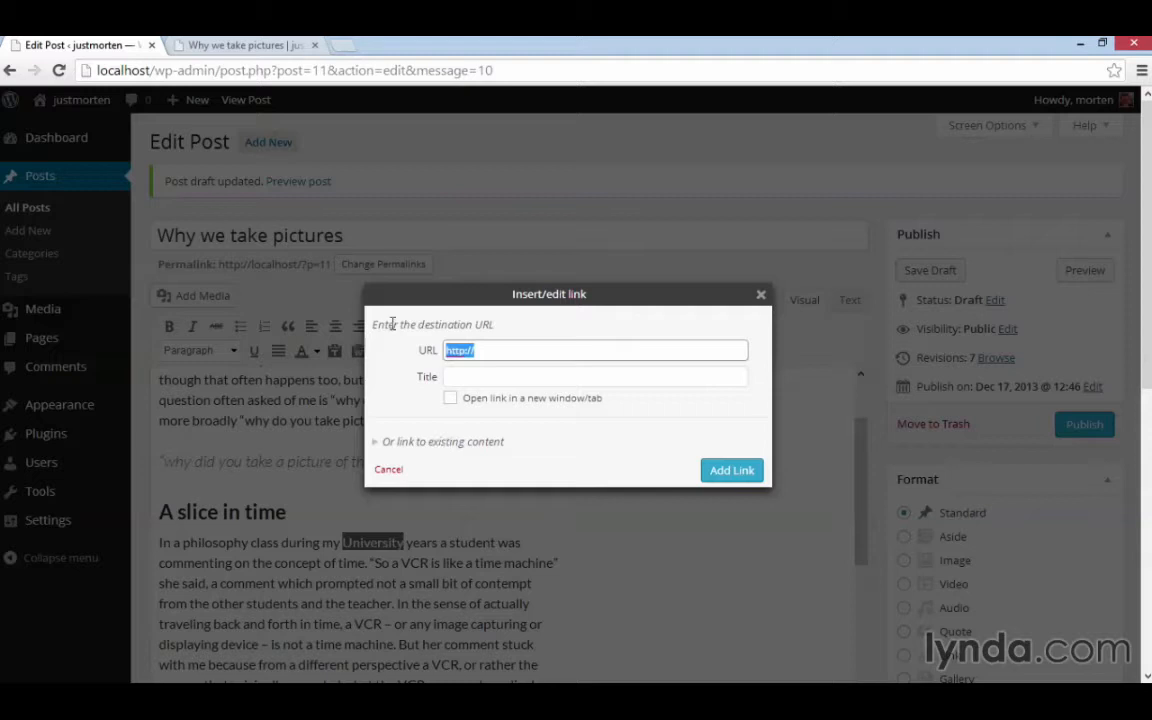
{"action": "left_click", "coordinate": [406, 446]}
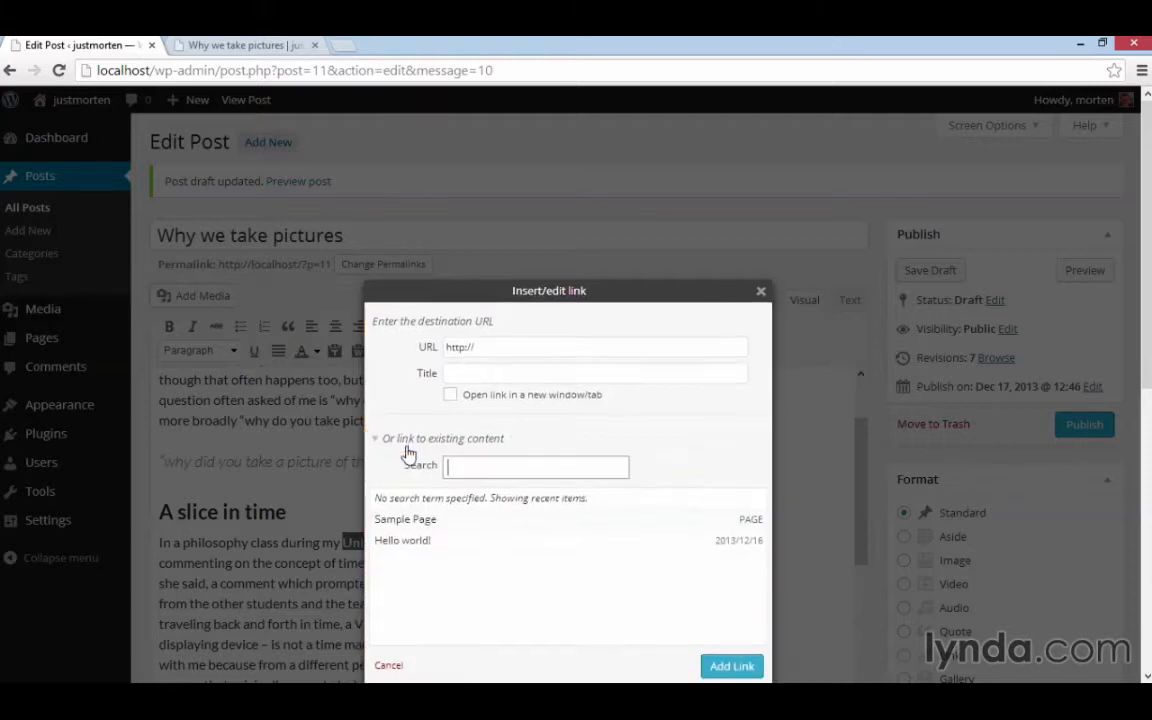
{"action": "scroll", "coordinate": [587, 564], "scroll_direction": "down", "scroll_amount": 1}
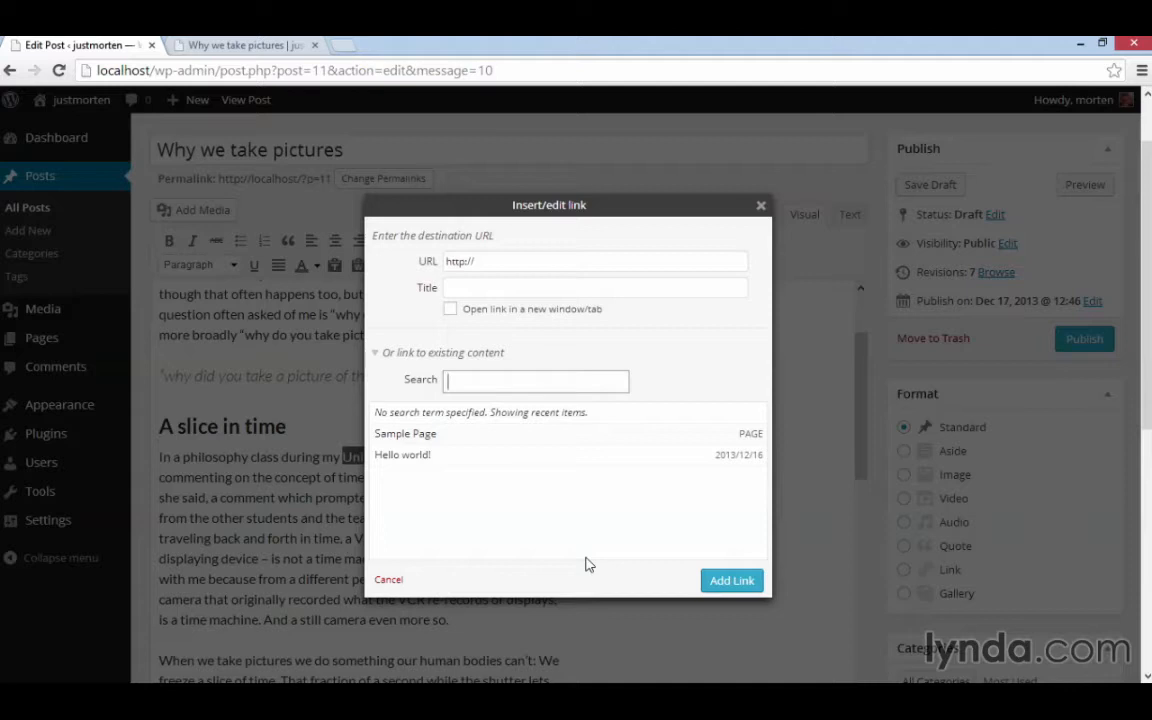
{"action": "left_click", "coordinate": [430, 458]}
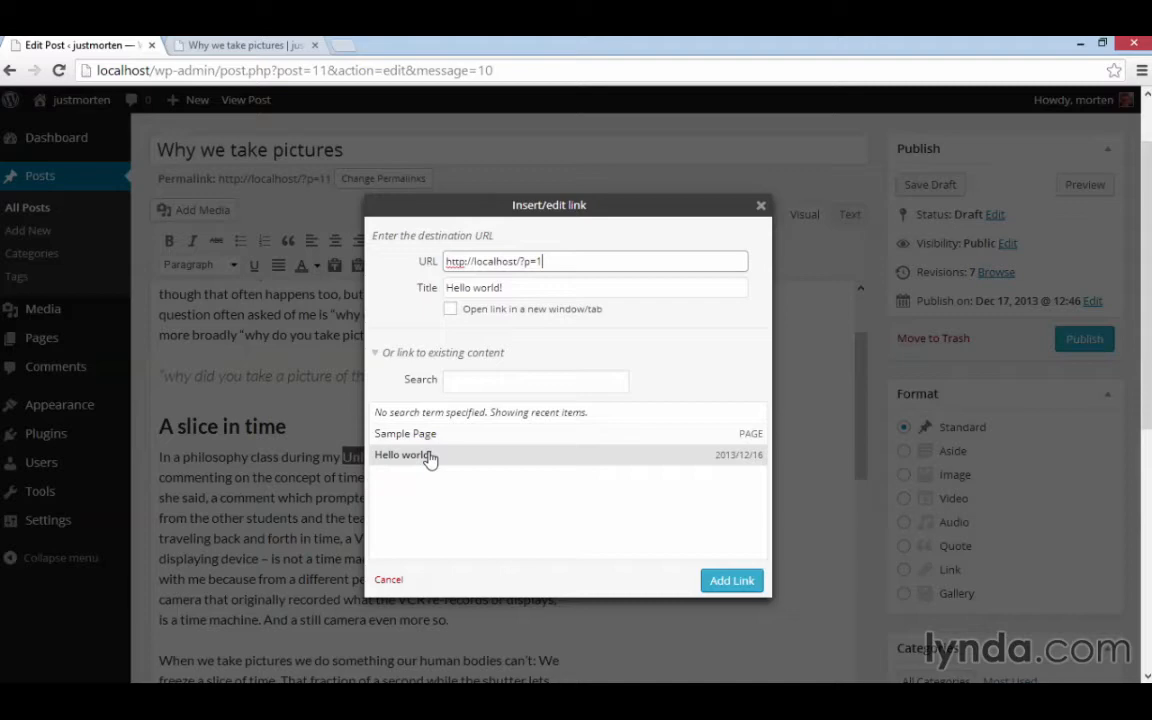
{"action": "left_click", "coordinate": [742, 588]}
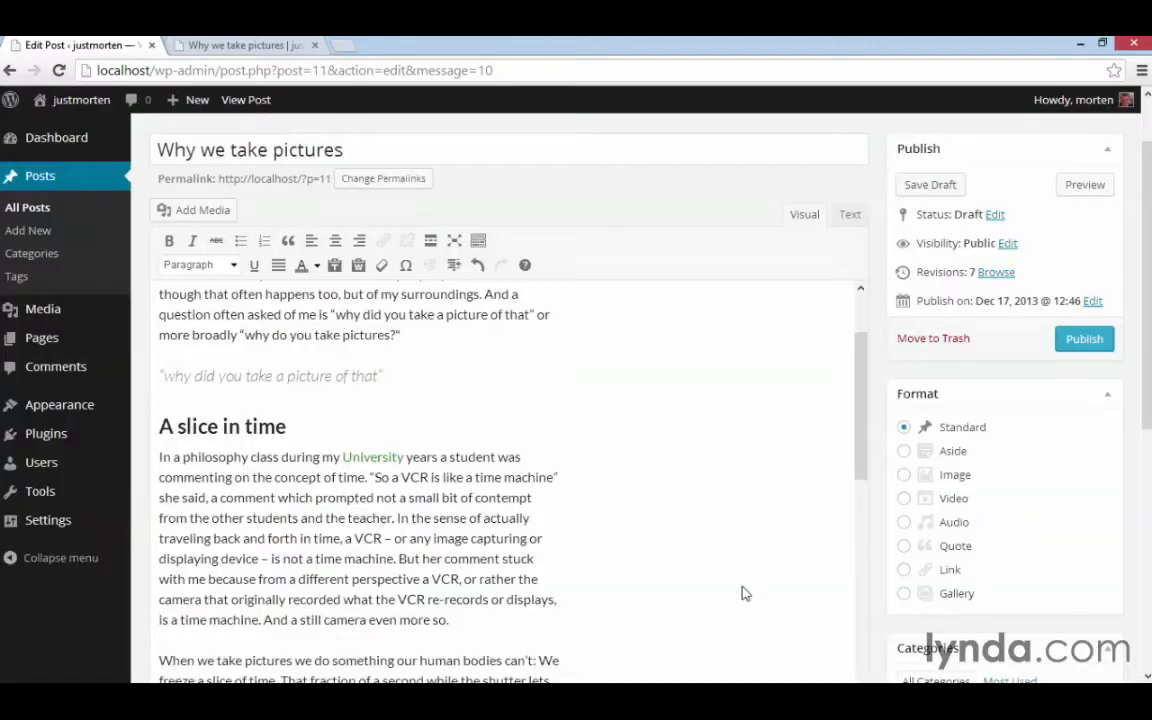
Step: Change the "University" link's target to the site's existing page "Sample Page"
{"action": "left_click", "coordinate": [378, 457]}
{"action": "left_click", "coordinate": [384, 243]}
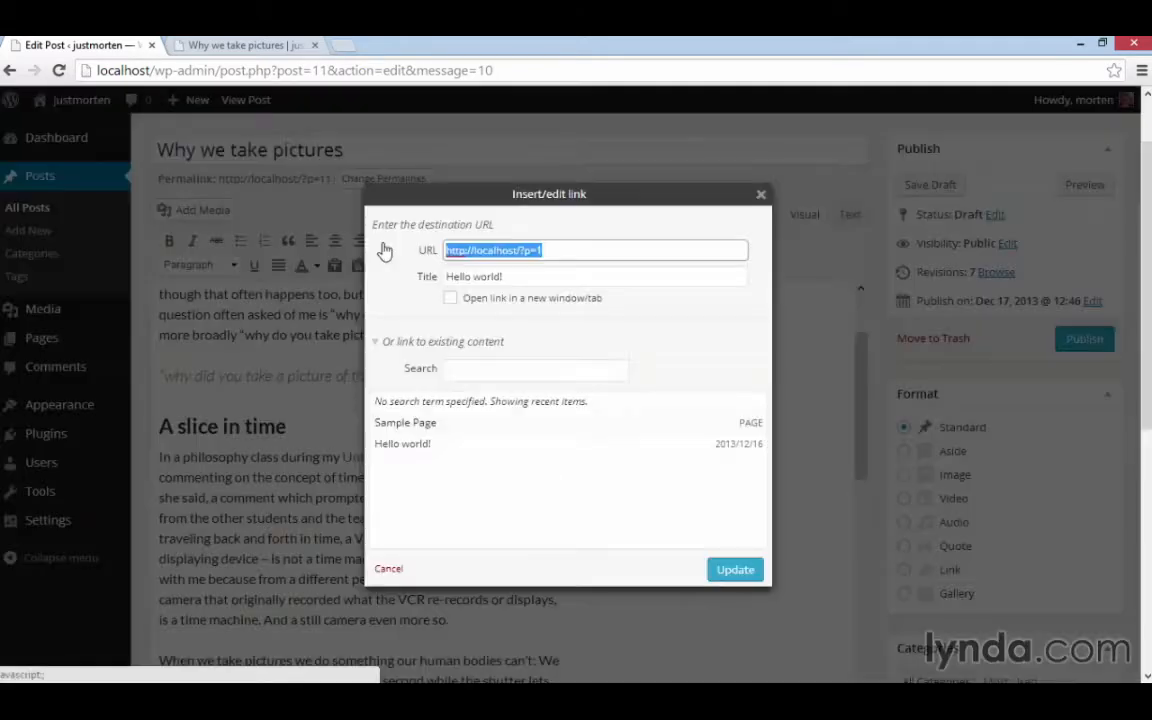
{"action": "left_click", "coordinate": [431, 432]}
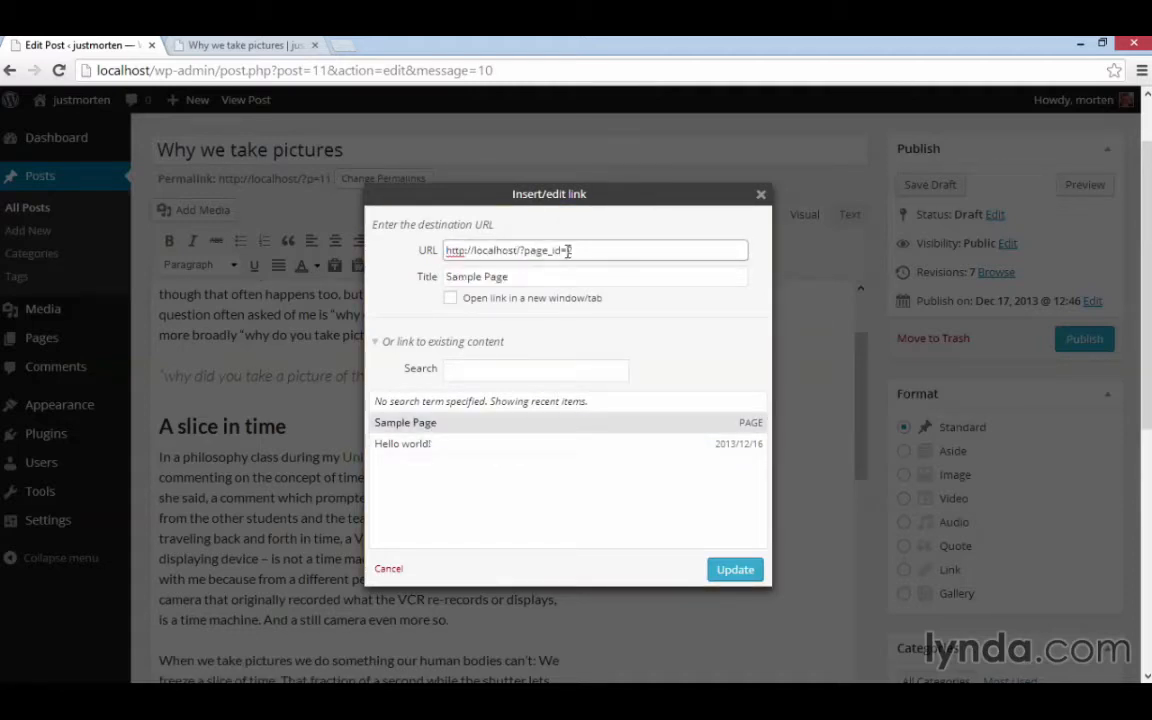
{"action": "left_click", "coordinate": [419, 452]}
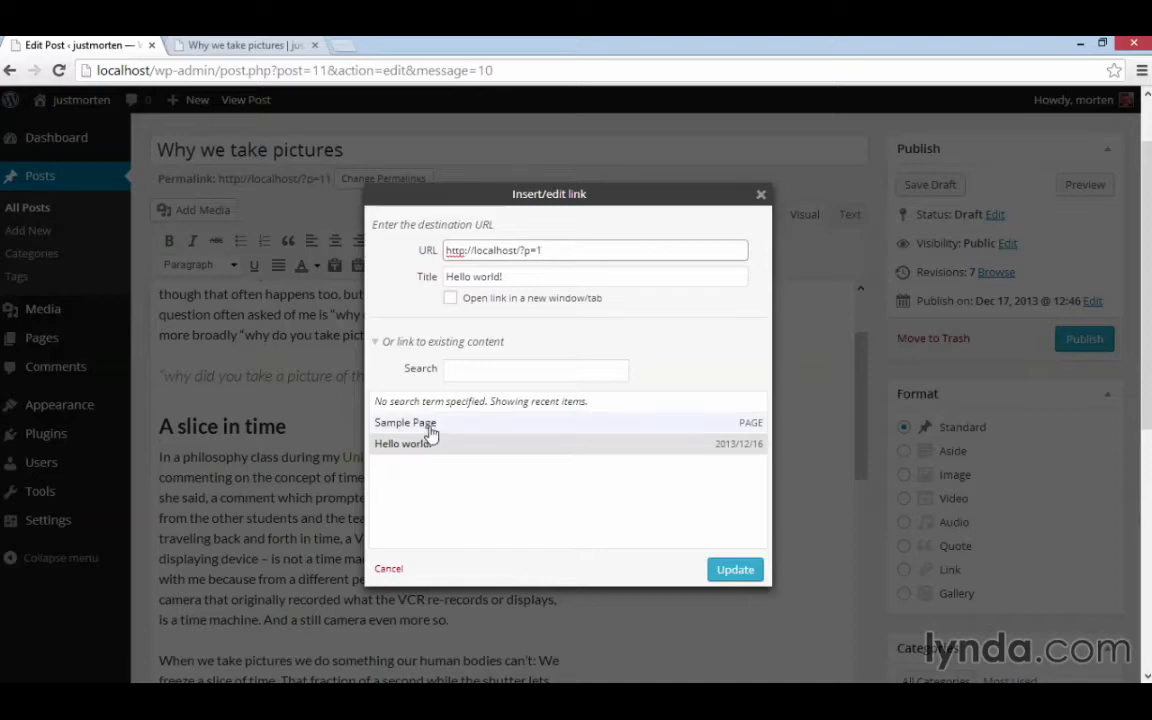
{"action": "left_click", "coordinate": [429, 431]}
{"action": "left_click", "coordinate": [735, 570]}
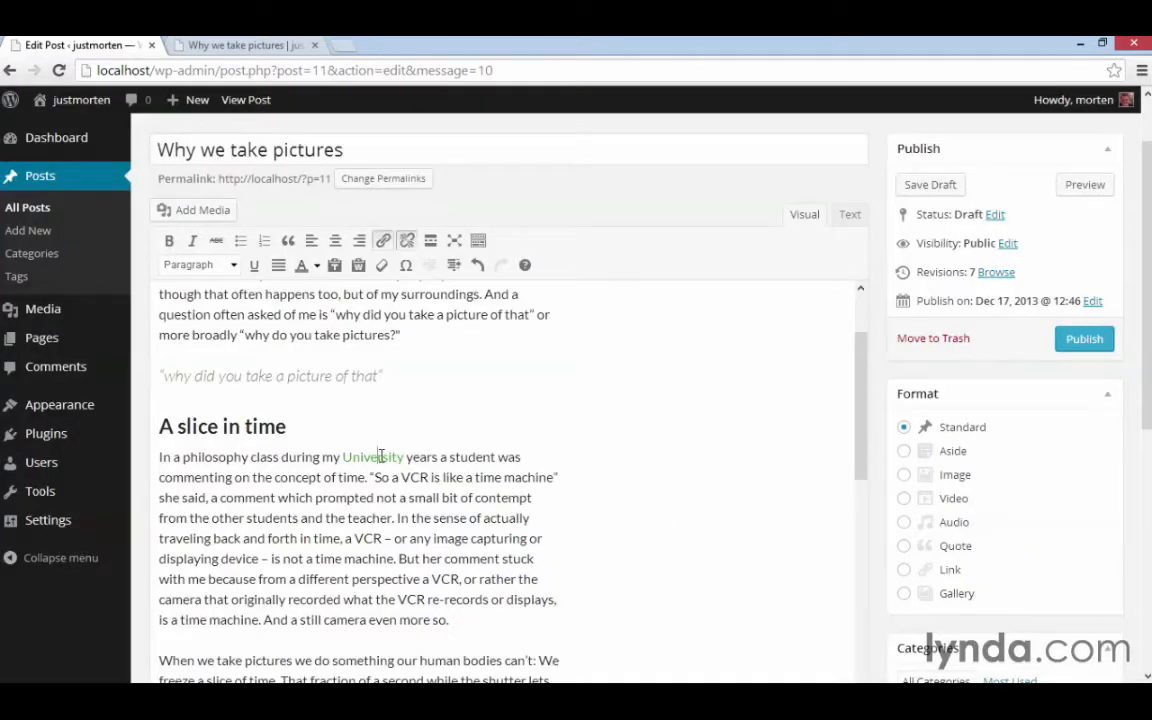
Step: Search the site's existing content for "hello" in the "University" link's settings and leave them without updating the link
{"action": "left_click", "coordinate": [383, 240]}
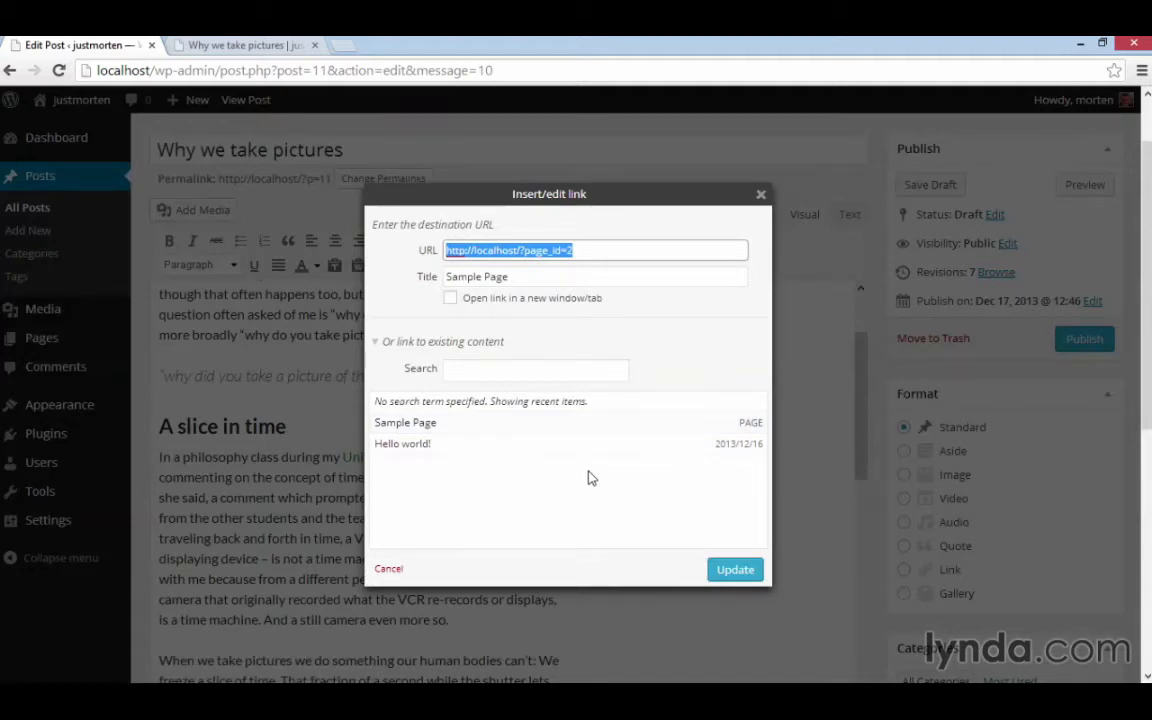
{"action": "left_click", "coordinate": [527, 370]}
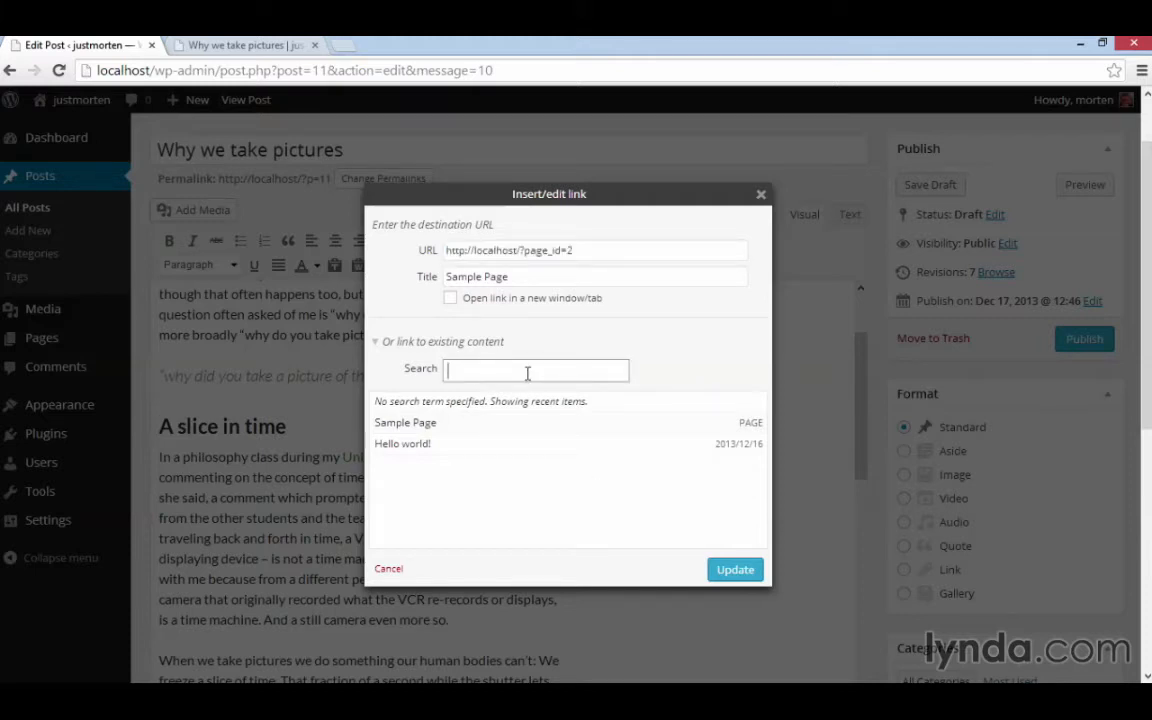
{"action": "type", "text": "hello"}
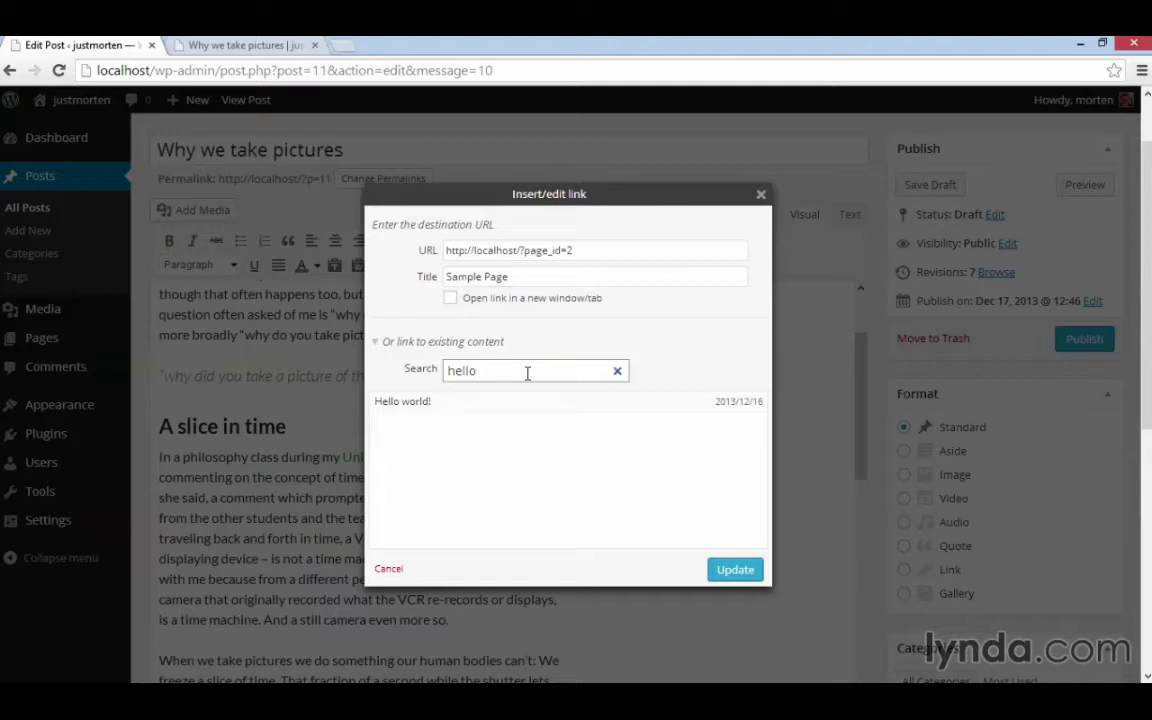
{"action": "left_click", "coordinate": [385, 568]}
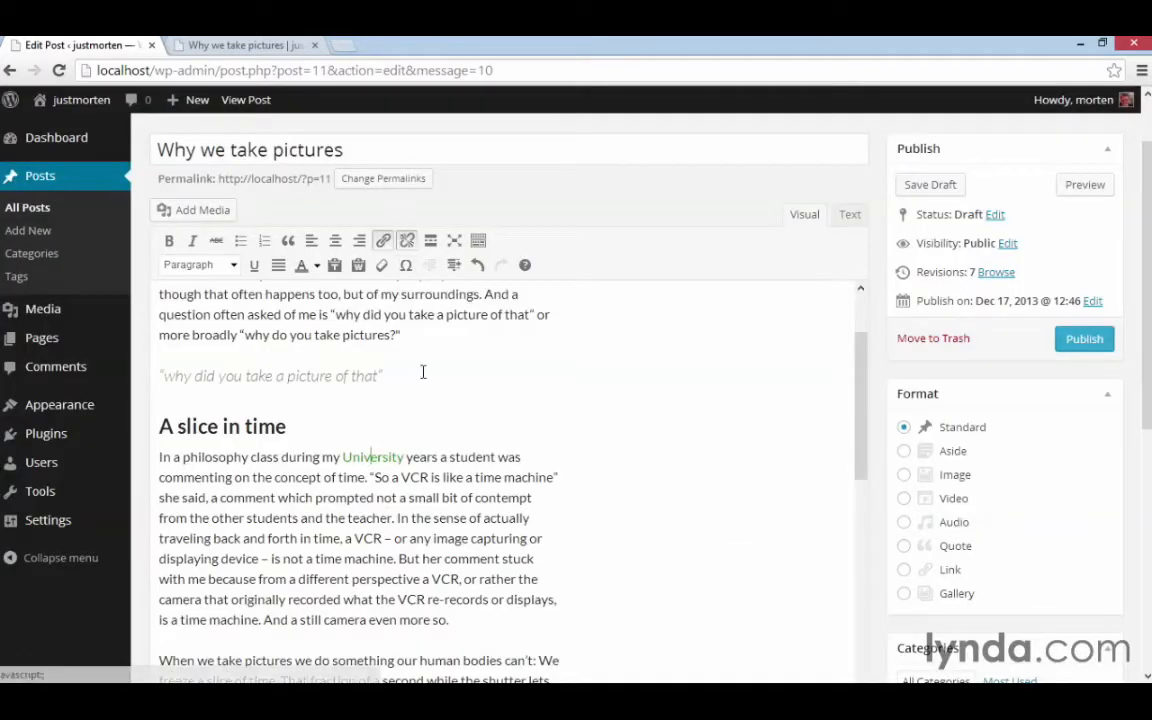
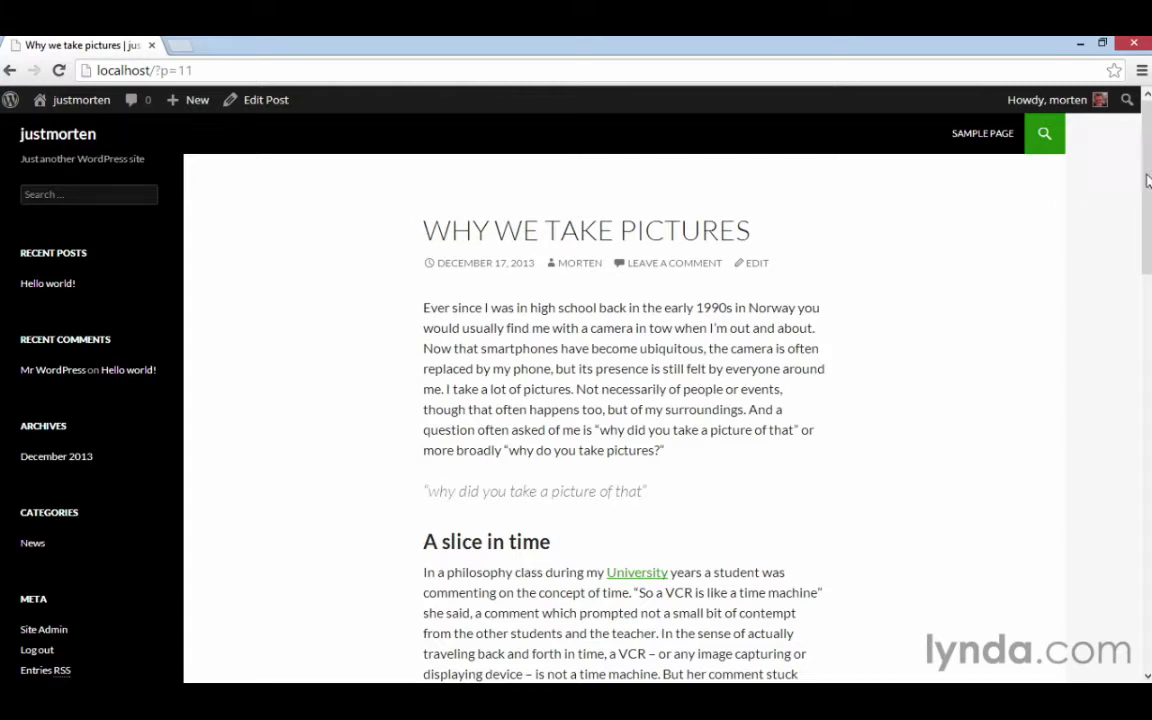
Step: Open the "Why we take pictures" post for editing and add an empty line above its first paragraph
{"action": "mouse_move", "coordinate": [1147, 172]}
{"action": "left_mouse_down"}
{"action": "mouse_move", "coordinate": [1148, 497]}
{"action": "mouse_move", "coordinate": [1147, 165]}
{"action": "left_mouse_up"}
{"action": "left_click", "coordinate": [258, 102]}
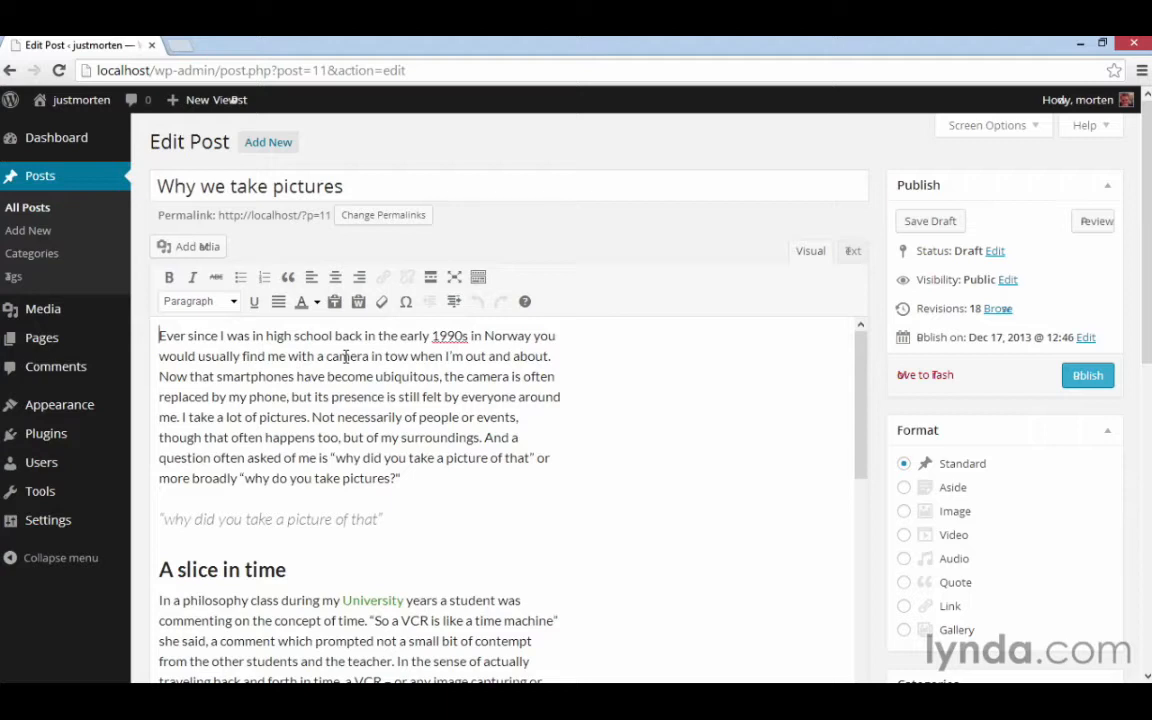
{"action": "key", "text": "Return"}
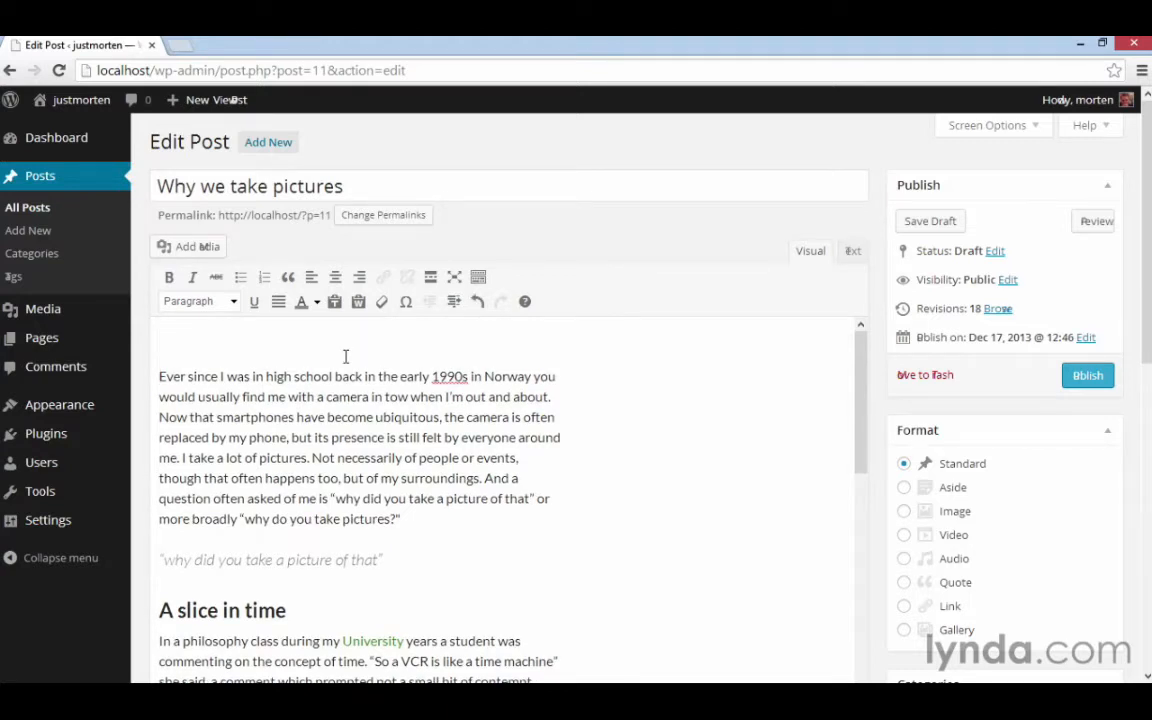
Step: Upload the camera JPEG image from the Desktop folder to the media library for insertion into the post
{"action": "left_click", "coordinate": [218, 248]}
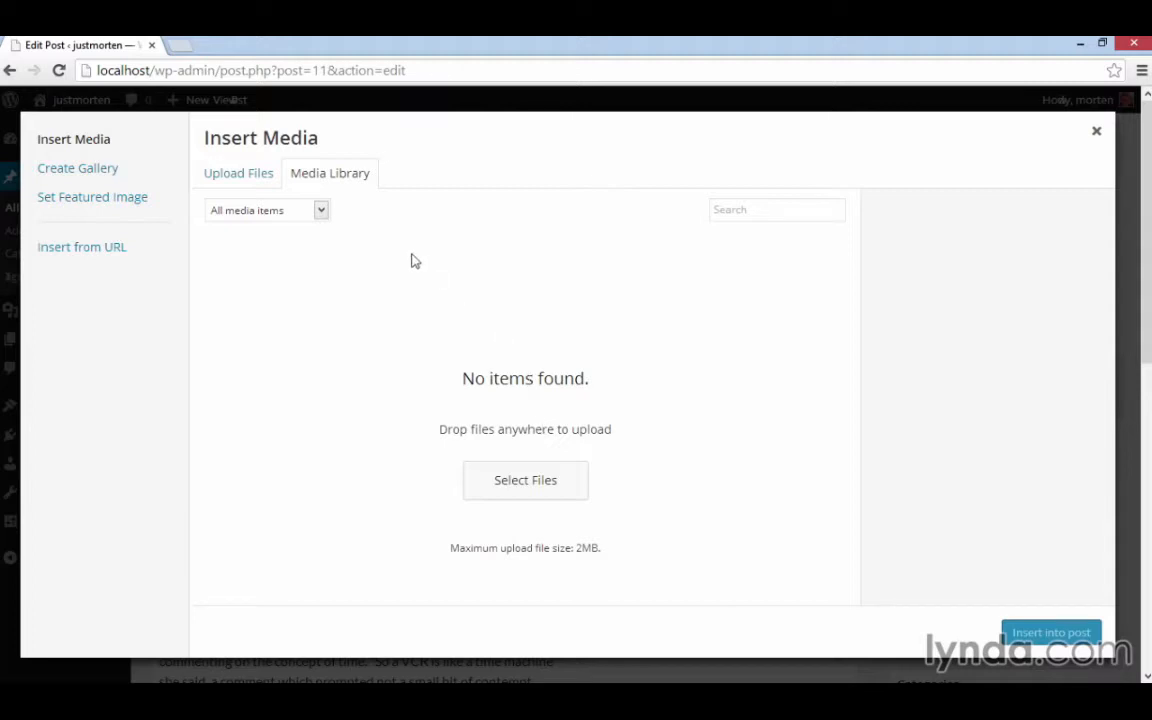
{"action": "left_click", "coordinate": [250, 178]}
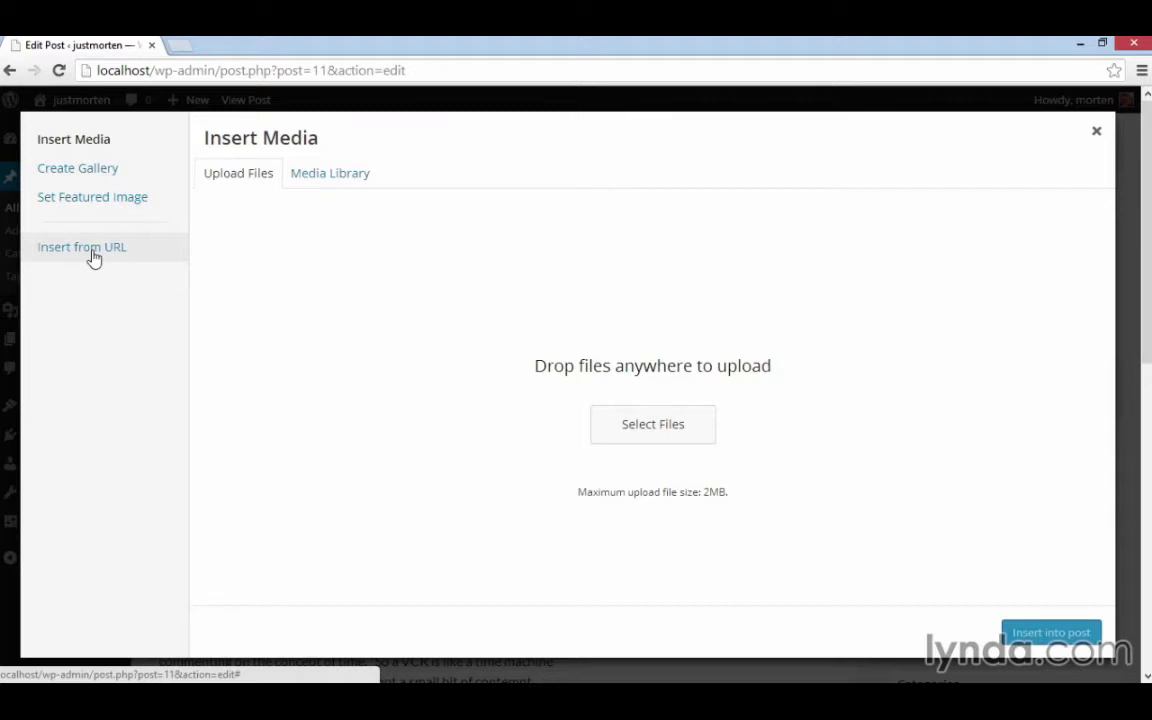
{"action": "left_click", "coordinate": [690, 432]}
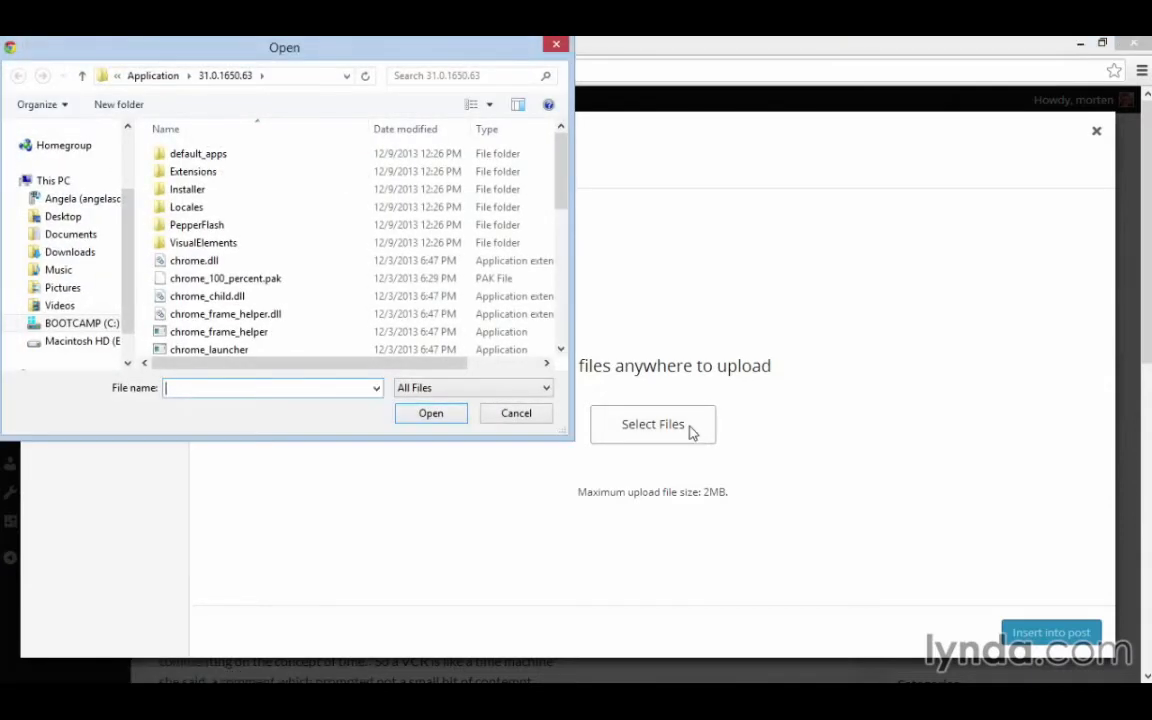
{"action": "left_click", "coordinate": [517, 412]}
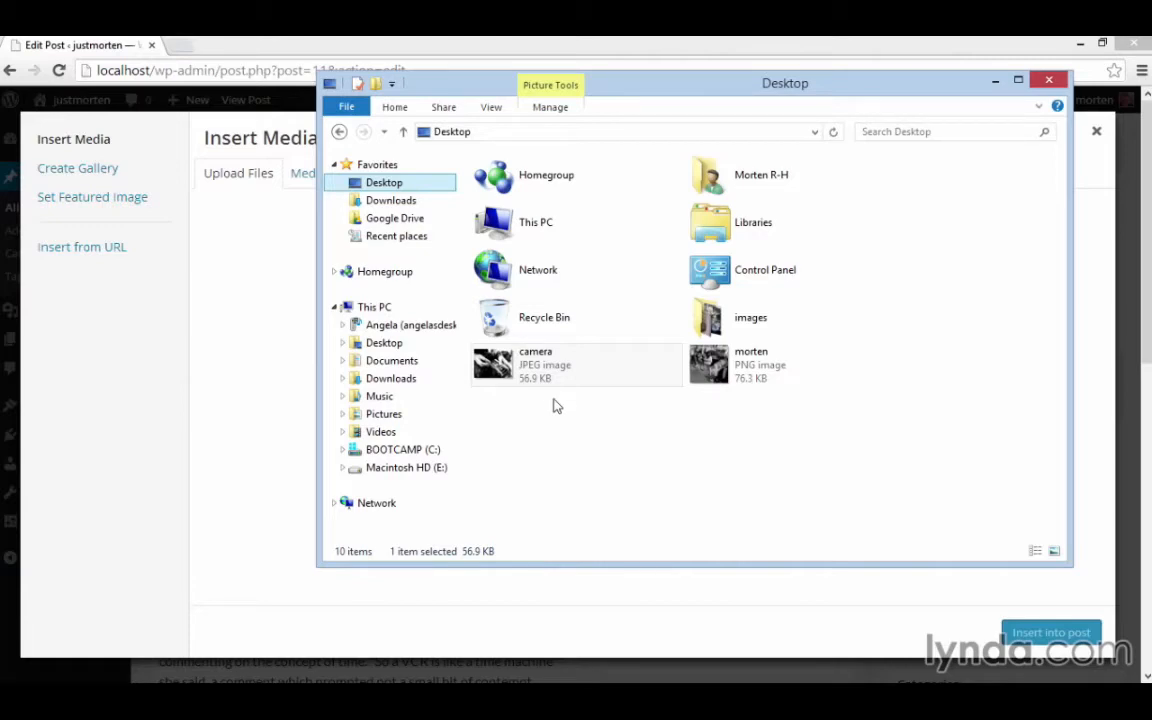
{"action": "left_click_drag", "start_coordinate": [561, 372], "coordinate": [269, 390]}
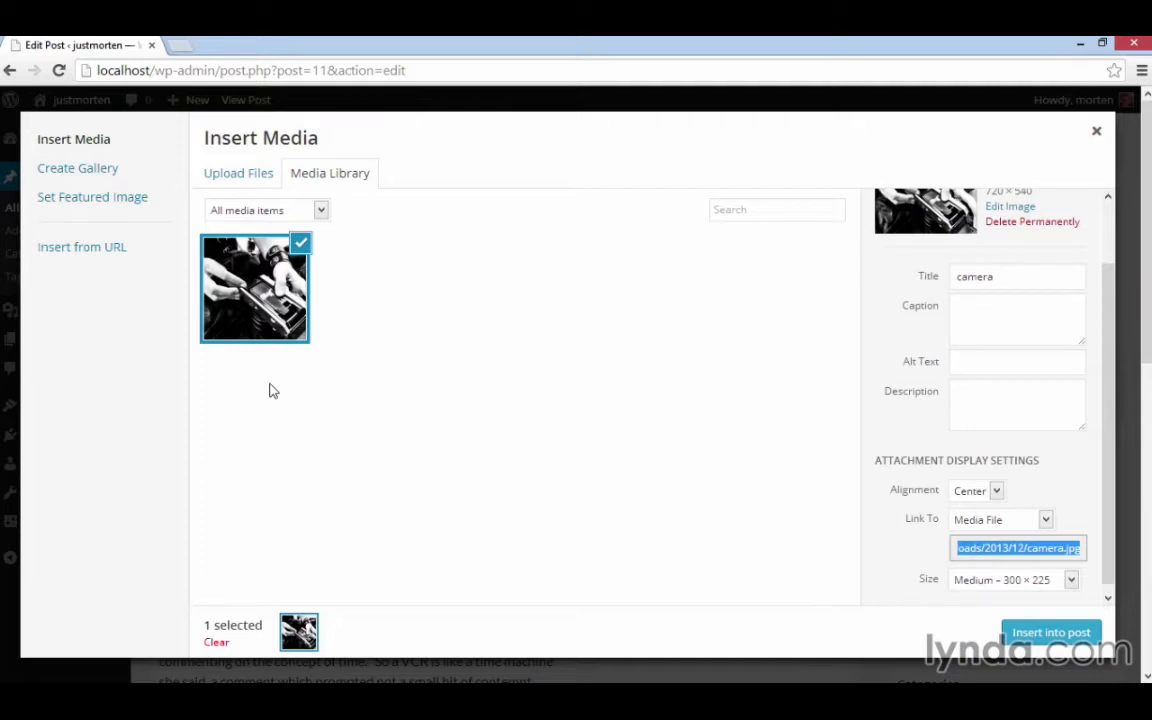
Step: Set the camera image's title to the pictured person's first name followed by "with a K-1000"
{"action": "scroll", "coordinate": [900, 355], "scroll_direction": "up", "scroll_amount": 2}
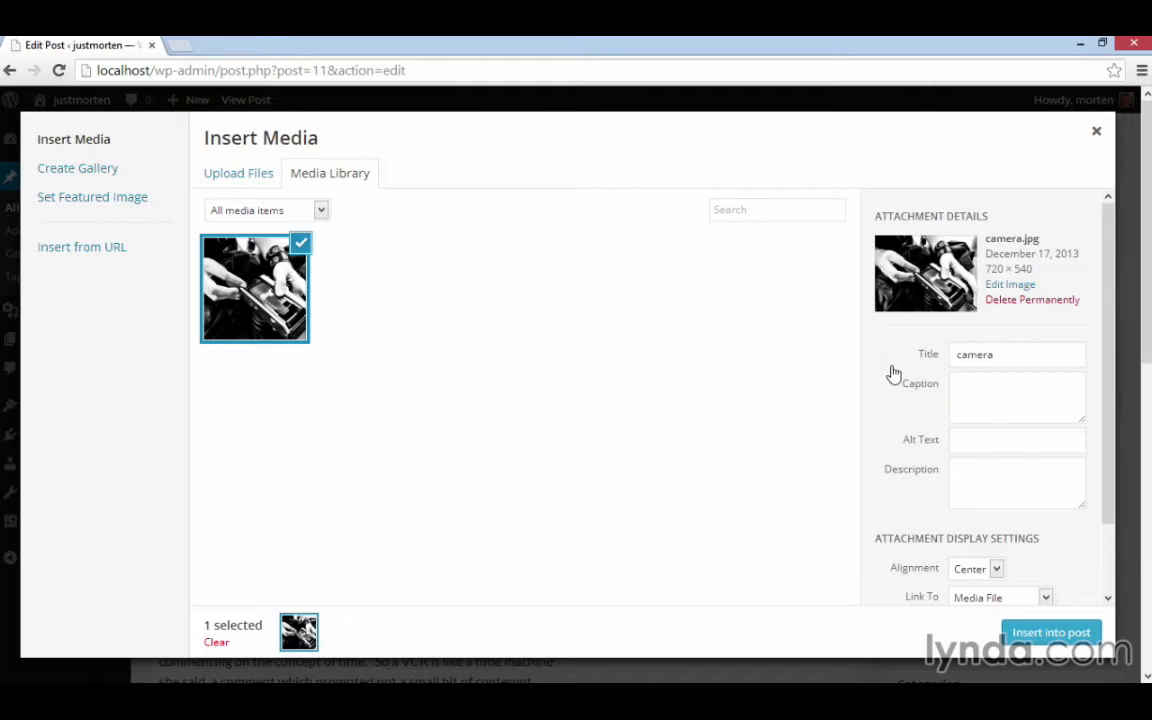
{"action": "double_click", "coordinate": [1005, 350]}
{"action": "type", "text": "M"}
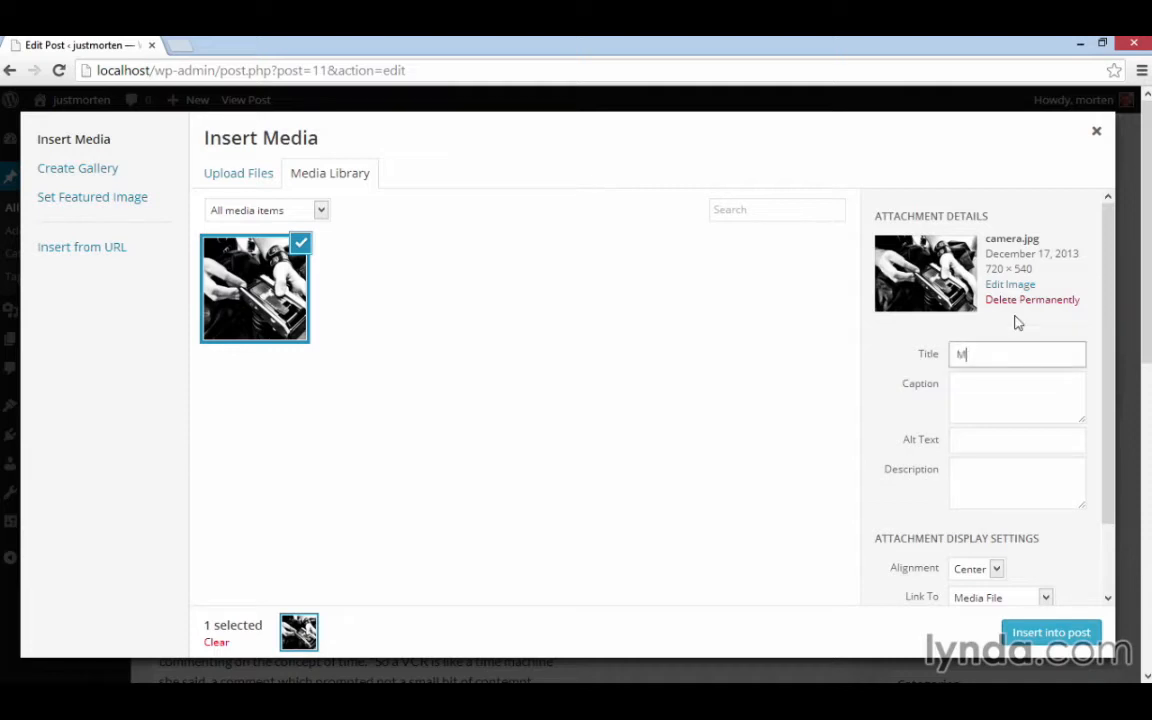
{"action": "type", "text": "orten with a K-1000"}
{"action": "left_click", "coordinate": [994, 404]}
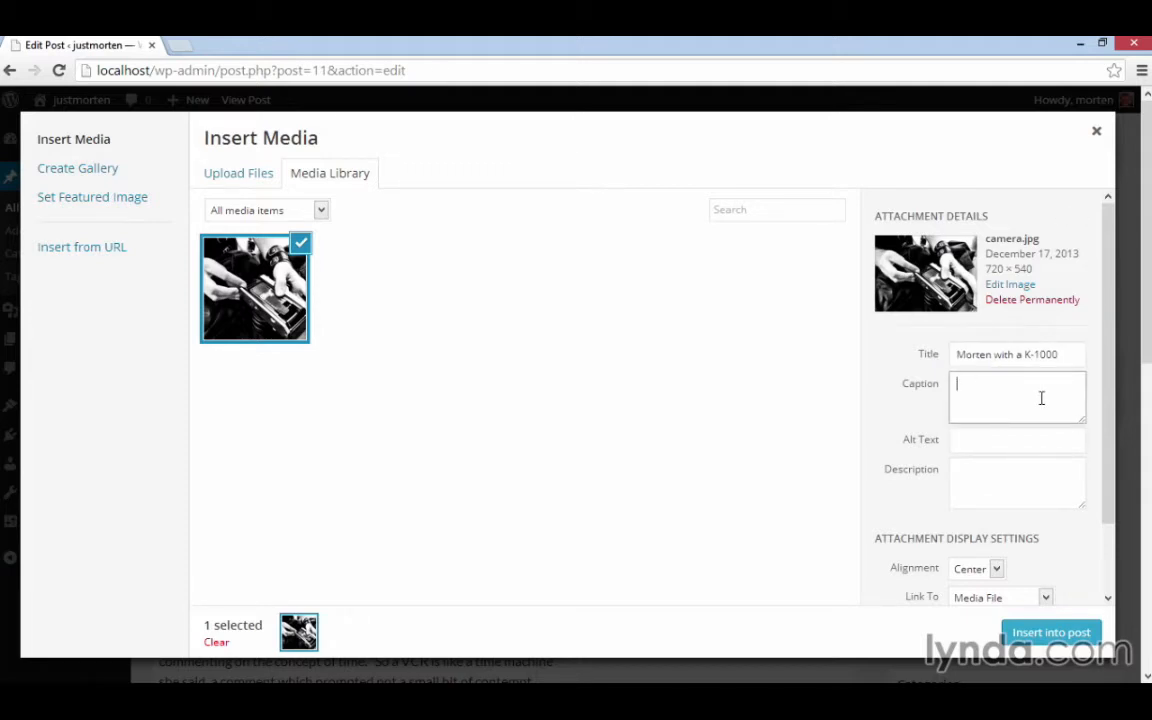
Step: Set the image's alt text to the pictured person's first name followed by "loading a K-1000 camera"
{"action": "left_click", "coordinate": [1008, 440]}
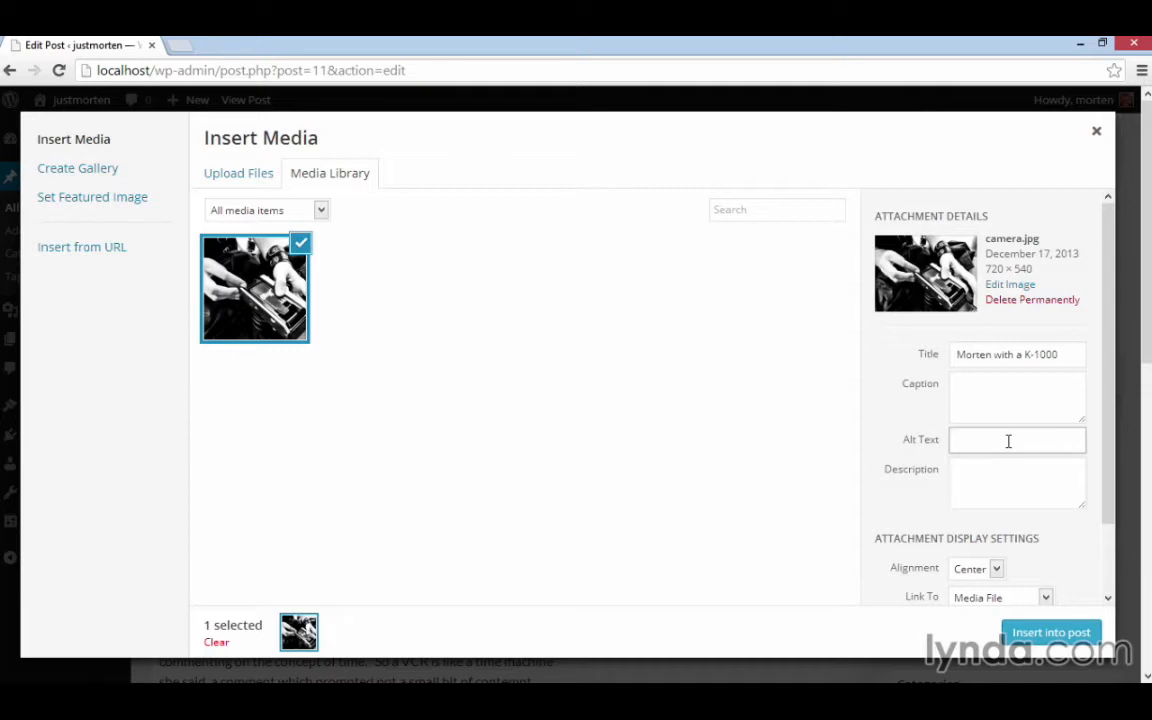
{"action": "type", "text": "Morte"}
{"action": "type", "text": "n loading a K-100"}
{"action": "type", "text": "0 camera"}
{"action": "left_click", "coordinate": [1008, 473]}
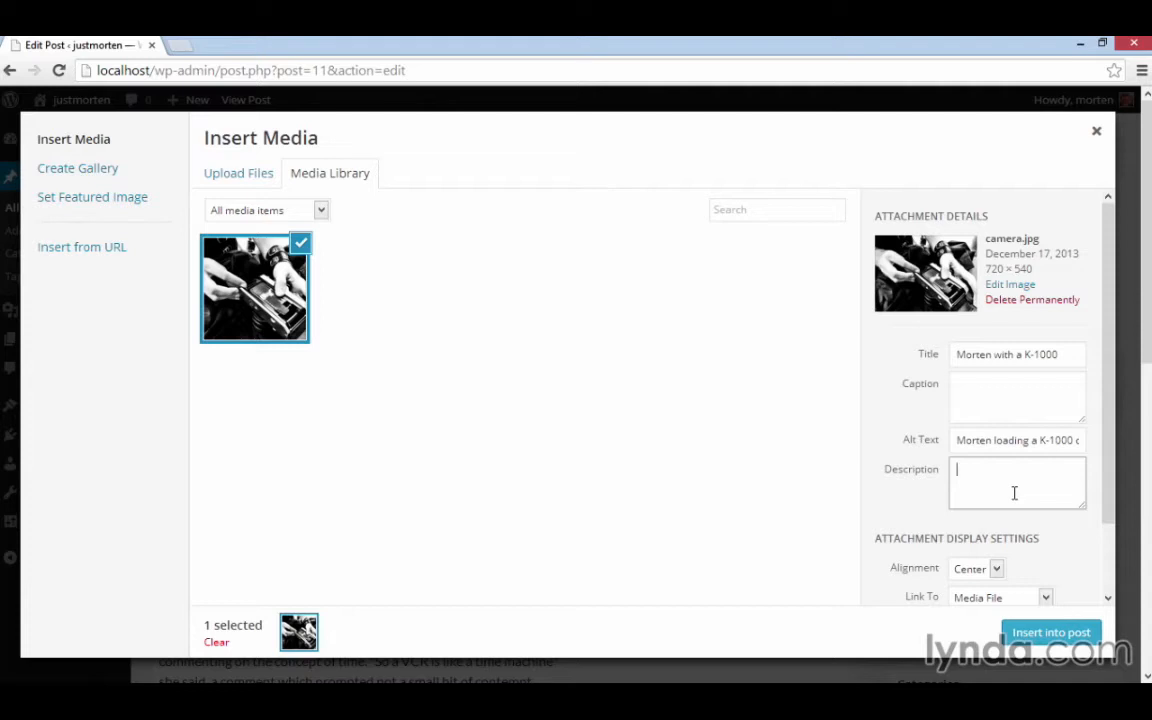
Step: Choose Center as the image's alignment and set its link target to None
{"action": "scroll", "coordinate": [910, 470], "scroll_direction": "down", "scroll_amount": 1}
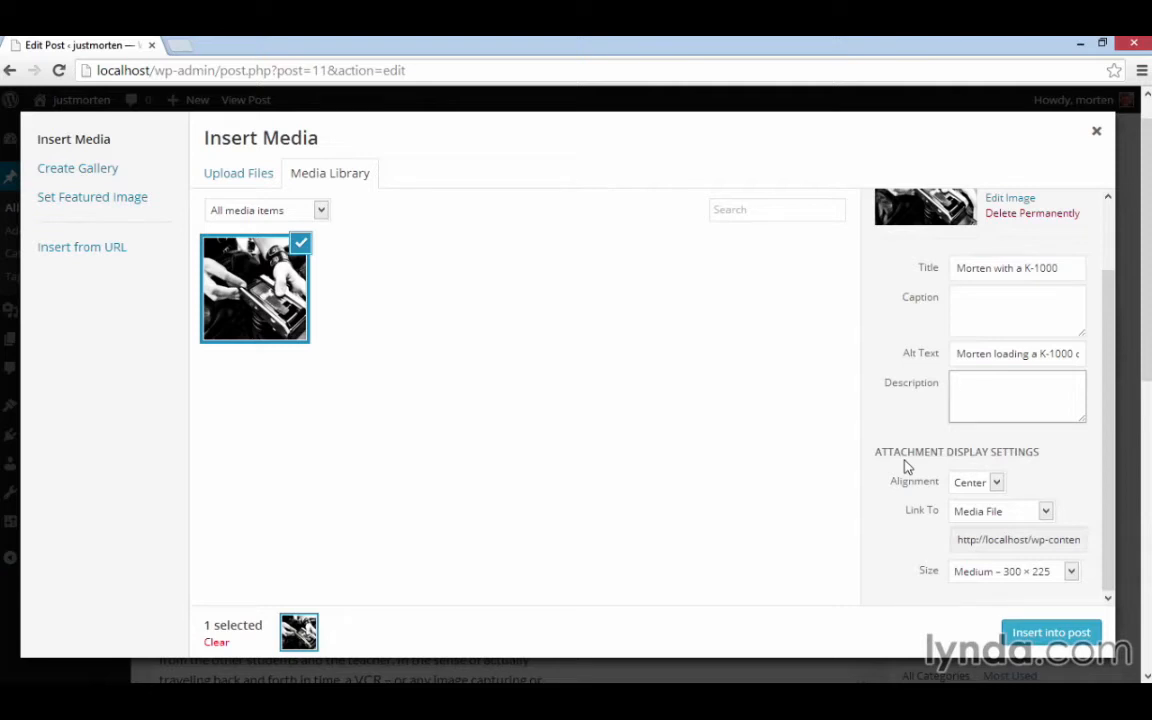
{"action": "left_click", "coordinate": [997, 483]}
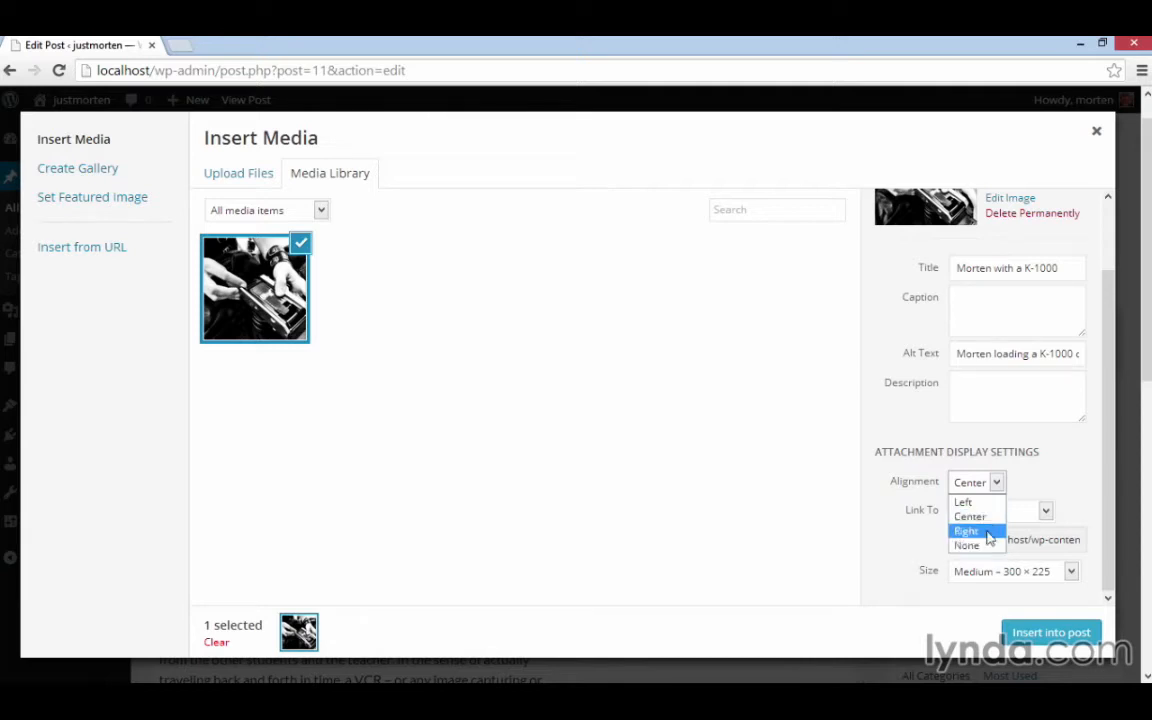
{"action": "left_click", "coordinate": [988, 517]}
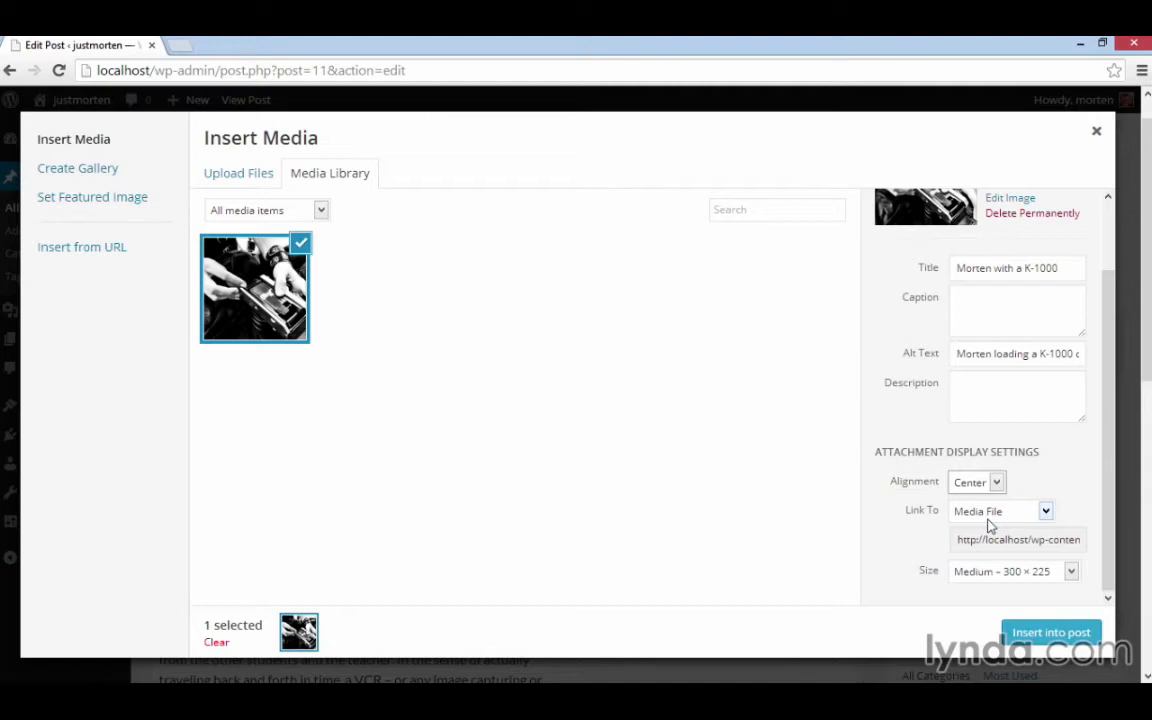
{"action": "left_click", "coordinate": [1046, 513]}
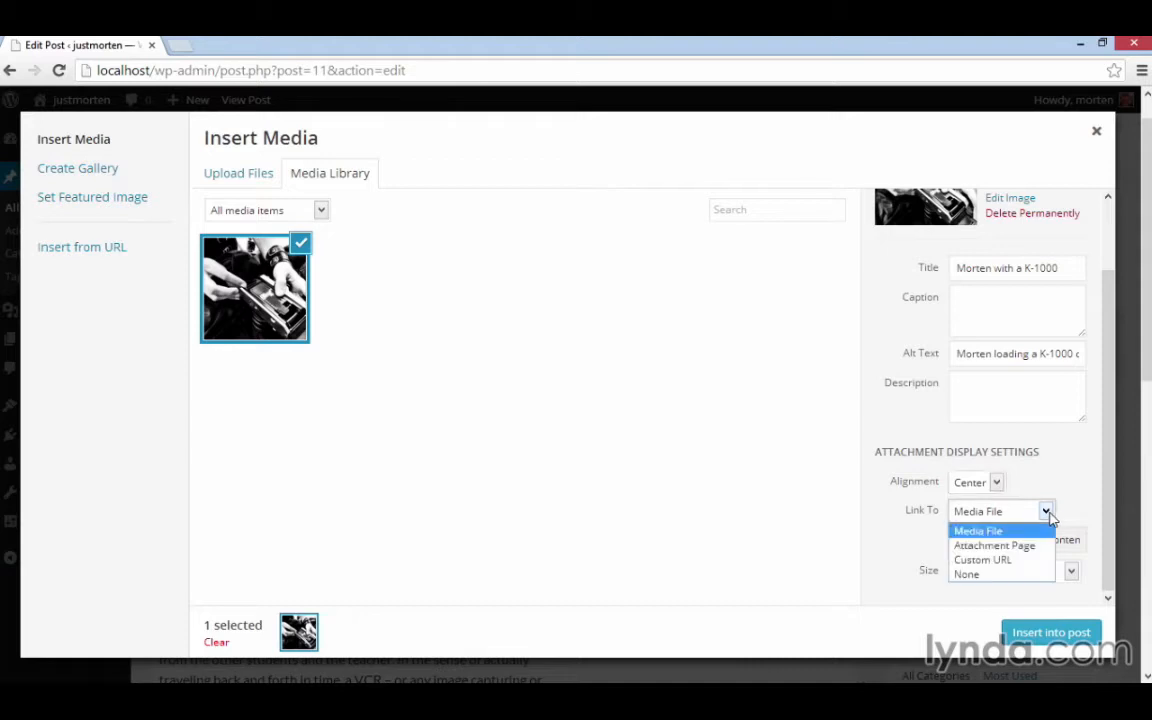
{"action": "left_click", "coordinate": [1045, 571]}
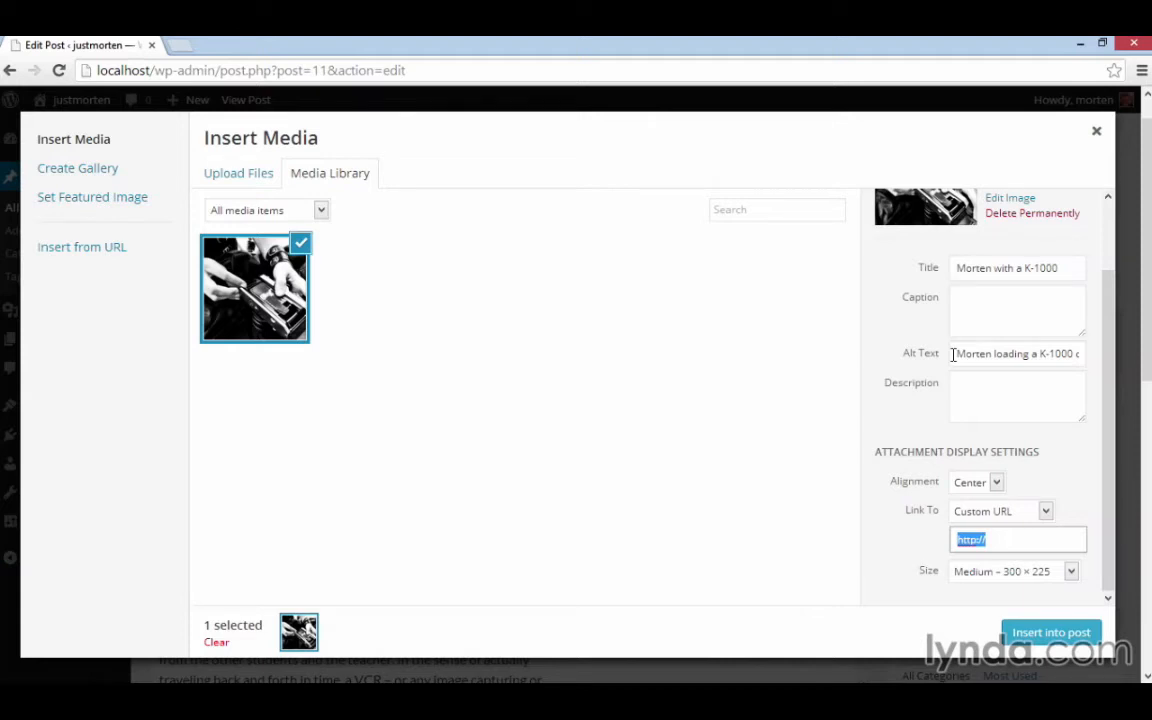
{"action": "left_click", "coordinate": [1045, 511]}
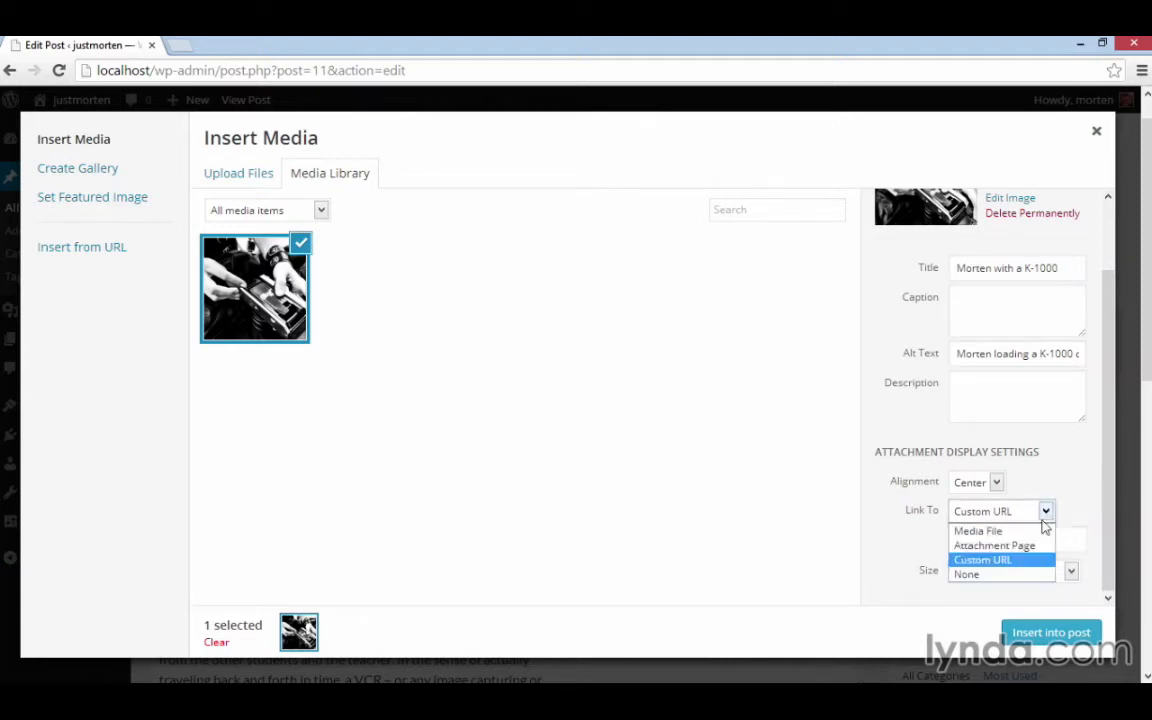
{"action": "left_click", "coordinate": [1030, 576]}
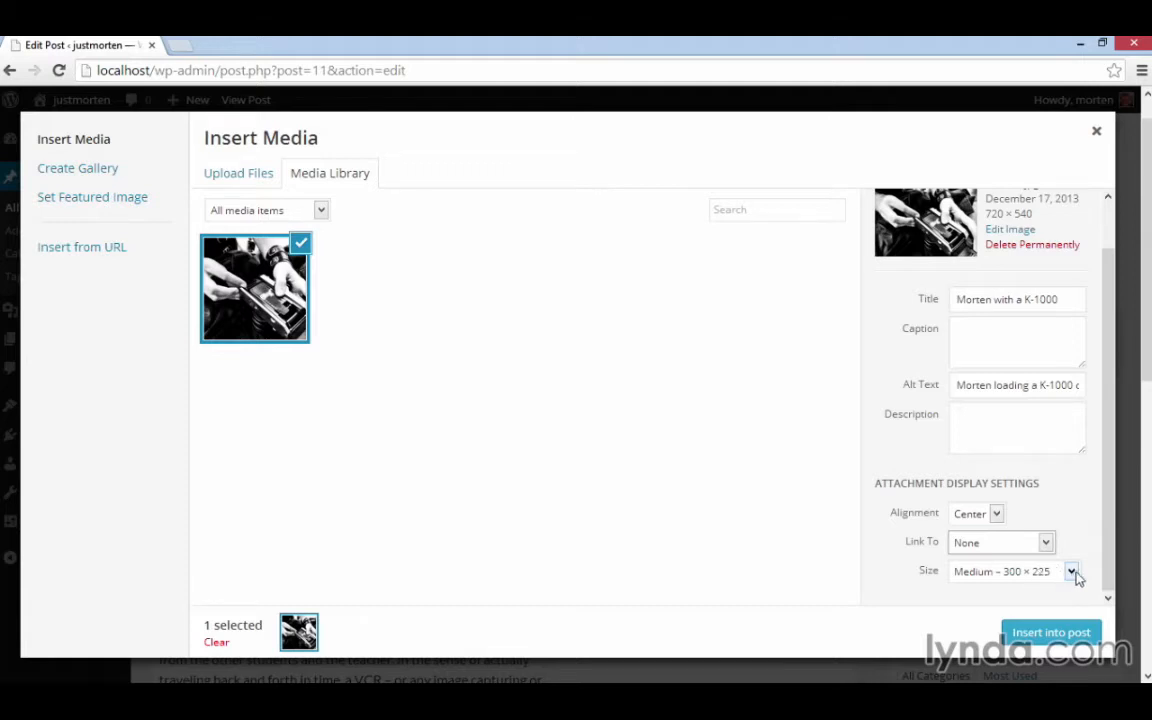
Step: Choose the Medium – 300 × 225 size for the camera image and insert it into the post
{"action": "left_click", "coordinate": [1072, 573]}
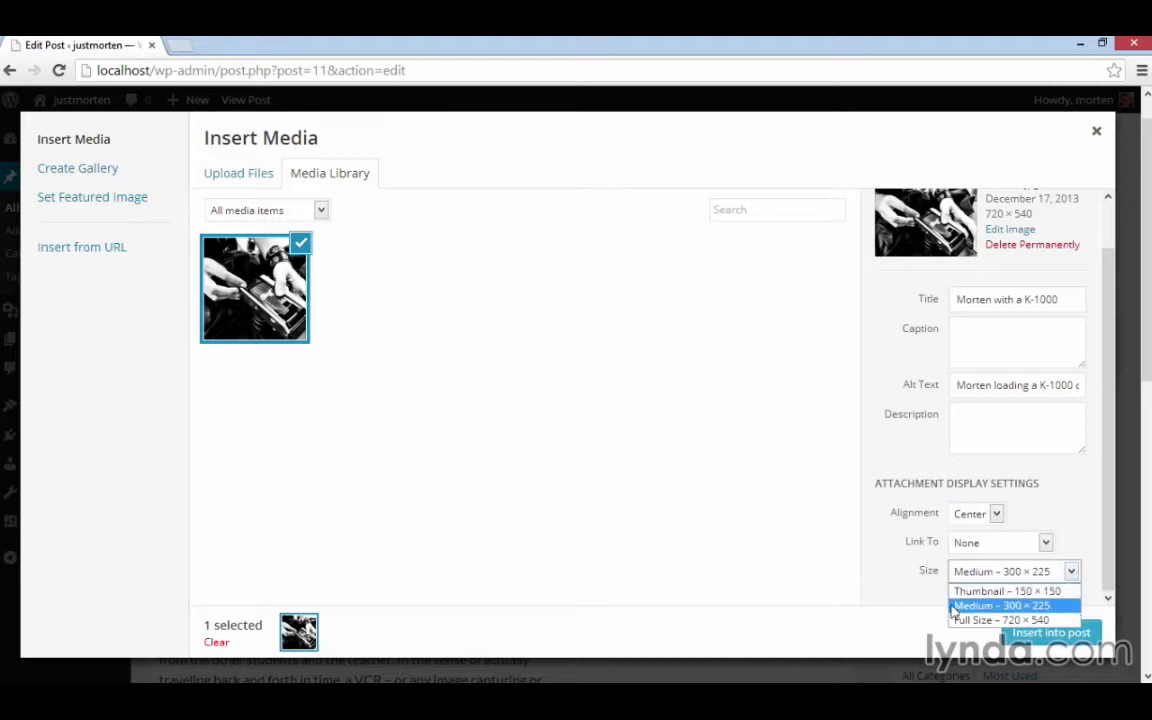
{"action": "left_click", "coordinate": [1018, 608]}
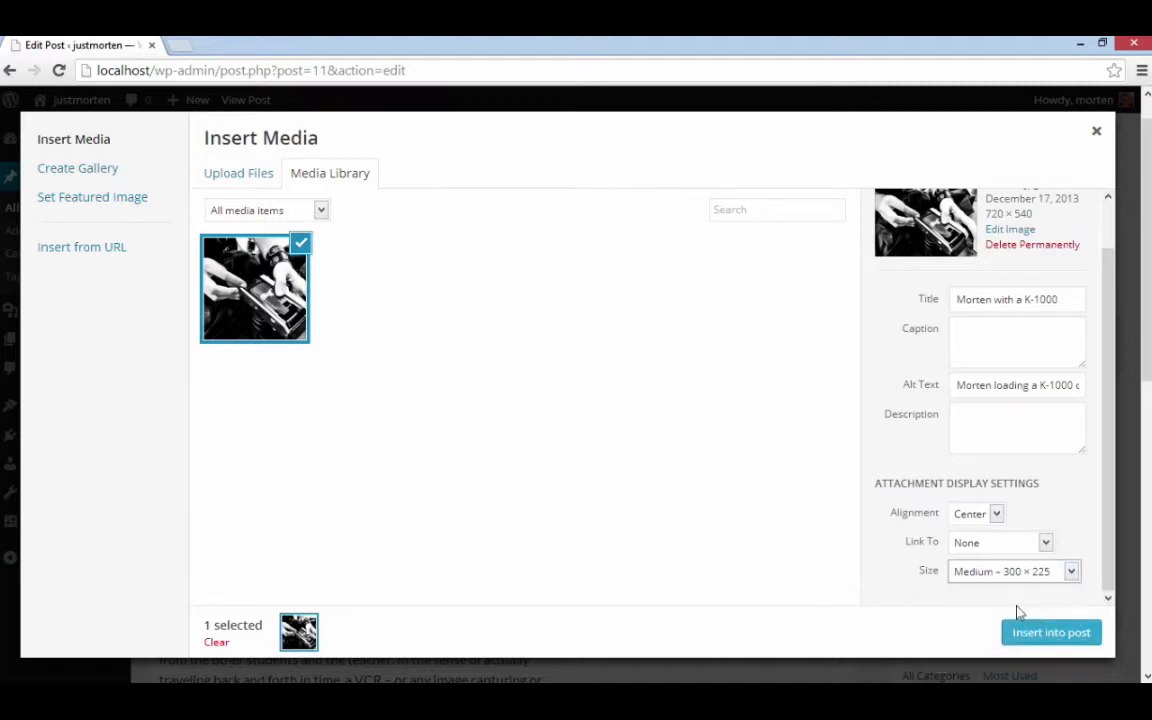
{"action": "left_click", "coordinate": [1050, 633]}
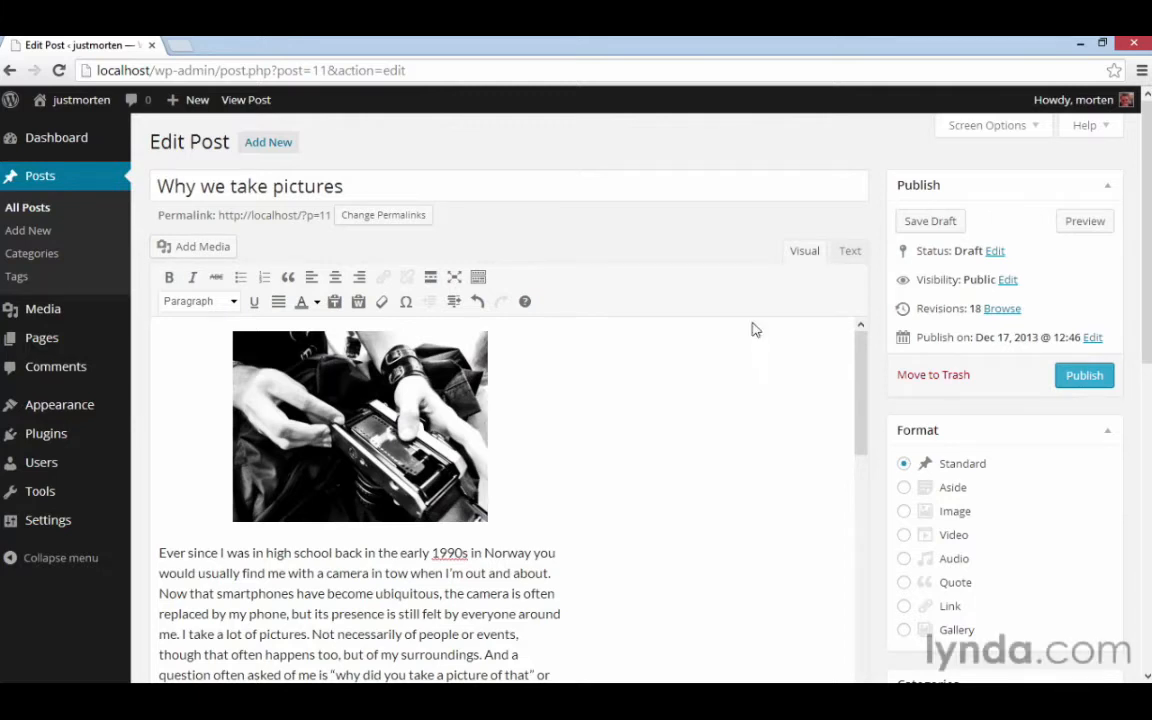
Step: Save the draft and check the centered image on the site before reopening the post for editing
{"action": "left_click", "coordinate": [925, 222]}
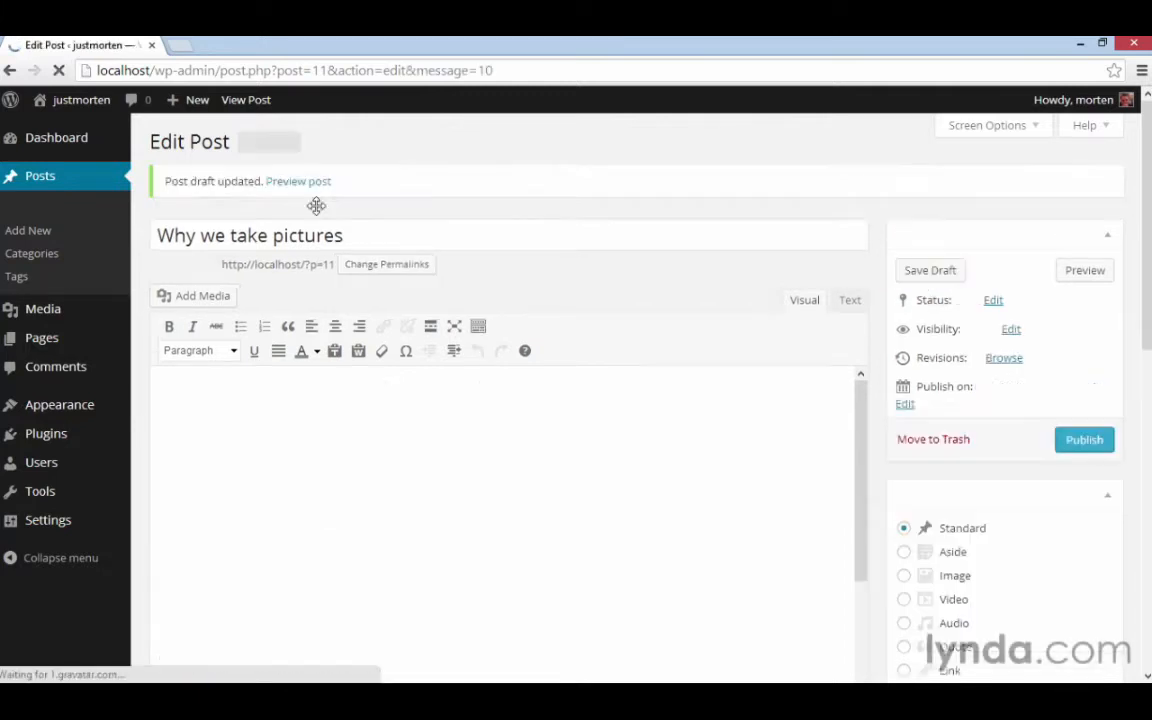
{"action": "left_click", "coordinate": [252, 101]}
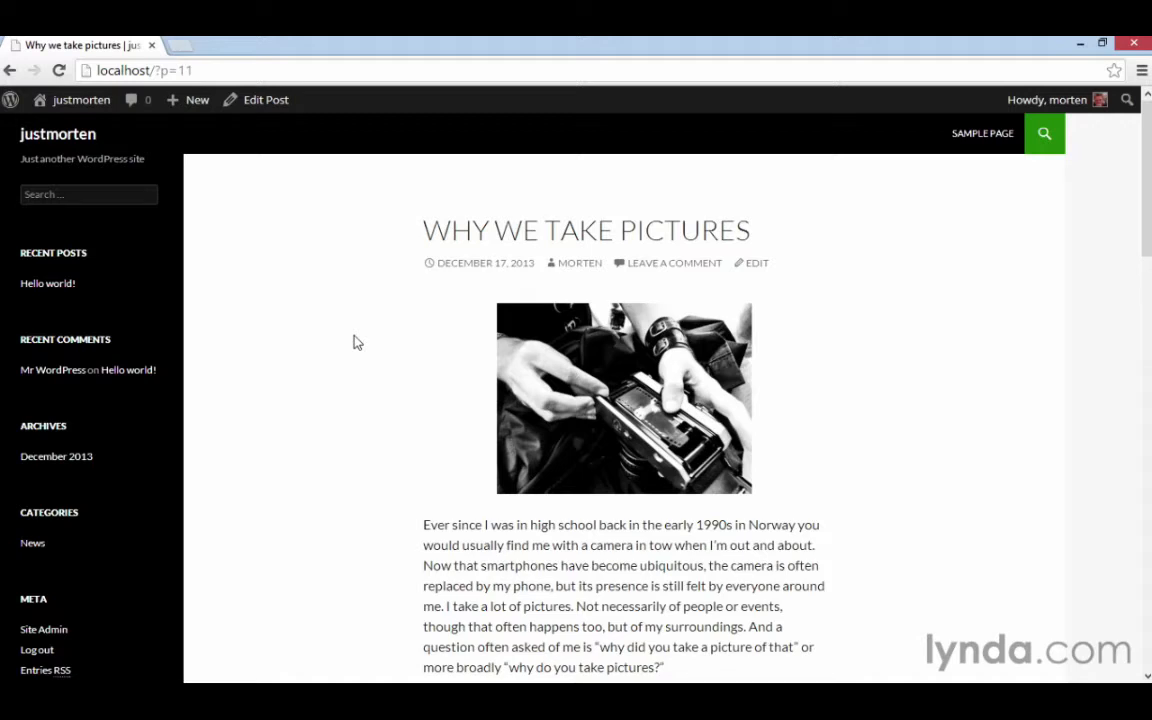
{"action": "left_click", "coordinate": [266, 108]}
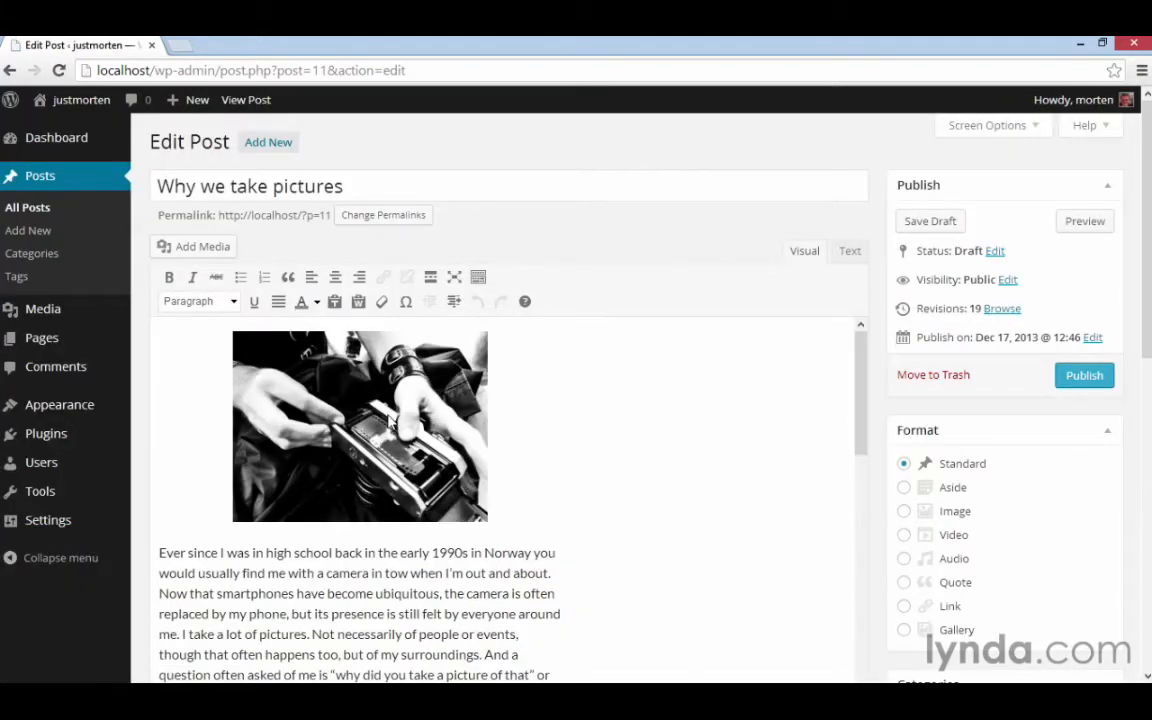
Step: Change the camera image's alignment to Right and remove the empty line above the first paragraph
{"action": "left_click", "coordinate": [391, 422]}
{"action": "left_click", "coordinate": [252, 354]}
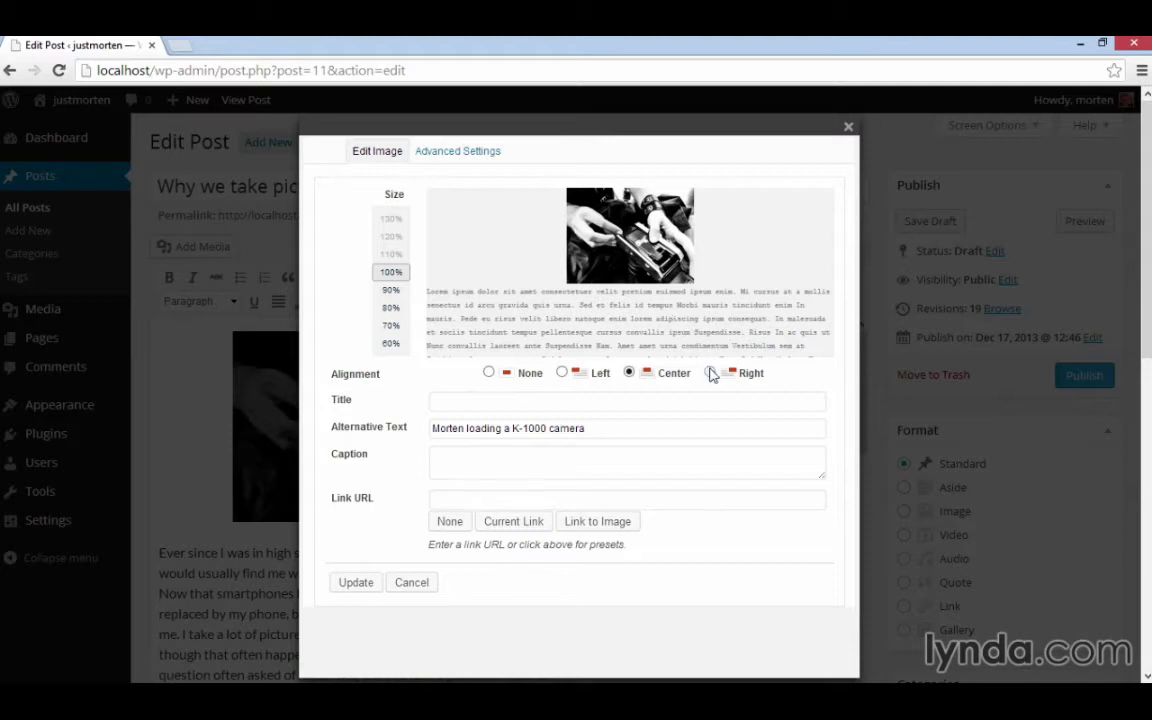
{"action": "left_click", "coordinate": [711, 373]}
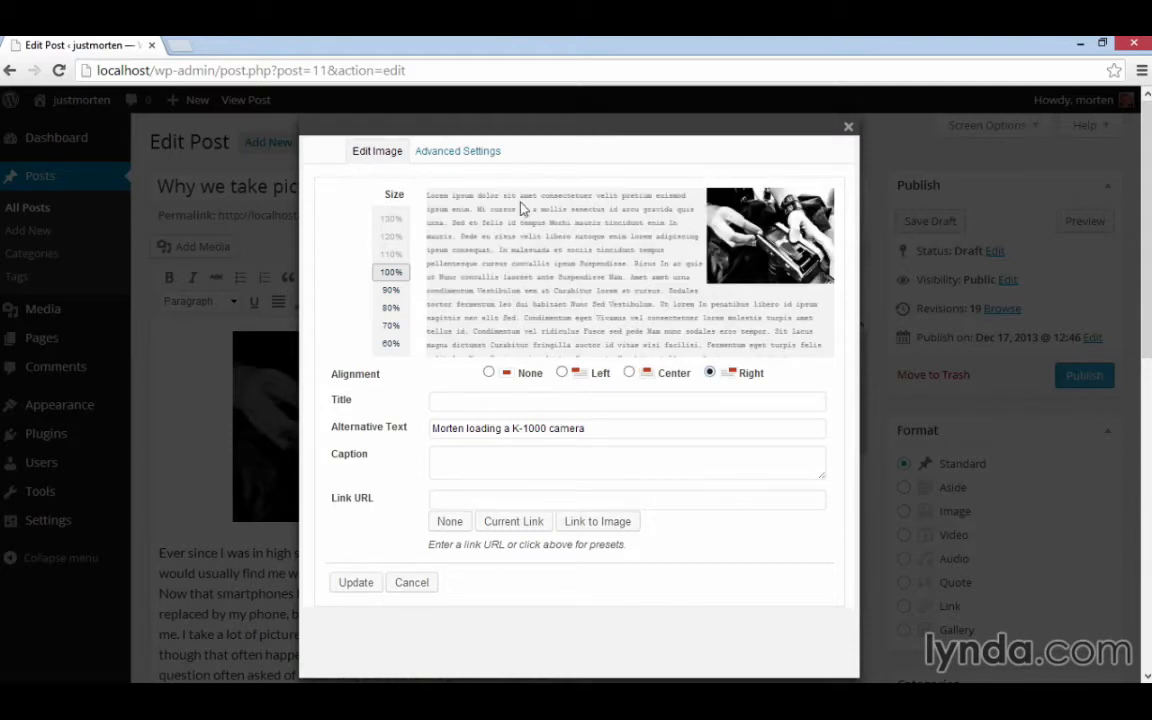
{"action": "left_click", "coordinate": [372, 583]}
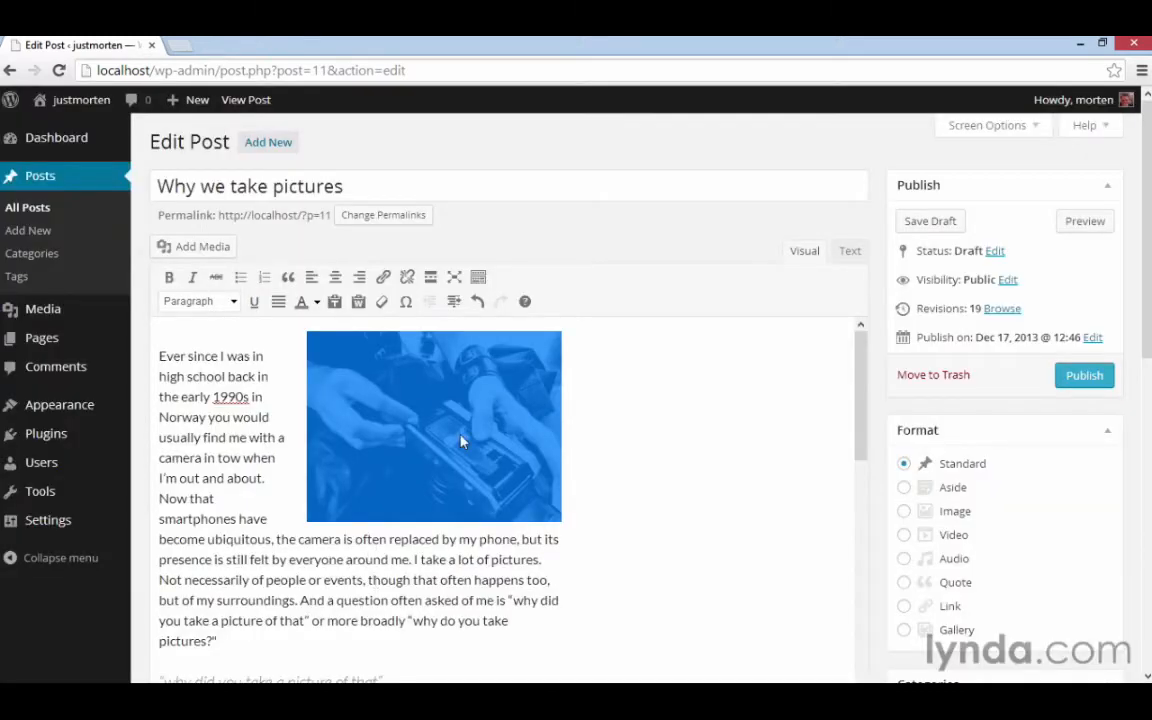
{"action": "left_click", "coordinate": [163, 358]}
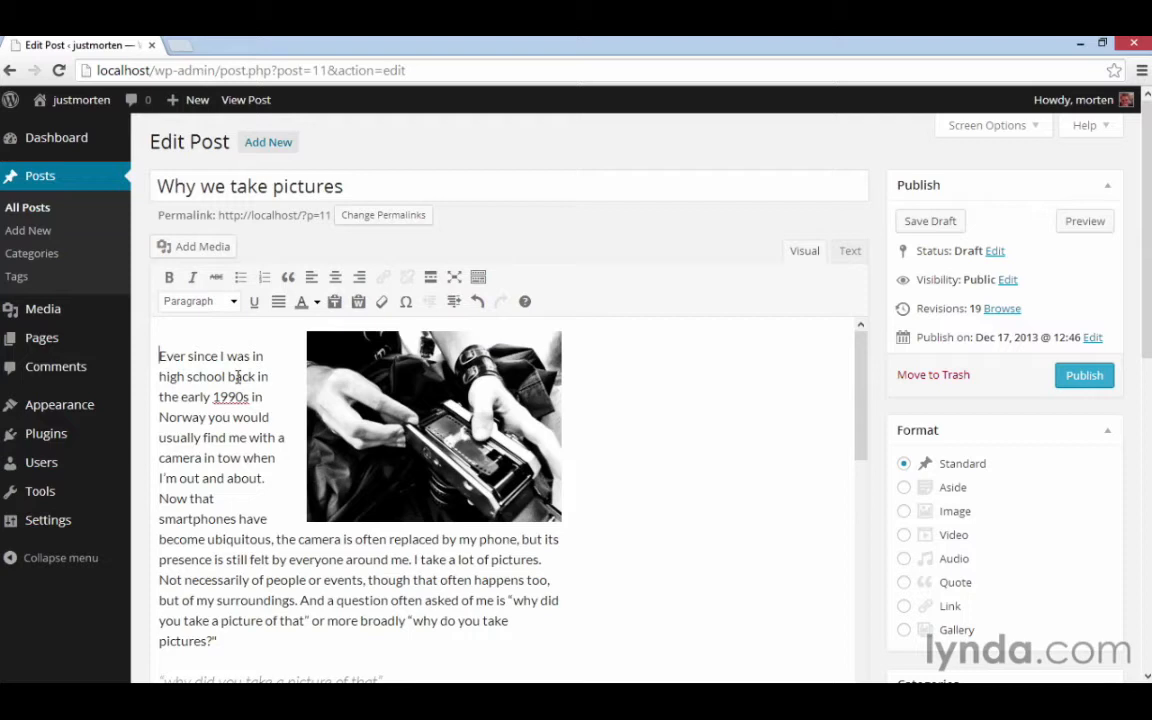
{"action": "key", "text": "BackSpace"}
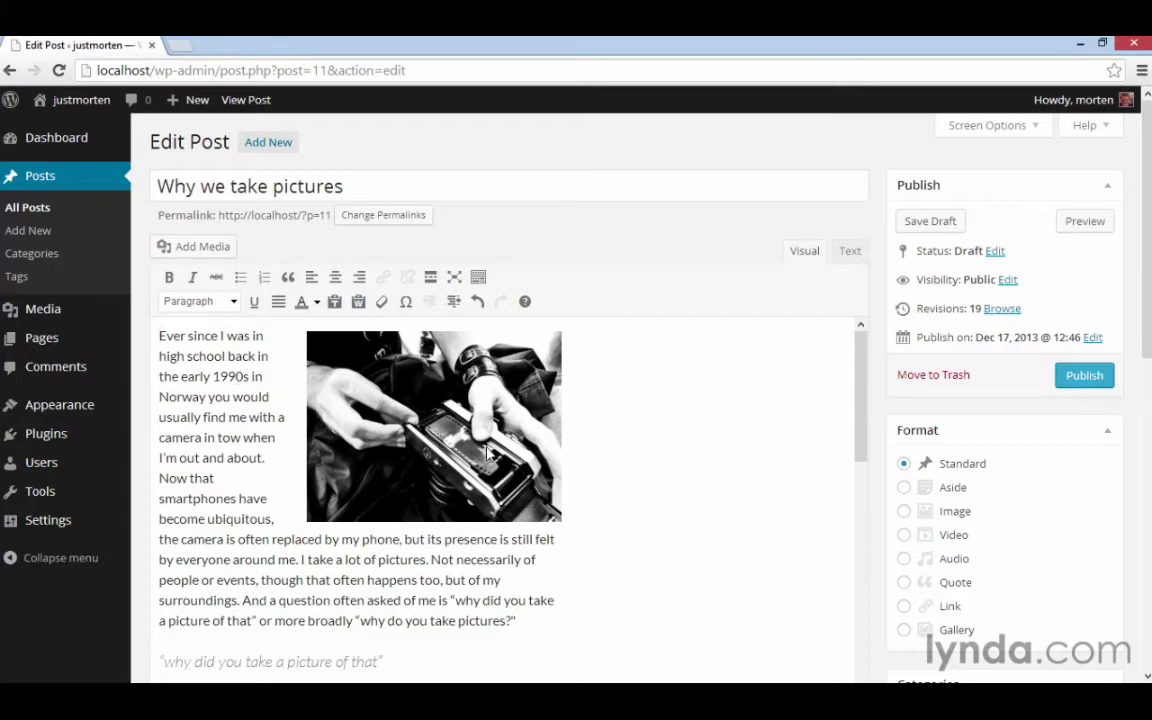
Step: Caption the camera image with the pictured person's first name followed by "reloads a K-1000 after a film jam"
{"action": "left_click", "coordinate": [411, 420]}
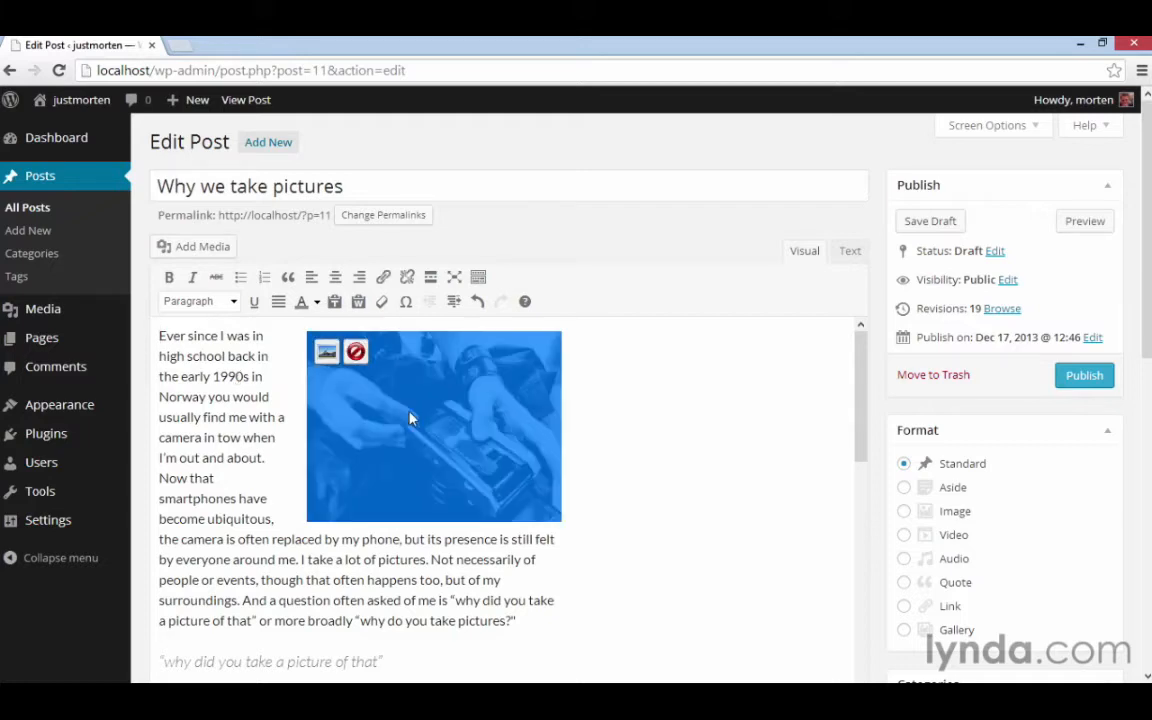
{"action": "left_click", "coordinate": [329, 349]}
{"action": "left_click", "coordinate": [571, 462]}
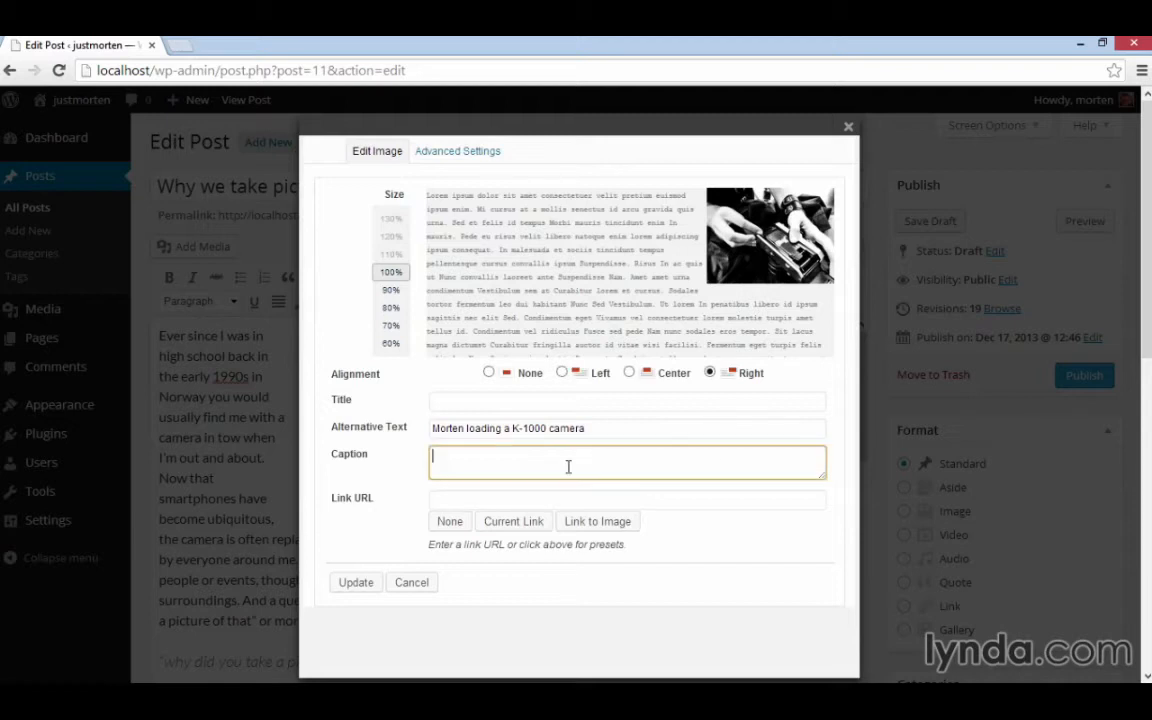
{"action": "type", "text": "Morten reloads a K-1000 after a film jam"}
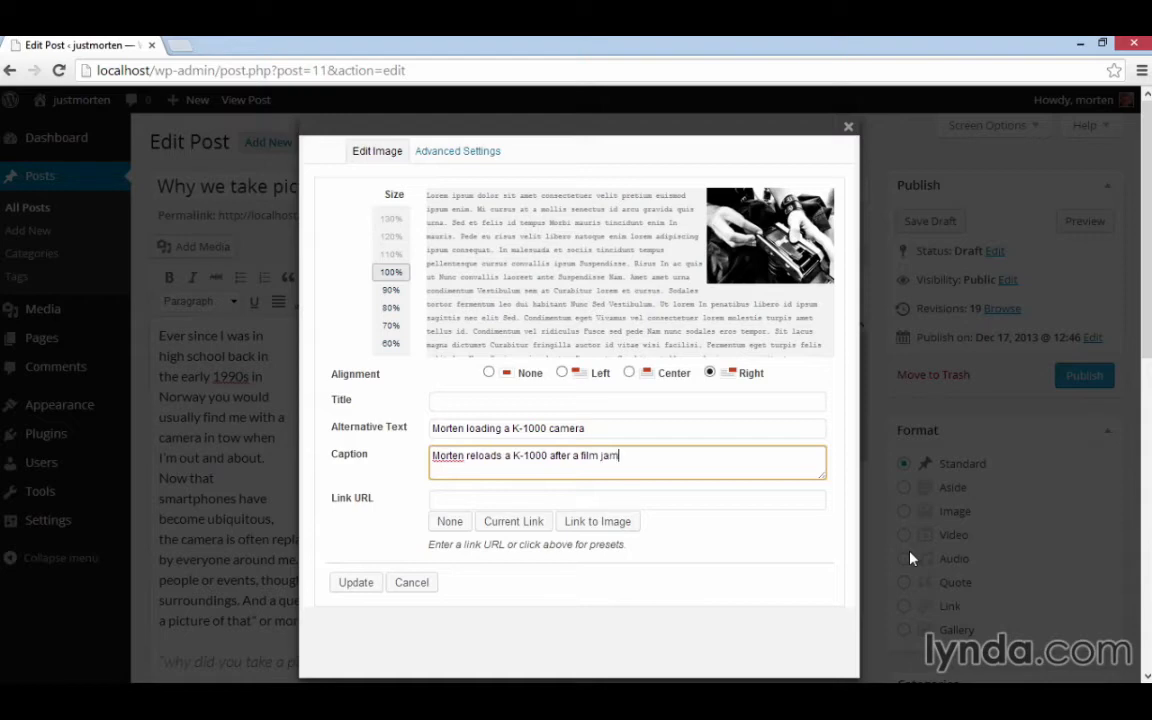
{"action": "left_click", "coordinate": [349, 586]}
{"action": "left_click", "coordinate": [526, 527]}
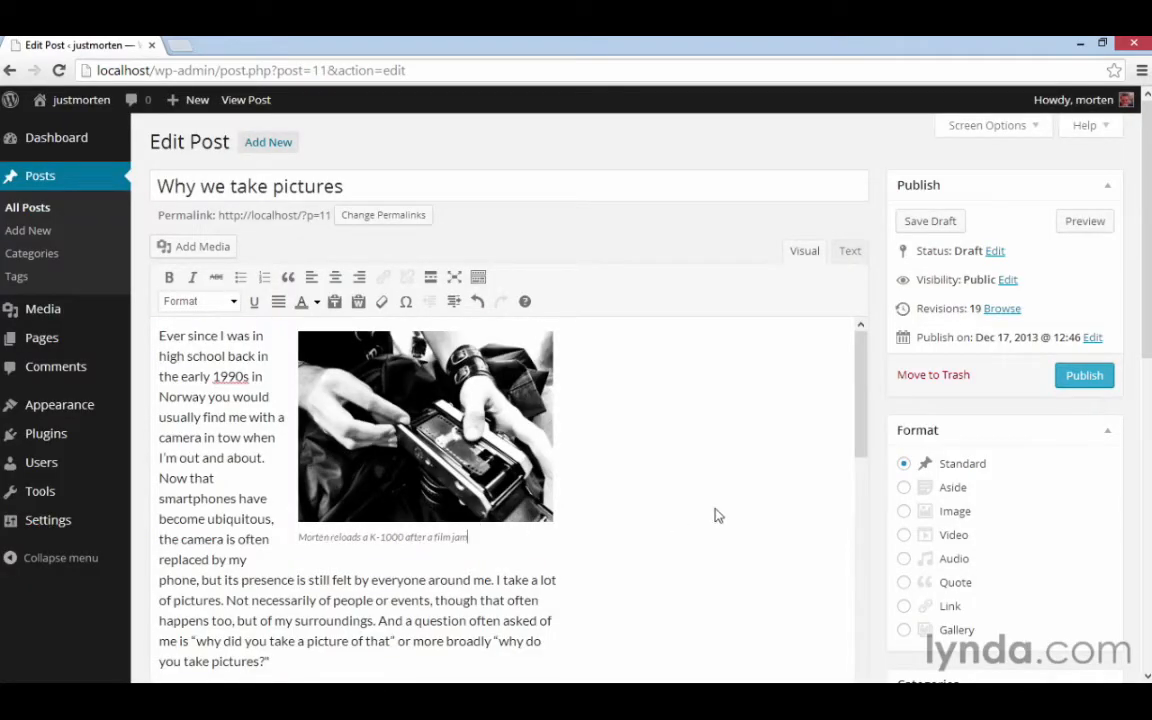
Step: Save the draft and view the post on the site to examine the image's text wrap and caption
{"action": "left_click", "coordinate": [940, 224]}
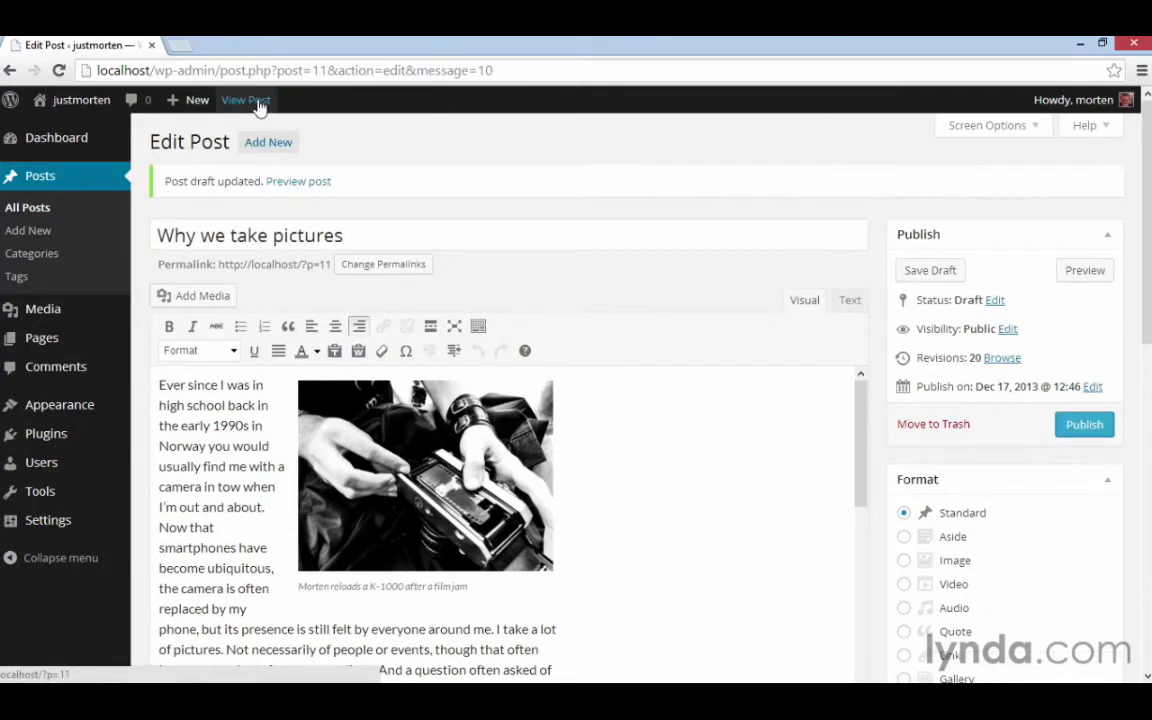
{"action": "left_click", "coordinate": [258, 104]}
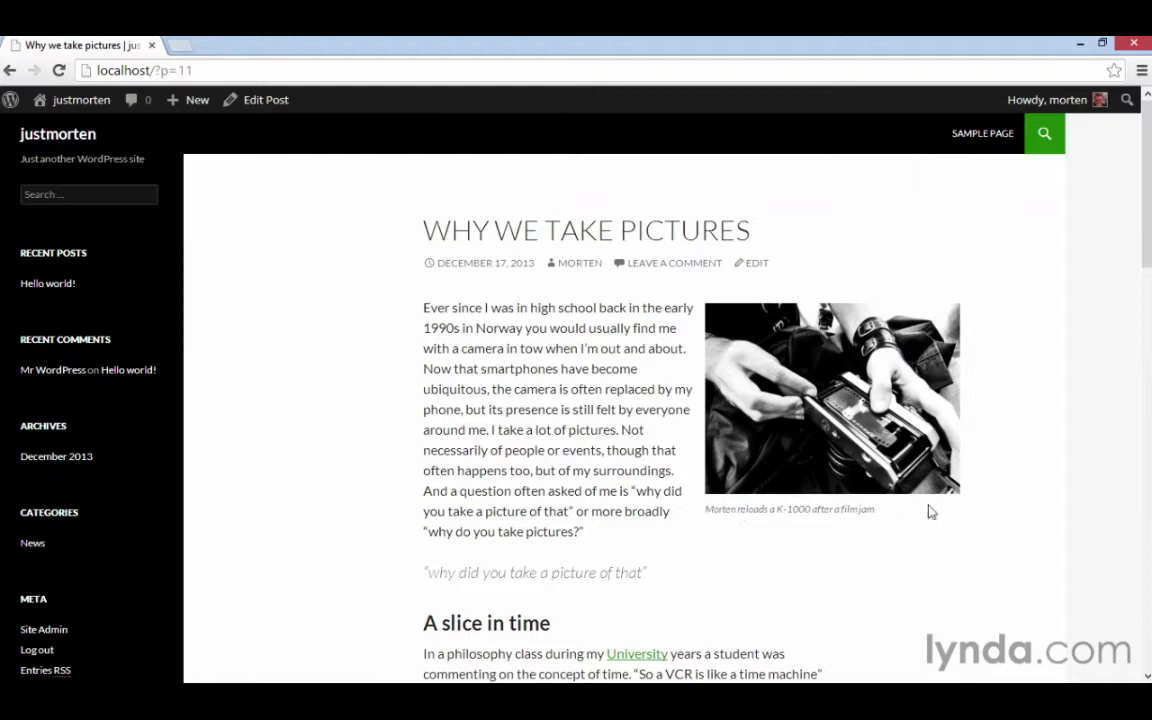
{"action": "scroll", "coordinate": [948, 510], "scroll_direction": "down", "scroll_amount": 1}
{"action": "scroll", "coordinate": [950, 510], "scroll_direction": "down", "scroll_amount": 1}
{"action": "scroll", "coordinate": [950, 510], "scroll_direction": "up", "scroll_amount": 1}
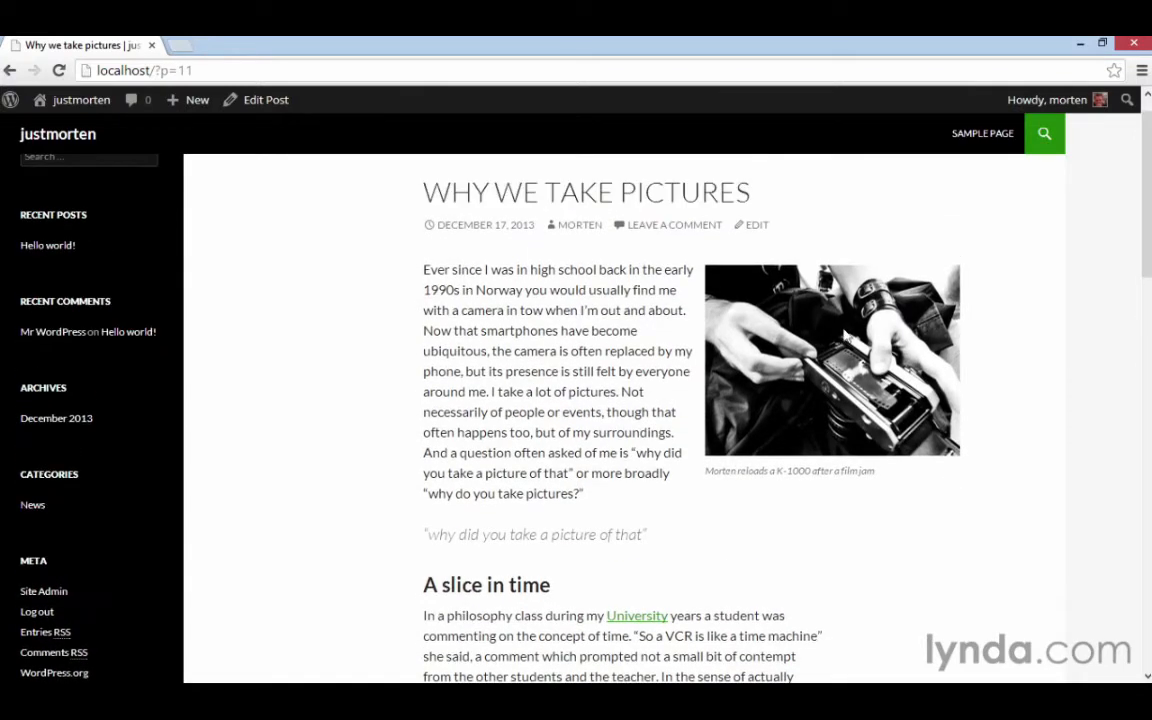
Step: Check the caption and text wrap across the post on the site, and reopen the post for editing
{"action": "scroll", "coordinate": [842, 485], "scroll_direction": "down", "scroll_amount": 2}
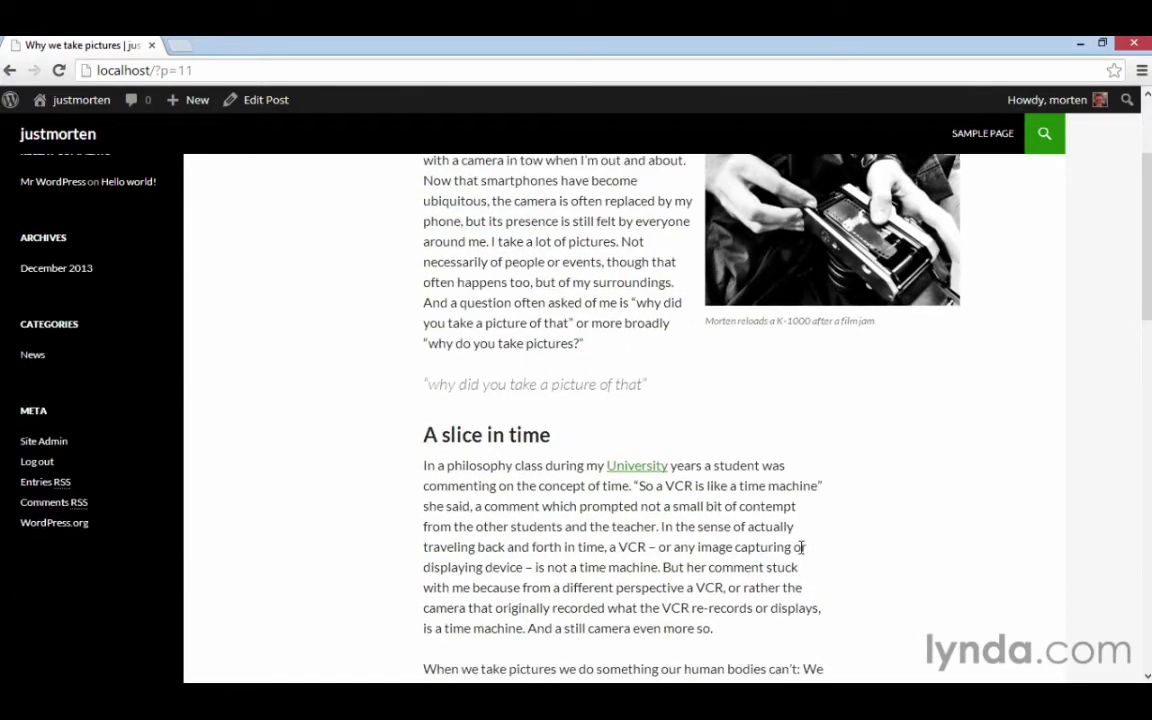
{"action": "scroll", "coordinate": [803, 550], "scroll_direction": "up", "scroll_amount": 3}
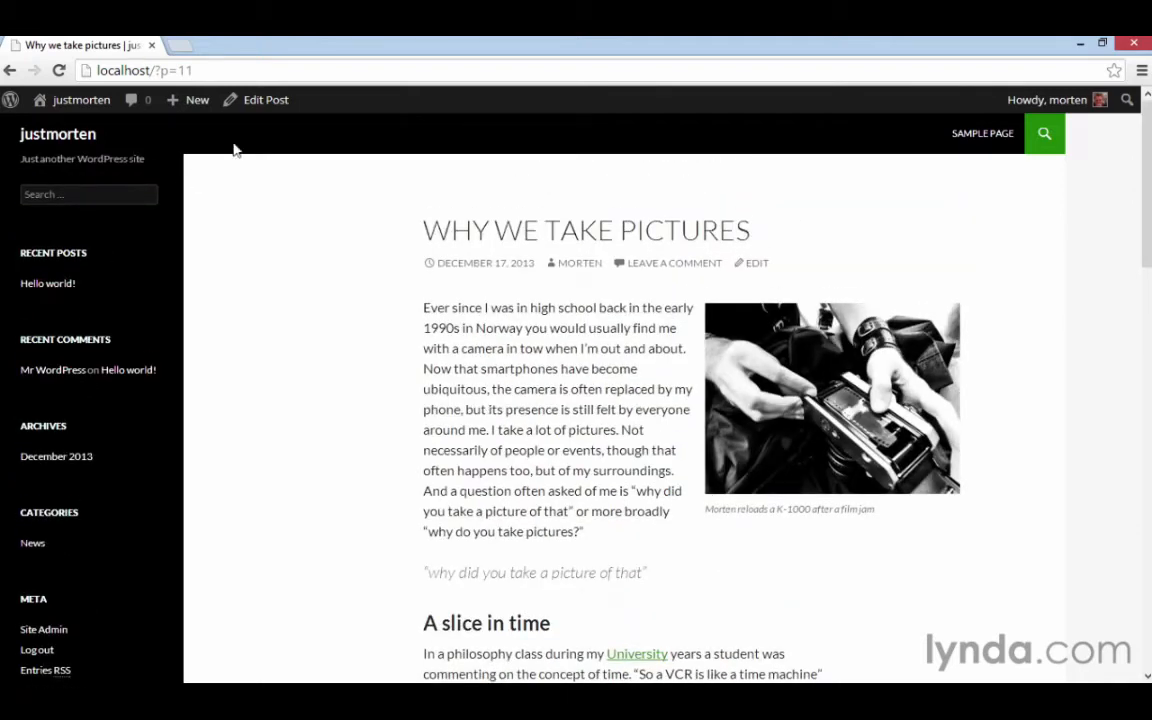
{"action": "left_click", "coordinate": [258, 101]}
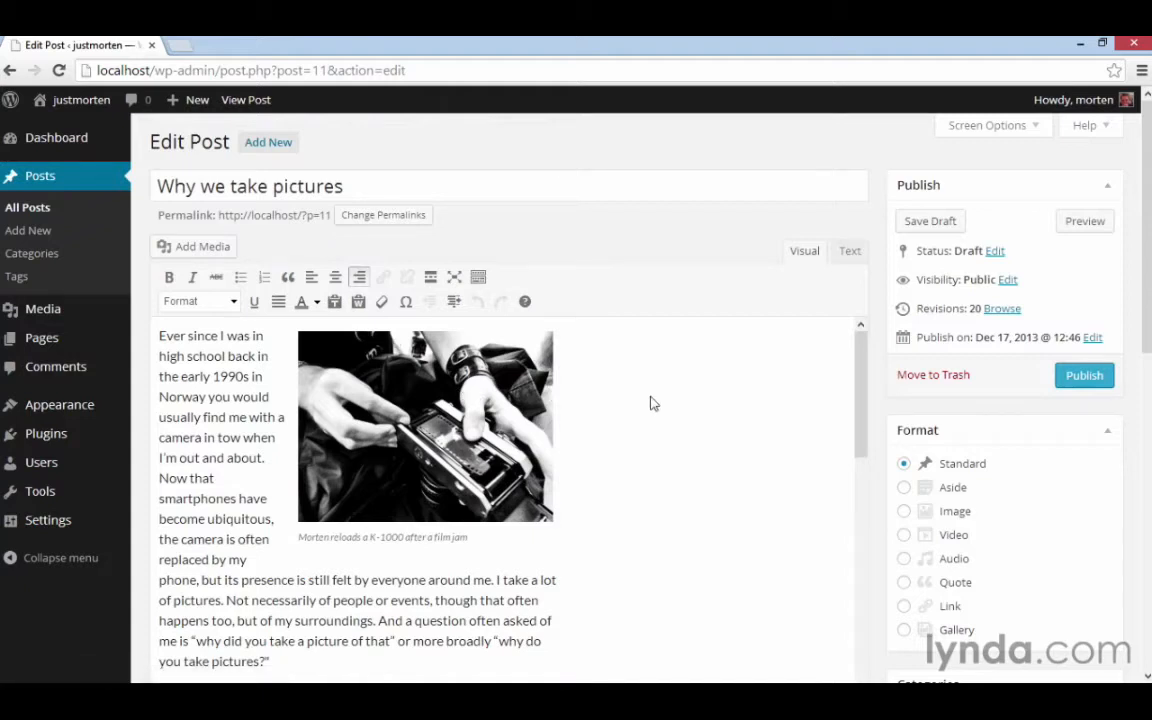
{"action": "left_click", "coordinate": [418, 374]}
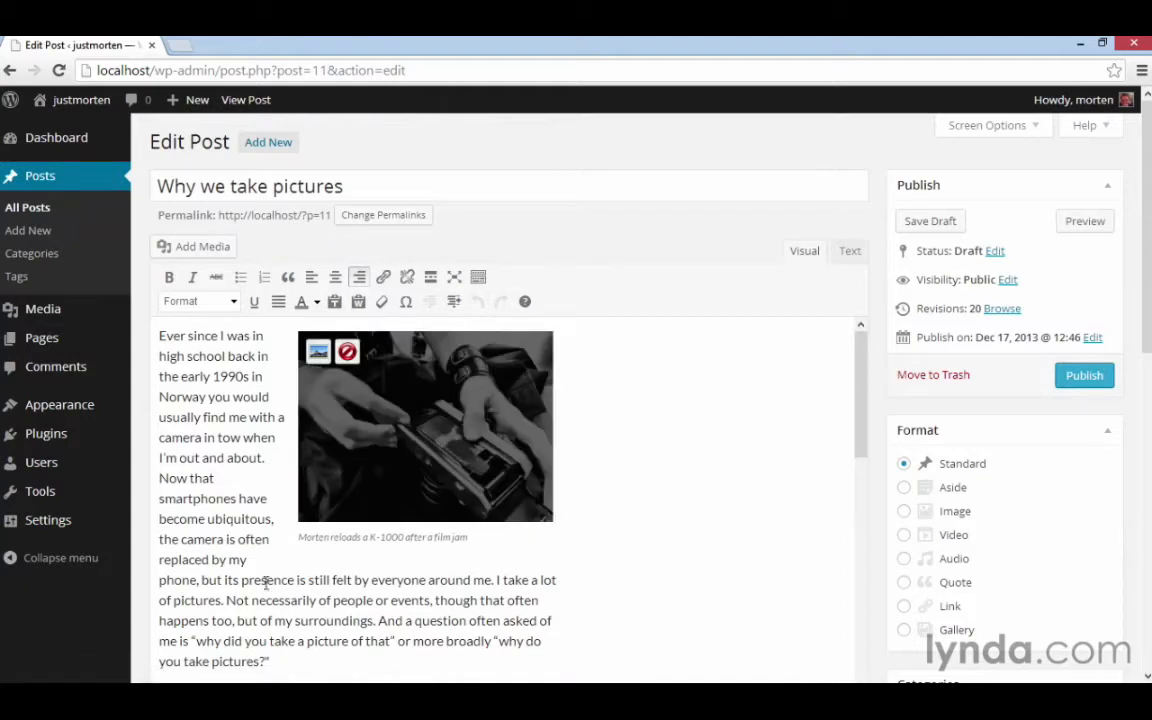
{"action": "left_click", "coordinate": [407, 538]}
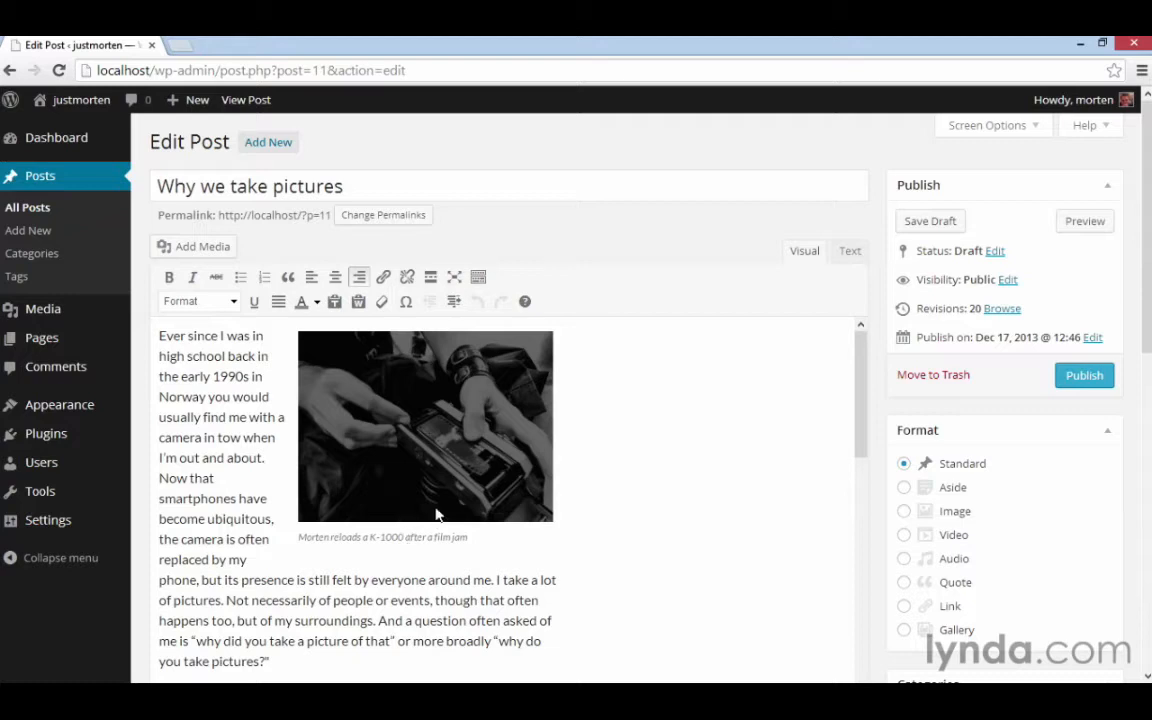
{"action": "left_click", "coordinate": [563, 455]}
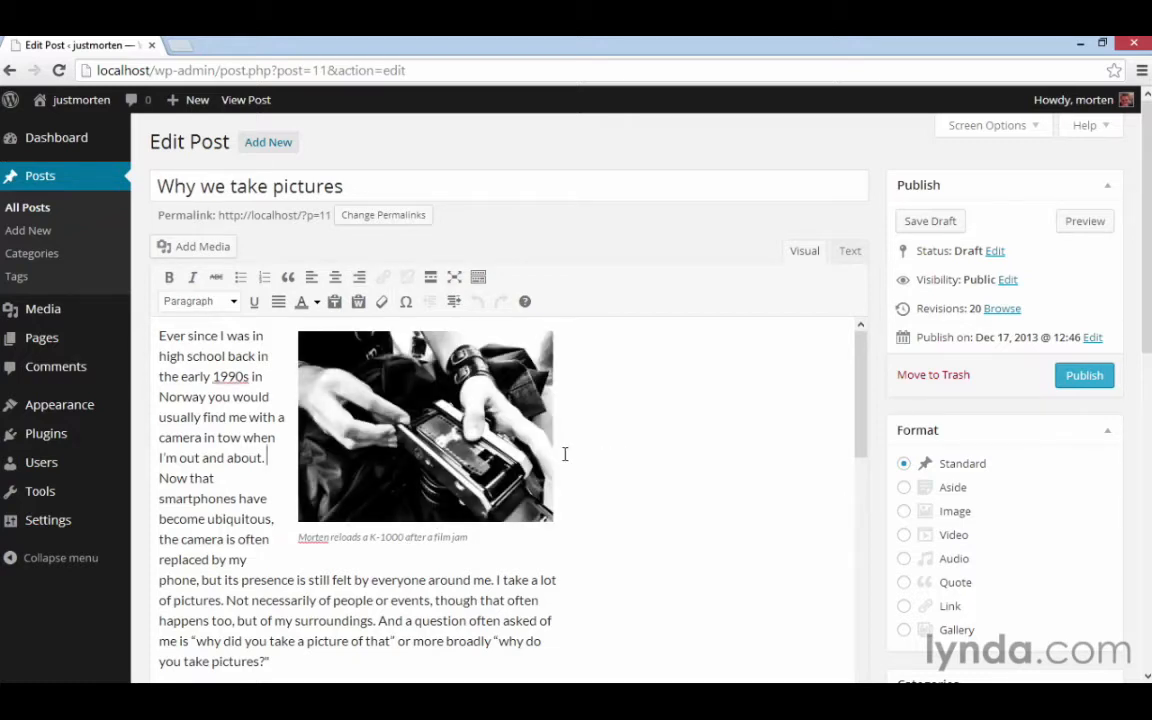
Step: Remove the caption from the camera image through its image settings and update the image
{"action": "left_click", "coordinate": [455, 458]}
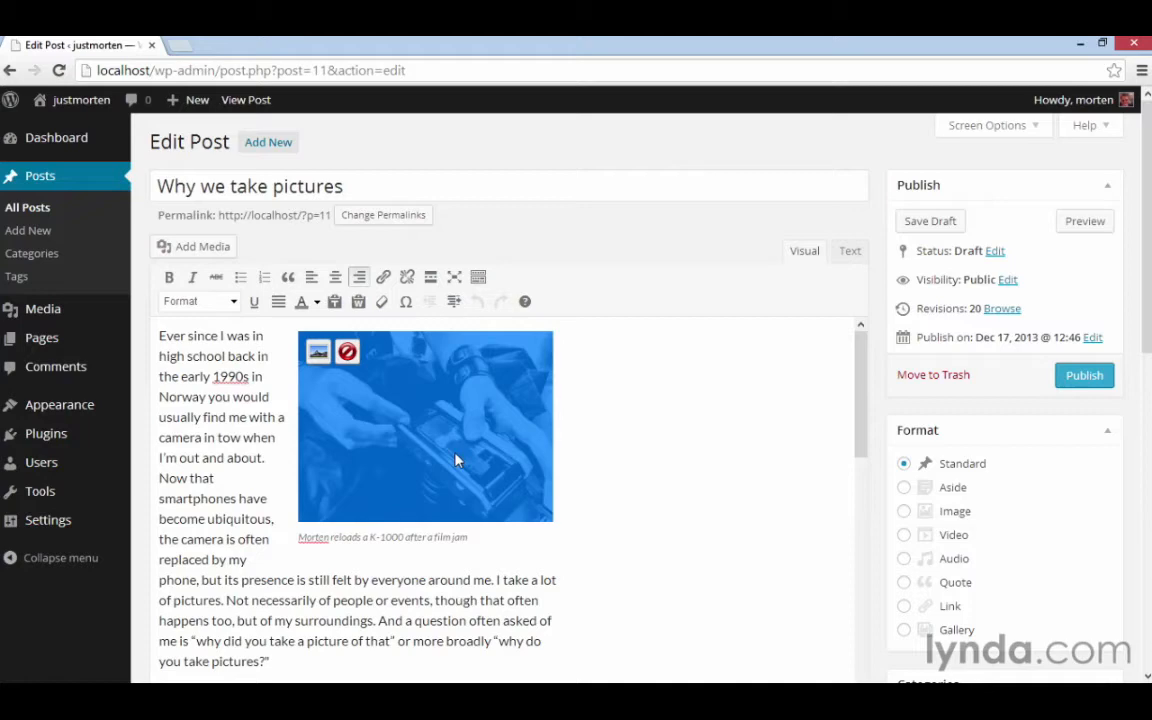
{"action": "left_click", "coordinate": [317, 351]}
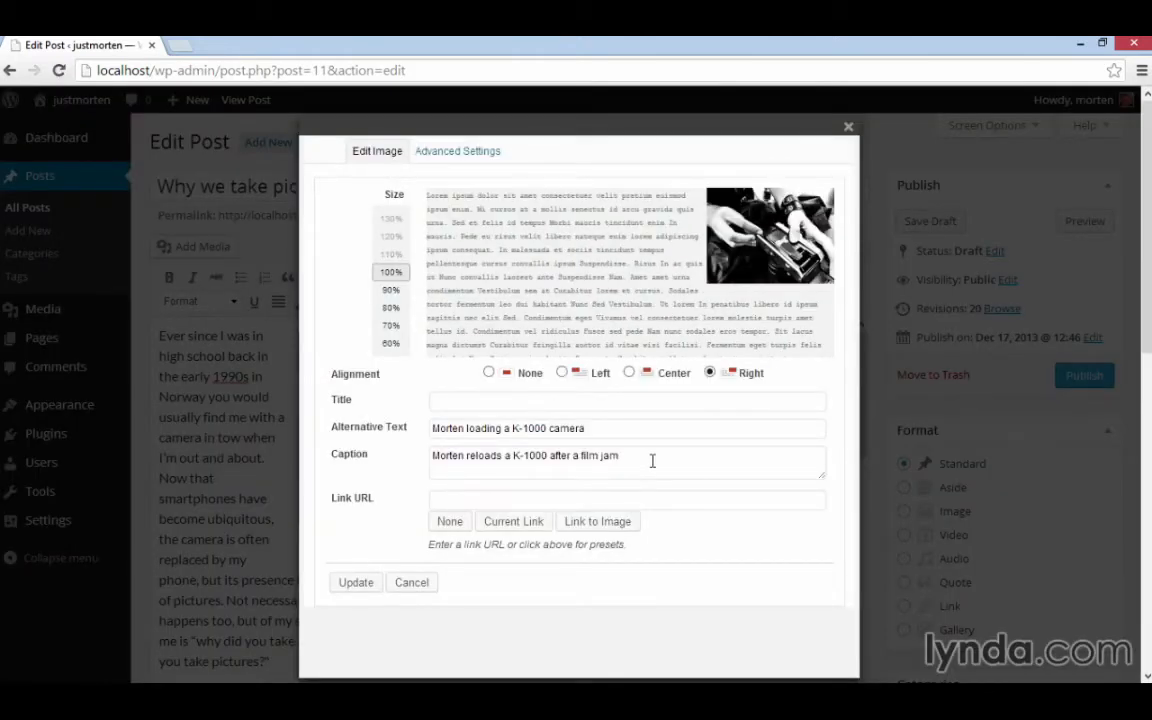
{"action": "left_click_drag", "start_coordinate": [650, 459], "coordinate": [425, 457]}
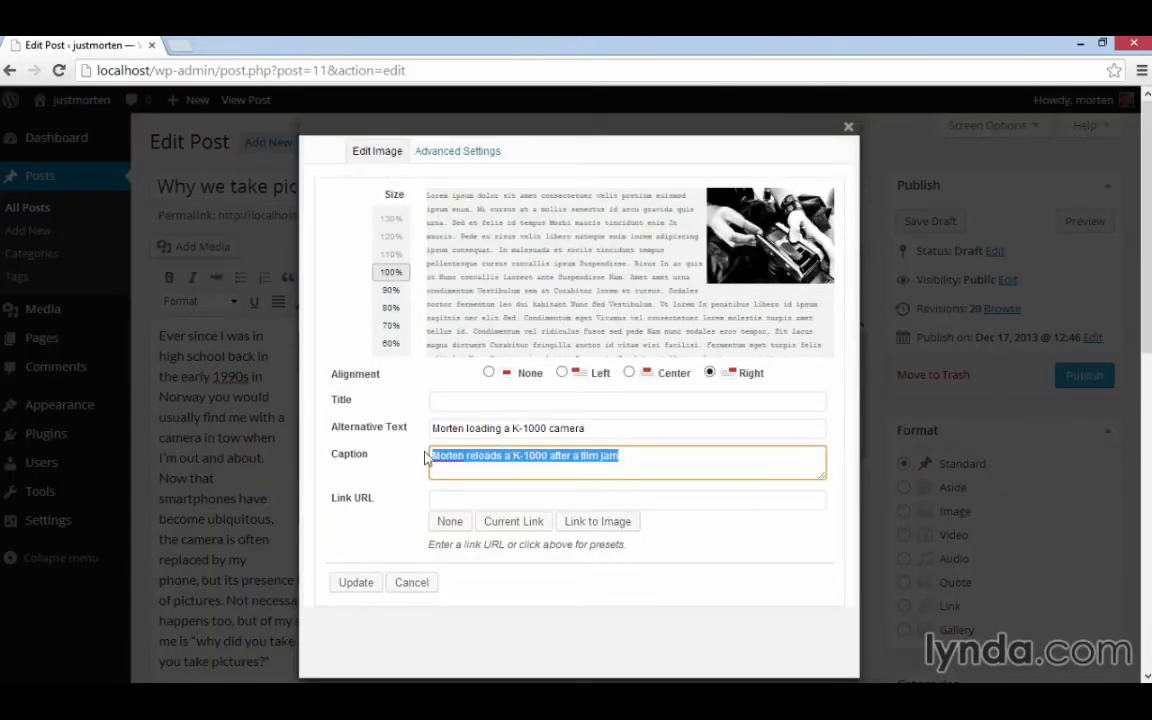
{"action": "key", "text": "BackSpace"}
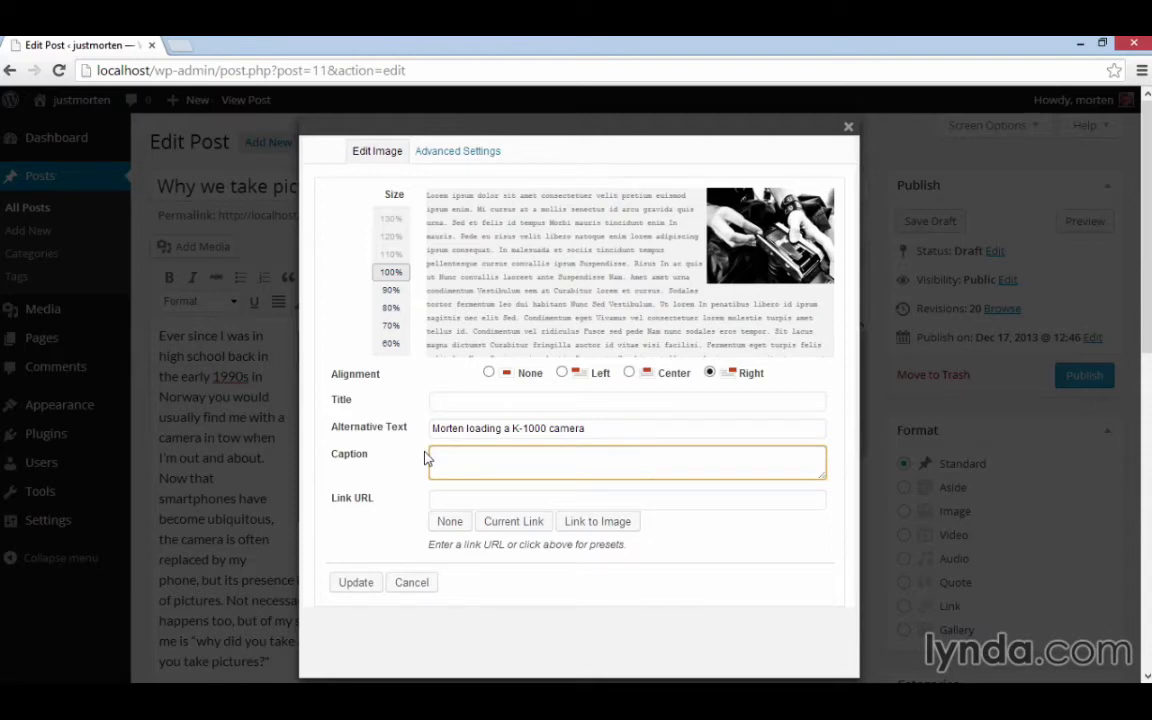
{"action": "left_click", "coordinate": [360, 583]}
Step: Move the camera image from the opening paragraph to the start of the first paragraph under "A slice in time"
{"action": "scroll", "coordinate": [619, 488], "scroll_direction": "down", "scroll_amount": 1}
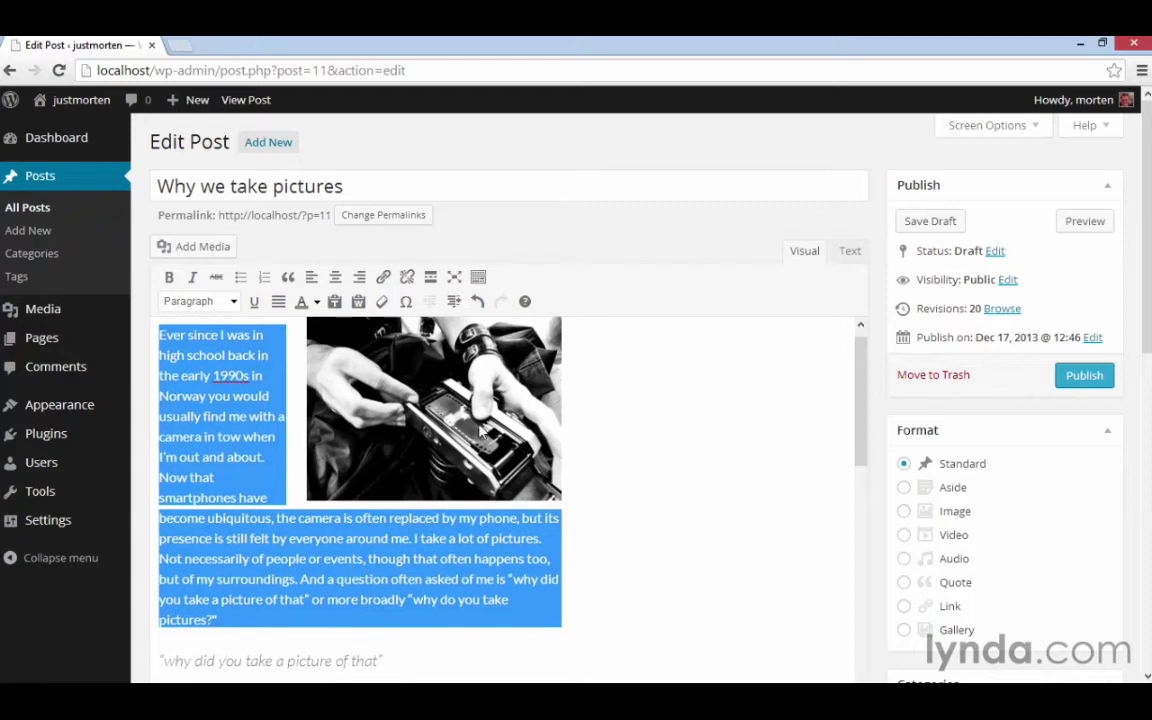
{"action": "left_click", "coordinate": [488, 437]}
{"action": "scroll", "coordinate": [679, 457], "scroll_direction": "down", "scroll_amount": 2}
{"action": "scroll", "coordinate": [393, 267], "scroll_direction": "down", "scroll_amount": 3}
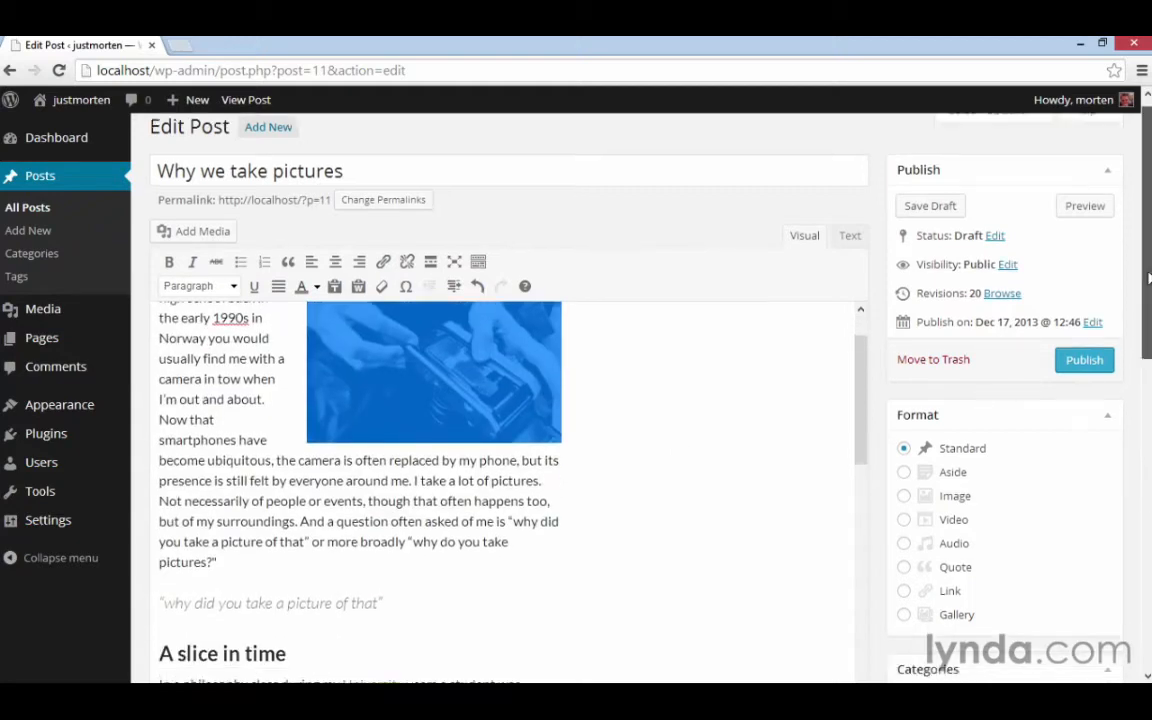
{"action": "left_click_drag", "start_coordinate": [393, 267], "coordinate": [135, 545]}
{"action": "left_click", "coordinate": [717, 433]}
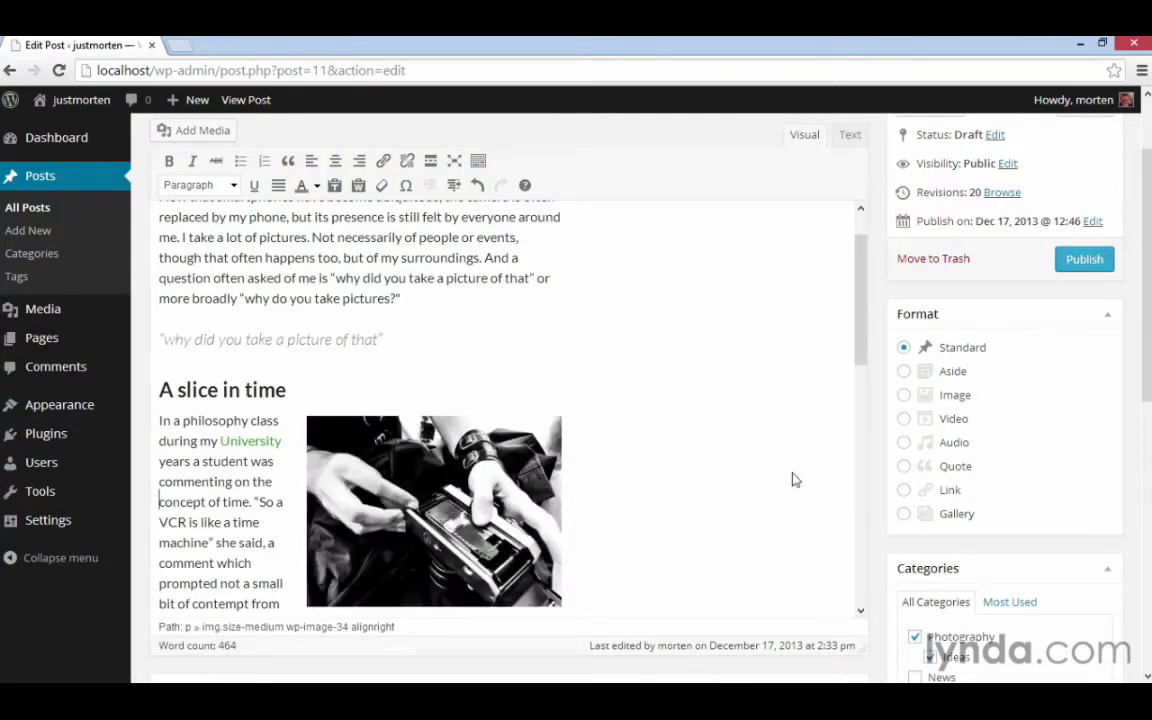
Step: Caption the moved camera image with the pictured person's first name followed by "reloads a K-1000 after a film jam"
{"action": "left_click", "coordinate": [473, 481]}
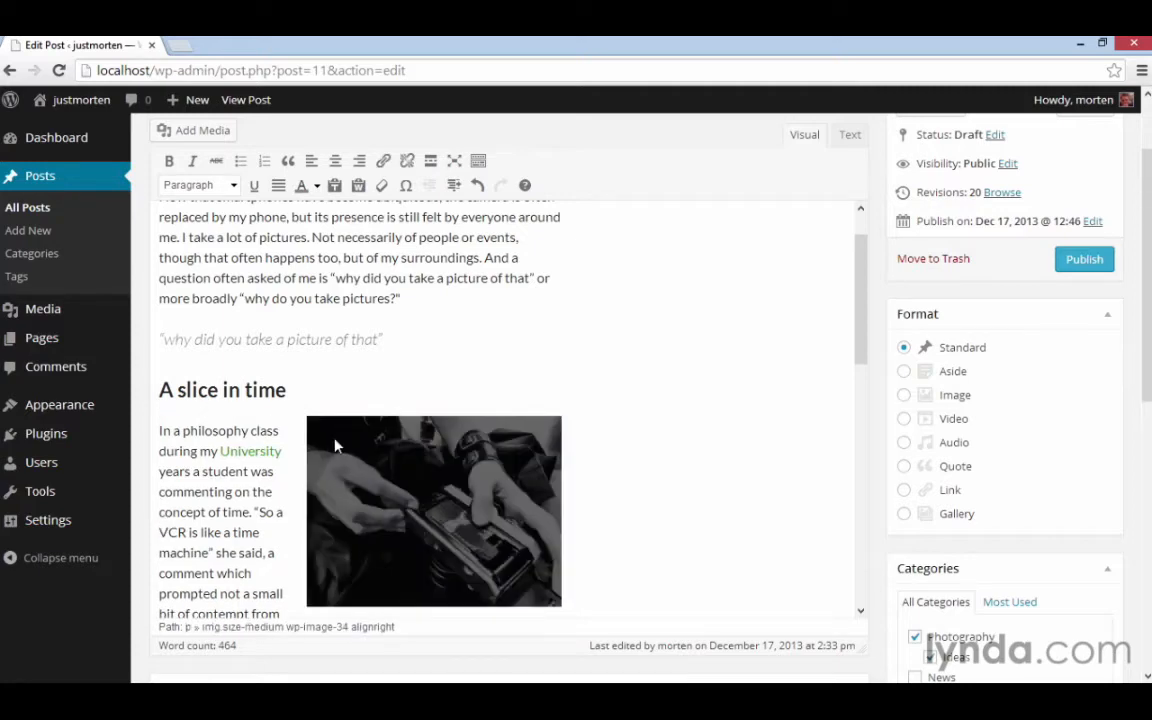
{"action": "left_click", "coordinate": [328, 437]}
{"action": "left_click", "coordinate": [494, 461]}
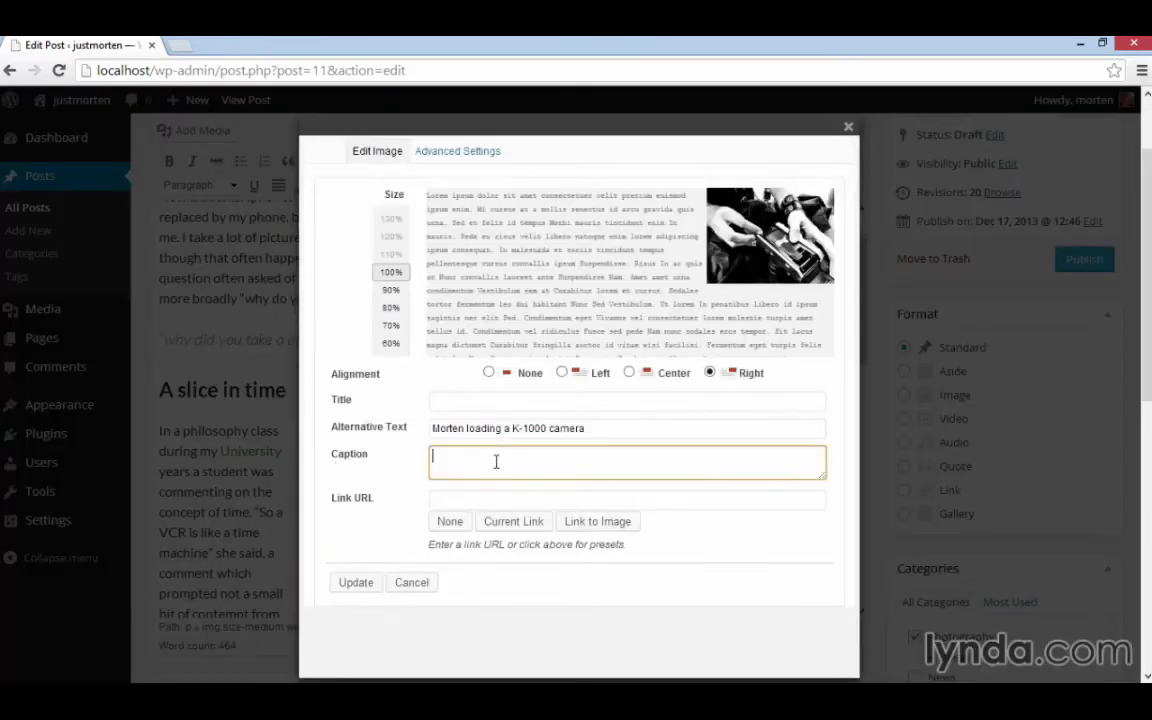
{"action": "type", "text": "Morten reloads a K-1000 after a film jam"}
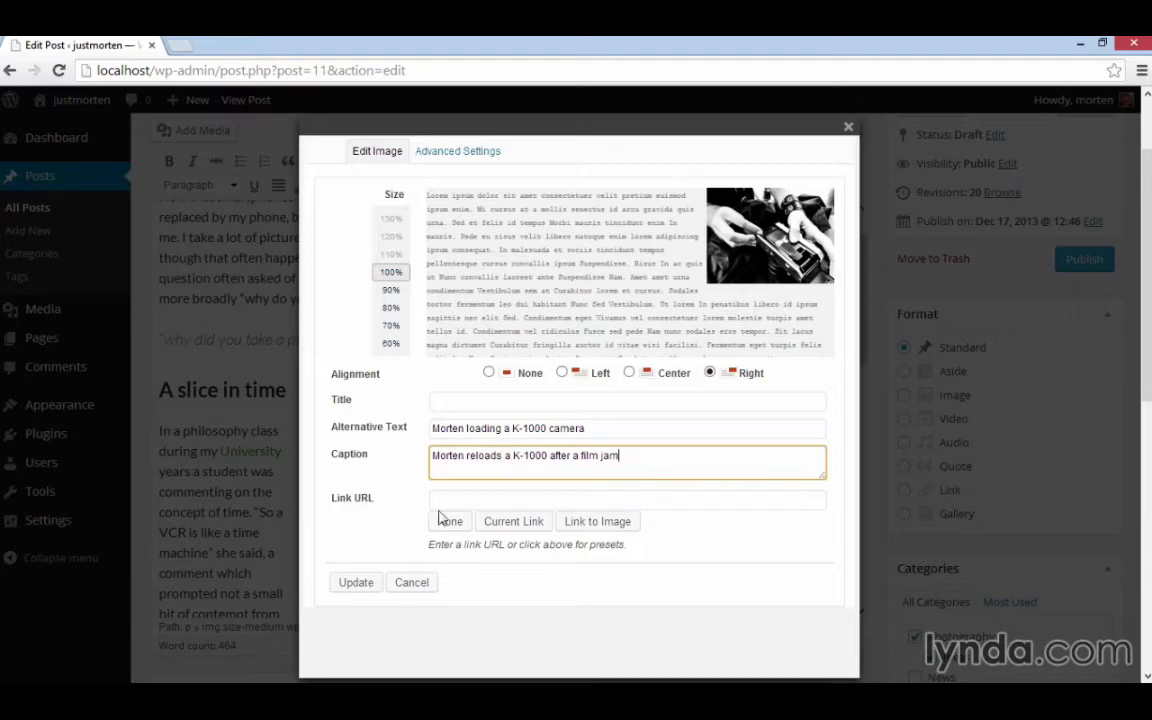
{"action": "left_click", "coordinate": [356, 583]}
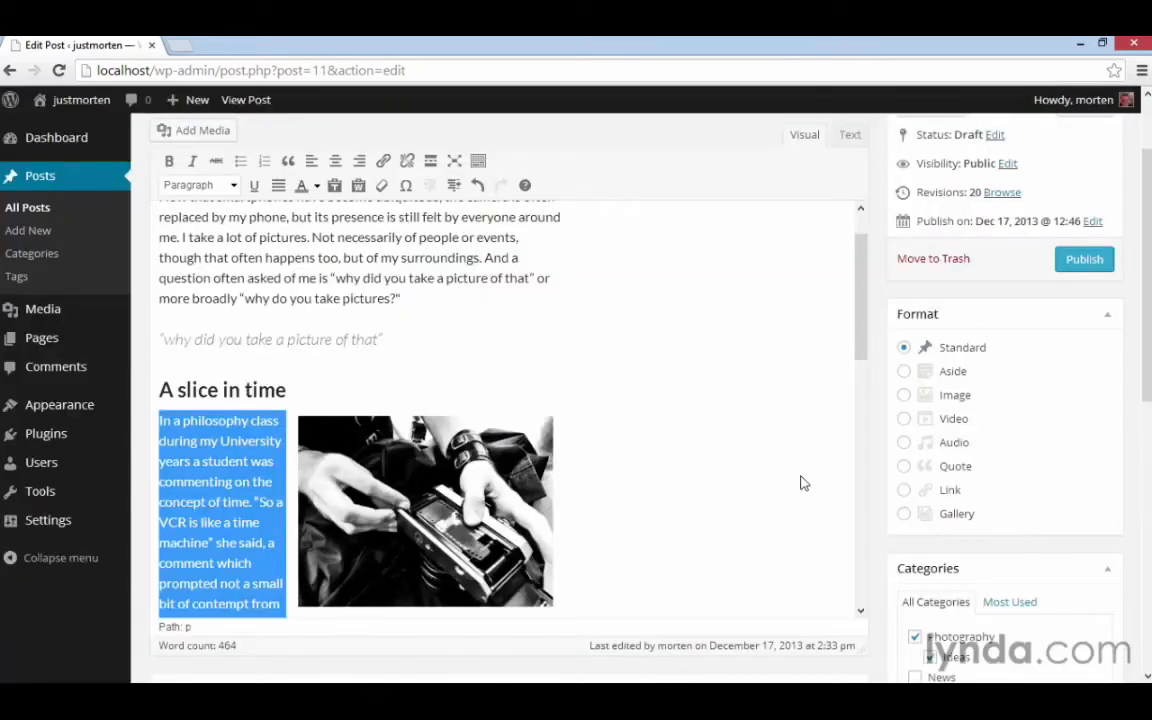
Step: Save the draft and view the post on the site to examine the camera image under "A slice in time"
{"action": "scroll", "coordinate": [926, 400], "scroll_direction": "up", "scroll_amount": 2}
{"action": "left_click", "coordinate": [935, 221]}
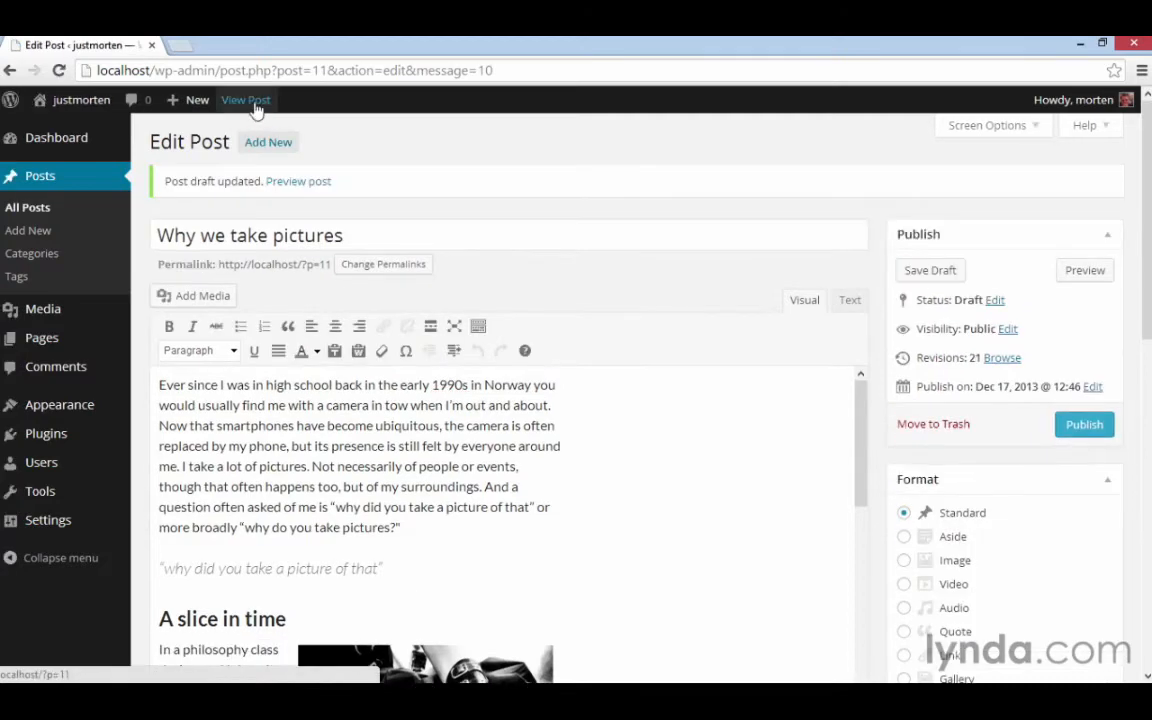
{"action": "left_click", "coordinate": [248, 102]}
{"action": "scroll", "coordinate": [977, 362], "scroll_direction": "down", "scroll_amount": 5}
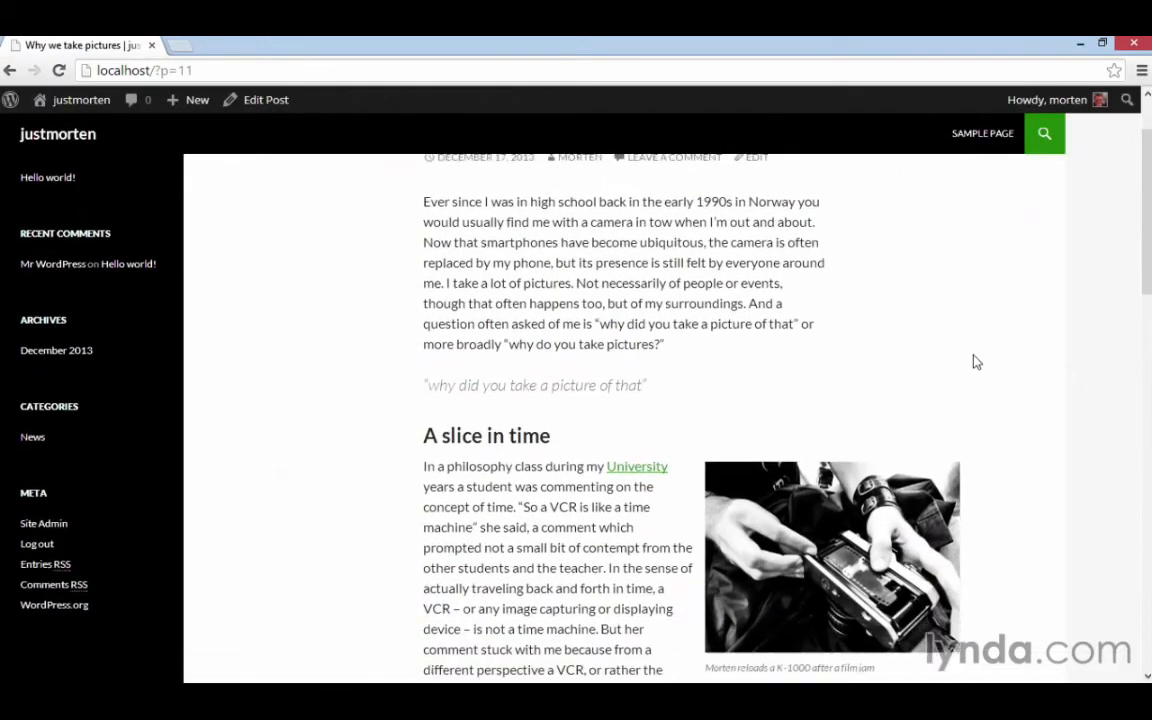
{"action": "scroll", "coordinate": [977, 364], "scroll_direction": "down", "scroll_amount": 1}
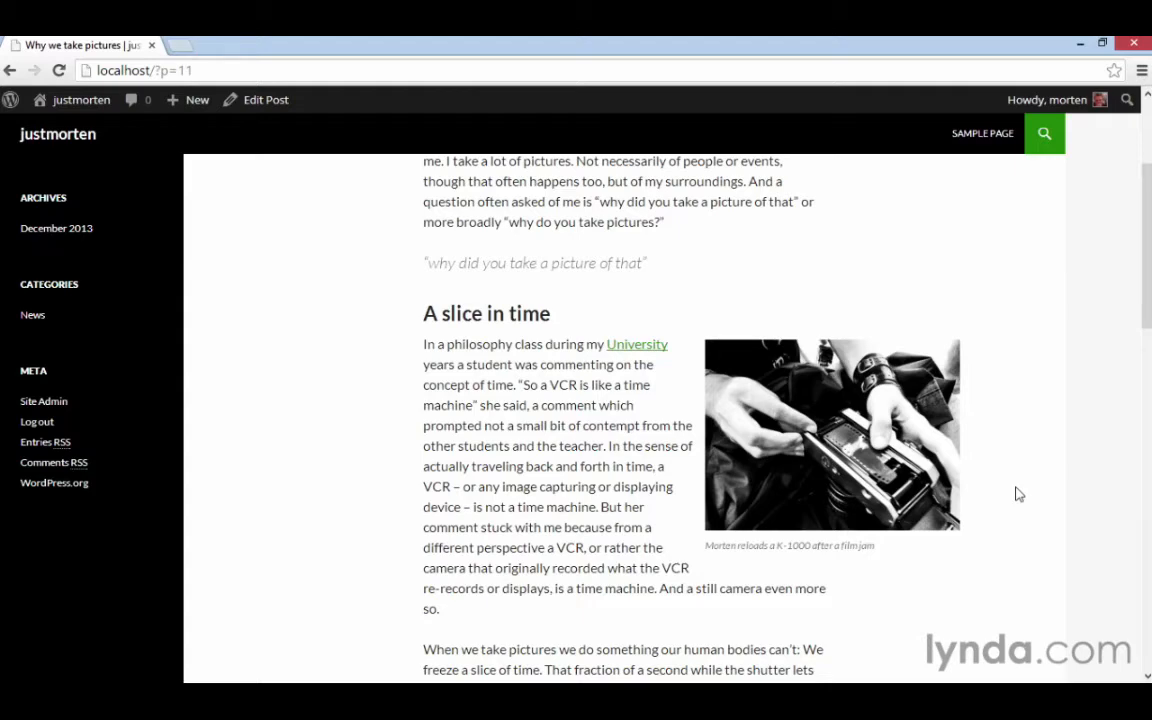
Step: Reopen the post for editing and add an empty line after the last paragraph under "A communication"
{"action": "key", "text": "alt+Tab"}
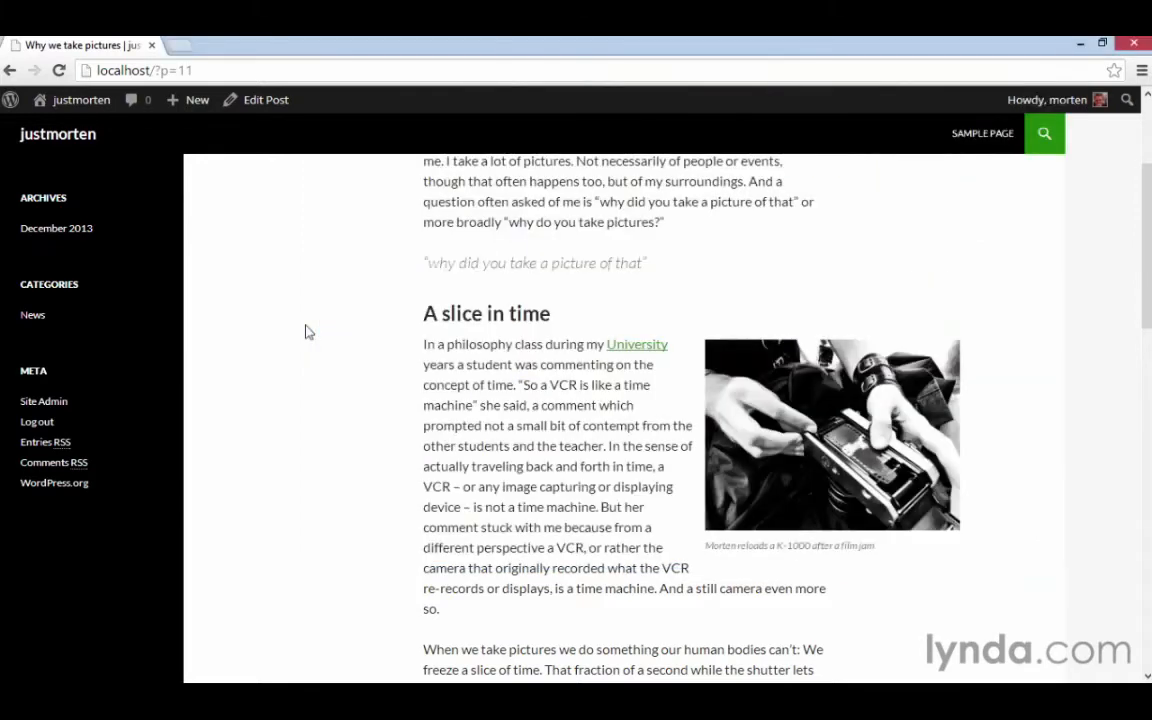
{"action": "left_click", "coordinate": [305, 330]}
{"action": "left_click", "coordinate": [255, 99]}
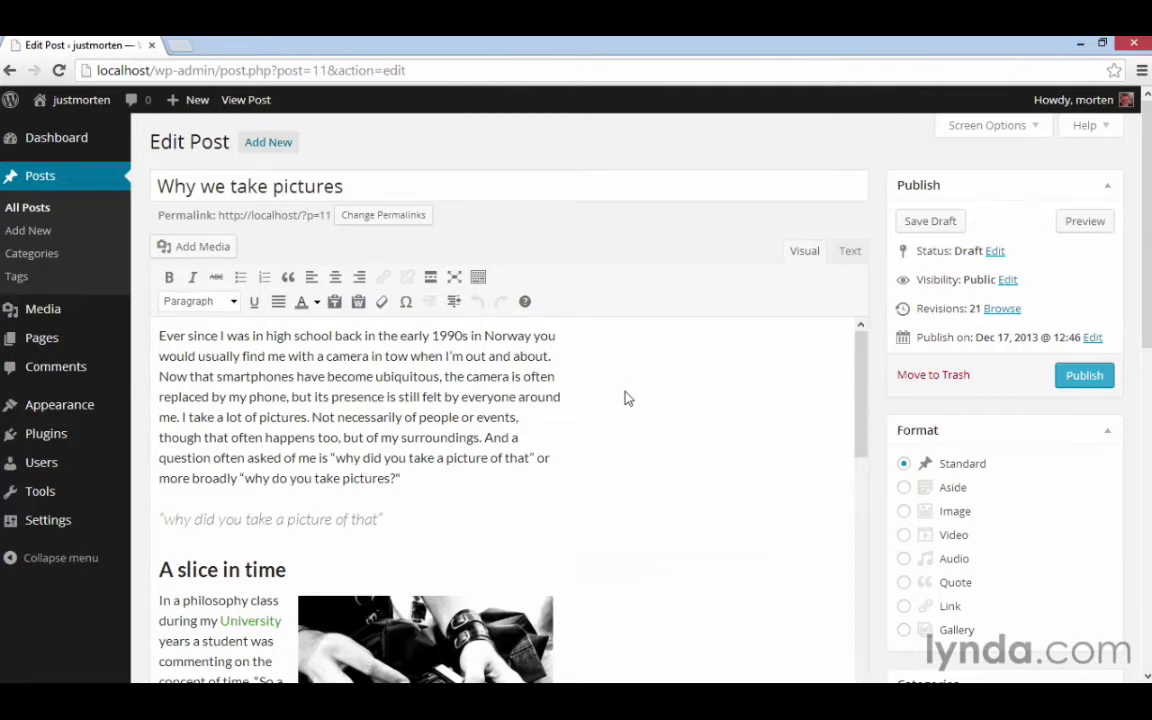
{"action": "scroll", "coordinate": [726, 390], "scroll_direction": "down", "scroll_amount": 2}
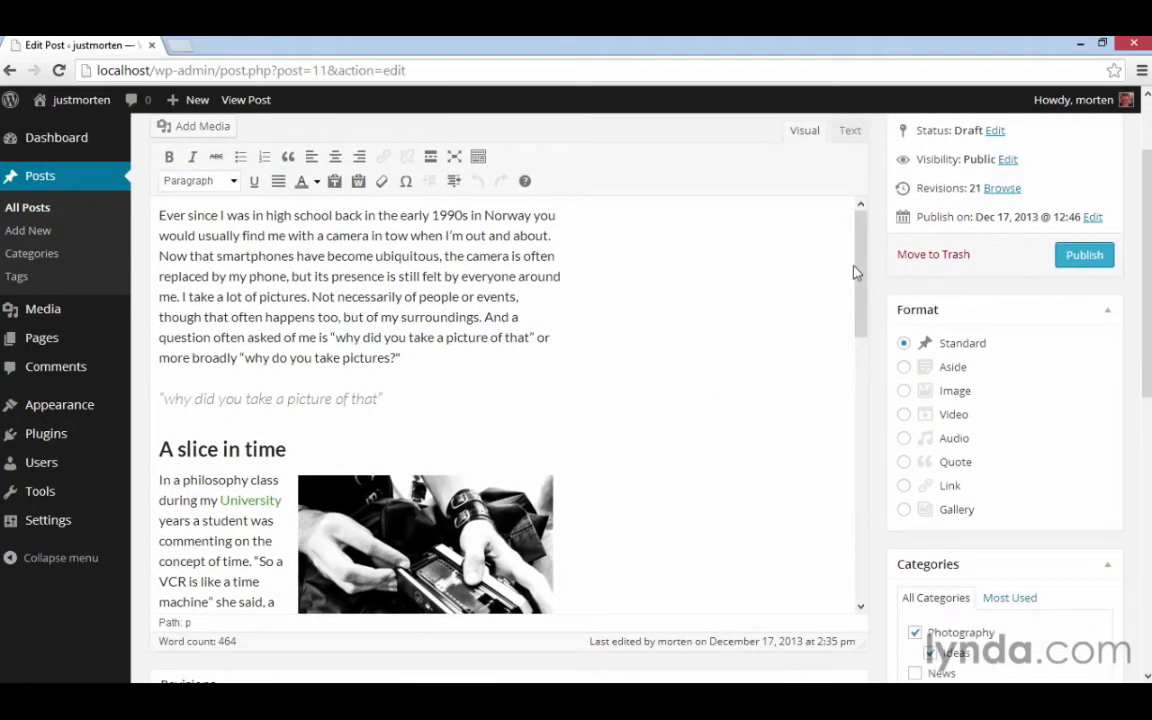
{"action": "left_click_drag", "start_coordinate": [858, 280], "coordinate": [856, 560]}
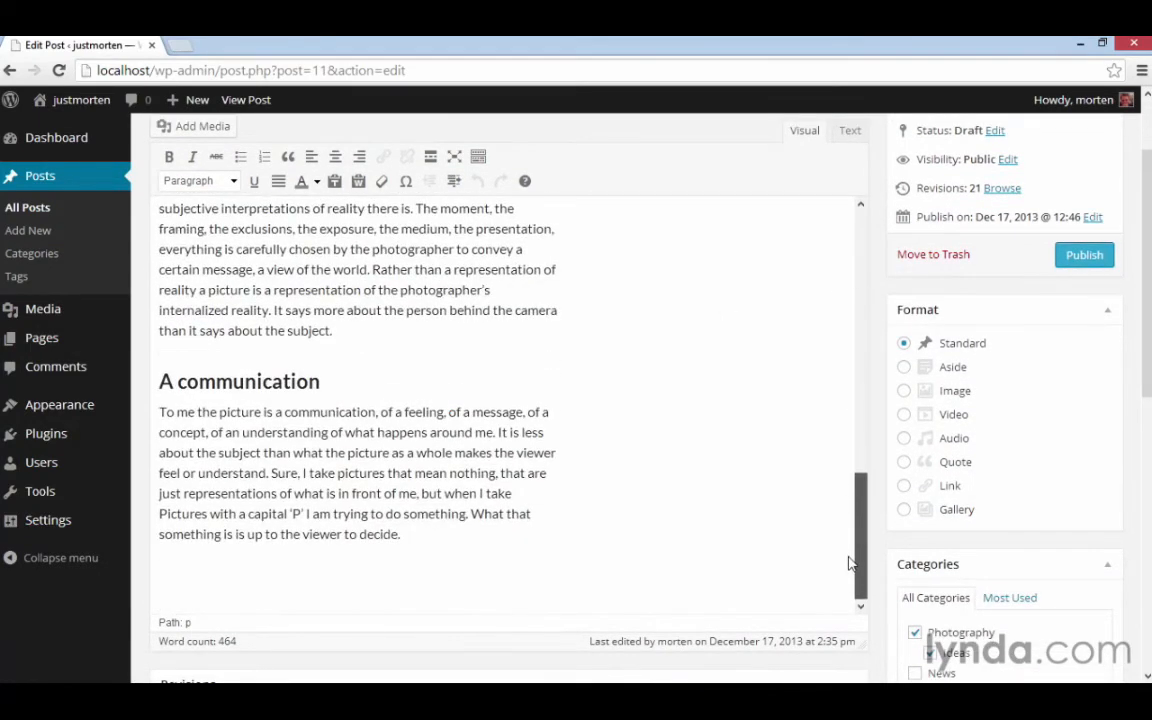
{"action": "left_click", "coordinate": [434, 535]}
{"action": "key", "text": "Return"}
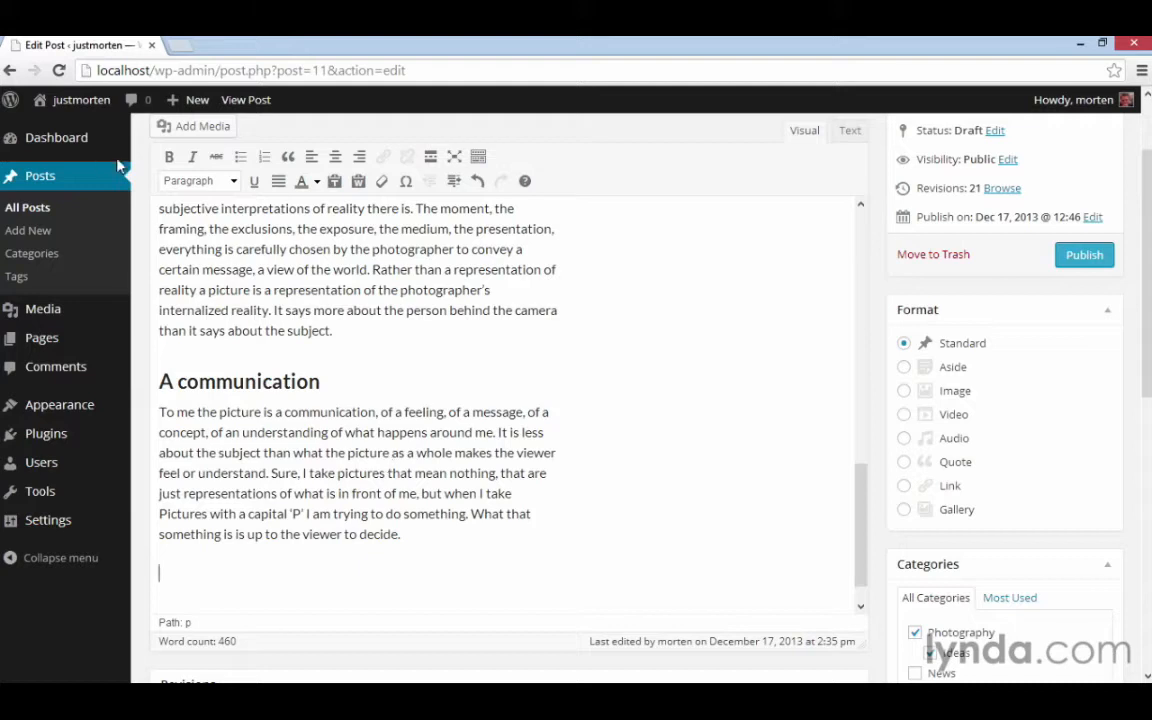
Step: Start creating a gallery at the end of the post and open its file upload area
{"action": "left_click", "coordinate": [198, 126]}
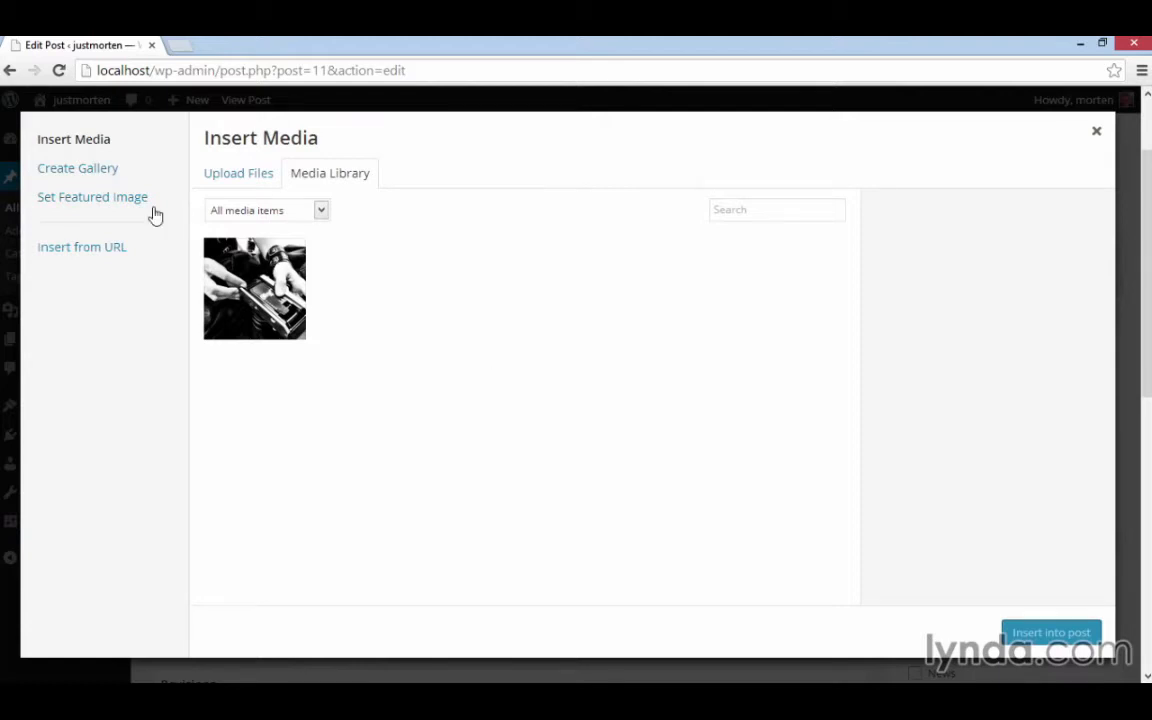
{"action": "left_click", "coordinate": [104, 172]}
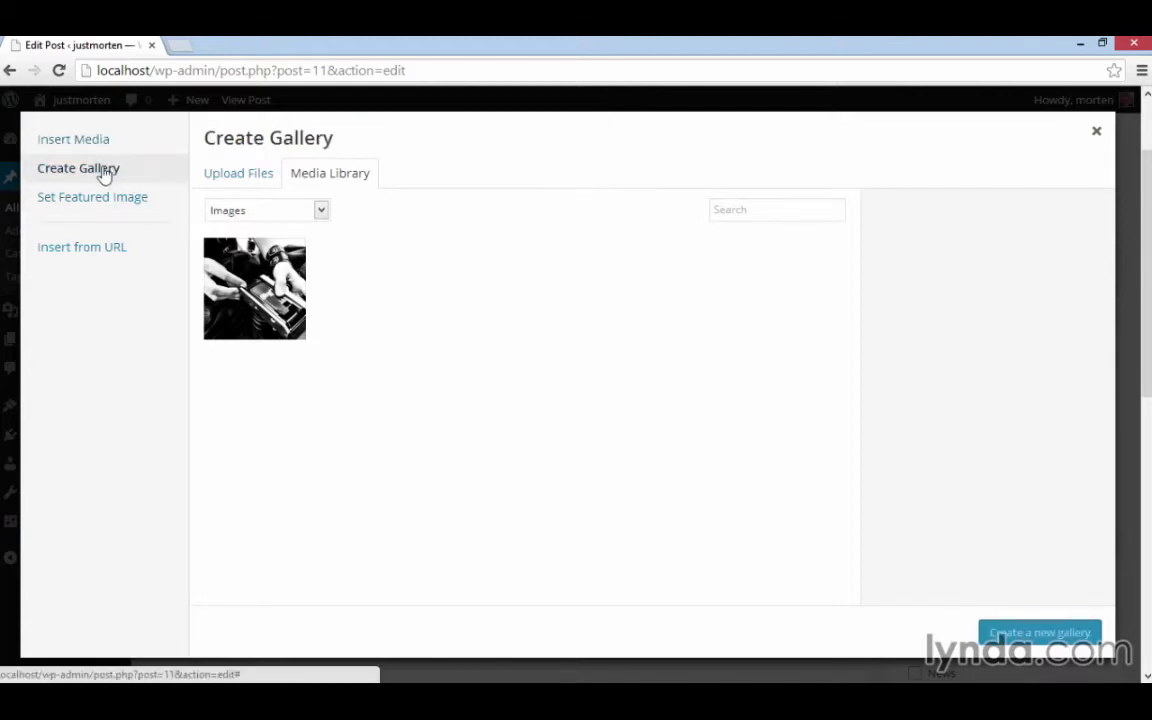
{"action": "left_click", "coordinate": [237, 177]}
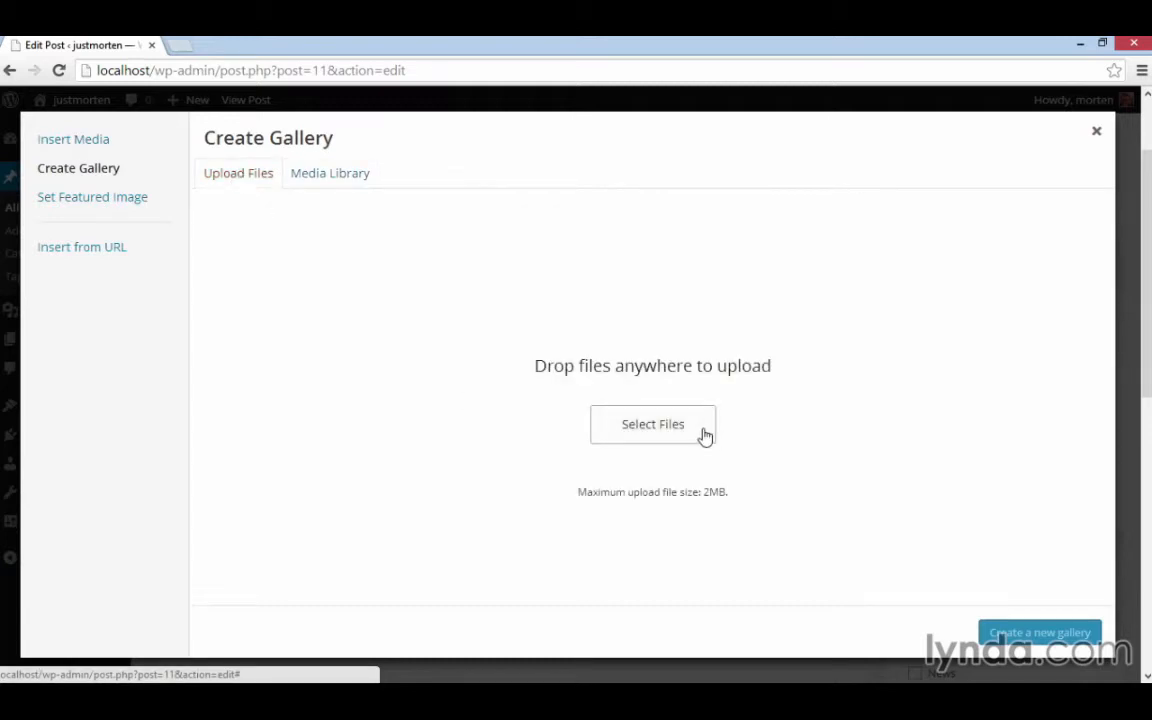
Step: Switch to the images folder in File Explorer and upload a1, apples, chairs, colors, frozengrapes, mail and precarious to the gallery
{"action": "key", "text": "alt+Tab"}
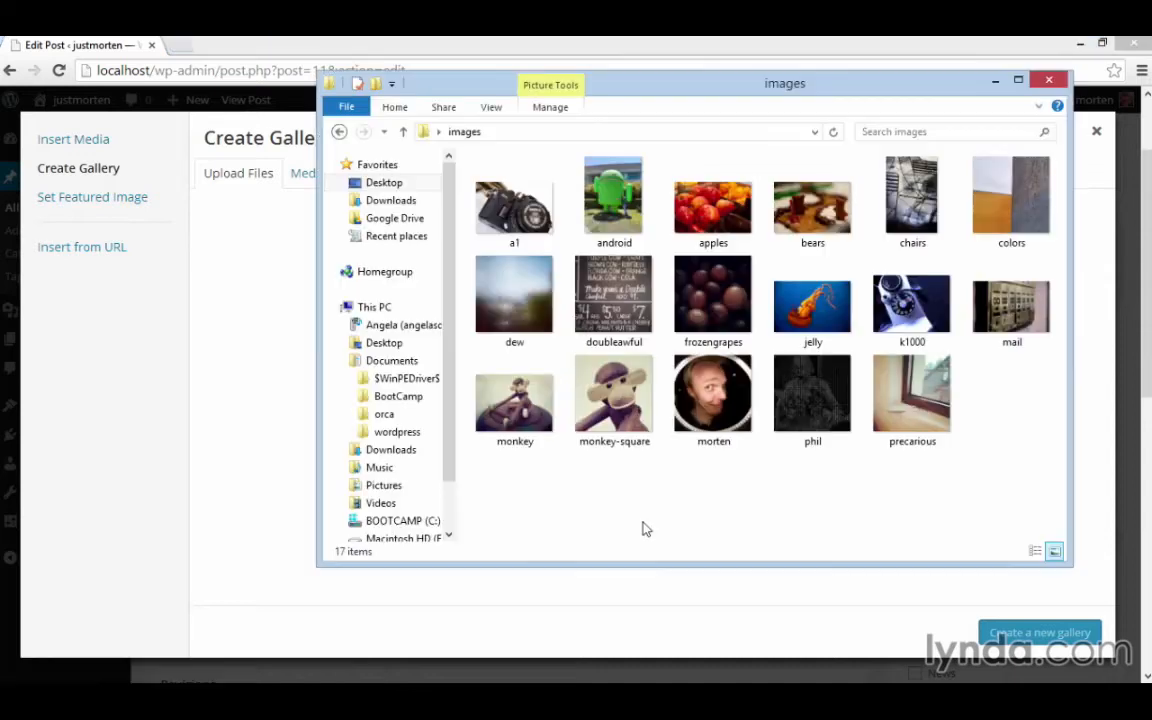
{"action": "left_click", "coordinate": [490, 222]}
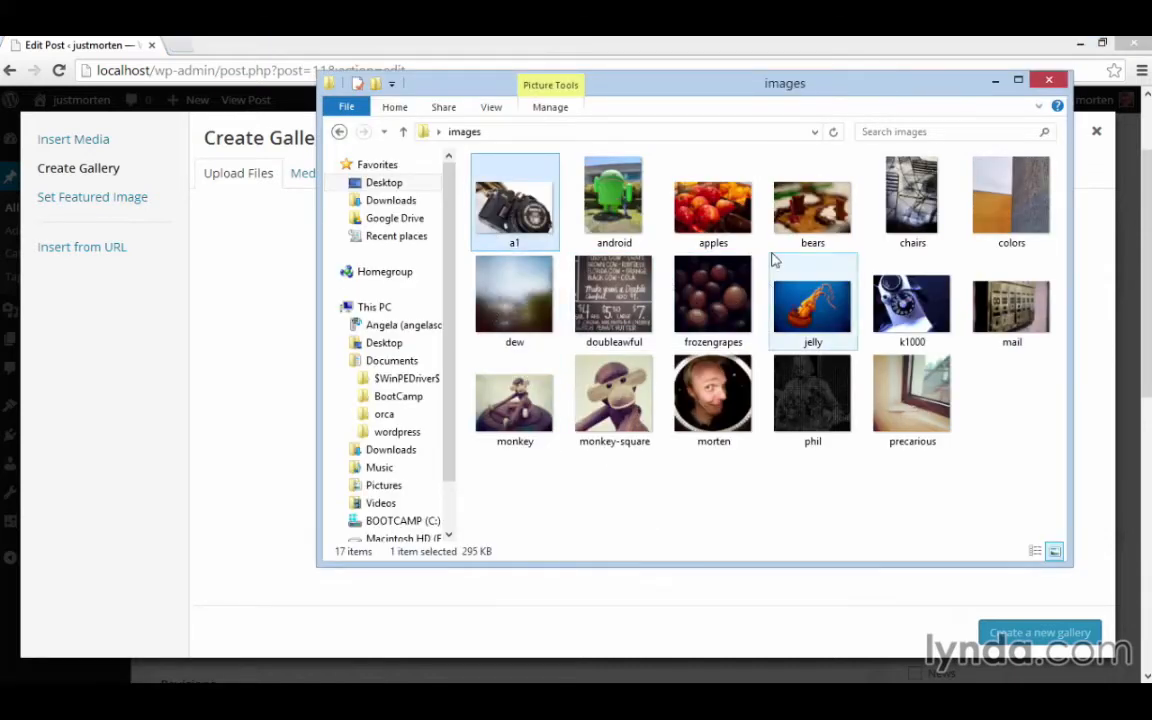
{"action": "left_click", "coordinate": [743, 218], "text": "ctrl"}
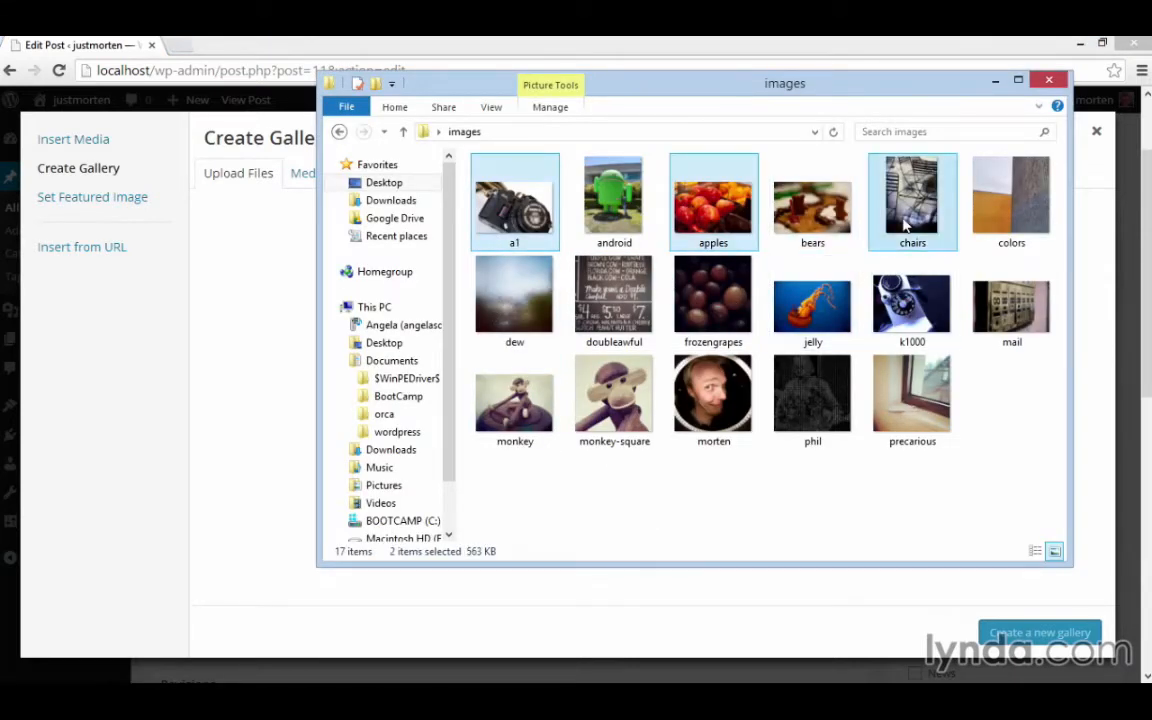
{"action": "left_click", "coordinate": [912, 212], "text": "ctrl"}
{"action": "left_click", "coordinate": [1005, 222], "text": "ctrl"}
{"action": "left_click", "coordinate": [713, 295], "text": "ctrl"}
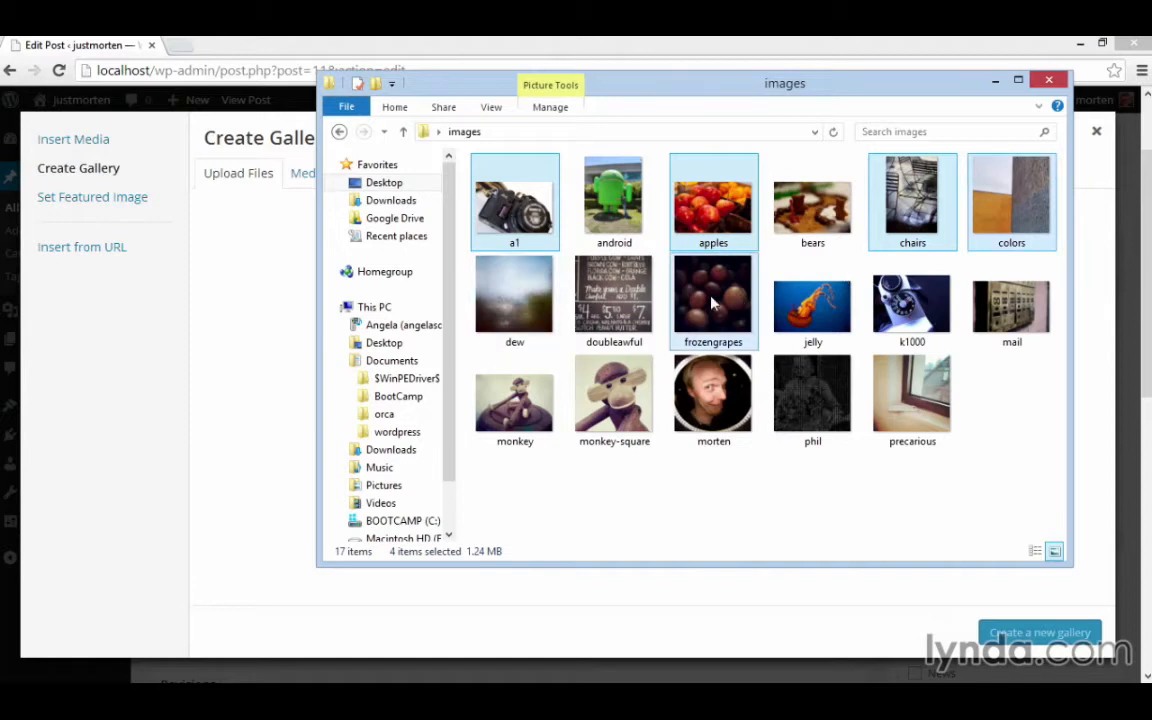
{"action": "left_click", "coordinate": [1011, 305], "text": "ctrl"}
{"action": "left_click", "coordinate": [912, 395], "text": "ctrl"}
{"action": "left_click_drag", "start_coordinate": [912, 395], "coordinate": [276, 444]}
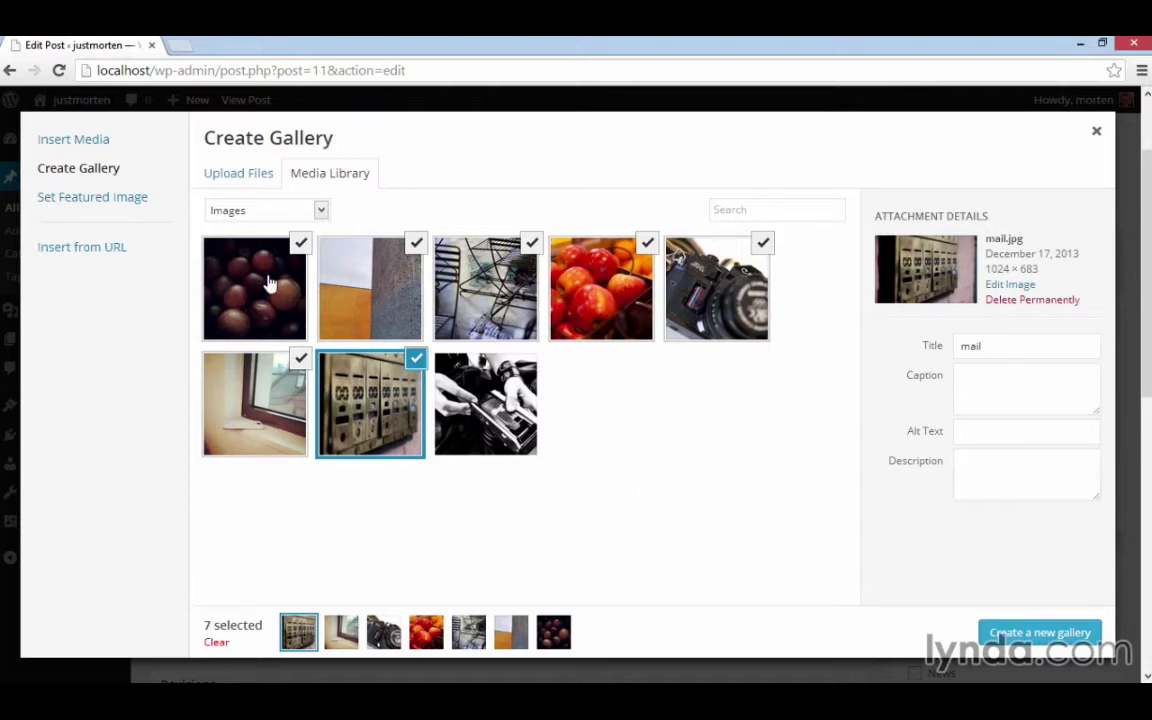
Step: Title the frozengrapes image "Frozen grapes" and give it the alt text "Closeup of frozen grapes"
{"action": "left_click", "coordinate": [240, 250]}
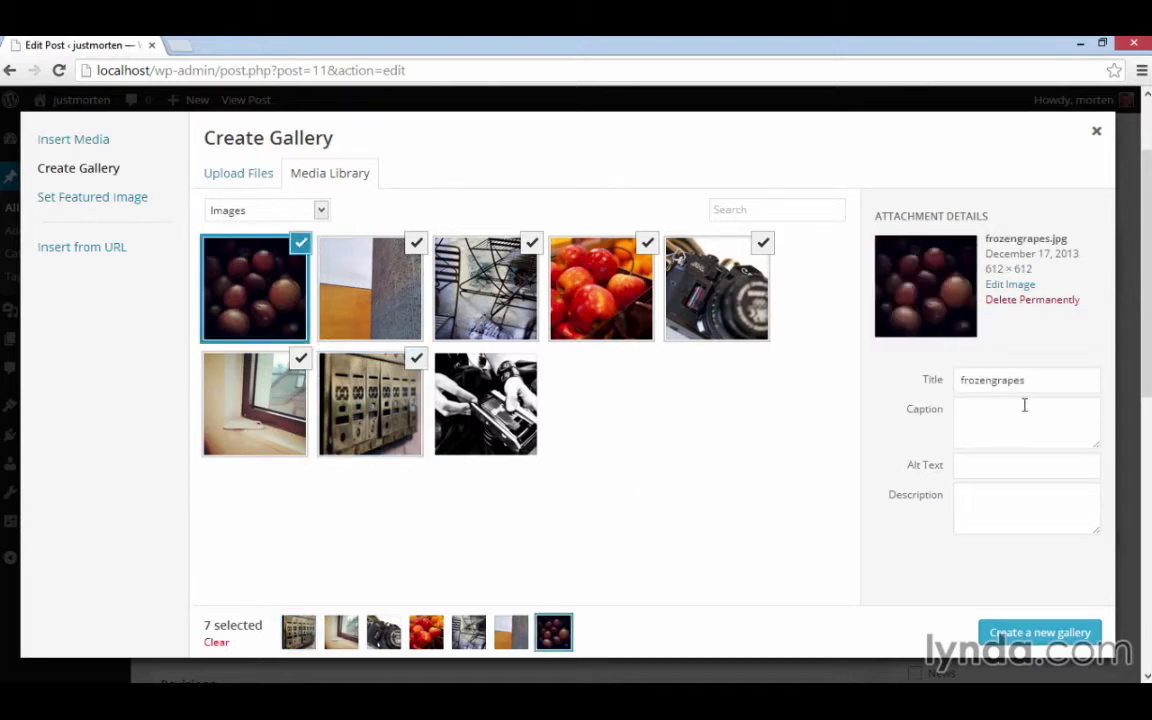
{"action": "double_click", "coordinate": [1059, 387]}
{"action": "type", "text": "Frozen gra"}
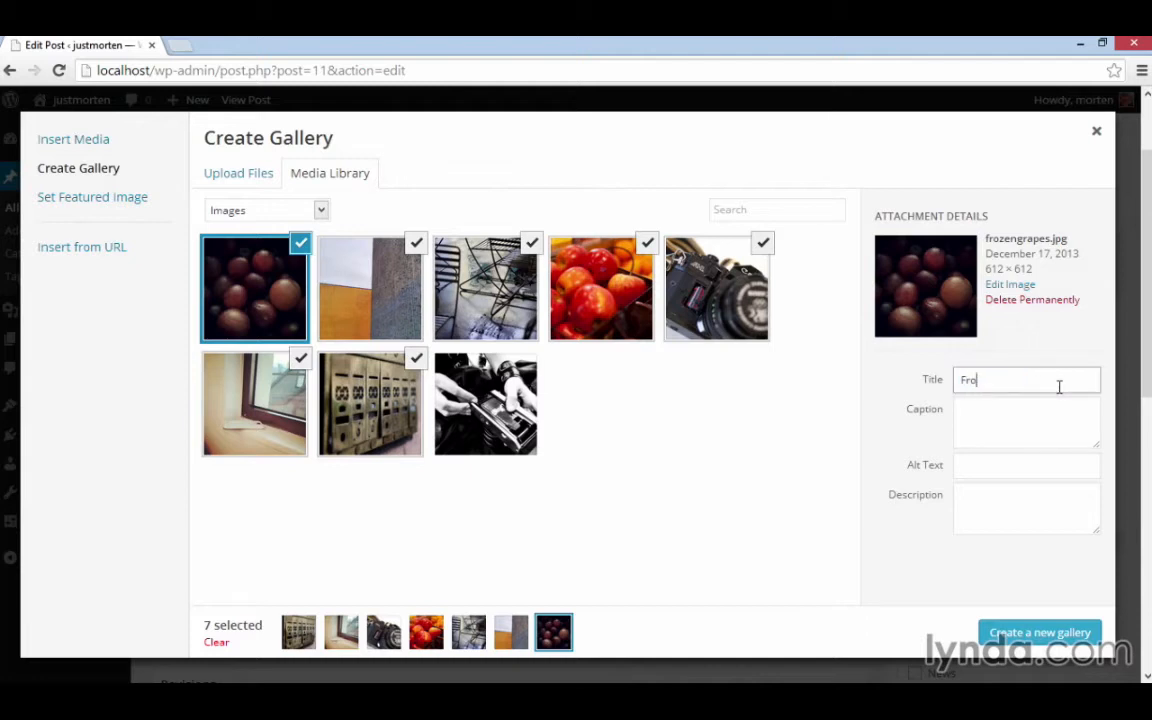
{"action": "type", "text": "pes"}
{"action": "left_click", "coordinate": [968, 468]}
{"action": "type", "text": "Closeup of frozen"}
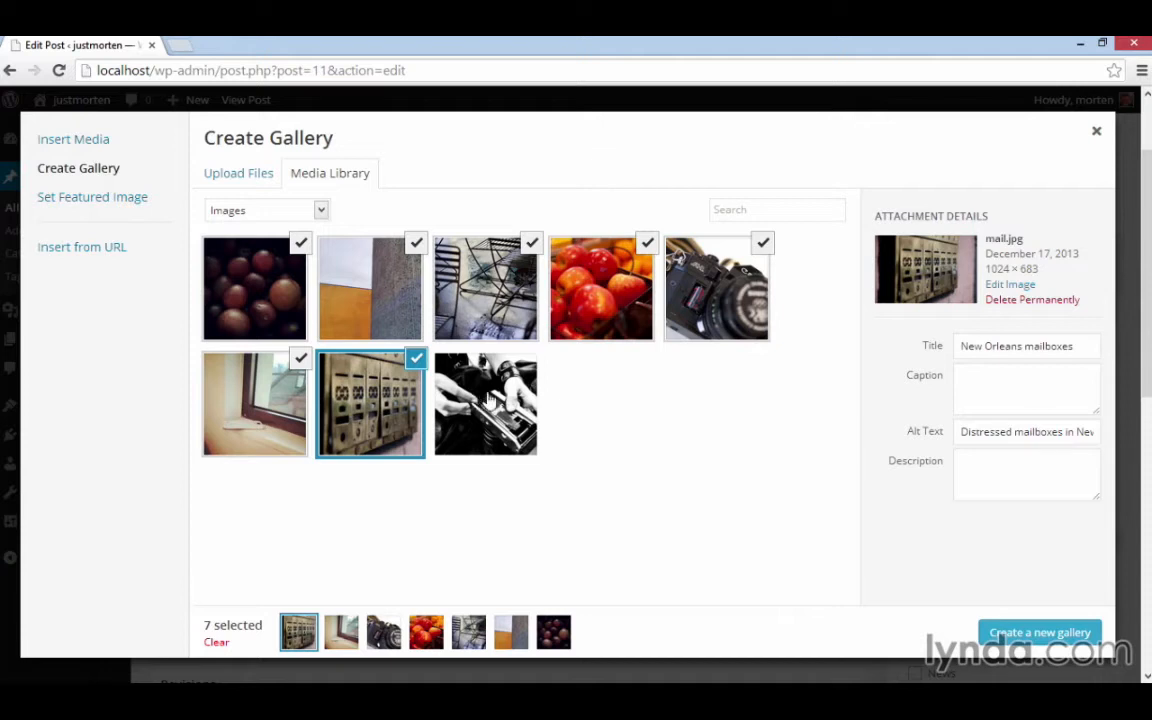
Step: Add the black-and-white camera.jpg to the selection and take it out again, and also deselect the apples image
{"action": "left_click", "coordinate": [480, 400]}
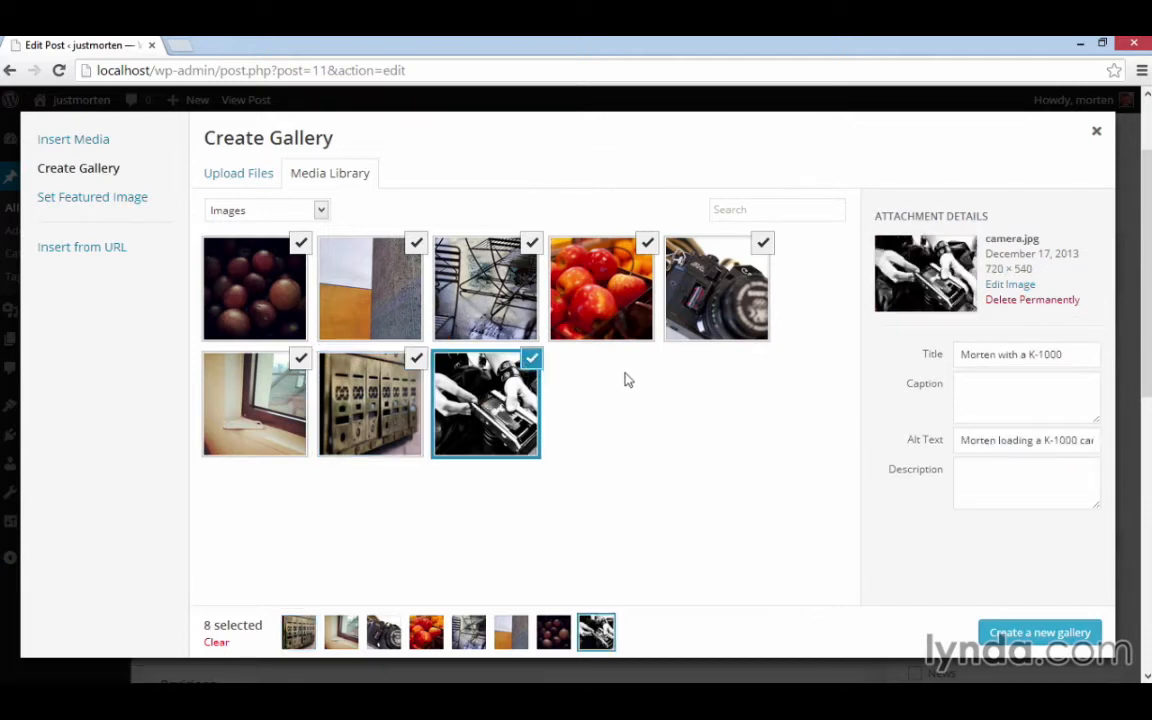
{"action": "left_click", "coordinate": [531, 358]}
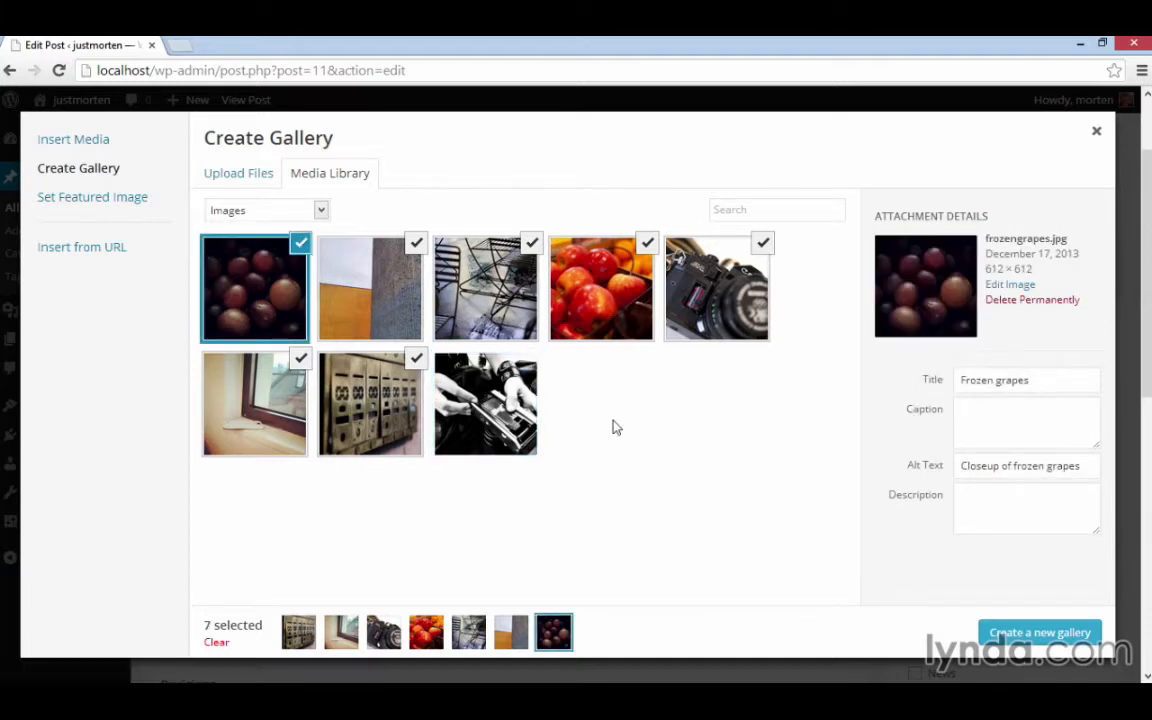
{"action": "left_click", "coordinate": [646, 243]}
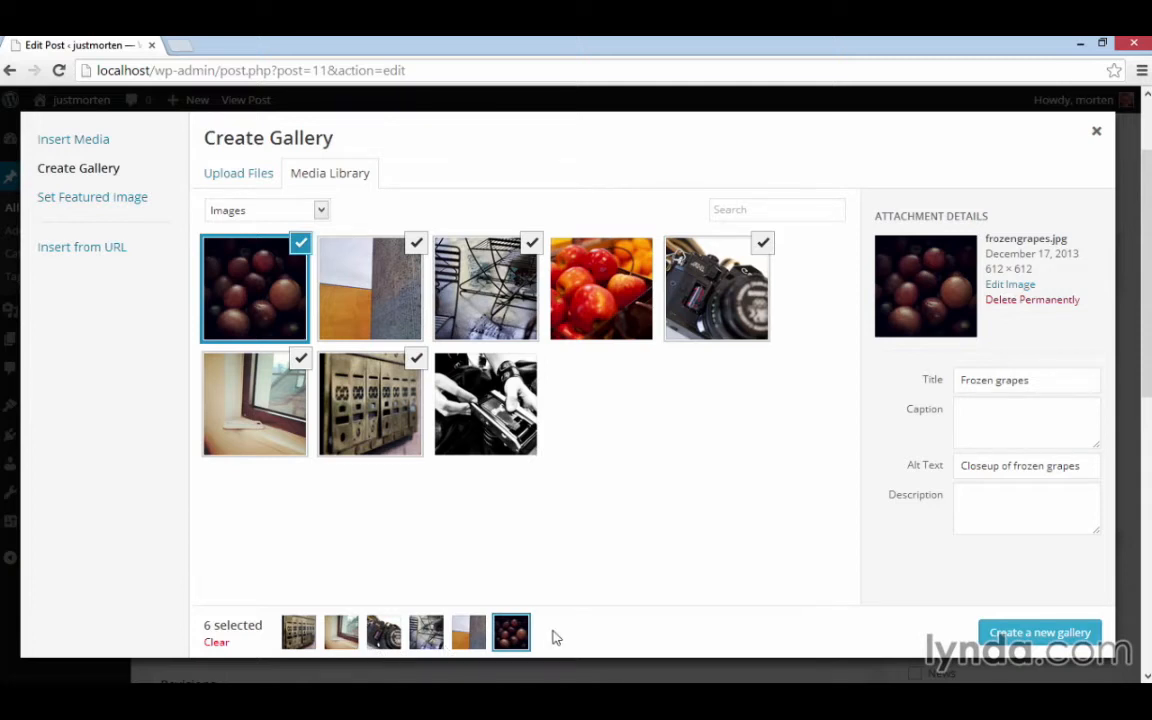
Step: Check the media library's filter options and create a new gallery from the selected images
{"action": "left_click", "coordinate": [322, 212]}
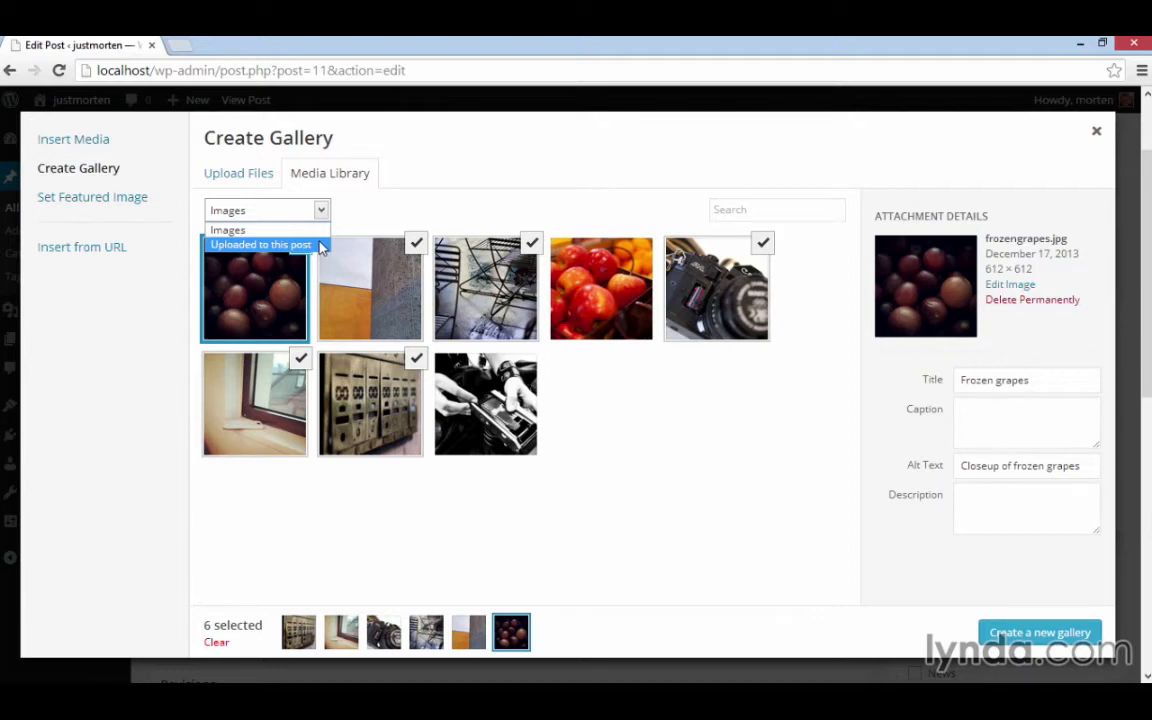
{"action": "left_click", "coordinate": [640, 527]}
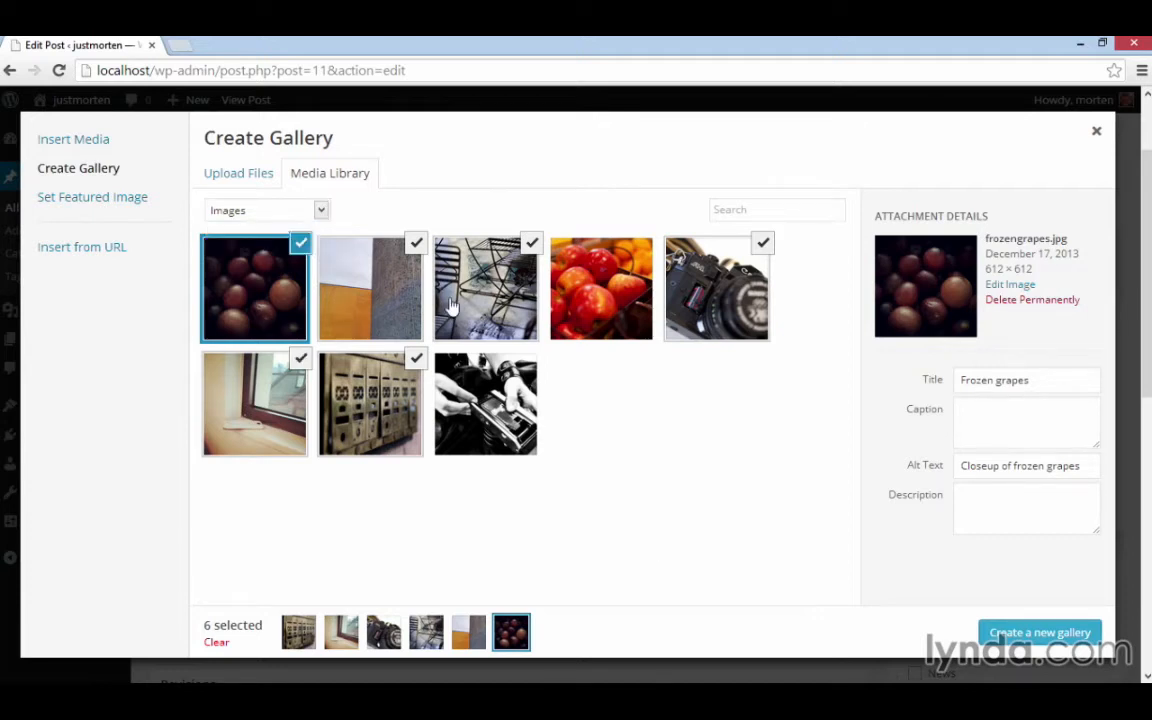
{"action": "left_click", "coordinate": [1061, 647]}
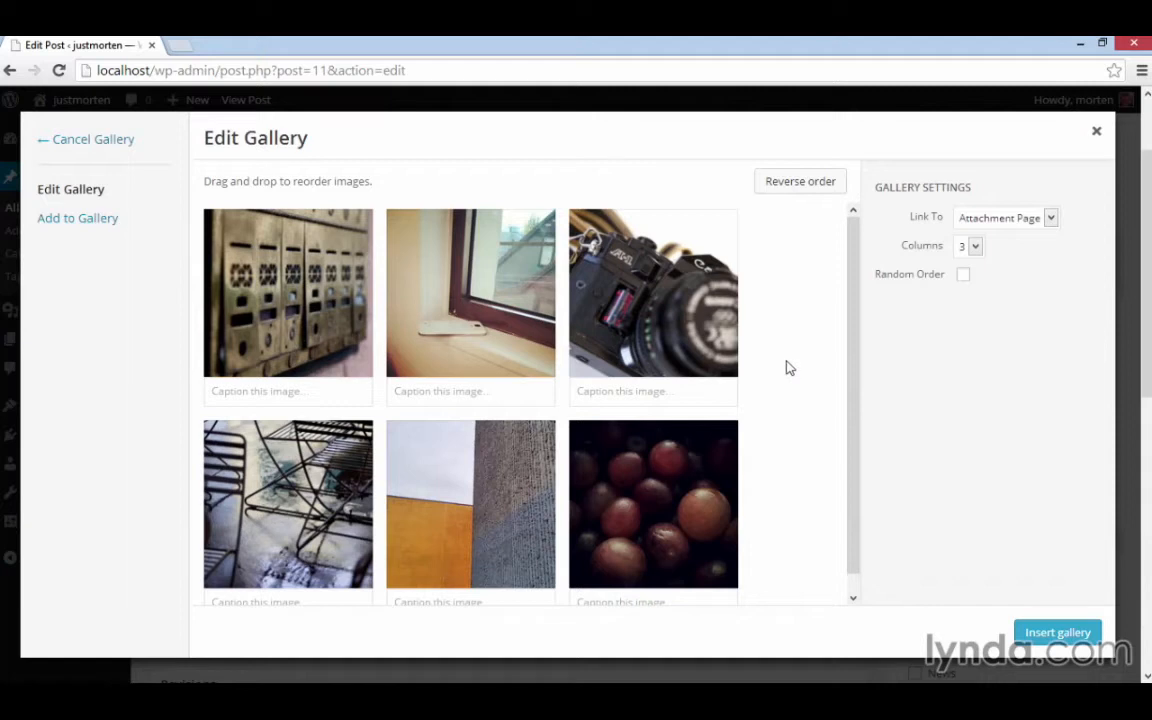
Step: Reorder the gallery images as mailboxes, grapes, chairs, colored wall, camera and window sill
{"action": "left_click_drag", "start_coordinate": [595, 275], "coordinate": [460, 492]}
{"action": "left_click_drag", "start_coordinate": [420, 284], "coordinate": [640, 517]}
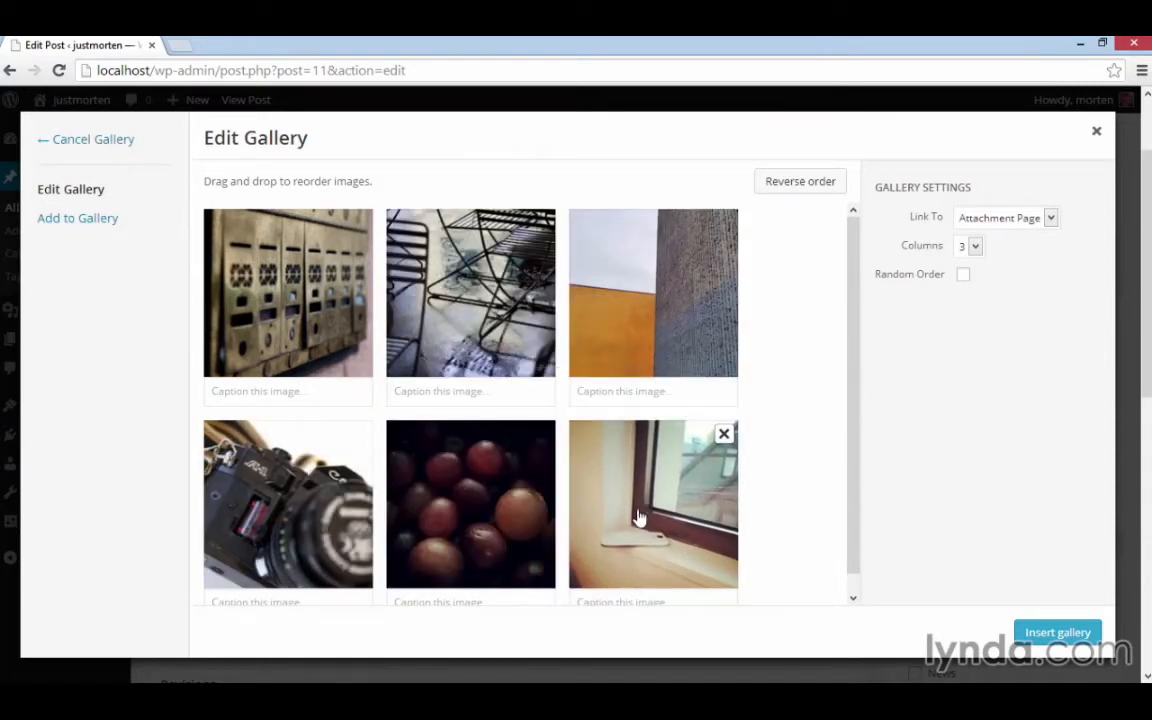
{"action": "left_click_drag", "start_coordinate": [483, 504], "coordinate": [312, 310]}
{"action": "left_click_drag", "start_coordinate": [506, 303], "coordinate": [277, 330]}
Step: Caption the mailbox image "Mailboxes" and the grapes image "Grapes" in the gallery
{"action": "left_click", "coordinate": [265, 391]}
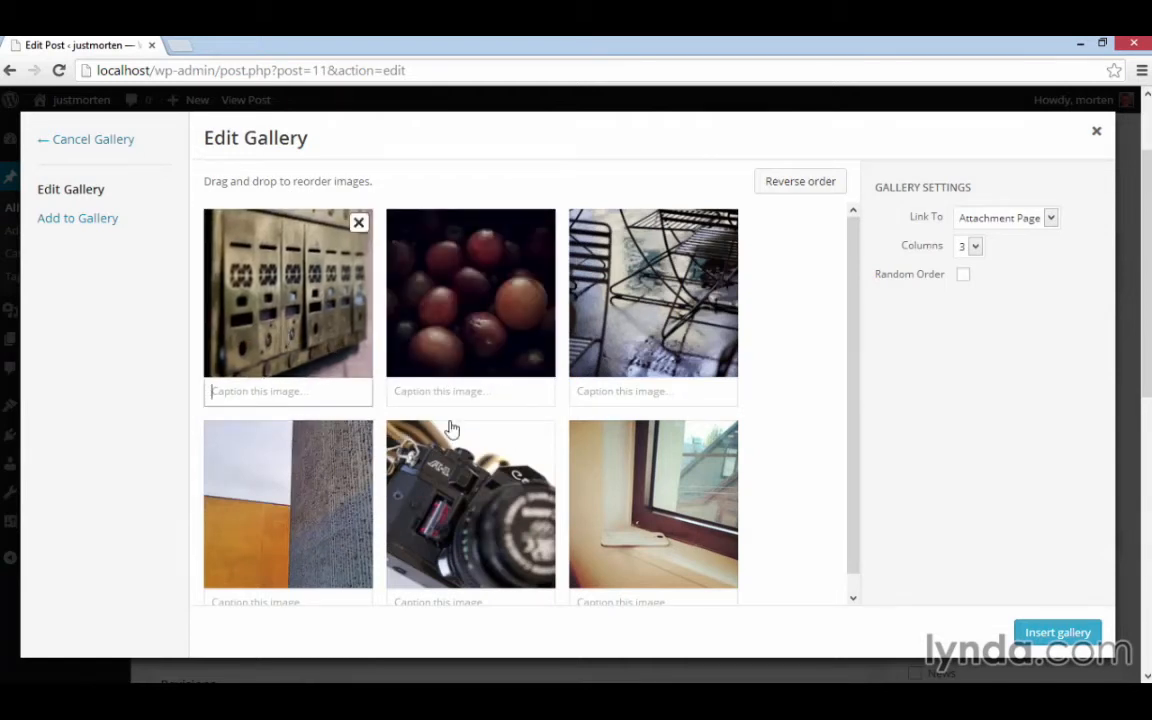
{"action": "type", "text": "M"}
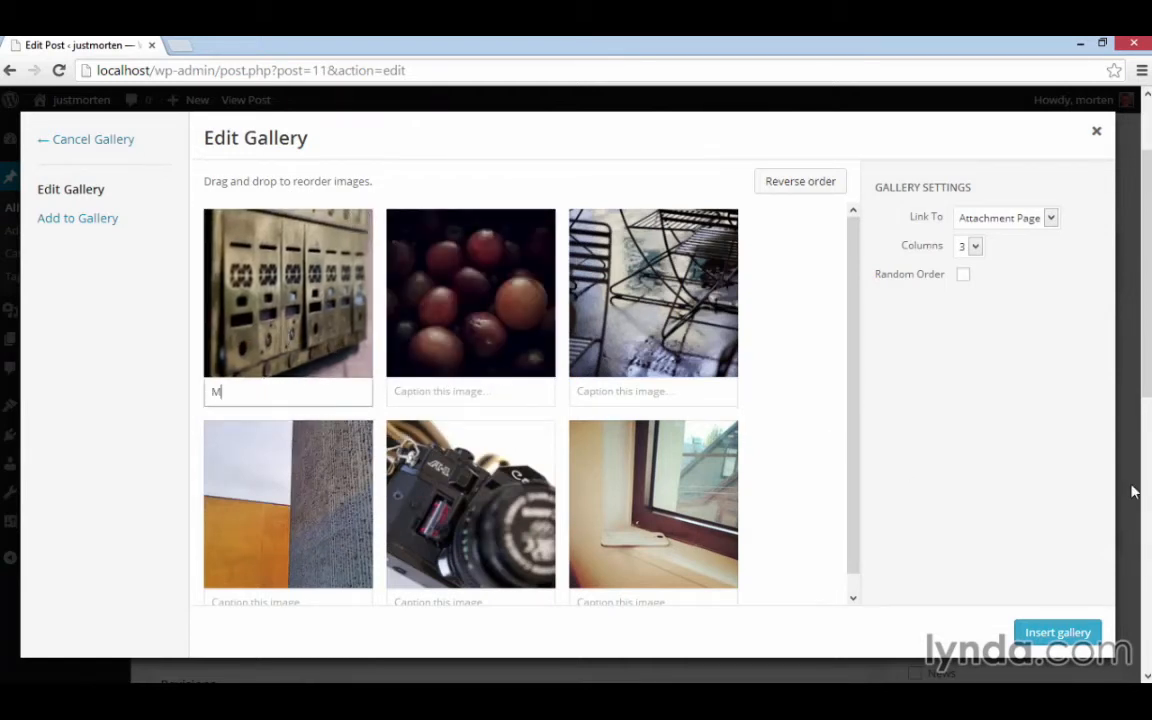
{"action": "type", "text": "ailboxes"}
{"action": "key", "text": "Tab"}
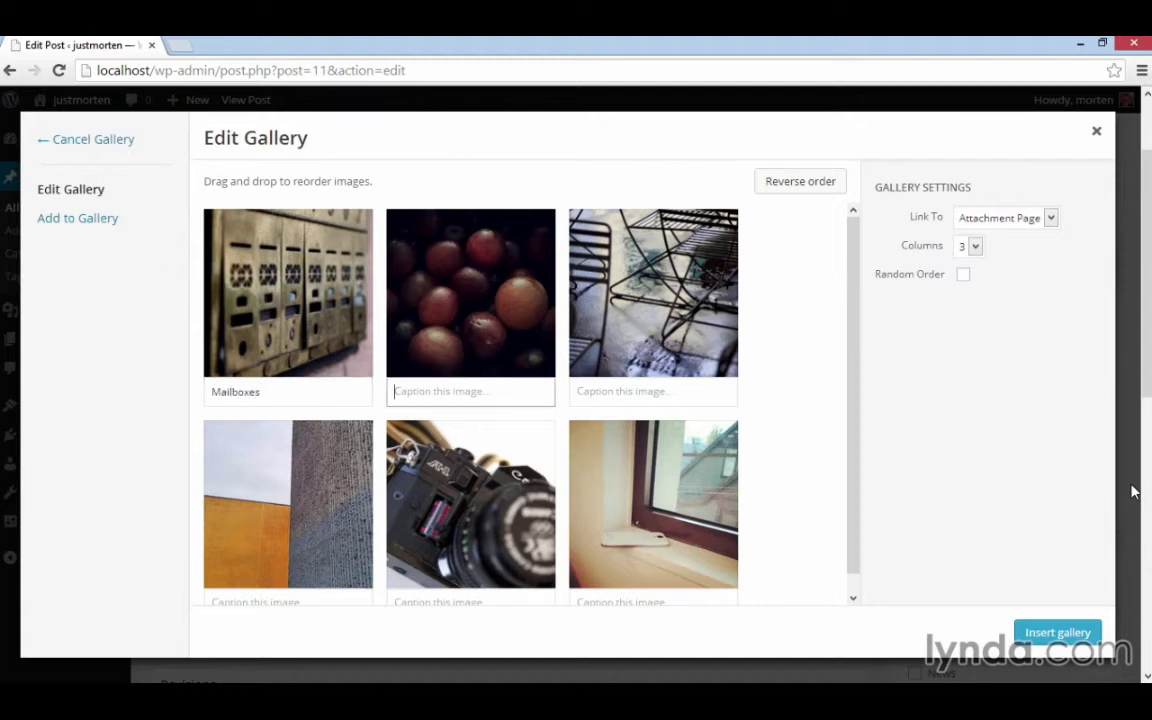
{"action": "type", "text": "Grapes"}
{"action": "key", "text": "Tab"}
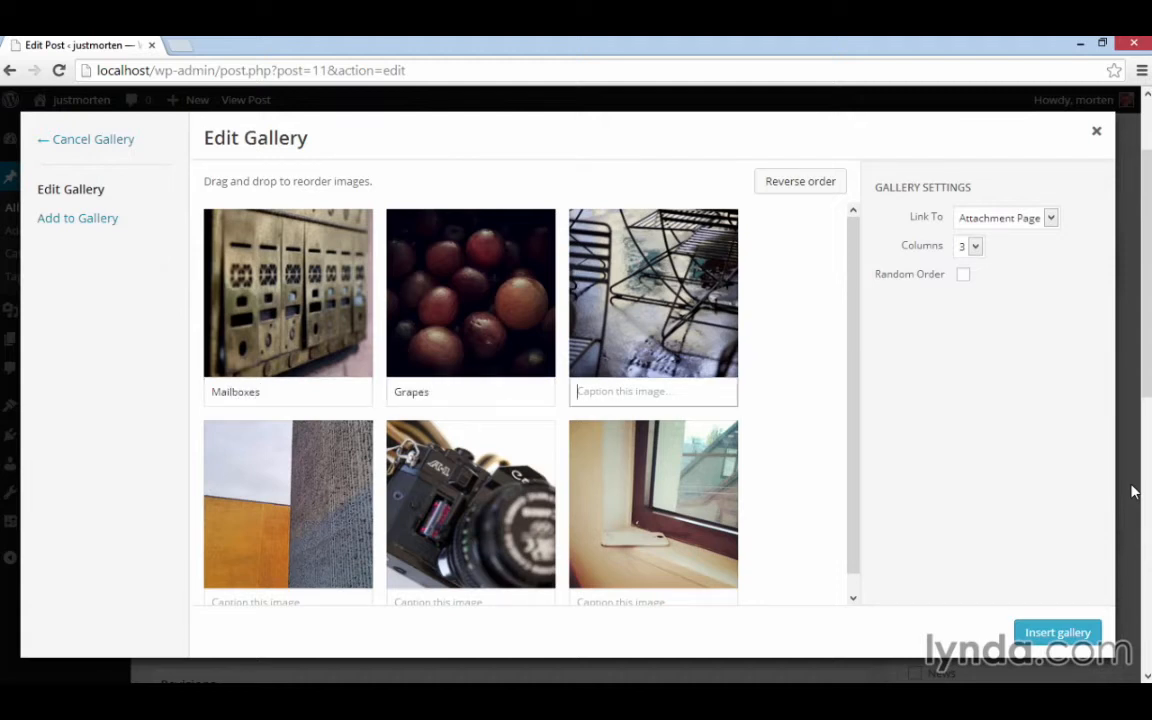
Step: Caption the remaining four gallery images, in order, as Reflections, Walls, Battery and Precairous
{"action": "type", "text": "Reflections"}
{"action": "key", "text": "Tab"}
{"action": "type", "text": "Walls"}
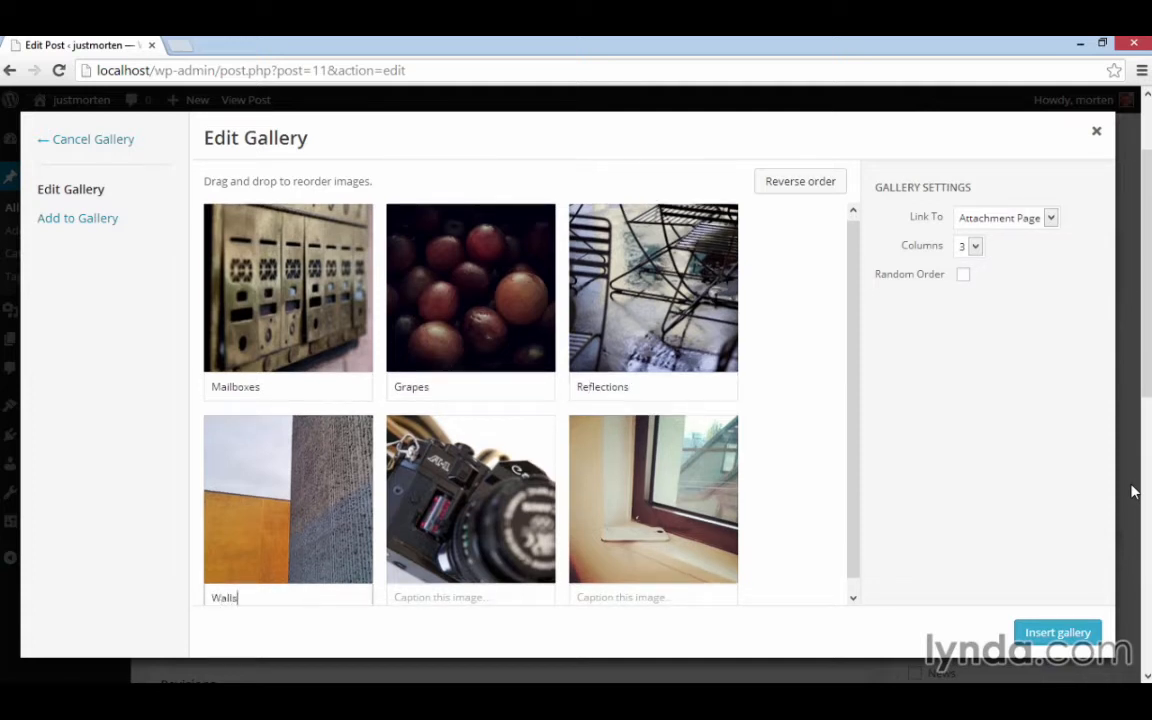
{"action": "key", "text": "Tab"}
{"action": "type", "text": "Bat"}
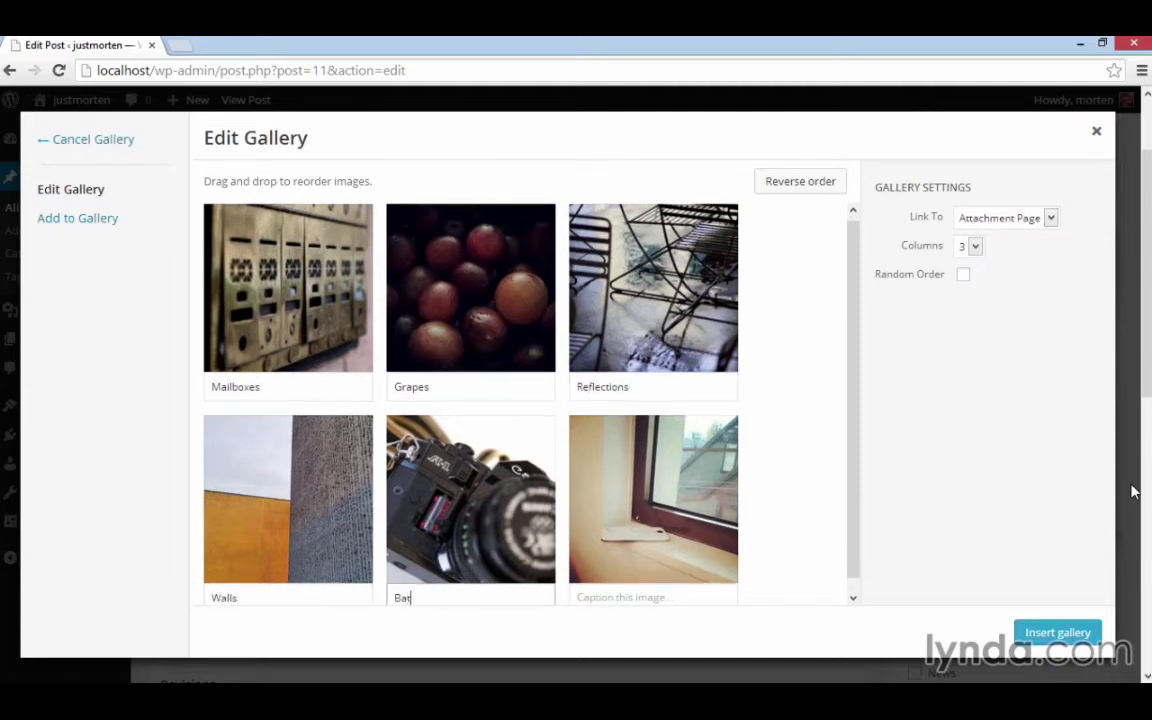
{"action": "type", "text": "tery"}
{"action": "key", "text": "Tab"}
{"action": "type", "text": "Pre"}
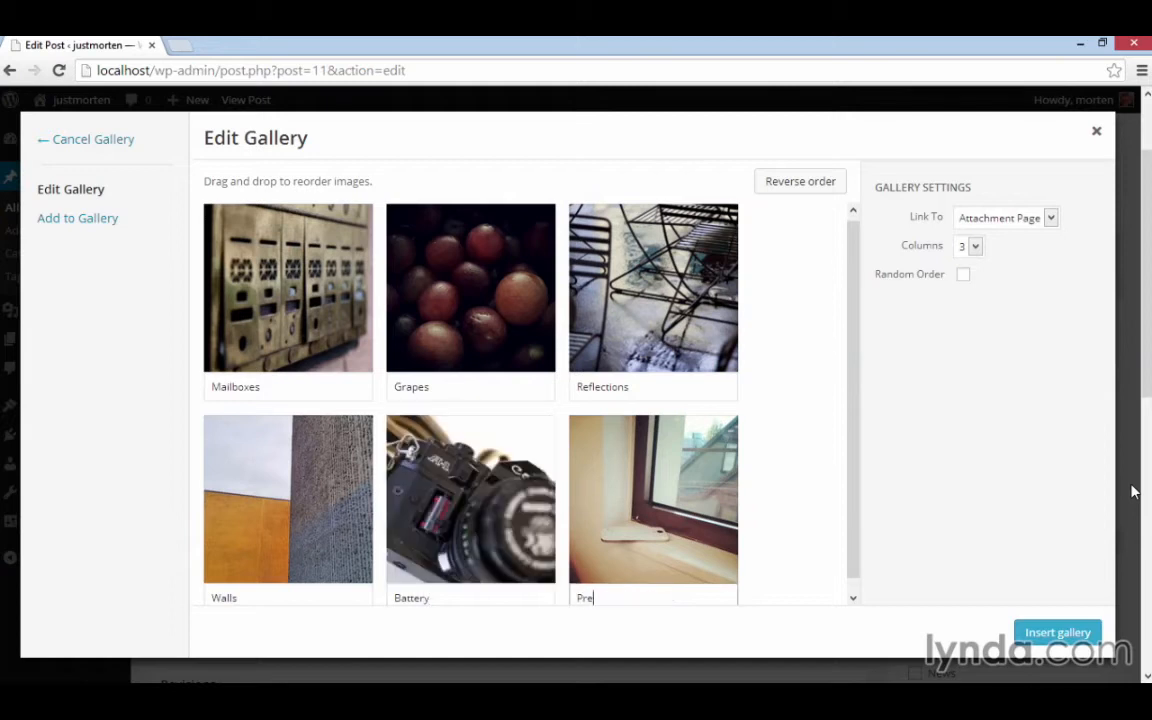
{"action": "type", "text": "carious"}
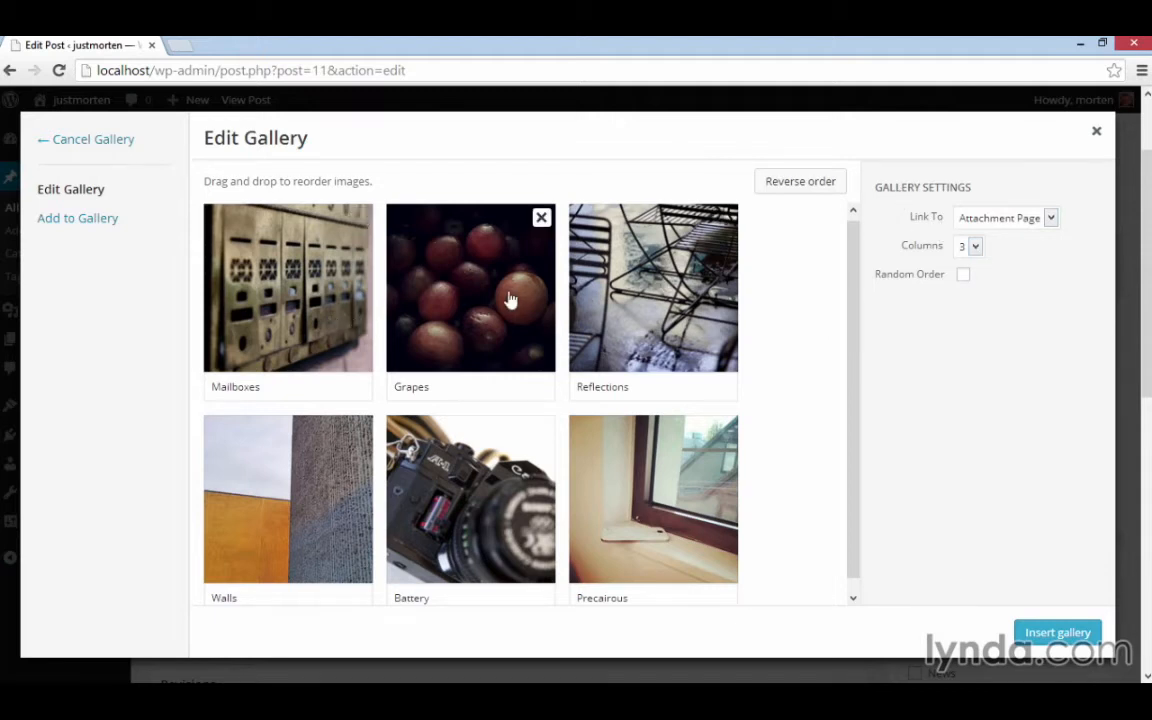
Step: Switch the gallery's link target to Media File and back to Attachment Page, and look through the column-count options
{"action": "left_click", "coordinate": [1051, 221]}
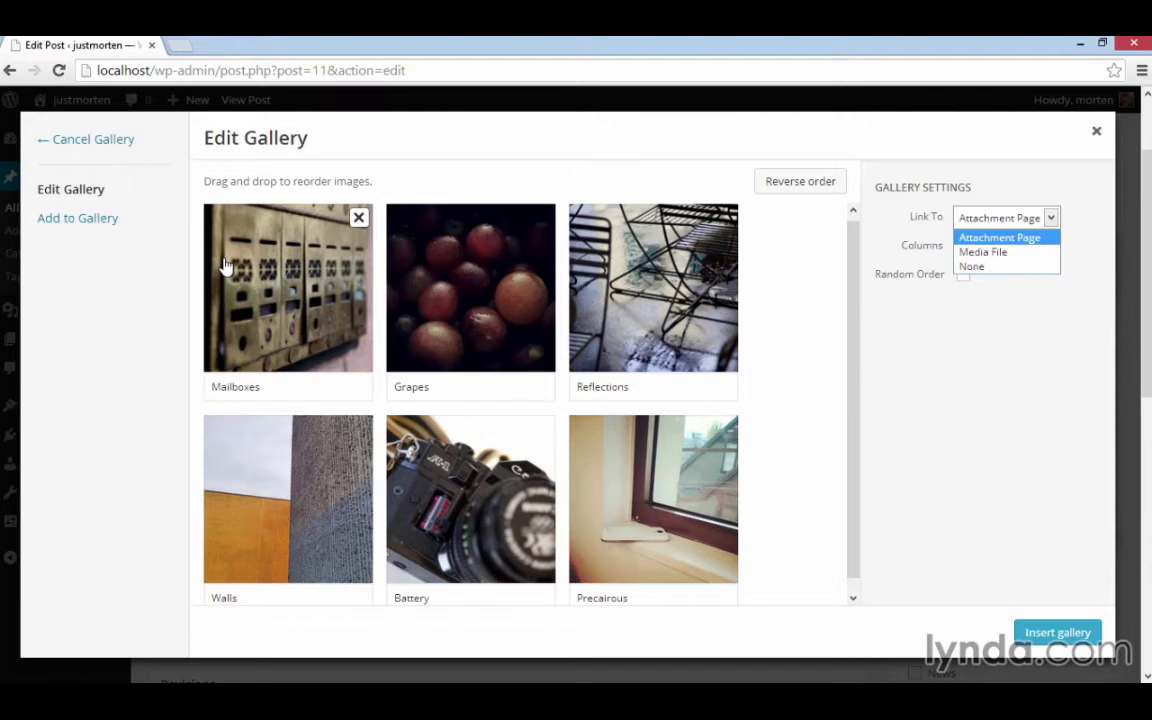
{"action": "left_click", "coordinate": [955, 372]}
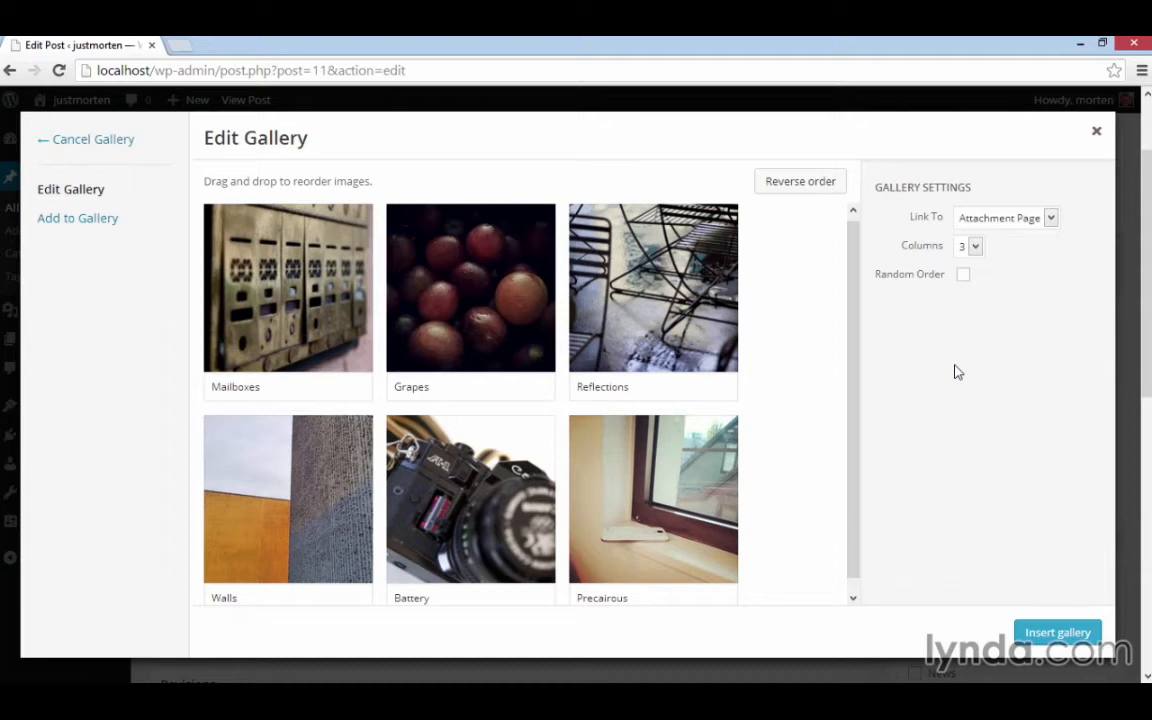
{"action": "left_click", "coordinate": [1051, 219]}
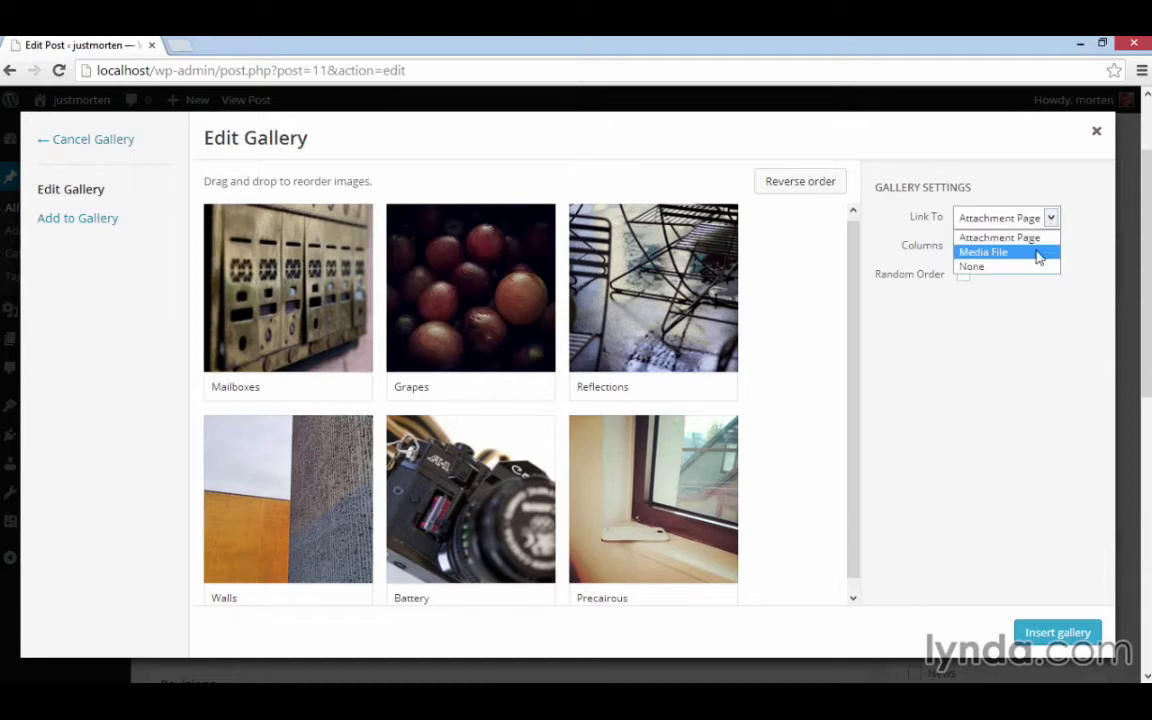
{"action": "left_click", "coordinate": [1039, 256]}
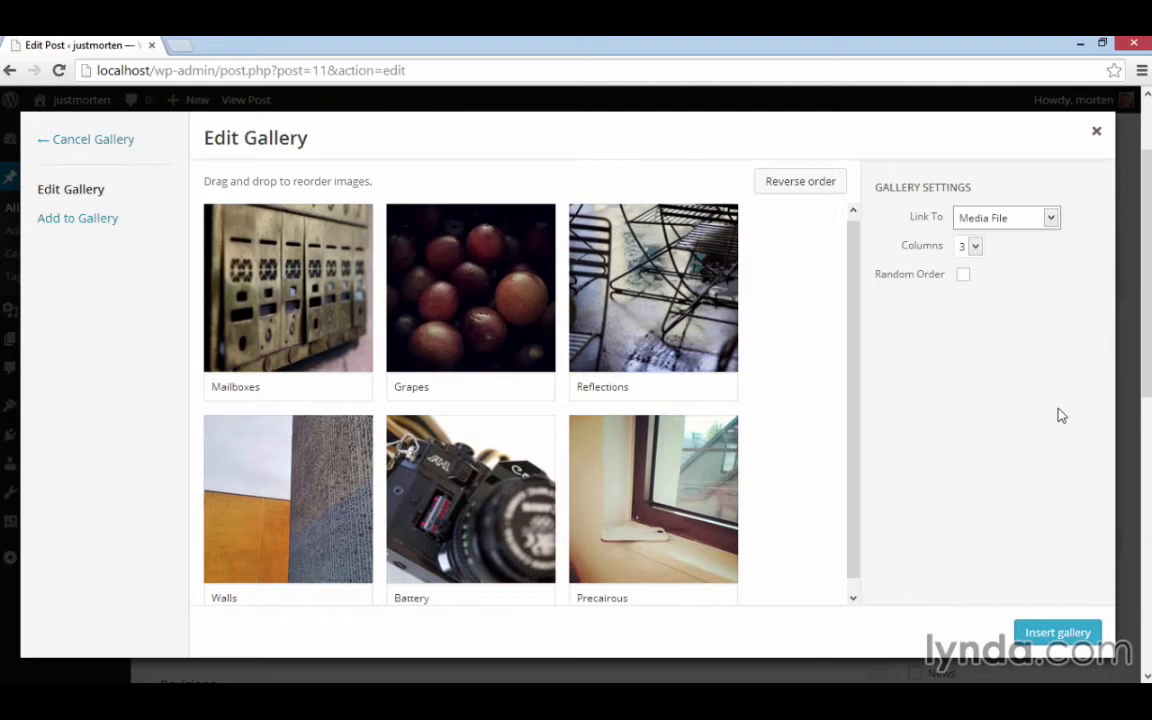
{"action": "left_click", "coordinate": [1051, 218]}
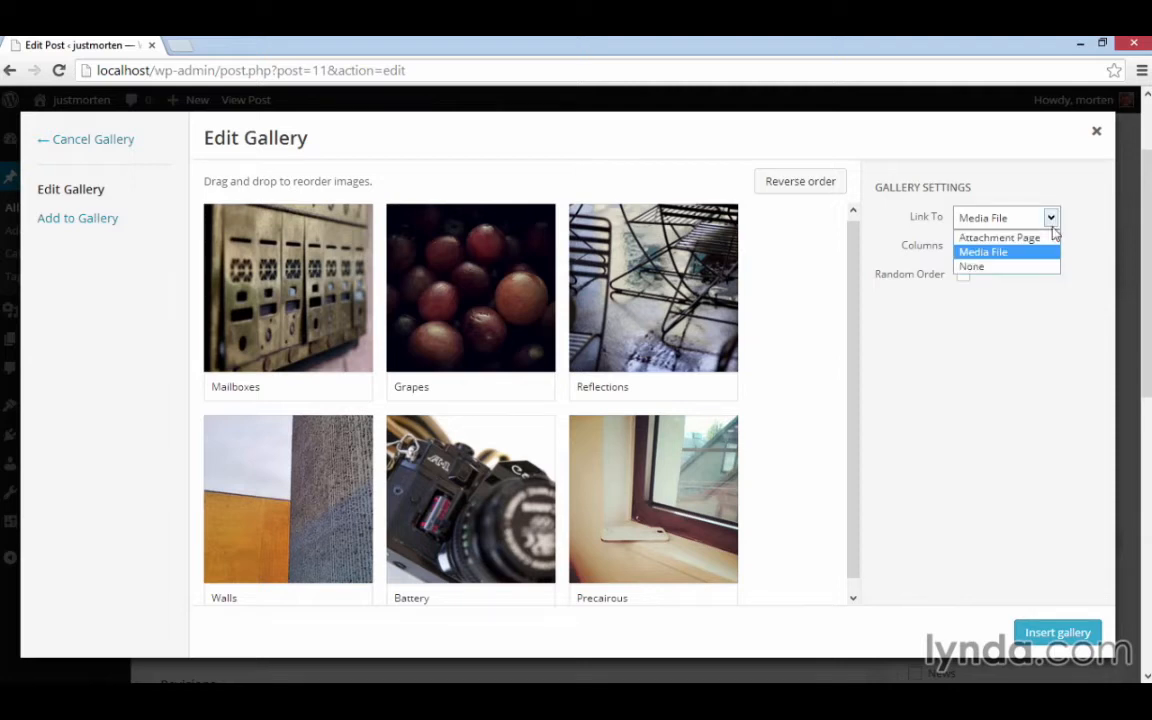
{"action": "left_click", "coordinate": [1050, 238]}
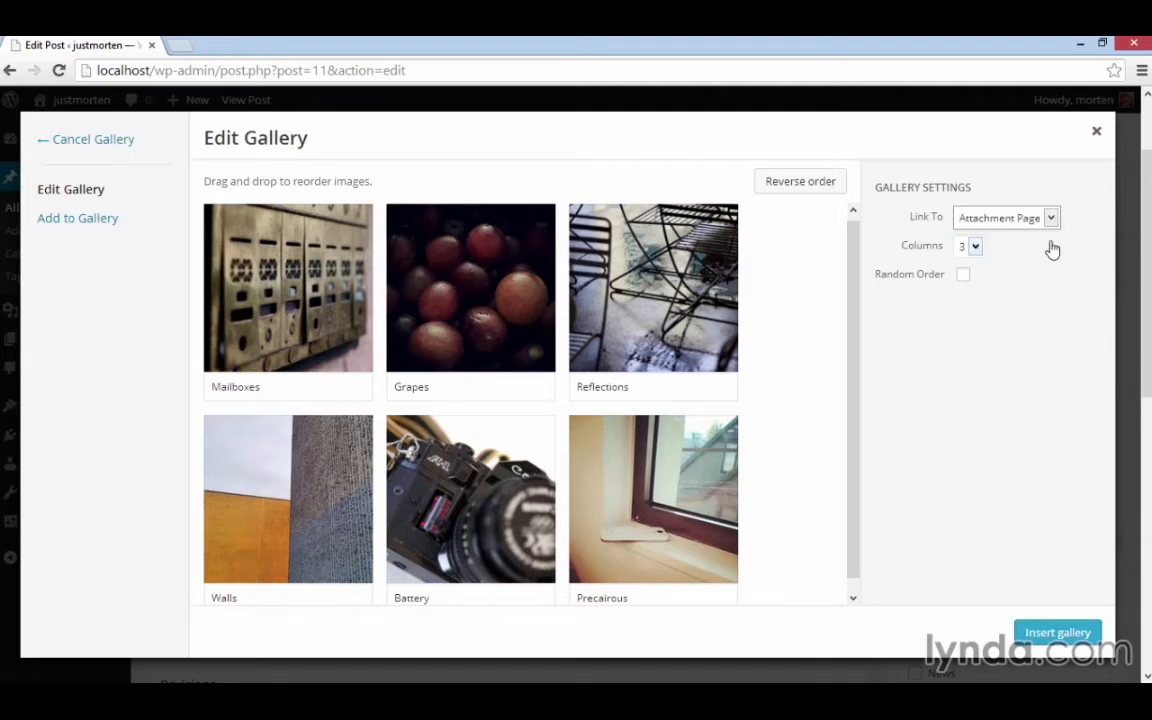
{"action": "left_click", "coordinate": [976, 249]}
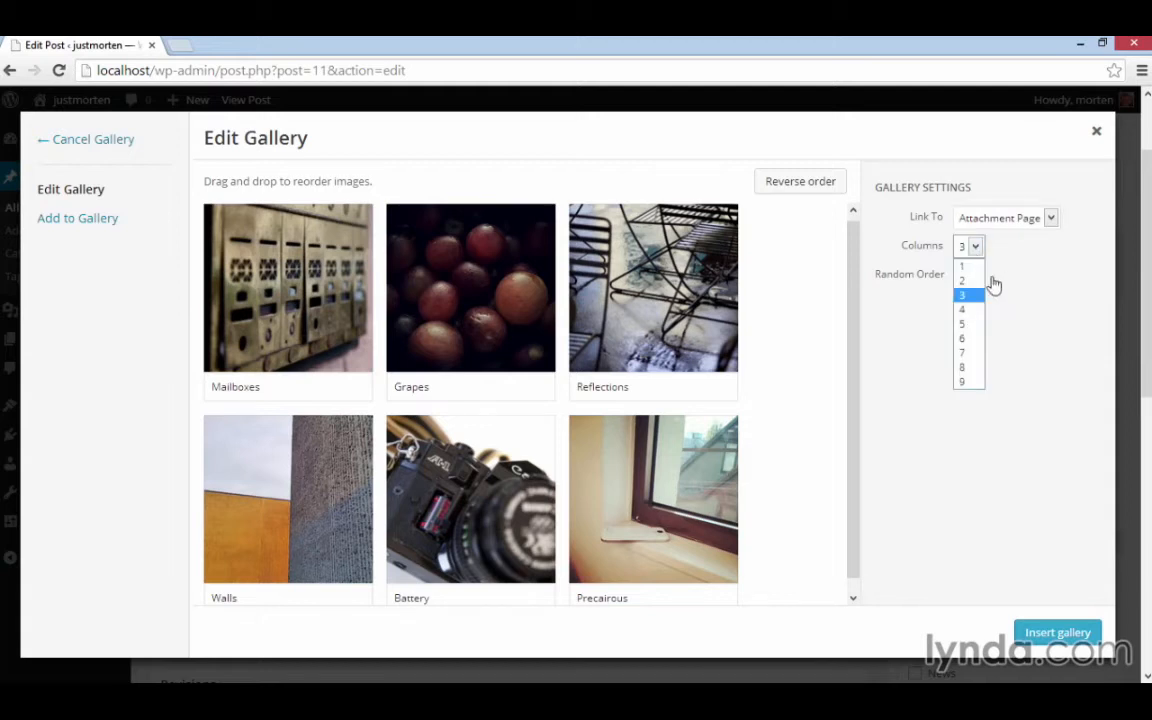
{"action": "left_click", "coordinate": [1005, 337]}
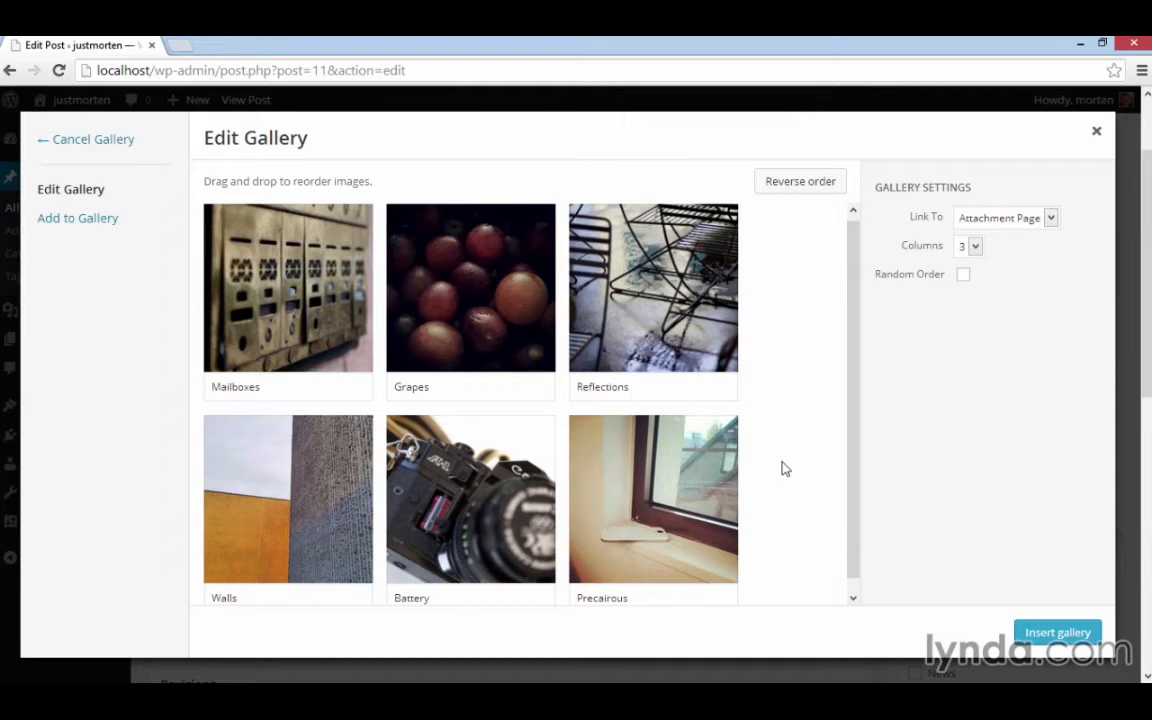
Step: Insert the captioned gallery into the post and save the draft
{"action": "mouse_move", "coordinate": [738, 379]}
{"action": "left_click", "coordinate": [1062, 634]}
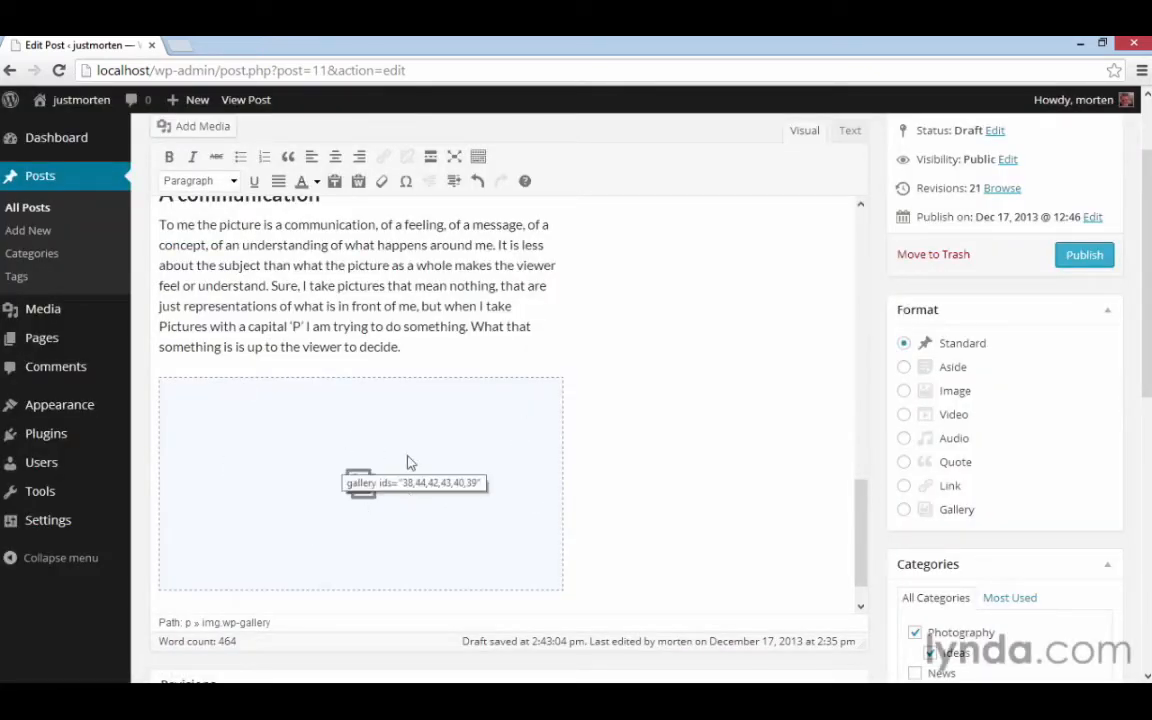
{"action": "left_click", "coordinate": [378, 487]}
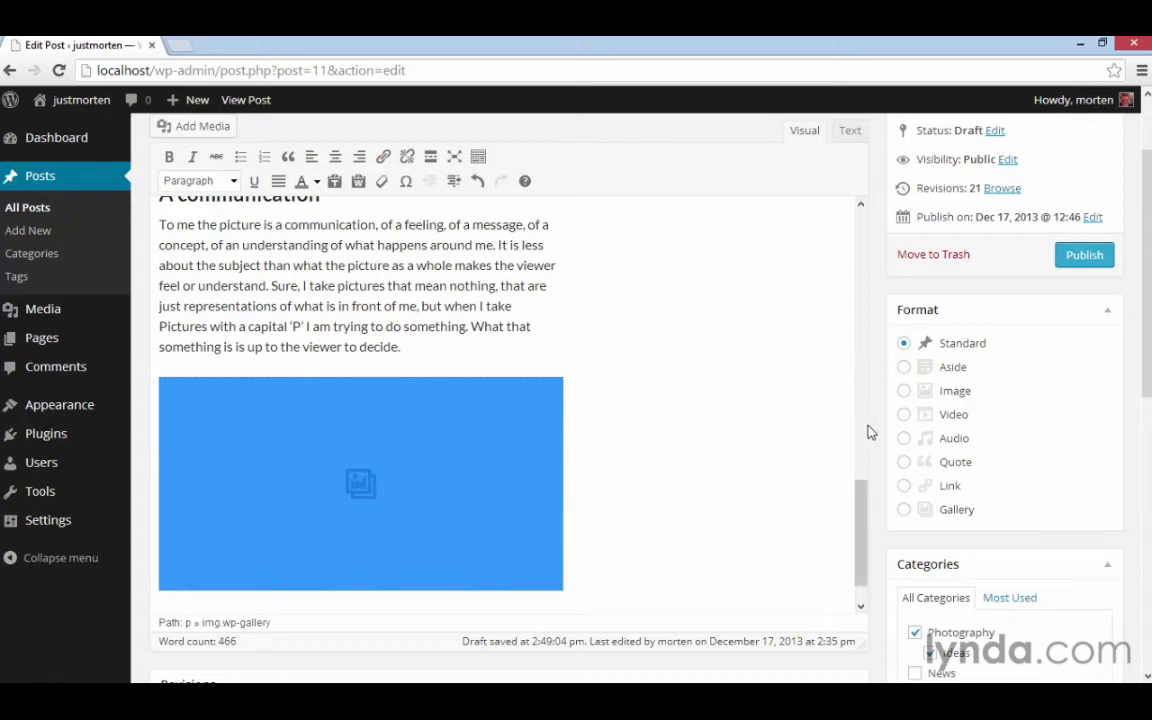
{"action": "scroll", "coordinate": [882, 432], "scroll_direction": "up", "scroll_amount": 2}
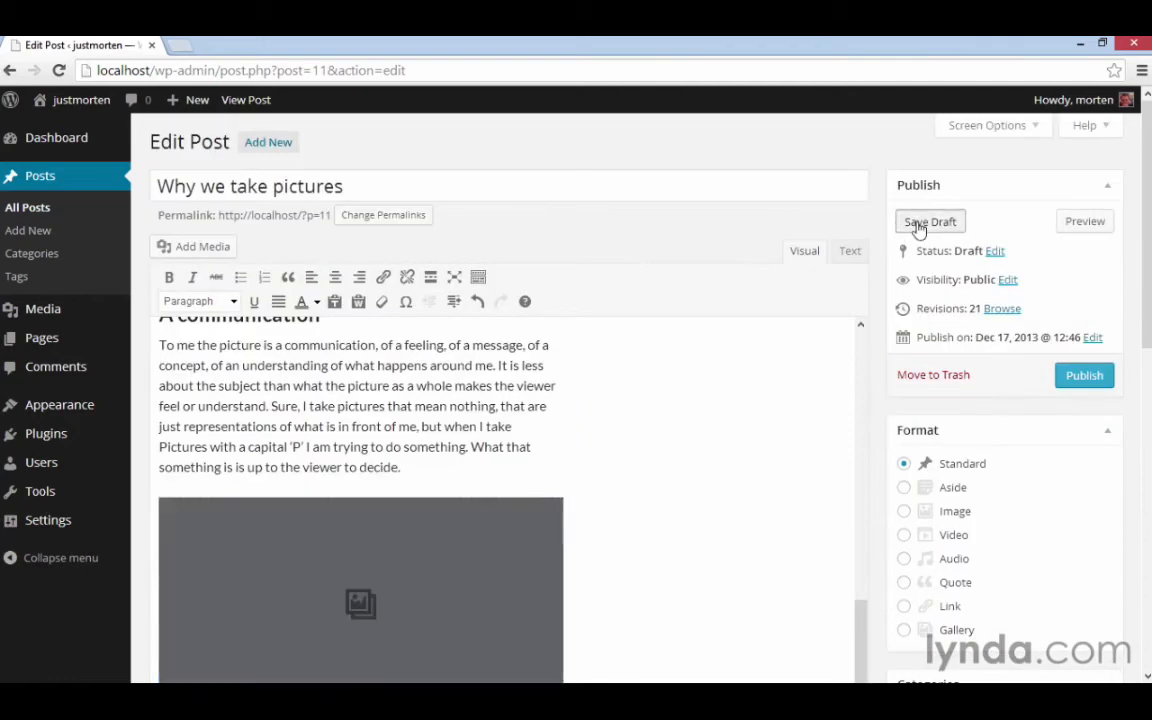
{"action": "left_click", "coordinate": [918, 223]}
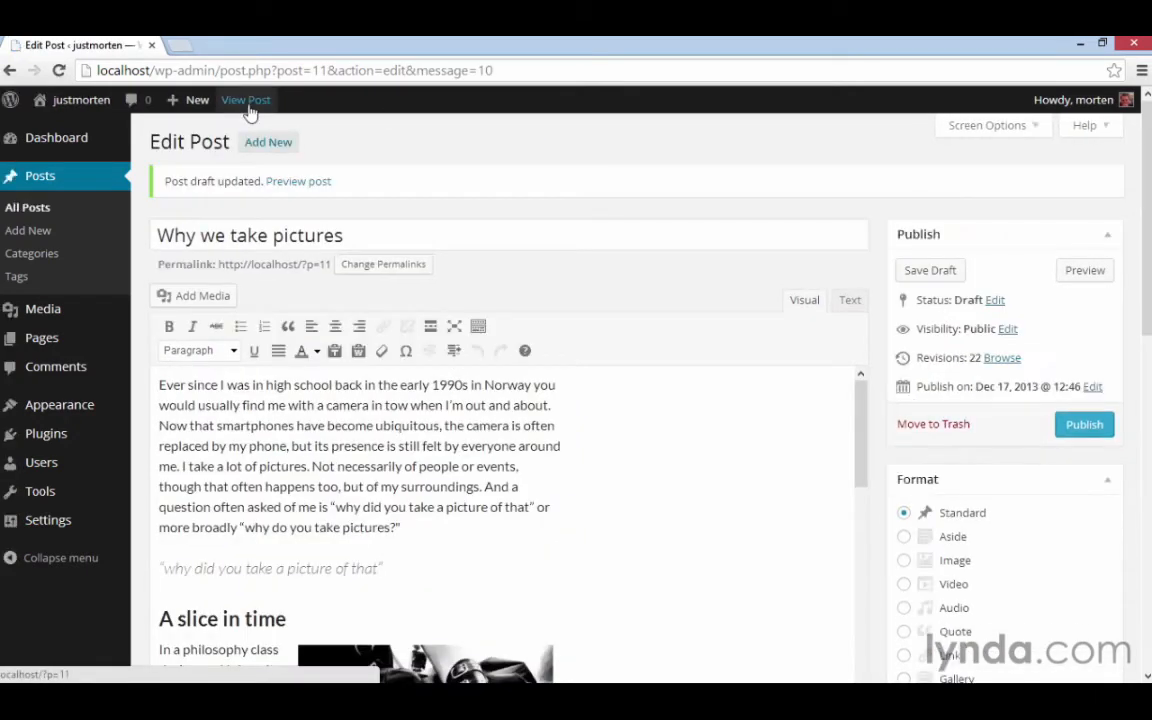
Step: View the post on the site and examine the gallery below its last paragraph
{"action": "left_click", "coordinate": [245, 101]}
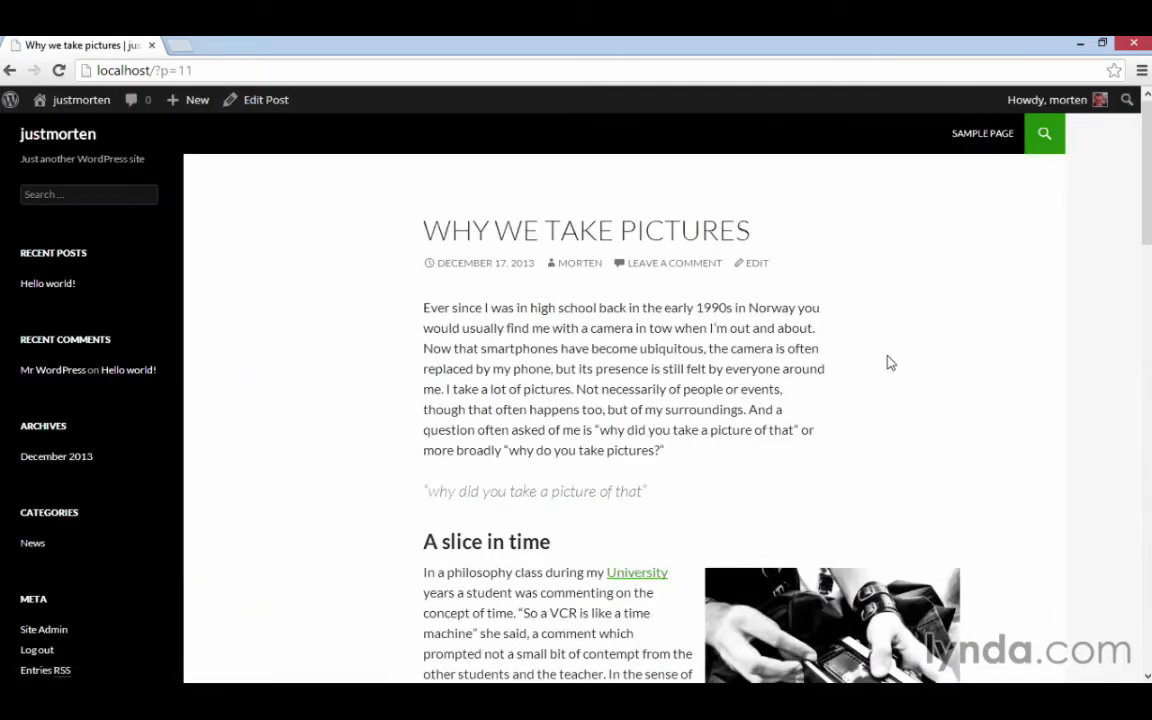
{"action": "scroll", "coordinate": [1020, 378], "scroll_direction": "down", "scroll_amount": 9}
{"action": "scroll", "coordinate": [1020, 379], "scroll_direction": "down", "scroll_amount": 3}
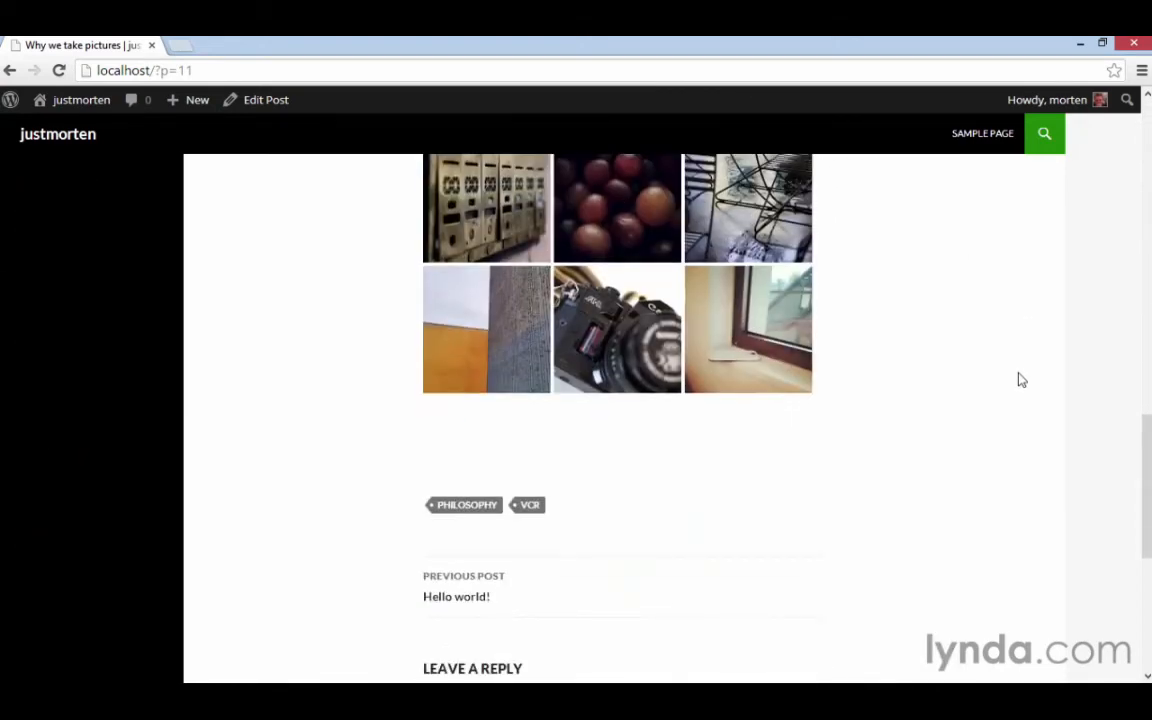
{"action": "scroll", "coordinate": [1018, 378], "scroll_direction": "up", "scroll_amount": 1}
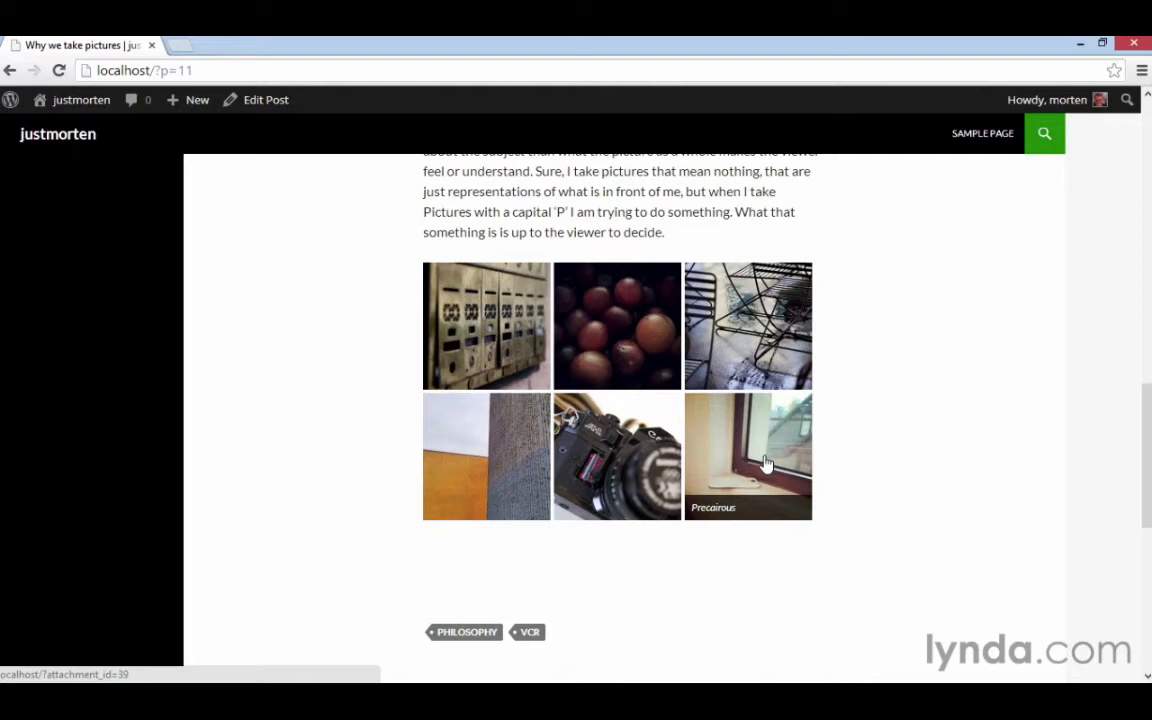
Step: Open the mailboxes image's attachment page from the gallery and examine its caption and image navigation
{"action": "left_click", "coordinate": [506, 310]}
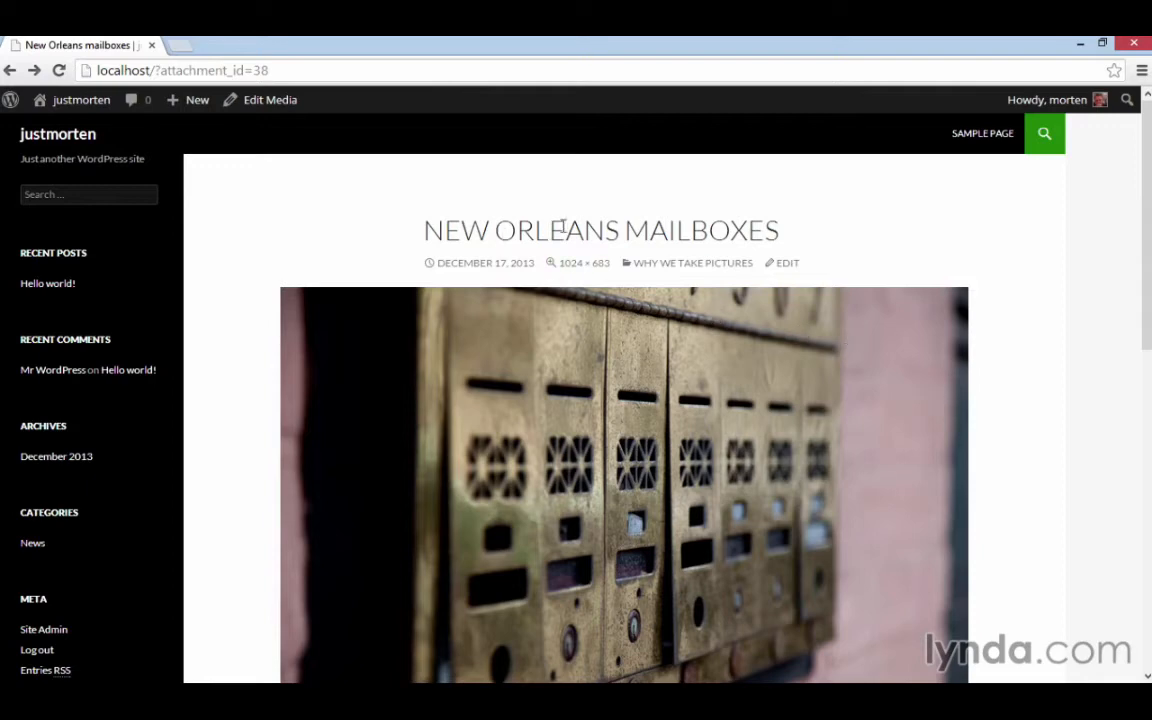
{"action": "scroll", "coordinate": [962, 339], "scroll_direction": "down", "scroll_amount": 3}
{"action": "scroll", "coordinate": [983, 343], "scroll_direction": "down", "scroll_amount": 1}
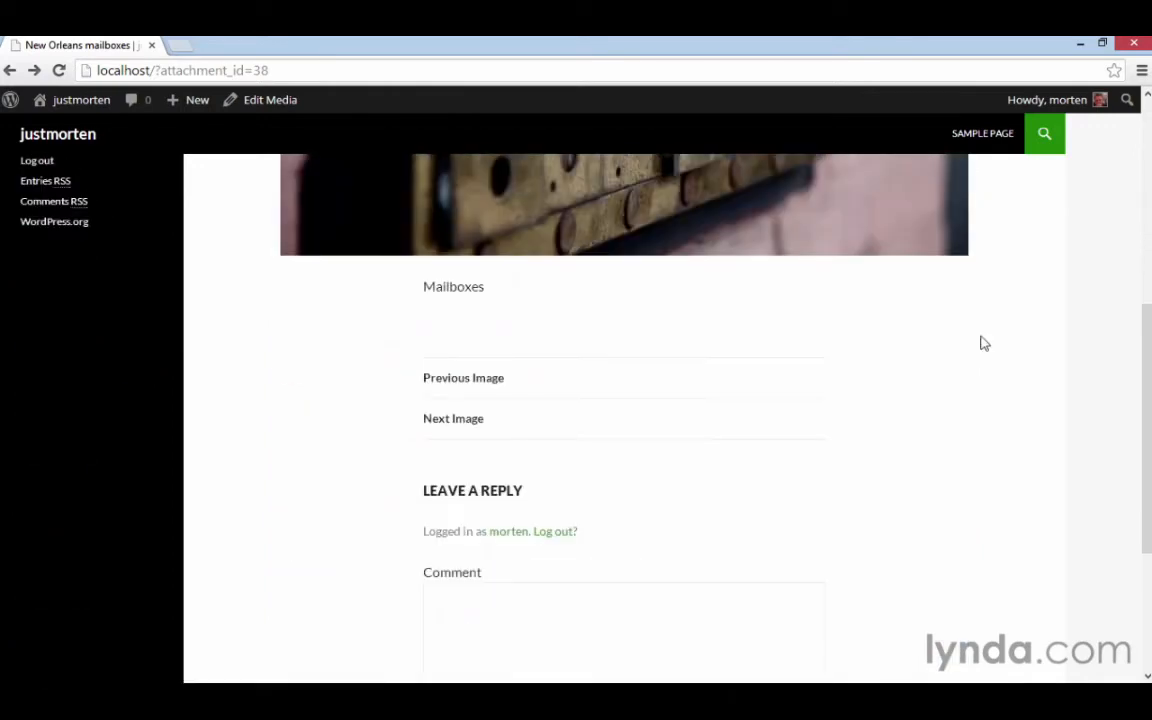
{"action": "scroll", "coordinate": [983, 343], "scroll_direction": "up", "scroll_amount": 1}
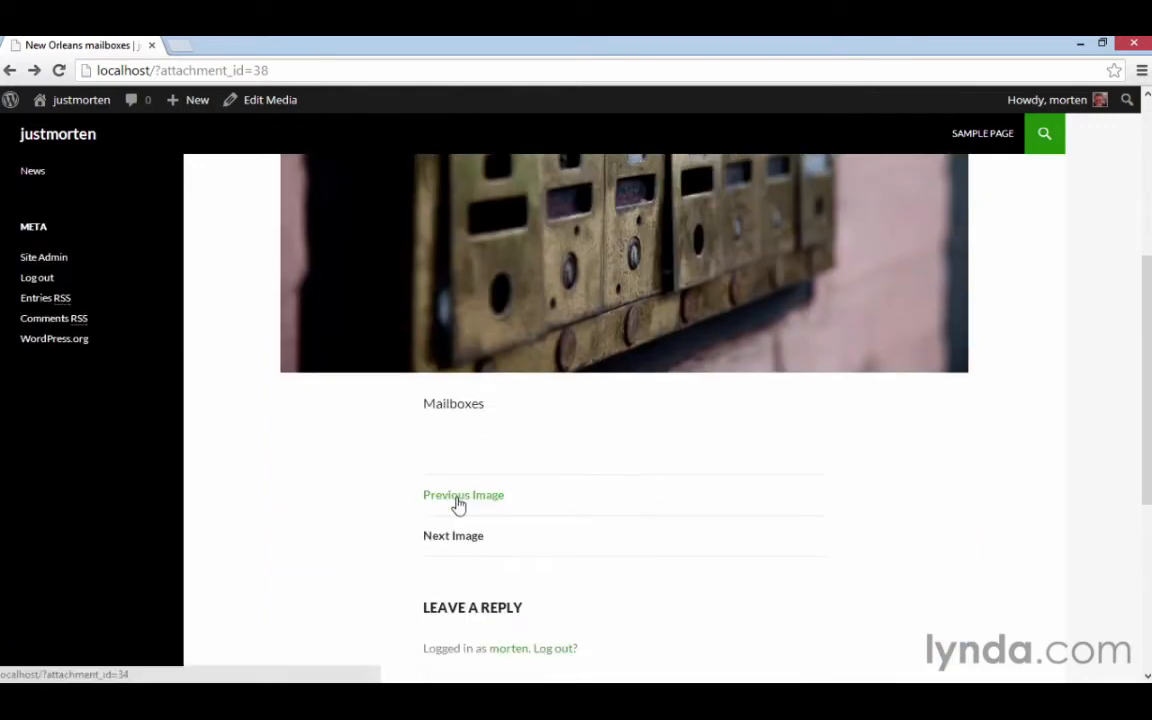
Step: Look at the next image's attachment page and return to the parent post, Why we take pictures
{"action": "left_click", "coordinate": [476, 543]}
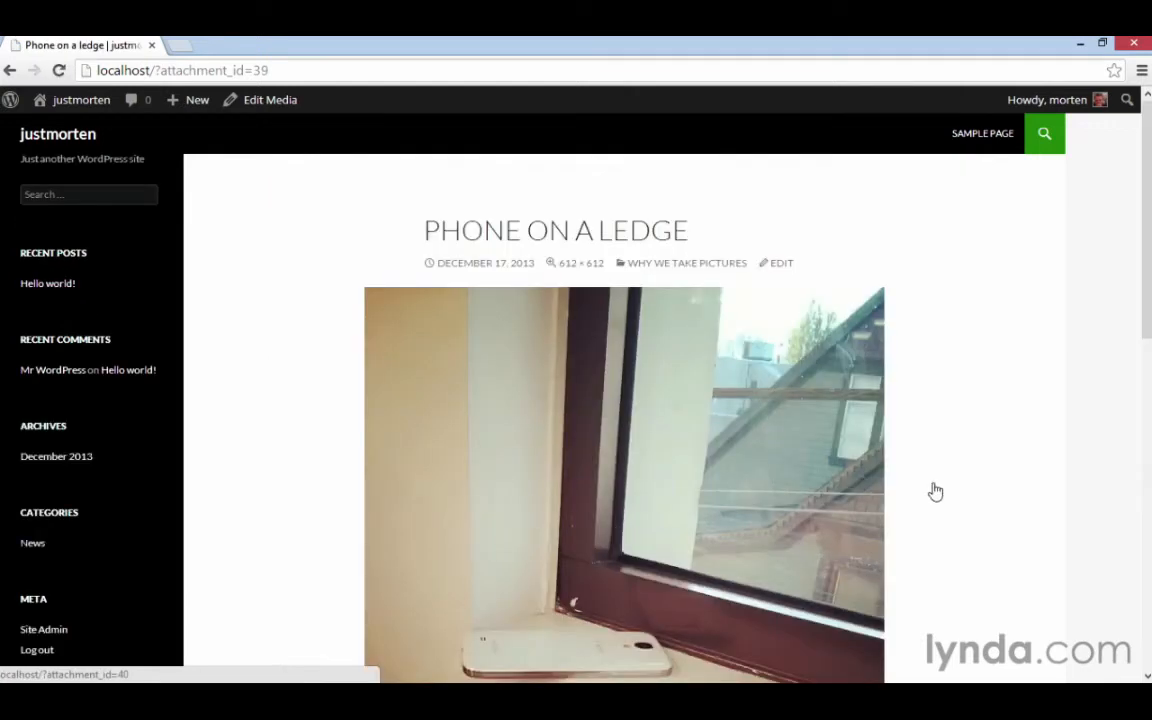
{"action": "scroll", "coordinate": [935, 491], "scroll_direction": "down", "scroll_amount": 1}
{"action": "scroll", "coordinate": [937, 491], "scroll_direction": "down", "scroll_amount": 2}
{"action": "scroll", "coordinate": [937, 491], "scroll_direction": "up", "scroll_amount": 3}
{"action": "left_click", "coordinate": [679, 266]}
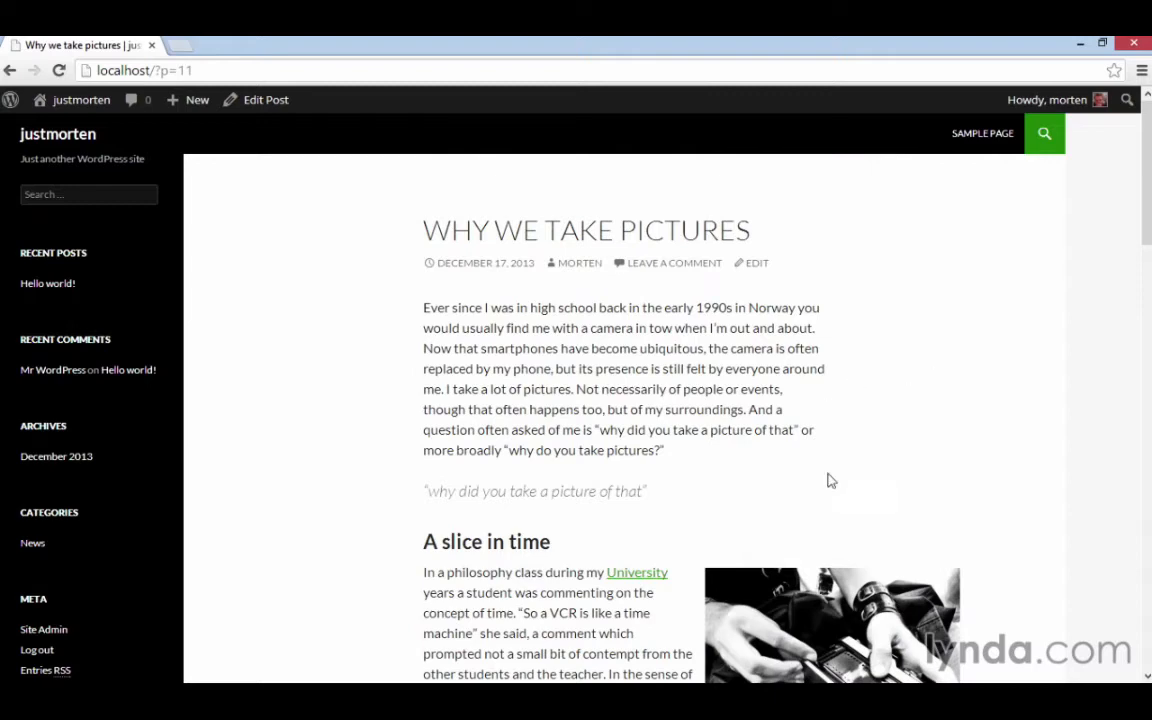
{"action": "scroll", "coordinate": [828, 478], "scroll_direction": "down", "scroll_amount": 2}
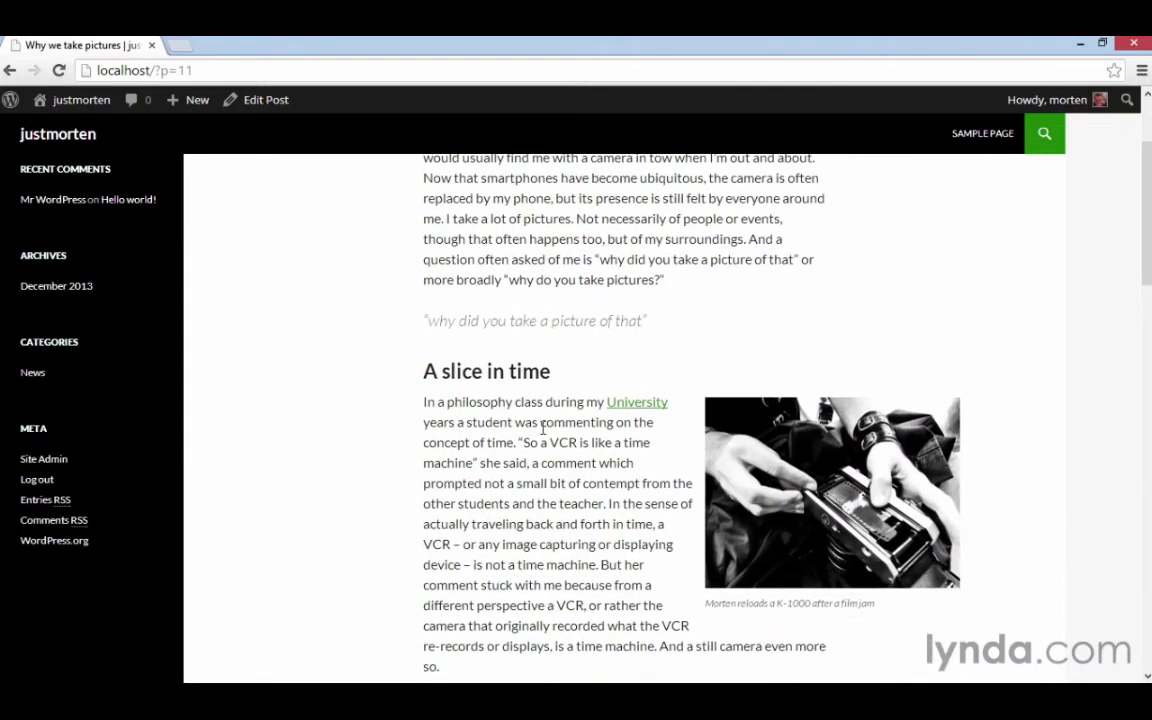
{"action": "scroll", "coordinate": [487, 384], "scroll_direction": "up", "scroll_amount": 2}
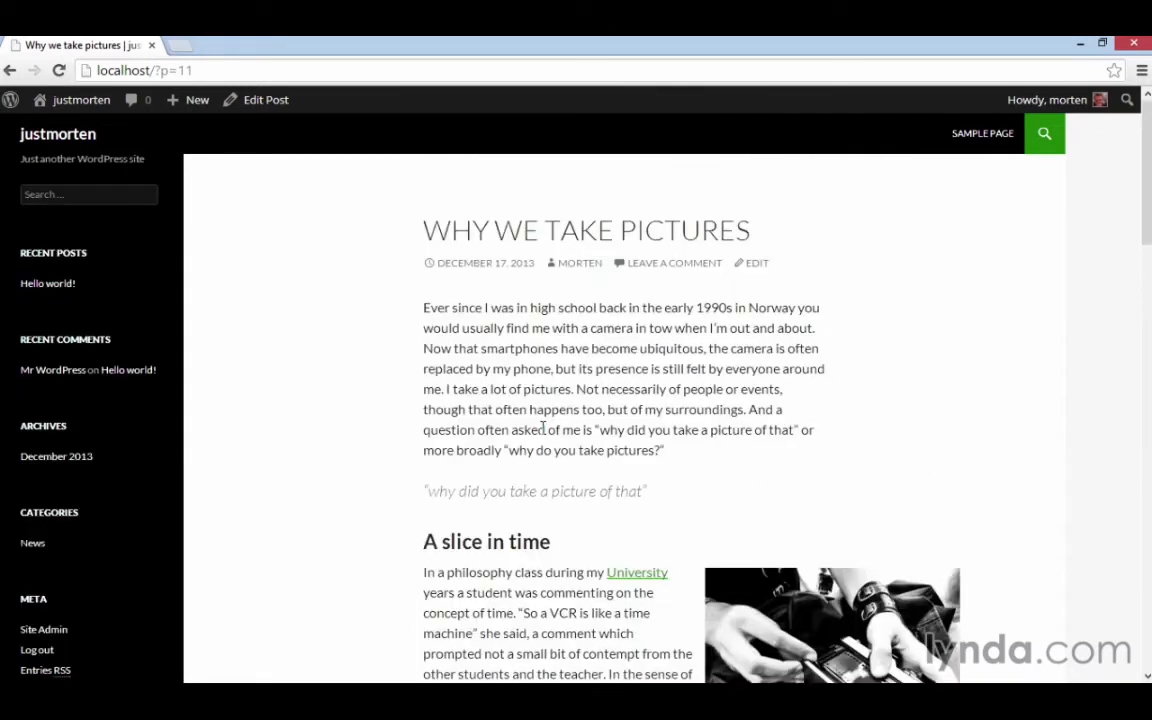
Step: Edit the post to move the gallery above the opening paragraph and save the draft
{"action": "left_click", "coordinate": [260, 104]}
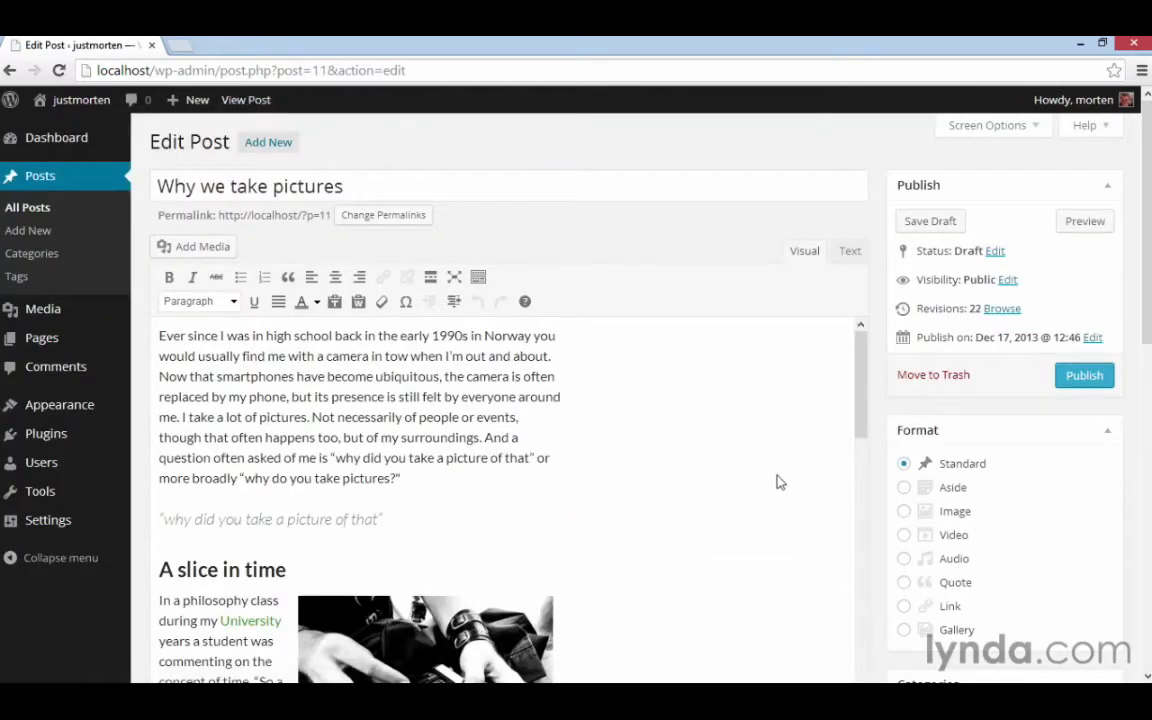
{"action": "scroll", "coordinate": [886, 487], "scroll_direction": "down", "scroll_amount": 3}
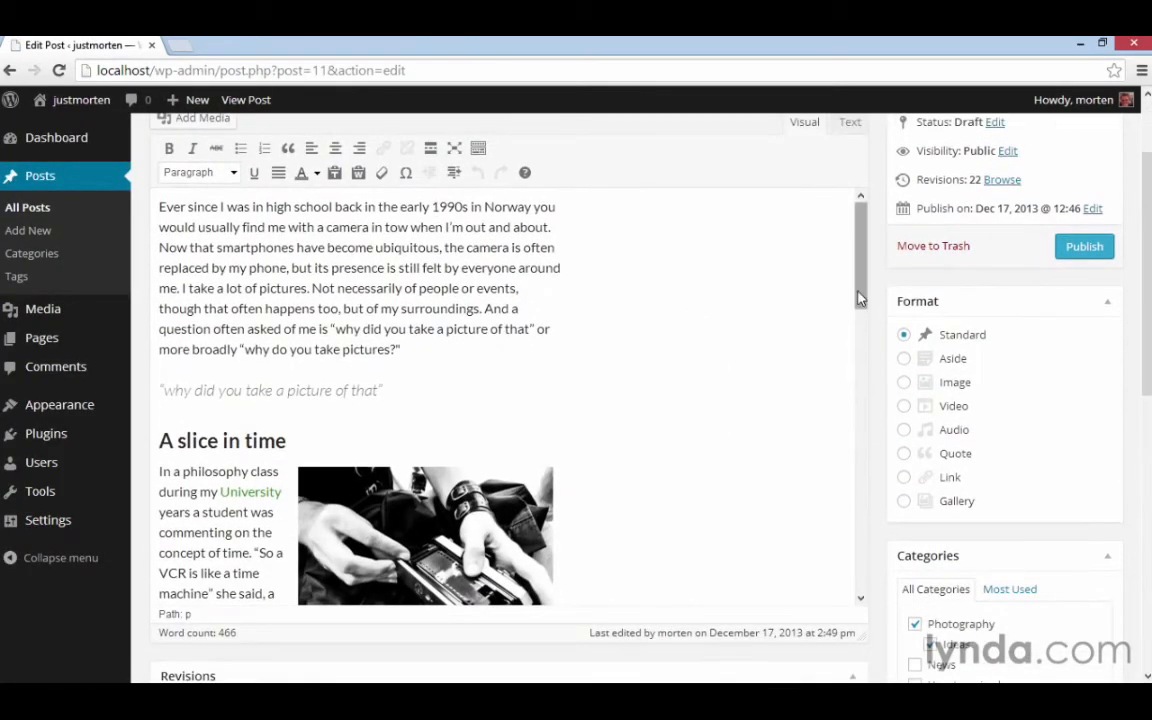
{"action": "scroll", "coordinate": [855, 486], "scroll_direction": "down", "scroll_amount": 5}
{"action": "scroll", "coordinate": [855, 486], "scroll_direction": "down", "scroll_amount": 5}
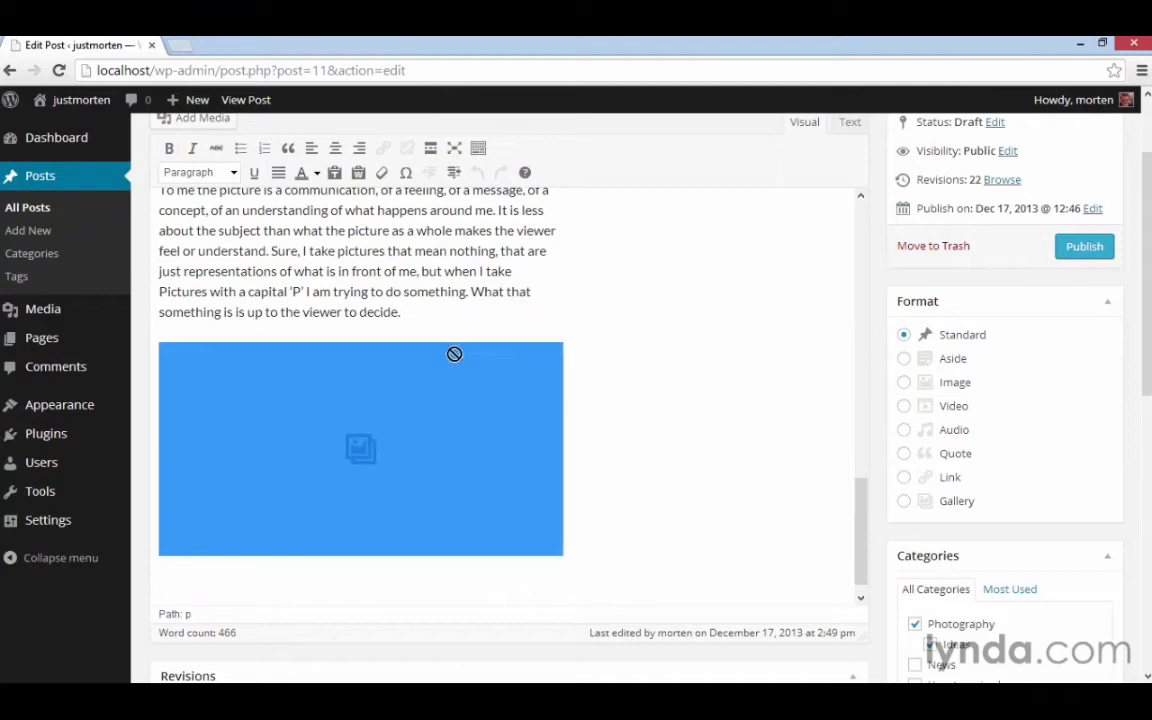
{"action": "left_click_drag", "start_coordinate": [442, 420], "coordinate": [150, 200]}
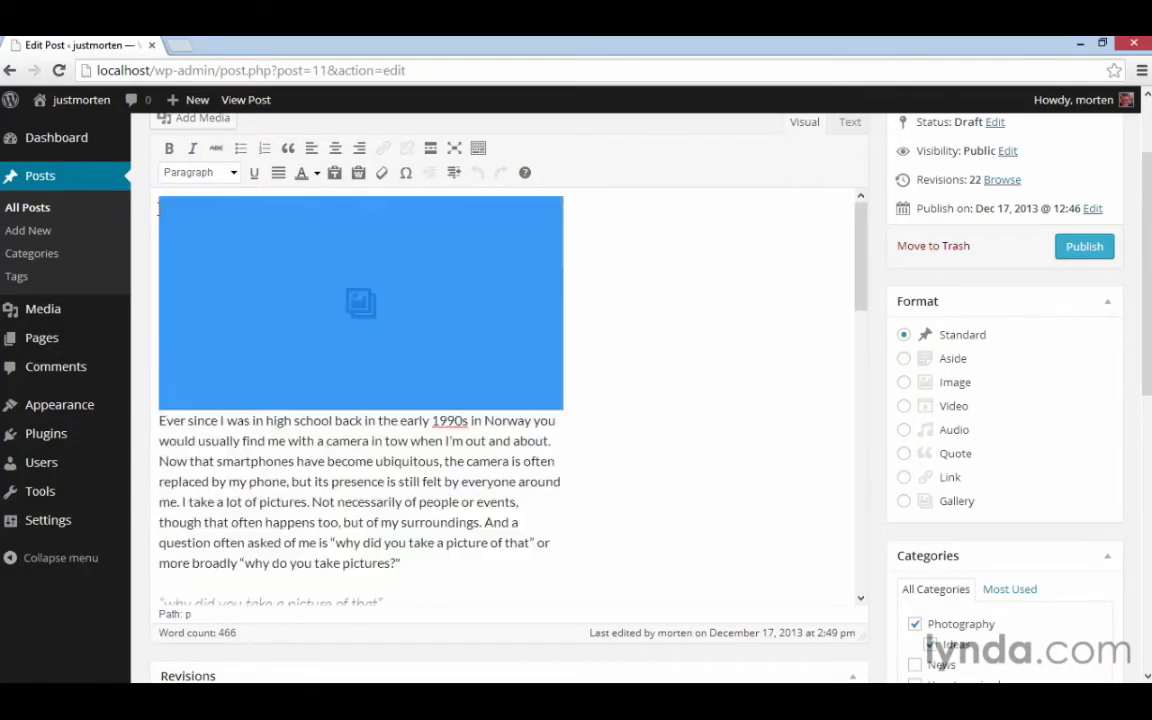
{"action": "scroll", "coordinate": [1020, 250], "scroll_direction": "up", "scroll_amount": 3}
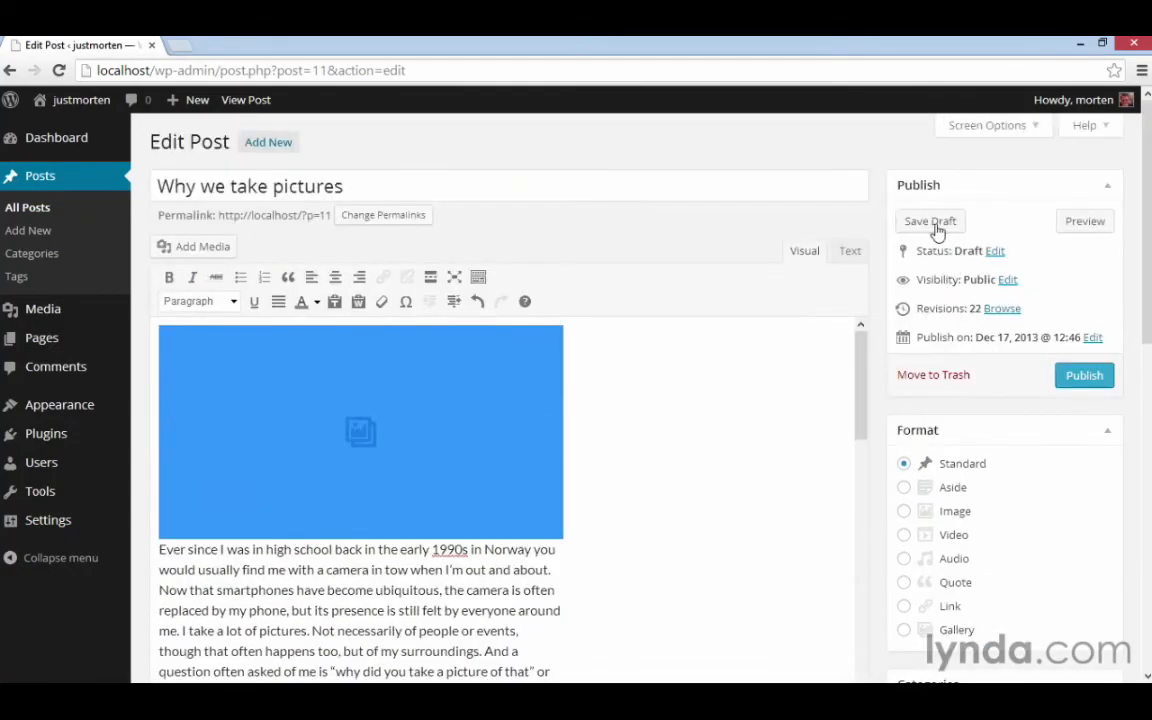
{"action": "left_click", "coordinate": [932, 222]}
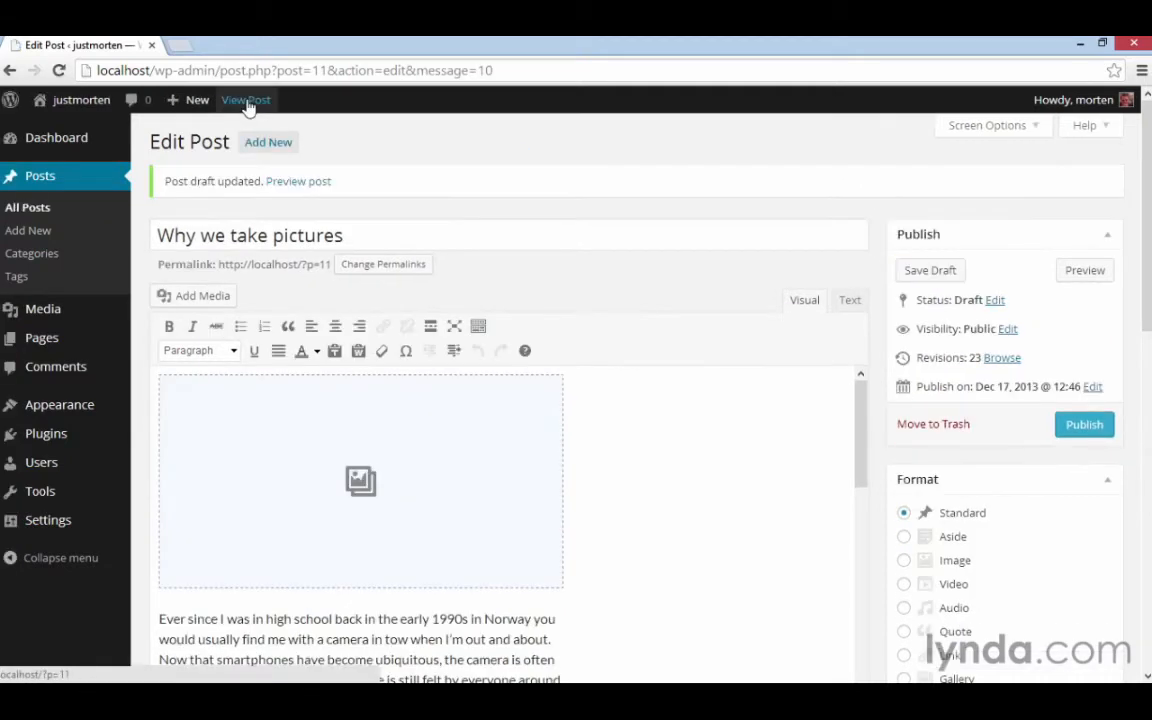
Step: View the post on the site and check the gallery's new placement under the title
{"action": "left_click", "coordinate": [246, 99]}
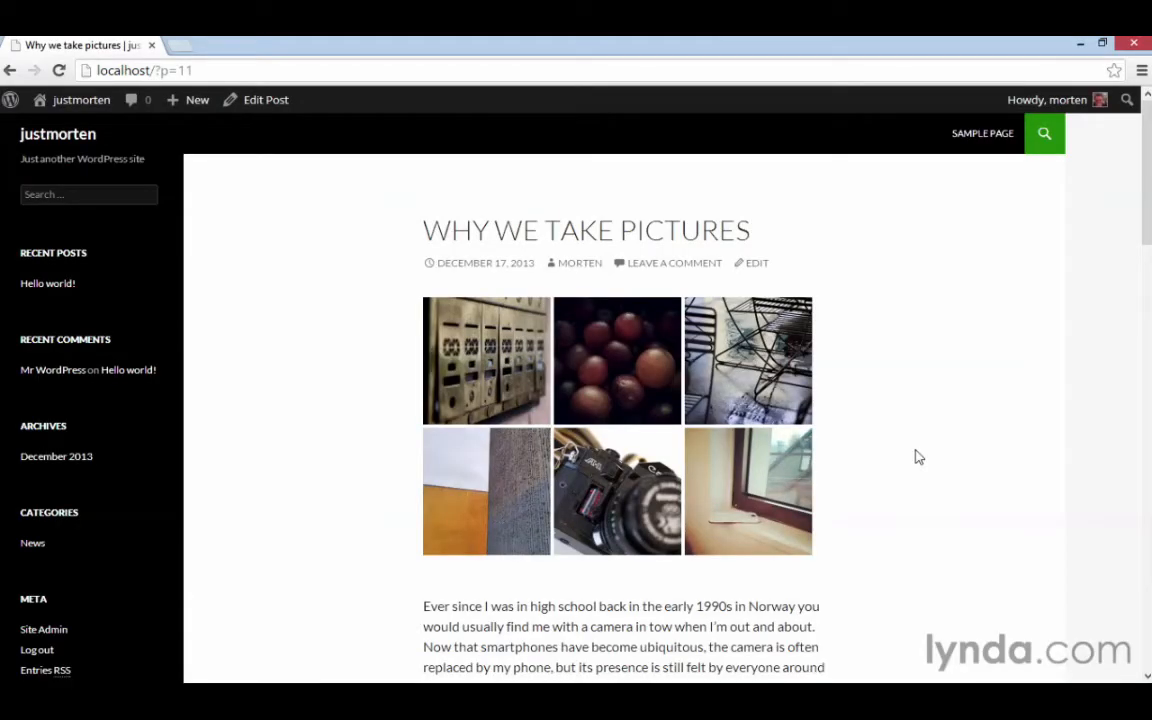
{"action": "mouse_move", "coordinate": [1147, 196]}
{"action": "left_mouse_down"}
{"action": "mouse_move", "coordinate": [1147, 333]}
{"action": "mouse_move", "coordinate": [1147, 196]}
{"action": "left_mouse_up"}
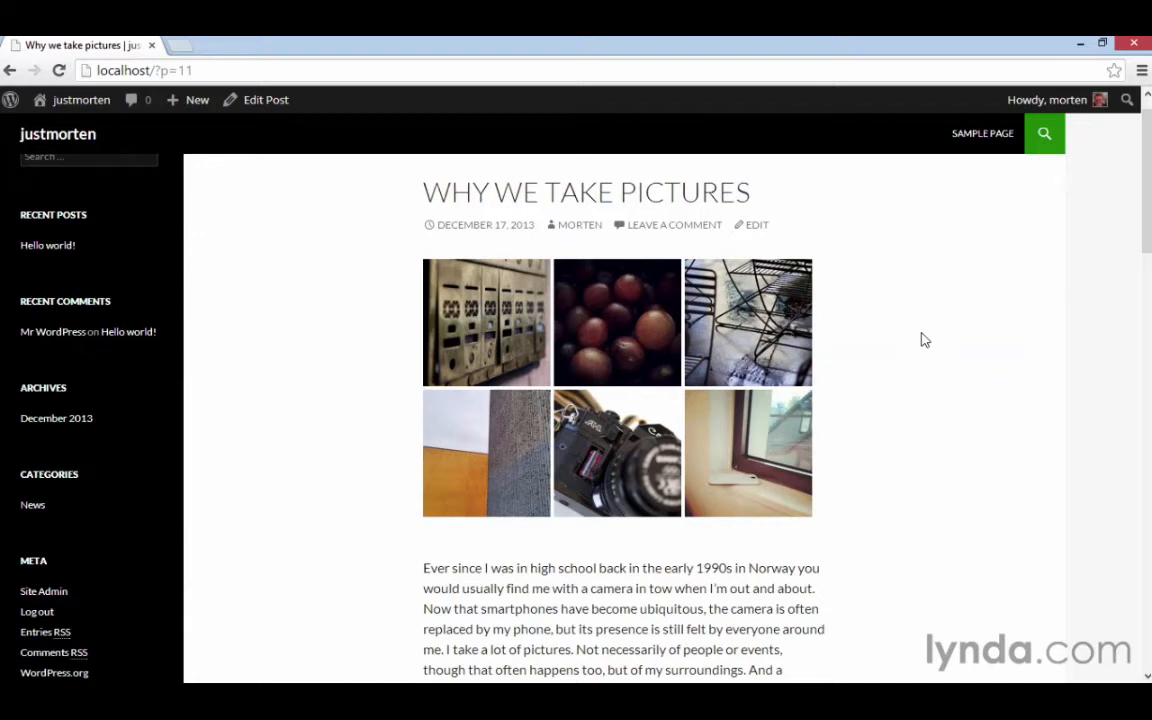
{"action": "scroll", "coordinate": [924, 340], "scroll_direction": "up", "scroll_amount": 1}
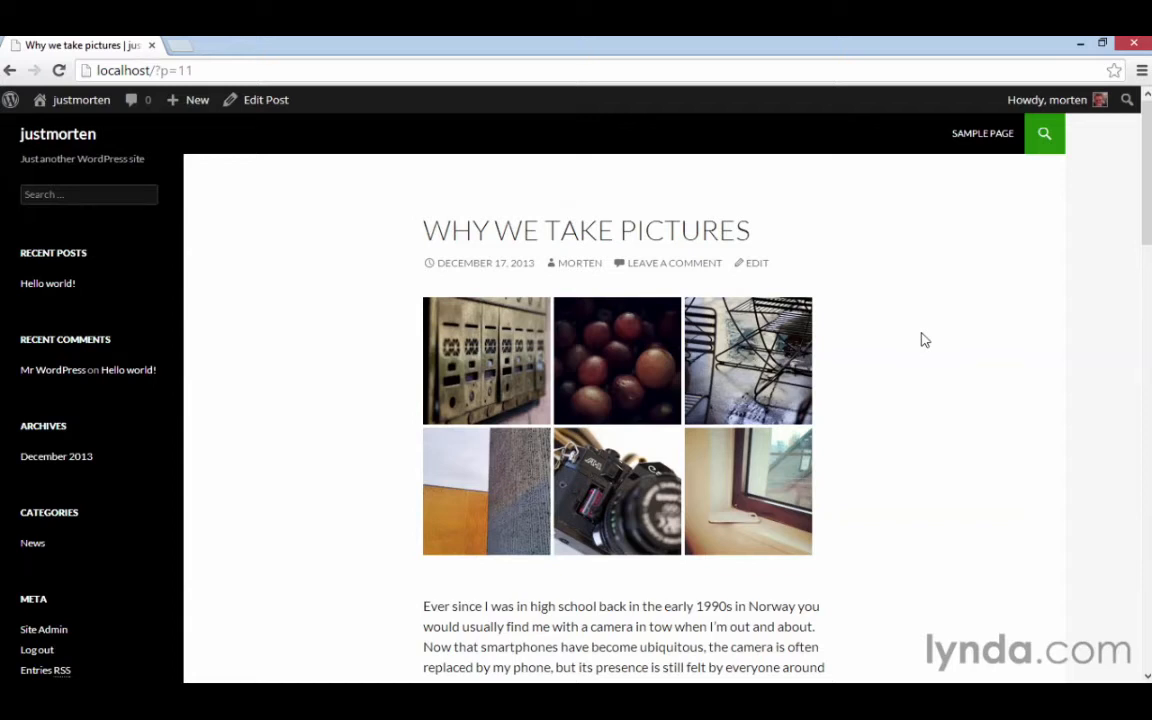
Step: Open the Why we take pictures post for editing in a new browser tab
{"action": "right_click", "coordinate": [262, 106]}
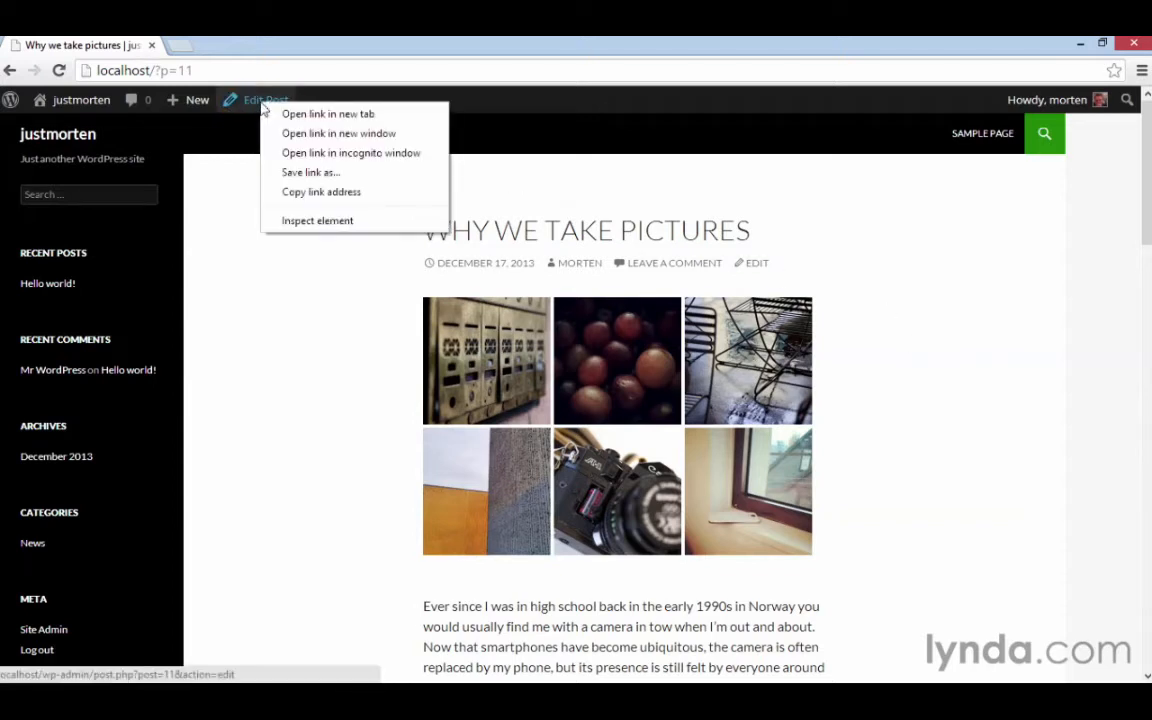
{"action": "left_click", "coordinate": [285, 114]}
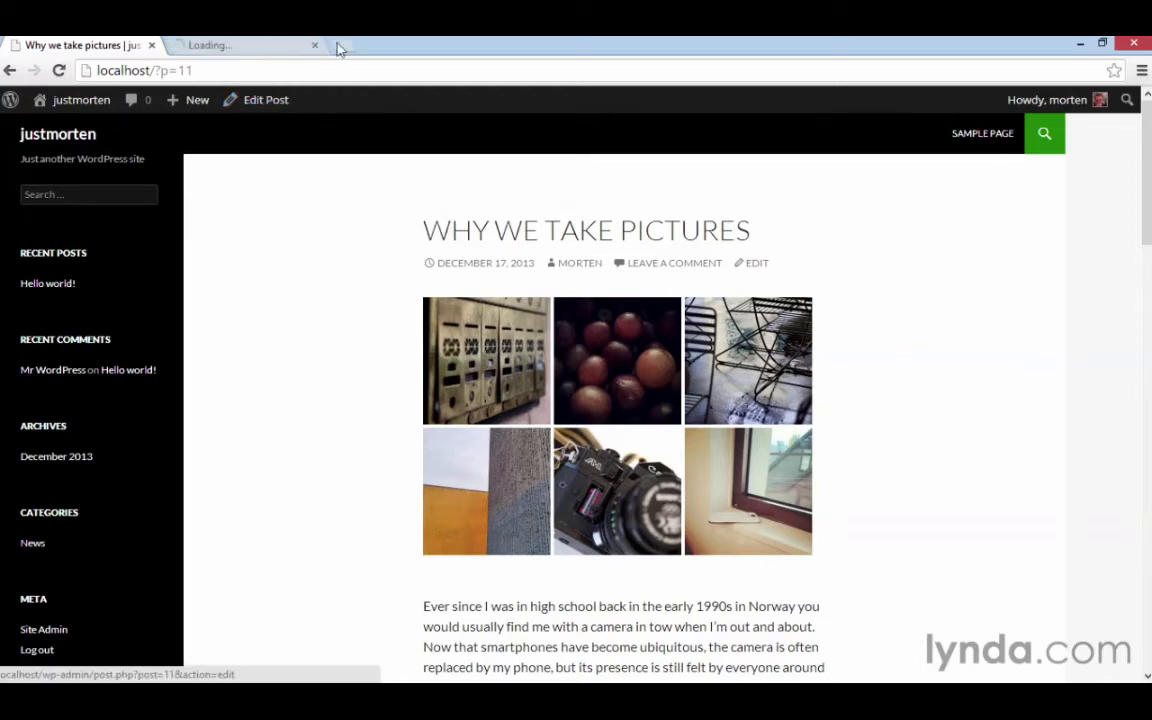
{"action": "left_click", "coordinate": [238, 46]}
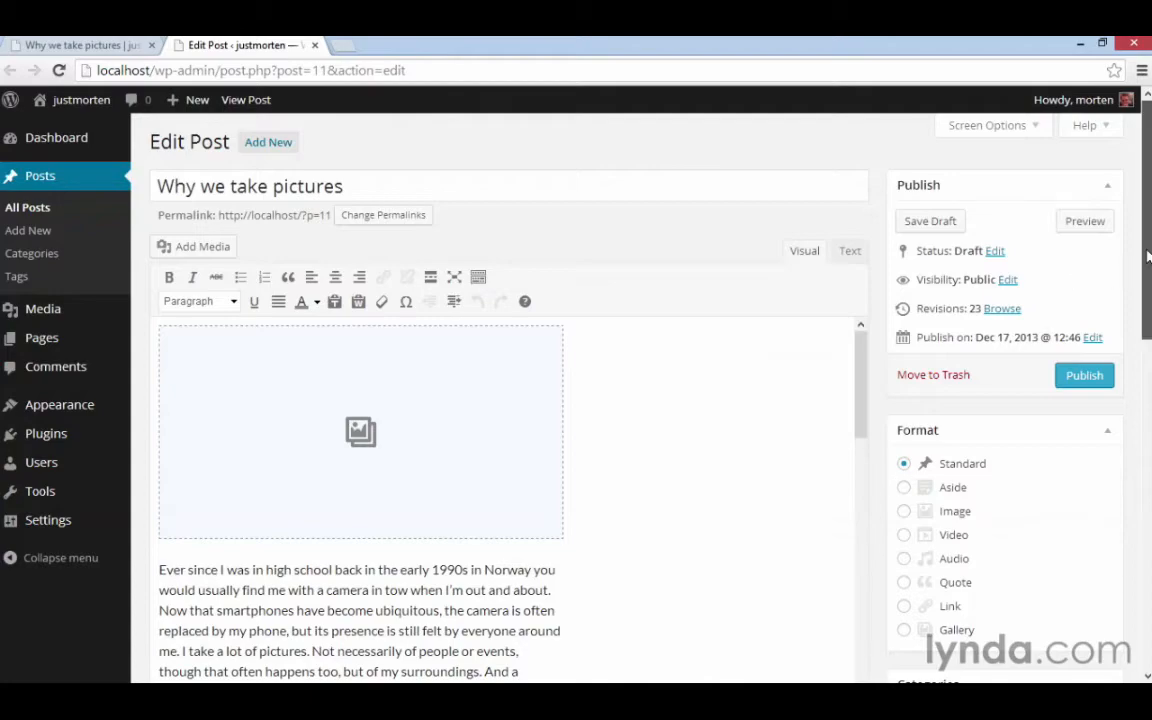
Step: Find the post's Featured Image box and check its entry in the Screen Options
{"action": "left_click_drag", "start_coordinate": [1146, 330], "coordinate": [1148, 570]}
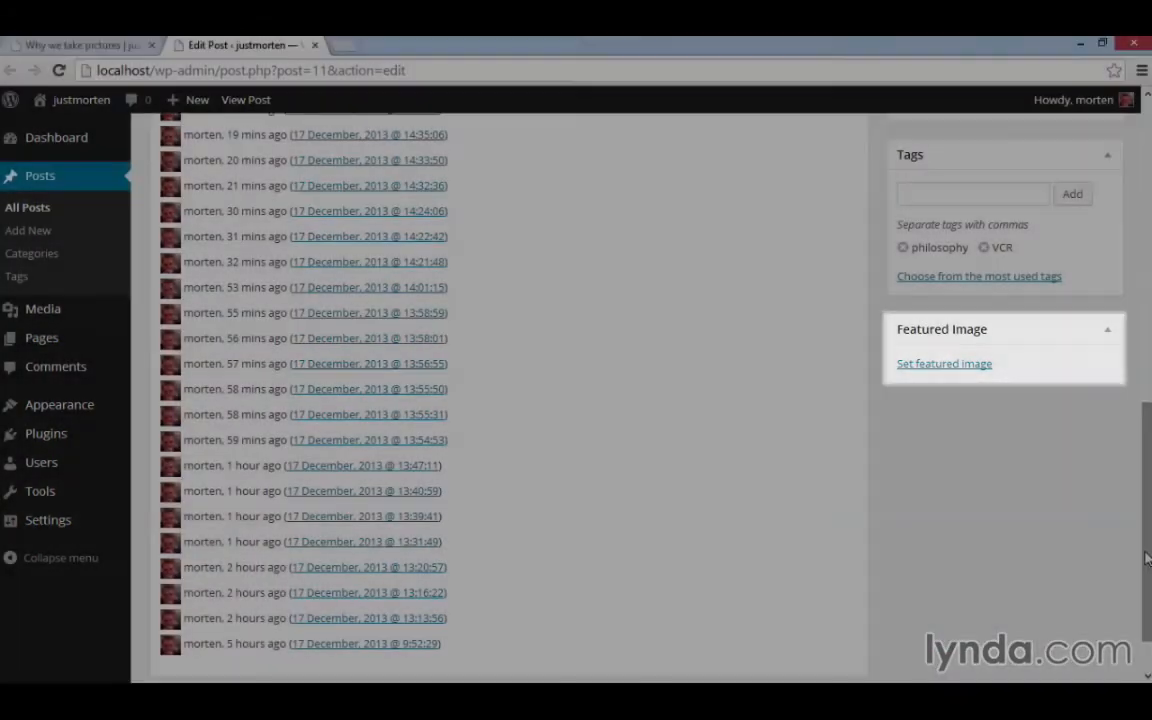
{"action": "left_click_drag", "start_coordinate": [1146, 556], "coordinate": [1144, 233]}
{"action": "left_click", "coordinate": [1016, 132]}
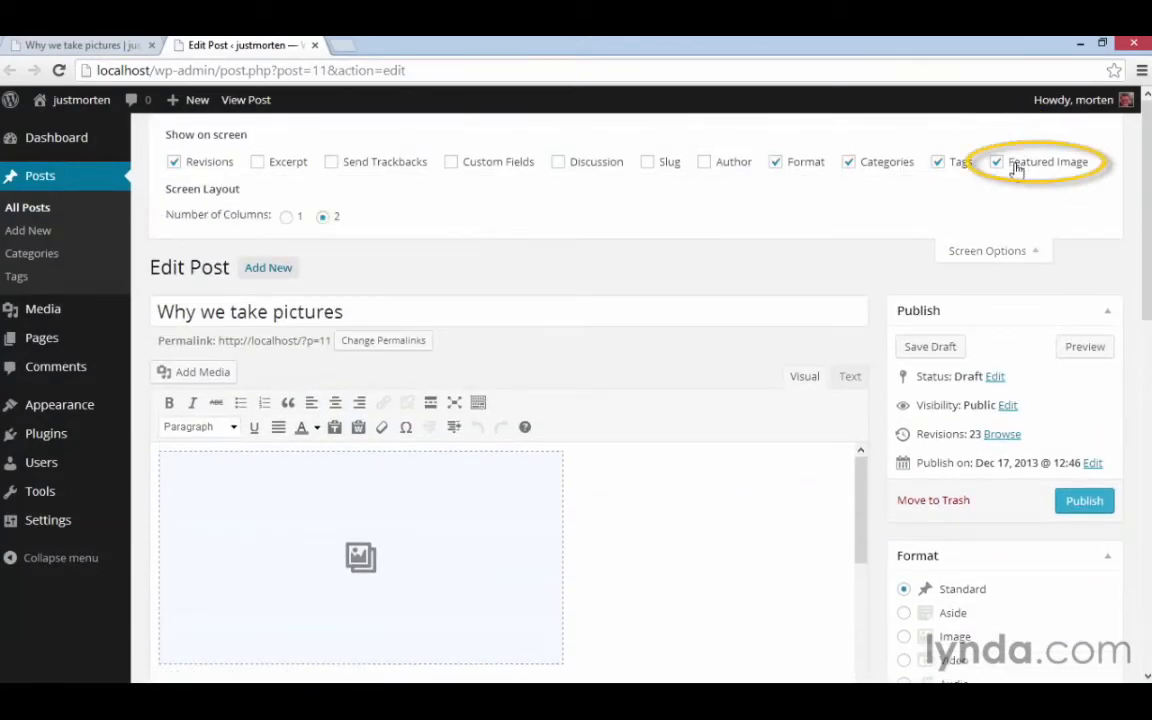
{"action": "left_click", "coordinate": [1018, 250]}
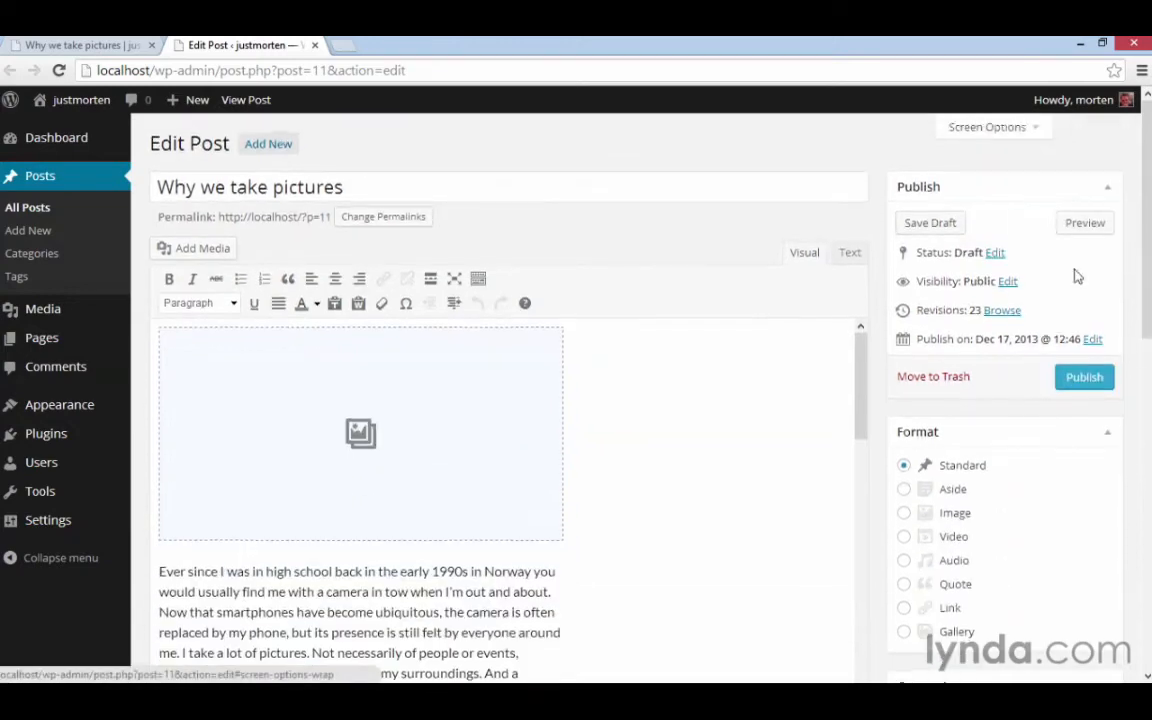
Step: Set the Canon A-1 camera image a1.jpg as the post's featured image and save the draft
{"action": "left_click_drag", "start_coordinate": [1146, 253], "coordinate": [1132, 533]}
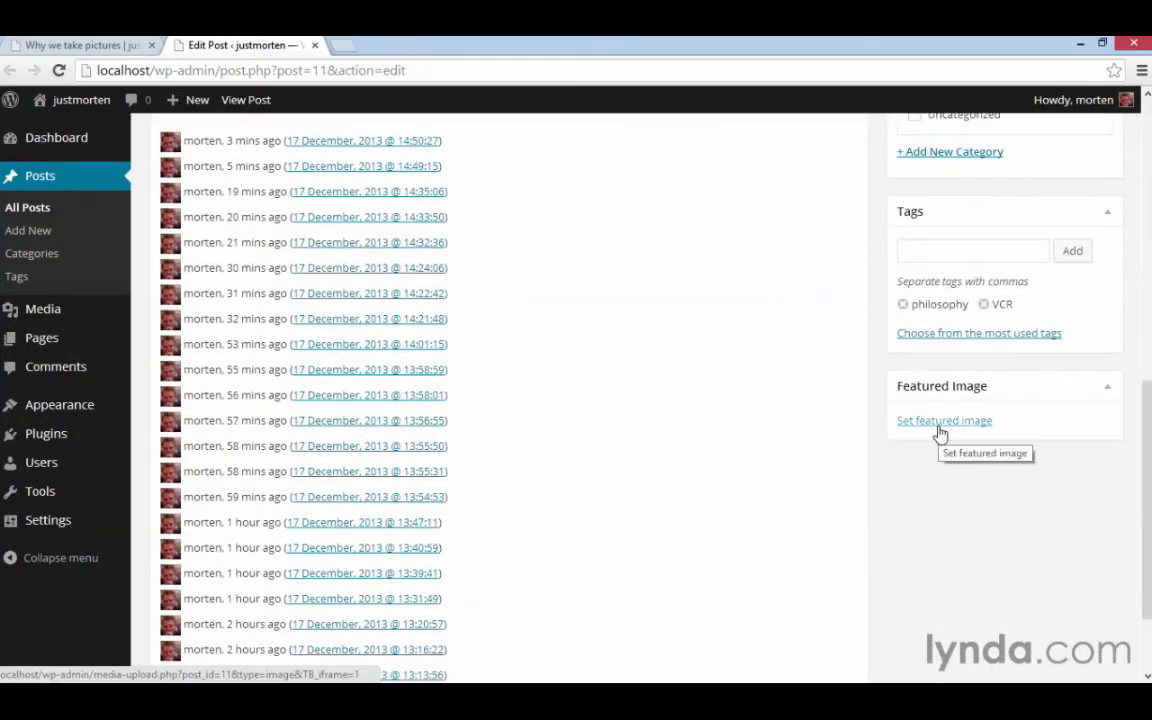
{"action": "left_click", "coordinate": [940, 428]}
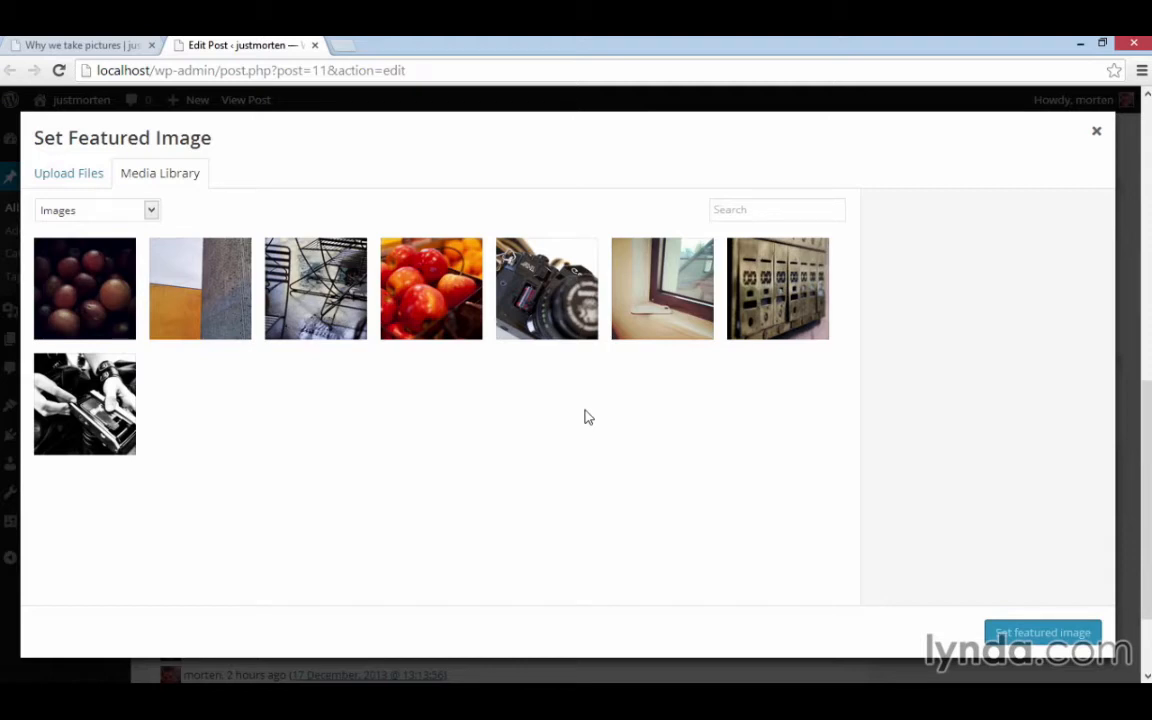
{"action": "left_click", "coordinate": [502, 288]}
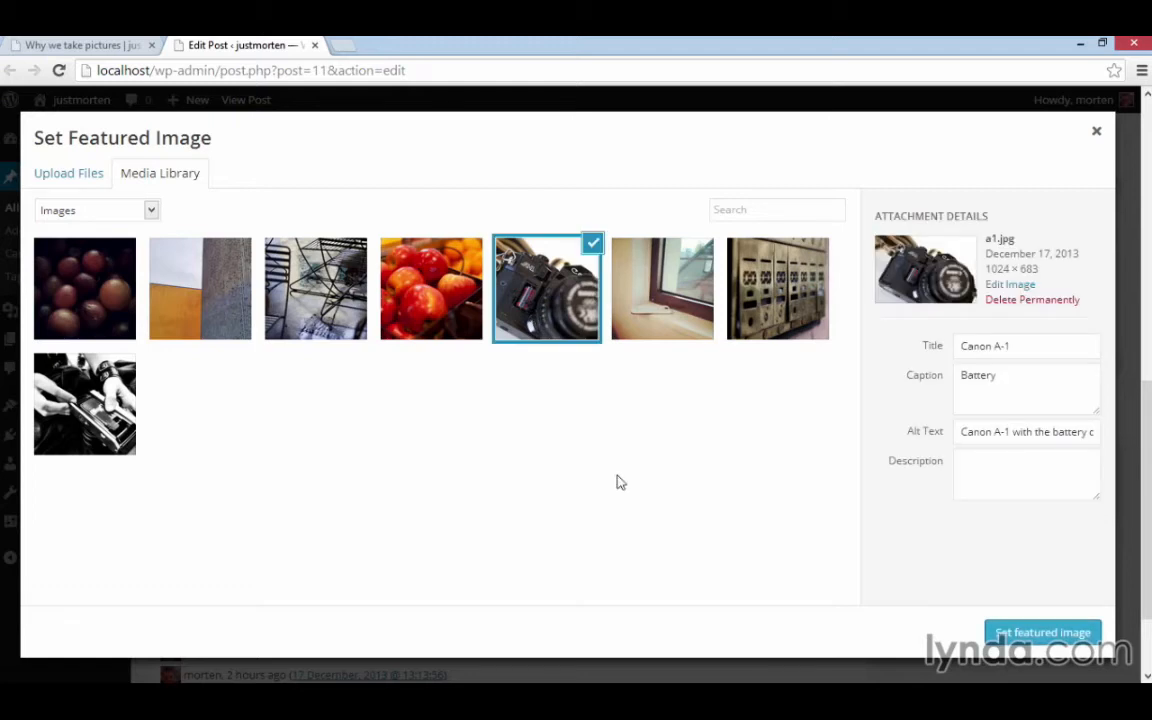
{"action": "left_click", "coordinate": [1073, 634]}
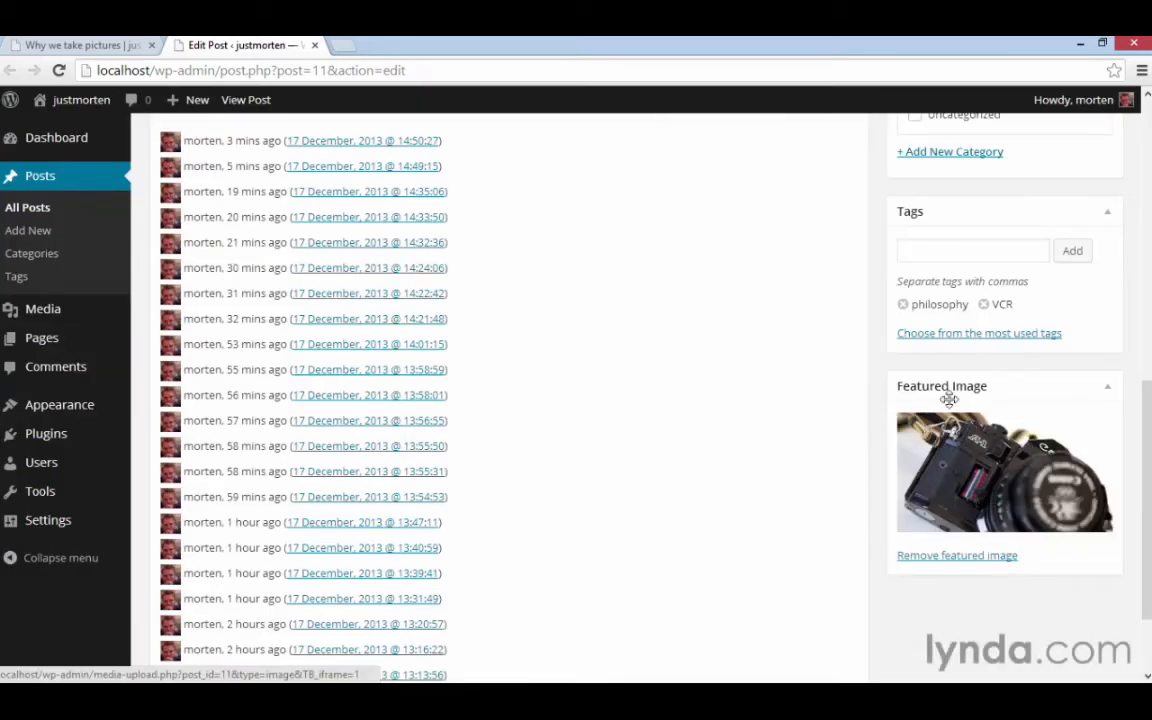
{"action": "left_click_drag", "start_coordinate": [1147, 470], "coordinate": [1147, 205]}
{"action": "left_click", "coordinate": [913, 224]}
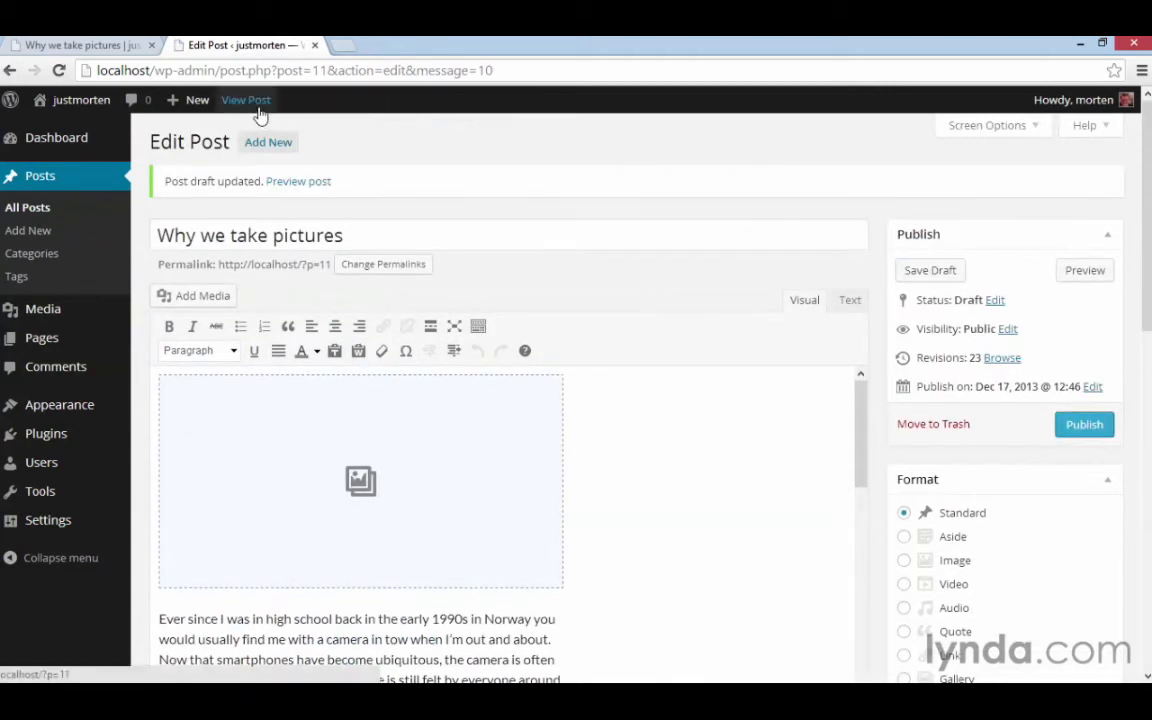
Step: View the post on the site and compare its header area with the earlier version open in the other browser tab
{"action": "left_click", "coordinate": [258, 106]}
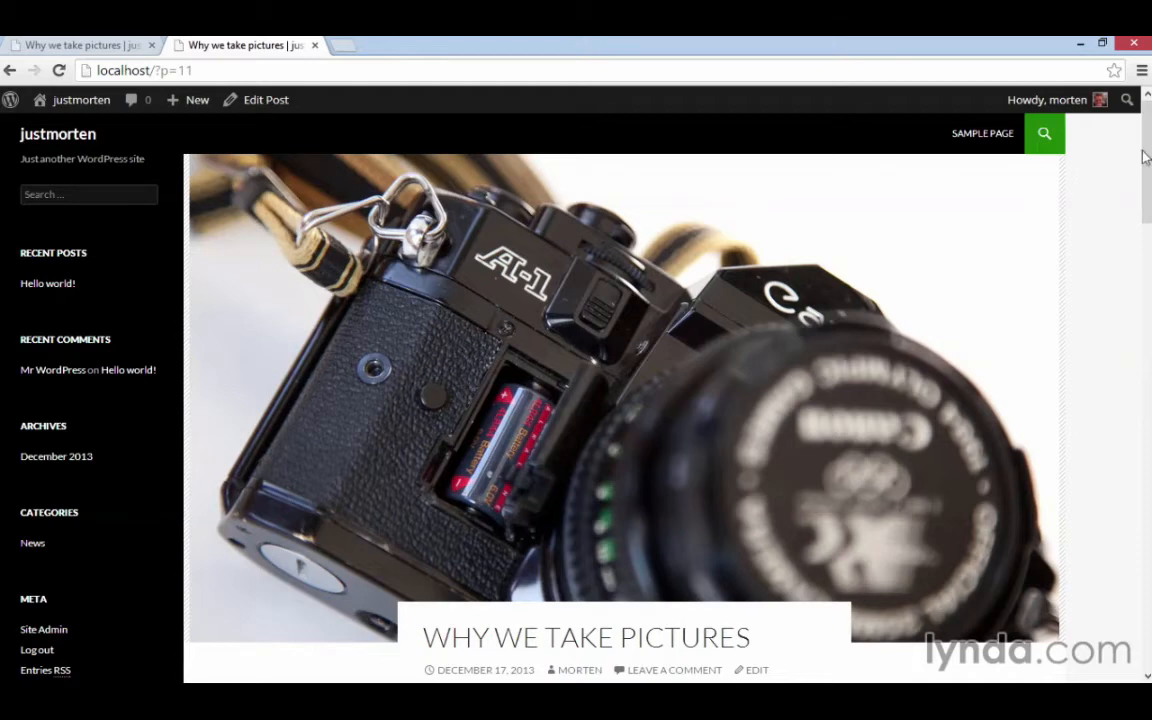
{"action": "scroll", "coordinate": [818, 340], "scroll_direction": "down", "scroll_amount": 4}
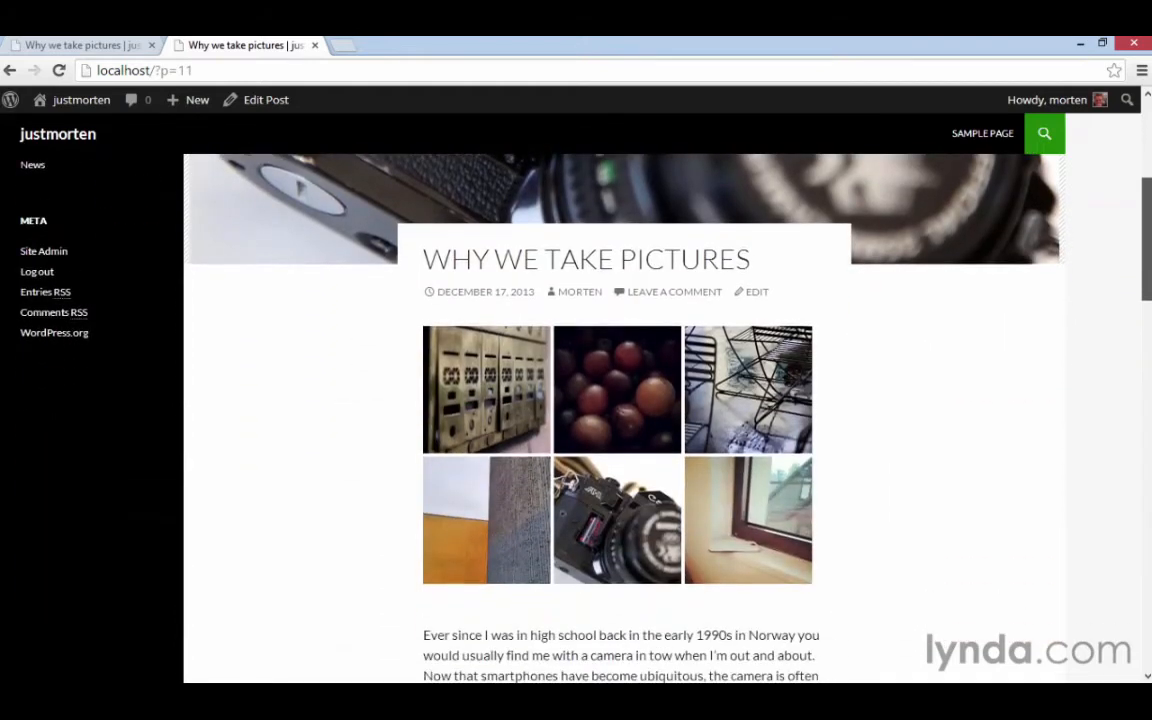
{"action": "scroll", "coordinate": [620, 400], "scroll_direction": "up", "scroll_amount": 4}
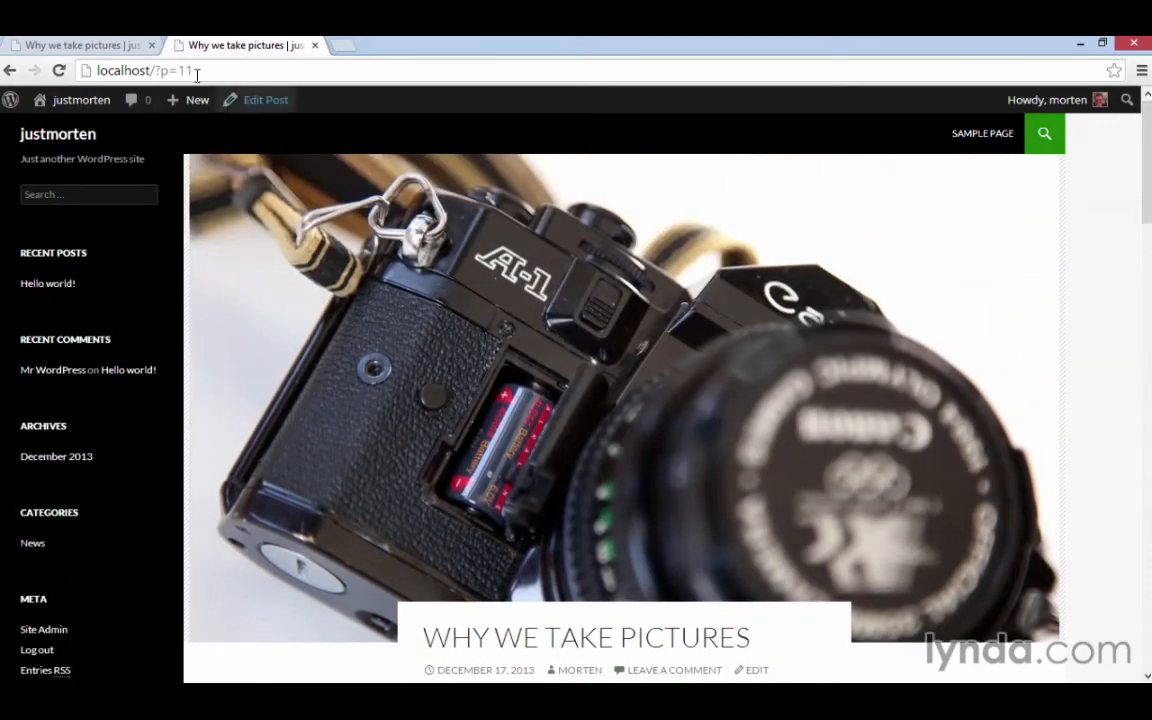
{"action": "left_click", "coordinate": [113, 47]}
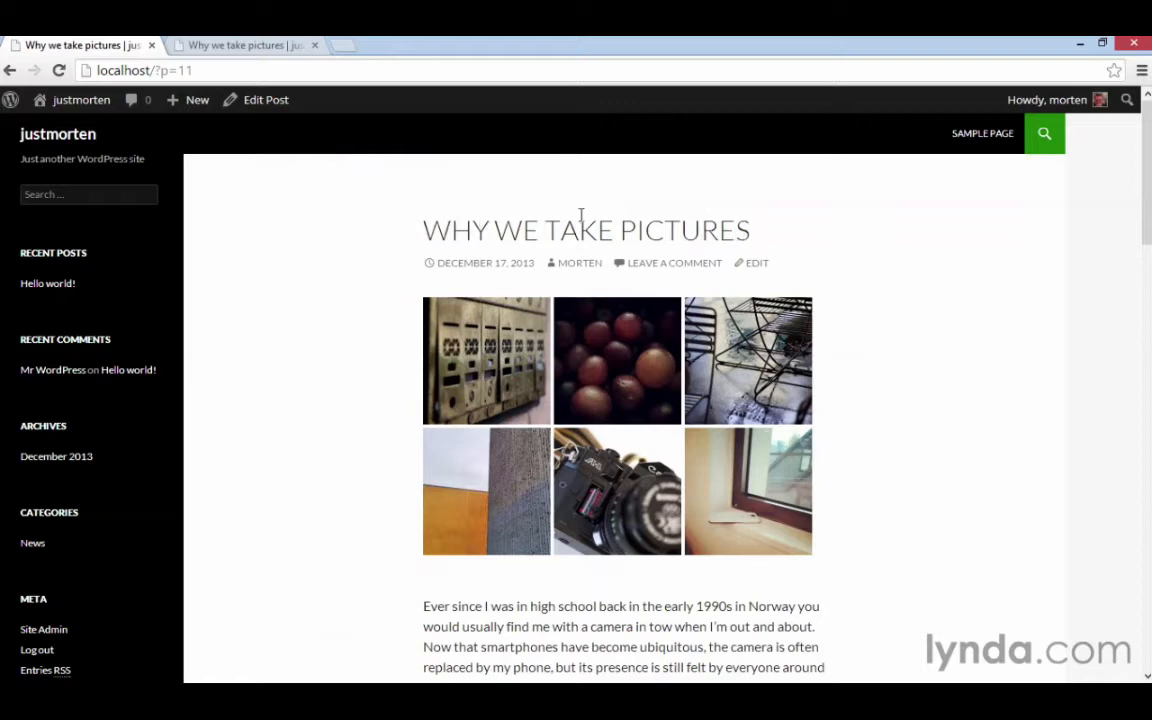
{"action": "left_click", "coordinate": [220, 45]}
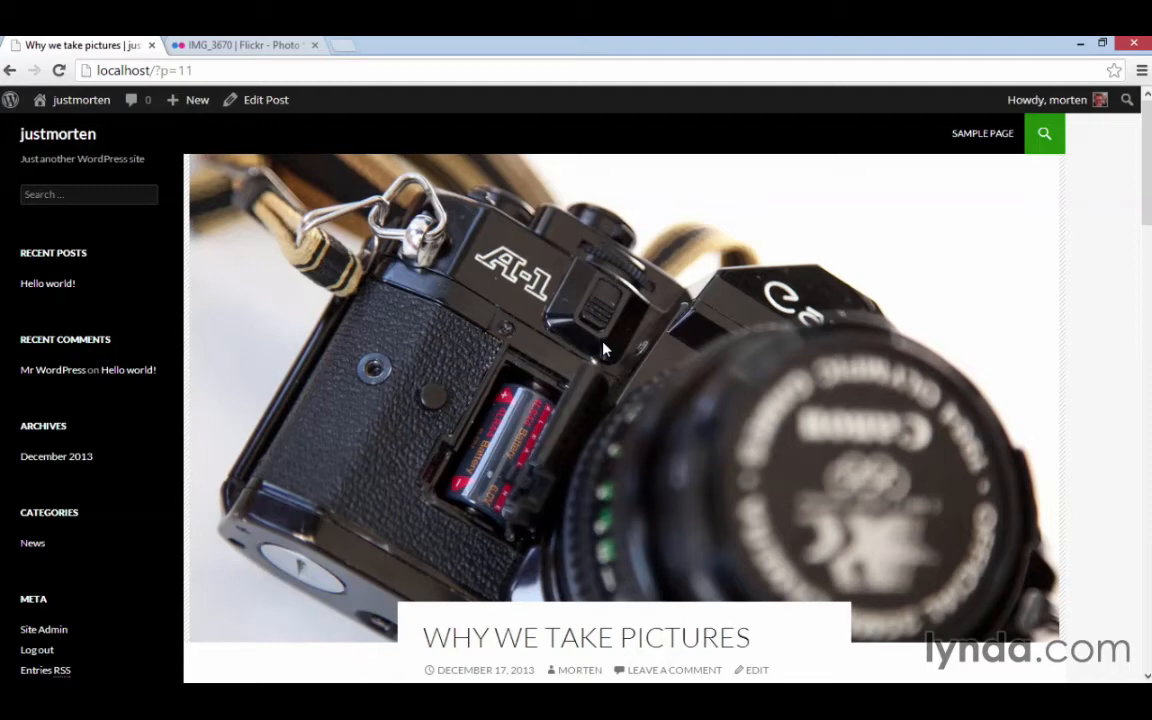
Step: Look at the Flickr photo IMG_3670 and review the post on the site through to the An interpretation section
{"action": "left_click", "coordinate": [240, 45]}
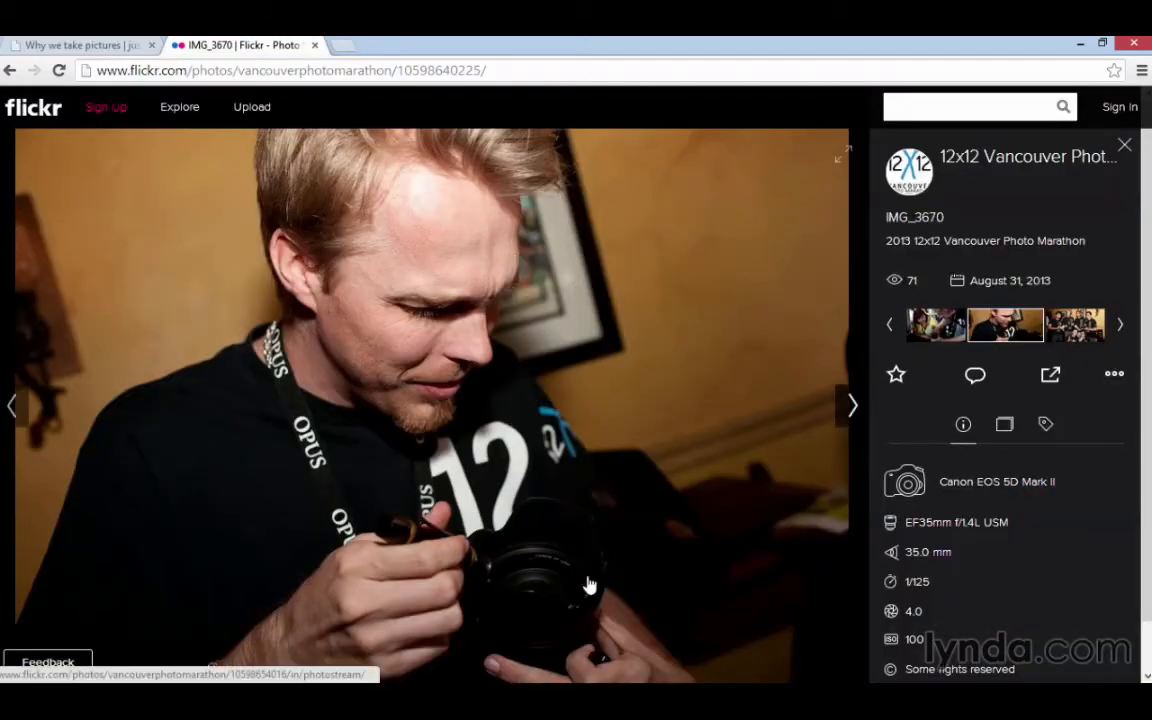
{"action": "left_click", "coordinate": [85, 45]}
{"action": "scroll", "coordinate": [526, 392], "scroll_direction": "down", "scroll_amount": 3}
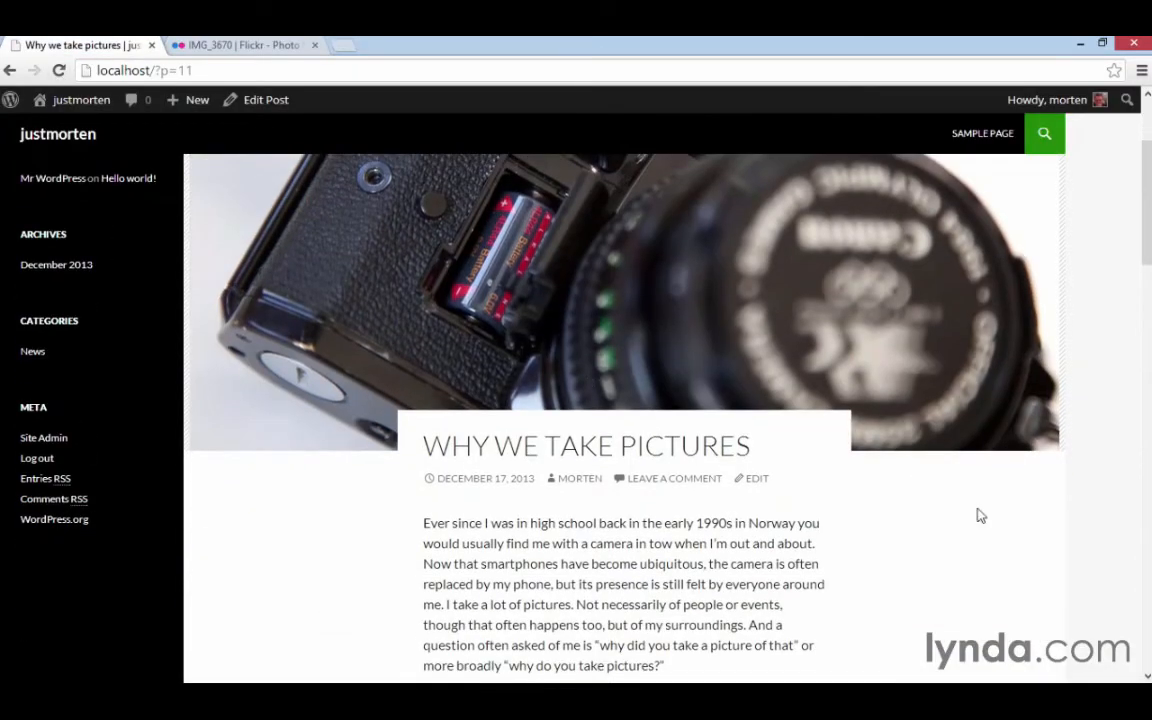
{"action": "scroll", "coordinate": [977, 514], "scroll_direction": "down", "scroll_amount": 5}
{"action": "scroll", "coordinate": [977, 514], "scroll_direction": "down", "scroll_amount": 5}
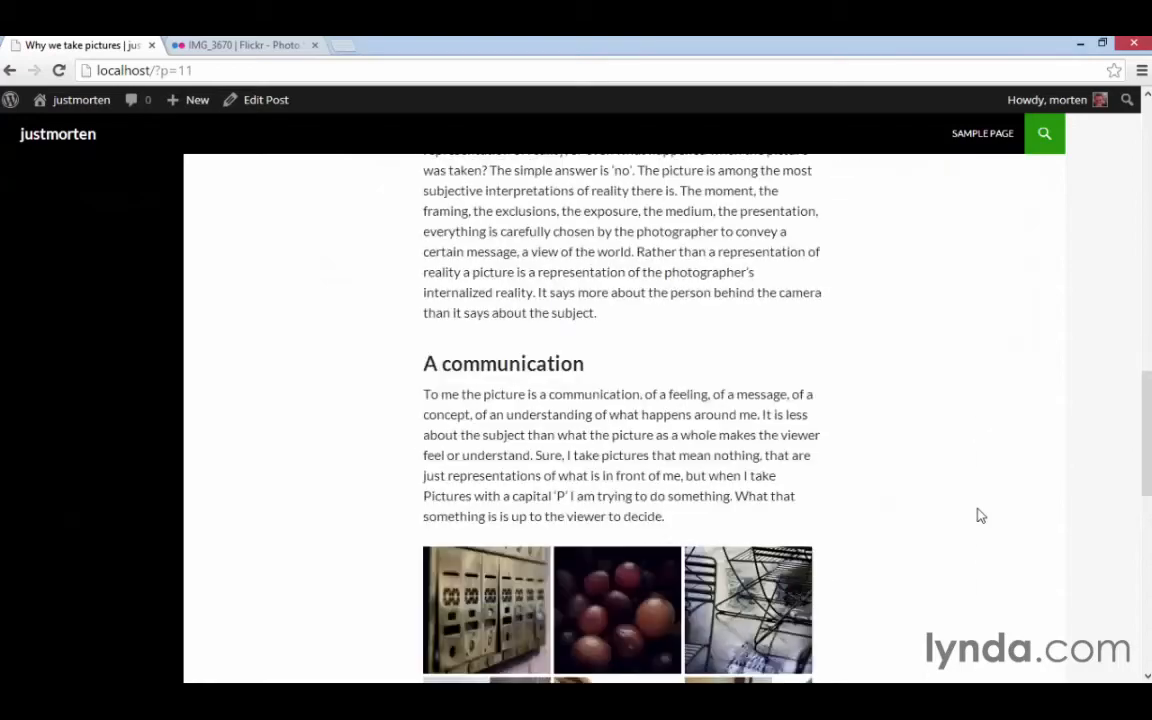
{"action": "scroll", "coordinate": [779, 558], "scroll_direction": "up", "scroll_amount": 5}
{"action": "scroll", "coordinate": [779, 558], "scroll_direction": "up", "scroll_amount": 3}
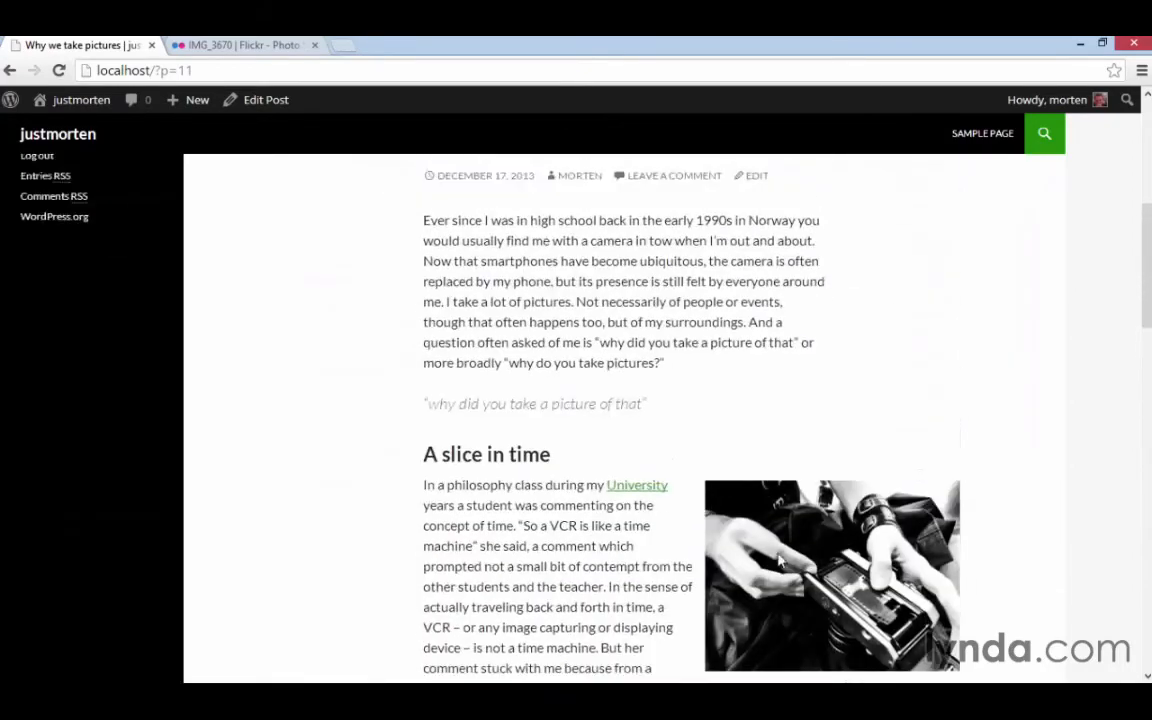
{"action": "scroll", "coordinate": [779, 558], "scroll_direction": "down", "scroll_amount": 3}
{"action": "scroll", "coordinate": [599, 550], "scroll_direction": "down", "scroll_amount": 2}
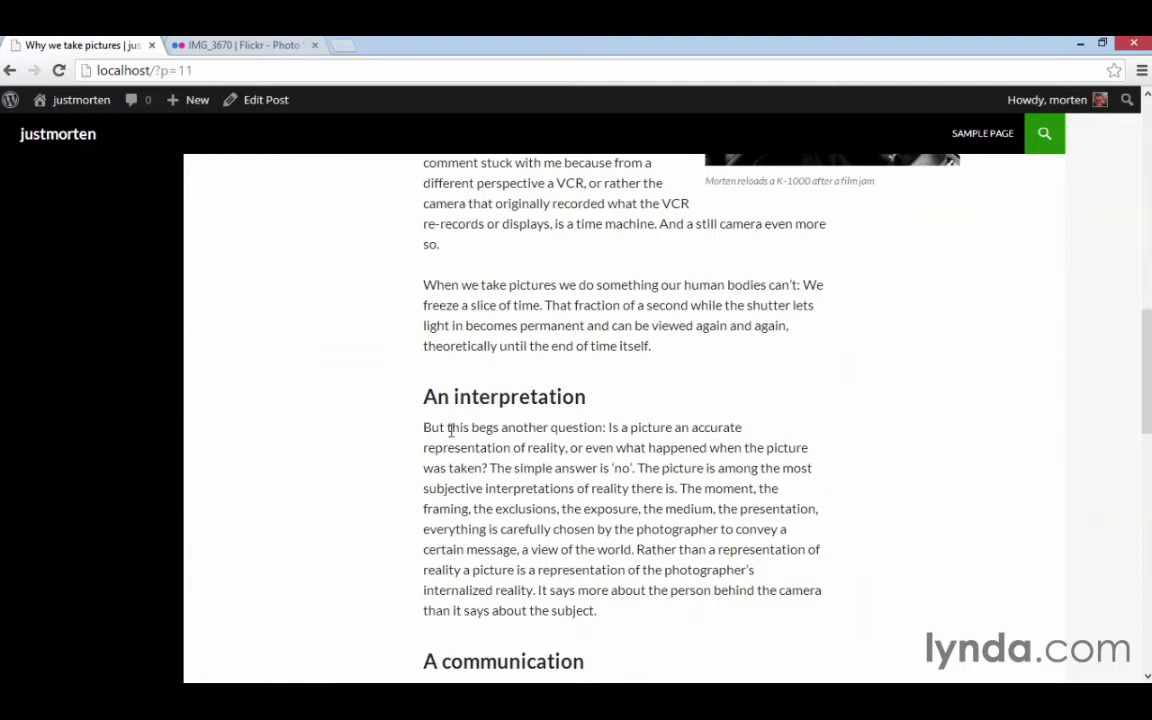
Step: Edit the post, go to the An interpretation section and start adding media with Insert from URL
{"action": "left_click", "coordinate": [265, 113]}
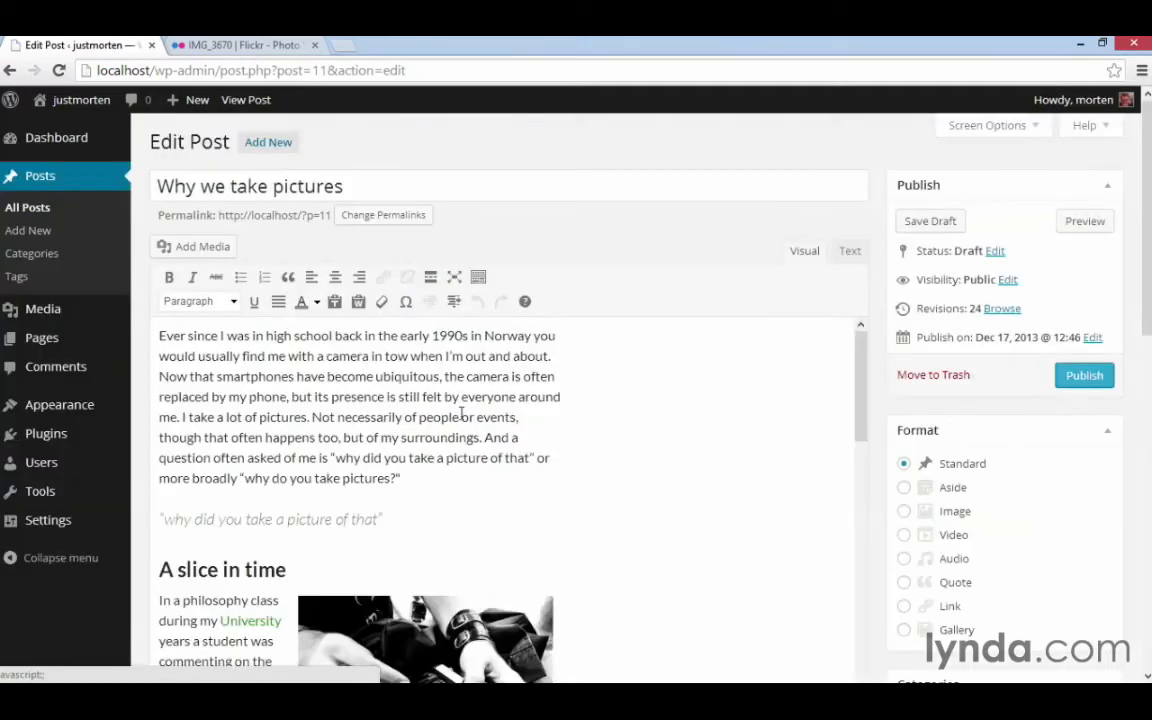
{"action": "scroll", "coordinate": [480, 434], "scroll_direction": "down", "scroll_amount": 5}
{"action": "scroll", "coordinate": [628, 510], "scroll_direction": "down", "scroll_amount": 5}
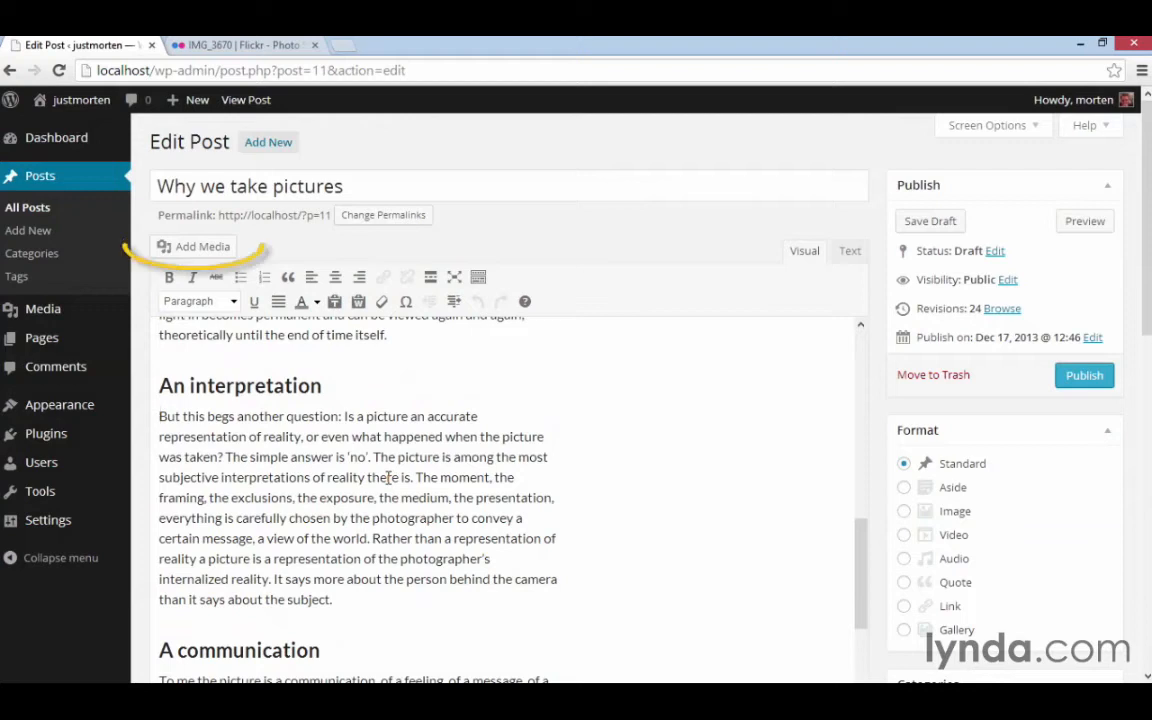
{"action": "left_click", "coordinate": [186, 250]}
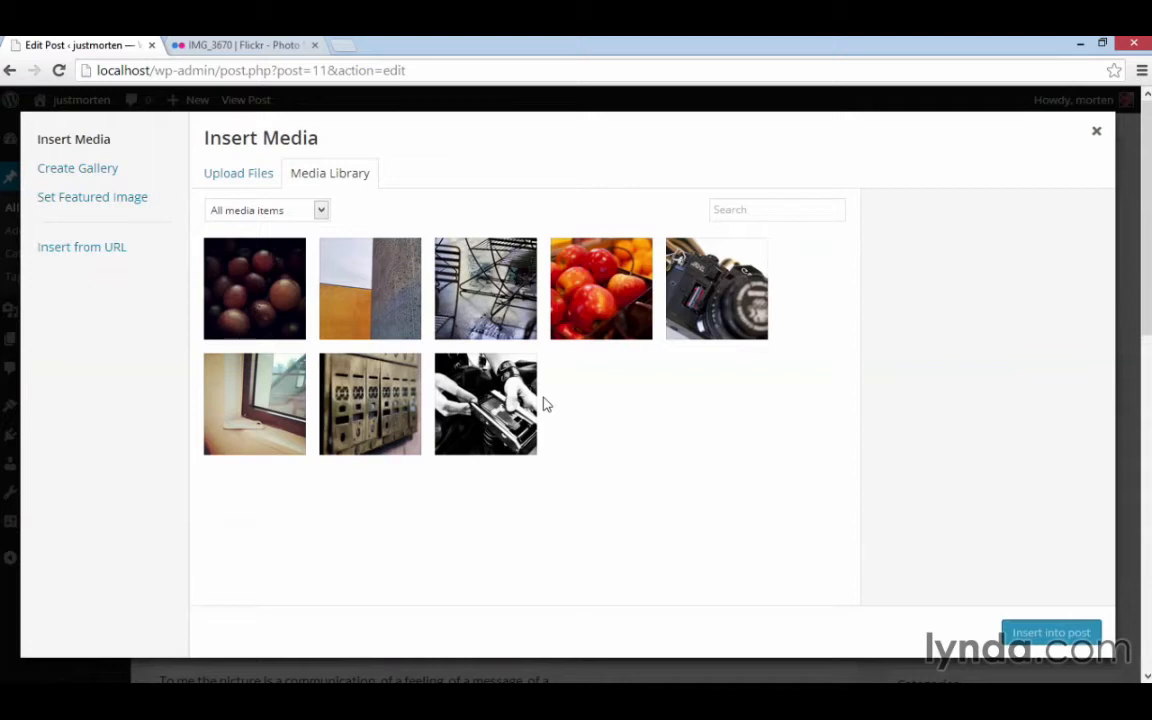
{"action": "left_click", "coordinate": [90, 257]}
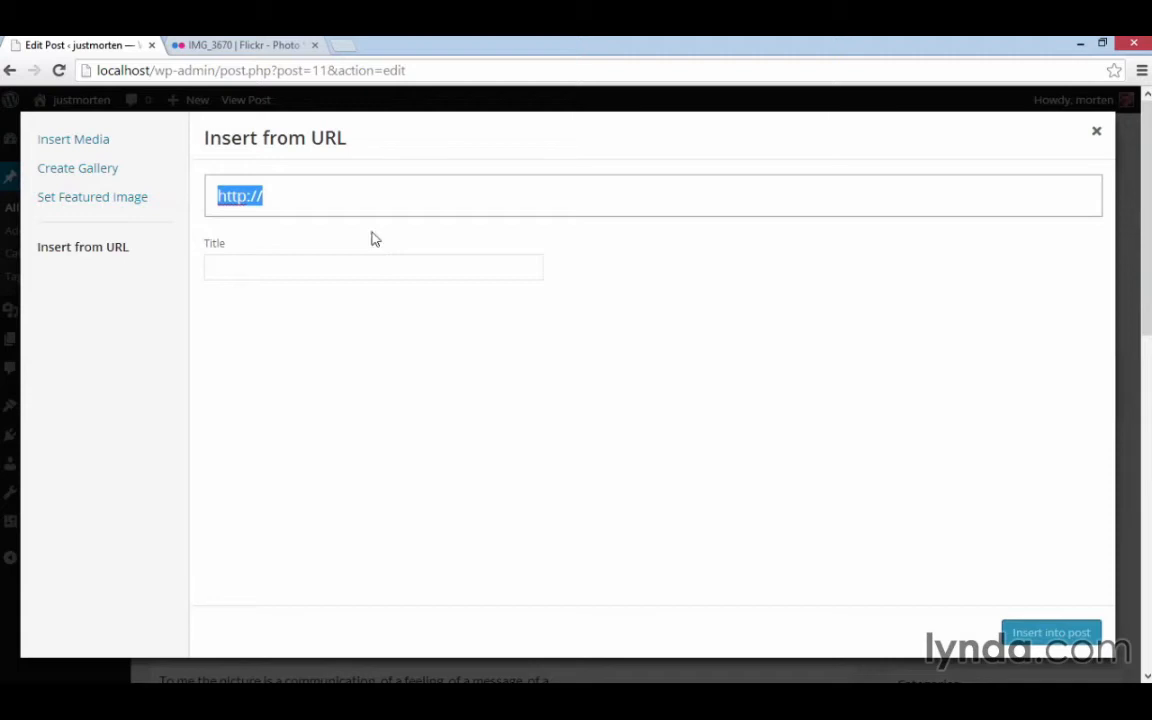
Step: Switch to Flickr, open the Medium 500 (500 x 333) size of photo IMG_3670 and copy its image URL
{"action": "left_click", "coordinate": [255, 46]}
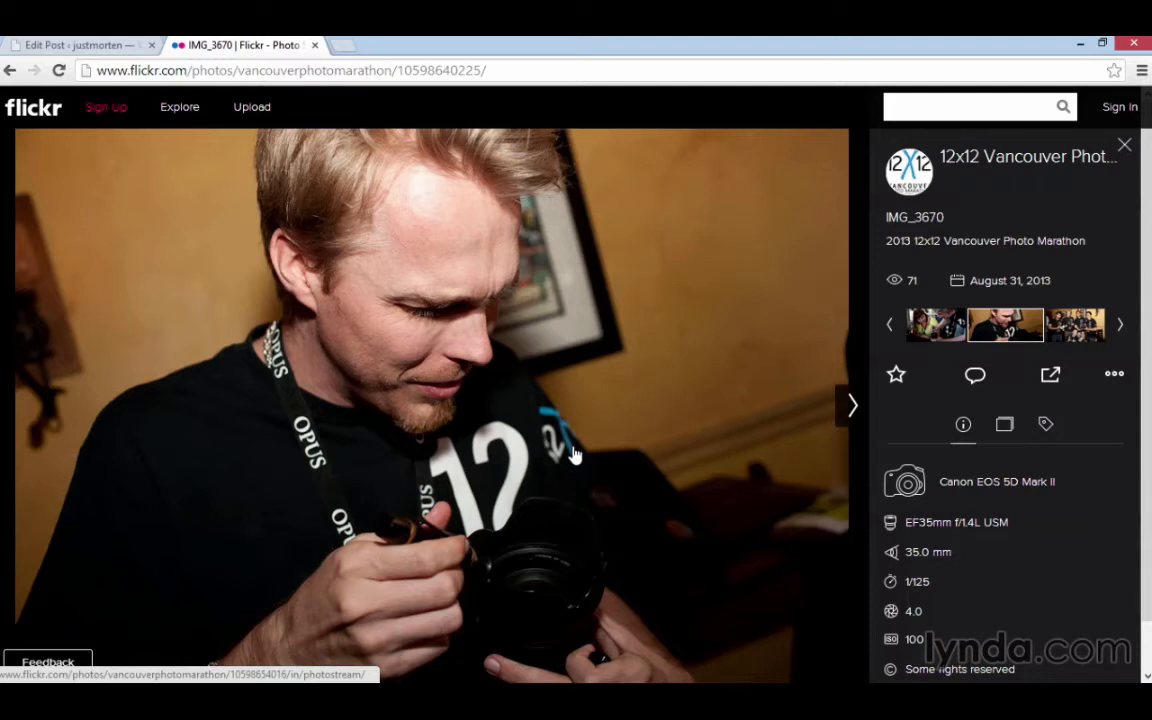
{"action": "left_click", "coordinate": [1114, 376]}
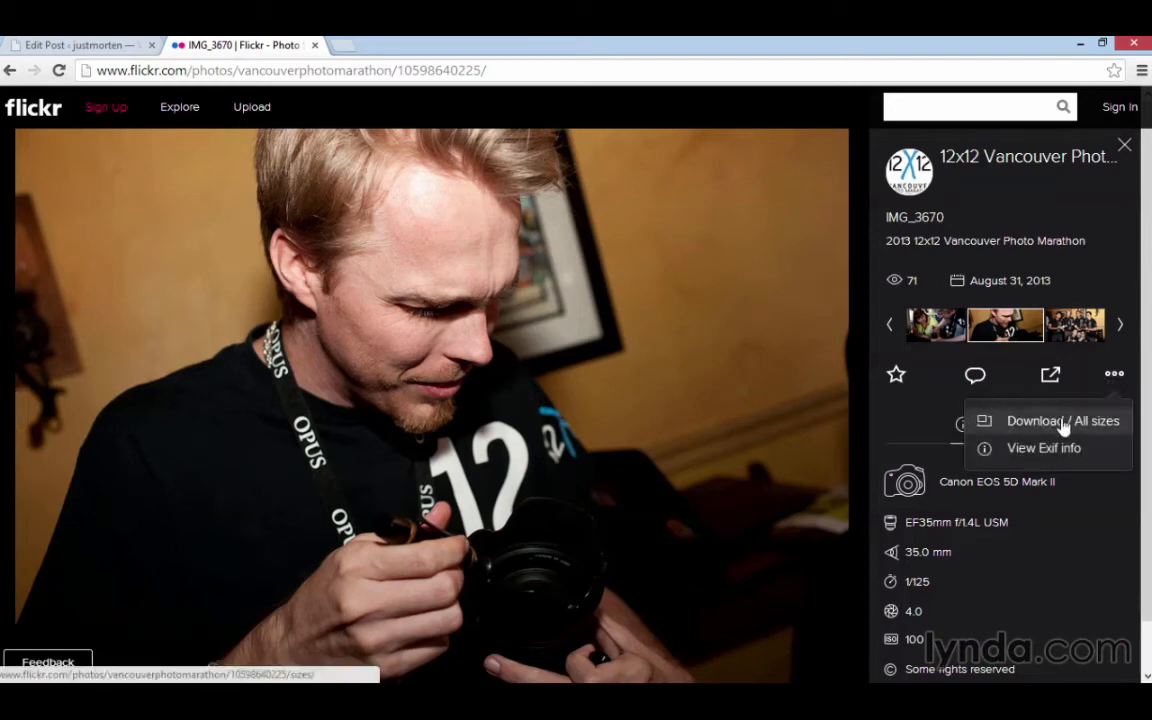
{"action": "left_click", "coordinate": [1062, 422]}
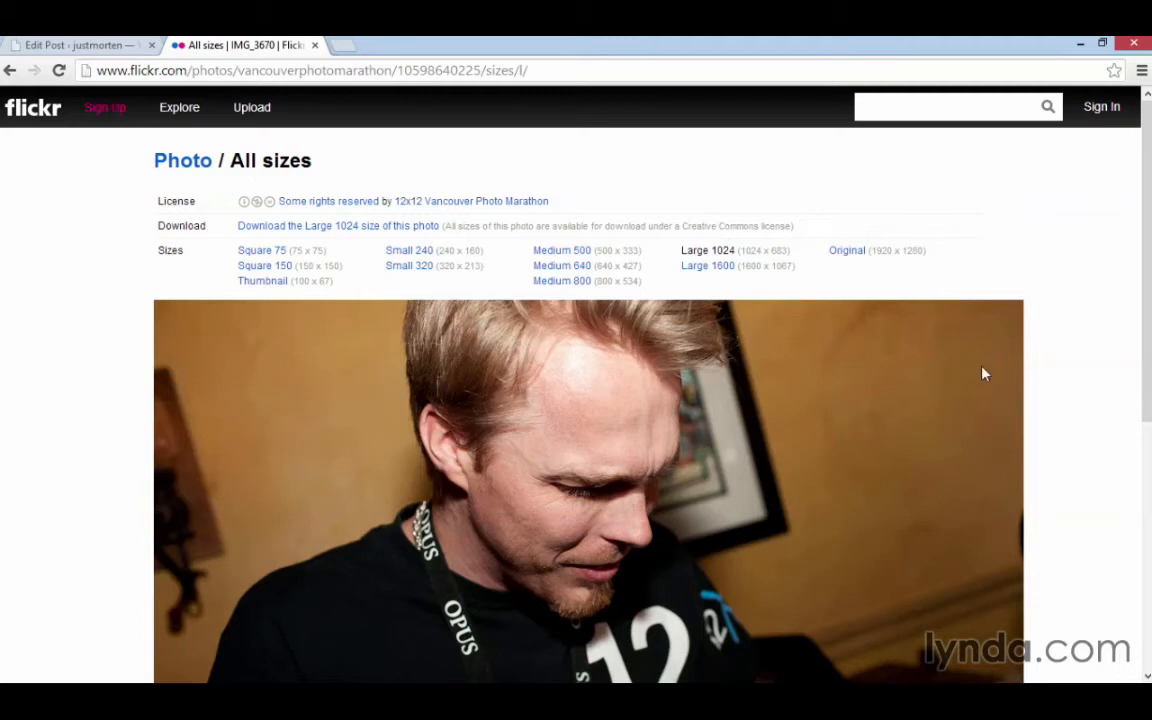
{"action": "scroll", "coordinate": [983, 372], "scroll_direction": "down", "scroll_amount": 1}
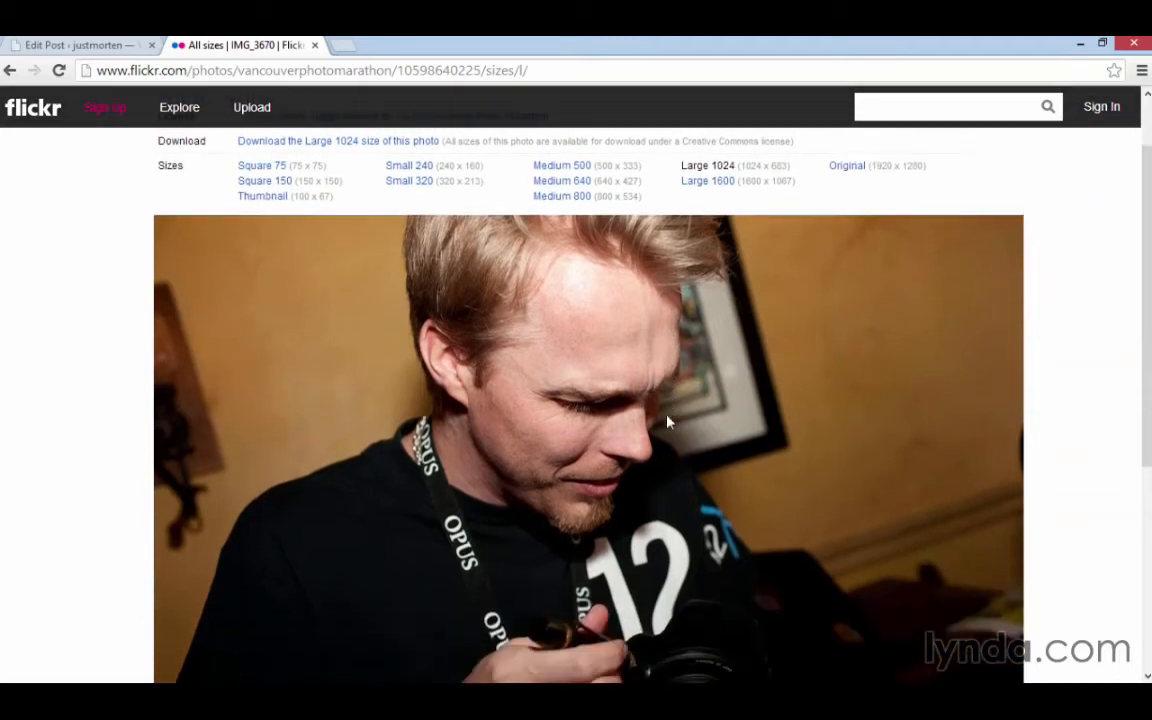
{"action": "left_click_drag", "start_coordinate": [383, 181], "coordinate": [590, 166]}
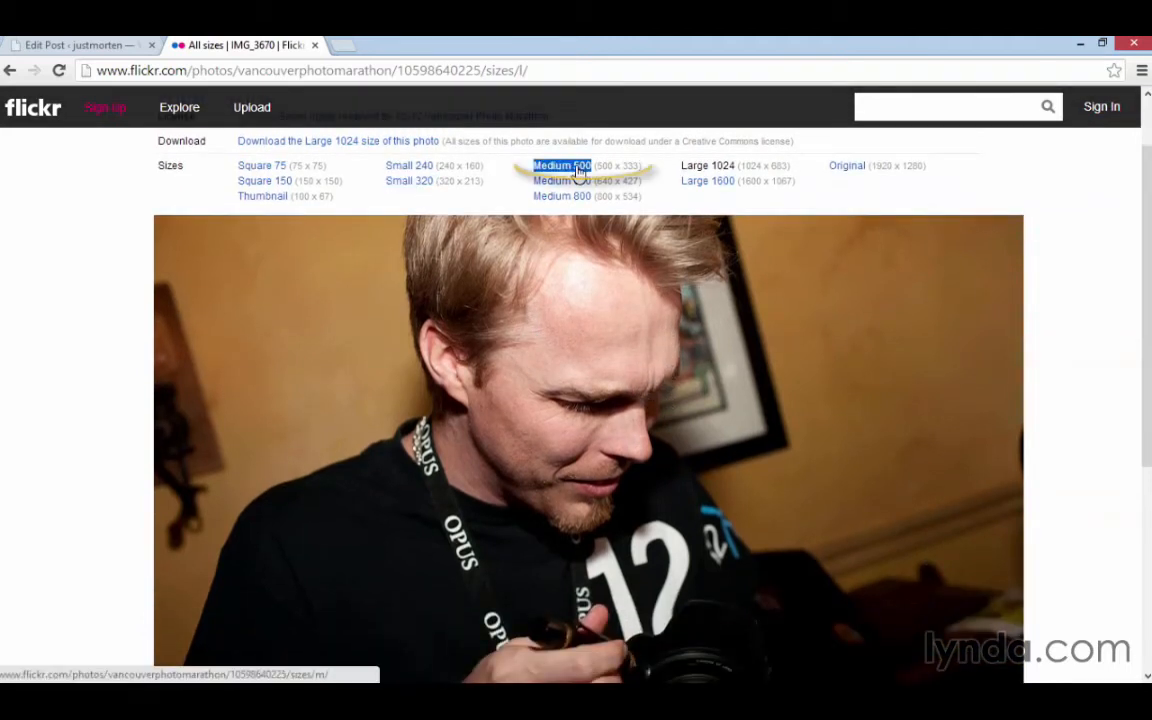
{"action": "left_click", "coordinate": [578, 168]}
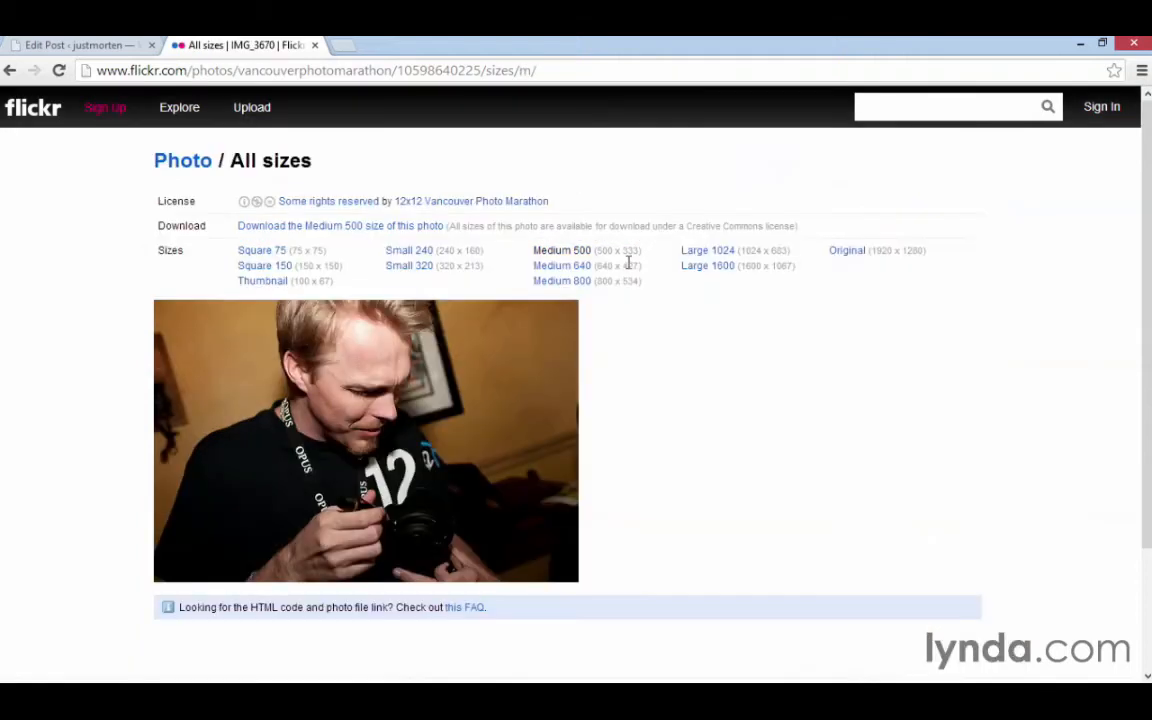
{"action": "right_click", "coordinate": [402, 444]}
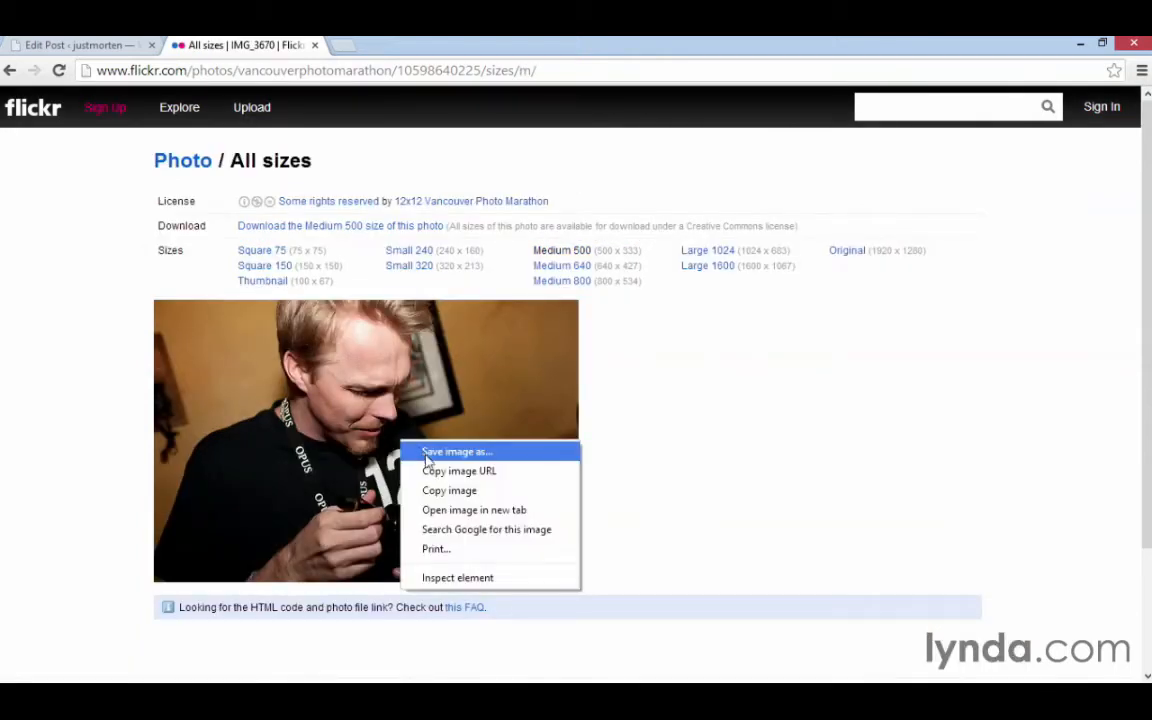
{"action": "left_click", "coordinate": [483, 482]}
Step: Paste the copied Flickr image URL into Insert from URL and caption it with the lens-cleaning subject, the photographer's name and "Photo from Flickr."
{"action": "left_click", "coordinate": [121, 44]}
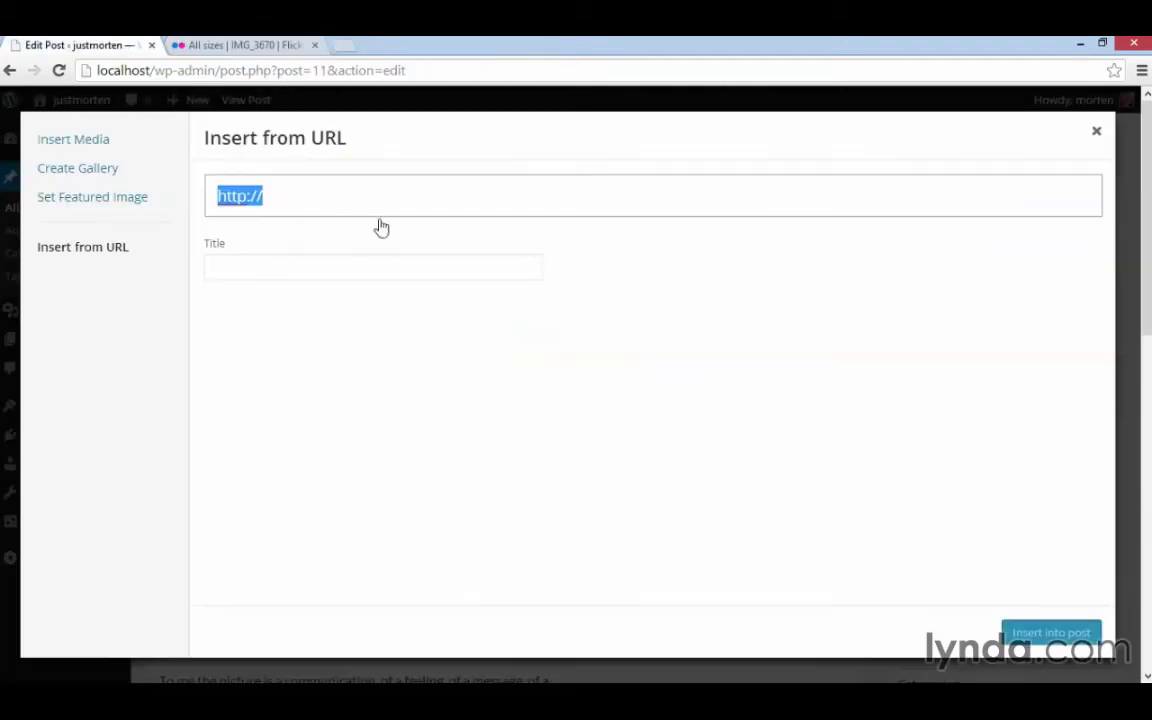
{"action": "key", "text": "ctrl+v"}
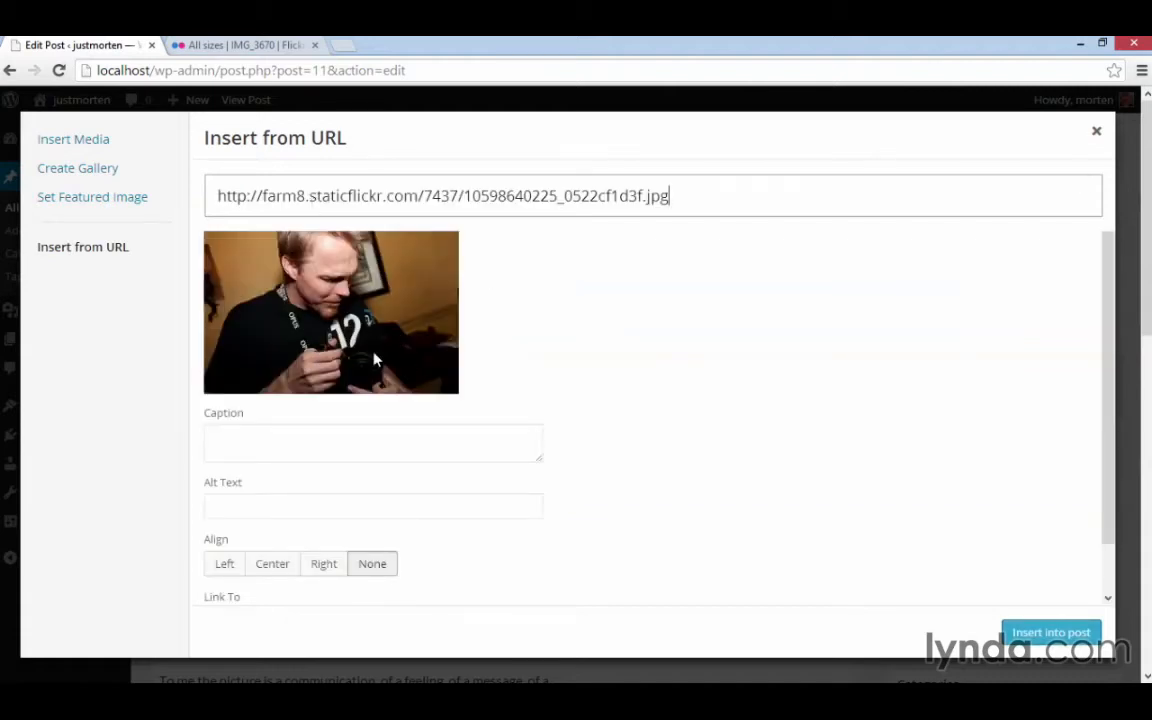
{"action": "left_click", "coordinate": [360, 442]}
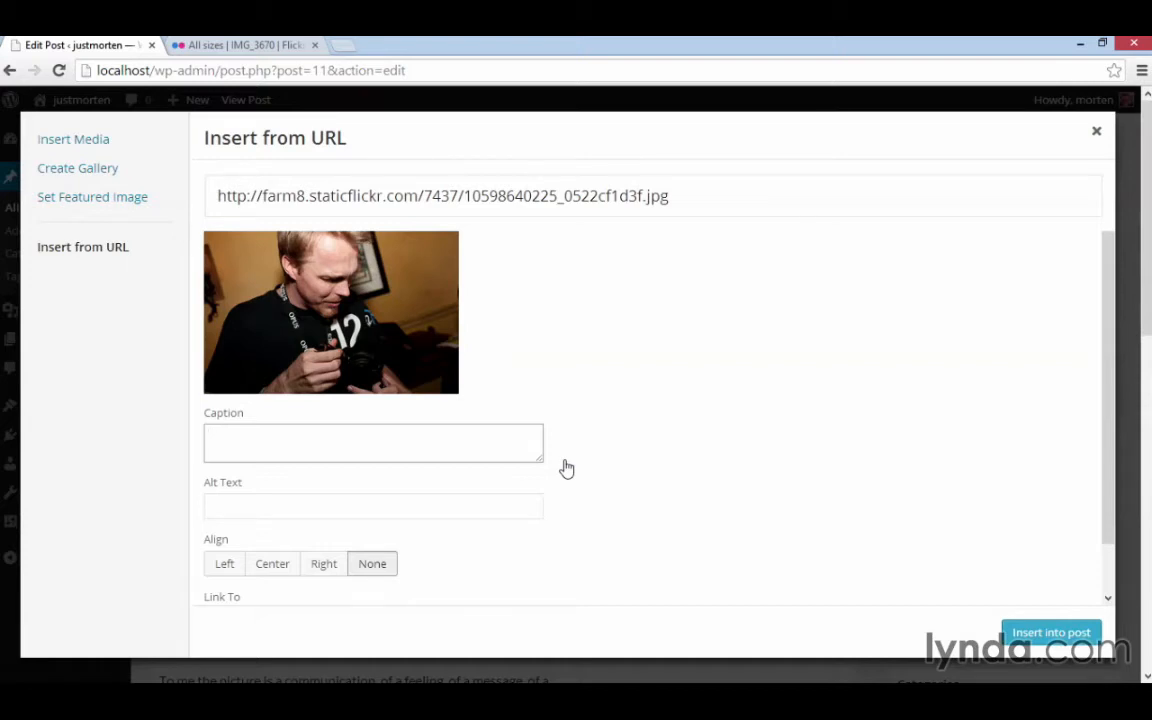
{"action": "left_click", "coordinate": [240, 45]}
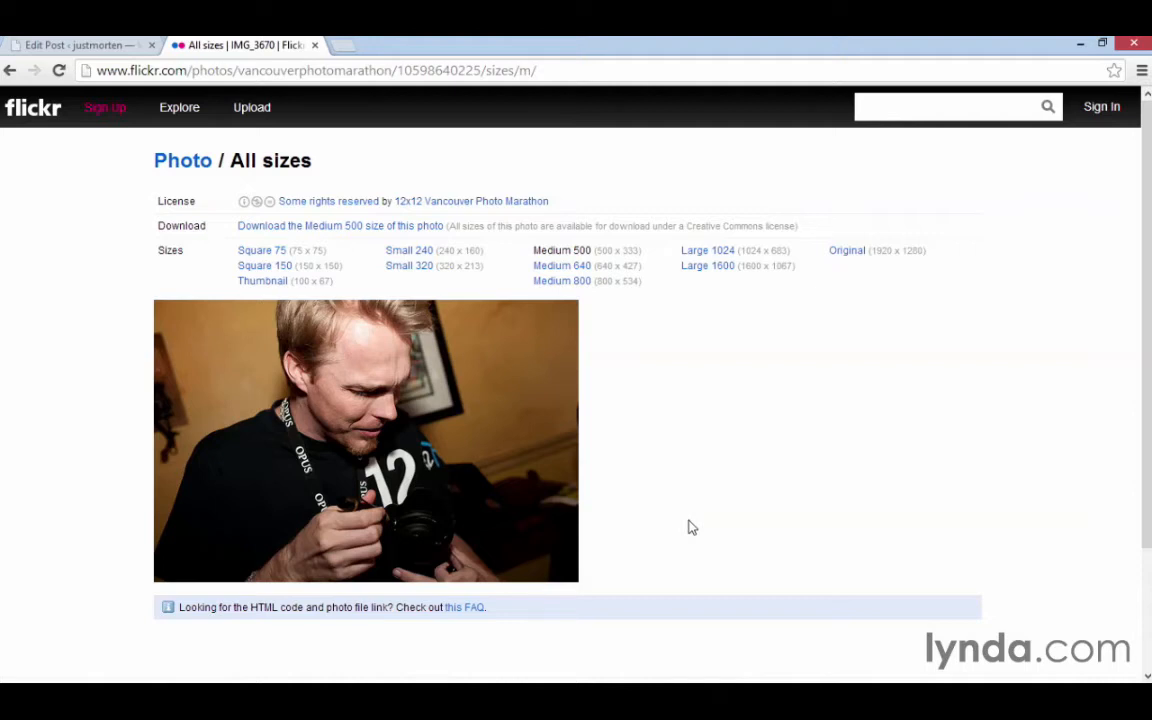
{"action": "left_click", "coordinate": [85, 45]}
{"action": "left_click", "coordinate": [288, 440]}
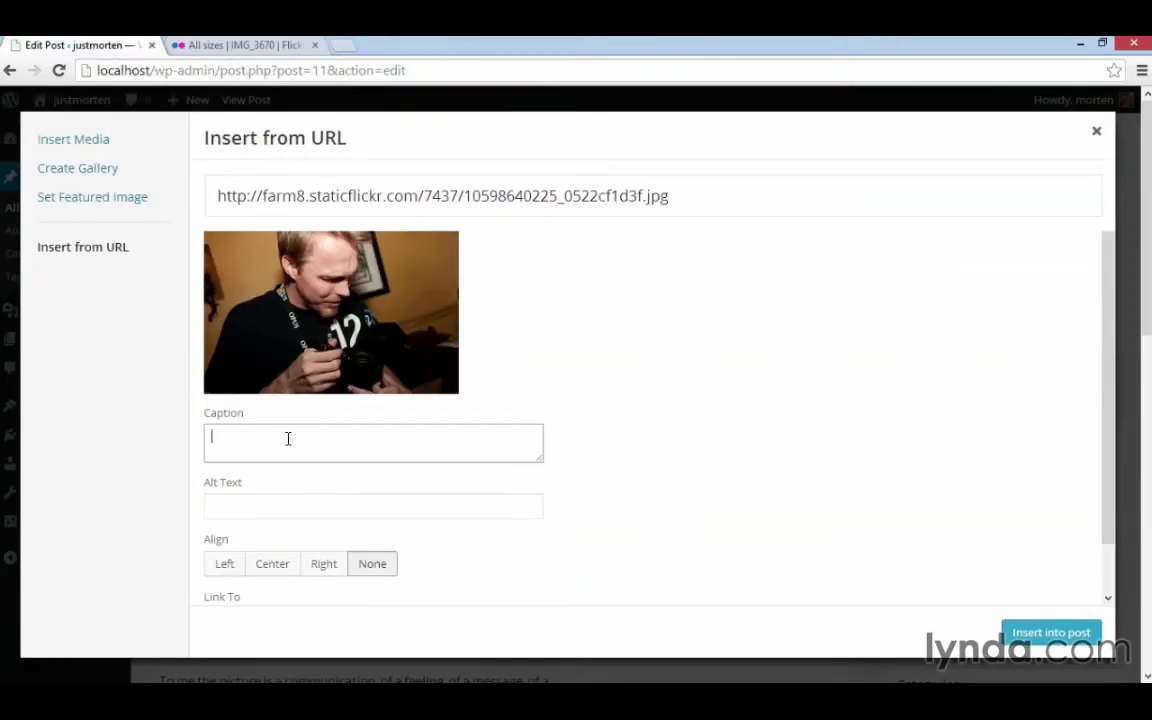
{"action": "type", "text": "Photo of Morten cleaning a lens by Benjamin Luk."}
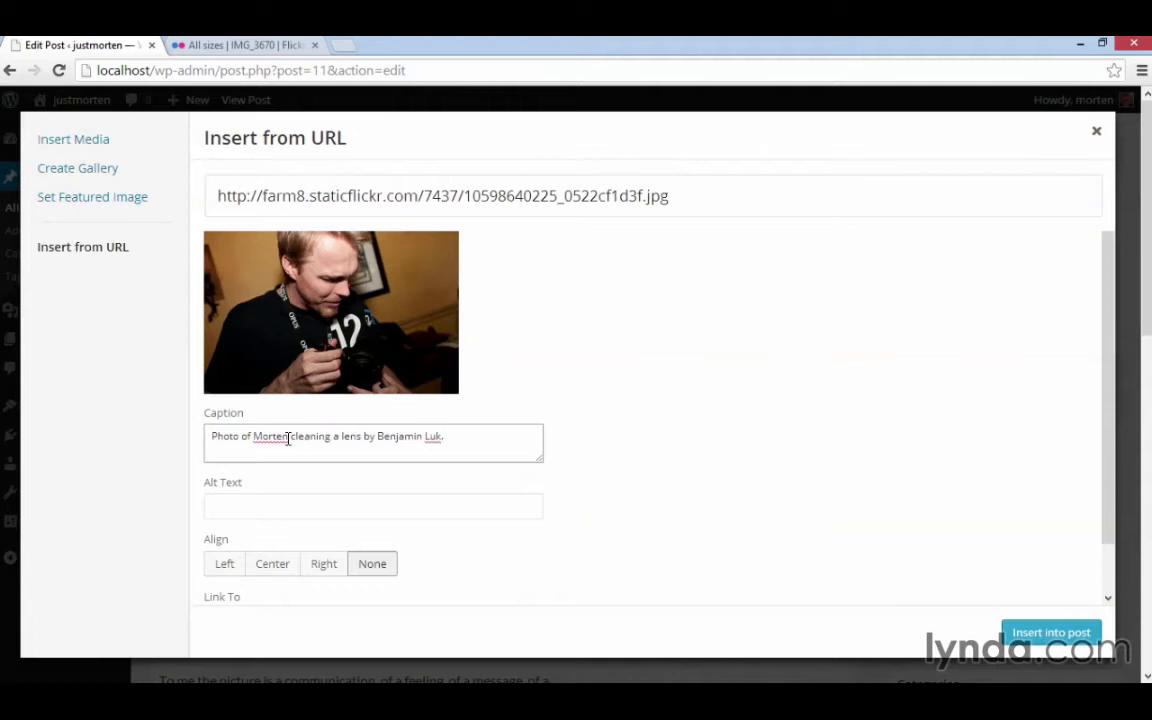
{"action": "type", "text": " Photo from Flickr."}
Step: Write alt text describing a link to the Flickr page for the photo of the named subject cleaning a lens, and align the image Center
{"action": "left_click", "coordinate": [303, 507]}
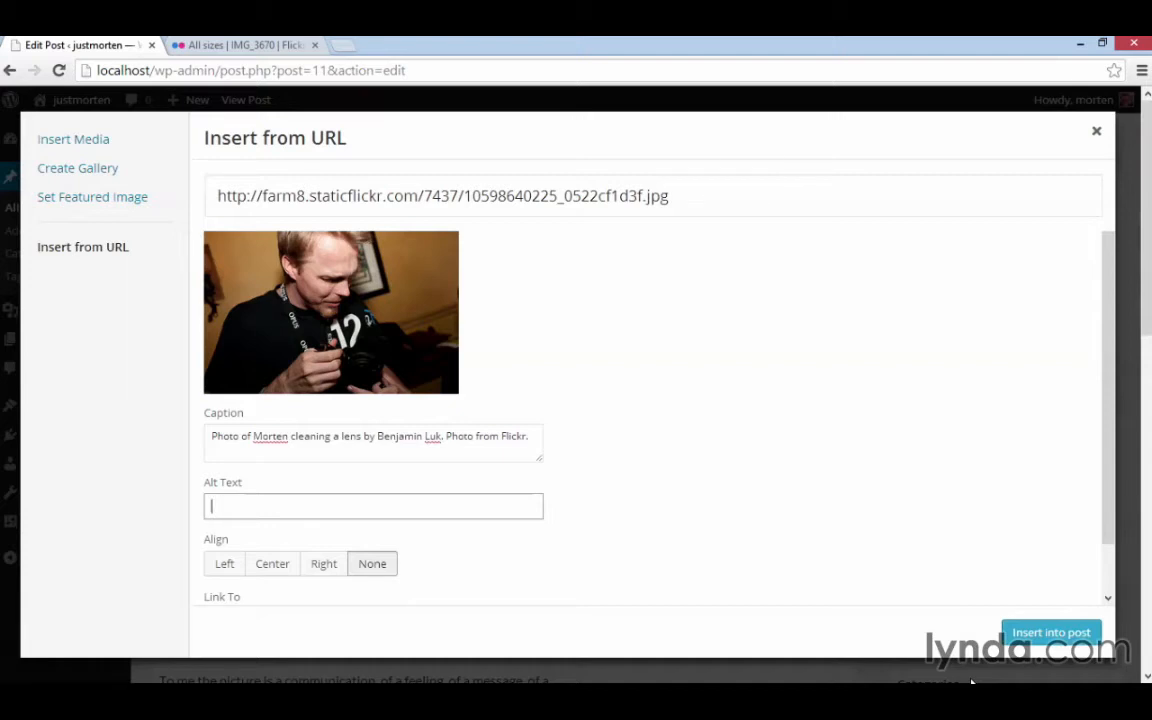
{"action": "type", "text": "Link to Flickr page for photo of Morten cleaning a lens"}
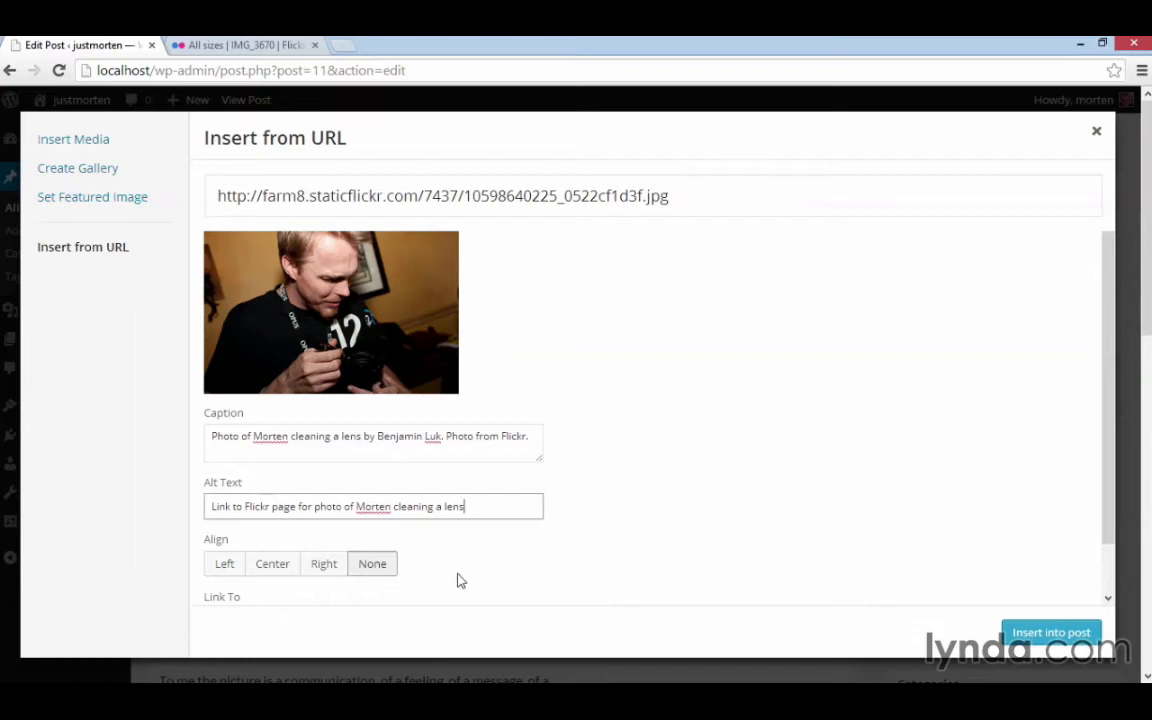
{"action": "left_click", "coordinate": [288, 578]}
{"action": "scroll", "coordinate": [689, 470], "scroll_direction": "down", "scroll_amount": 1}
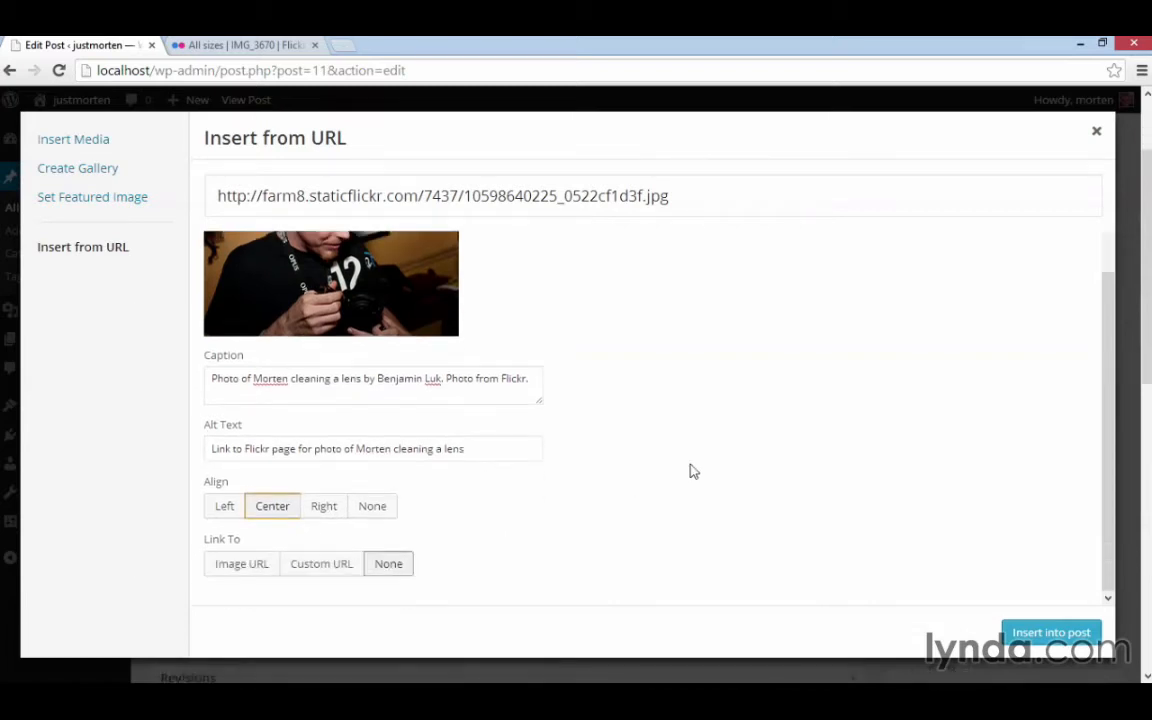
Step: Link the image to a Custom URL, using the address copied from the Flickr page of IMG_3670, and insert it into the post
{"action": "left_click", "coordinate": [310, 567]}
{"action": "left_click", "coordinate": [228, 44]}
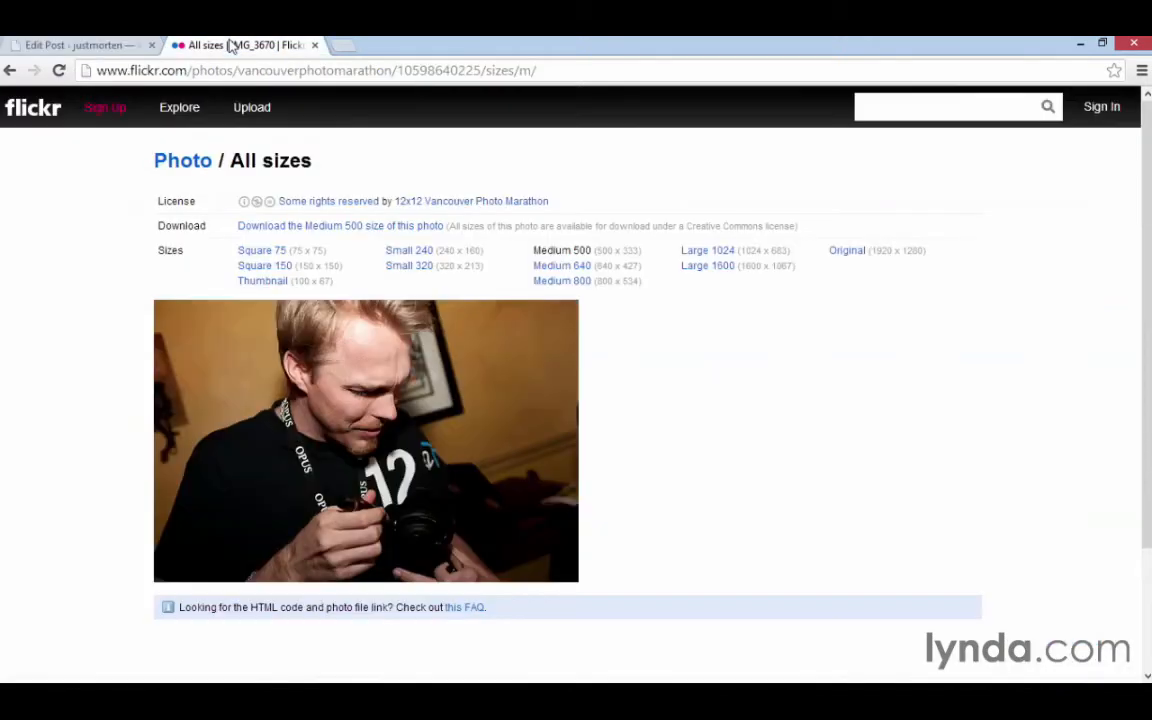
{"action": "left_click", "coordinate": [10, 70]}
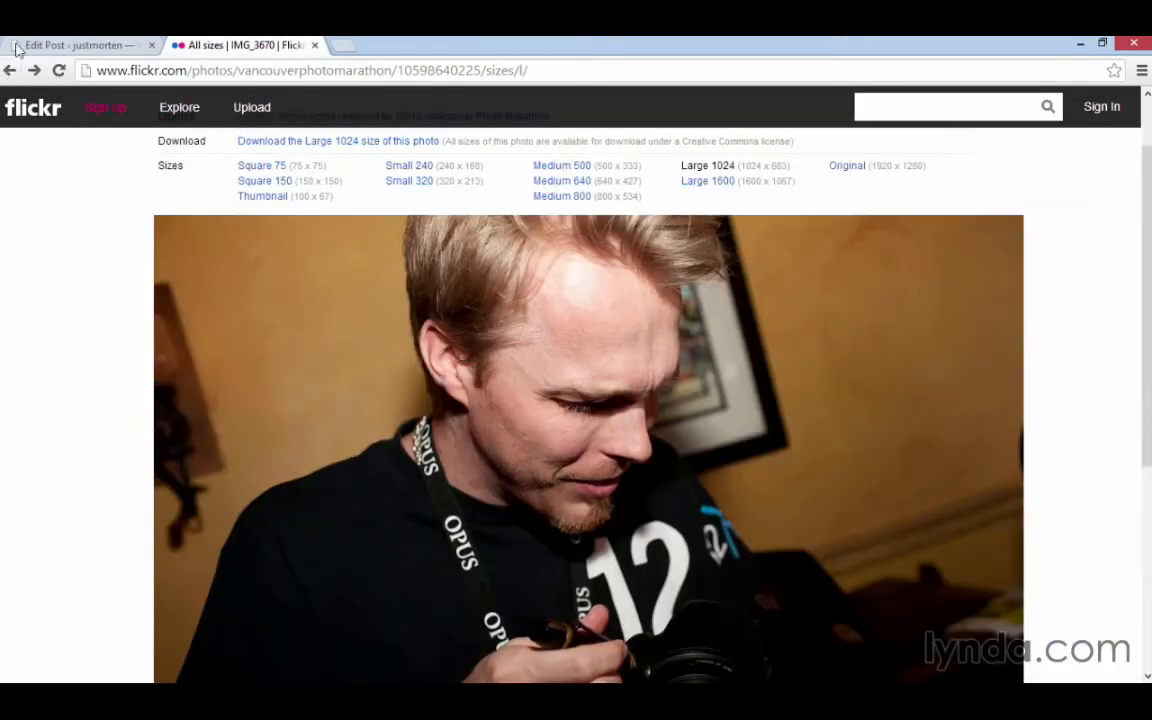
{"action": "left_click", "coordinate": [10, 70]}
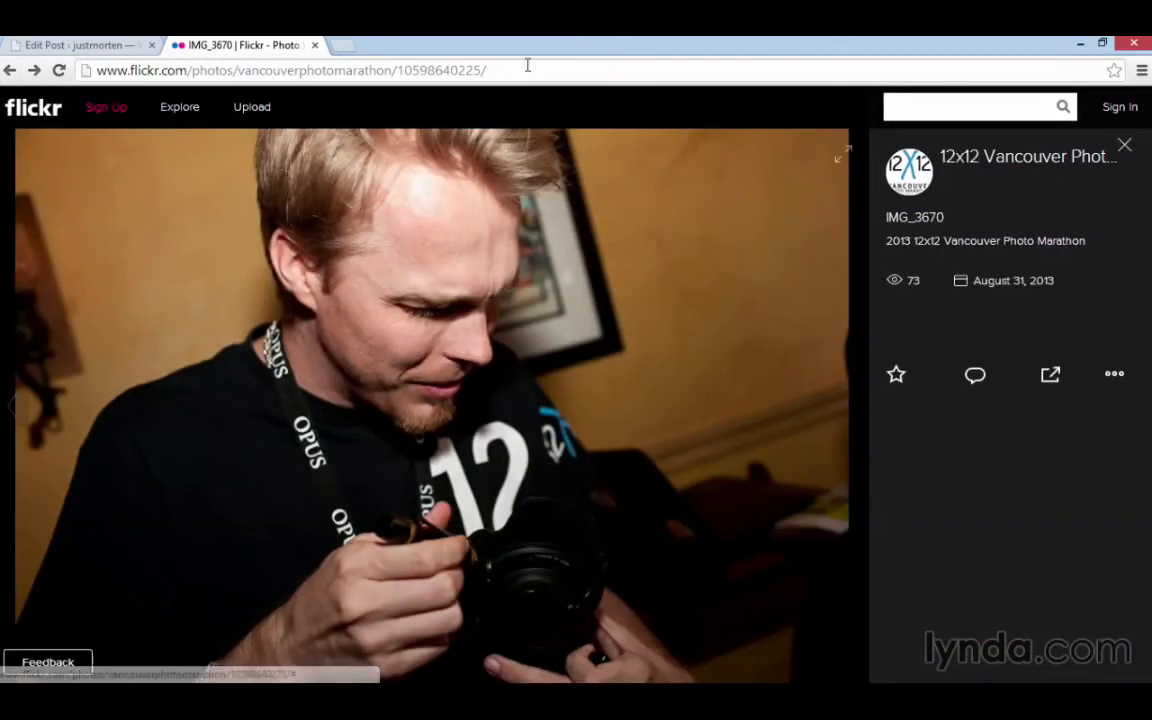
{"action": "left_click", "coordinate": [534, 70]}
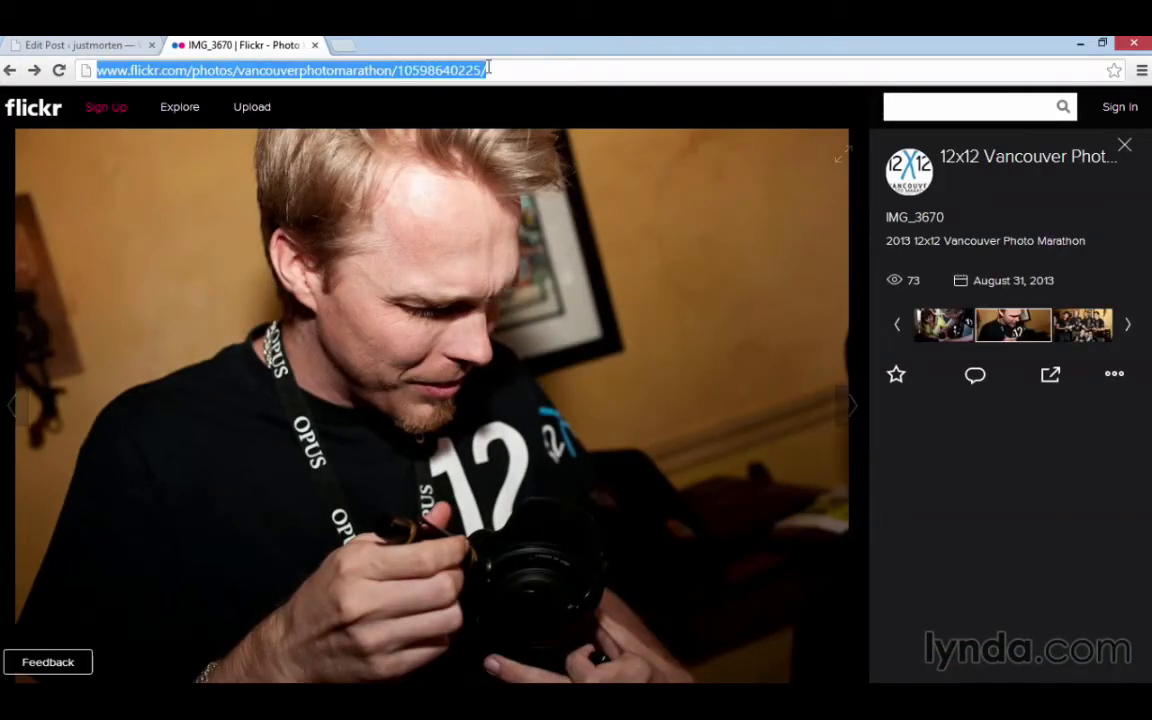
{"action": "left_click", "coordinate": [108, 45]}
{"action": "key", "text": "ctrl+v"}
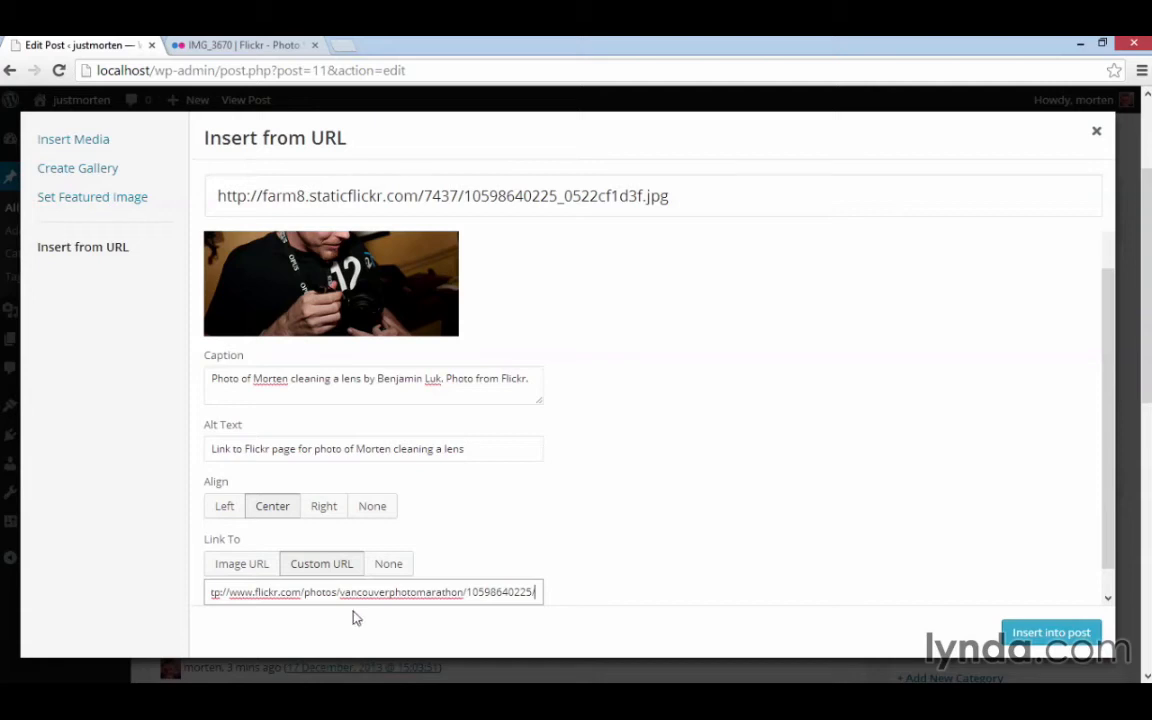
{"action": "left_click", "coordinate": [1045, 632]}
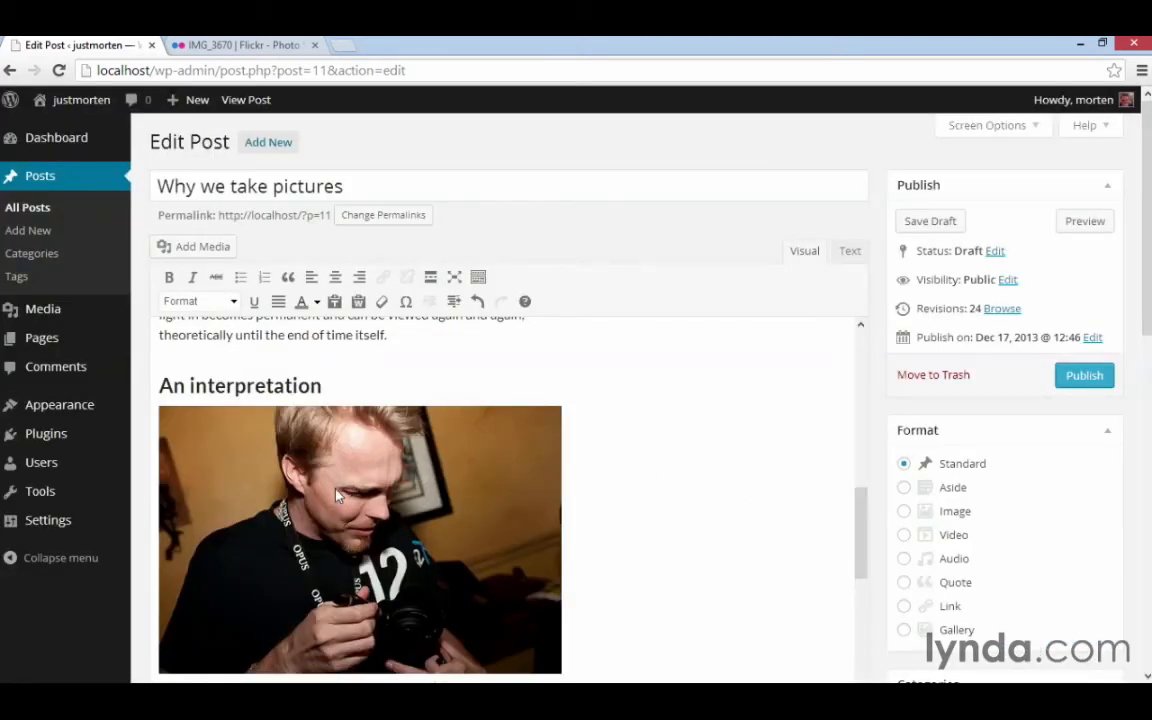
Step: Save the draft and view the post on the site, testing the link on the photo under An interpretation
{"action": "left_click", "coordinate": [950, 222]}
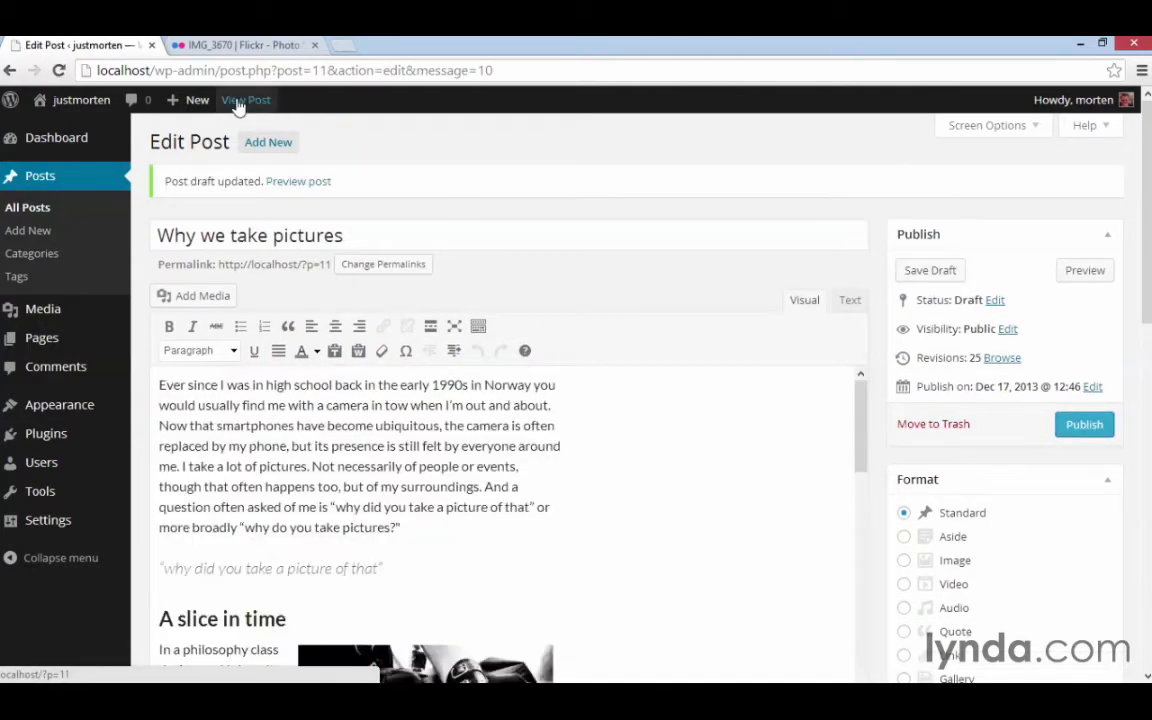
{"action": "left_click", "coordinate": [245, 102]}
{"action": "scroll", "coordinate": [931, 366], "scroll_direction": "down", "scroll_amount": 15}
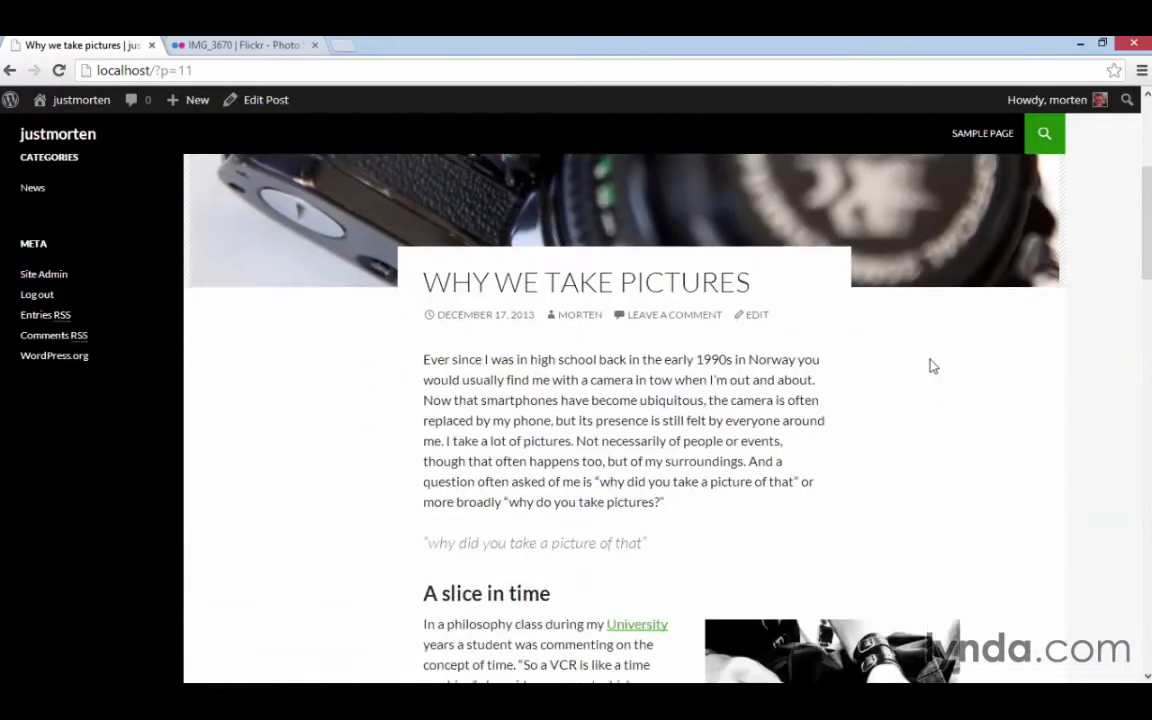
{"action": "scroll", "coordinate": [937, 366], "scroll_direction": "up", "scroll_amount": 1}
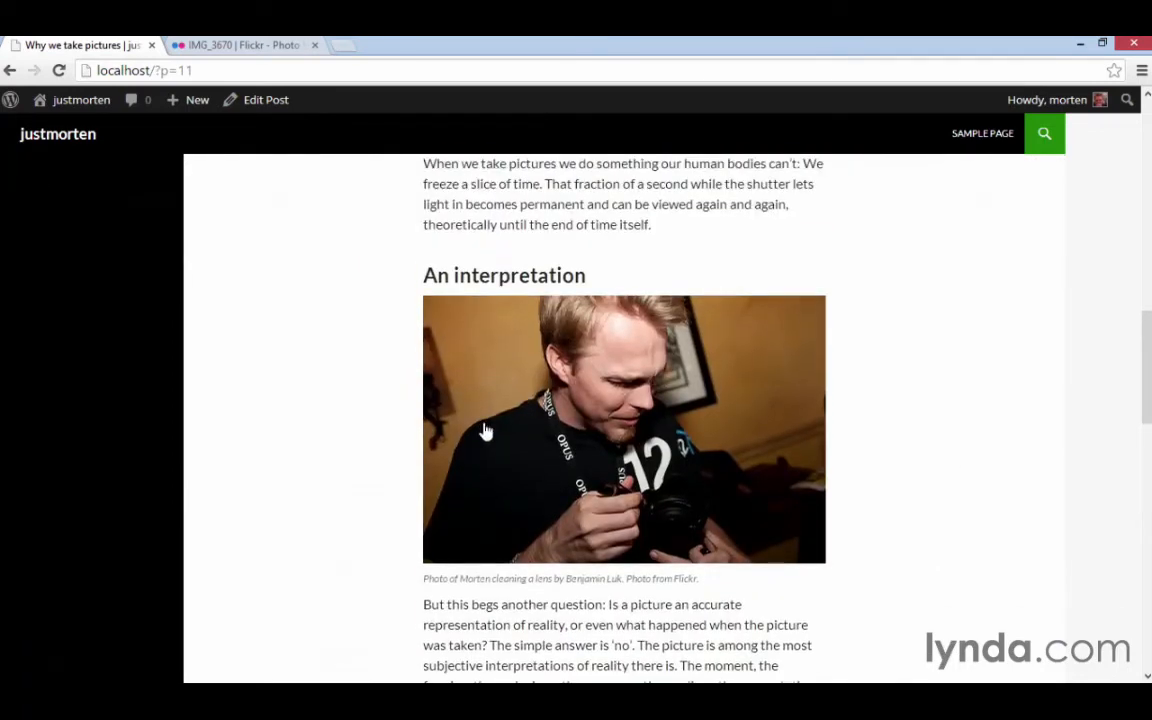
{"action": "left_click", "coordinate": [588, 430]}
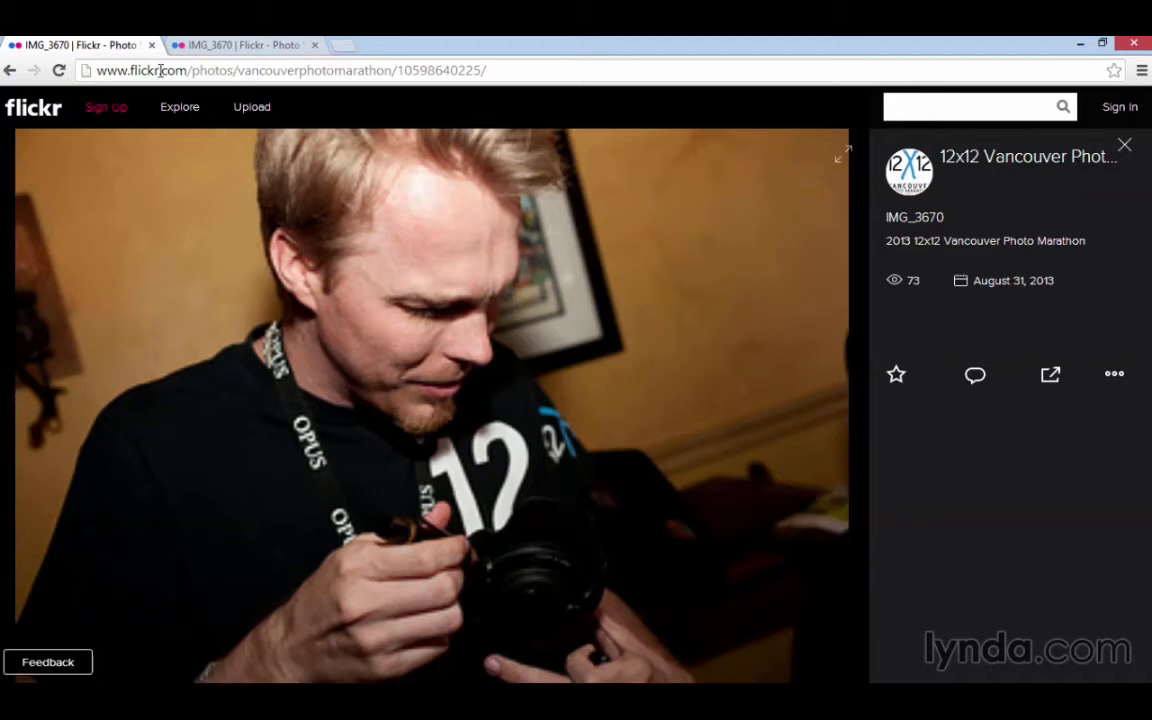
{"action": "left_click", "coordinate": [9, 70]}
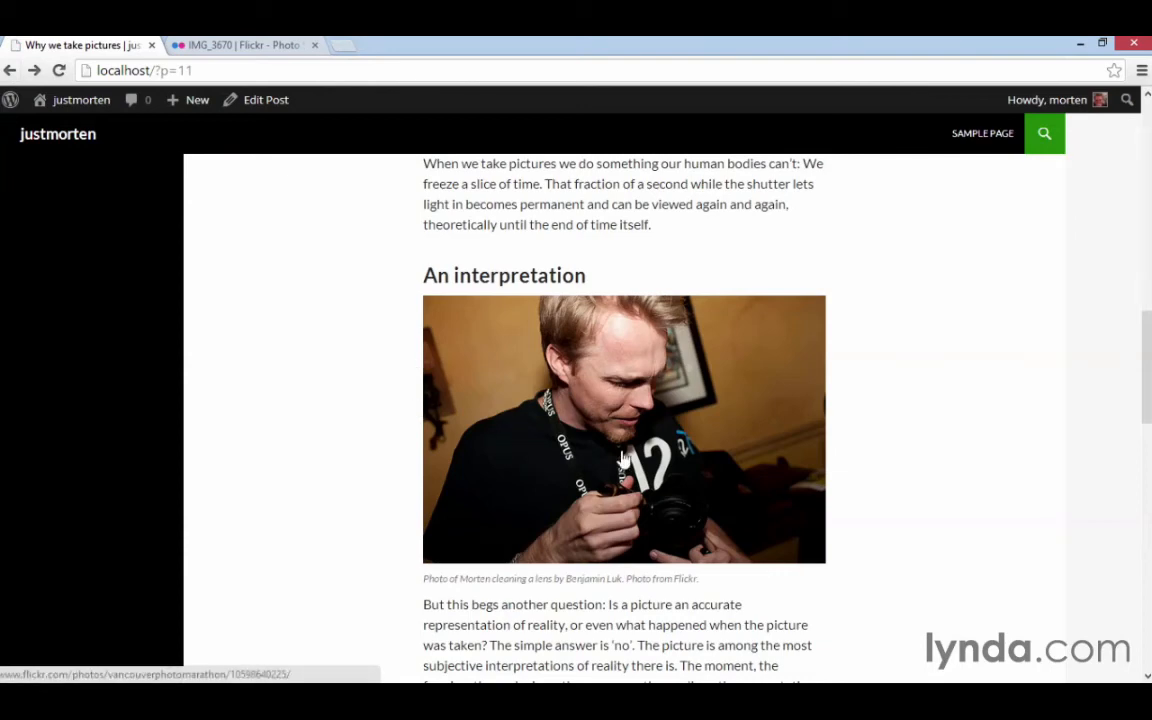
Step: Edit the post so the link on the An interpretation photo opens in a new window/tab, and save the draft
{"action": "left_click", "coordinate": [265, 103]}
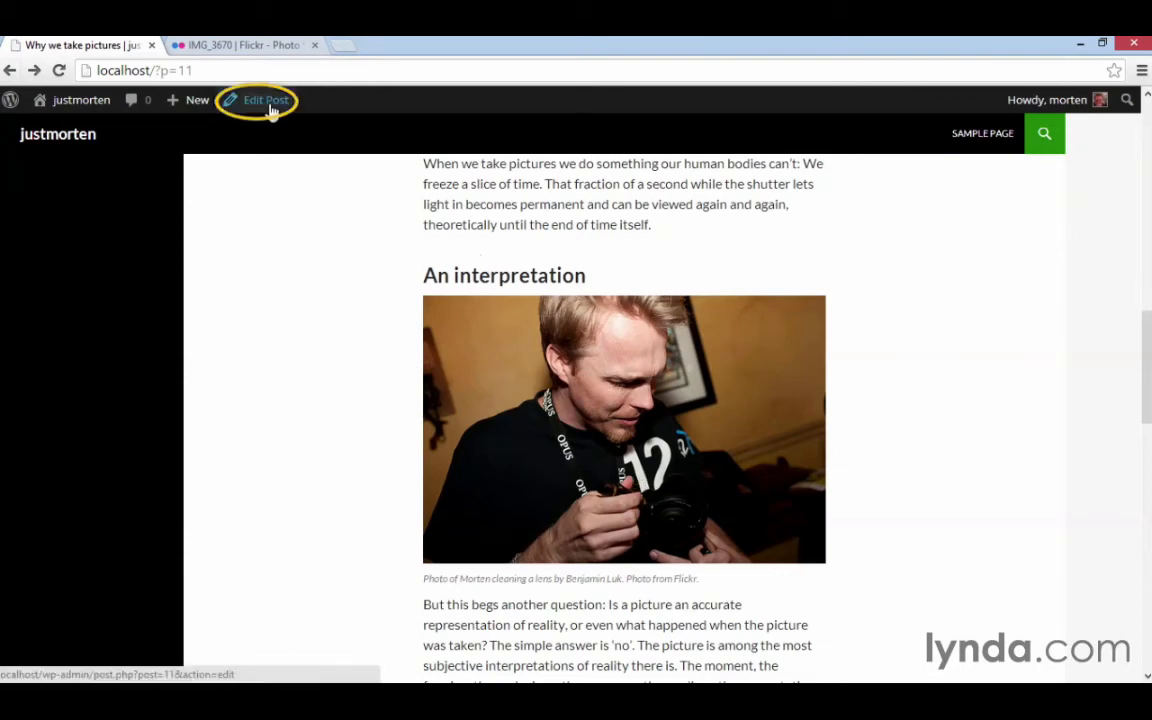
{"action": "scroll", "coordinate": [643, 440], "scroll_direction": "down", "scroll_amount": 10}
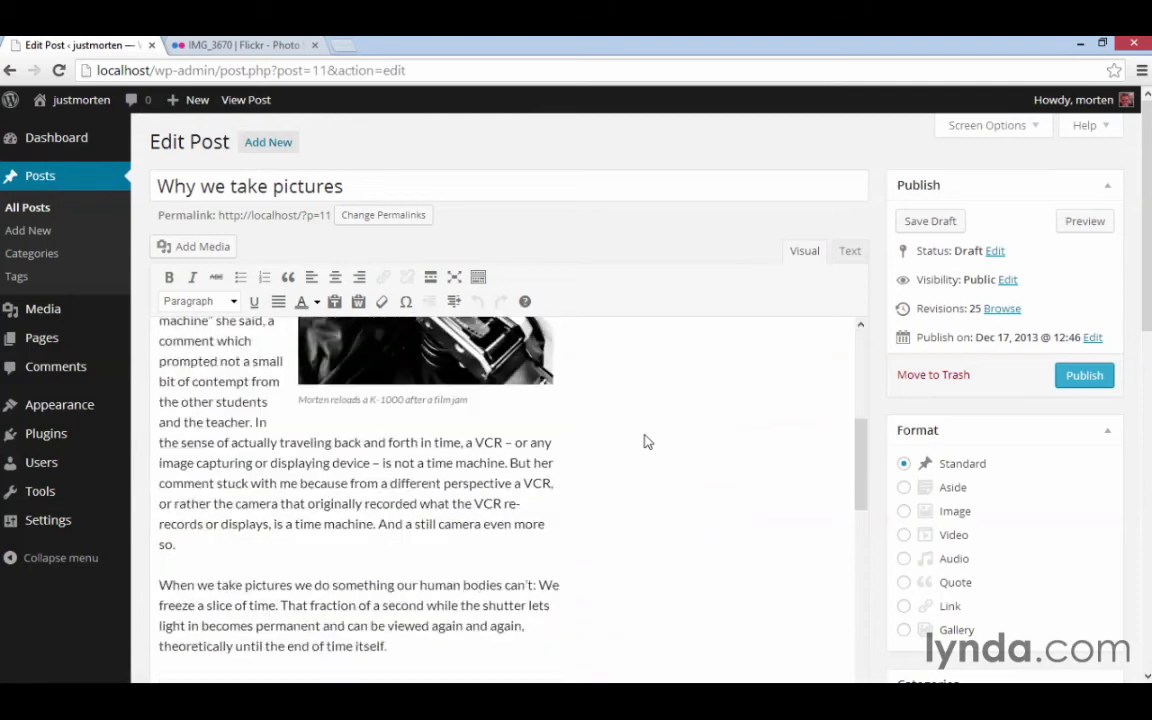
{"action": "scroll", "coordinate": [640, 438], "scroll_direction": "up", "scroll_amount": 2}
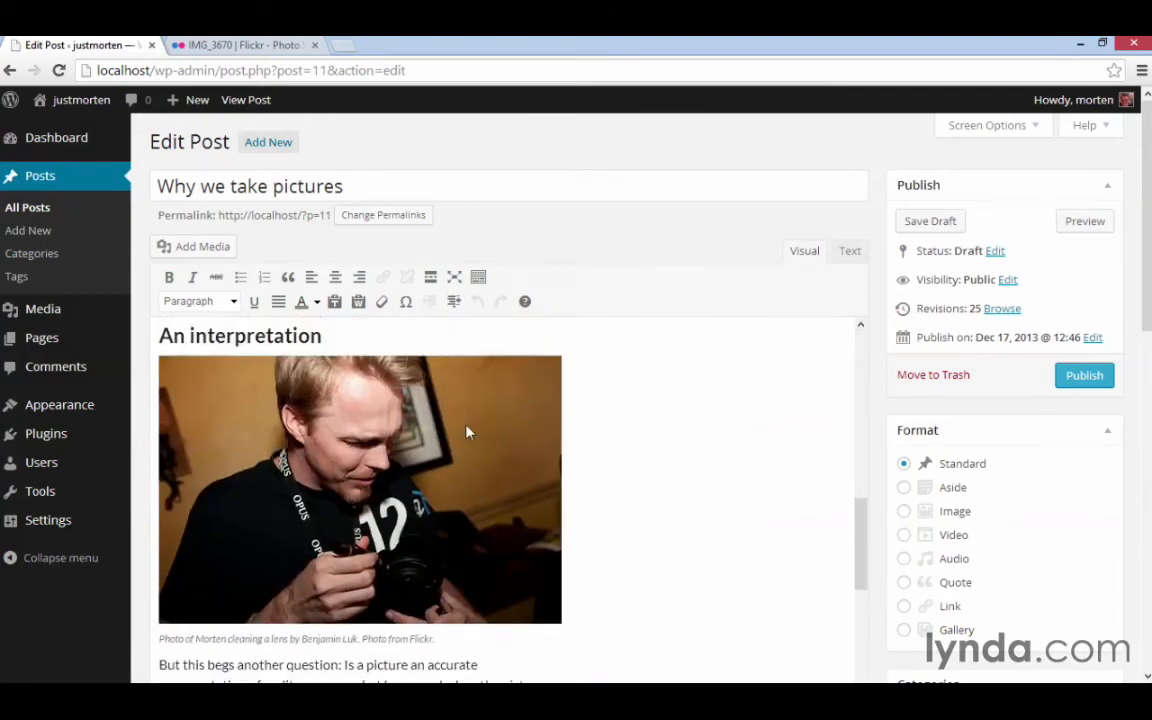
{"action": "left_click", "coordinate": [467, 432]}
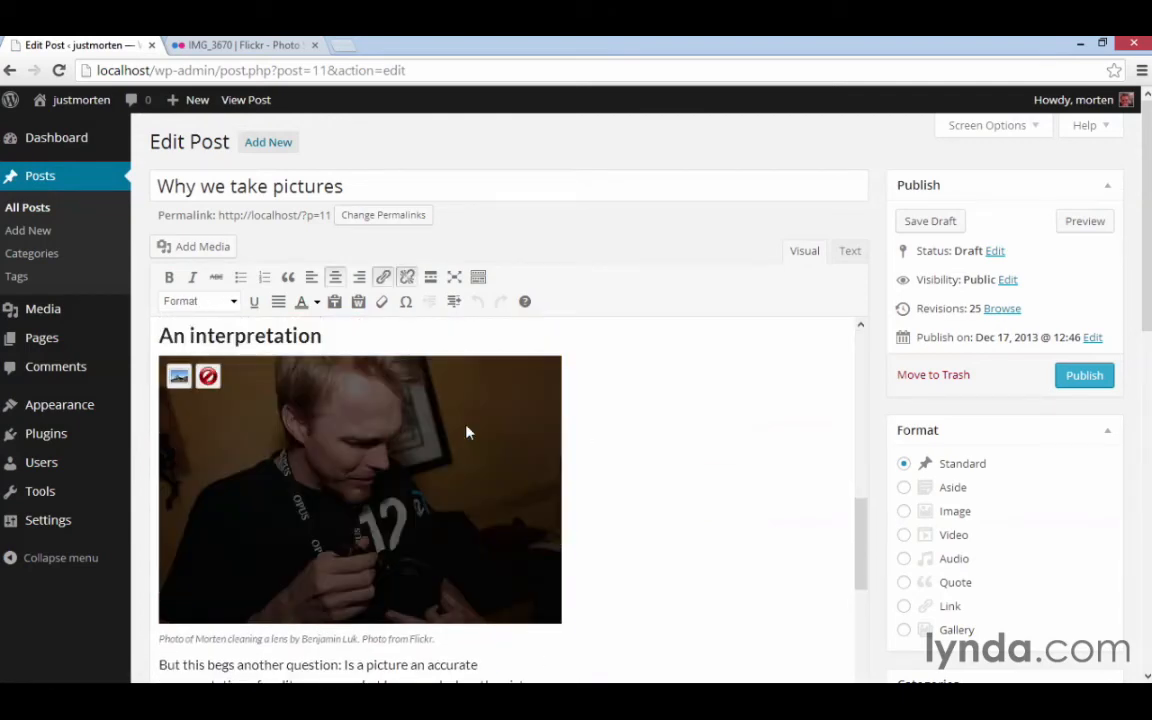
{"action": "left_click", "coordinate": [383, 276]}
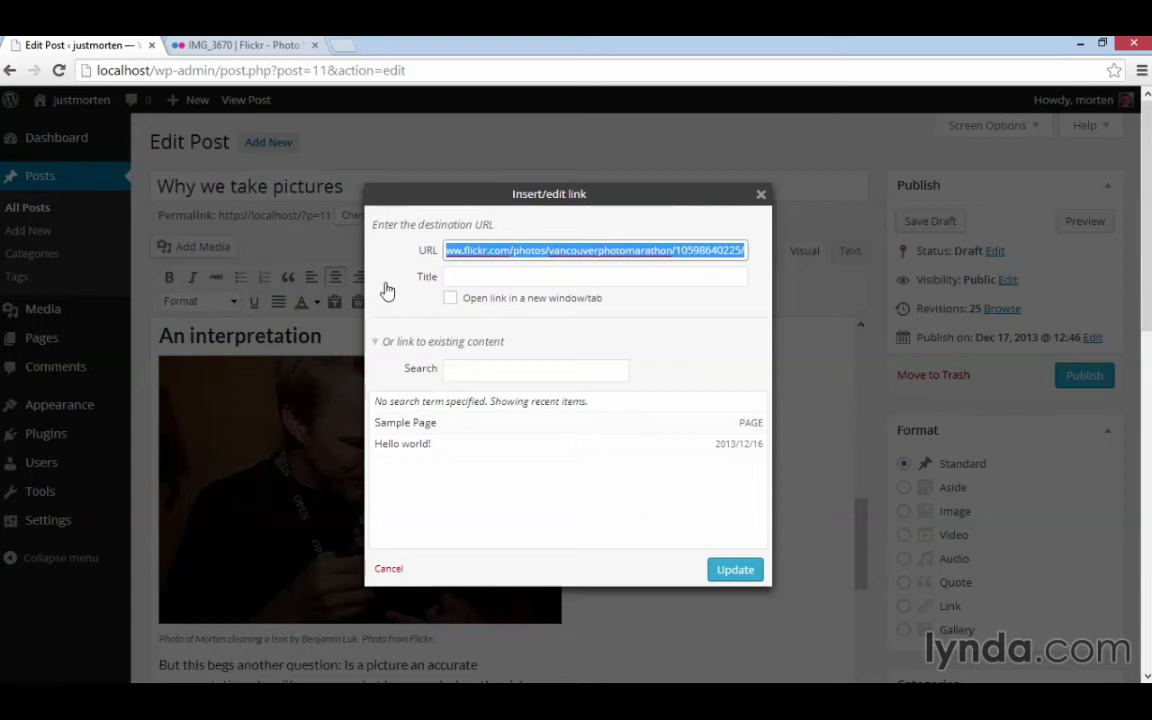
{"action": "left_click", "coordinate": [450, 297]}
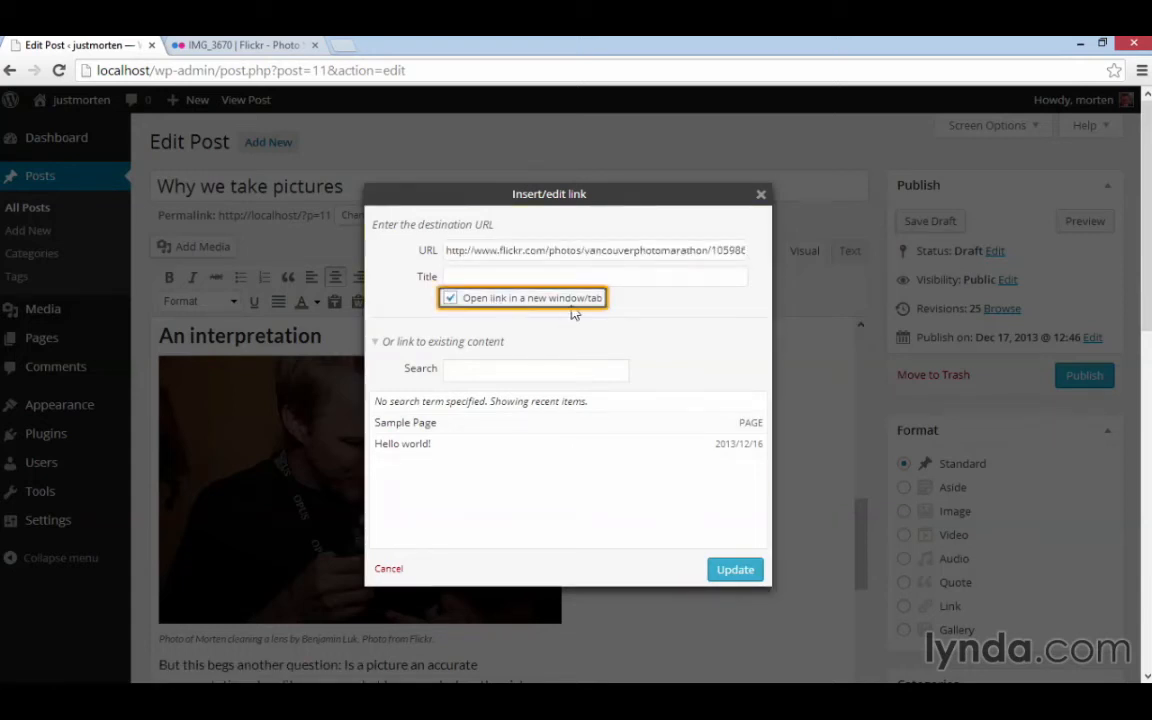
{"action": "left_click", "coordinate": [735, 570]}
{"action": "left_click", "coordinate": [928, 233]}
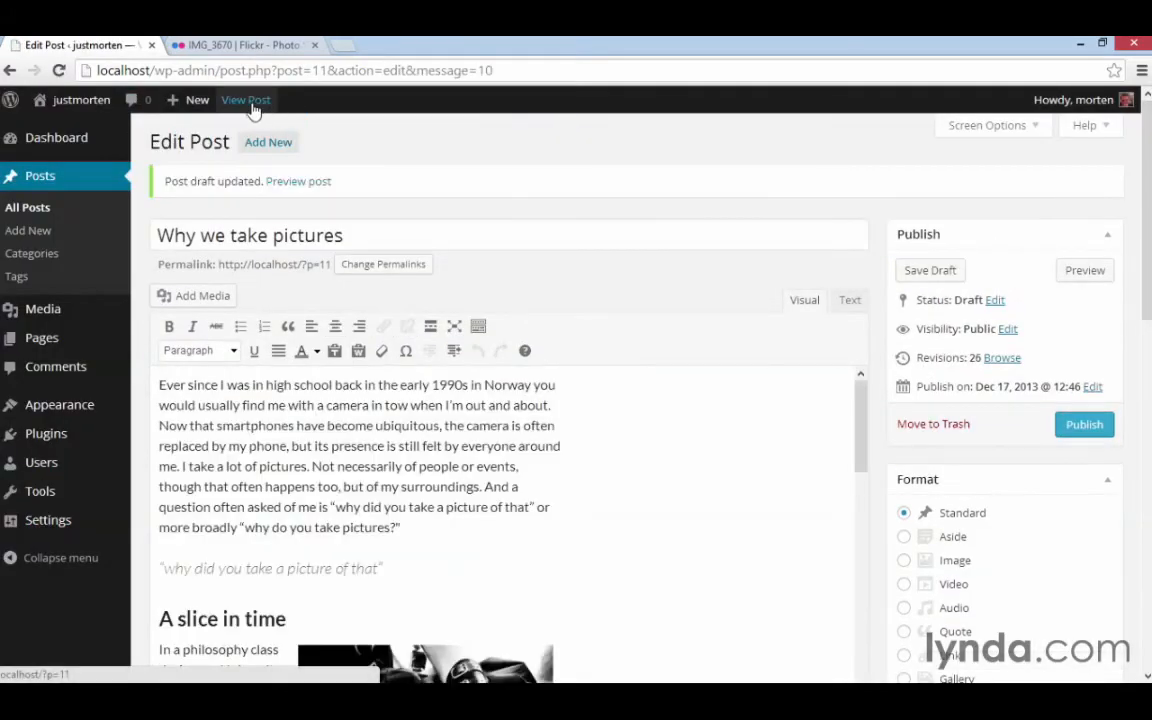
Step: View the post on the site, test the An interpretation photo's new-tab link and return to the post
{"action": "left_click", "coordinate": [248, 101]}
{"action": "scroll", "coordinate": [716, 368], "scroll_direction": "down", "scroll_amount": 8}
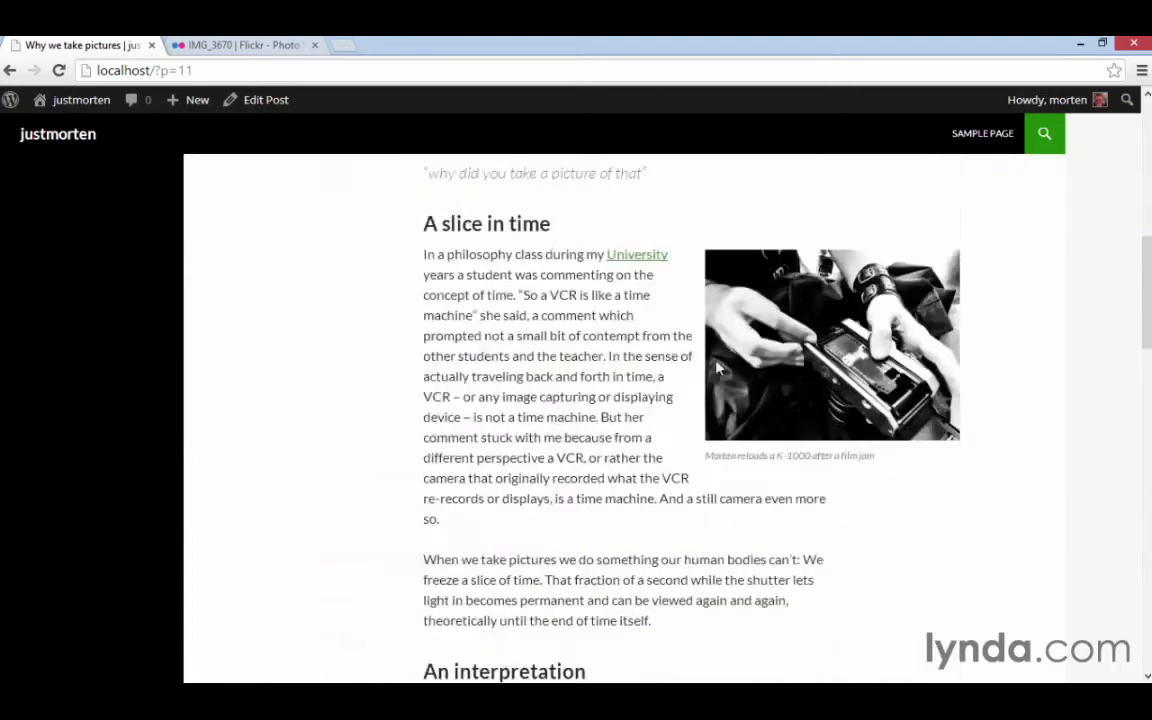
{"action": "left_click", "coordinate": [620, 335]}
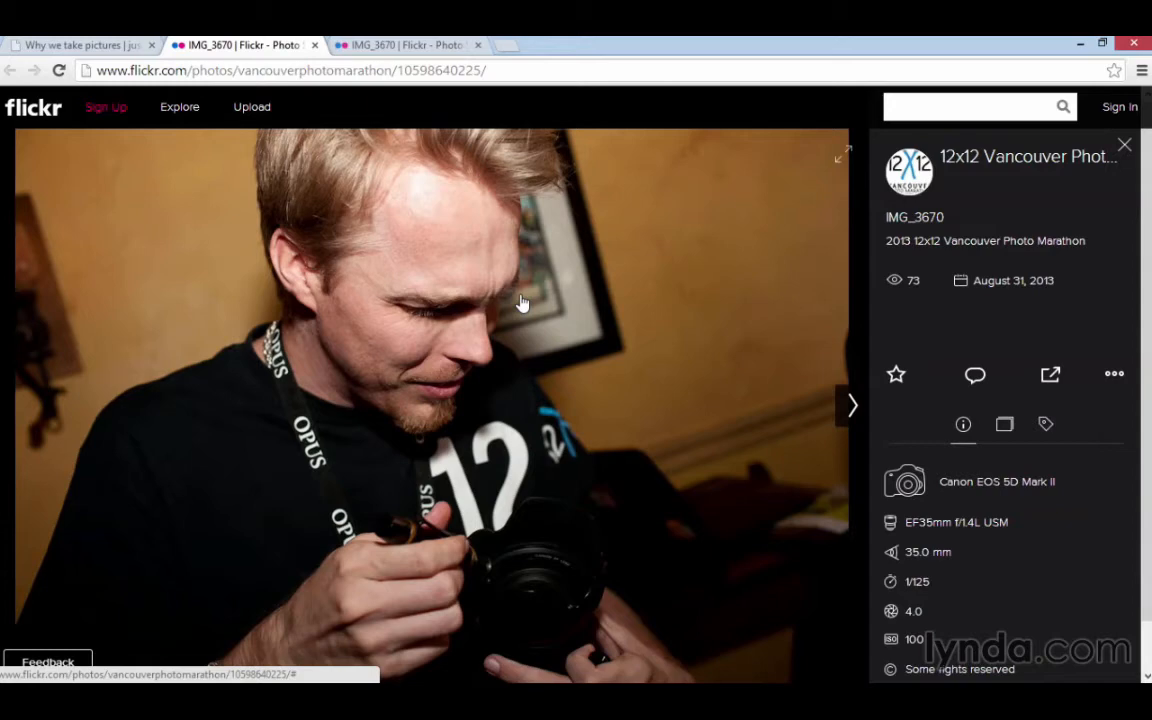
{"action": "left_click", "coordinate": [133, 45]}
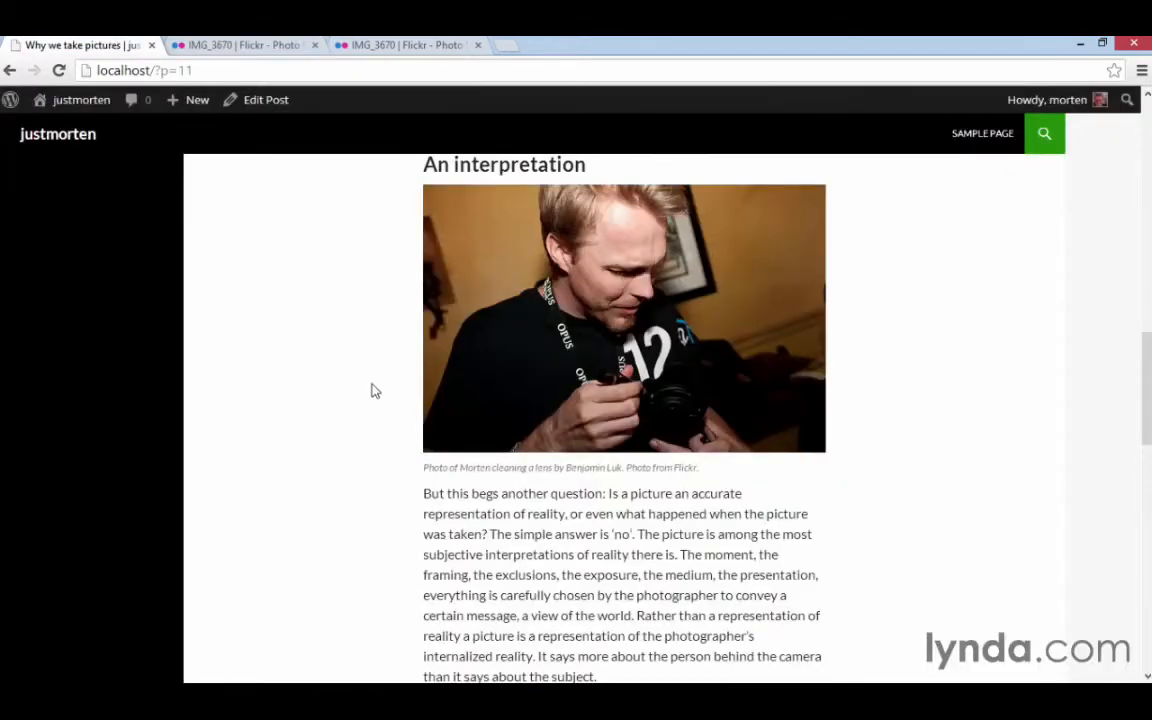
{"action": "scroll", "coordinate": [369, 423], "scroll_direction": "up", "scroll_amount": 1}
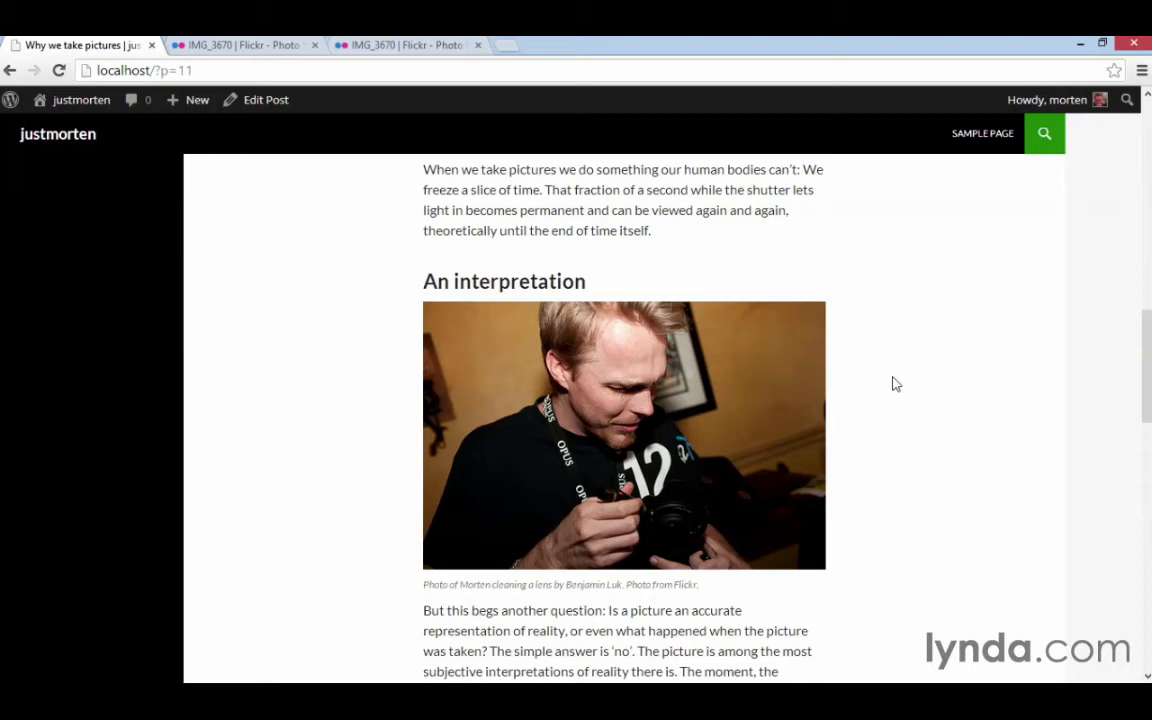
Step: Reopen the post for editing and look over its Media Library and the Flickr page of IMG_3670
{"action": "left_click", "coordinate": [260, 111]}
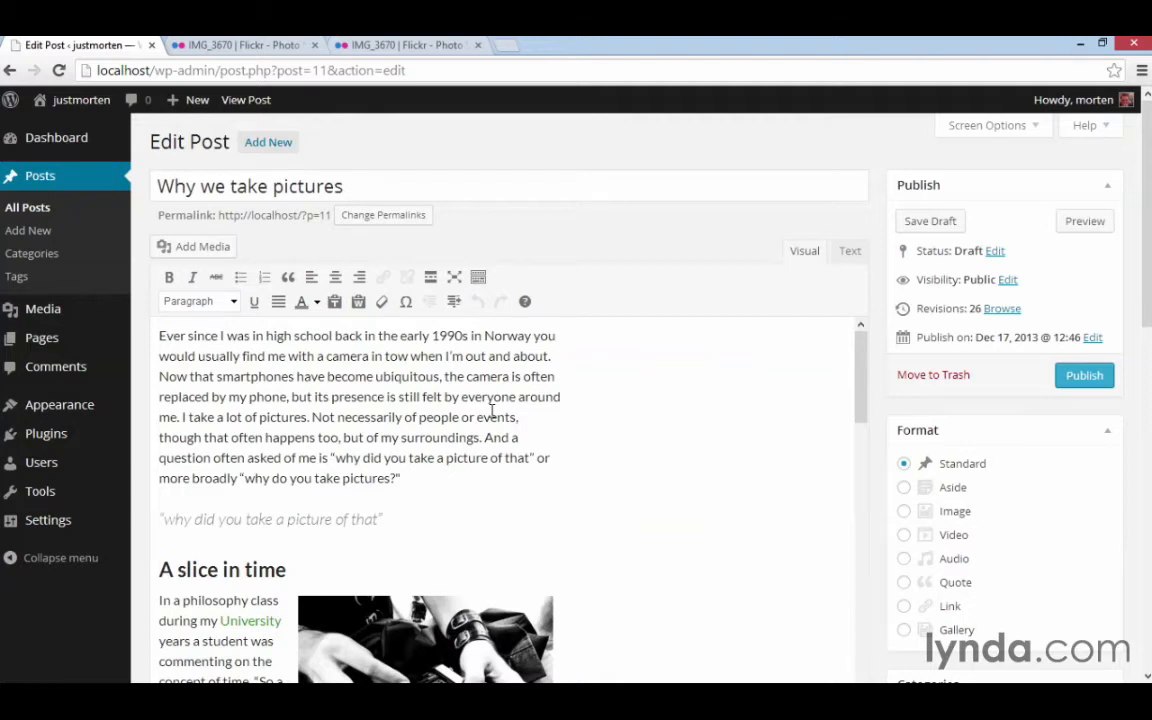
{"action": "left_click", "coordinate": [215, 255]}
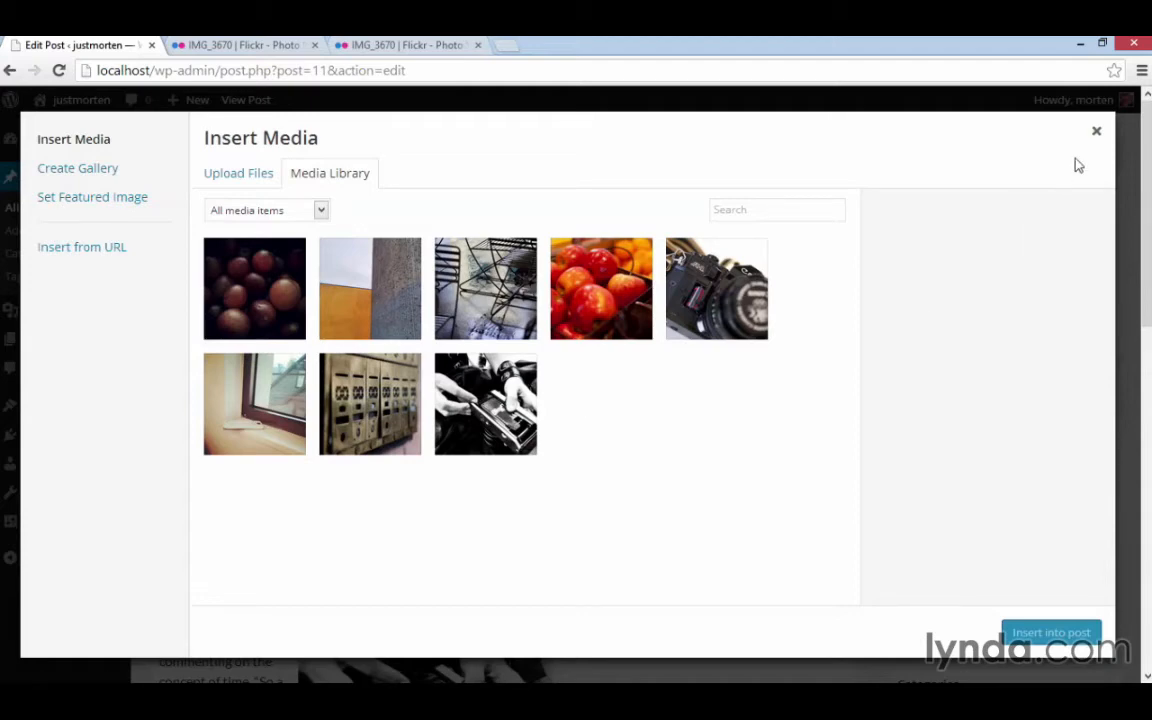
{"action": "left_click", "coordinate": [1096, 131]}
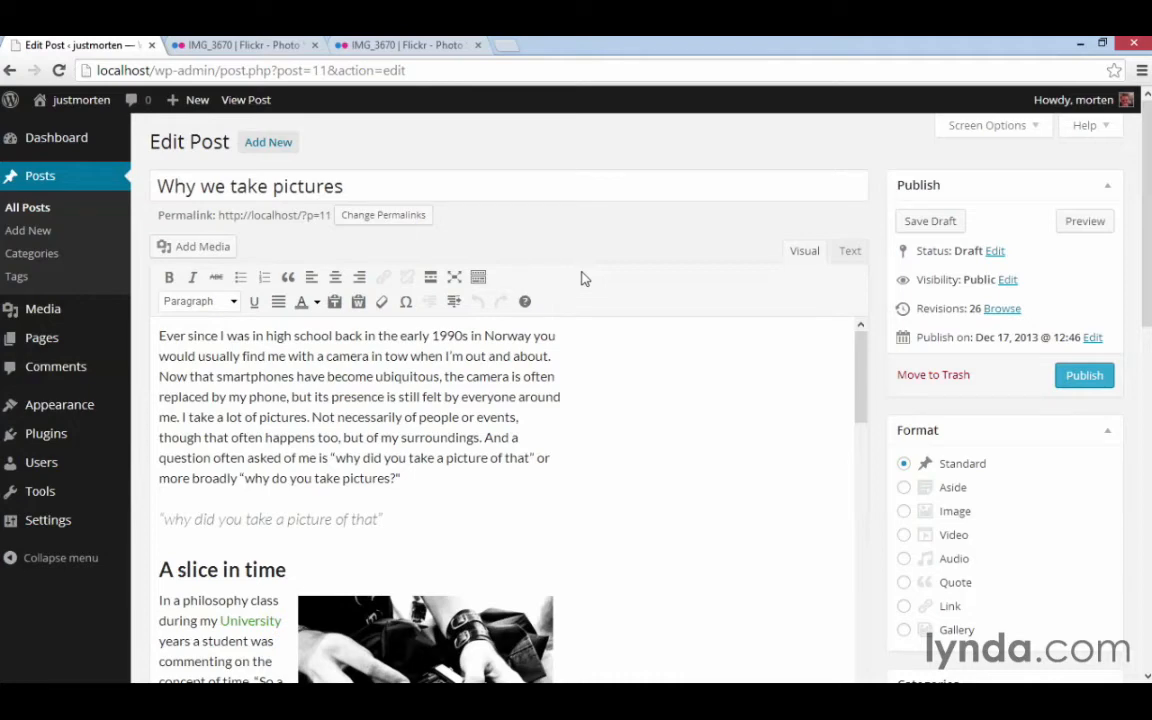
{"action": "left_click", "coordinate": [265, 45]}
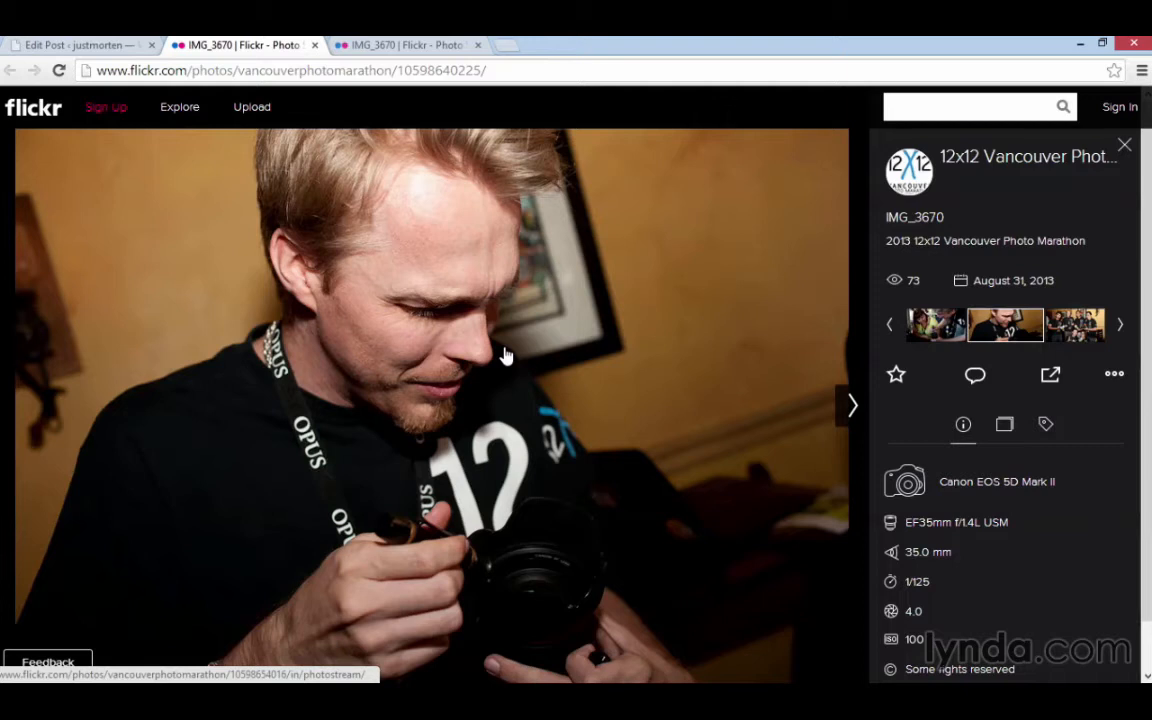
Step: Open the All sizes page of the Flickr photo IMG_3670 and read through its Creative Commons license terms
{"action": "left_click", "coordinate": [1114, 380]}
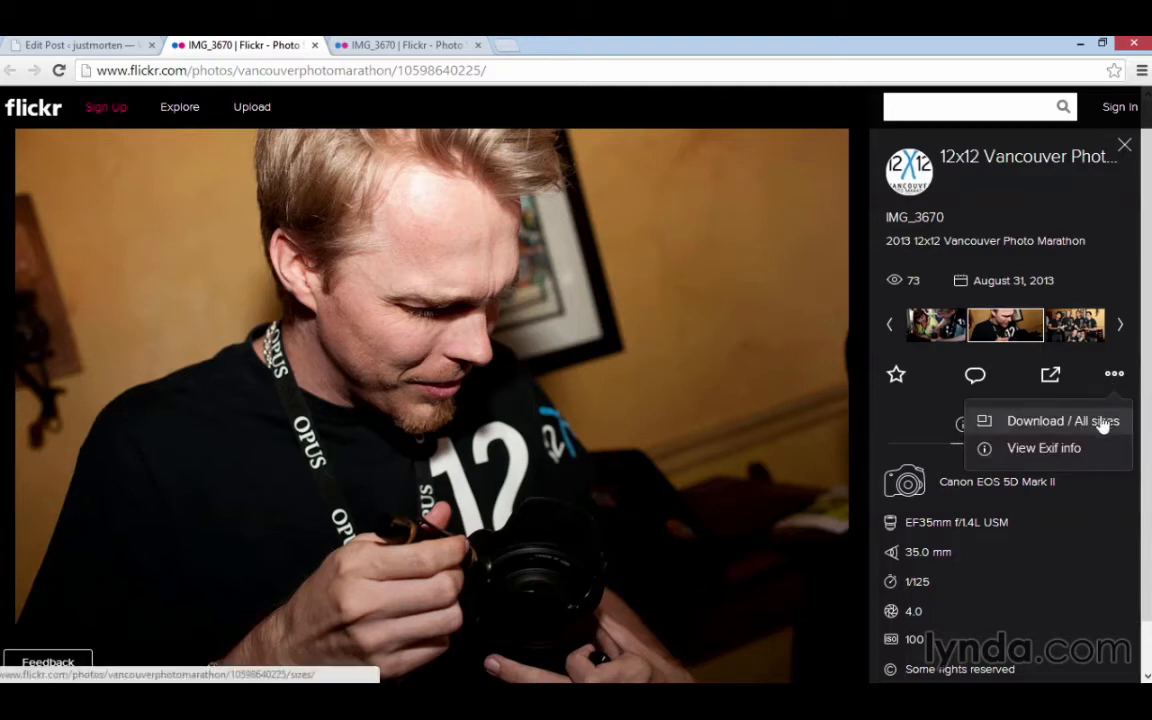
{"action": "left_click", "coordinate": [1105, 424]}
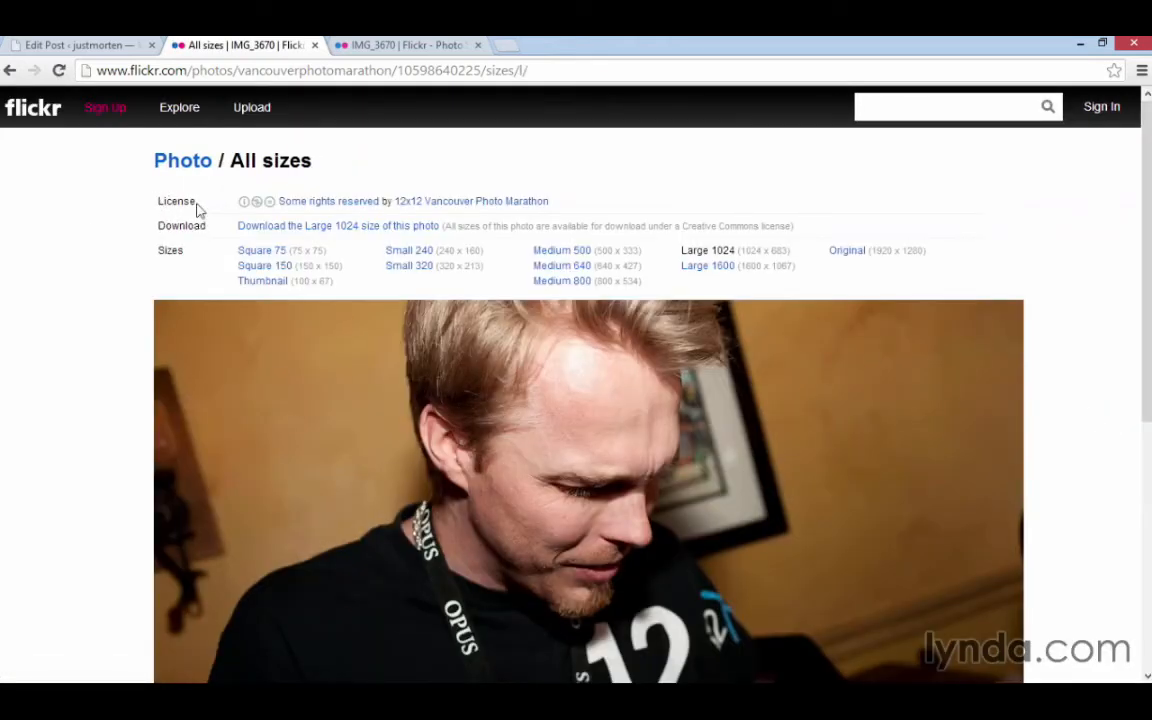
{"action": "left_click", "coordinate": [271, 204]}
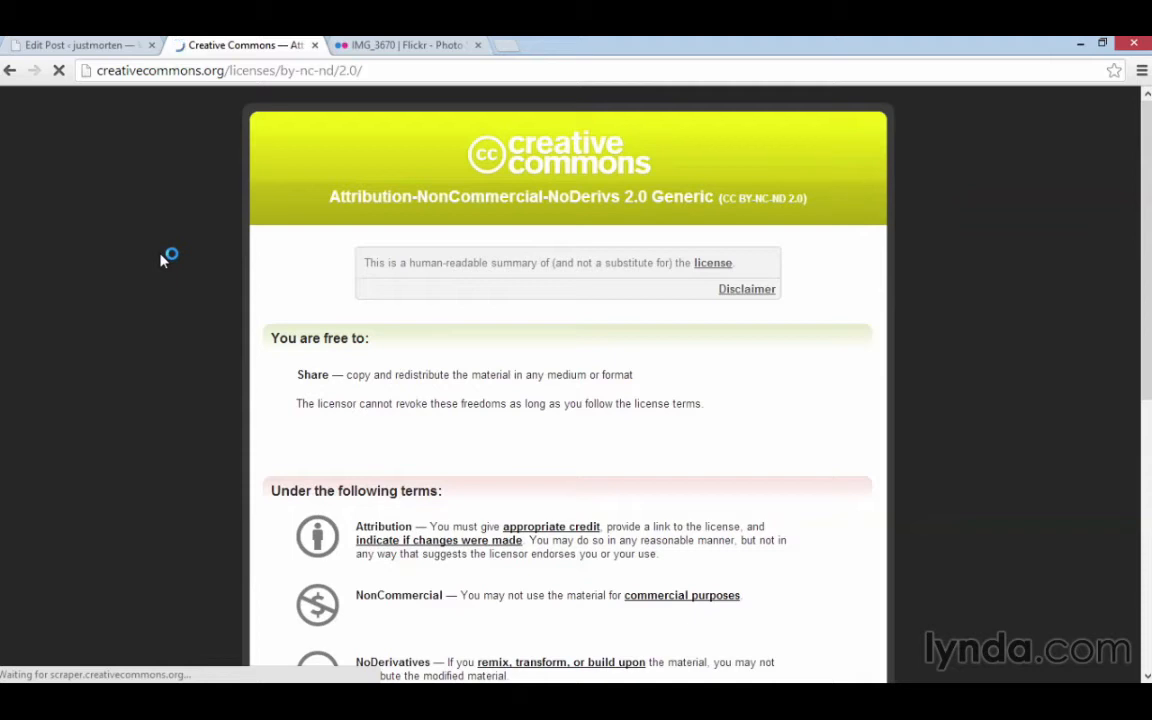
{"action": "scroll", "coordinate": [160, 258], "scroll_direction": "down", "scroll_amount": 3}
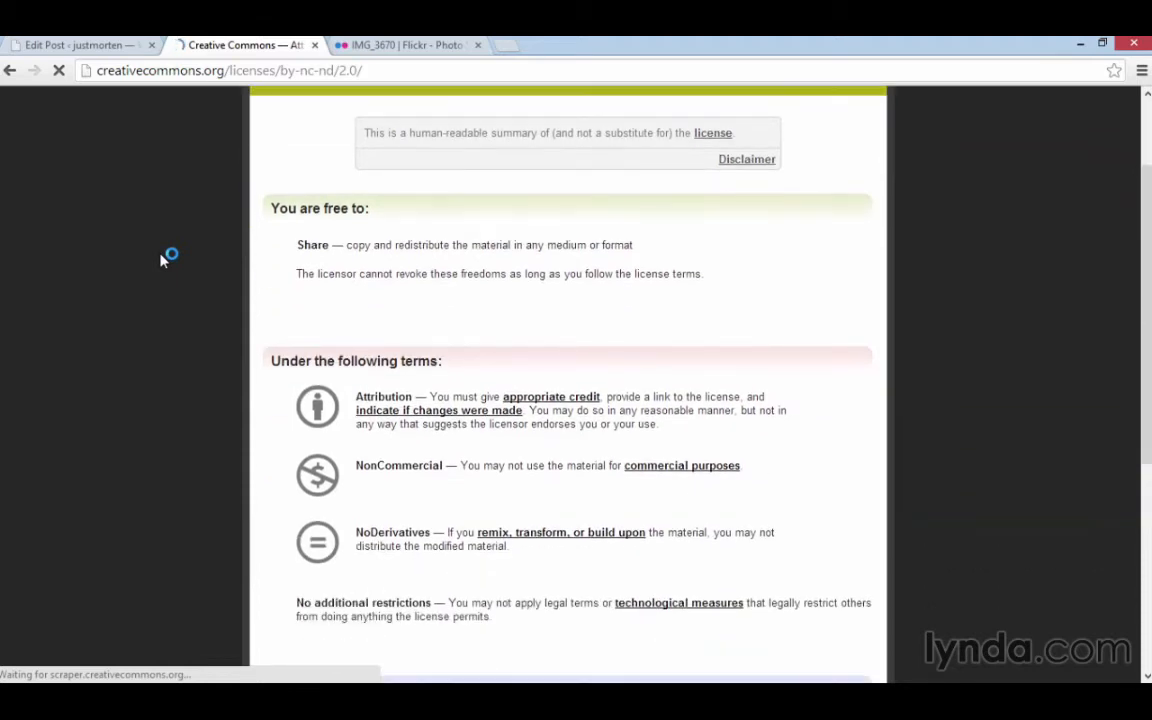
{"action": "scroll", "coordinate": [160, 258], "scroll_direction": "down", "scroll_amount": 1}
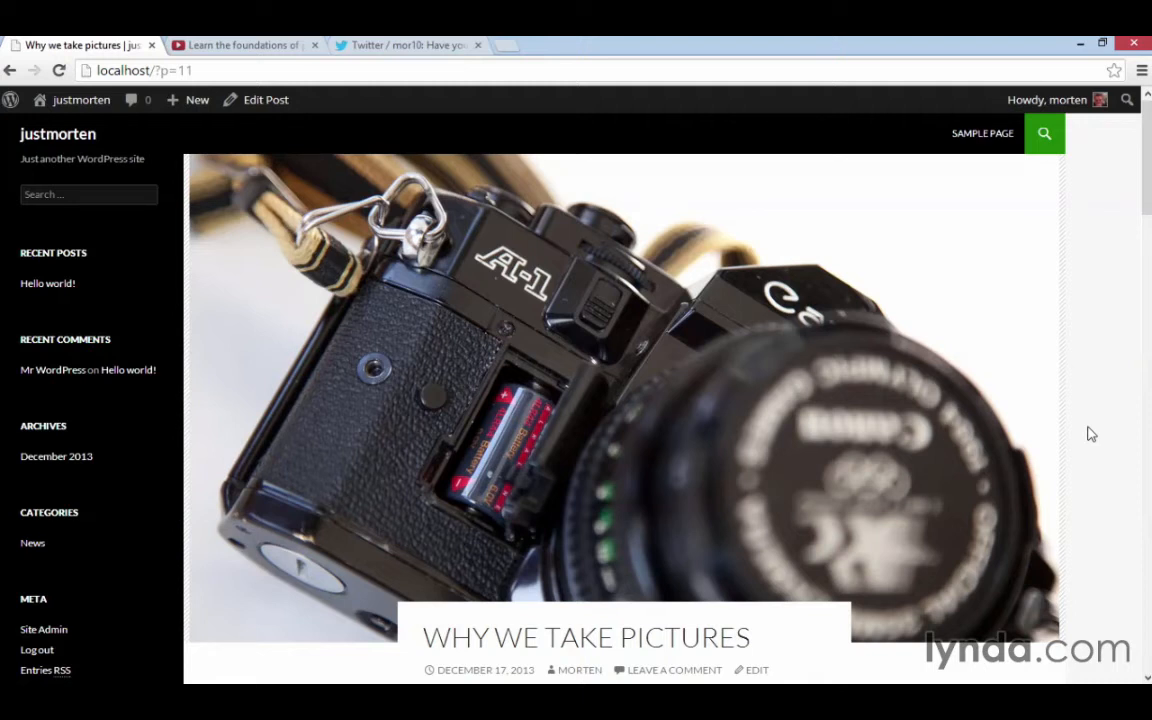
Step: Play a few seconds of the YouTube video Learn the foundations of photography, pause it and return to the post
{"action": "left_click", "coordinate": [238, 45]}
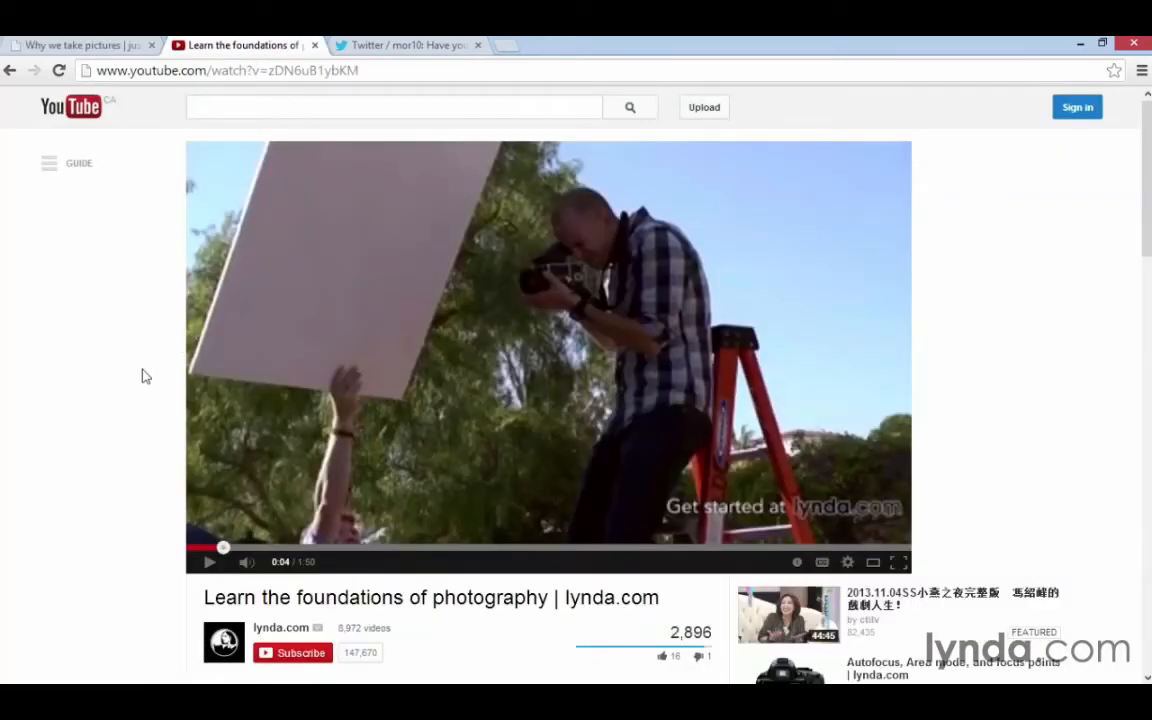
{"action": "left_click", "coordinate": [191, 570]}
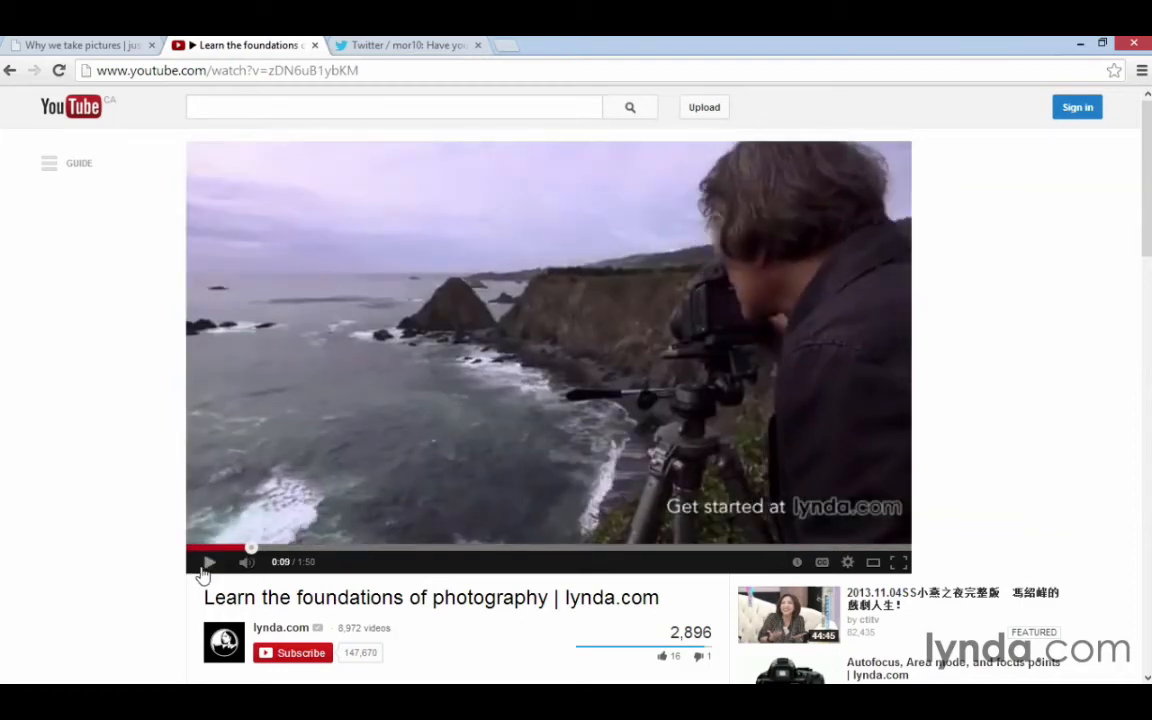
{"action": "left_click", "coordinate": [198, 572]}
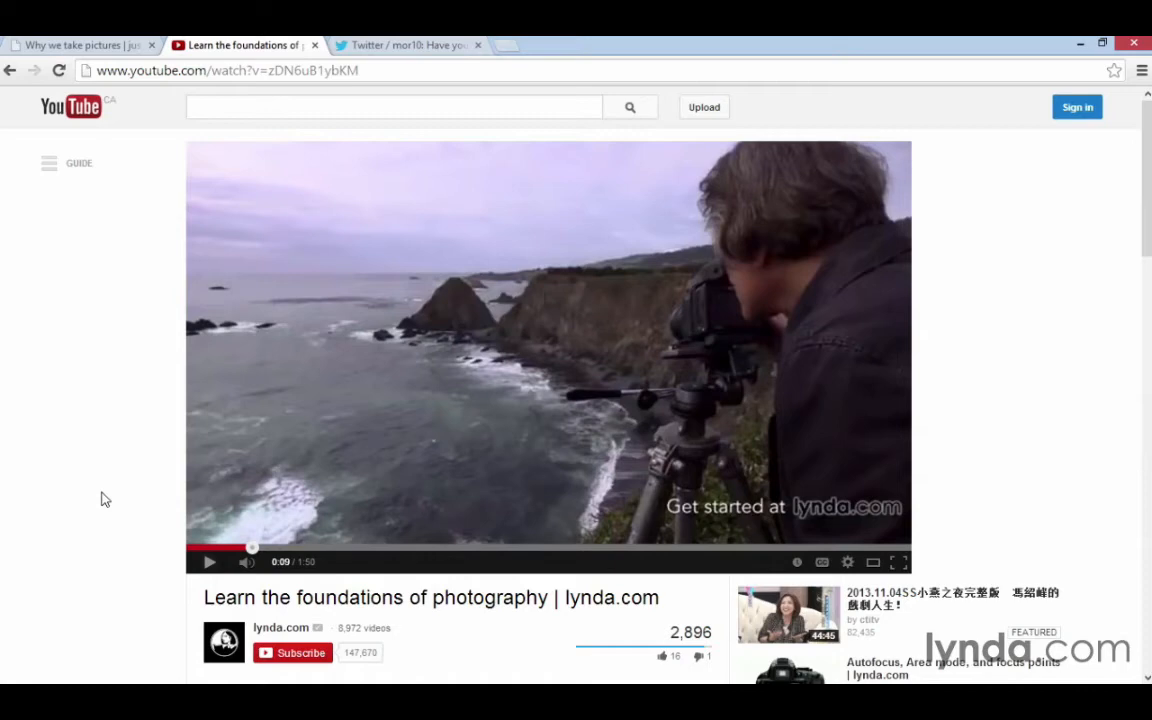
{"action": "left_click", "coordinate": [88, 45]}
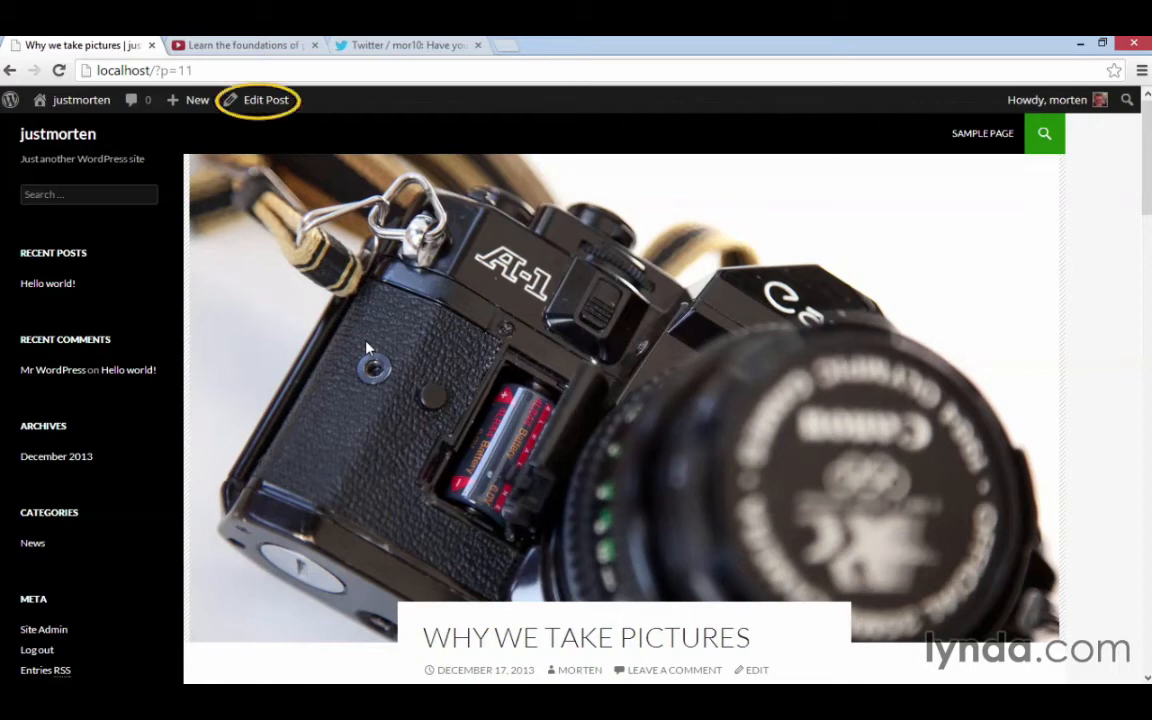
Step: Open the post for editing and add an empty paragraph just above the A communication heading
{"action": "left_click", "coordinate": [257, 103]}
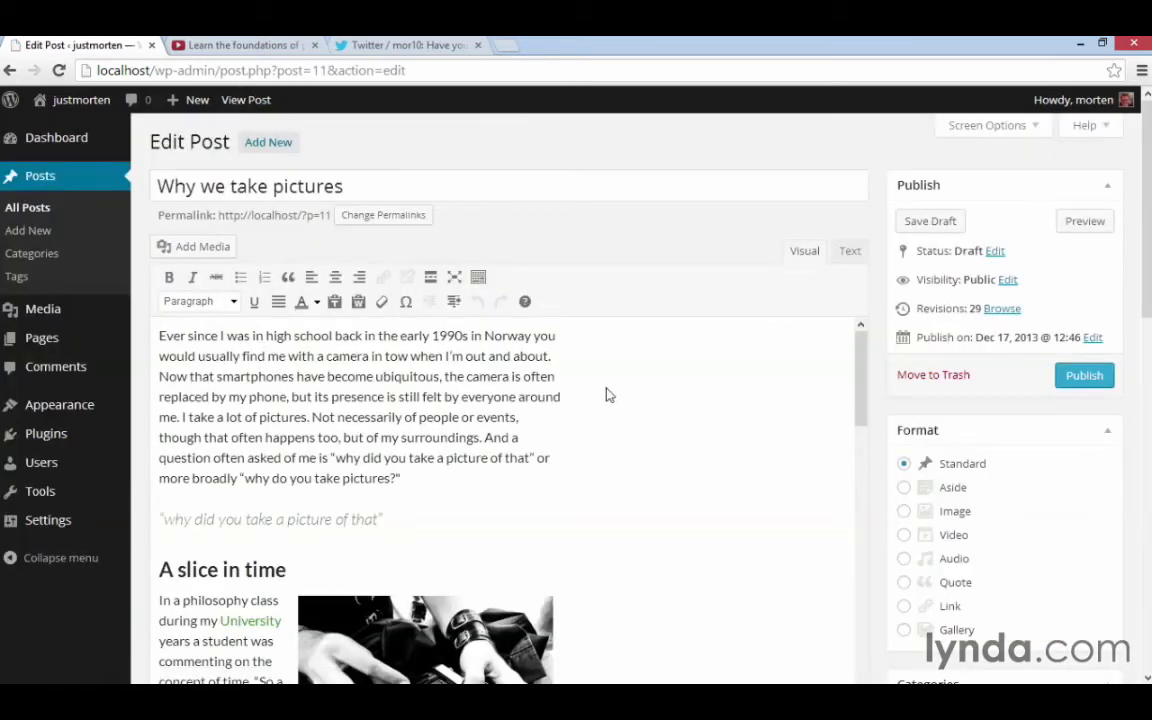
{"action": "scroll", "coordinate": [640, 419], "scroll_direction": "down", "scroll_amount": 10}
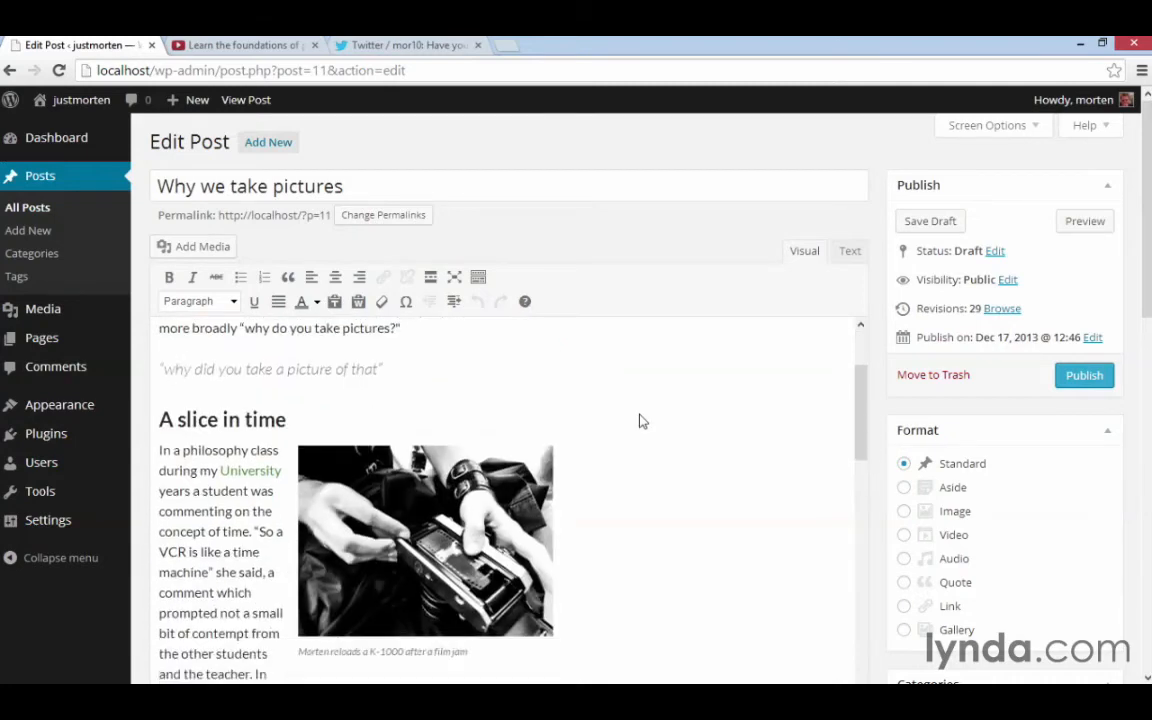
{"action": "scroll", "coordinate": [640, 419], "scroll_direction": "down", "scroll_amount": 5}
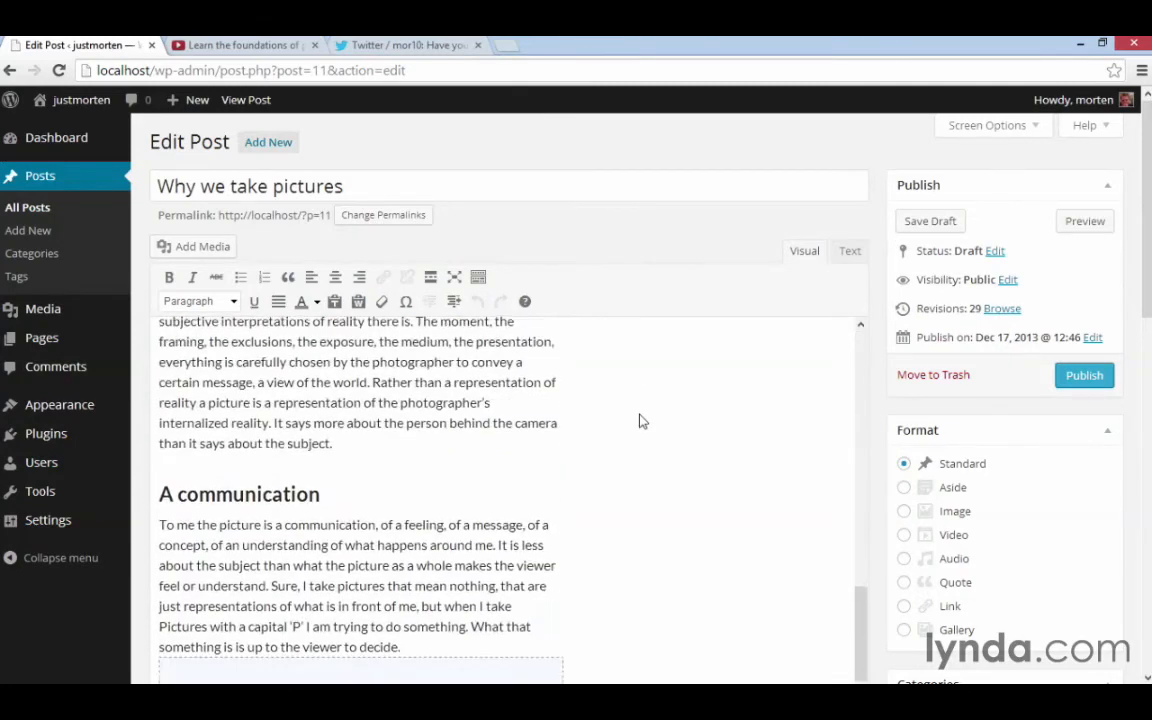
{"action": "left_click", "coordinate": [350, 422]}
{"action": "key", "text": "Return"}
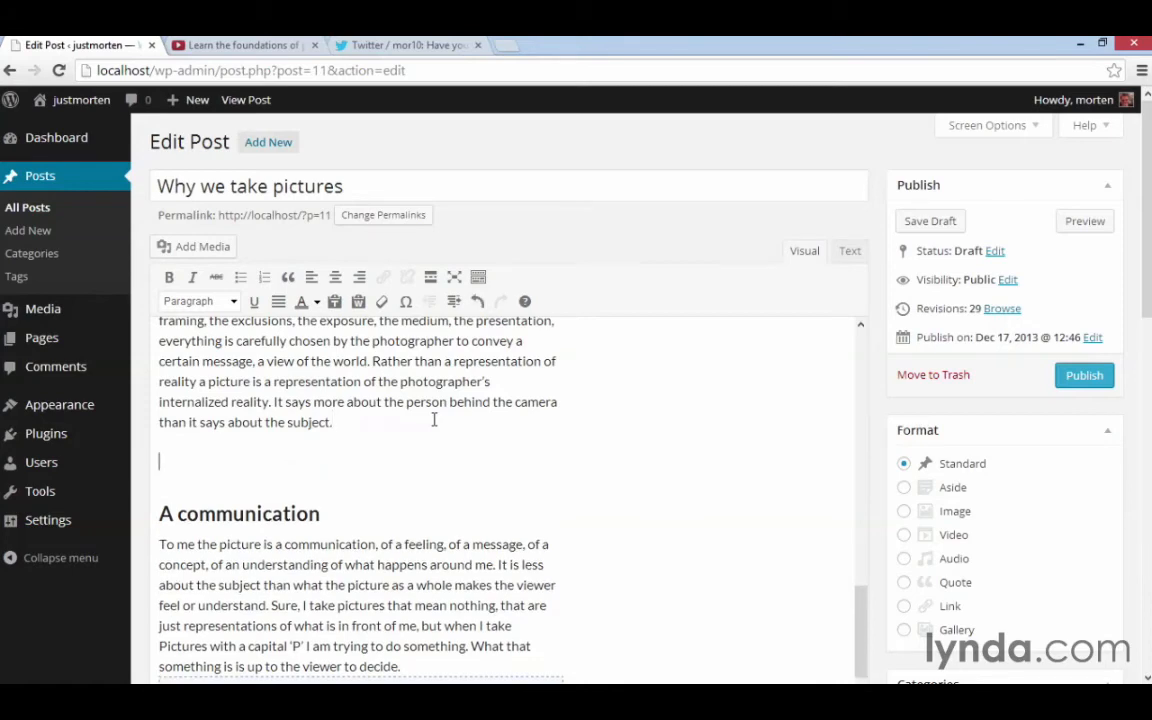
{"action": "left_click", "coordinate": [228, 42]}
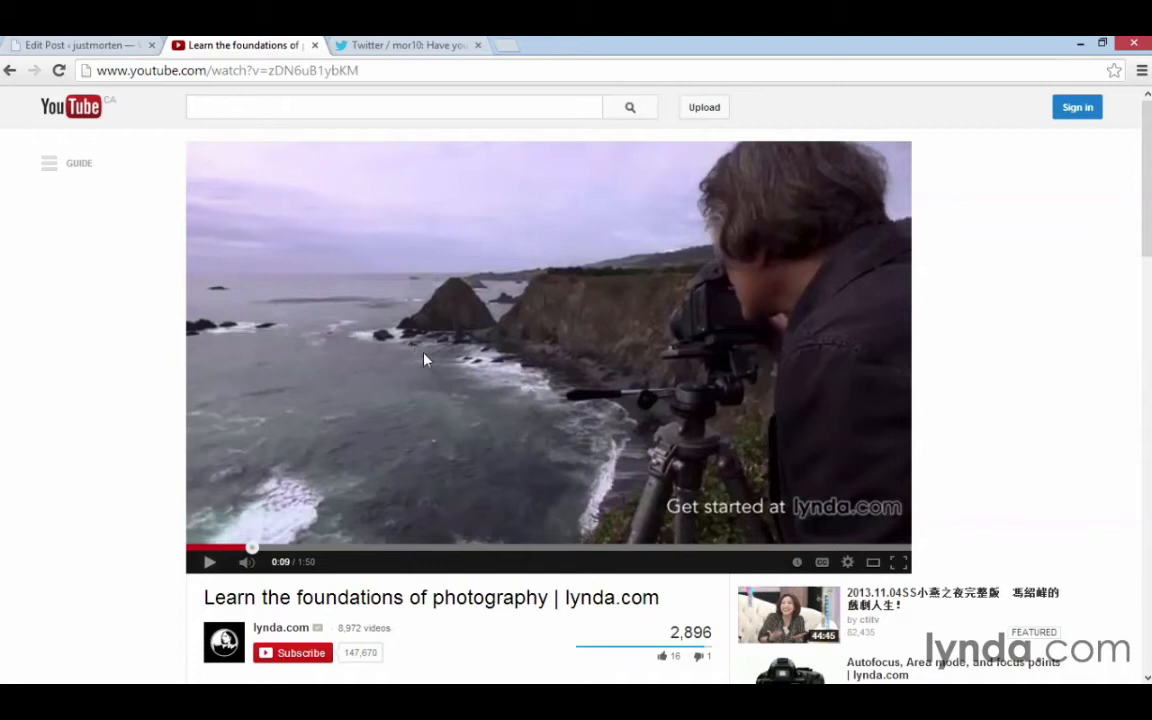
{"action": "left_click", "coordinate": [394, 69]}
{"action": "key", "text": "ctrl+c"}
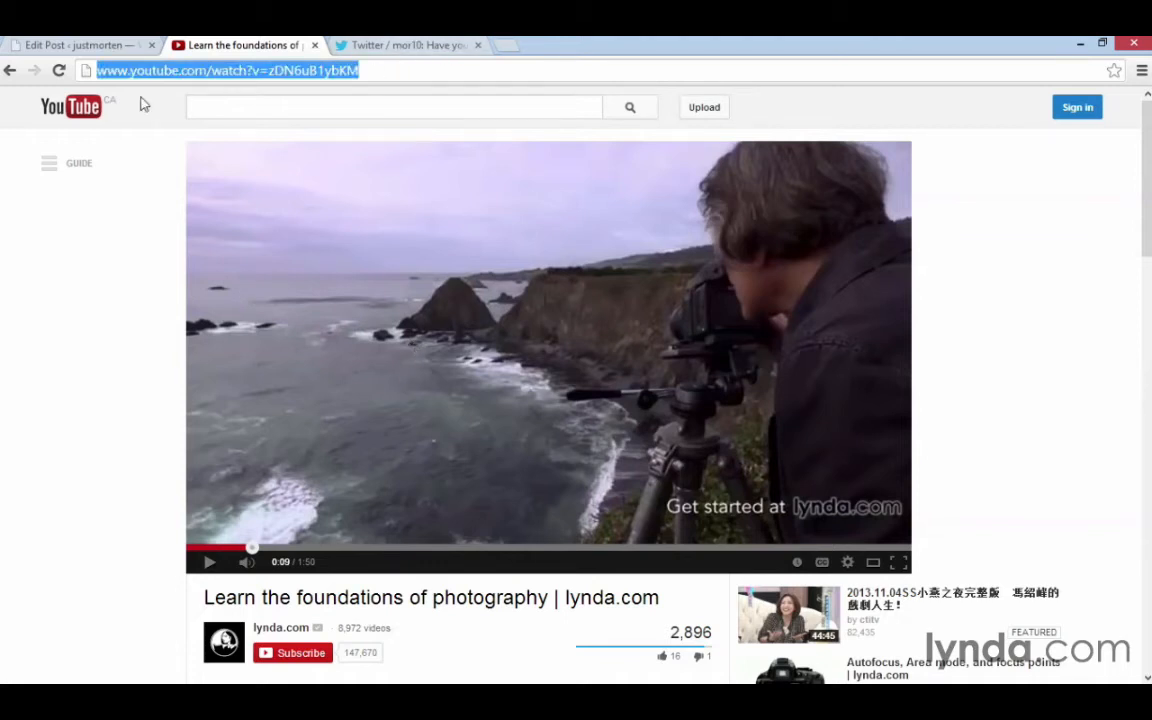
{"action": "left_click", "coordinate": [97, 44]}
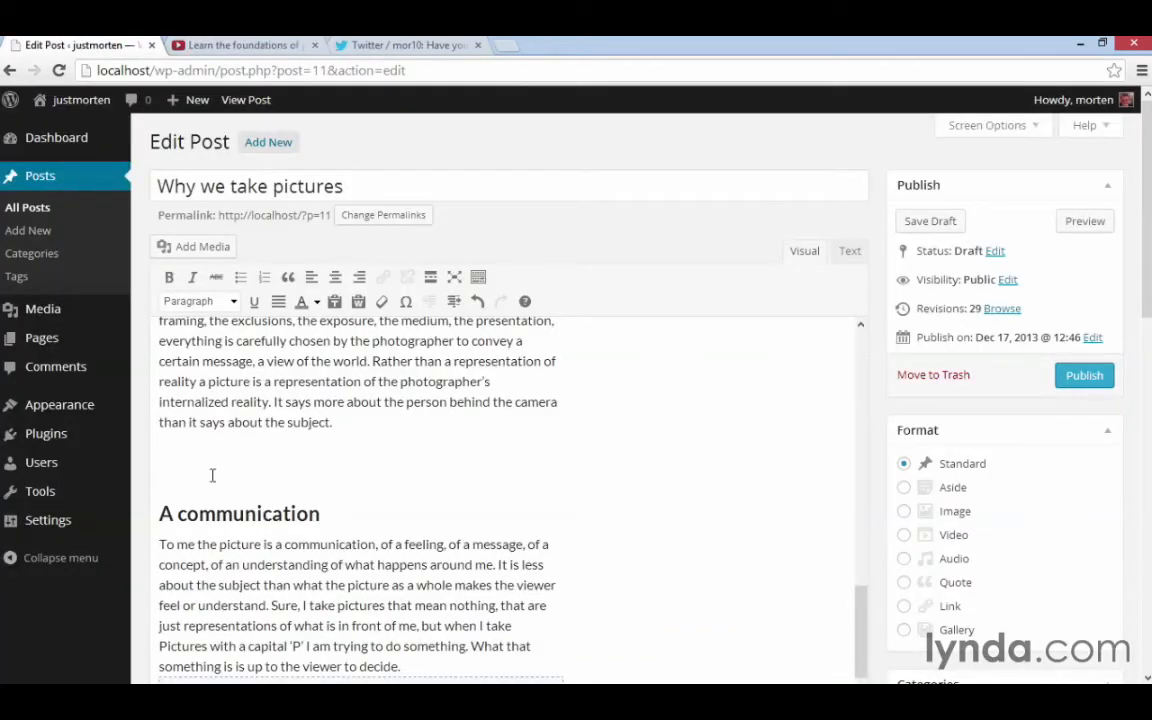
{"action": "key", "text": "ctrl+v"}
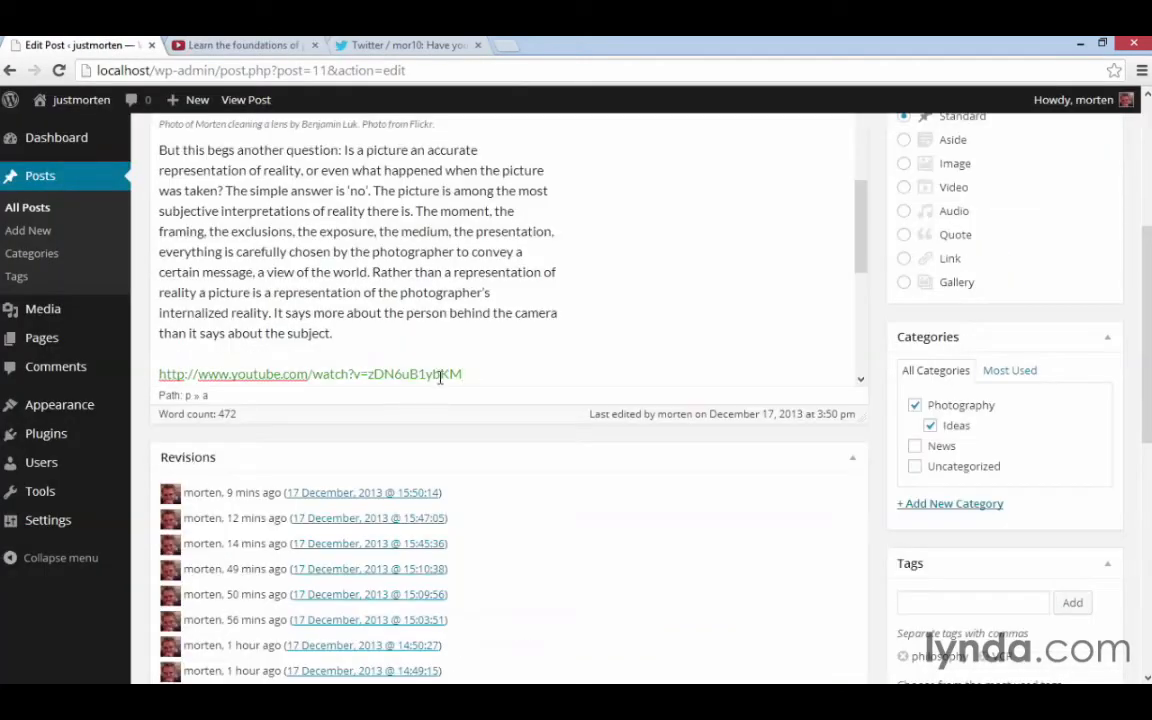
Step: Remove the hyperlink from the pasted YouTube URL so it is plain text, and save the draft
{"action": "scroll", "coordinate": [882, 334], "scroll_direction": "up", "scroll_amount": 3}
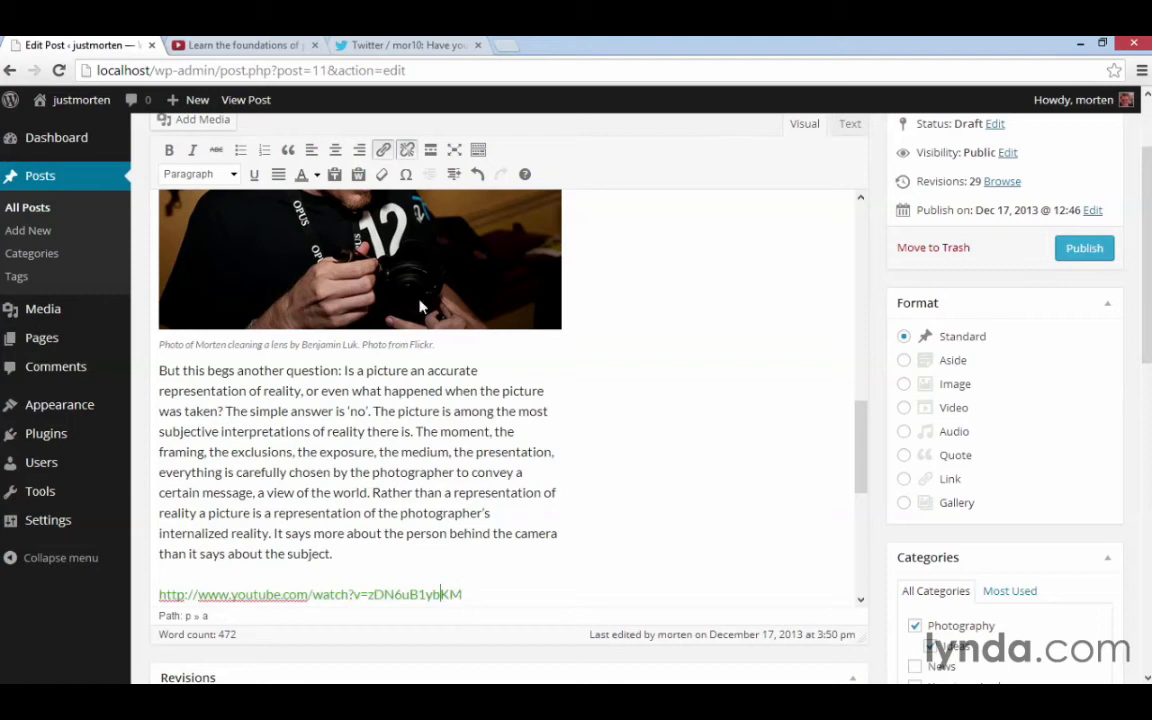
{"action": "left_click", "coordinate": [407, 150]}
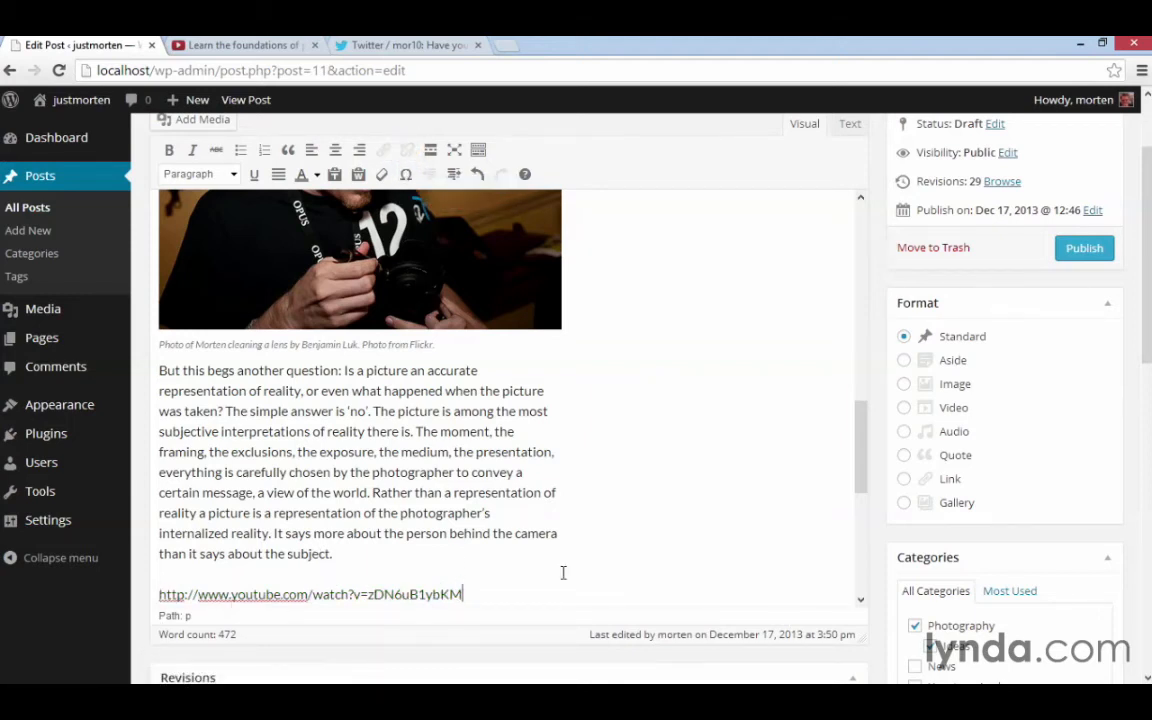
{"action": "scroll", "coordinate": [884, 497], "scroll_direction": "up", "scroll_amount": 2}
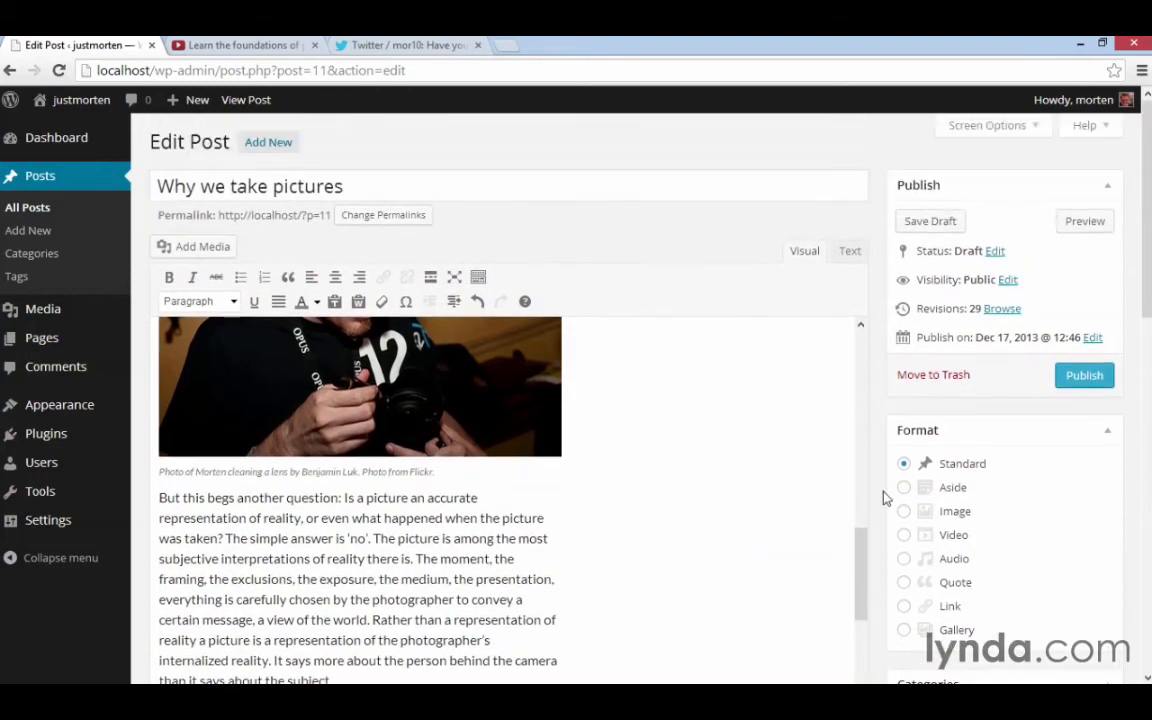
{"action": "left_click", "coordinate": [936, 226]}
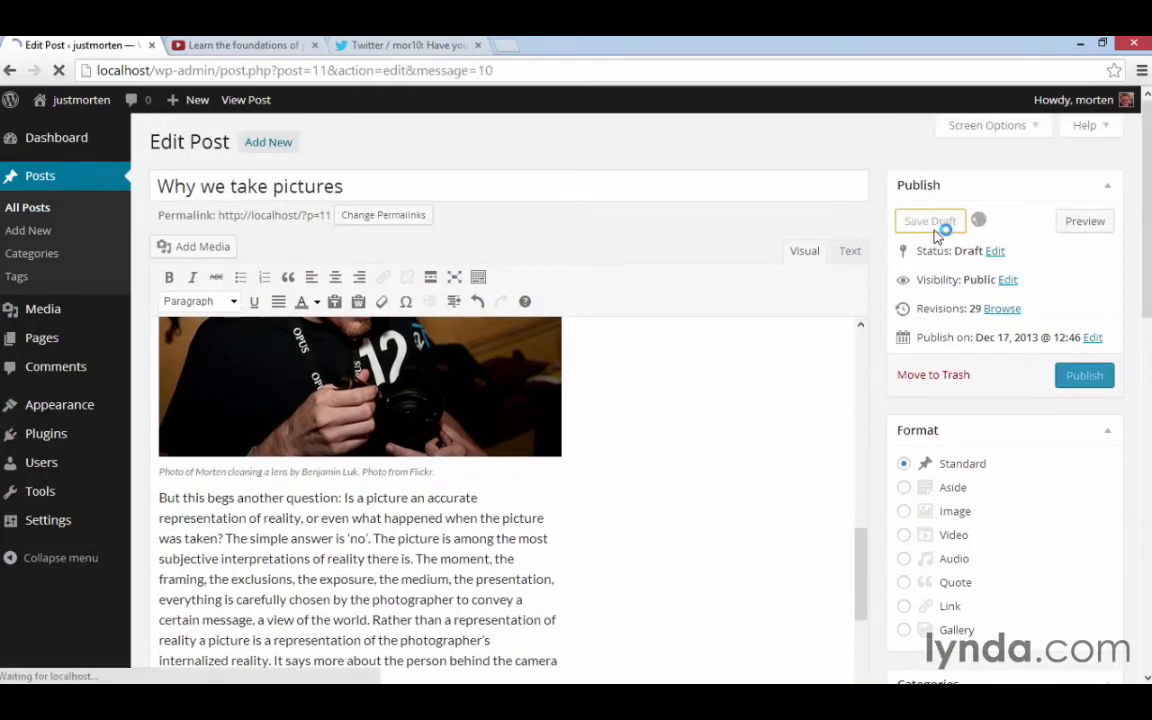
Step: View the post on the site and briefly play and pause the embedded video above A communication
{"action": "left_click", "coordinate": [240, 101]}
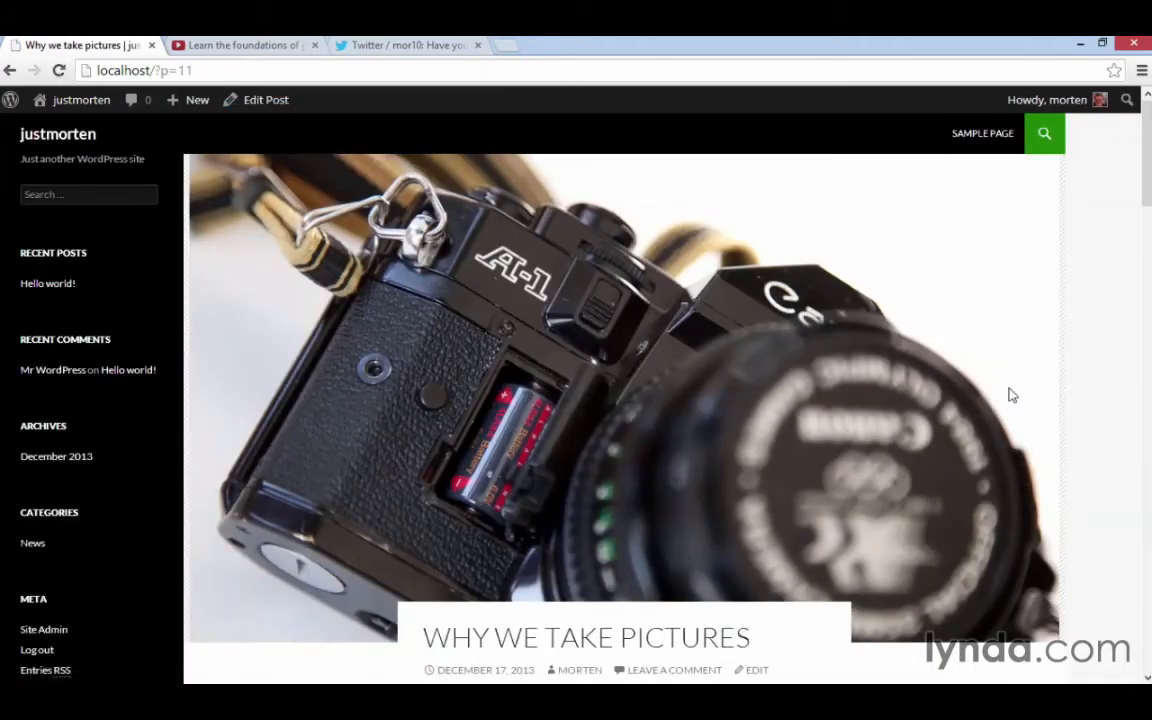
{"action": "scroll", "coordinate": [1008, 393], "scroll_direction": "down", "scroll_amount": 2}
{"action": "scroll", "coordinate": [1010, 395], "scroll_direction": "down", "scroll_amount": 15}
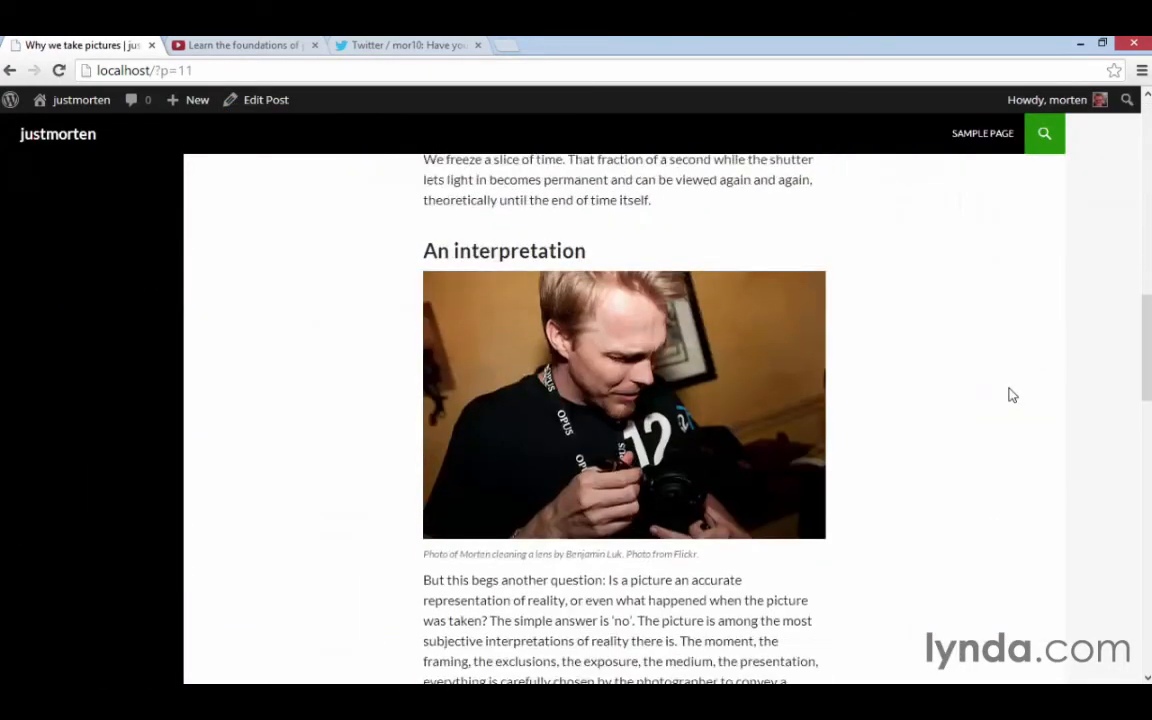
{"action": "scroll", "coordinate": [1010, 393], "scroll_direction": "down", "scroll_amount": 4}
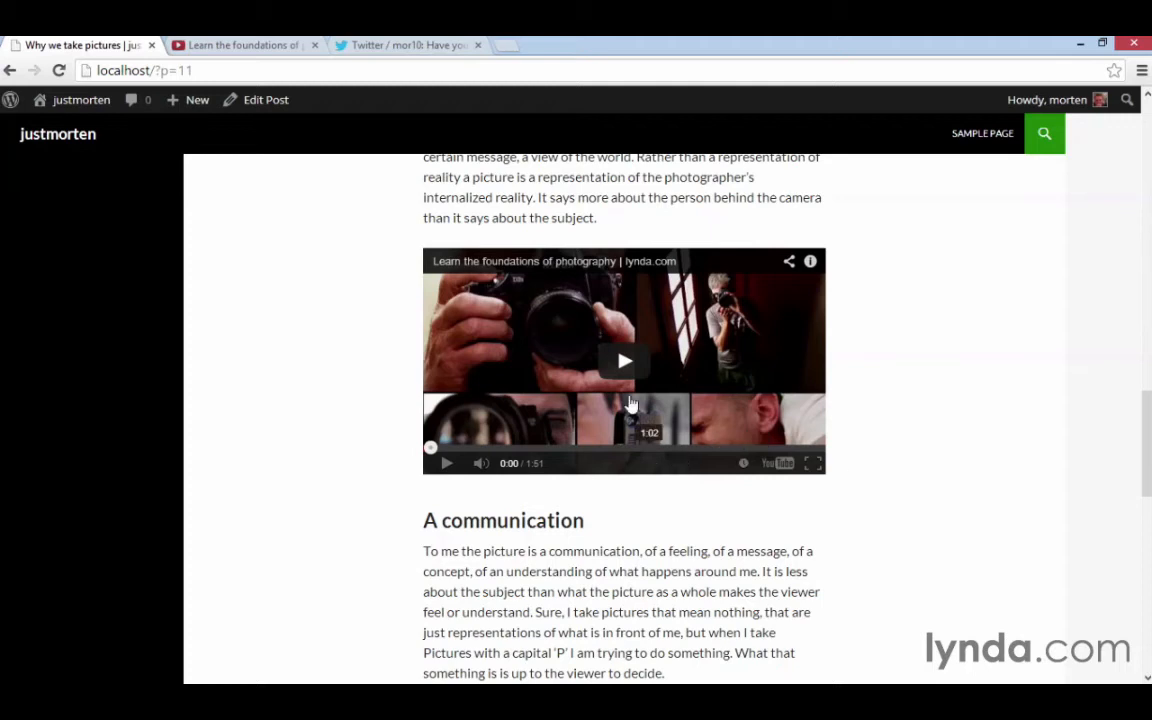
{"action": "left_click", "coordinate": [627, 385]}
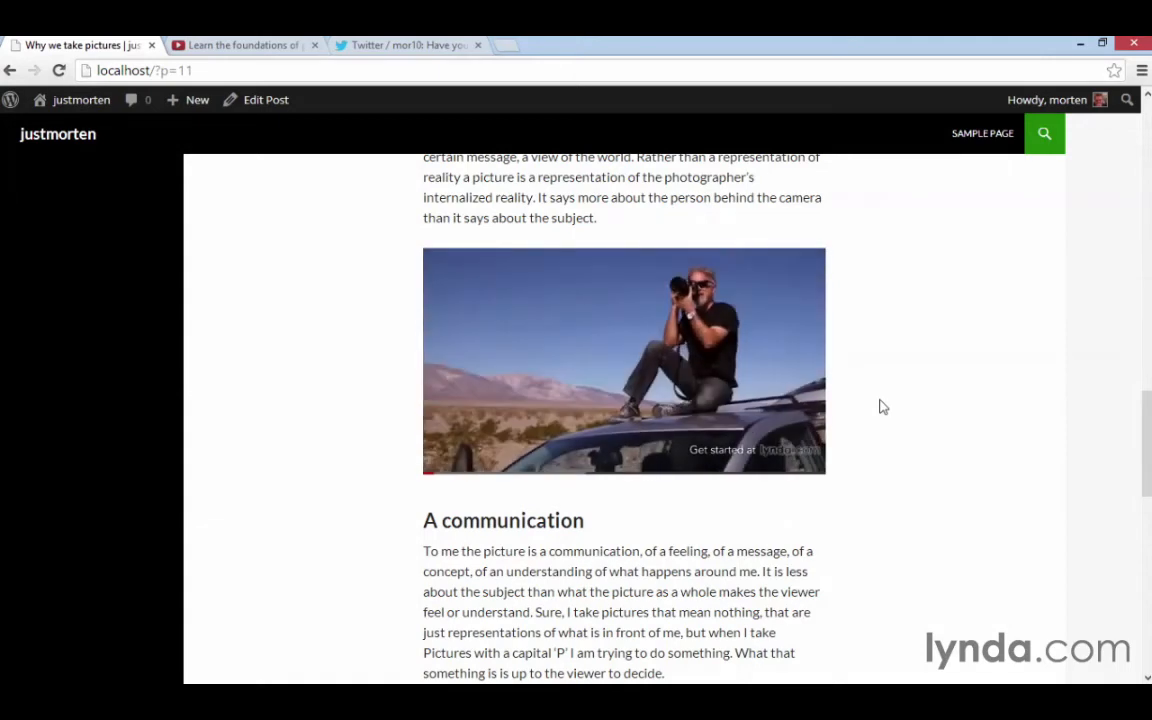
{"action": "left_click", "coordinate": [447, 464]}
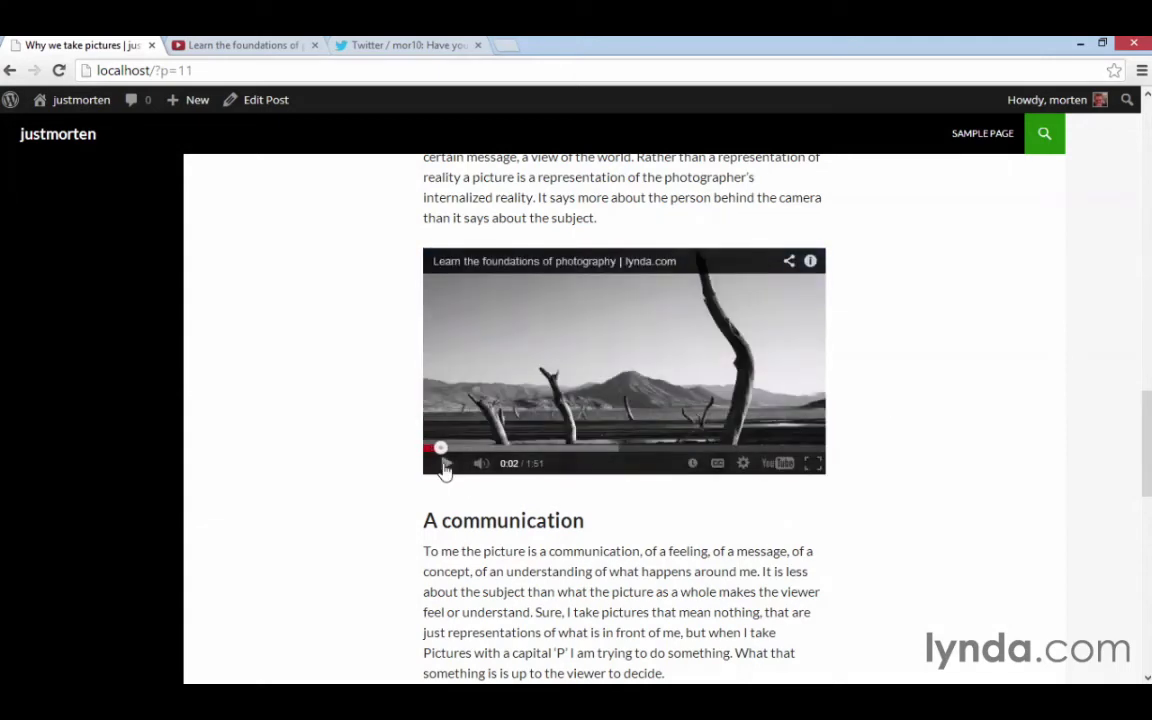
Step: Test the embedded video in full screen and open it on YouTube, then close that page and return to the post
{"action": "left_click", "coordinate": [813, 464]}
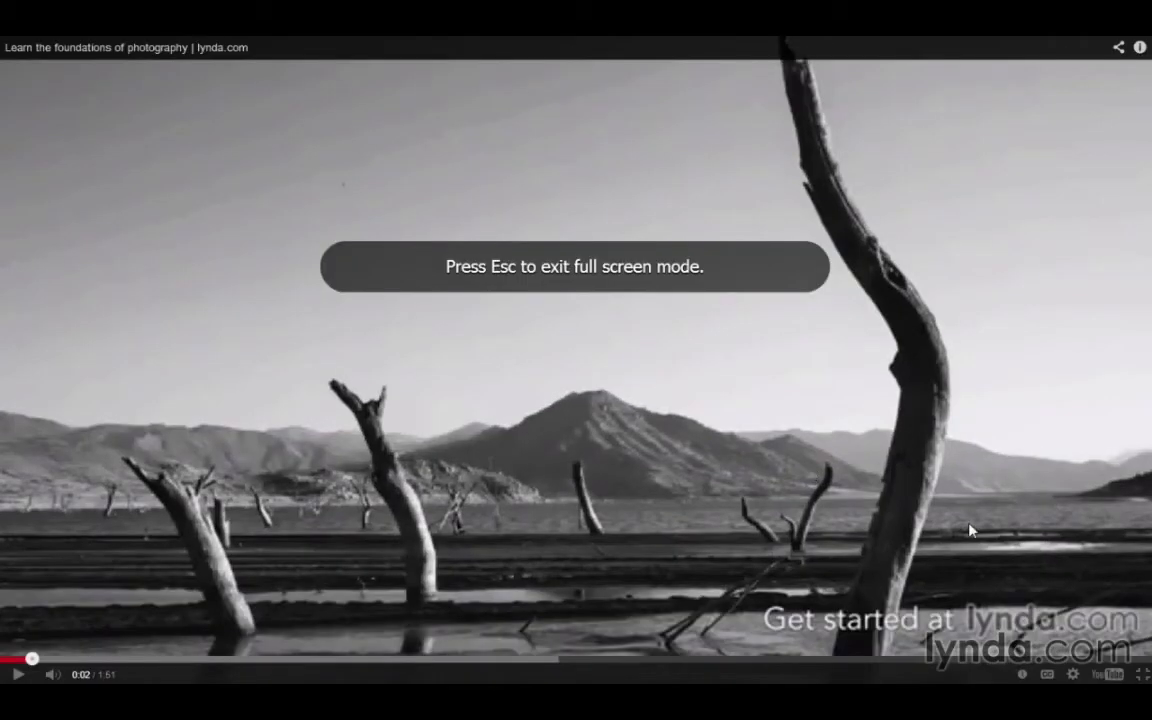
{"action": "key", "text": "Escape"}
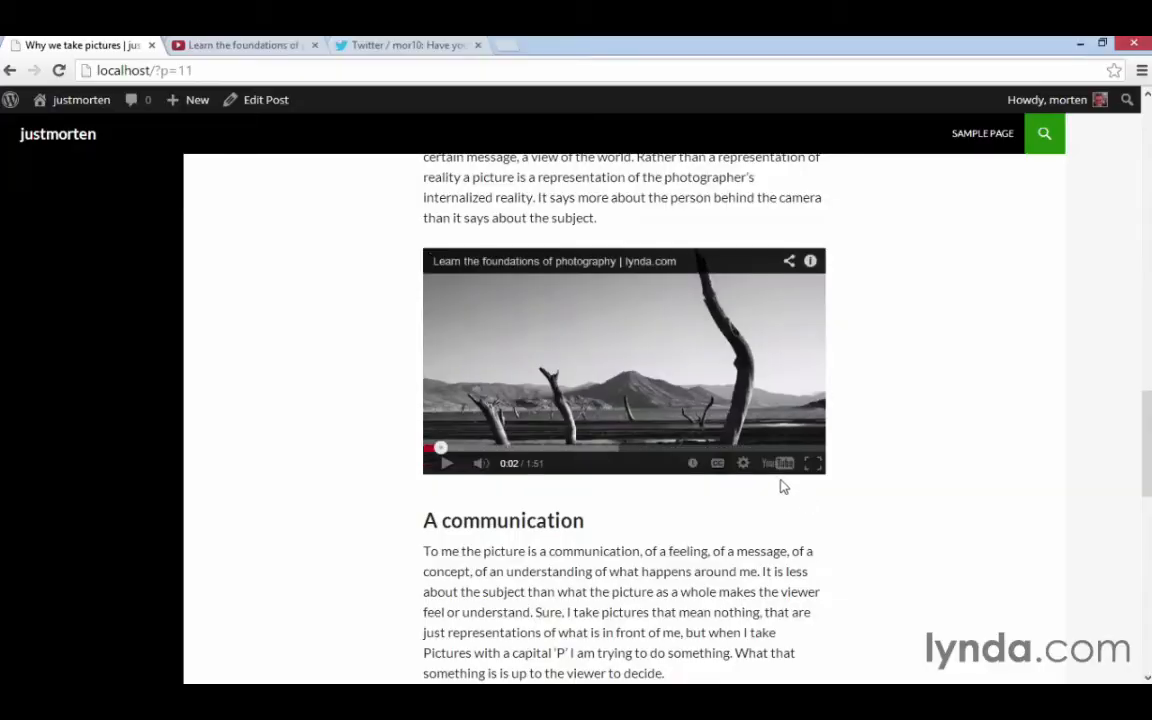
{"action": "left_click", "coordinate": [779, 463]}
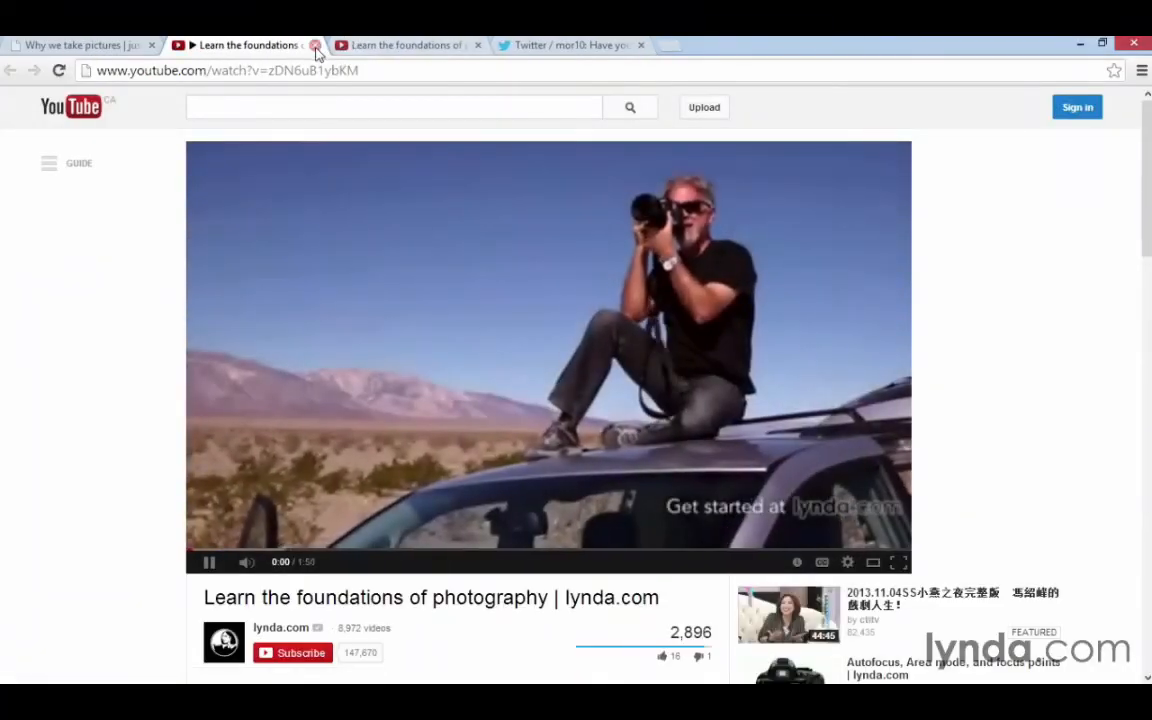
{"action": "left_click", "coordinate": [314, 45]}
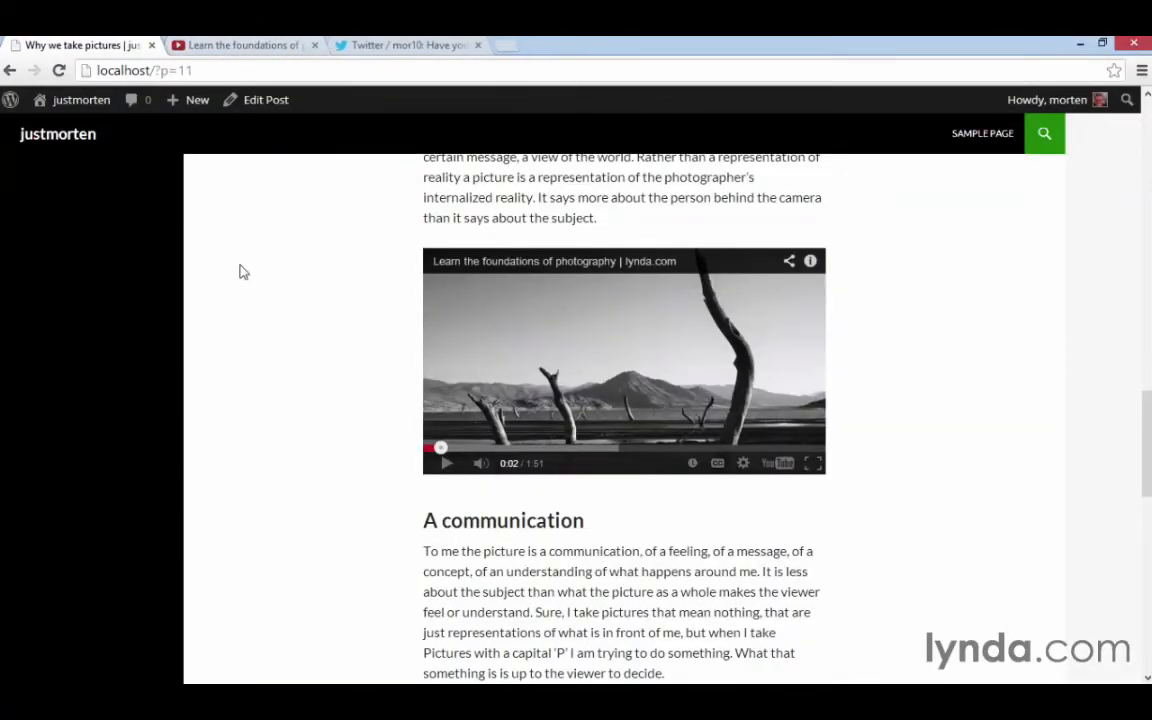
{"action": "scroll", "coordinate": [265, 310], "scroll_direction": "up", "scroll_amount": 3}
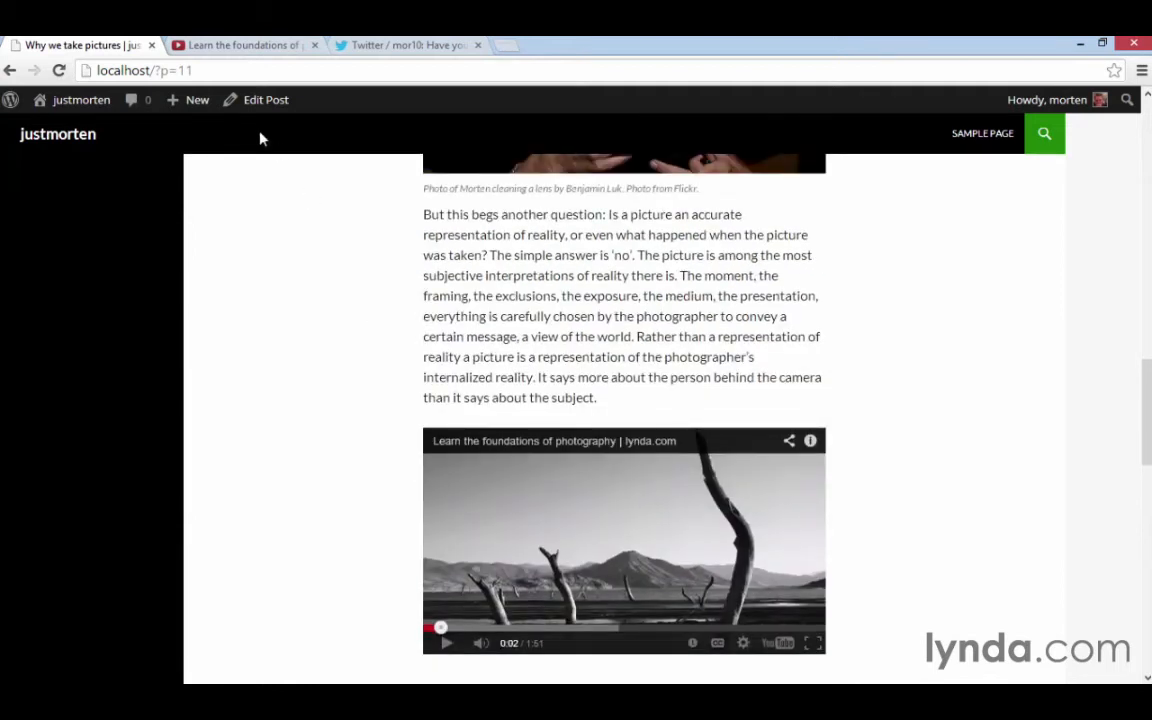
Step: Reopen the post for editing and delete the YouTube URL and its empty paragraph above A communication
{"action": "left_click", "coordinate": [258, 103]}
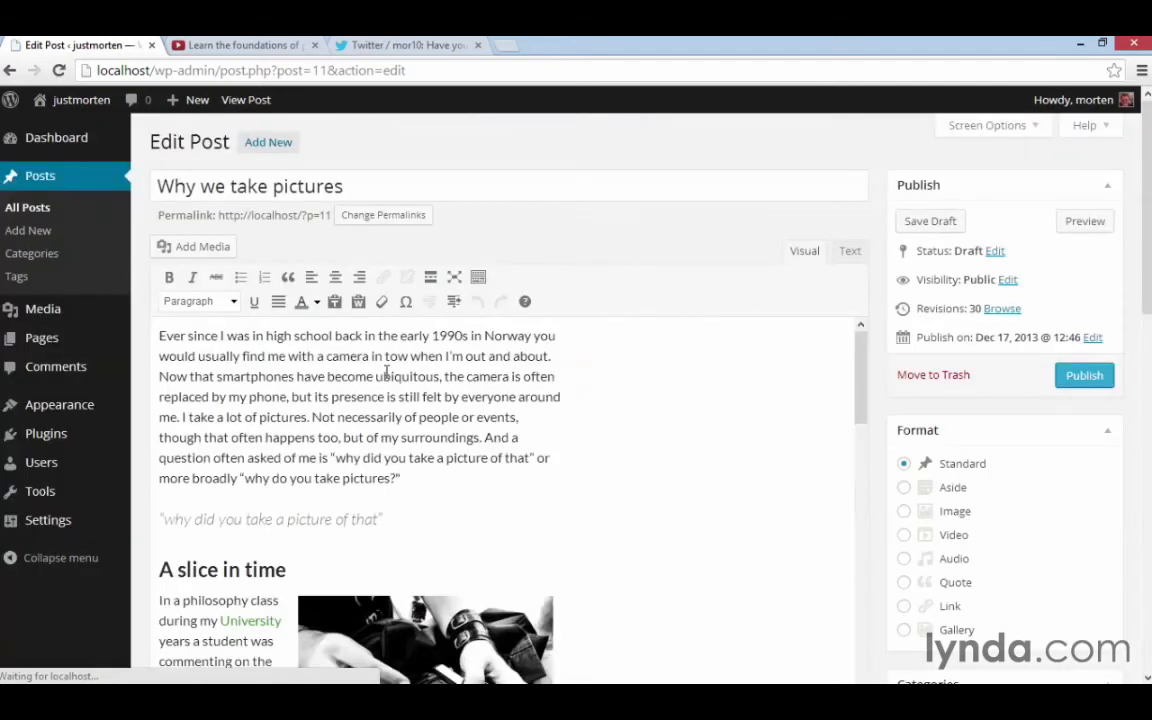
{"action": "scroll", "coordinate": [656, 481], "scroll_direction": "down", "scroll_amount": 5}
{"action": "scroll", "coordinate": [658, 481], "scroll_direction": "down", "scroll_amount": 10}
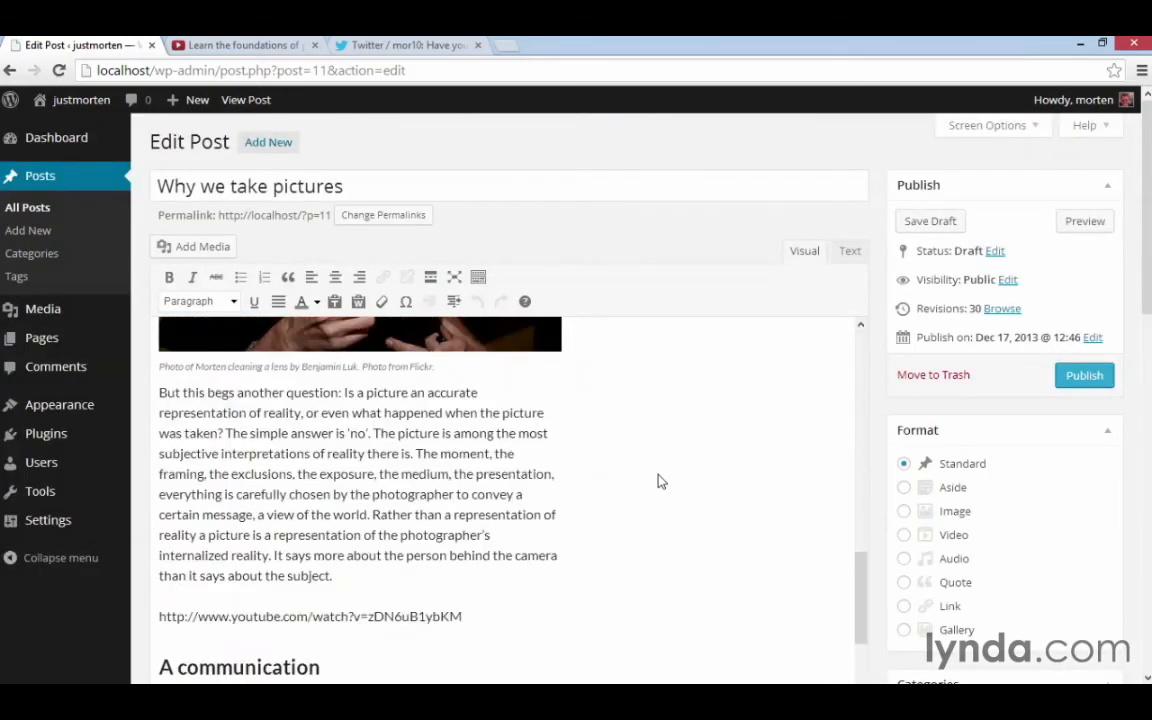
{"action": "left_click_drag", "start_coordinate": [483, 389], "coordinate": [158, 387]}
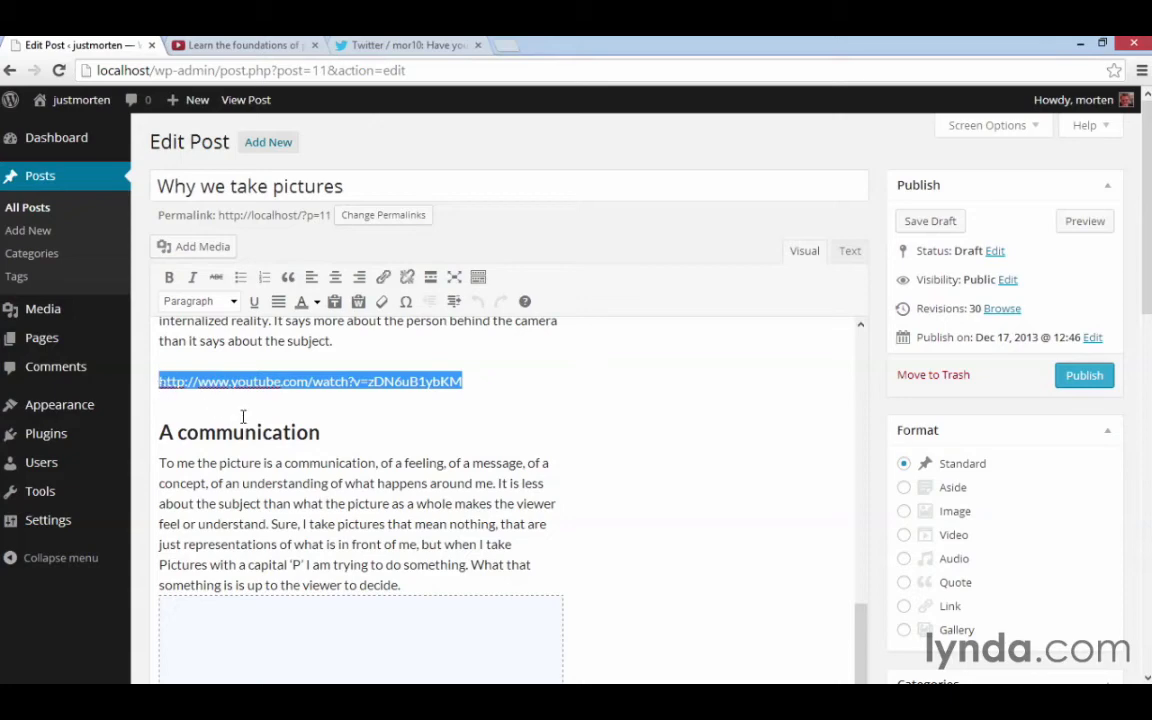
{"action": "key", "text": "Delete"}
{"action": "key", "text": "BackSpace"}
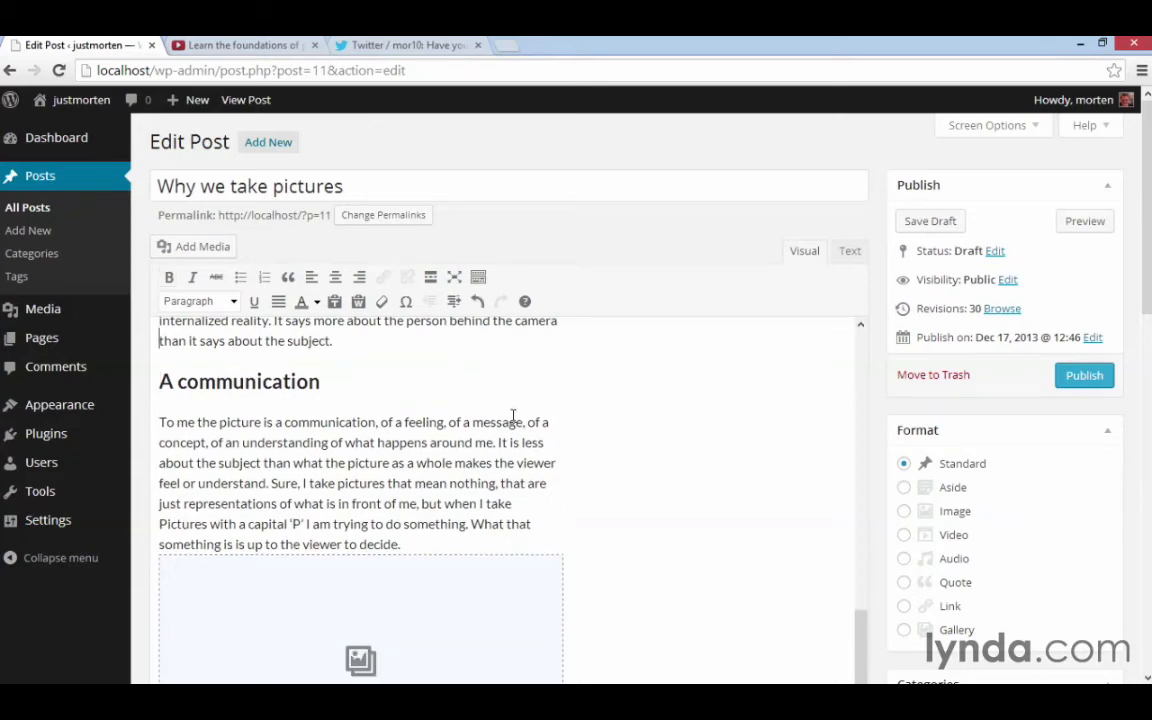
{"action": "scroll", "coordinate": [604, 446], "scroll_direction": "up", "scroll_amount": 3}
{"action": "scroll", "coordinate": [604, 446], "scroll_direction": "up", "scroll_amount": 5}
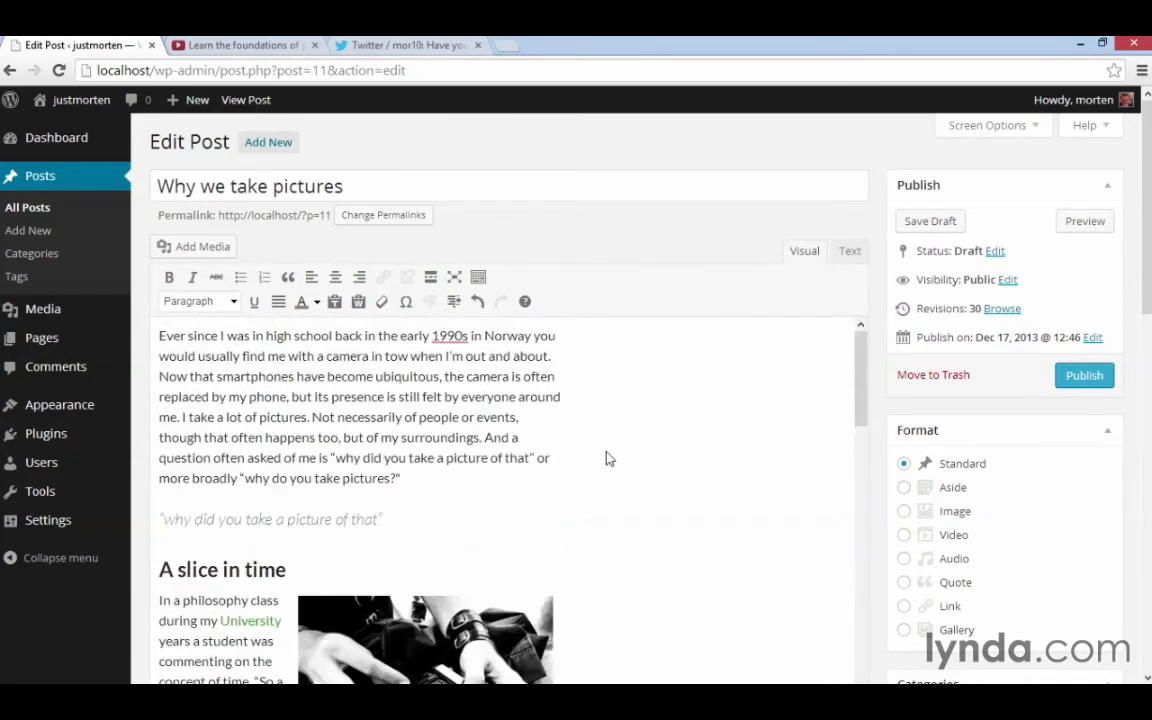
{"action": "left_click", "coordinate": [179, 333]}
{"action": "key", "text": "Left"}
{"action": "key", "text": "Left"}
{"action": "key", "text": "Return"}
{"action": "type", "text": "http://www.youtube.com/watch?v=zDN6uB1ybKM"}
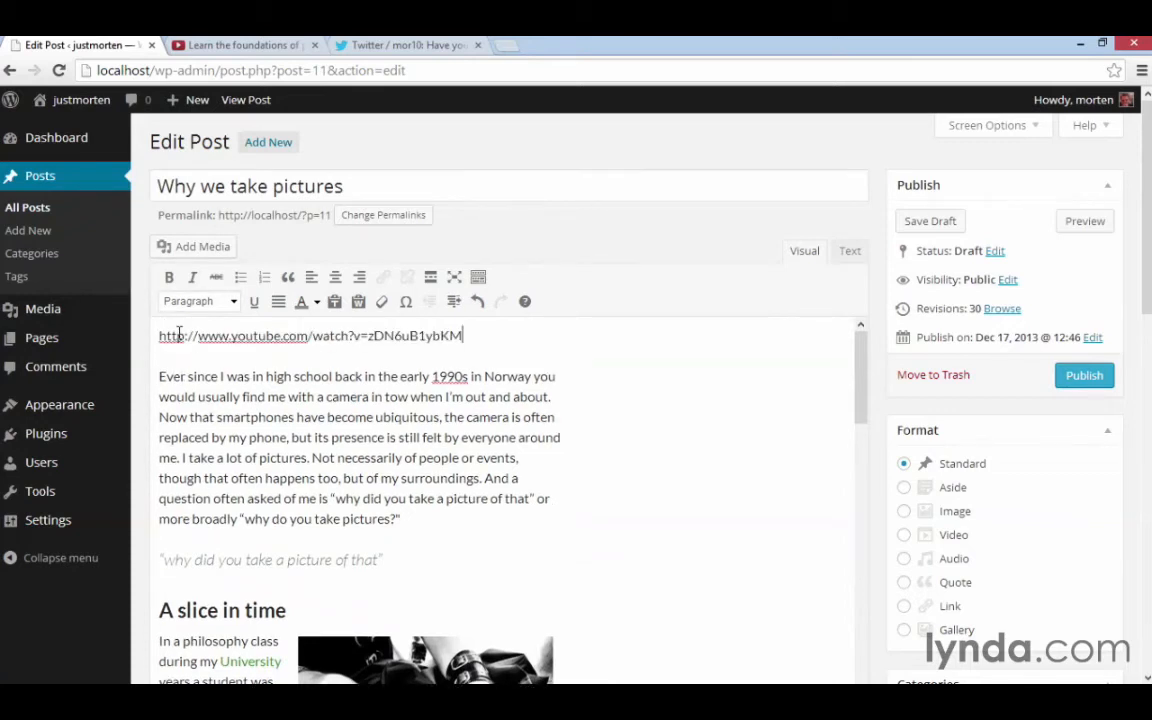
Step: Save the draft and view the post on the site to check the video embedded below the title
{"action": "left_click", "coordinate": [932, 224]}
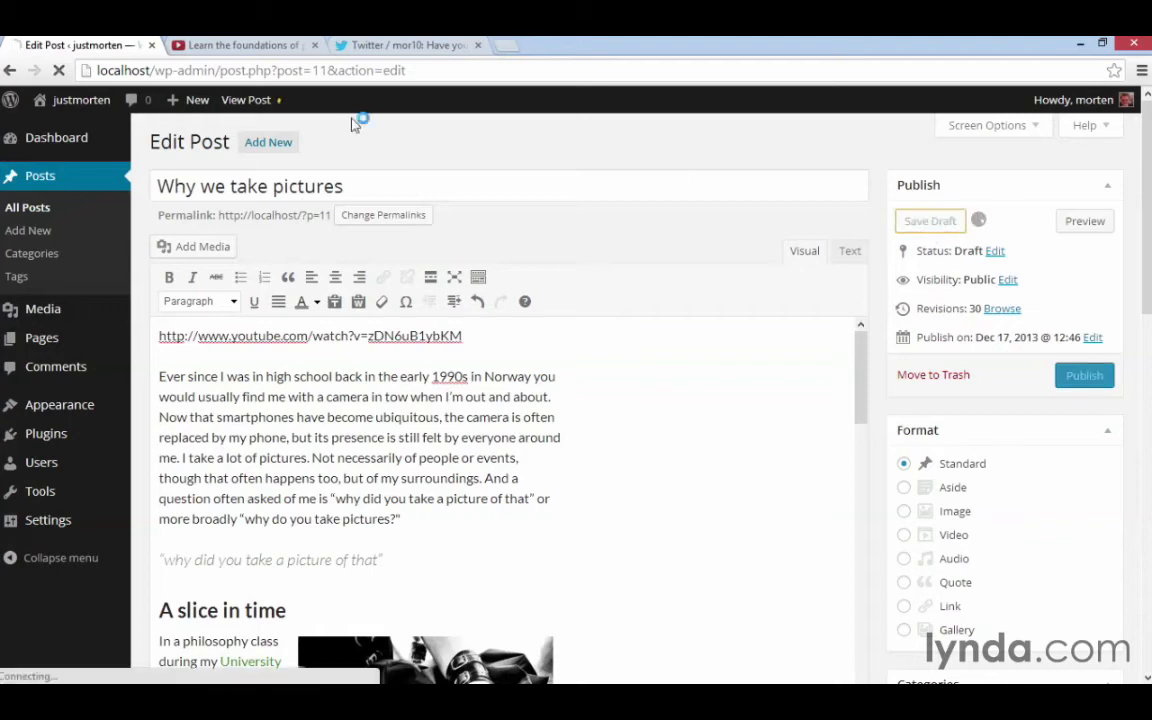
{"action": "left_click", "coordinate": [265, 110]}
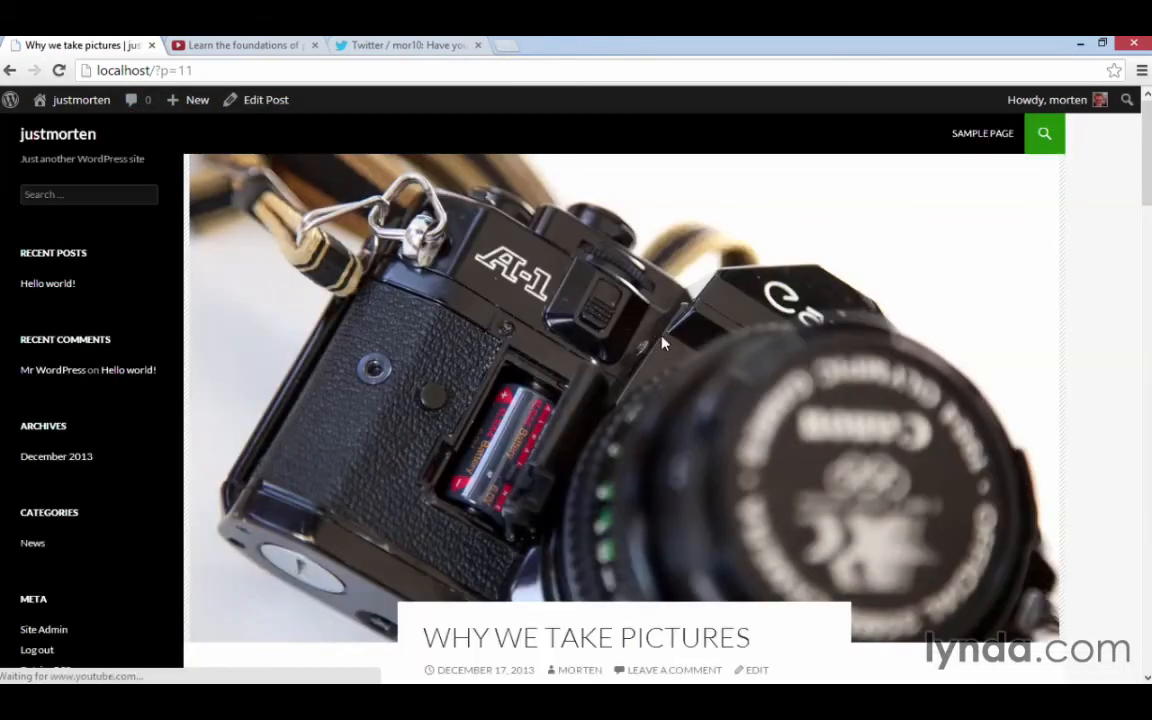
{"action": "scroll", "coordinate": [828, 483], "scroll_direction": "down", "scroll_amount": 5}
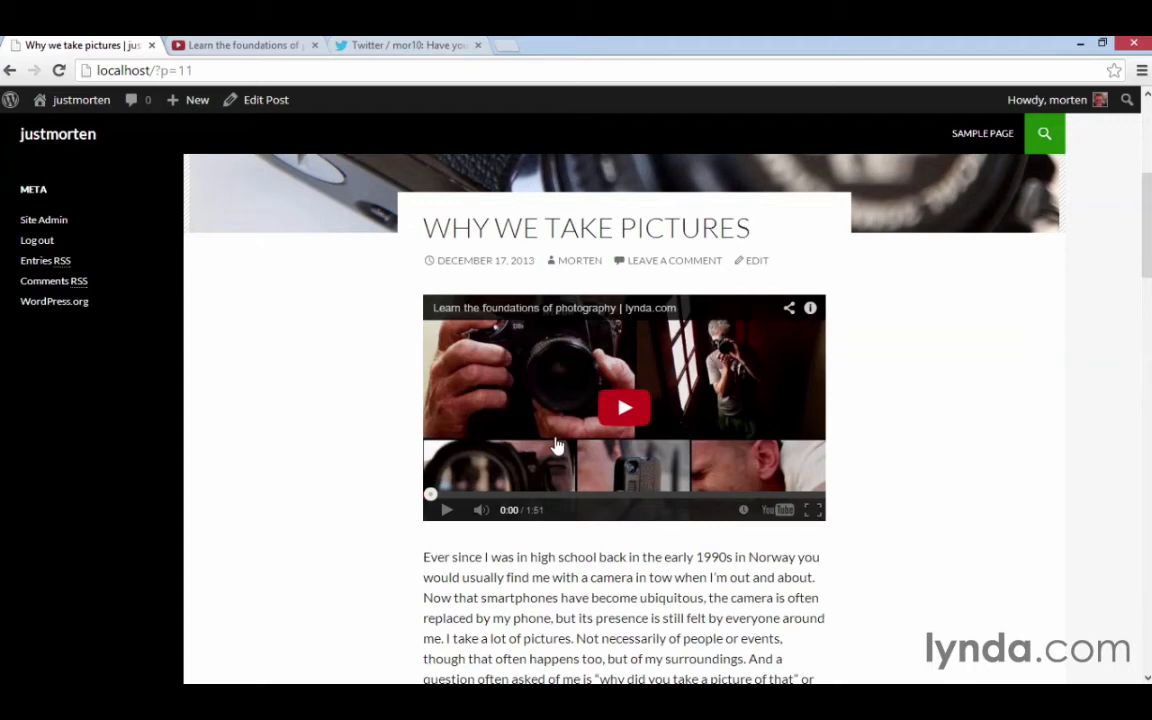
Step: Copy the tweet's URL from the open Twitter page and paste it into a new paragraph below the post's first paragraph
{"action": "left_click", "coordinate": [410, 45]}
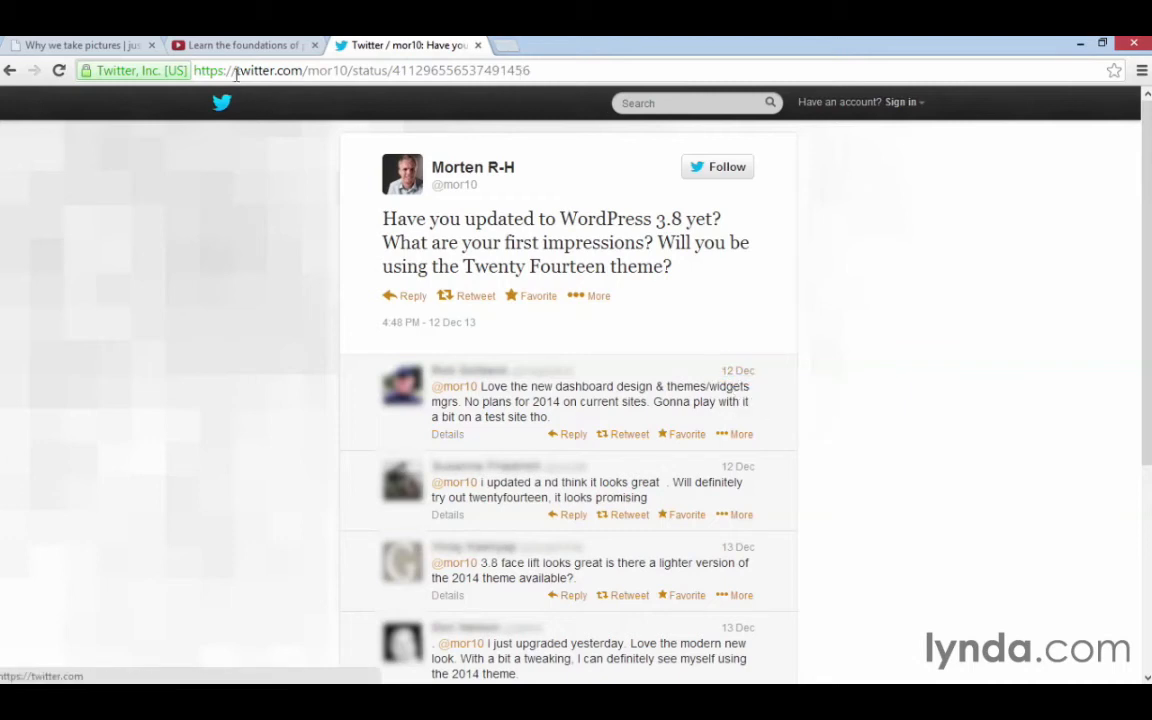
{"action": "left_click", "coordinate": [576, 70]}
{"action": "key", "text": "ctrl+c"}
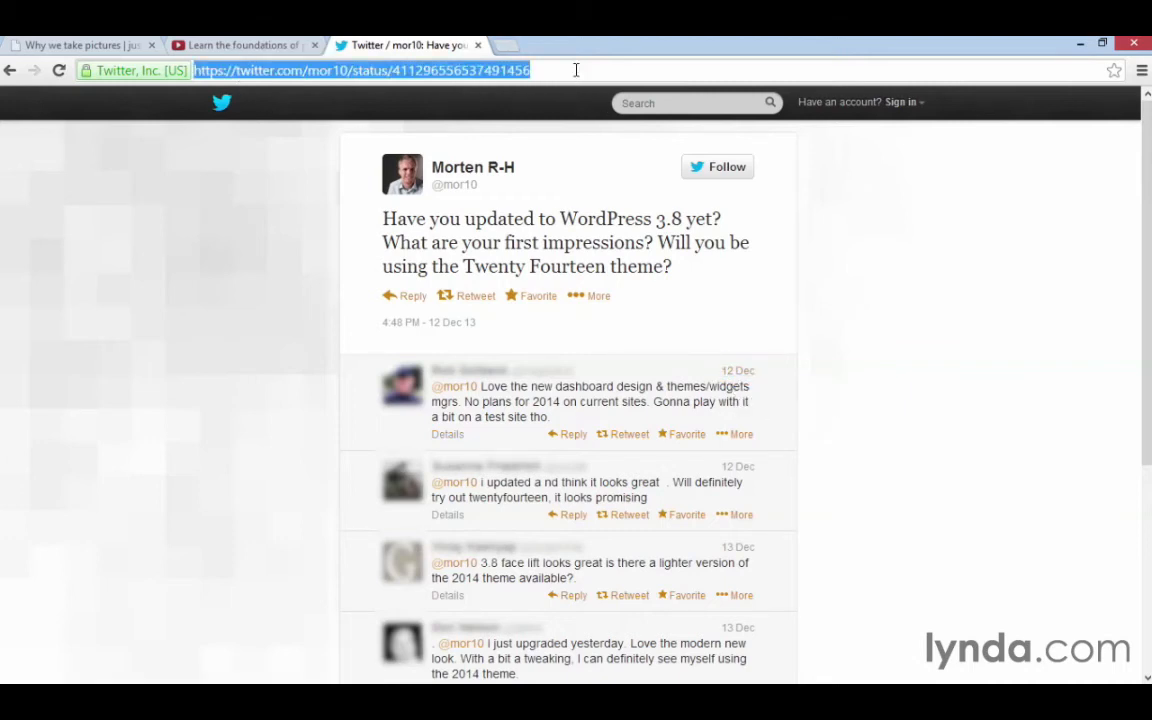
{"action": "left_click", "coordinate": [60, 45]}
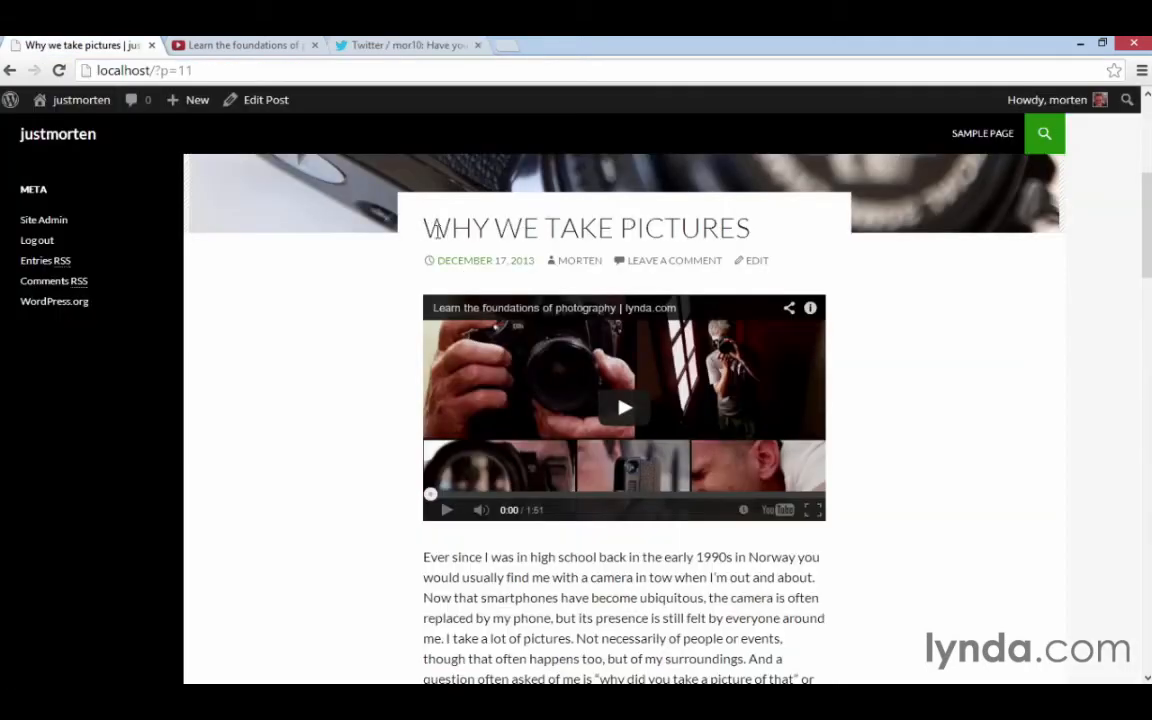
{"action": "left_click", "coordinate": [260, 102]}
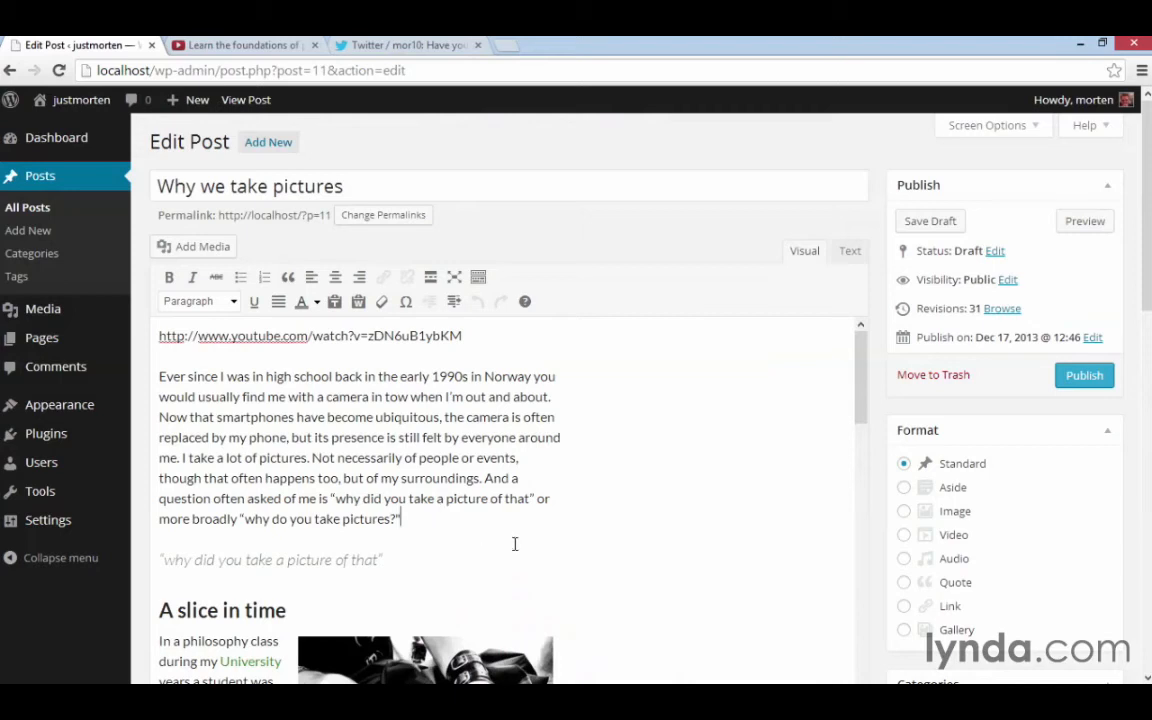
{"action": "left_click", "coordinate": [515, 543]}
{"action": "key", "text": "Return"}
{"action": "key", "text": "ctrl+v"}
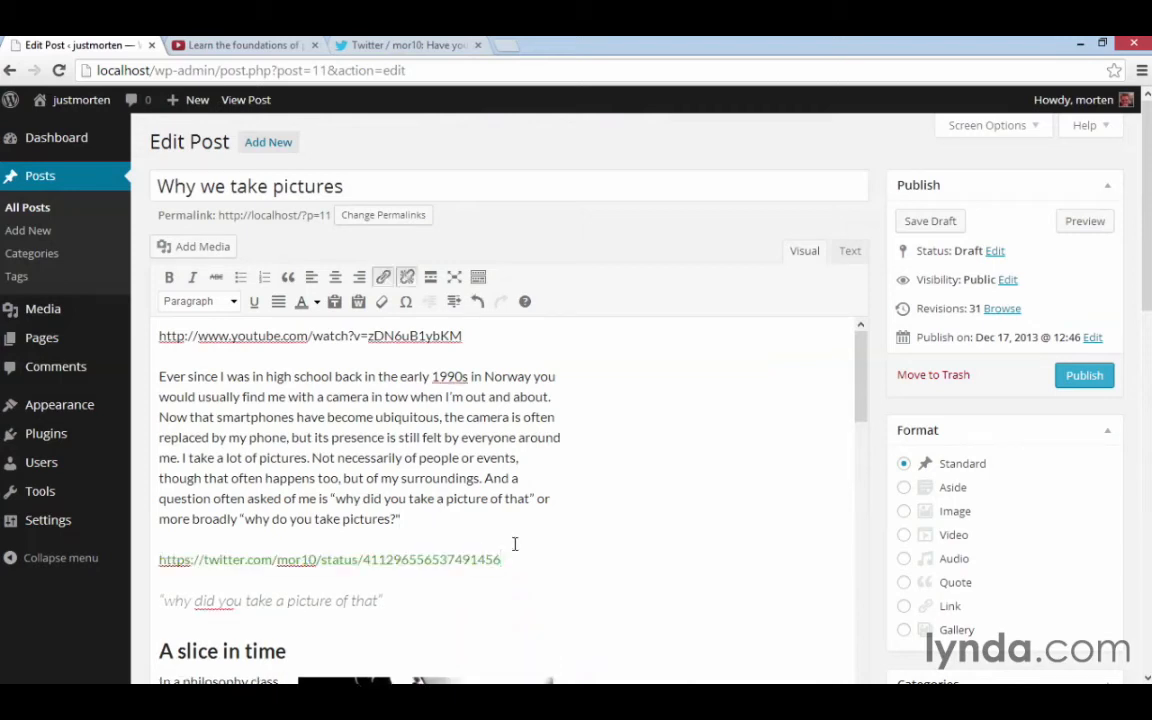
Step: Remove the hyperlink from the pasted tweet URL so it is plain text, and save the draft
{"action": "left_click", "coordinate": [480, 560]}
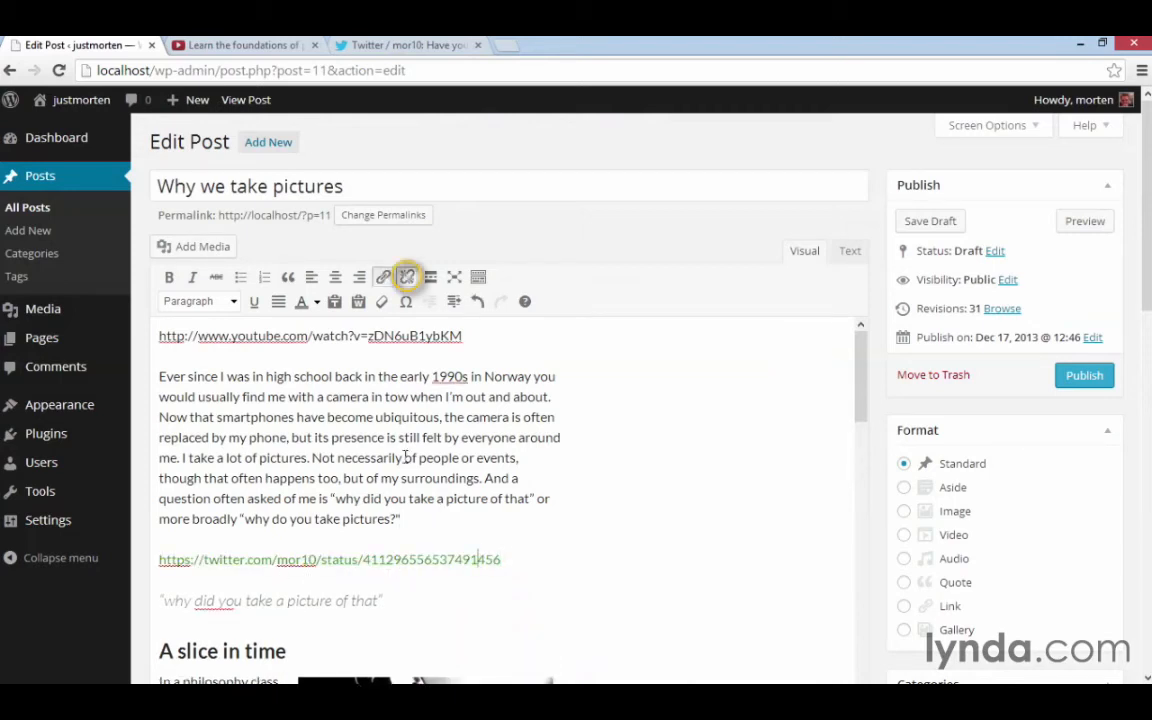
{"action": "left_click", "coordinate": [406, 278]}
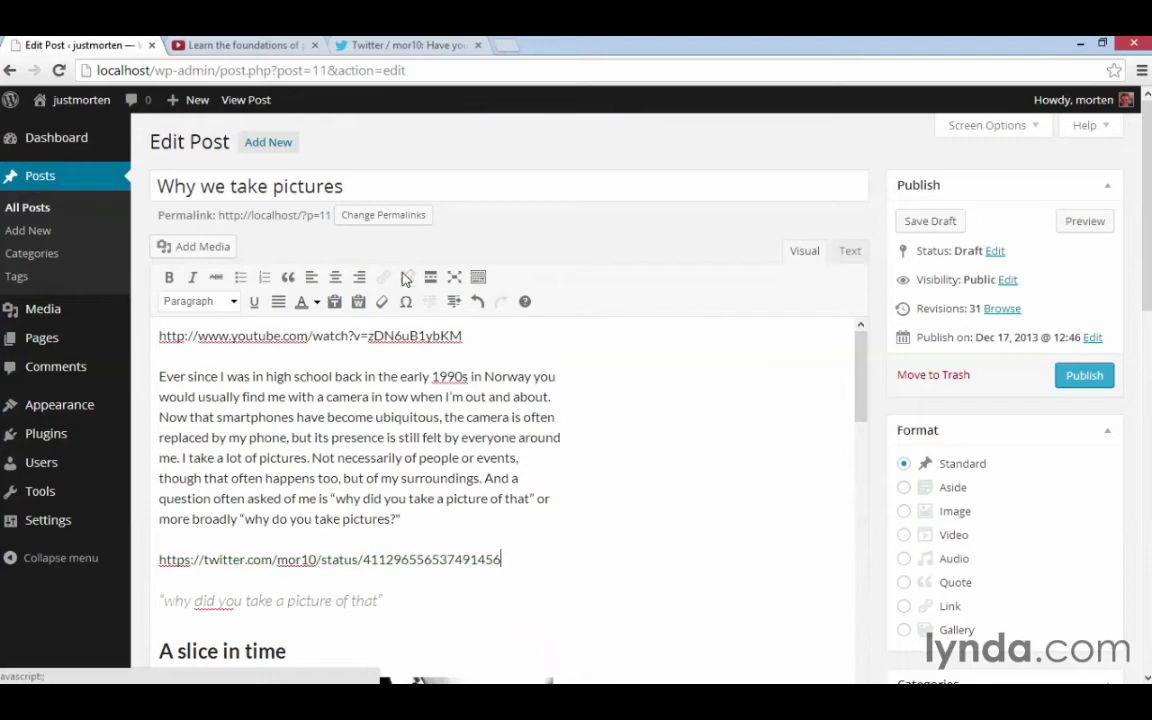
{"action": "left_click", "coordinate": [941, 222]}
Step: View the post on the site and check the embedded tweet below the first paragraph
{"action": "left_click", "coordinate": [245, 99]}
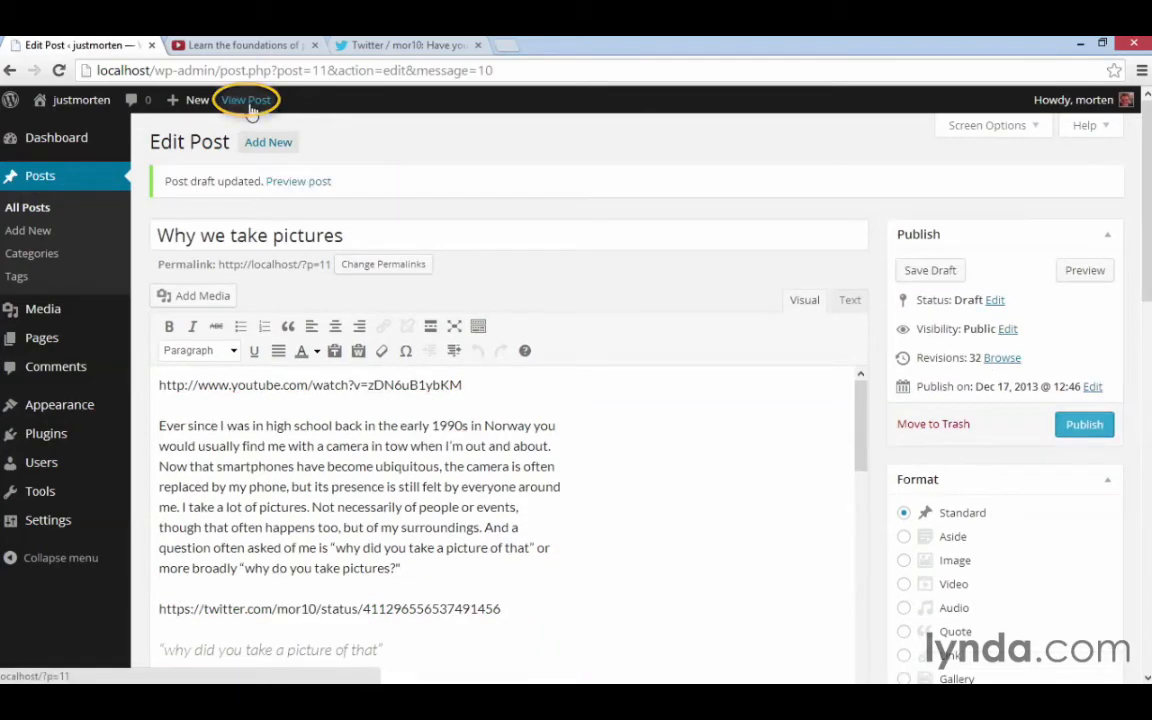
{"action": "scroll", "coordinate": [841, 424], "scroll_direction": "down", "scroll_amount": 10}
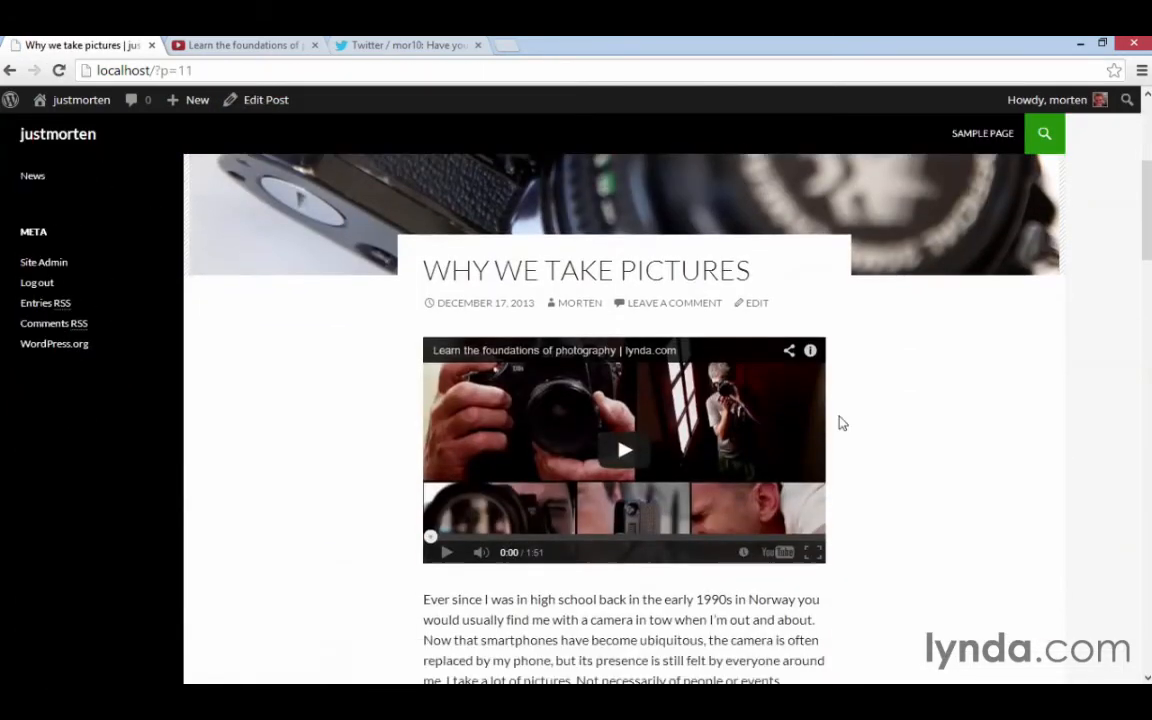
{"action": "scroll", "coordinate": [874, 432], "scroll_direction": "down", "scroll_amount": 5}
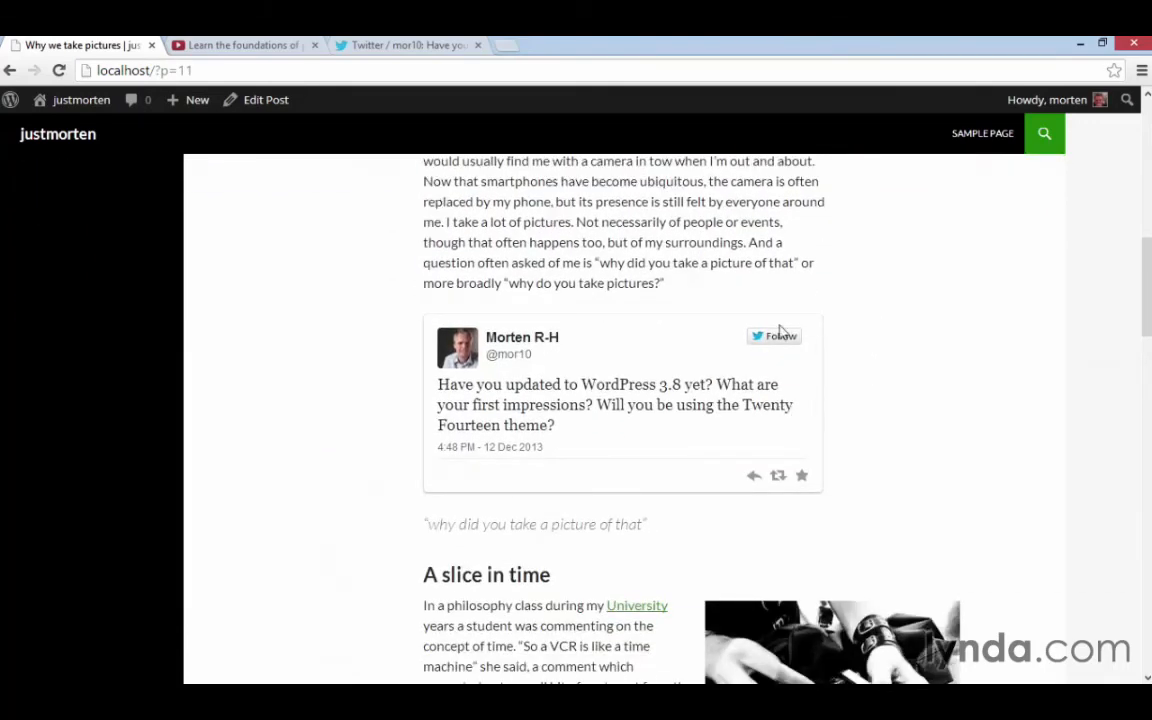
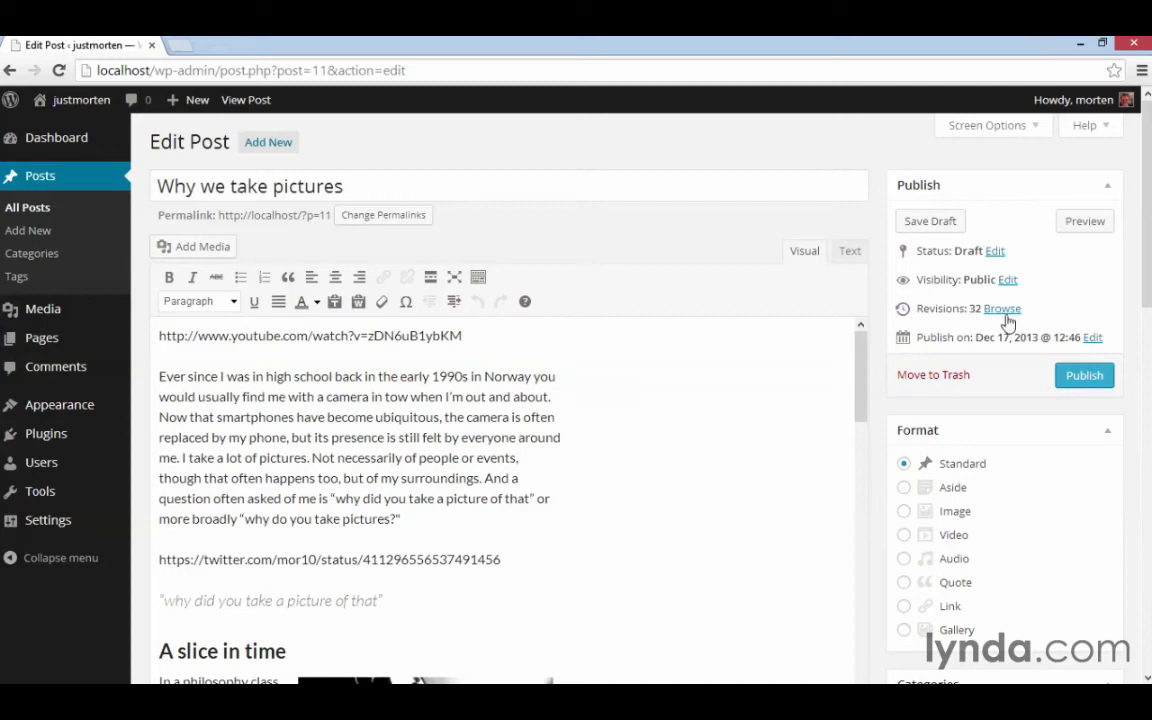
Step: Check the screen options for the Revisions section and look through the post's list of saved revisions
{"action": "left_click", "coordinate": [1010, 312]}
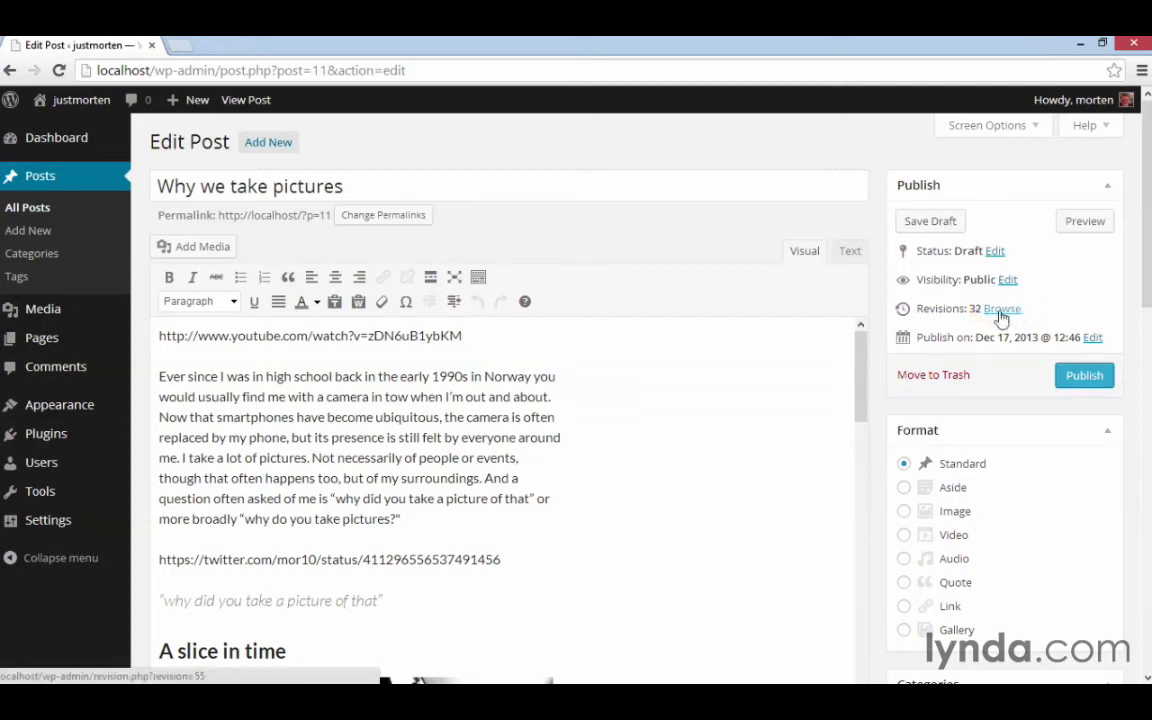
{"action": "left_click", "coordinate": [995, 126]}
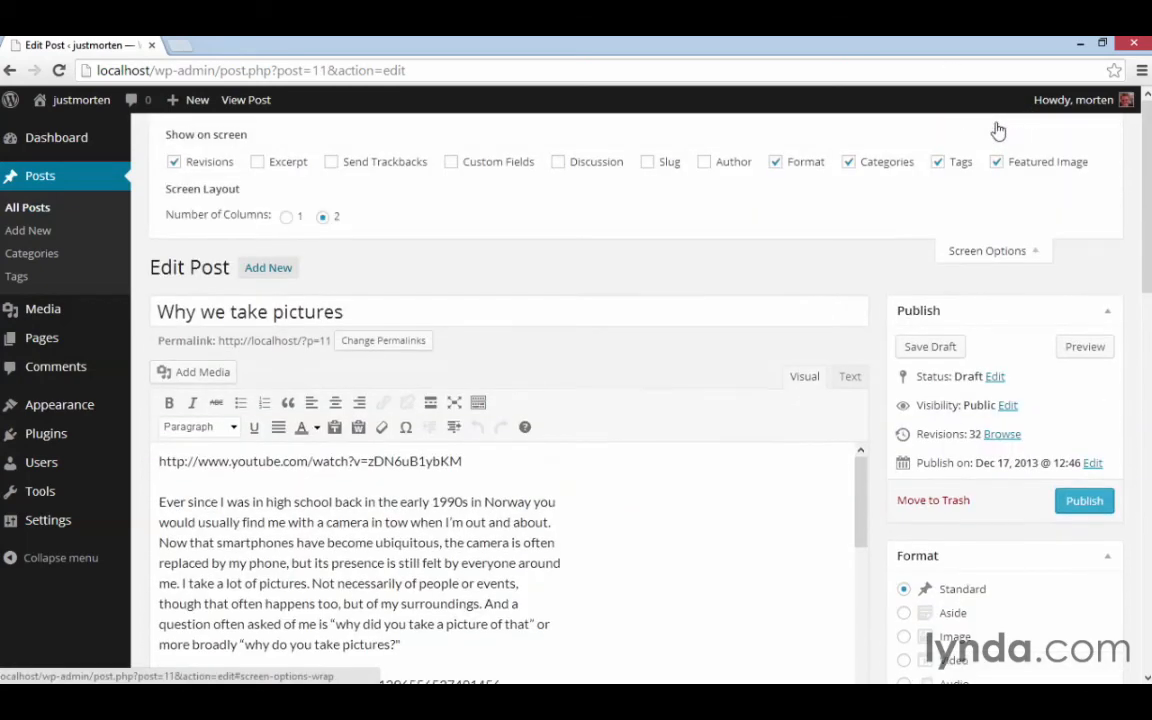
{"action": "left_click", "coordinate": [174, 163]}
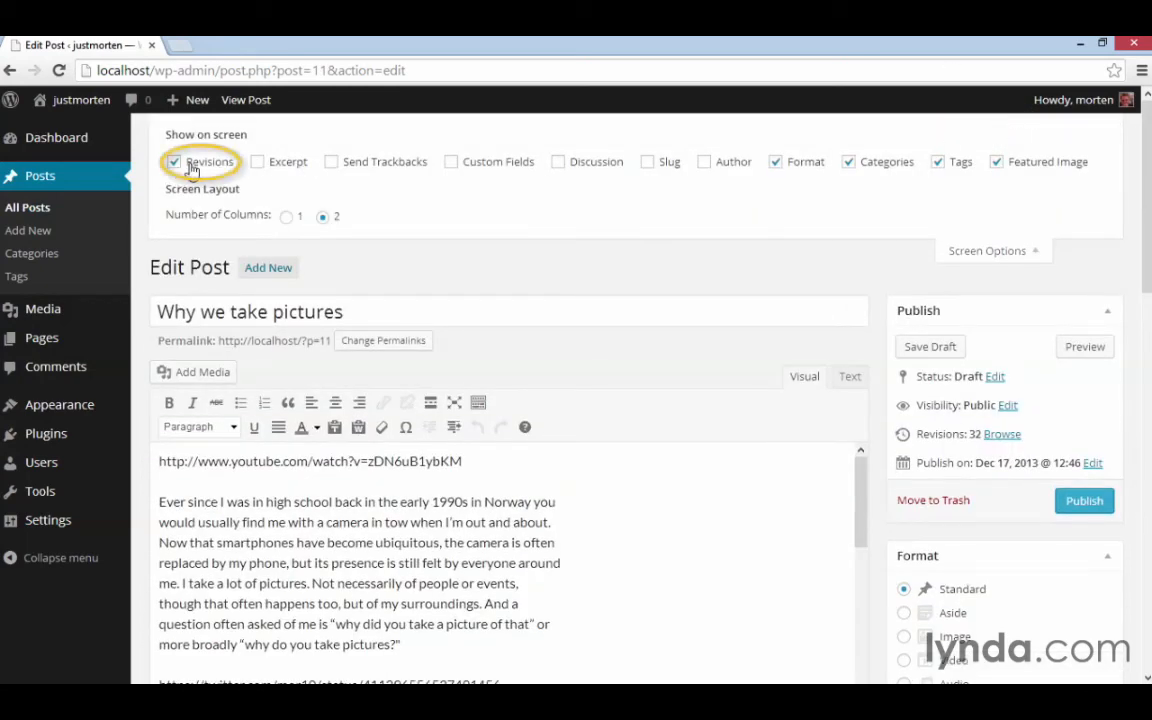
{"action": "left_click", "coordinate": [960, 251]}
{"action": "scroll", "coordinate": [869, 314], "scroll_direction": "down", "scroll_amount": 10}
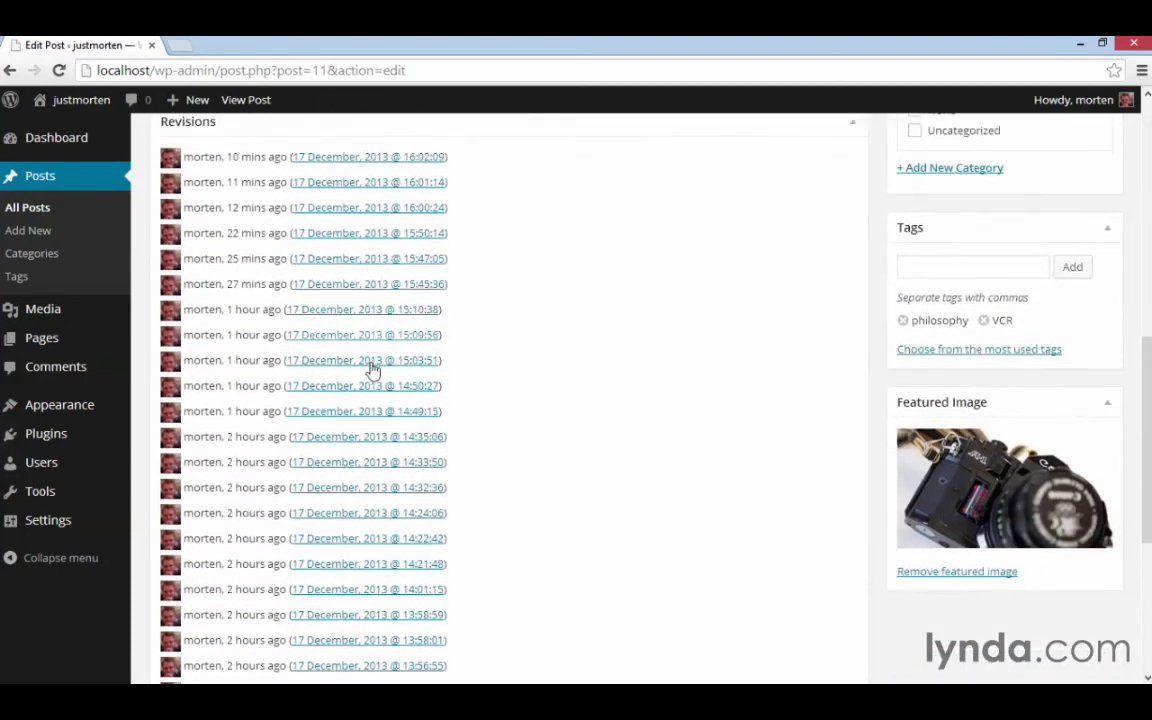
{"action": "scroll", "coordinate": [360, 445], "scroll_direction": "down", "scroll_amount": 2}
{"action": "scroll", "coordinate": [385, 493], "scroll_direction": "down", "scroll_amount": 3}
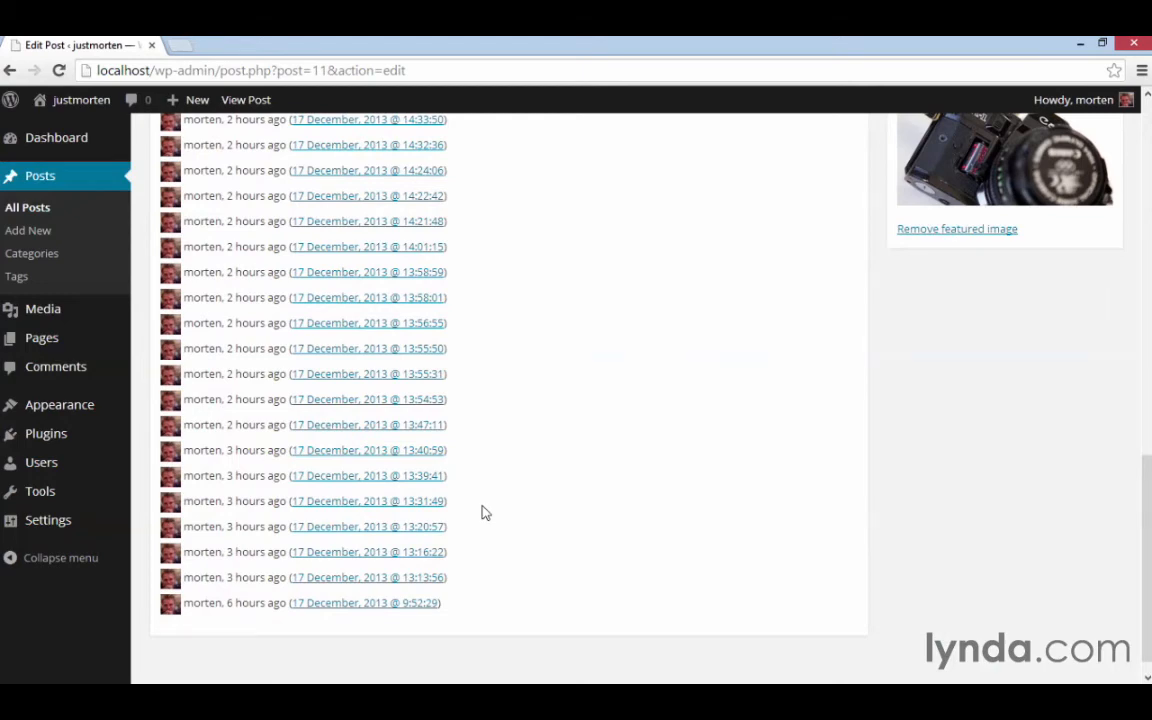
{"action": "scroll", "coordinate": [671, 555], "scroll_direction": "up", "scroll_amount": 15}
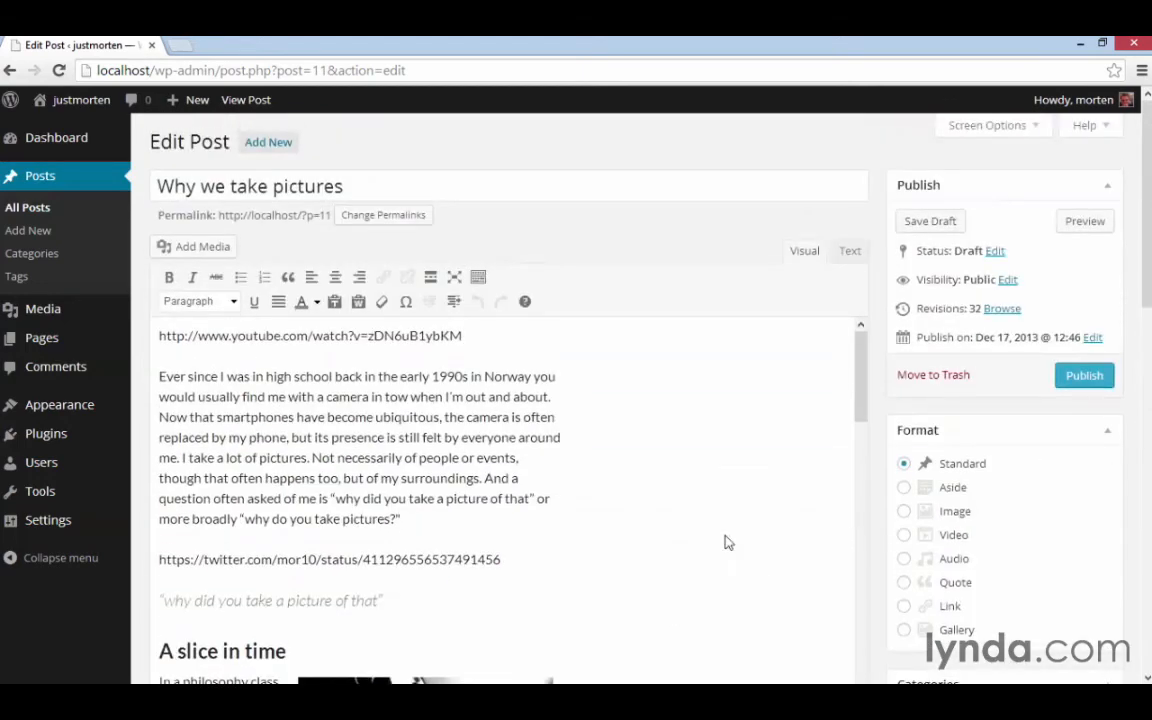
Step: Open the post's revision comparison, go back to the 17 Dec @ 15:50 revision and examine its content changes
{"action": "left_click", "coordinate": [1002, 309]}
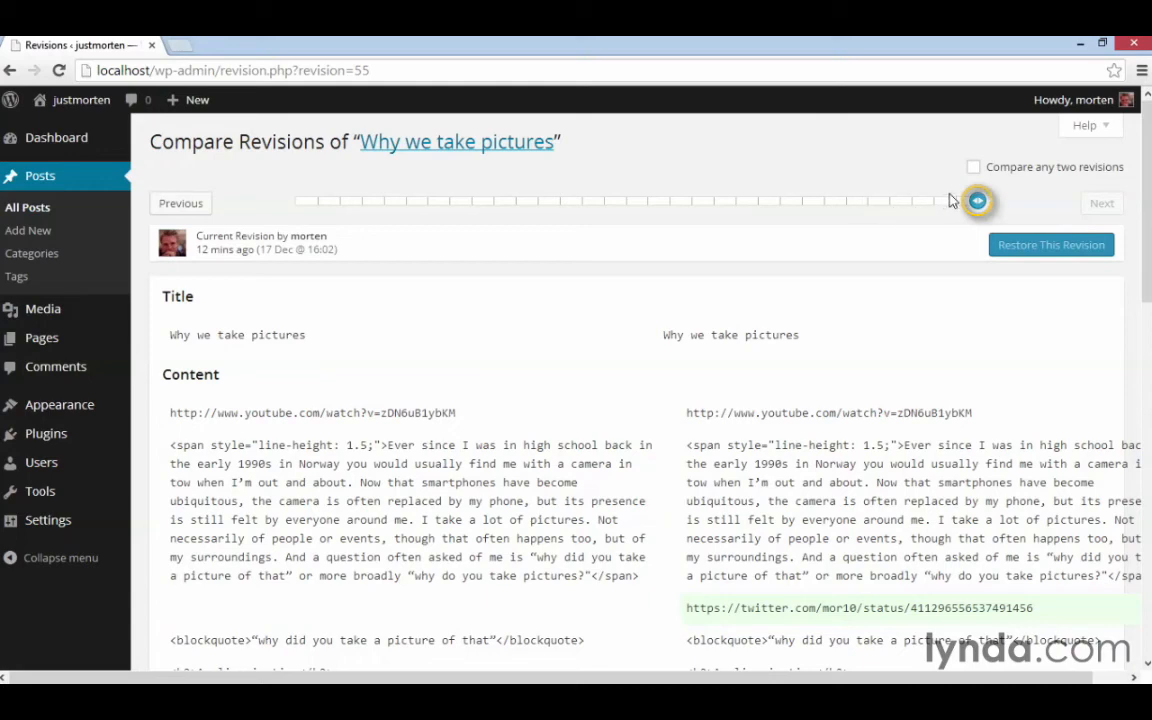
{"action": "mouse_move", "coordinate": [982, 204]}
{"action": "left_click_drag", "start_coordinate": [982, 204], "coordinate": [922, 207]}
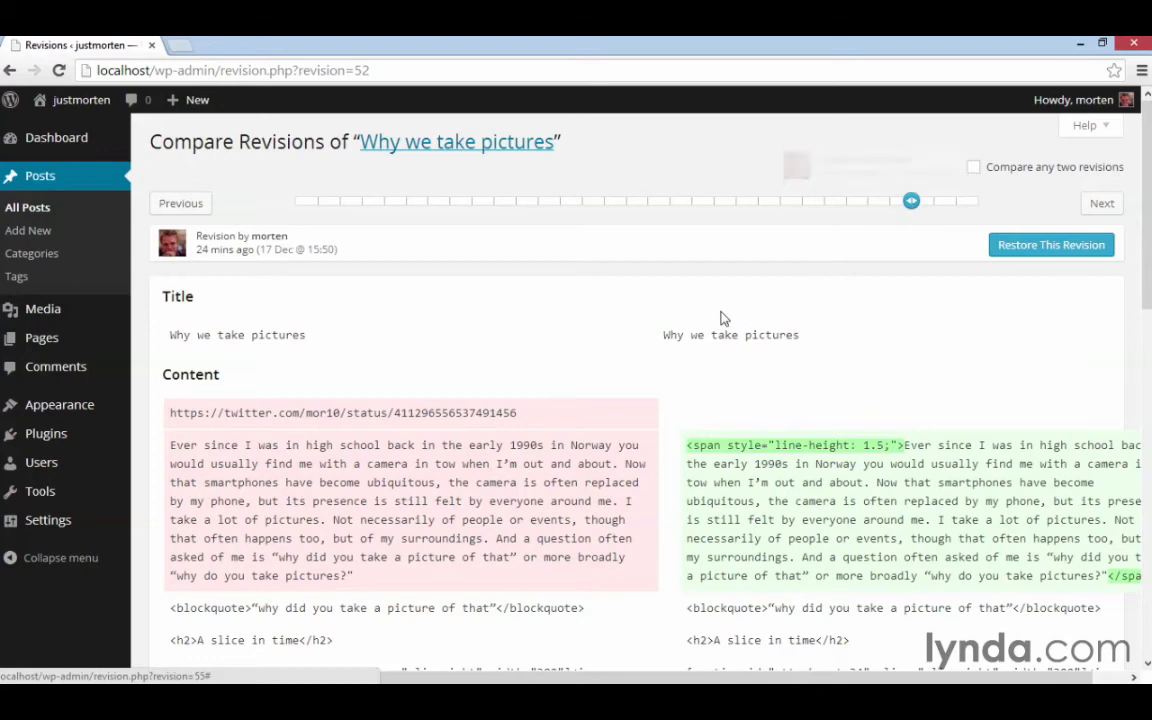
{"action": "scroll", "coordinate": [722, 319], "scroll_direction": "down", "scroll_amount": 1}
{"action": "scroll", "coordinate": [724, 318], "scroll_direction": "down", "scroll_amount": 1}
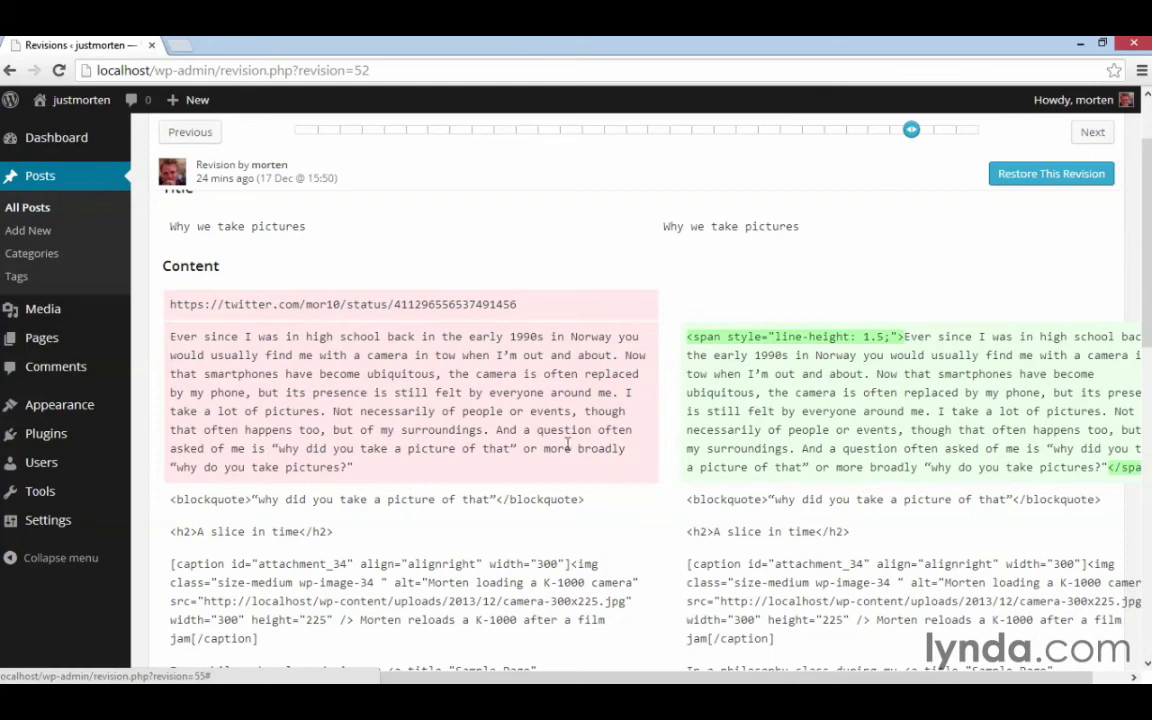
{"action": "scroll", "coordinate": [600, 450], "scroll_direction": "up", "scroll_amount": 1}
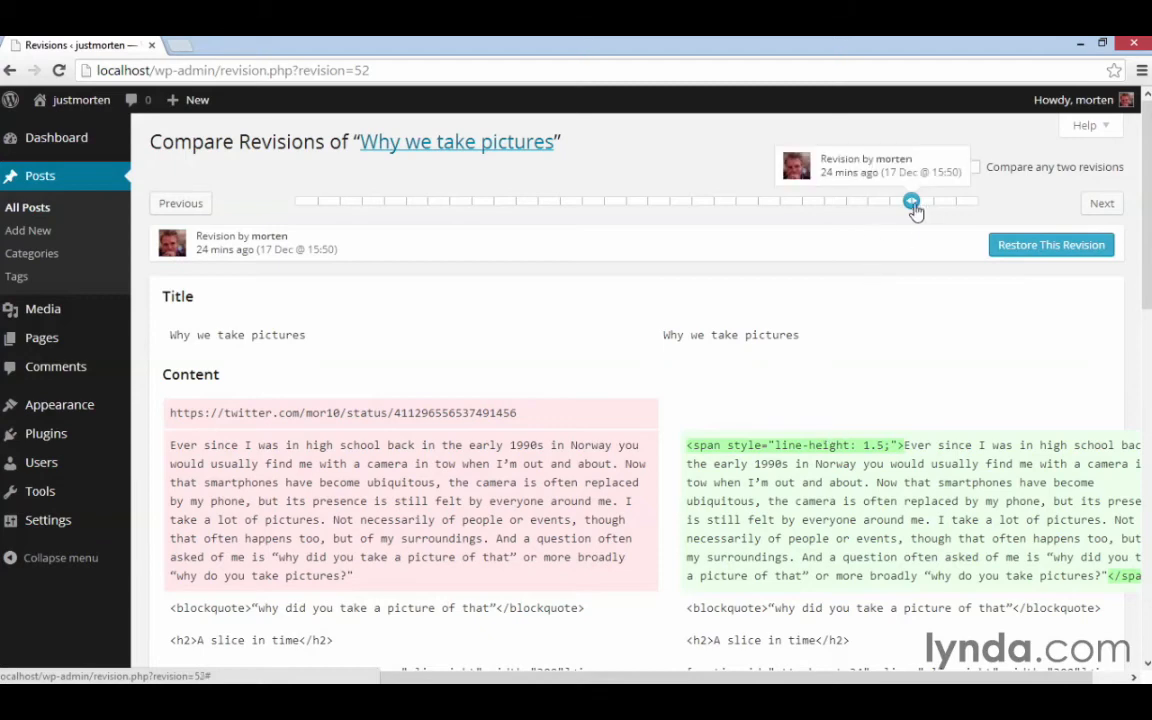
Step: Return to the current revision, enable comparing any two revisions, and examine it against the 17 Dec @ 9:52 revision
{"action": "left_click", "coordinate": [823, 201]}
{"action": "left_click_drag", "start_coordinate": [822, 203], "coordinate": [980, 210]}
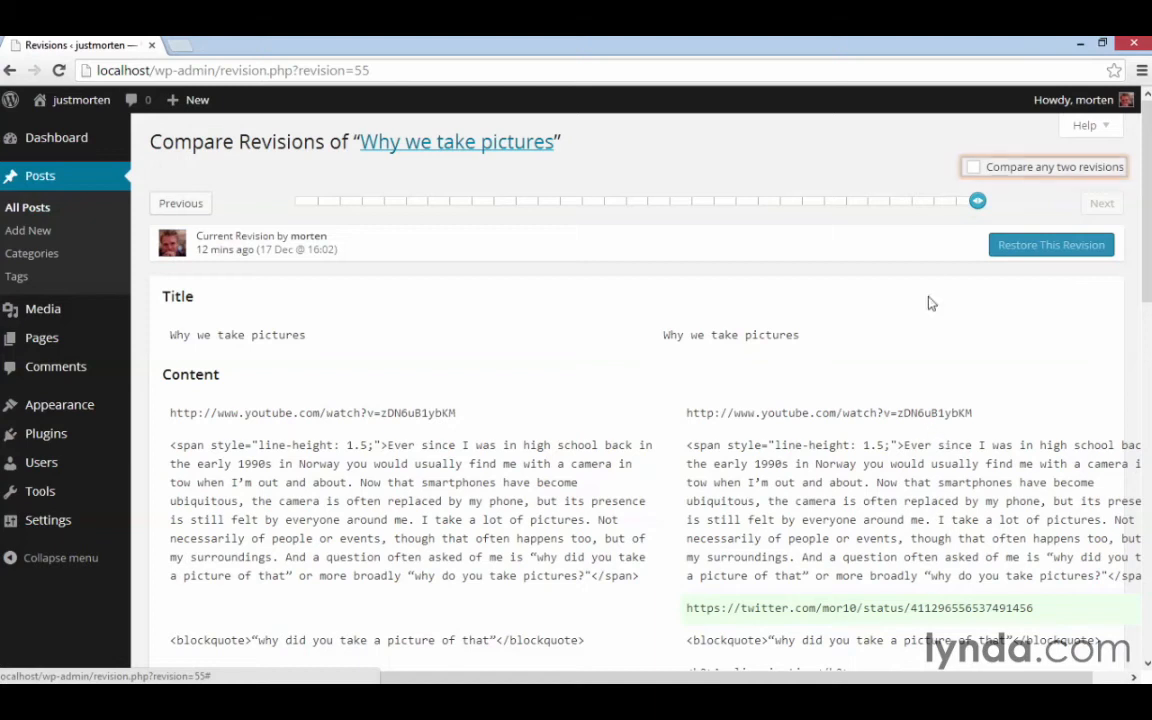
{"action": "left_click", "coordinate": [1010, 170]}
{"action": "left_click_drag", "start_coordinate": [962, 207], "coordinate": [295, 201]}
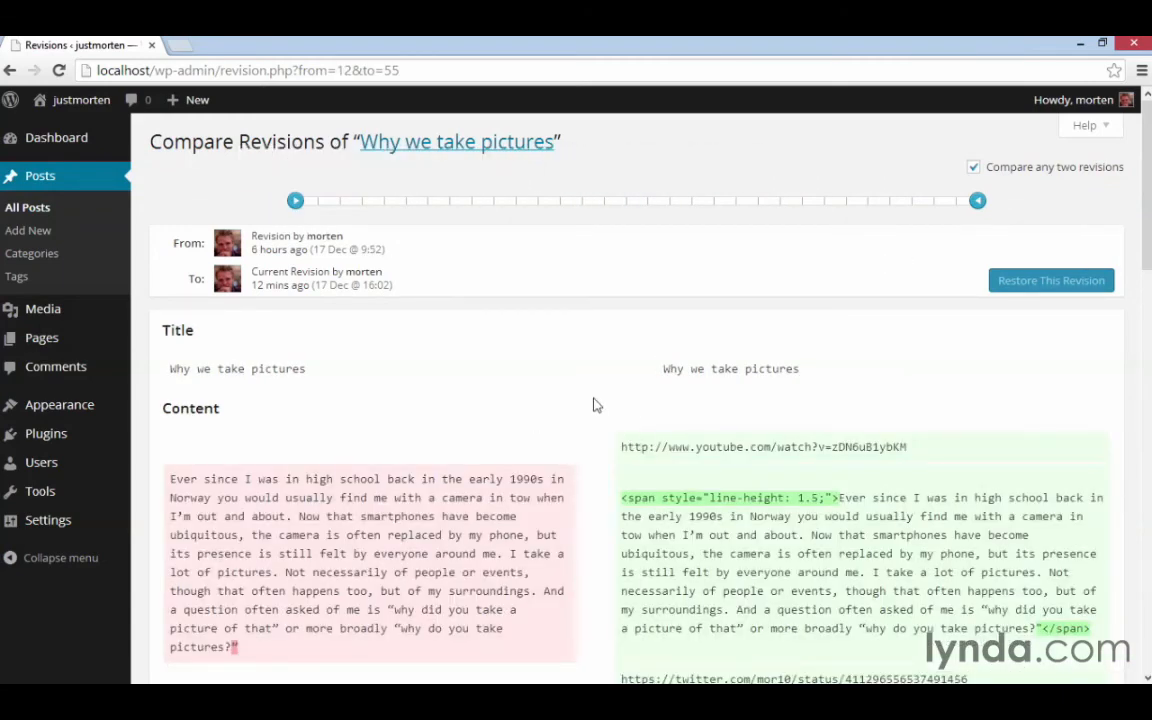
{"action": "scroll", "coordinate": [597, 404], "scroll_direction": "down", "scroll_amount": 10}
{"action": "scroll", "coordinate": [594, 404], "scroll_direction": "down", "scroll_amount": 7}
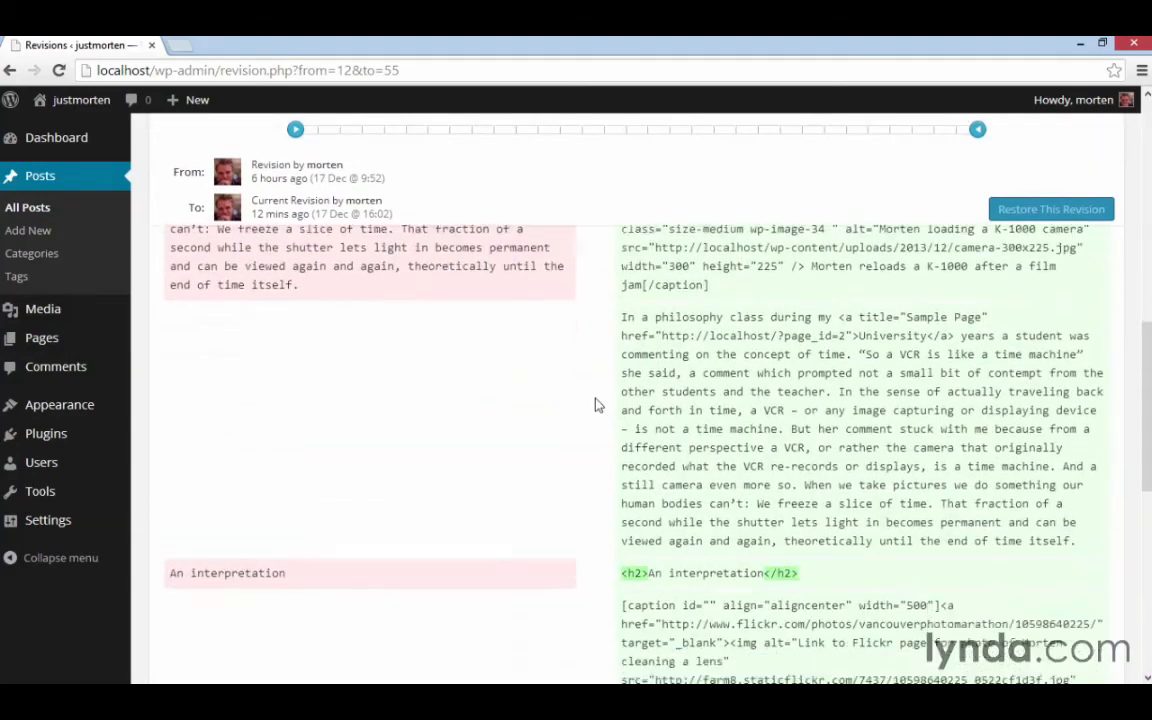
{"action": "scroll", "coordinate": [596, 404], "scroll_direction": "up", "scroll_amount": 6}
{"action": "scroll", "coordinate": [594, 404], "scroll_direction": "up", "scroll_amount": 10}
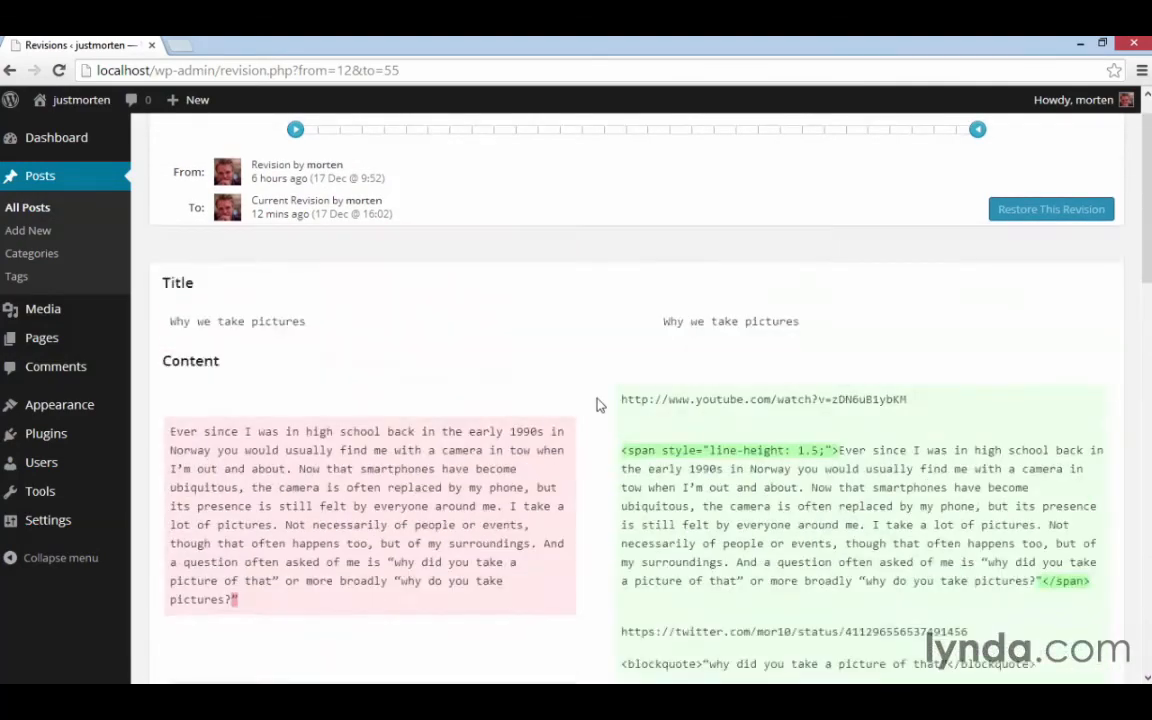
Step: Compare the 17 Dec @ 14:50 revision with the 17 Dec @ 15:50 revision and examine the content differences
{"action": "left_click_drag", "start_coordinate": [975, 202], "coordinate": [911, 203]}
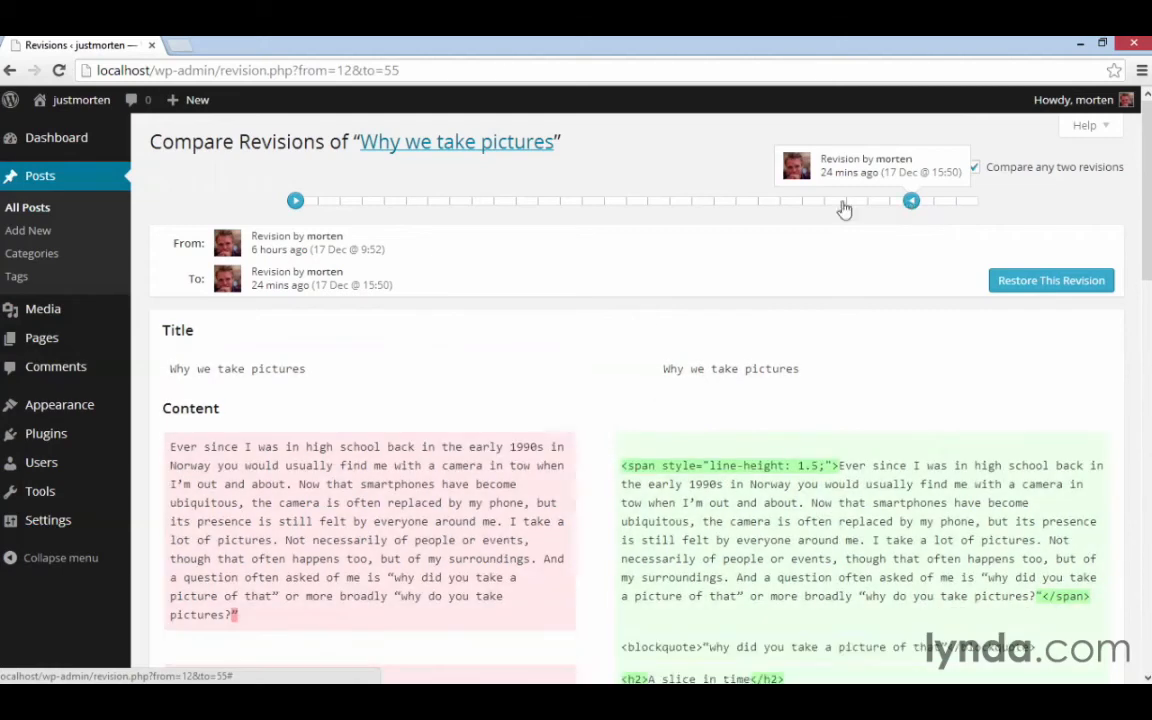
{"action": "left_click_drag", "start_coordinate": [297, 202], "coordinate": [682, 200]}
{"action": "left_click", "coordinate": [778, 201]}
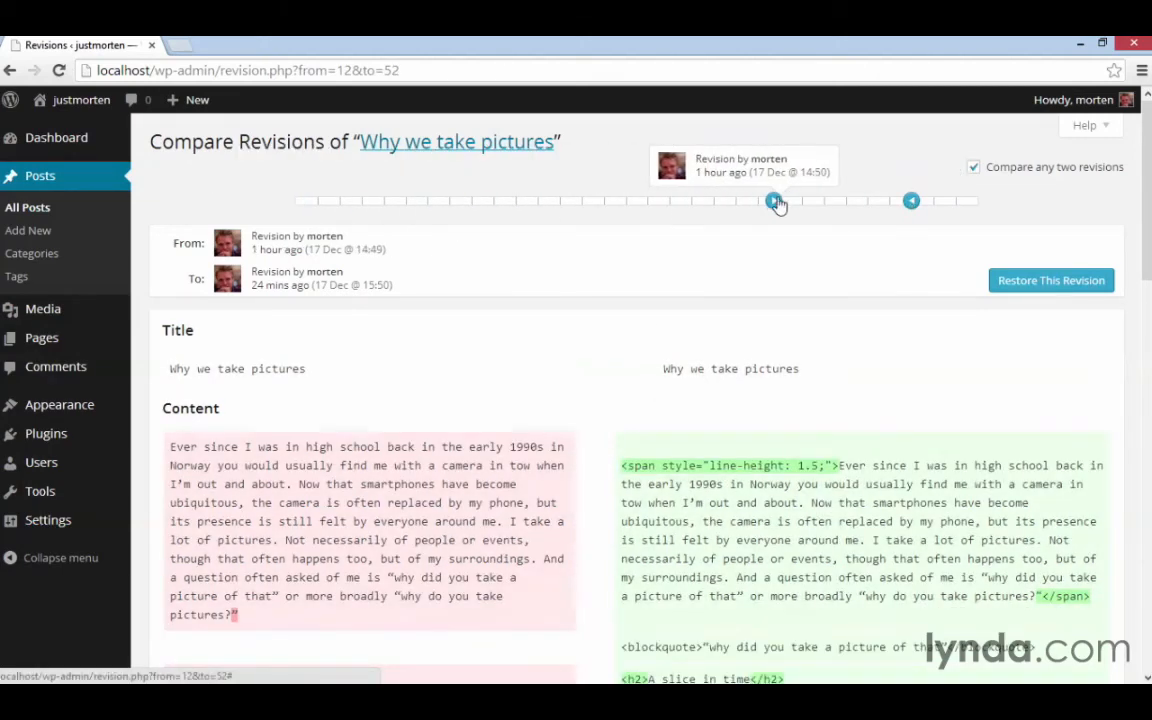
{"action": "scroll", "coordinate": [610, 413], "scroll_direction": "down", "scroll_amount": 1}
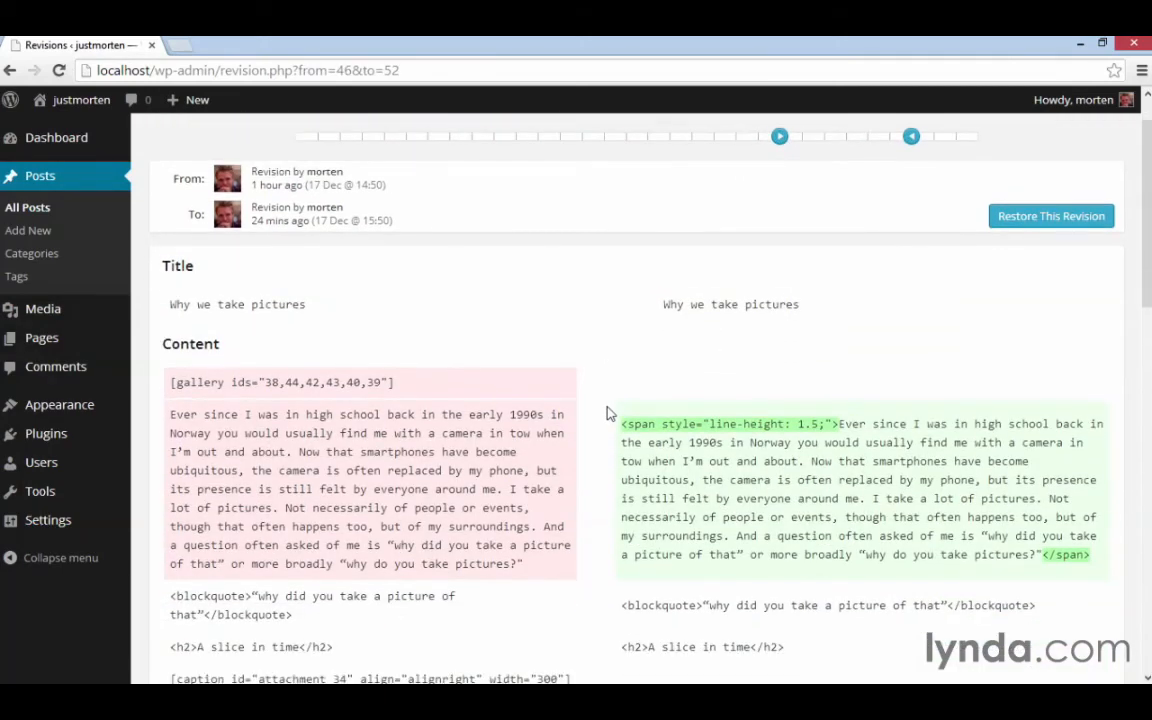
{"action": "scroll", "coordinate": [606, 408], "scroll_direction": "down", "scroll_amount": 2}
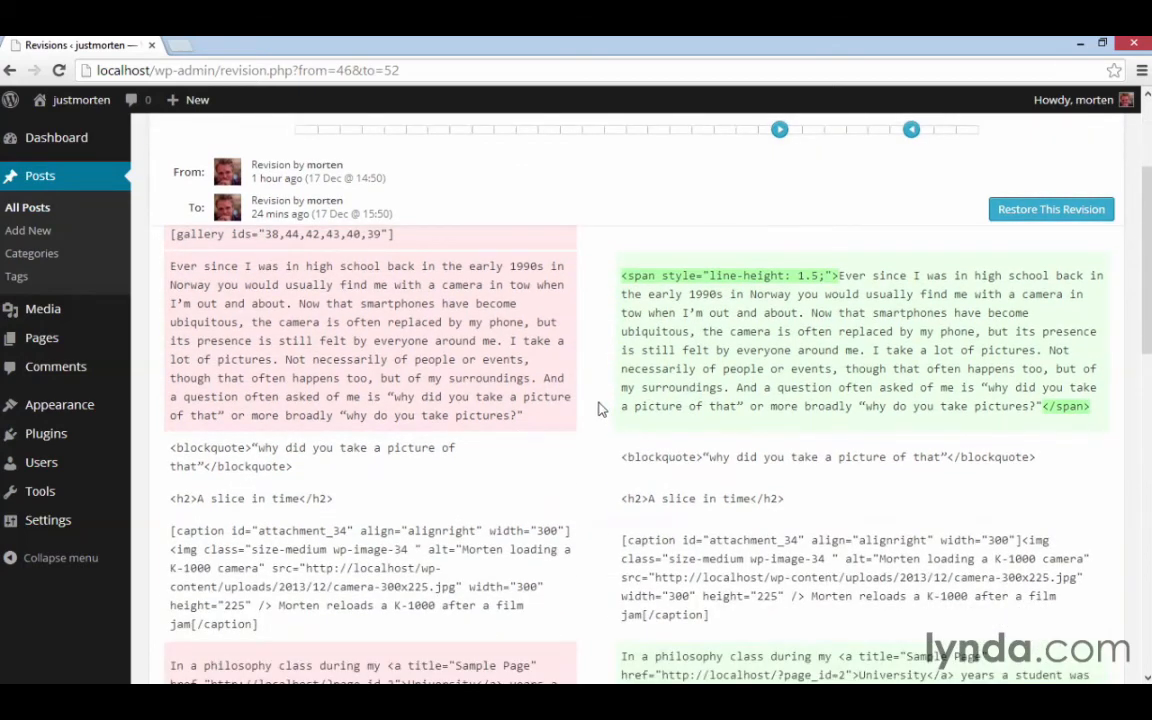
{"action": "scroll", "coordinate": [600, 410], "scroll_direction": "down", "scroll_amount": 3}
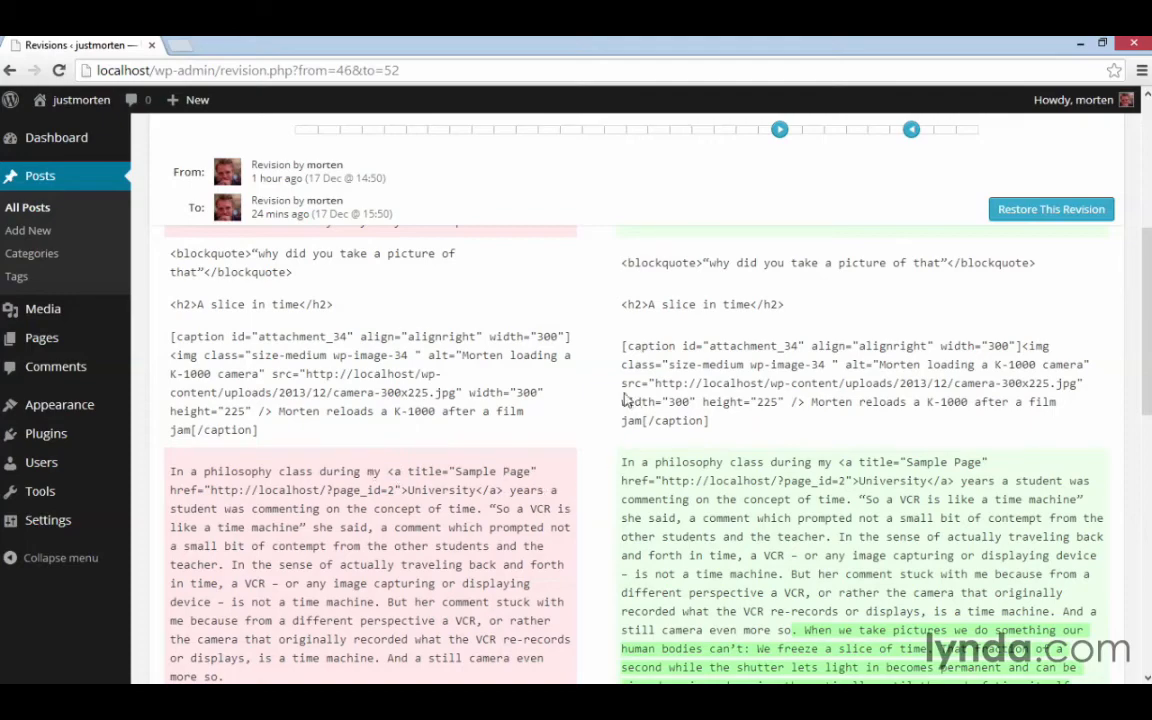
Step: Finish reviewing the two-revision comparison, turn off comparing any two revisions, and examine the content changes of the 17 Dec @ 16:00 revision
{"action": "scroll", "coordinate": [620, 420], "scroll_direction": "down", "scroll_amount": 4}
{"action": "scroll", "coordinate": [612, 442], "scroll_direction": "up", "scroll_amount": 8}
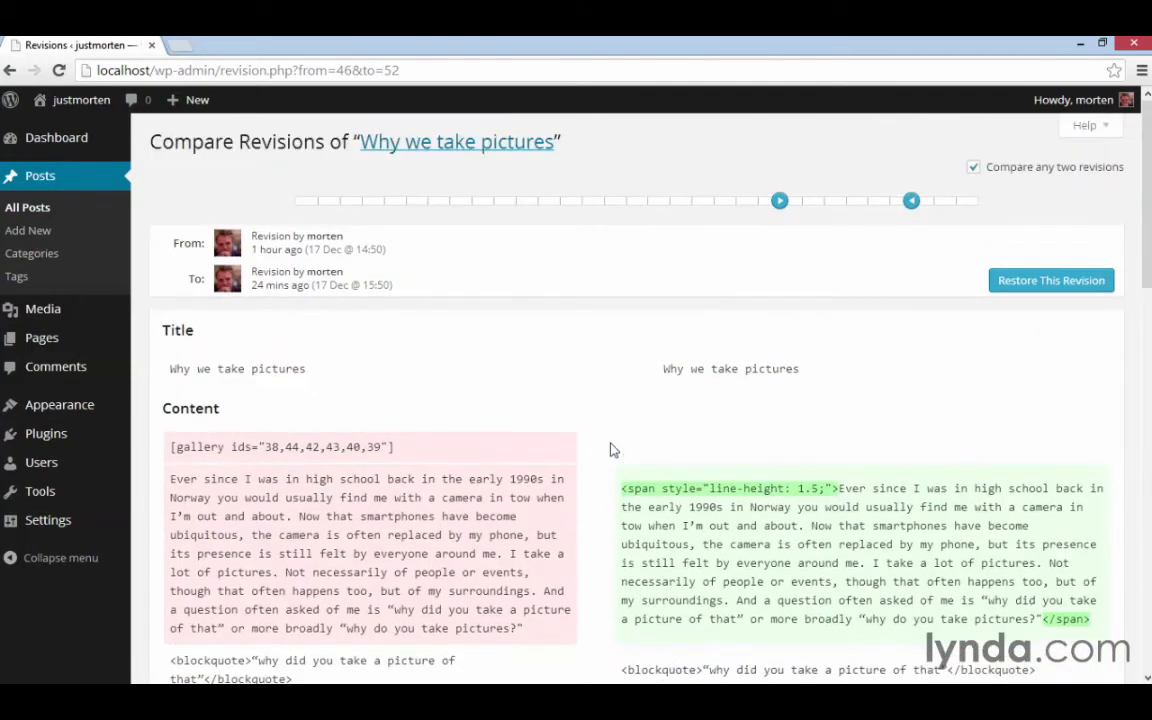
{"action": "left_click", "coordinate": [977, 170]}
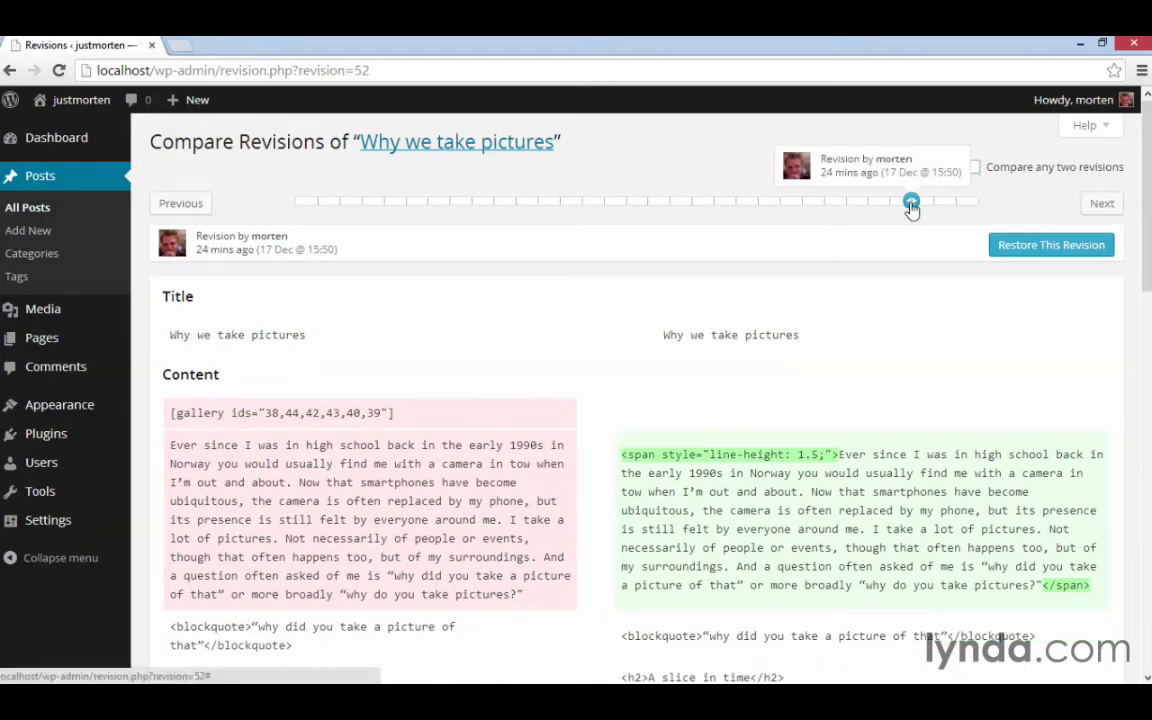
{"action": "left_click_drag", "start_coordinate": [912, 208], "coordinate": [938, 216]}
{"action": "scroll", "coordinate": [925, 330], "scroll_direction": "down", "scroll_amount": 3}
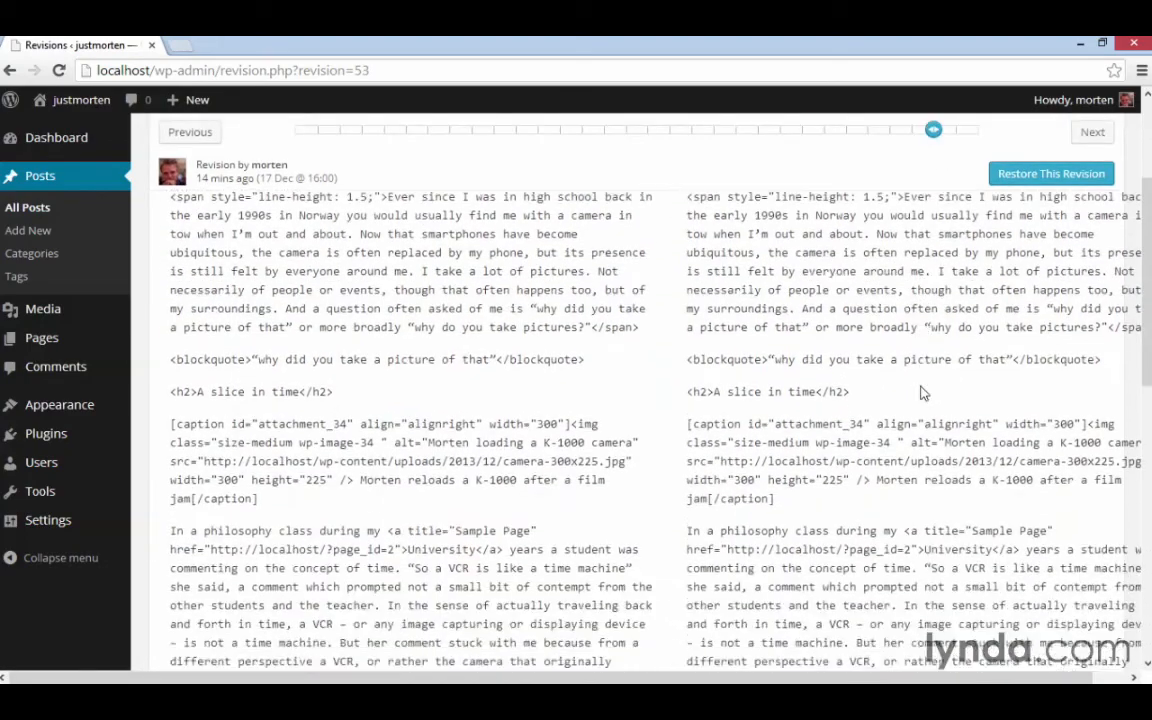
{"action": "scroll", "coordinate": [922, 392], "scroll_direction": "down", "scroll_amount": 10}
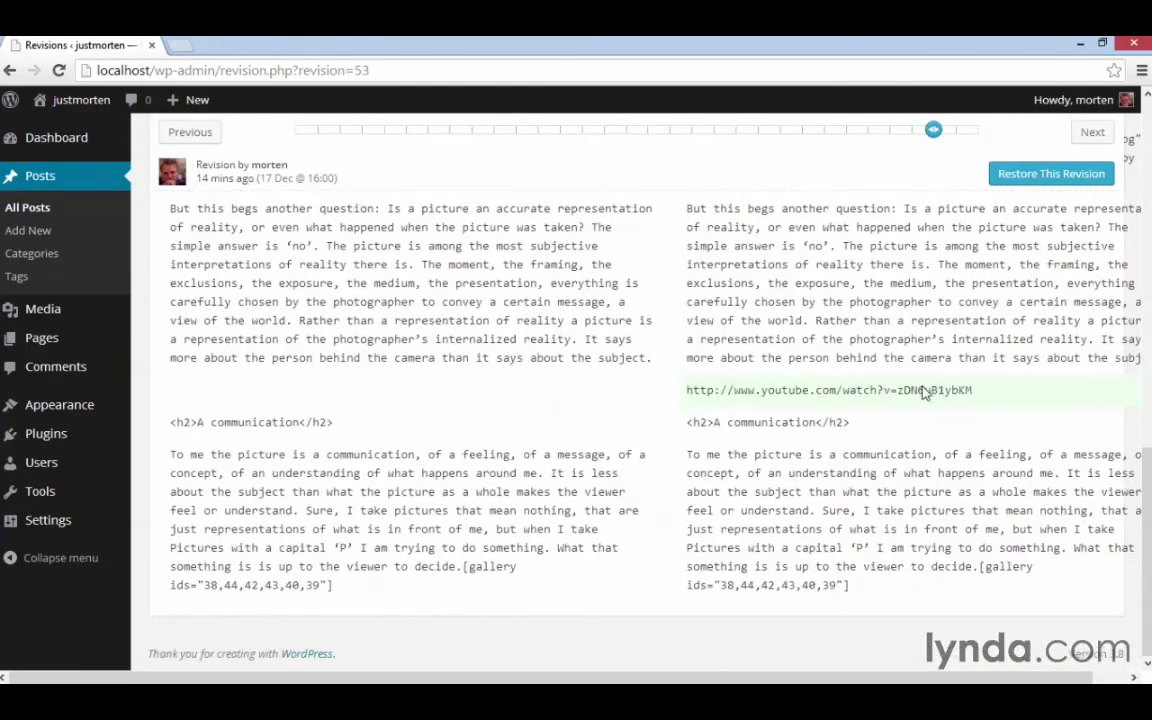
{"action": "scroll", "coordinate": [925, 393], "scroll_direction": "up", "scroll_amount": 10}
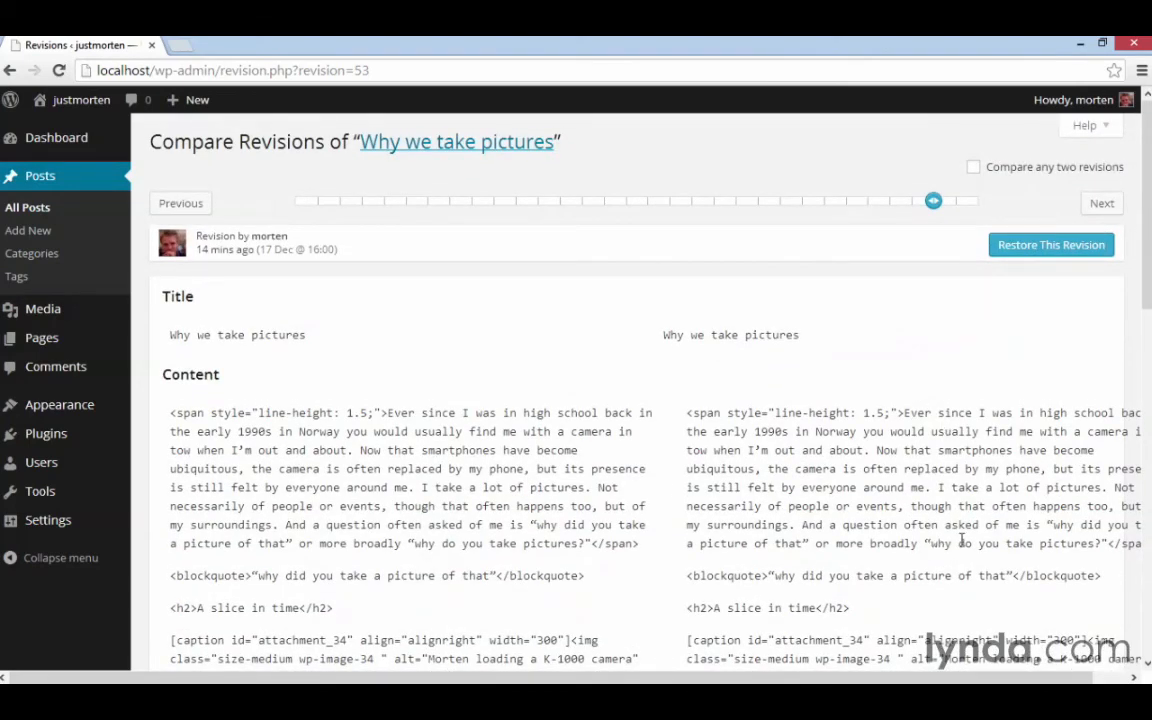
Step: Restore the post to the 17 Dec @ 16:00 revision, and restore the browser's backup of the post over it
{"action": "left_click", "coordinate": [1030, 252]}
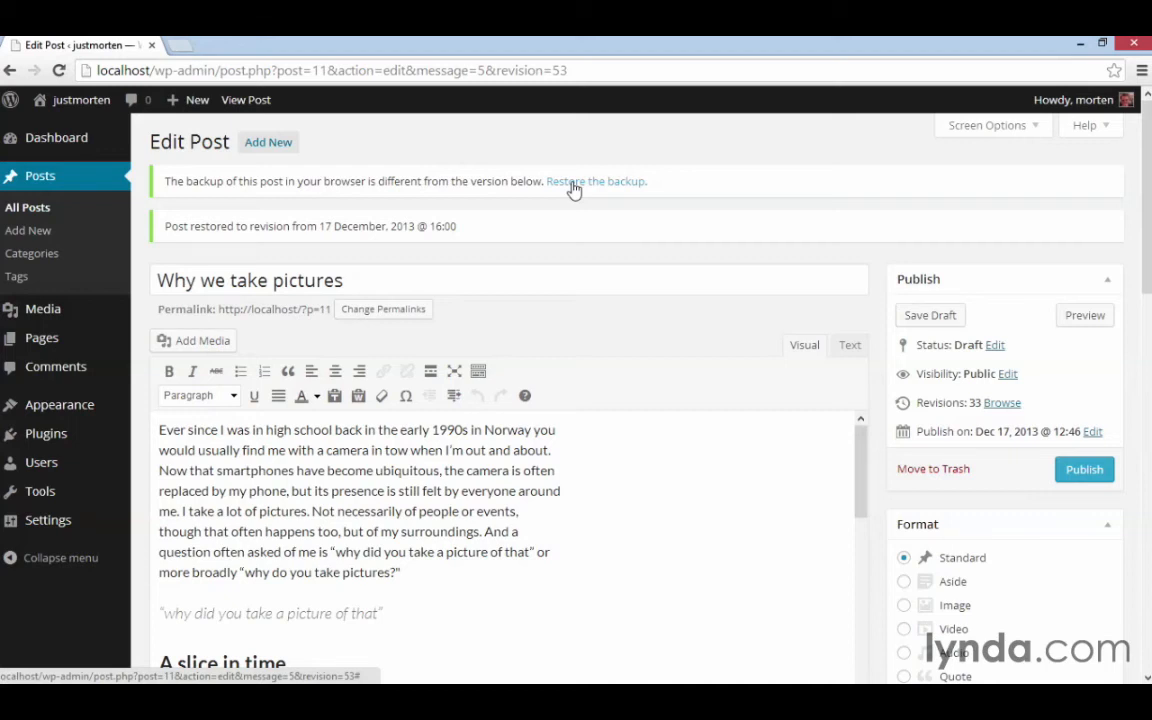
{"action": "left_click", "coordinate": [574, 182]}
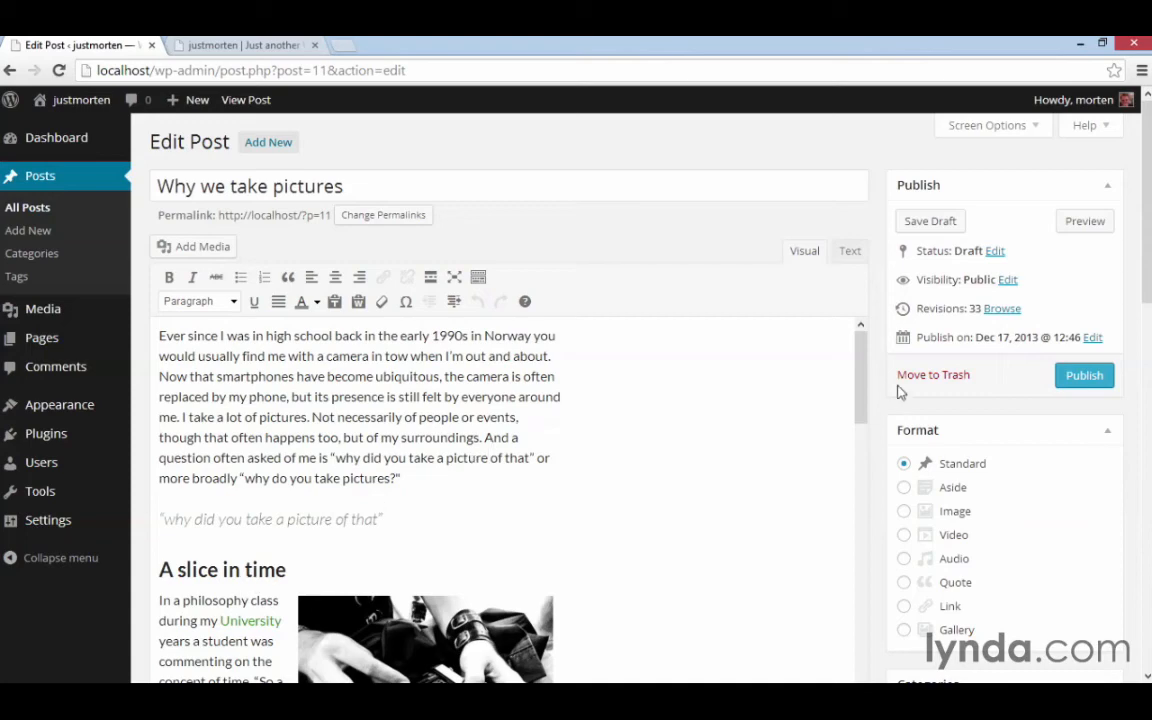
Step: Look over the post's content in the editor and check the site's front page for published posts
{"action": "left_click_drag", "start_coordinate": [861, 376], "coordinate": [888, 471]}
{"action": "mouse_move", "coordinate": [1147, 293]}
{"action": "left_mouse_down"}
{"action": "mouse_move", "coordinate": [1147, 495]}
{"action": "mouse_move", "coordinate": [1147, 272]}
{"action": "left_mouse_up"}
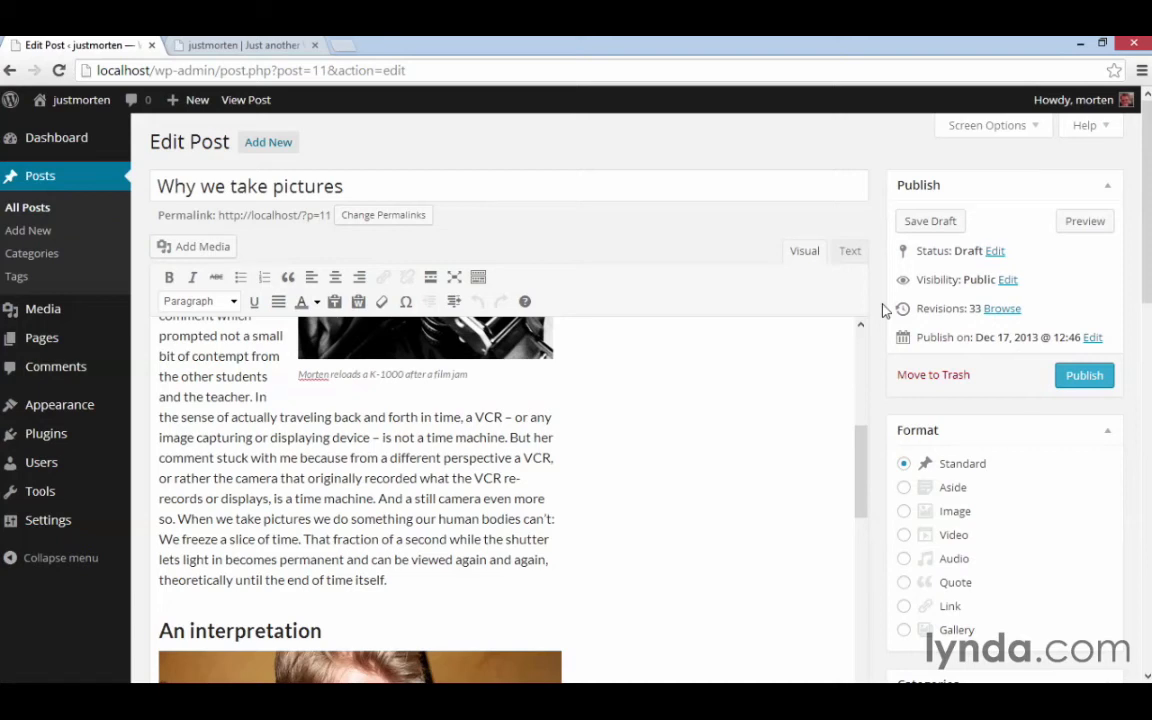
{"action": "left_click", "coordinate": [232, 44]}
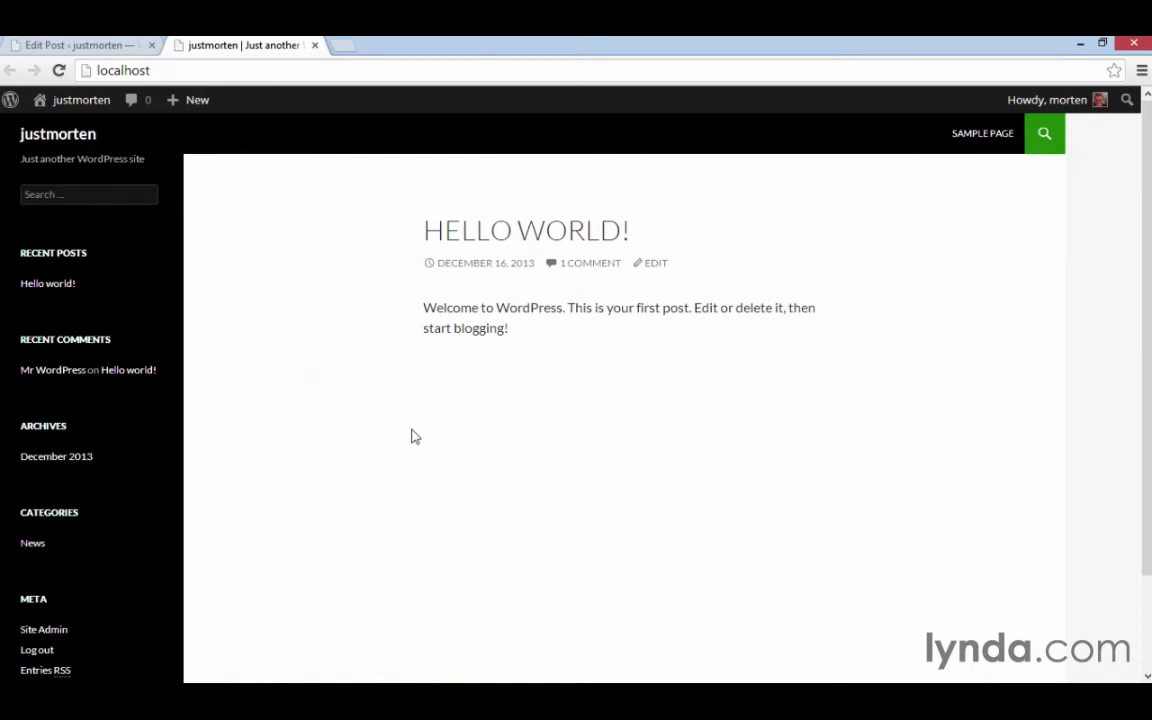
Step: Return to the post editor and check the available publishing statuses, cancelling without a change
{"action": "left_click", "coordinate": [31, 45]}
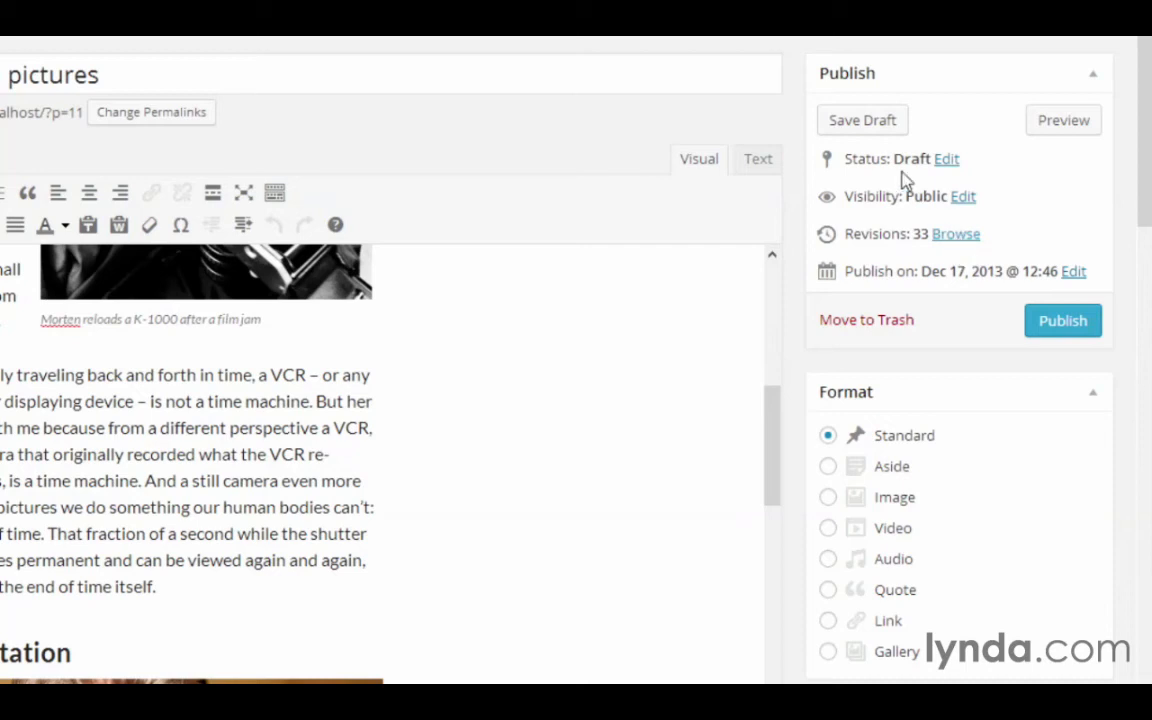
{"action": "left_click", "coordinate": [946, 162]}
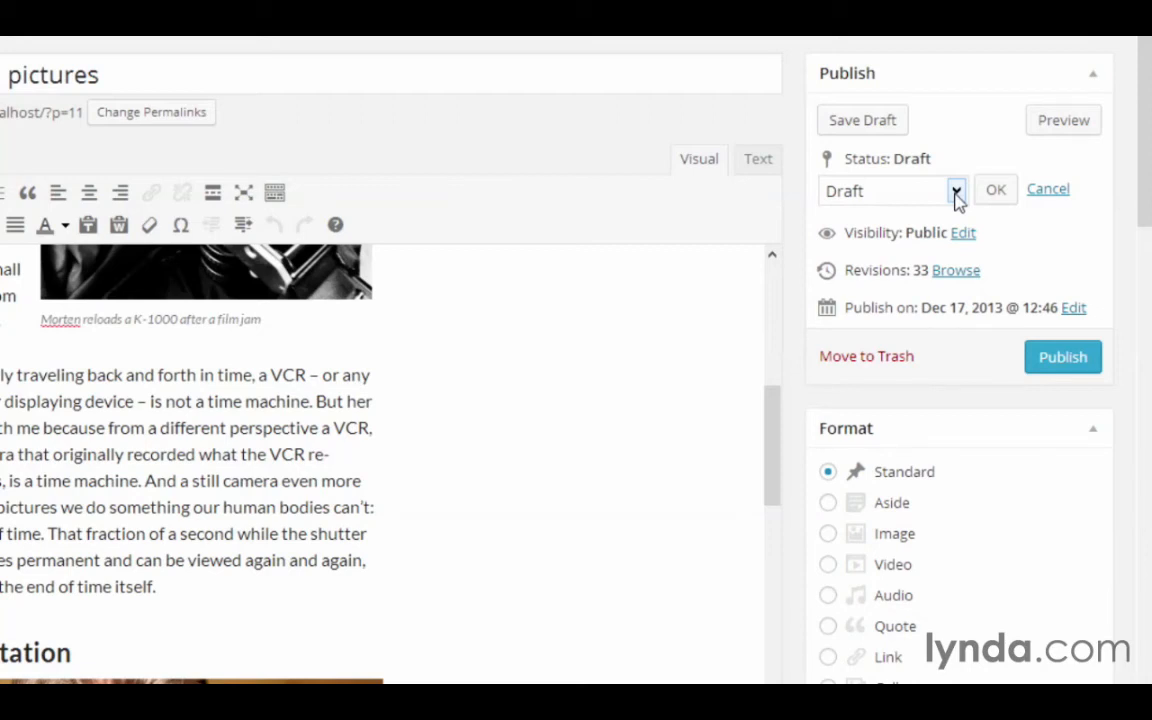
{"action": "left_click", "coordinate": [956, 195]}
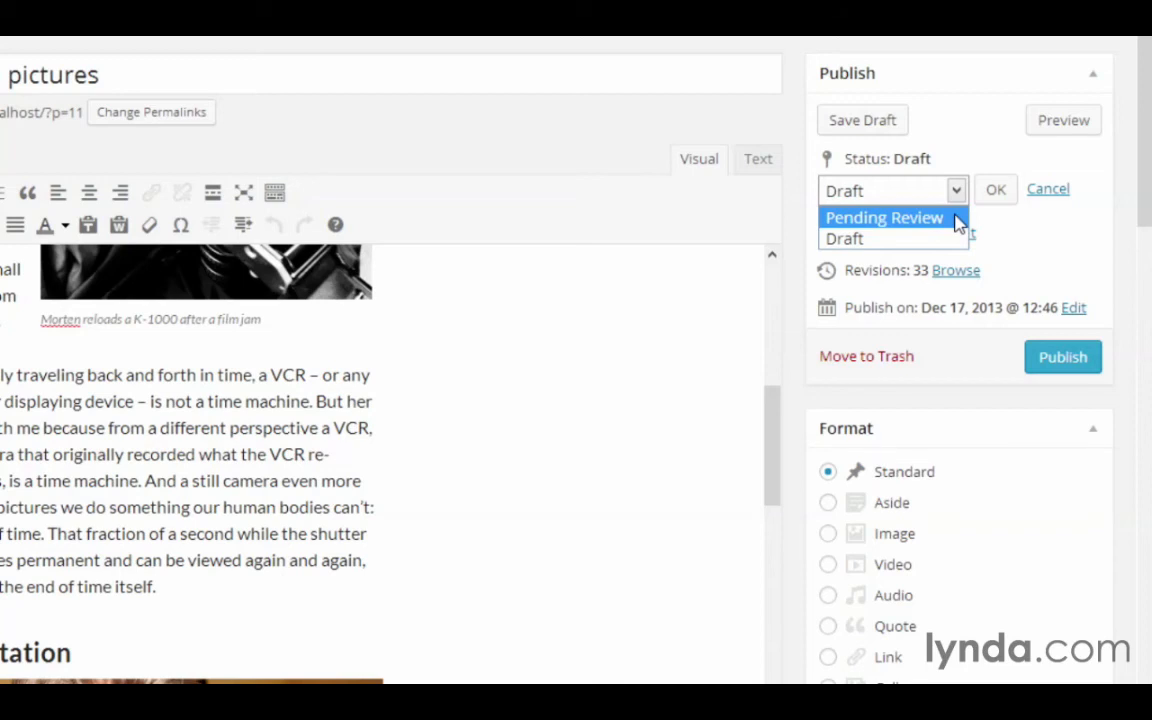
{"action": "left_click", "coordinate": [1050, 192]}
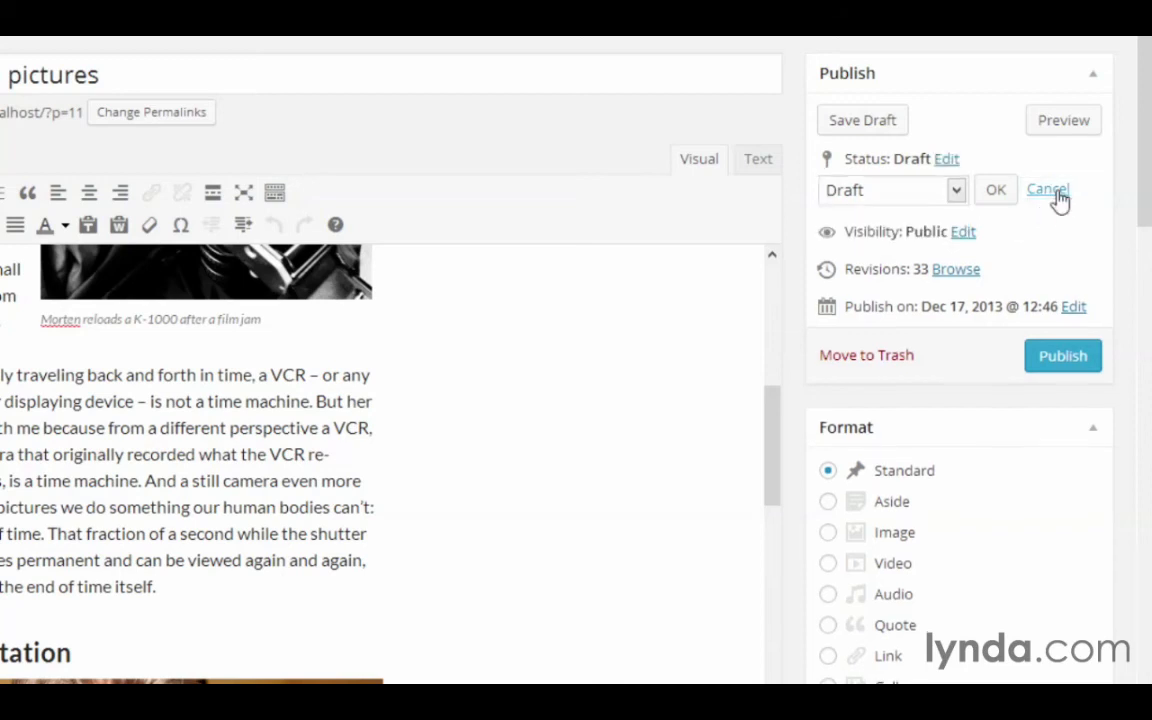
{"action": "left_click", "coordinate": [1050, 190]}
Step: Try the Password protected, Private and Public visibility options and the option to stick the post to the front page, and cancel
{"action": "left_click", "coordinate": [965, 199]}
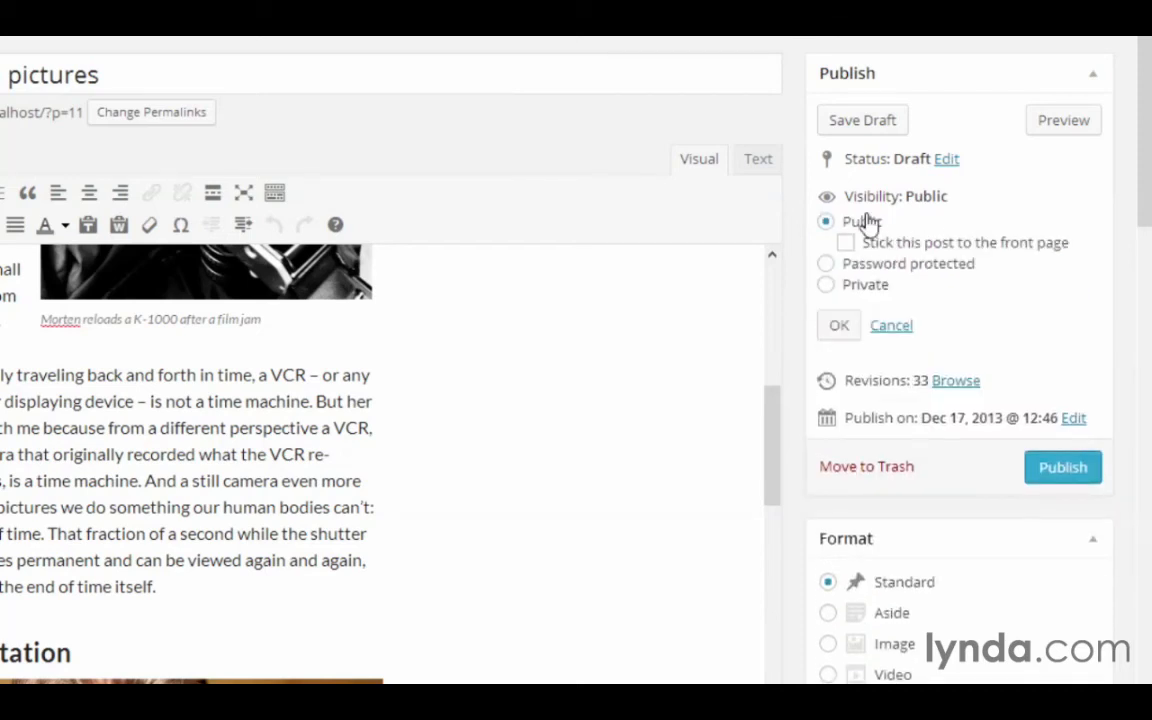
{"action": "left_click", "coordinate": [900, 264]}
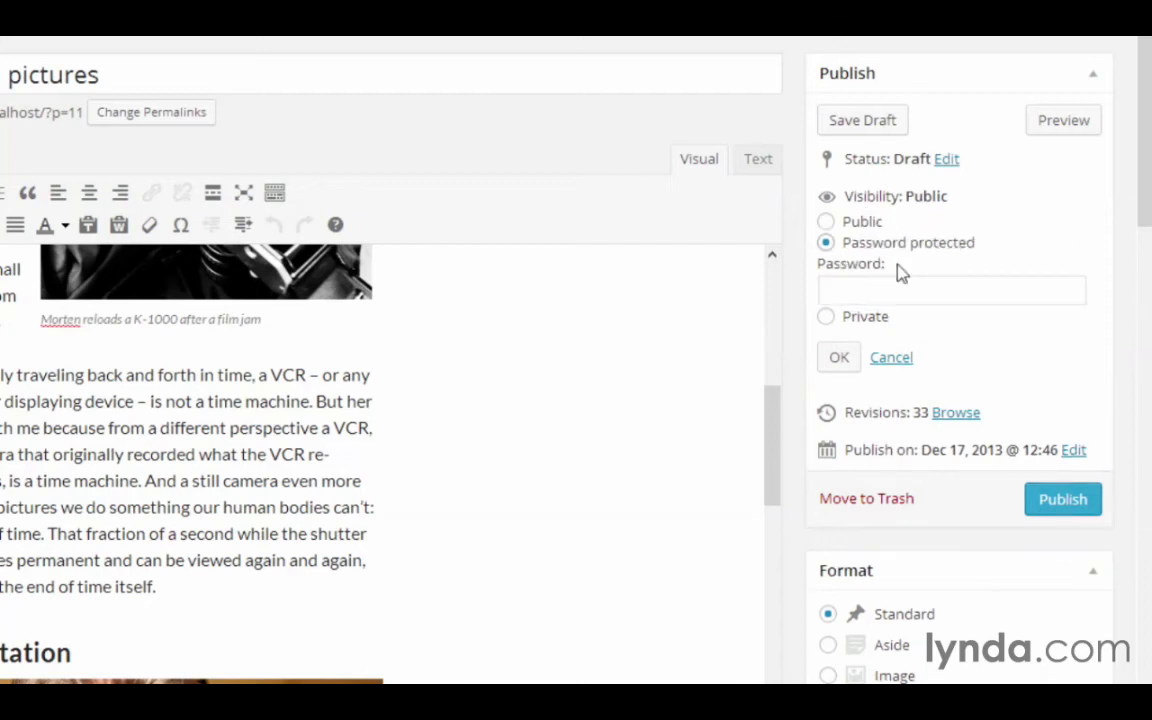
{"action": "left_click", "coordinate": [900, 292]}
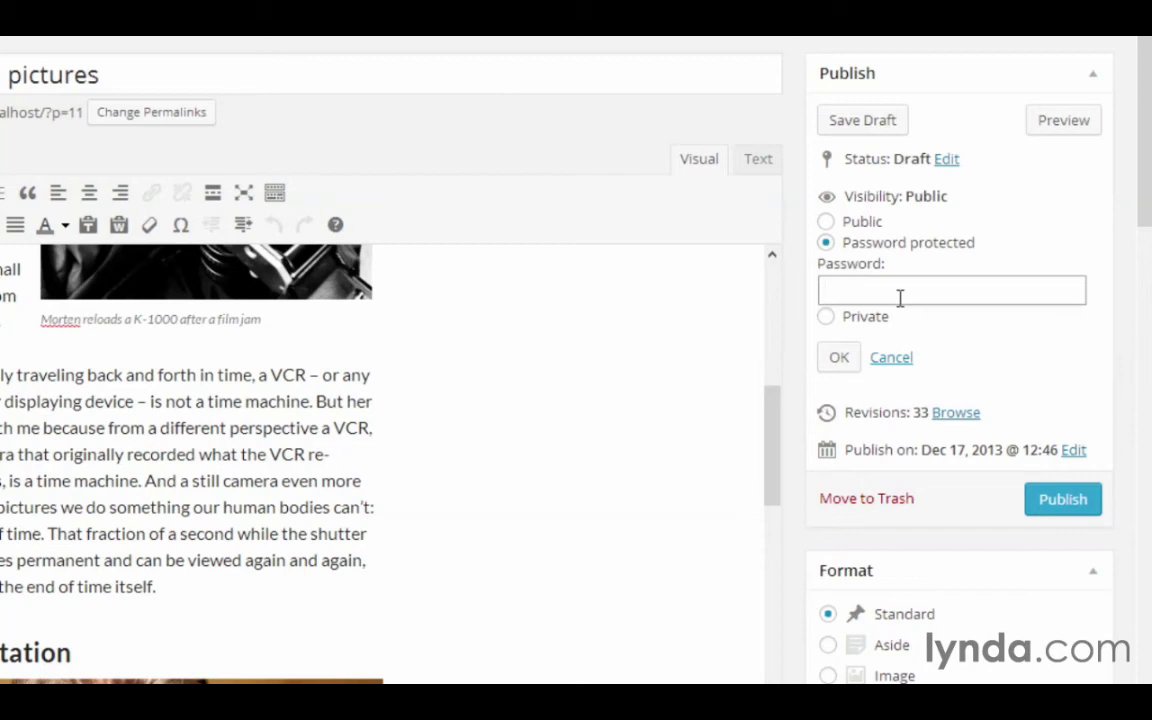
{"action": "left_click", "coordinate": [886, 318]}
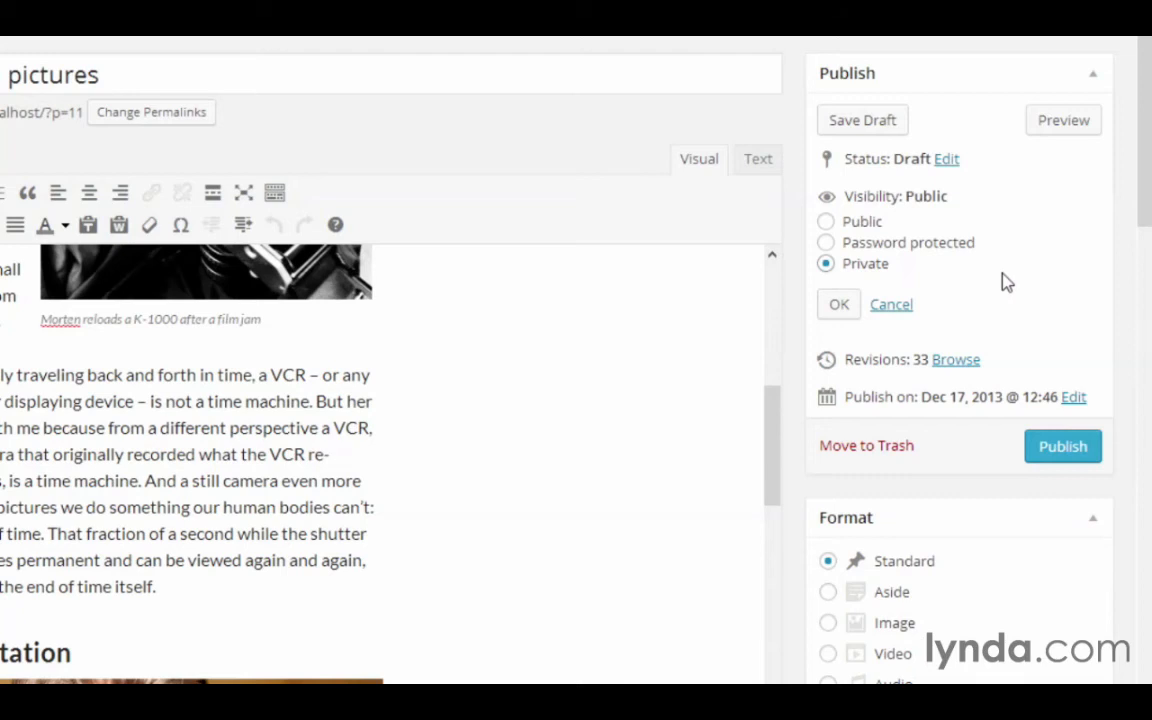
{"action": "left_click", "coordinate": [880, 224]}
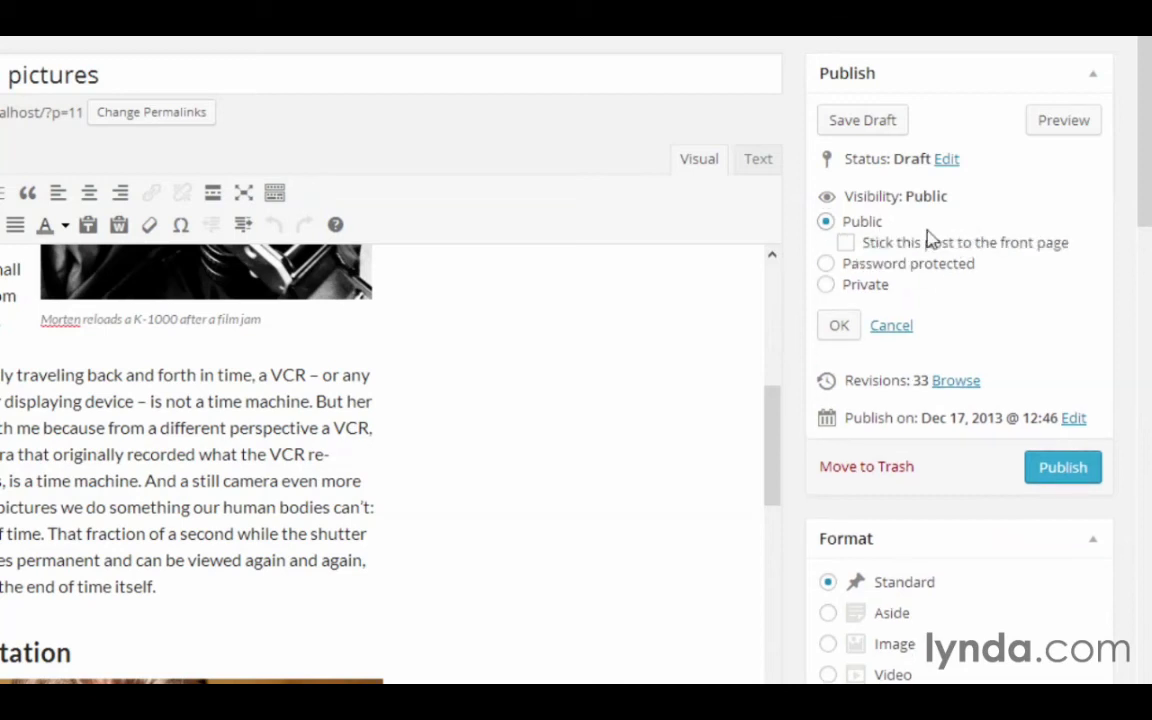
{"action": "left_click", "coordinate": [996, 251]}
{"action": "left_click", "coordinate": [933, 246]}
{"action": "left_click", "coordinate": [897, 327]}
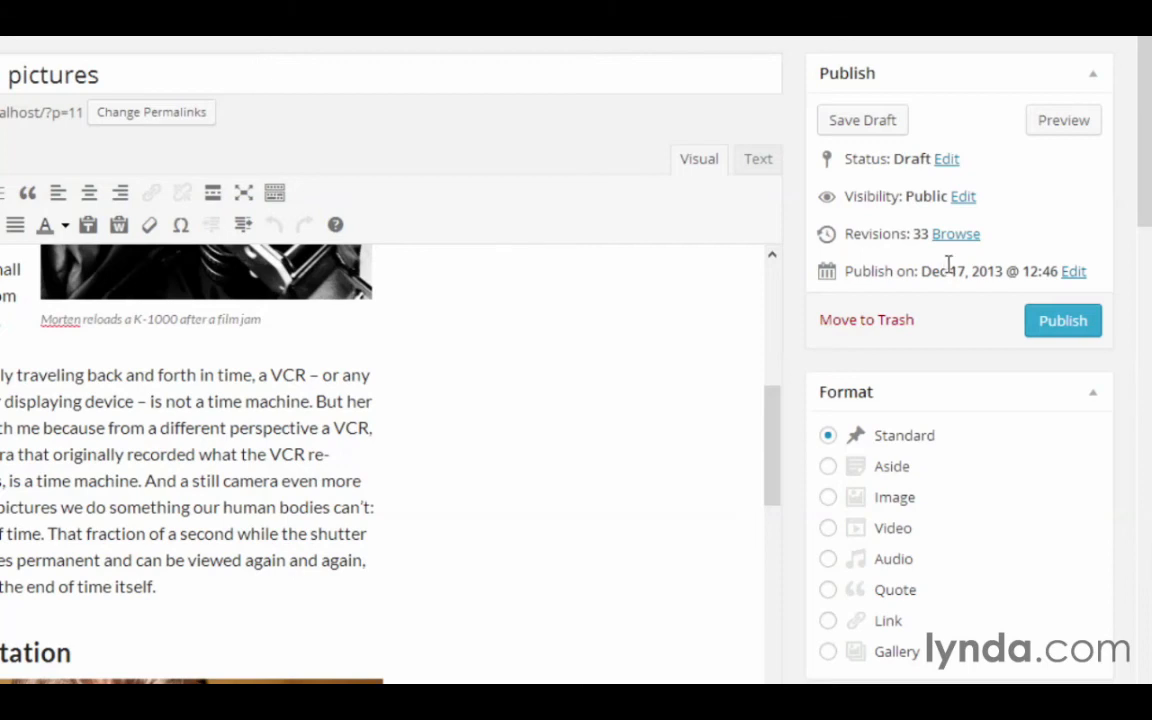
Step: Change the post's publish date to December 18, 2013, keeping the time at 12:46
{"action": "left_click", "coordinate": [1074, 271]}
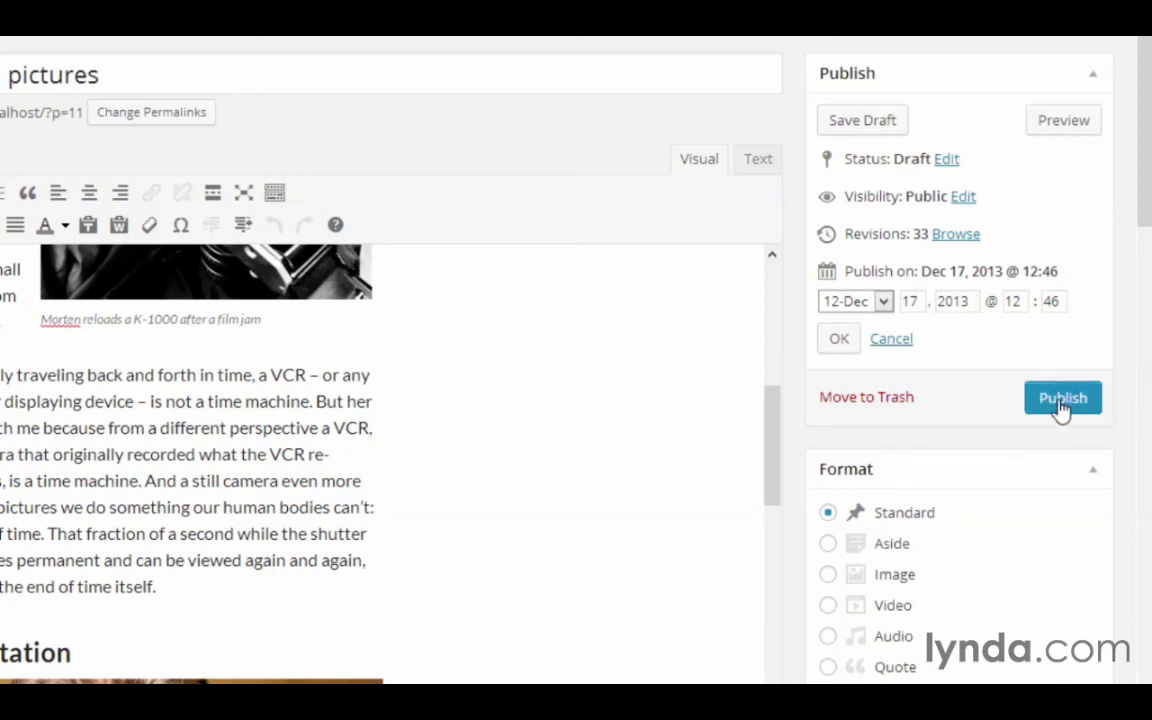
{"action": "left_click", "coordinate": [913, 303]}
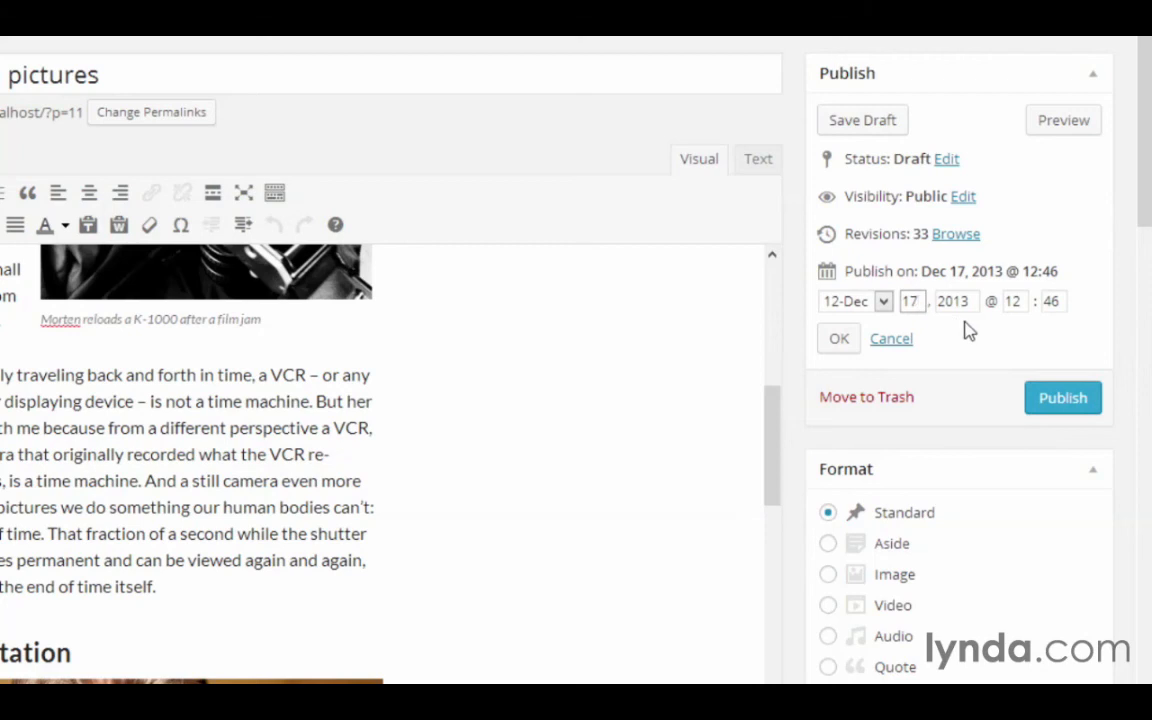
{"action": "key", "text": "BackSpace"}
{"action": "type", "text": "8"}
{"action": "left_click", "coordinate": [836, 339]}
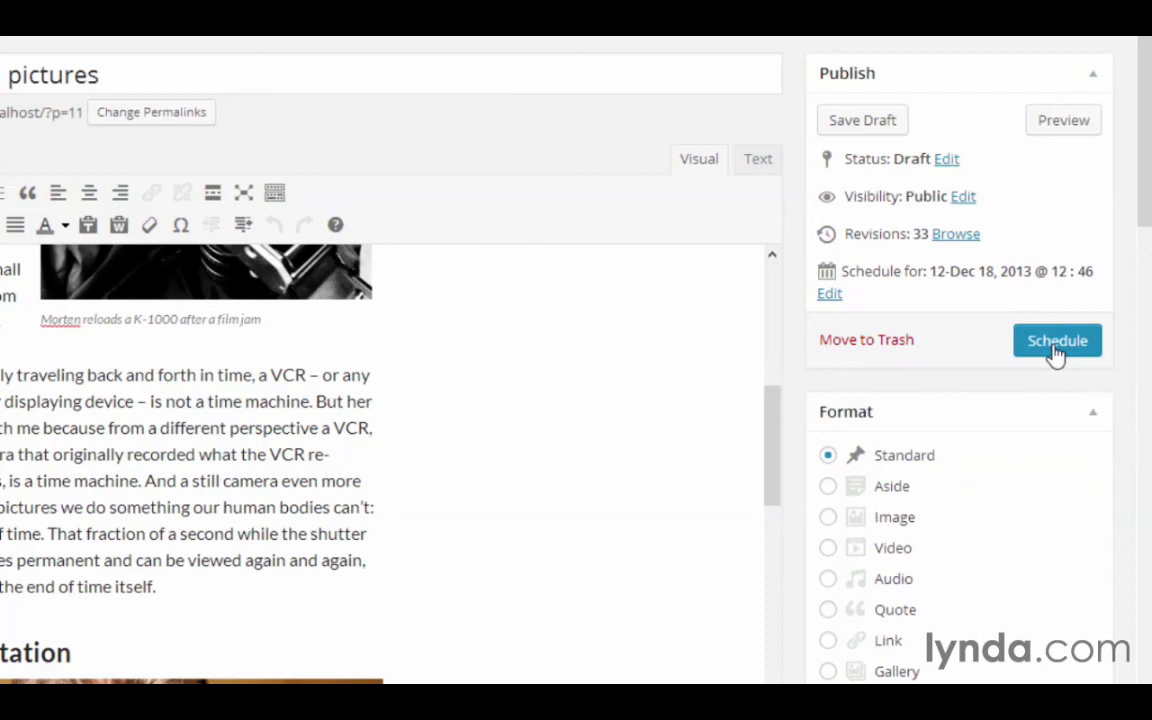
Step: Set the day of the post's publish date back to 17
{"action": "left_click", "coordinate": [831, 293]}
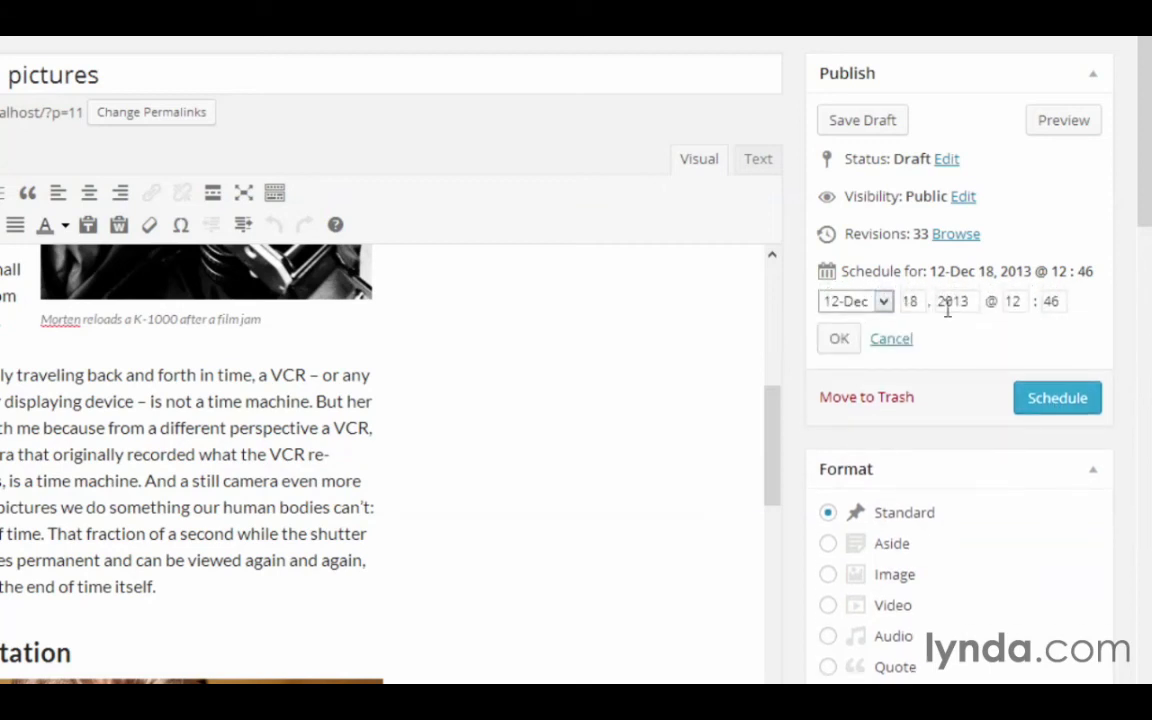
{"action": "left_click", "coordinate": [914, 301]}
{"action": "key", "text": "BackSpace"}
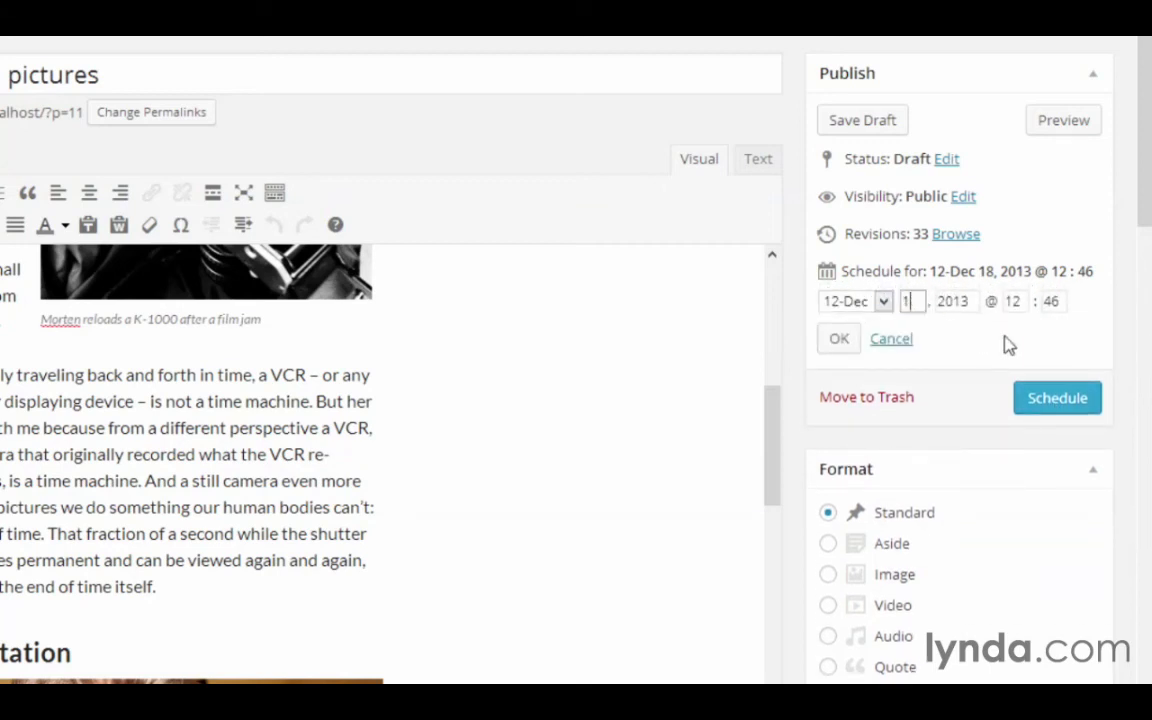
{"action": "type", "text": "7"}
{"action": "left_click", "coordinate": [839, 338]}
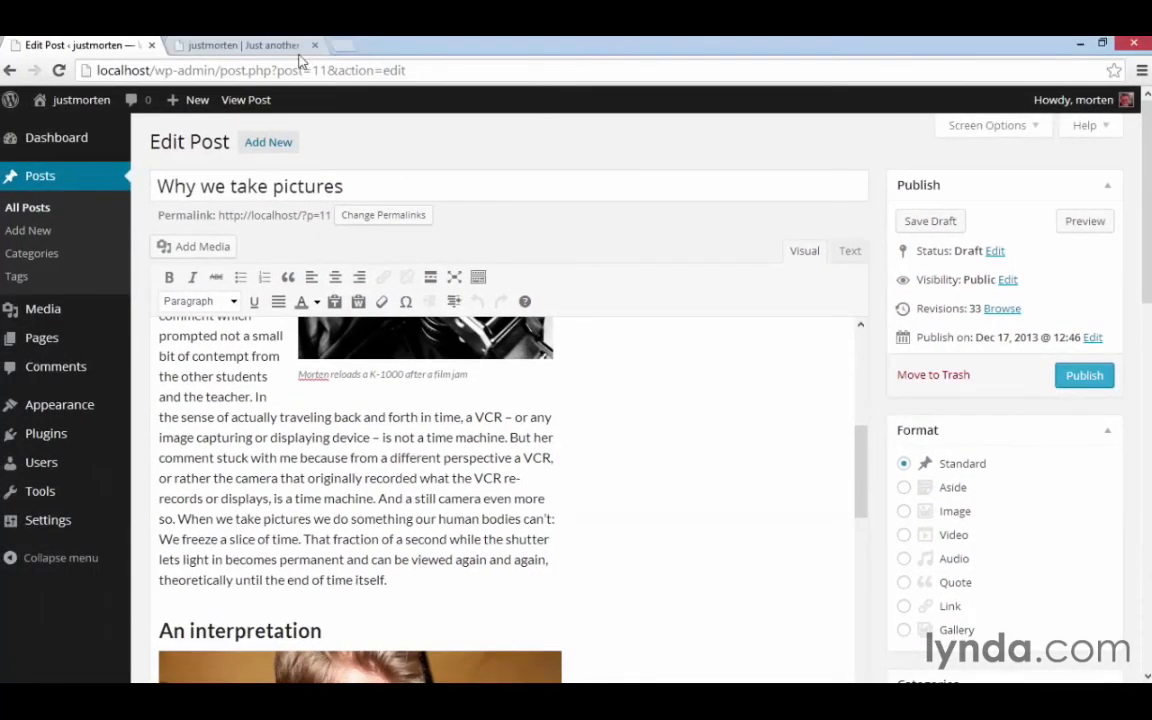
Step: Reload the site's front page to check its current posts, return to the editor and publish the post
{"action": "left_click", "coordinate": [244, 44]}
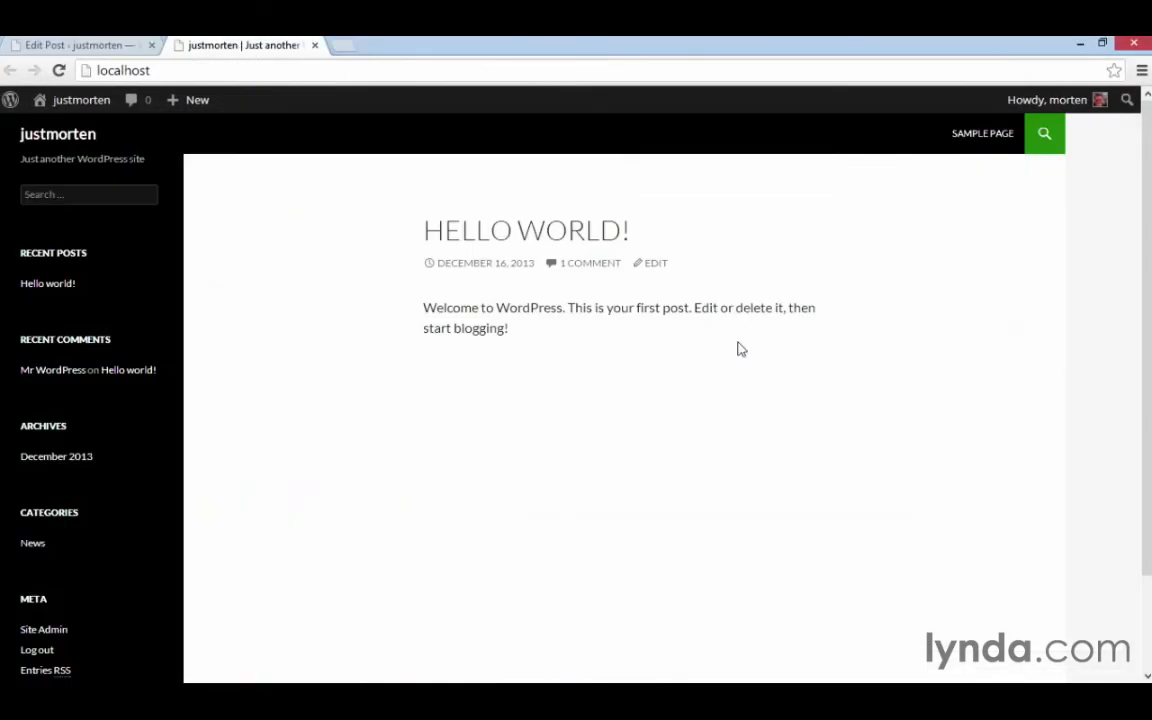
{"action": "left_click", "coordinate": [57, 71]}
{"action": "left_click", "coordinate": [103, 46]}
{"action": "left_click", "coordinate": [1084, 375]}
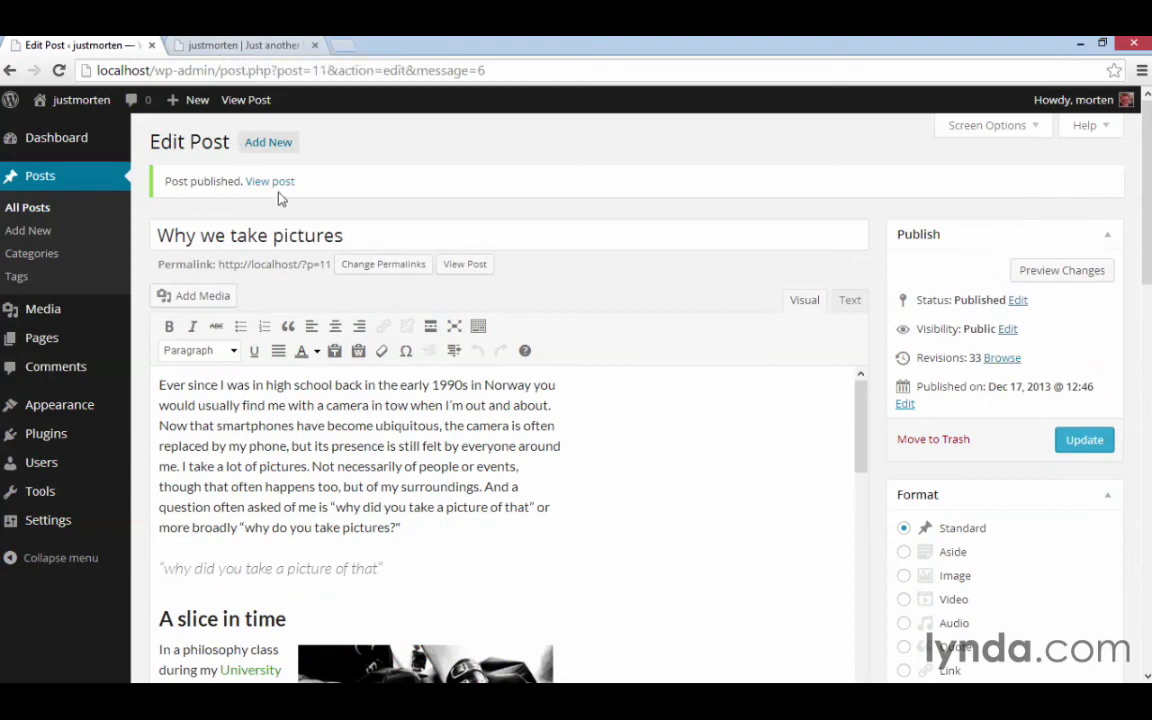
Step: Refresh the site's front page and look through the published post's image, text, video, gallery and tags
{"action": "left_click", "coordinate": [242, 45]}
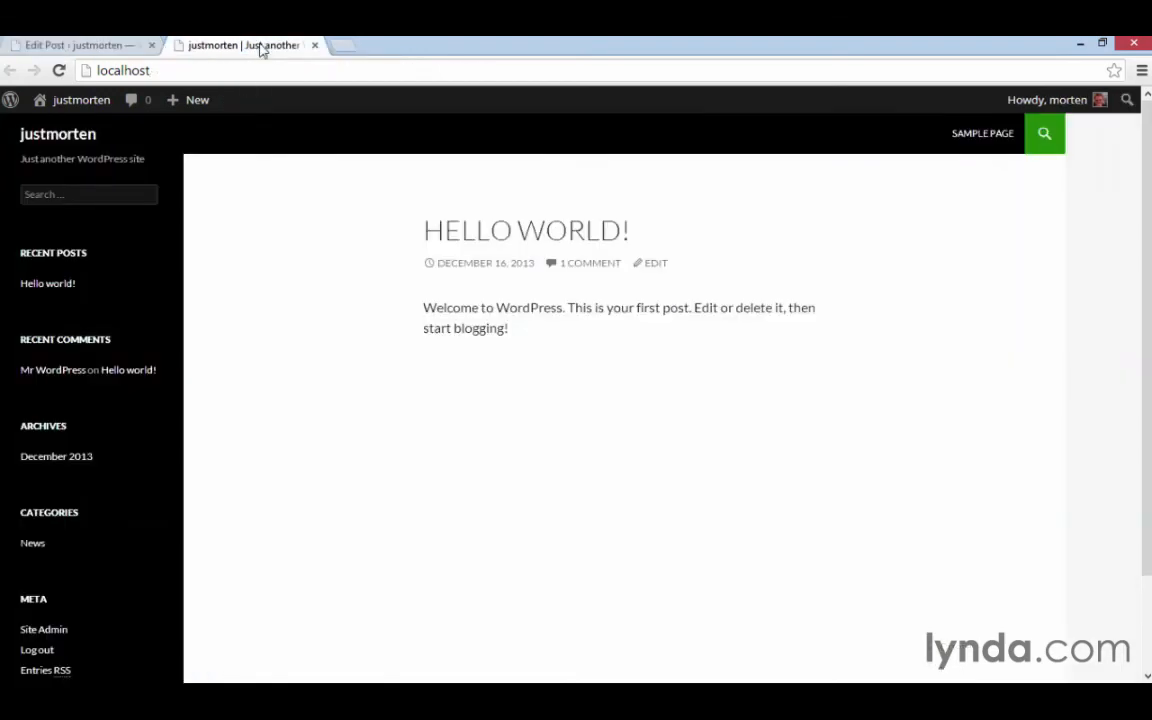
{"action": "left_click", "coordinate": [70, 130]}
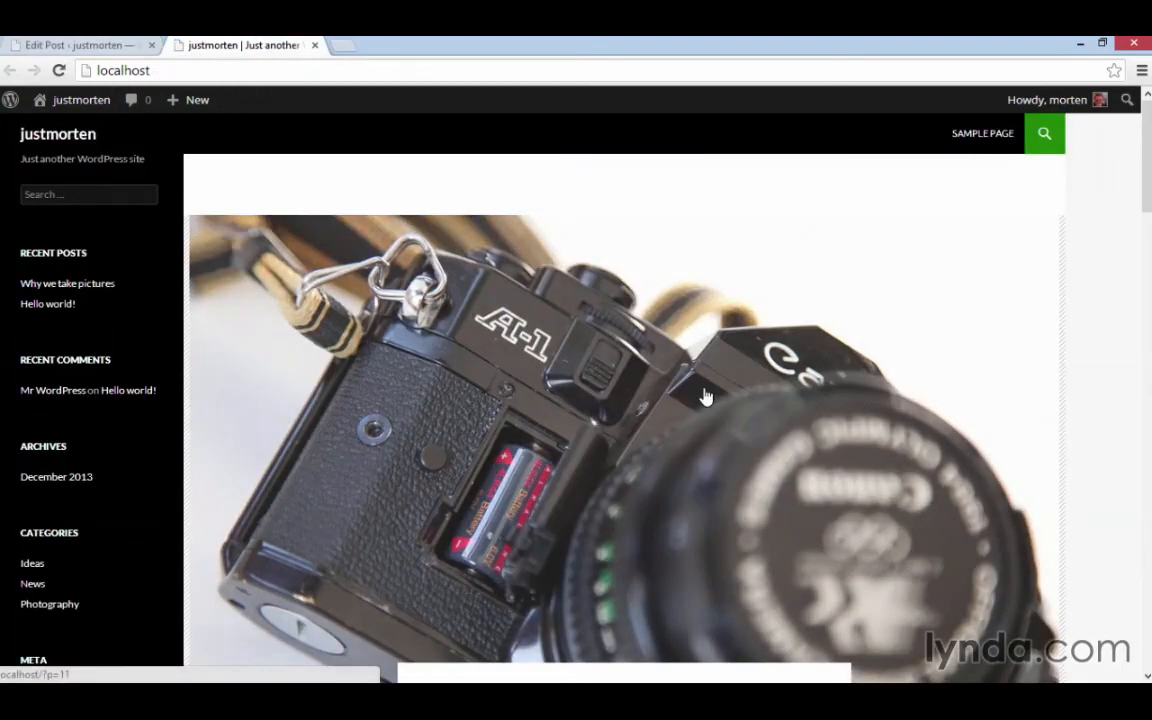
{"action": "scroll", "coordinate": [624, 420], "scroll_direction": "down", "scroll_amount": 15}
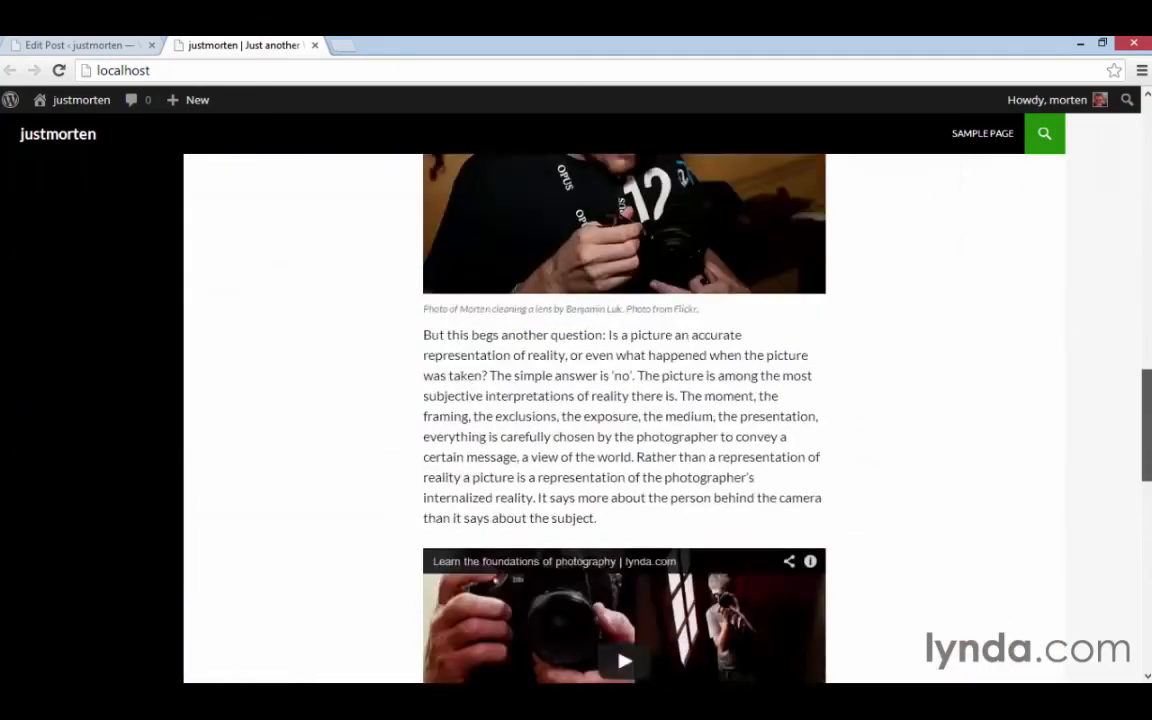
{"action": "scroll", "coordinate": [624, 420], "scroll_direction": "down", "scroll_amount": 5}
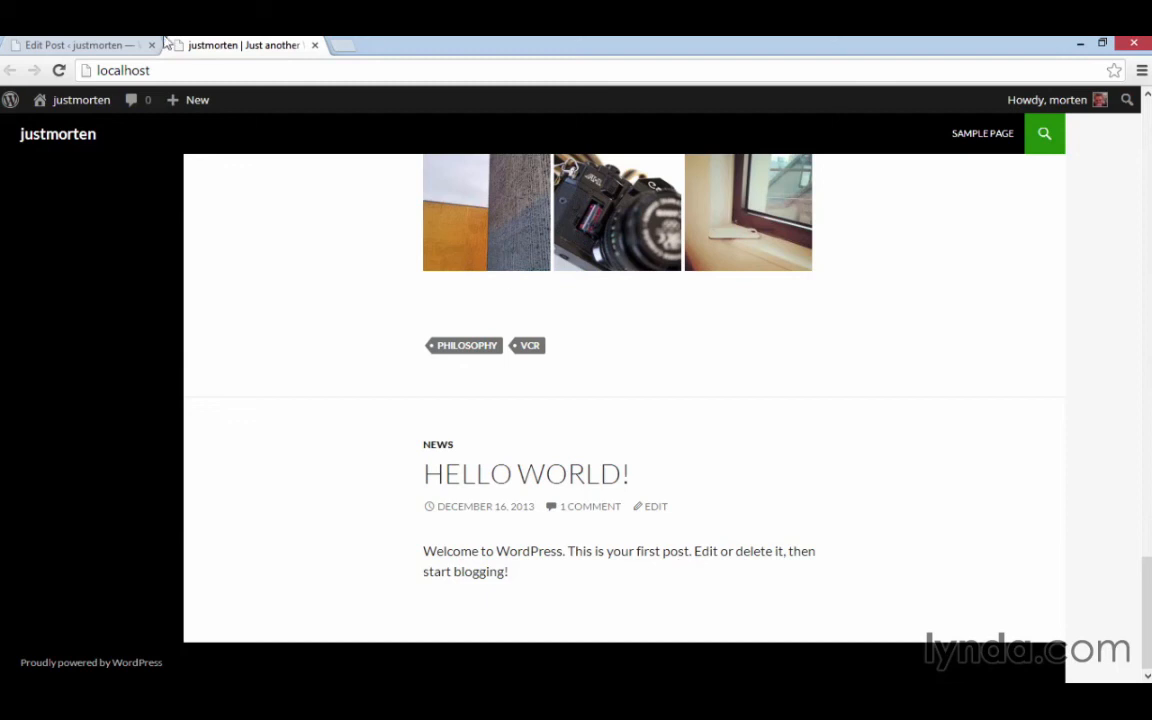
Step: Return to the post editor, select Draft as the published post's status, and cancel the status change
{"action": "left_click", "coordinate": [105, 42]}
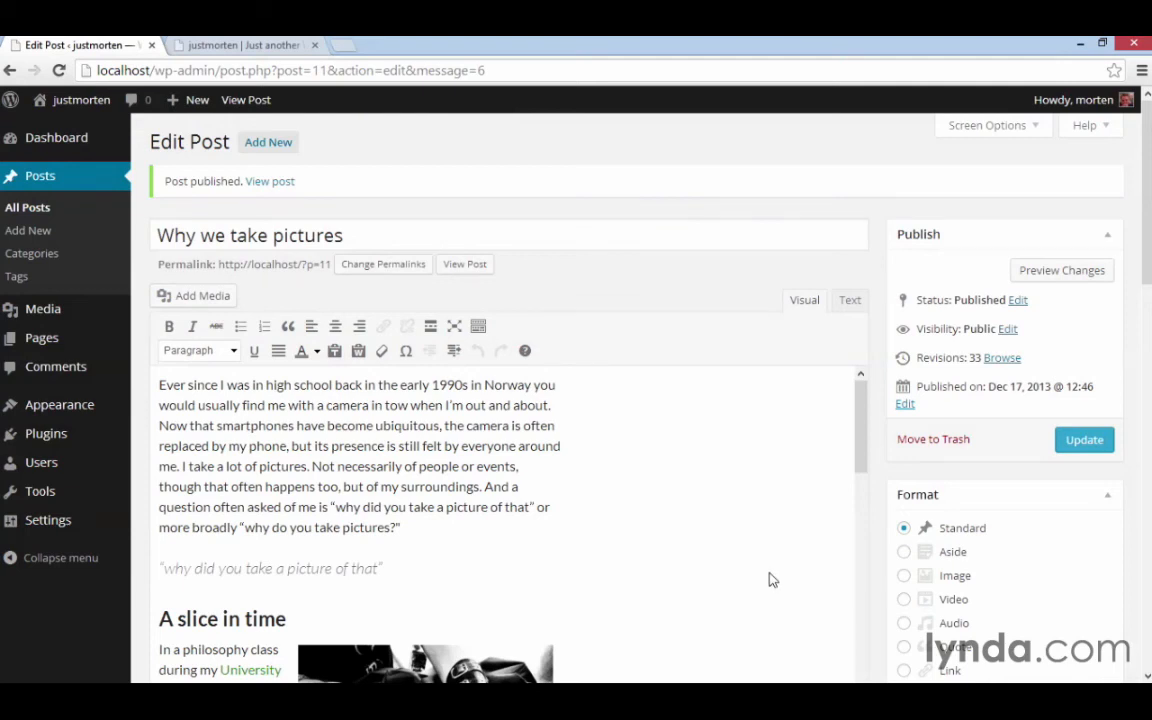
{"action": "left_click", "coordinate": [1018, 302]}
{"action": "left_click", "coordinate": [997, 324]}
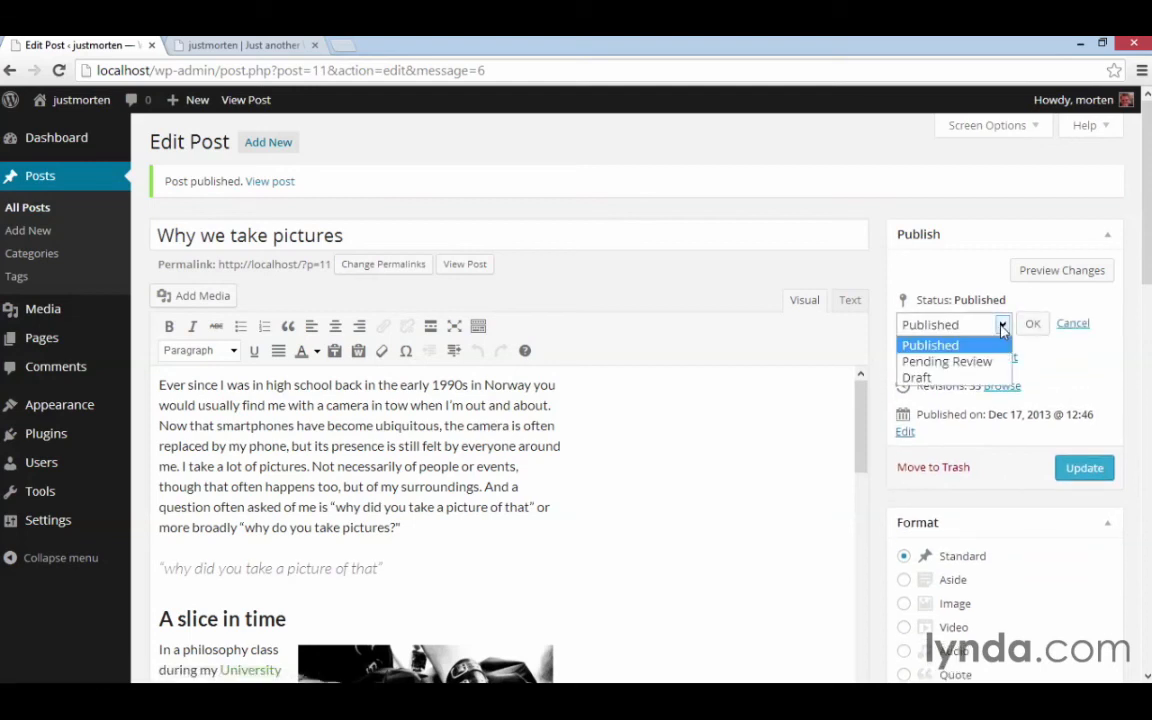
{"action": "left_click", "coordinate": [965, 381]}
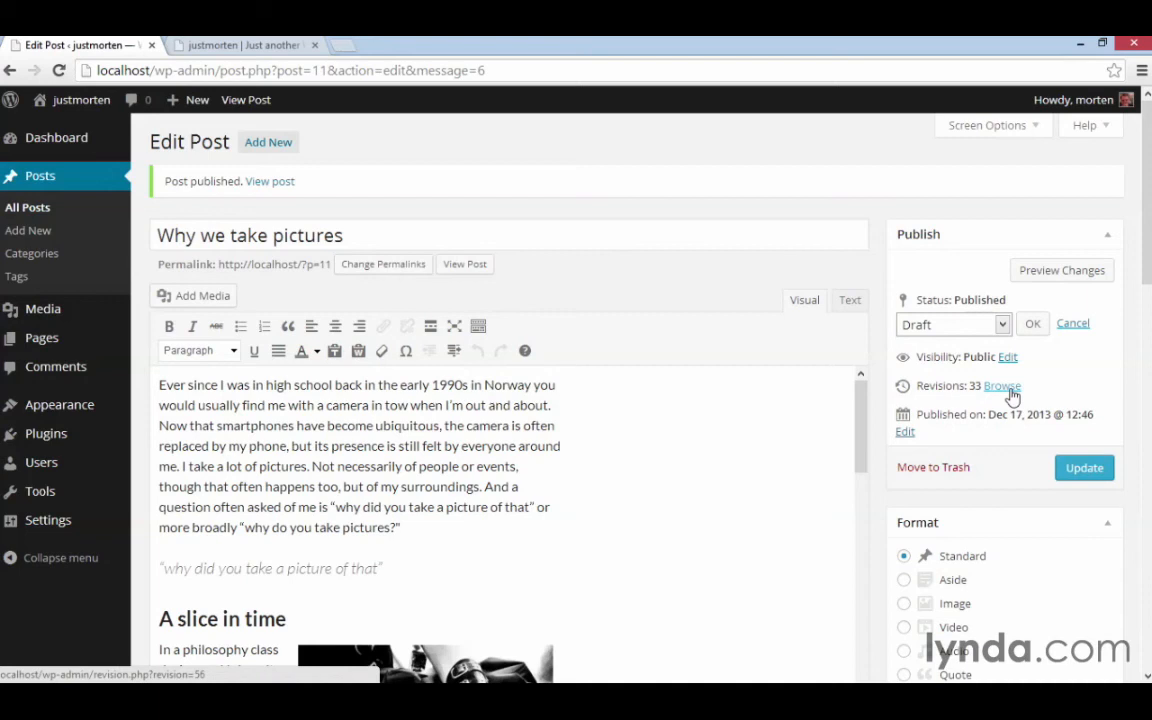
{"action": "left_click", "coordinate": [1072, 323]}
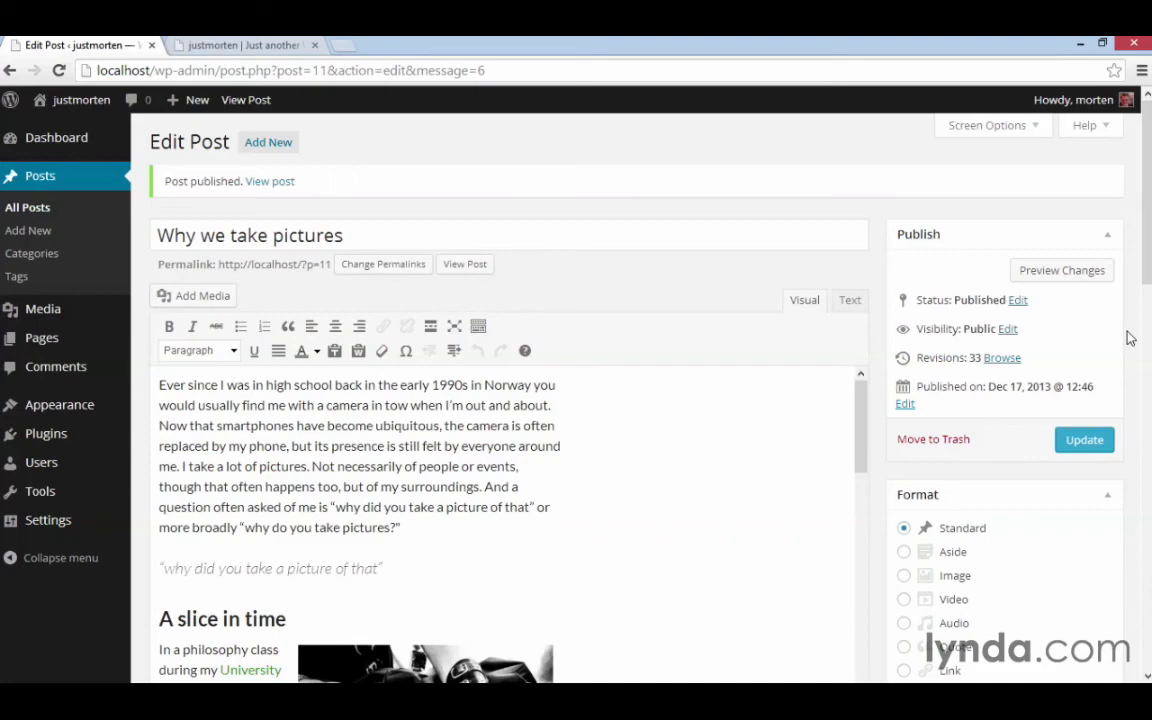
Step: Close the editor tab and look through the full length of the posts on the site's front page
{"action": "key", "text": "ctrl+w"}
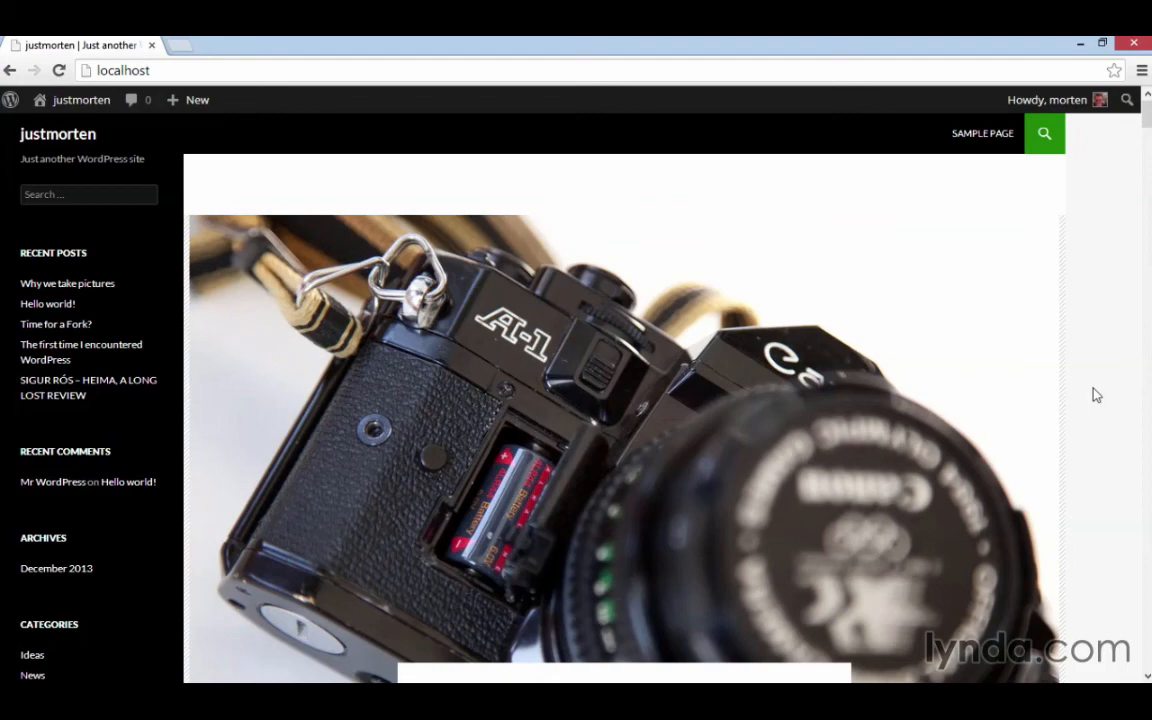
{"action": "scroll", "coordinate": [1096, 395], "scroll_direction": "down", "scroll_amount": 10}
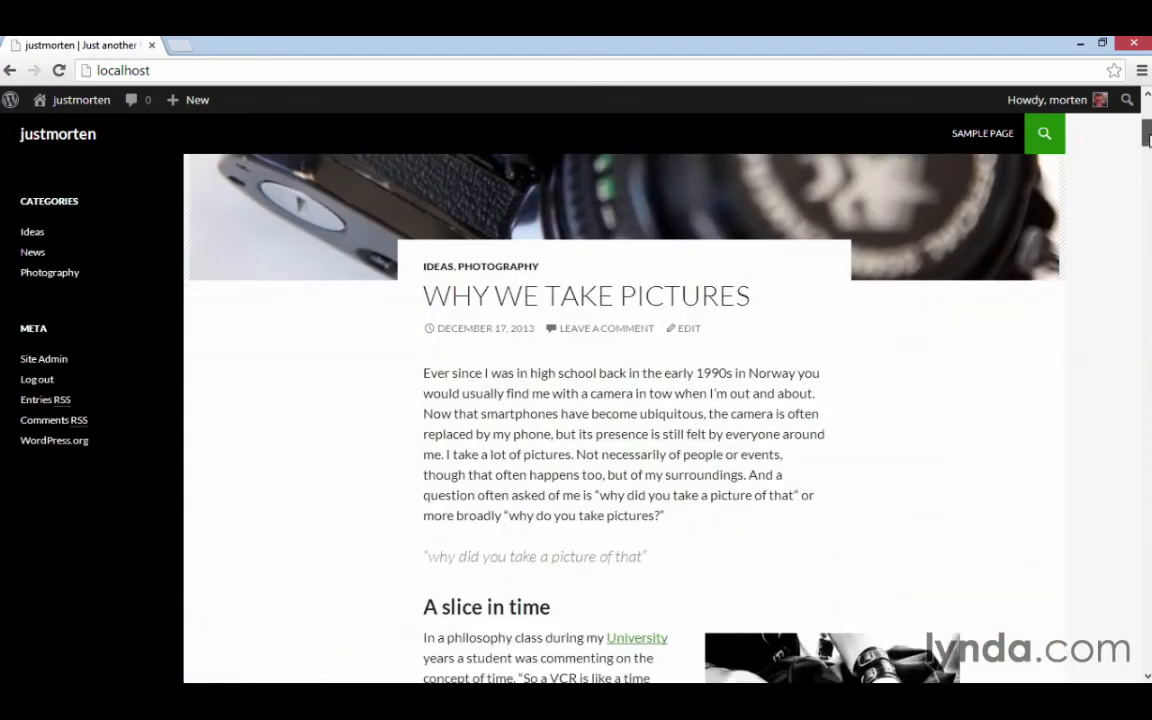
{"action": "scroll", "coordinate": [624, 420], "scroll_direction": "down", "scroll_amount": 3}
{"action": "scroll", "coordinate": [624, 420], "scroll_direction": "down", "scroll_amount": 10}
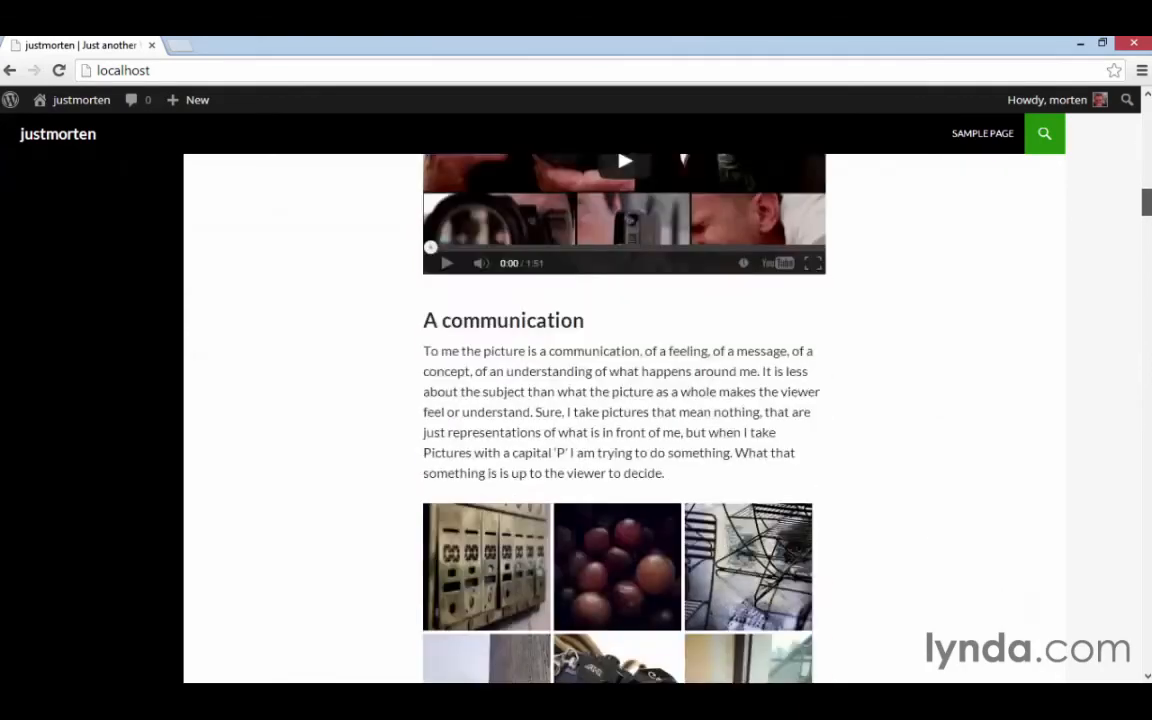
{"action": "scroll", "coordinate": [624, 420], "scroll_direction": "down", "scroll_amount": 15}
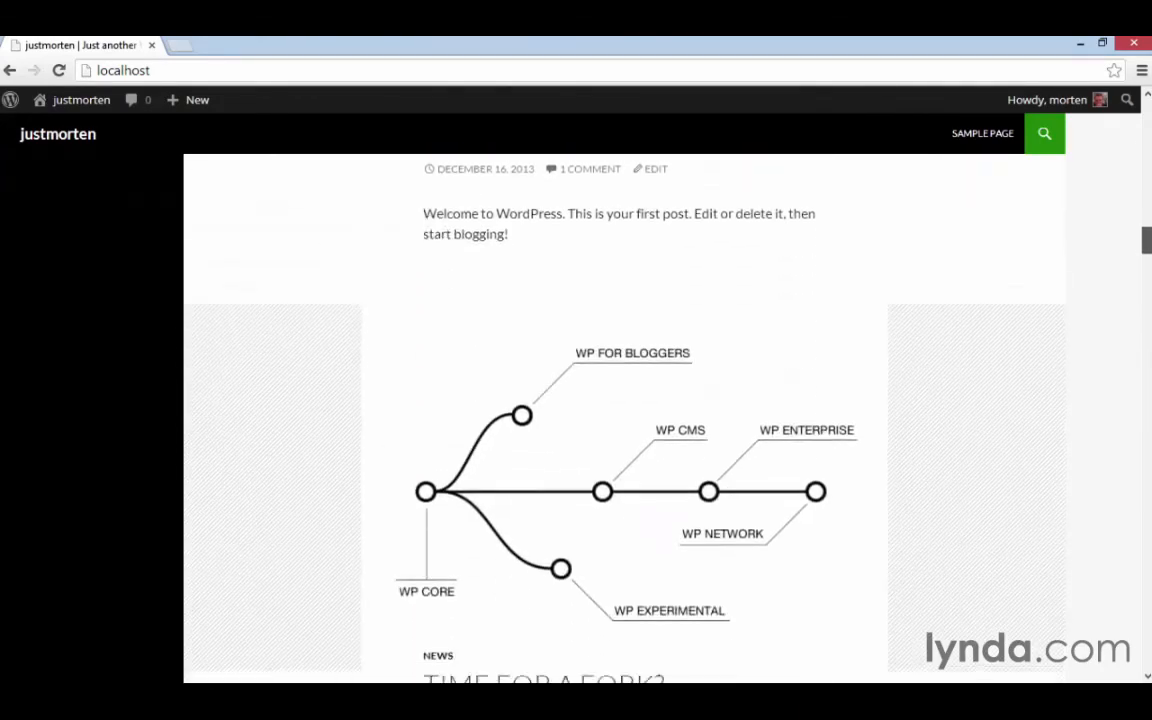
{"action": "left_click_drag", "start_coordinate": [1147, 280], "coordinate": [1147, 613]}
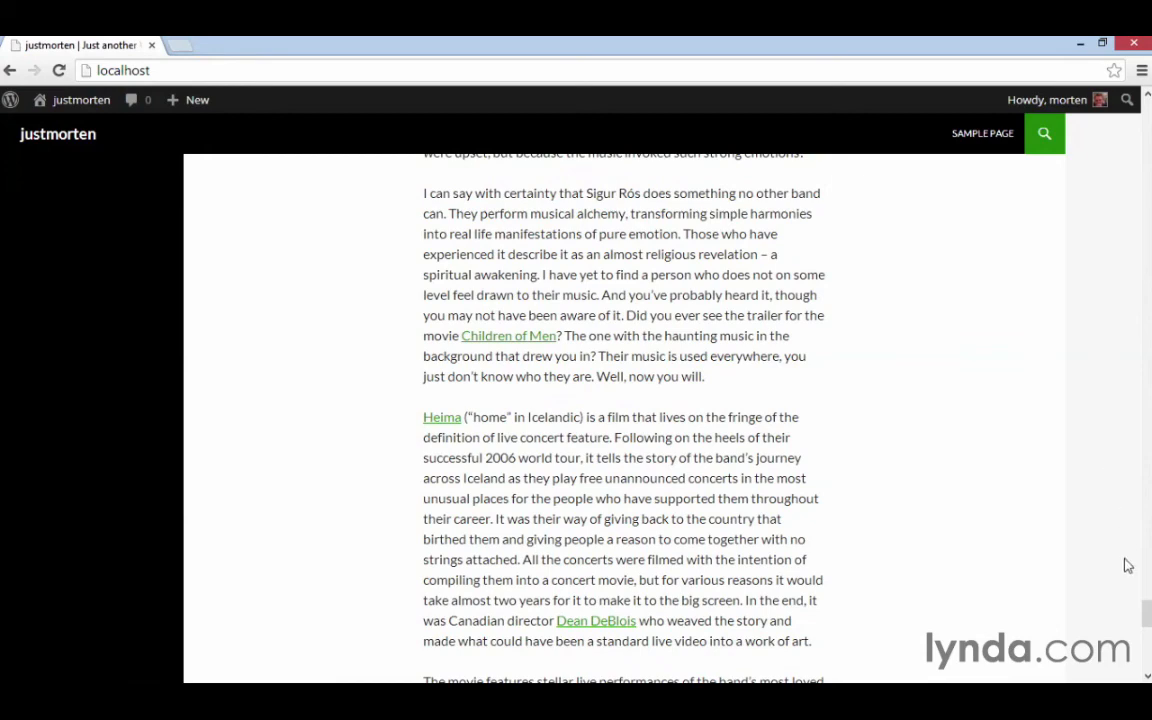
{"action": "left_click_drag", "start_coordinate": [1147, 613], "coordinate": [1147, 114]}
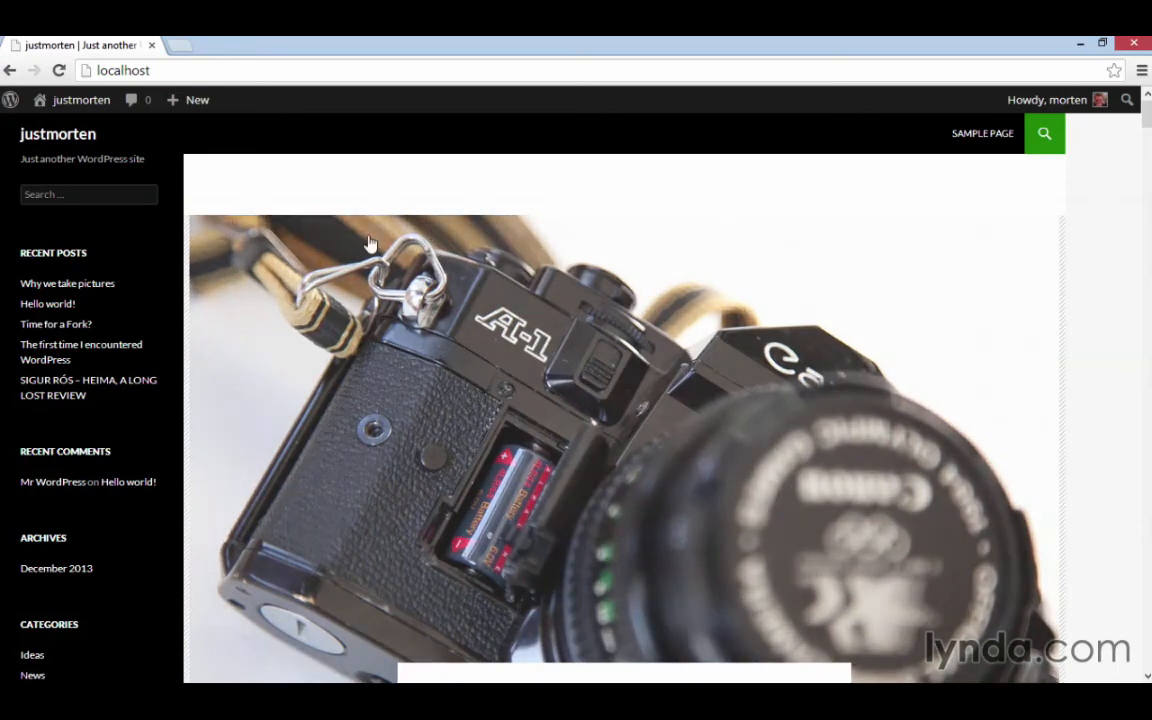
Step: Open the post Why we take pictures for editing, insert a More tag after its first paragraph, and update the post
{"action": "left_click", "coordinate": [1035, 284]}
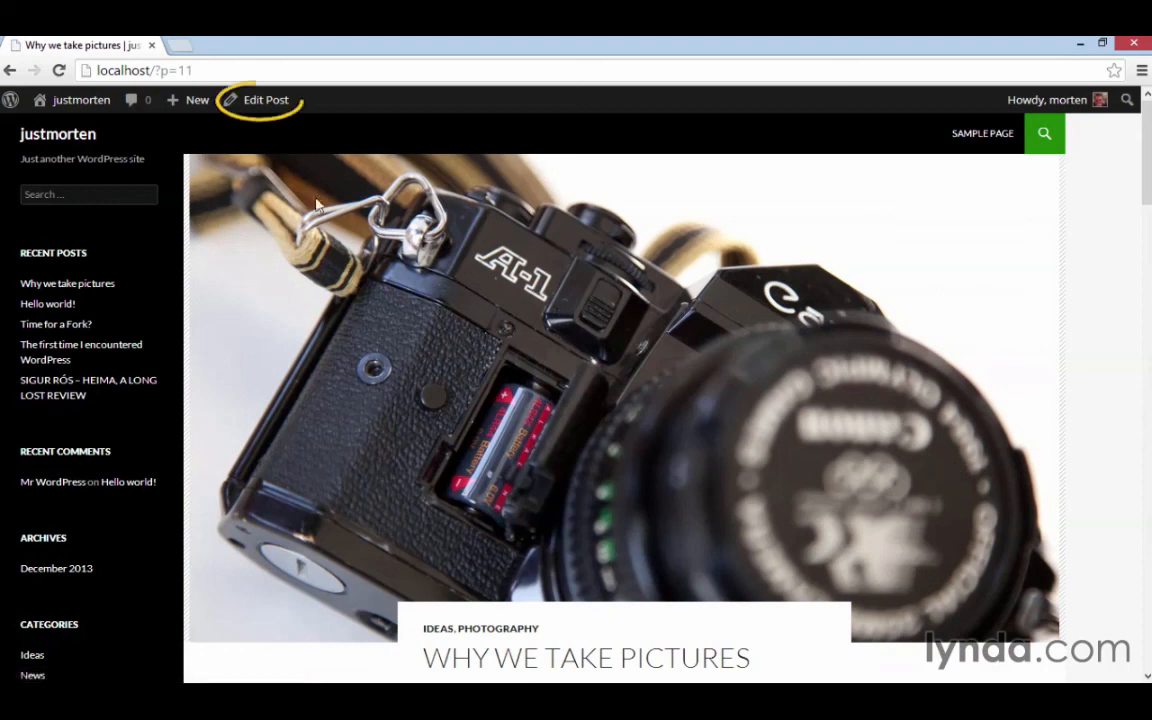
{"action": "left_click", "coordinate": [262, 100]}
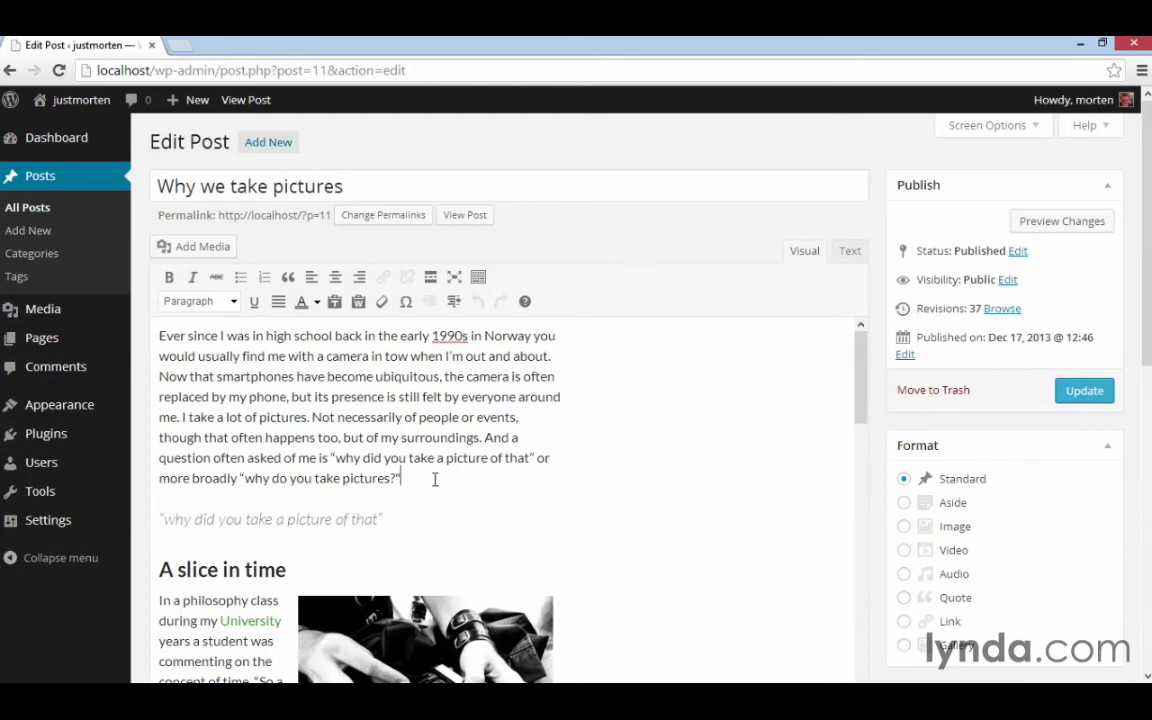
{"action": "key", "text": "Return"}
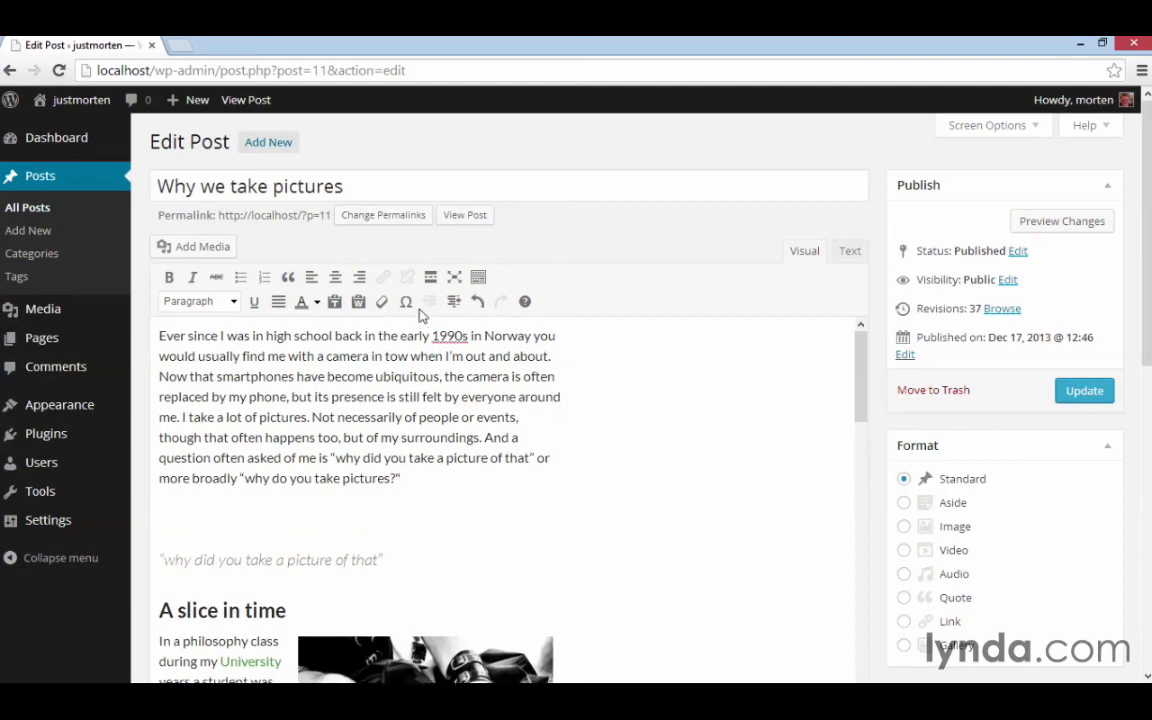
{"action": "left_click", "coordinate": [430, 278]}
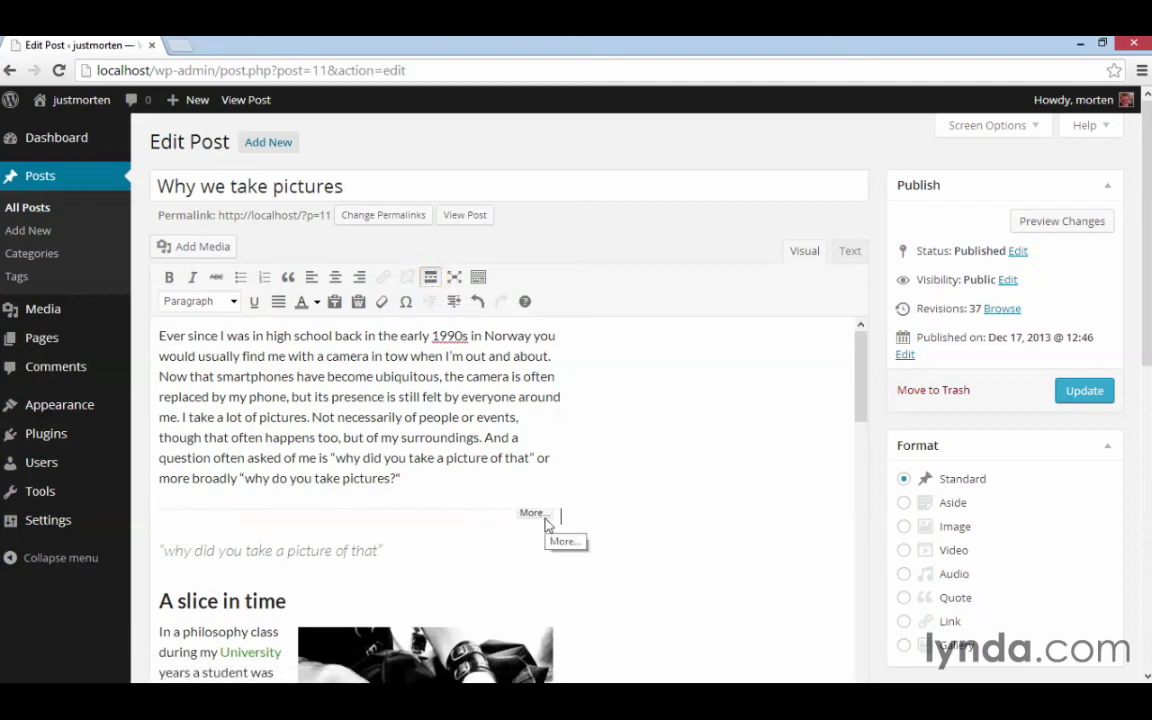
{"action": "left_click", "coordinate": [1082, 391]}
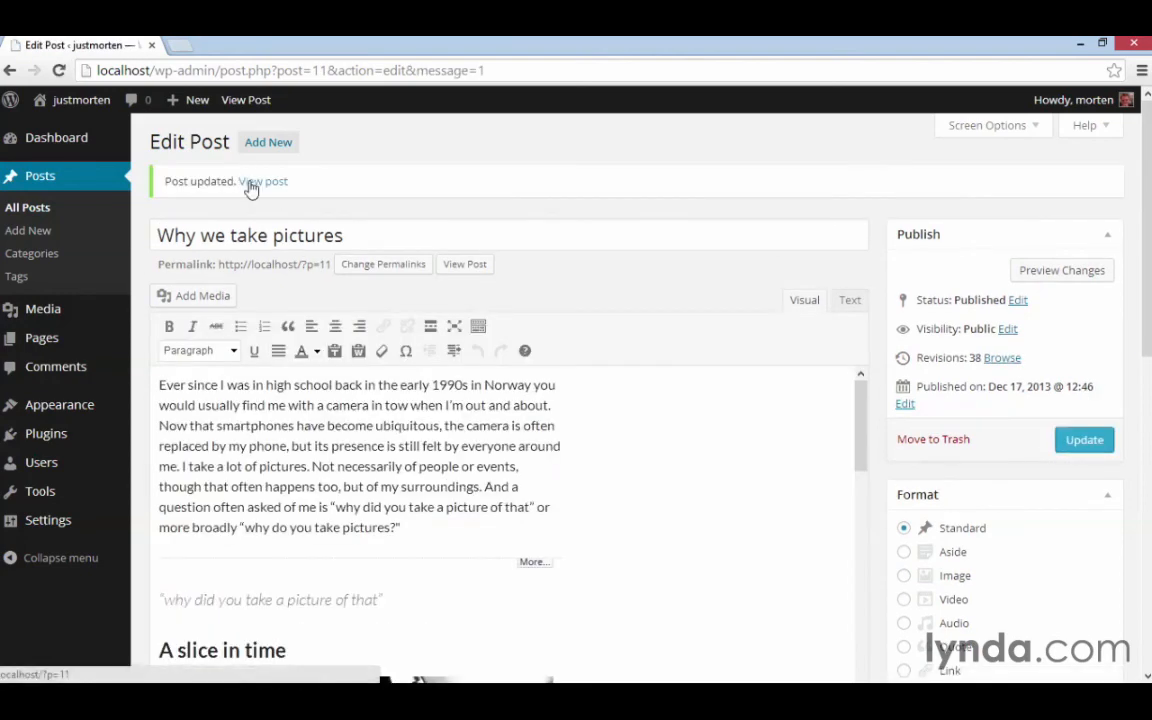
Step: View the updated post Why we take pictures on its own page and look through its content
{"action": "left_click", "coordinate": [262, 182]}
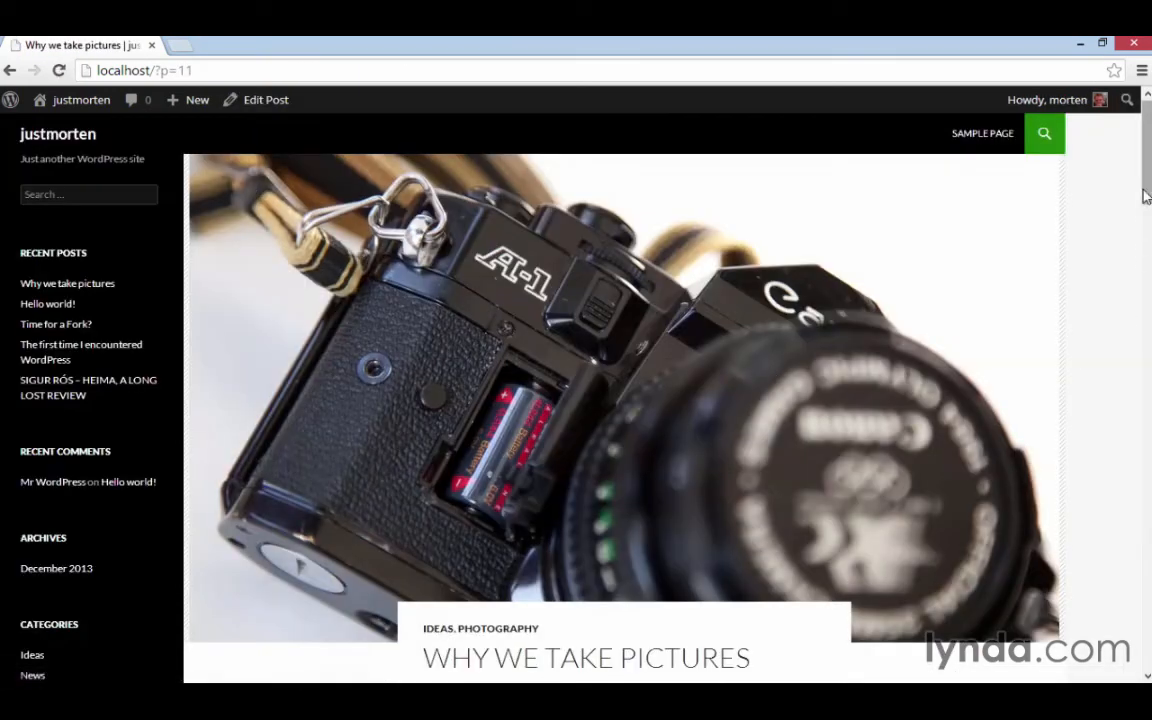
{"action": "scroll", "coordinate": [1030, 226], "scroll_direction": "down", "scroll_amount": 2}
{"action": "scroll", "coordinate": [624, 418], "scroll_direction": "down", "scroll_amount": 15}
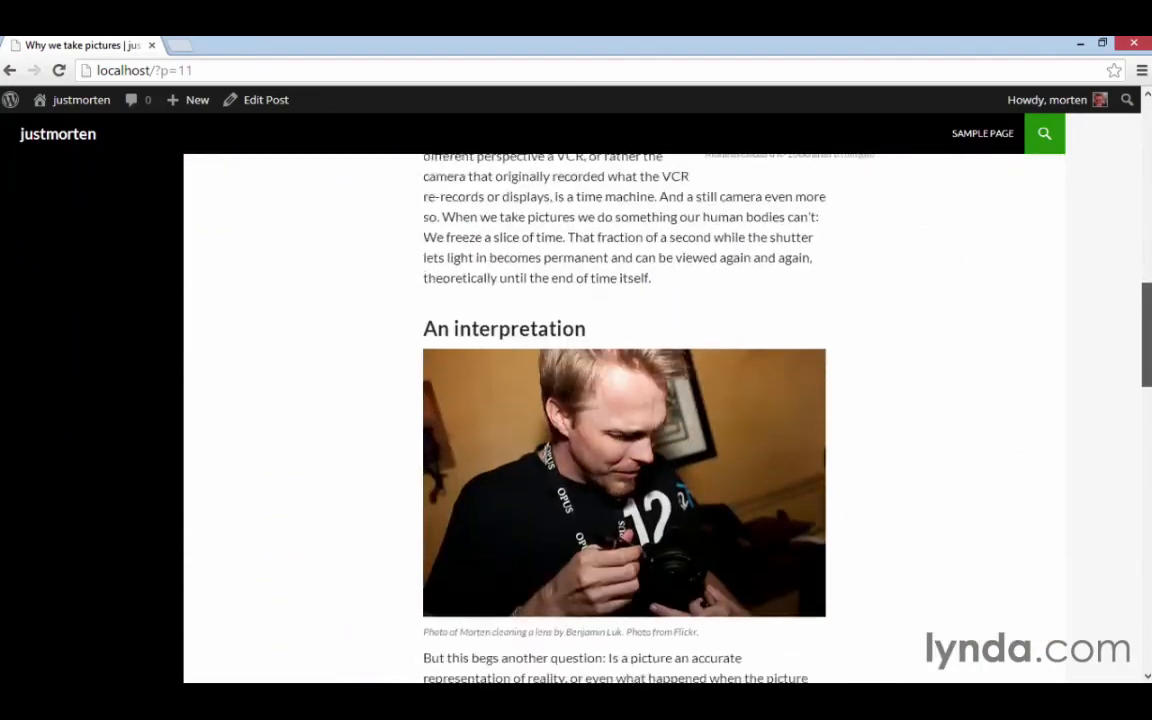
{"action": "scroll", "coordinate": [555, 510], "scroll_direction": "down", "scroll_amount": 10}
{"action": "left_click_drag", "start_coordinate": [1147, 525], "coordinate": [1140, 180]}
Step: Check the post's excerpt on the site's front page and follow its Continue reading link to the rest of the article
{"action": "left_click", "coordinate": [80, 136]}
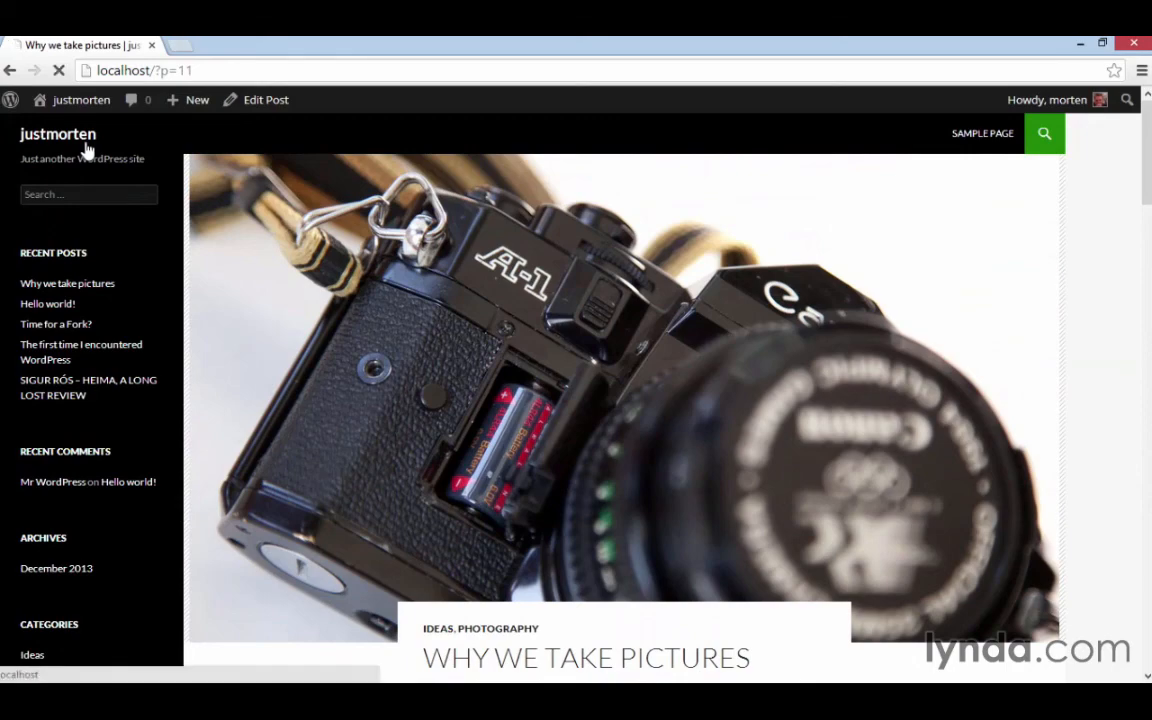
{"action": "mouse_move", "coordinate": [1147, 121]}
{"action": "left_mouse_down"}
{"action": "mouse_move", "coordinate": [1147, 153]}
{"action": "mouse_move", "coordinate": [1147, 141]}
{"action": "left_mouse_up"}
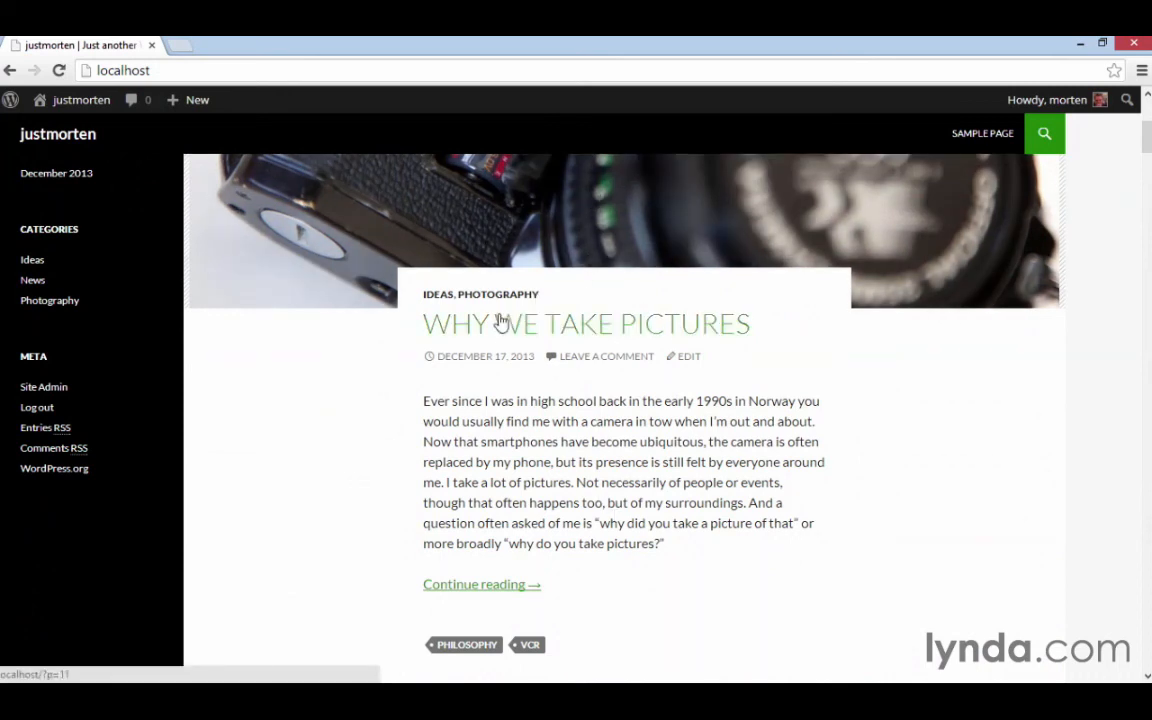
{"action": "left_click", "coordinate": [465, 592]}
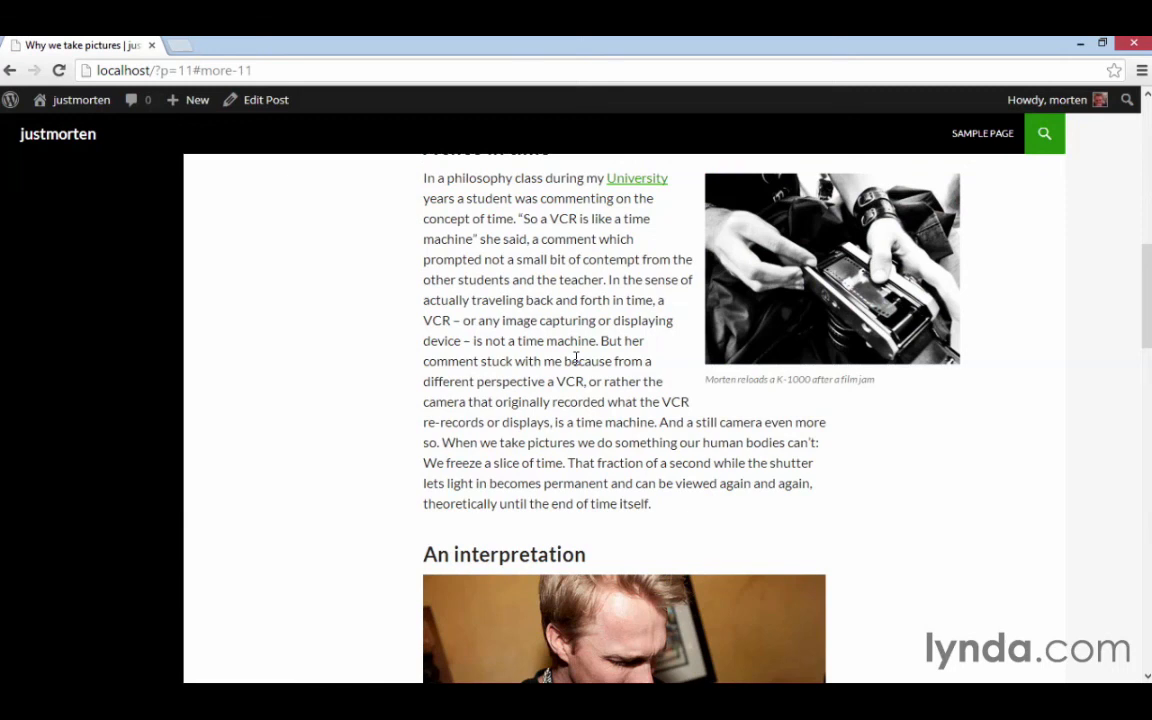
{"action": "scroll", "coordinate": [576, 358], "scroll_direction": "up", "scroll_amount": 3}
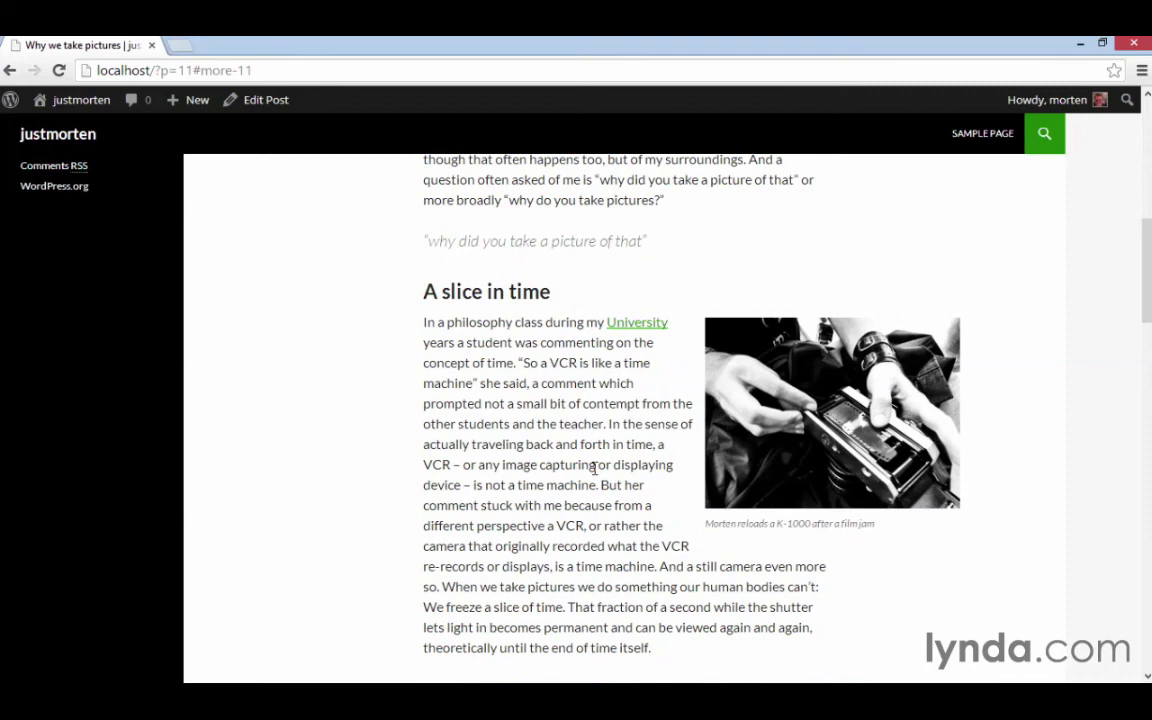
{"action": "scroll", "coordinate": [424, 387], "scroll_direction": "up", "scroll_amount": 14}
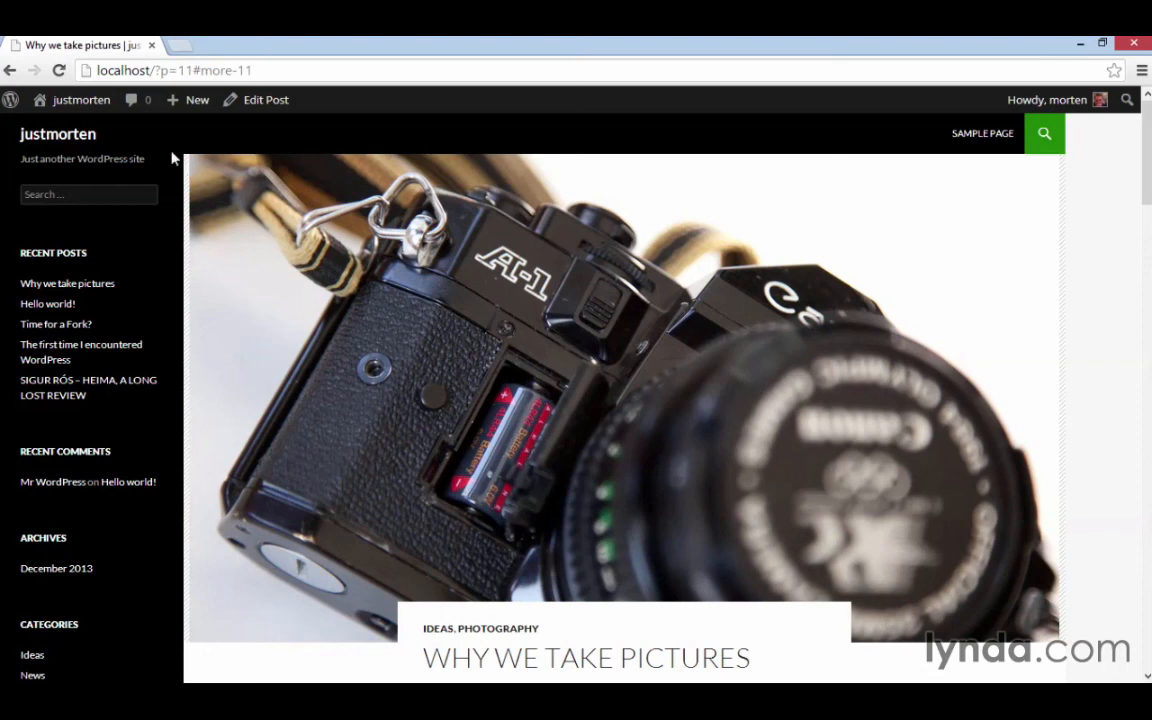
Step: Open the post Time for a Fork? from the dashboard's post list, insert a More tag after its first paragraph, and update it
{"action": "mouse_move", "coordinate": [80, 106]}
{"action": "left_click", "coordinate": [75, 134]}
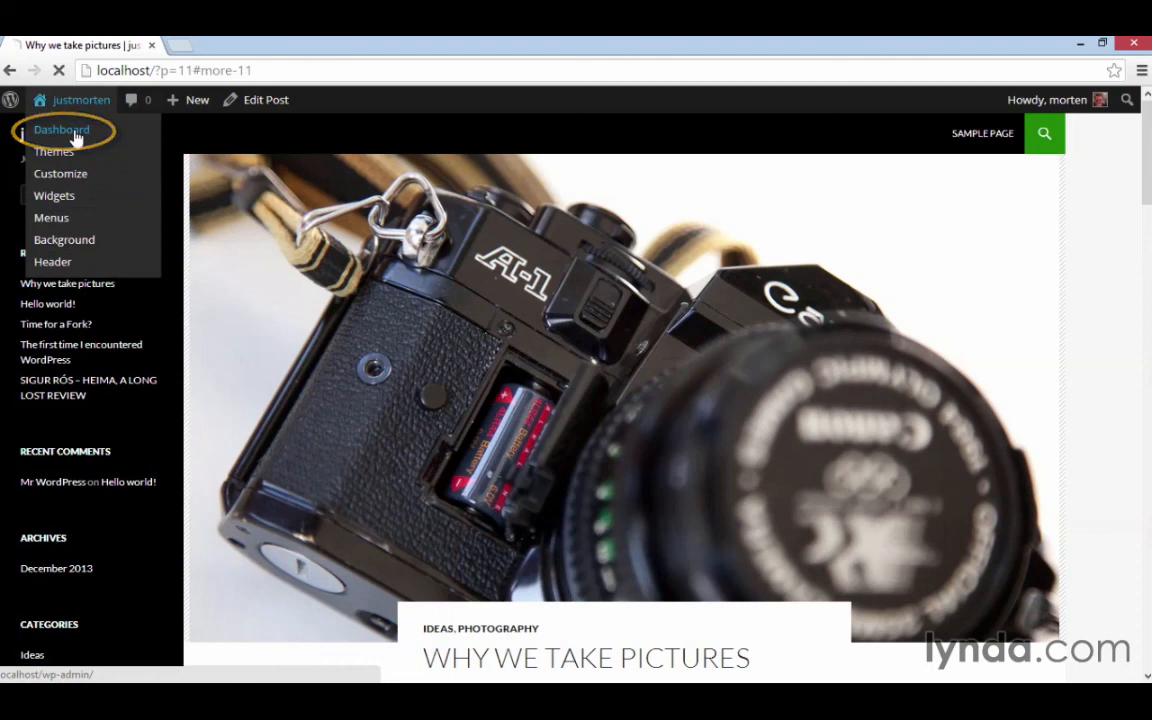
{"action": "mouse_move", "coordinate": [64, 231]}
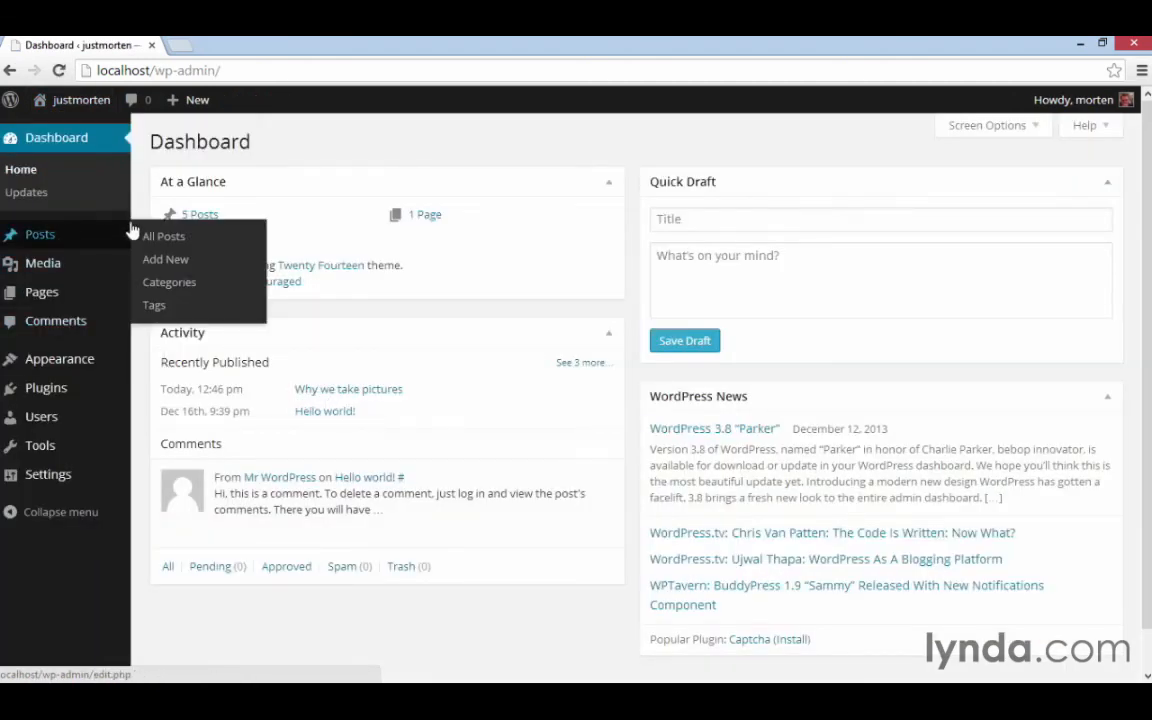
{"action": "left_click", "coordinate": [183, 246]}
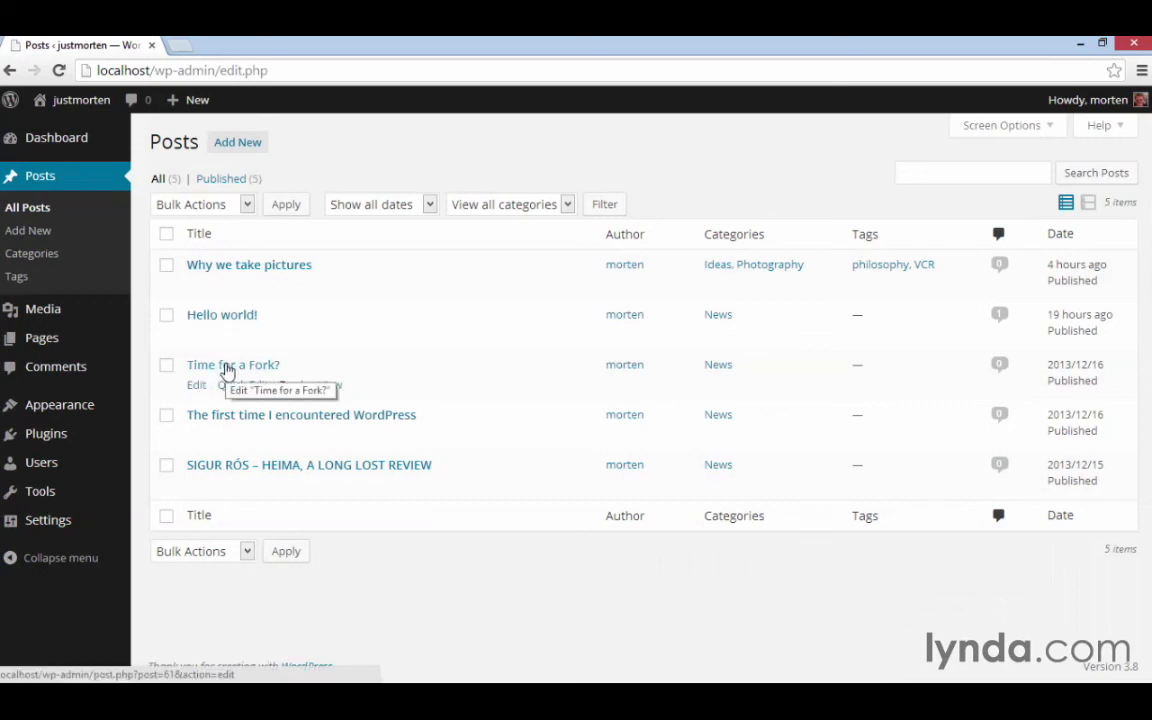
{"action": "left_click", "coordinate": [228, 367]}
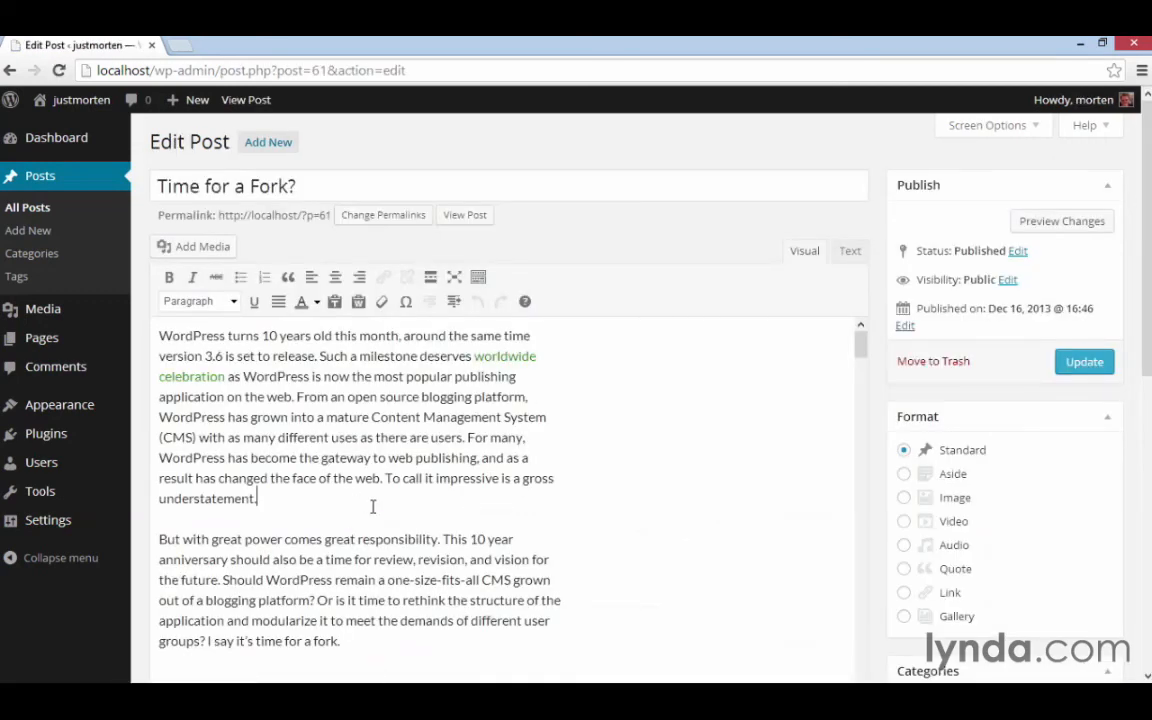
{"action": "key", "text": "Return"}
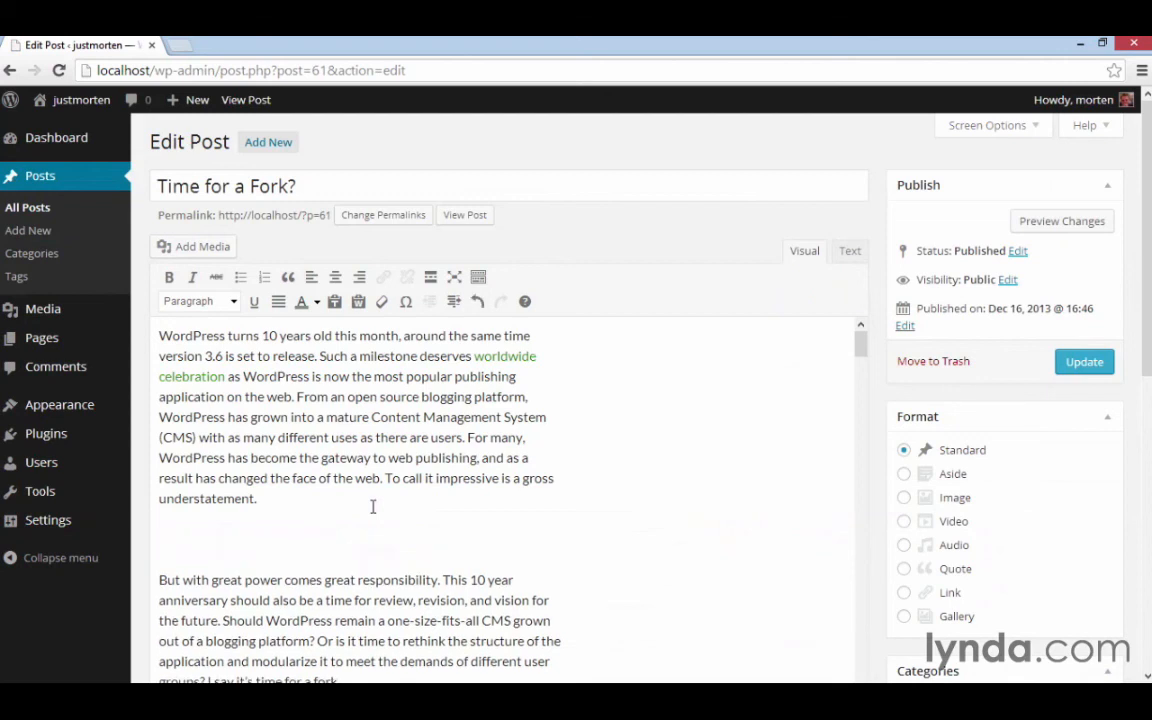
{"action": "left_click", "coordinate": [431, 277]}
{"action": "left_click", "coordinate": [1080, 361]}
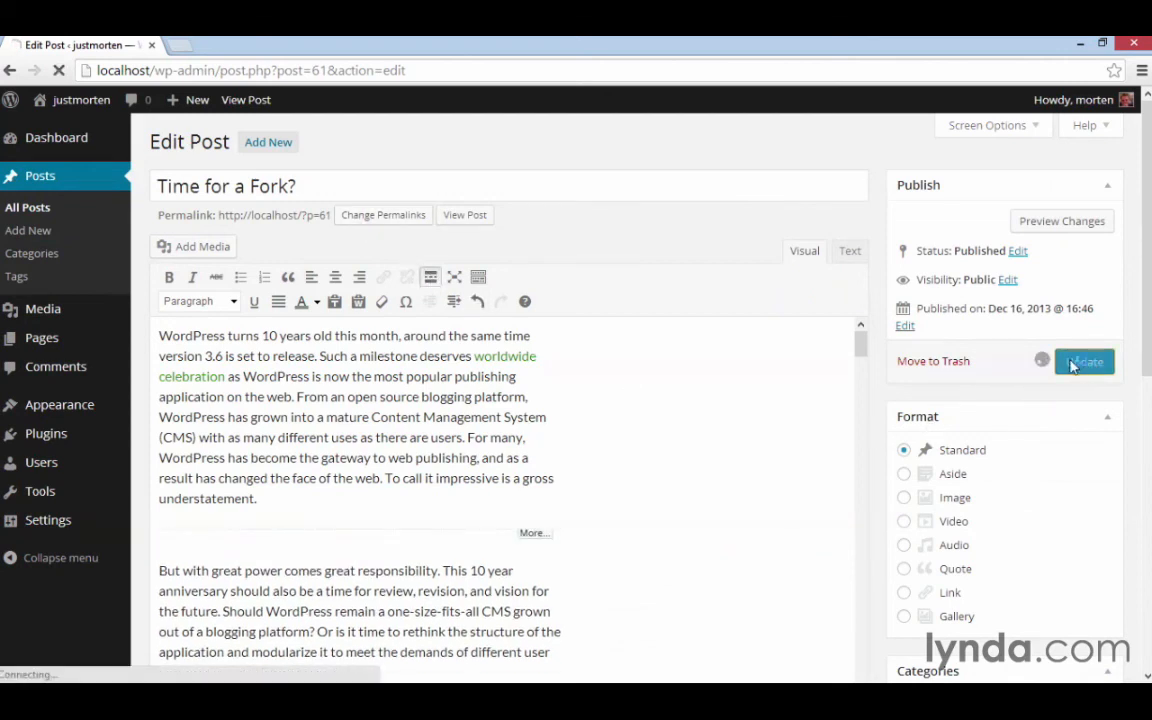
Step: Open the post The first time I encountered WordPress to check its length, and return to the post list
{"action": "left_click", "coordinate": [40, 209]}
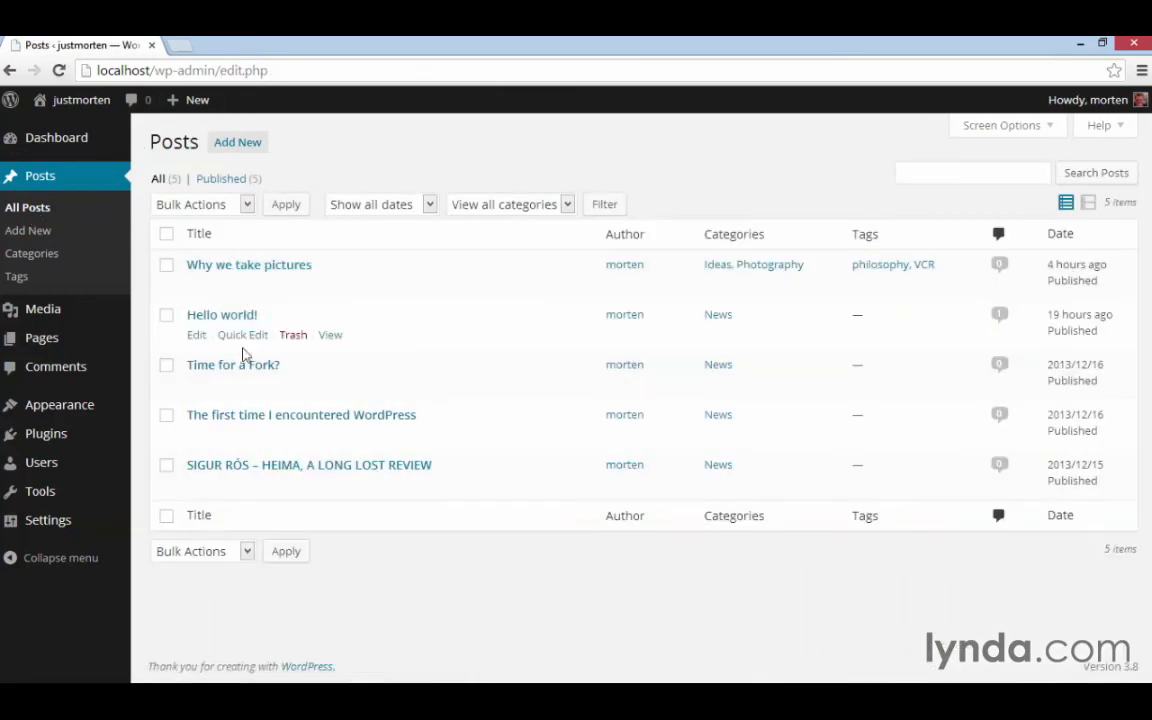
{"action": "left_click", "coordinate": [252, 415]}
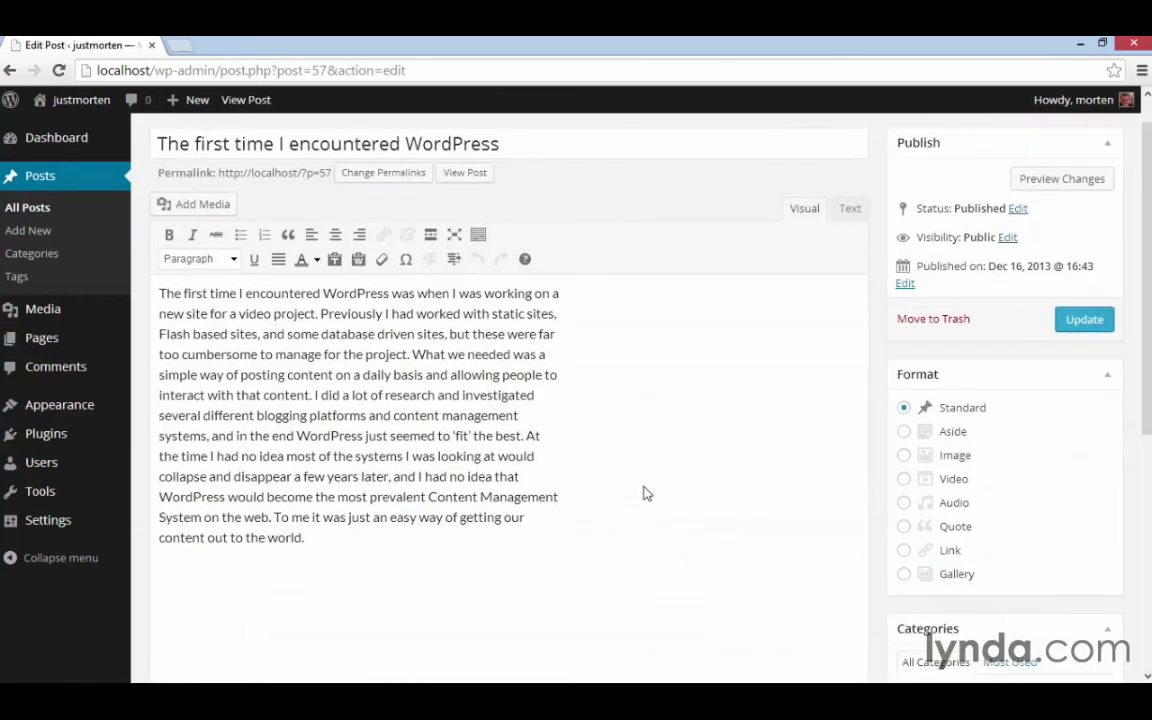
{"action": "left_click", "coordinate": [45, 210]}
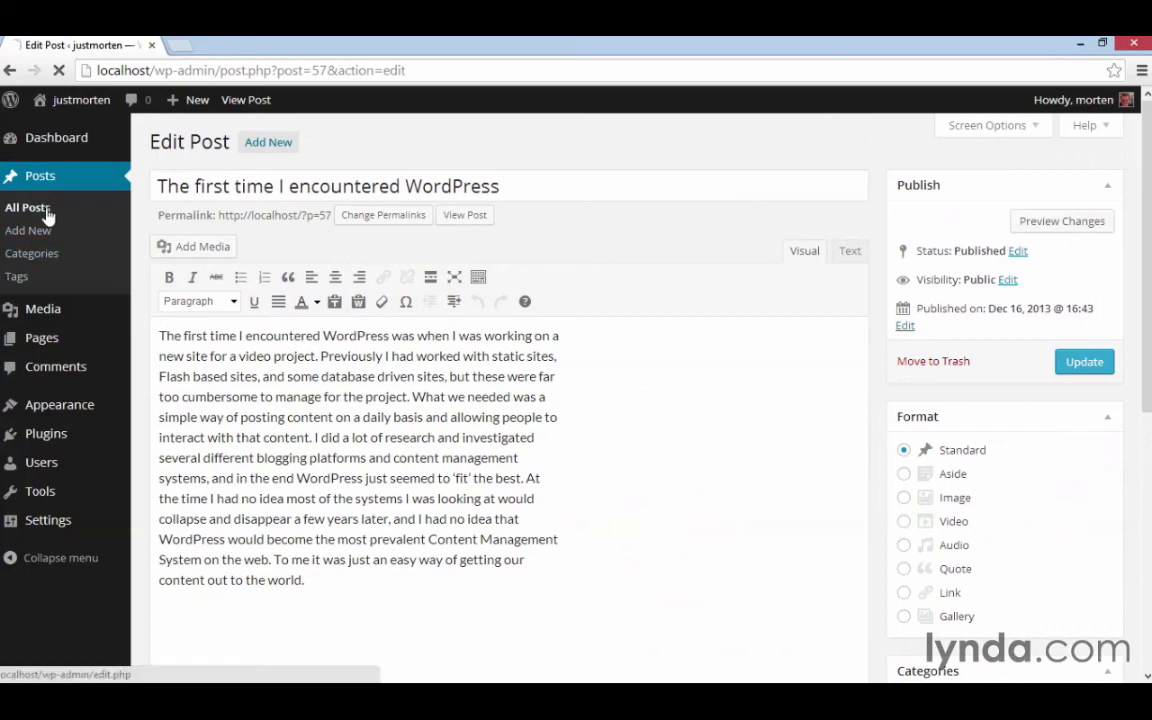
Step: Open the post SIGUR RÓS – HEIMA, A LONG LOST REVIEW, insert a More tag after the paragraph ending in "recommendation.", and update it
{"action": "left_click", "coordinate": [301, 465]}
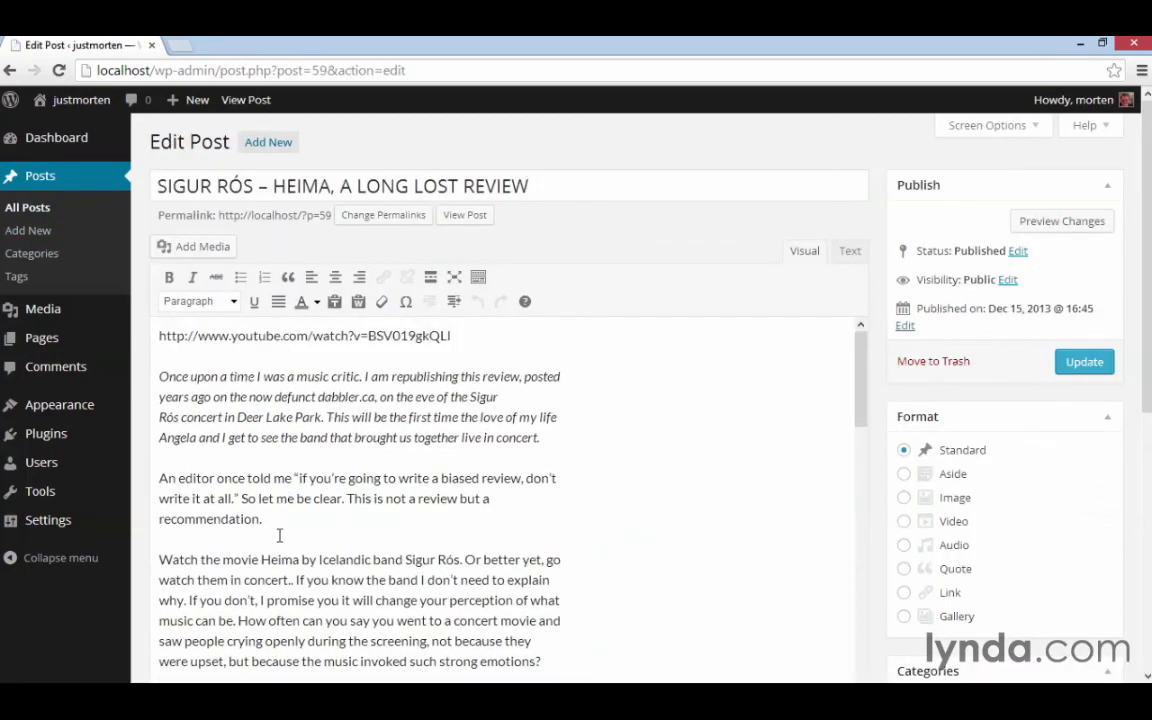
{"action": "left_click", "coordinate": [290, 519]}
{"action": "key", "text": "Return"}
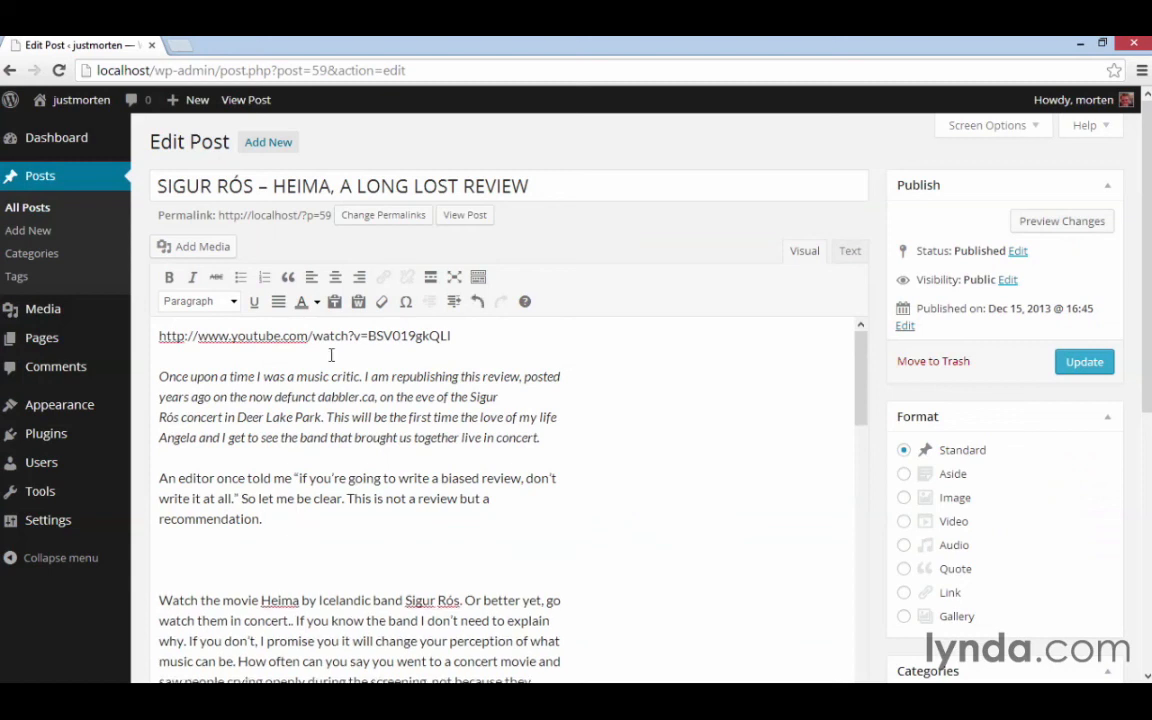
{"action": "left_click", "coordinate": [430, 277]}
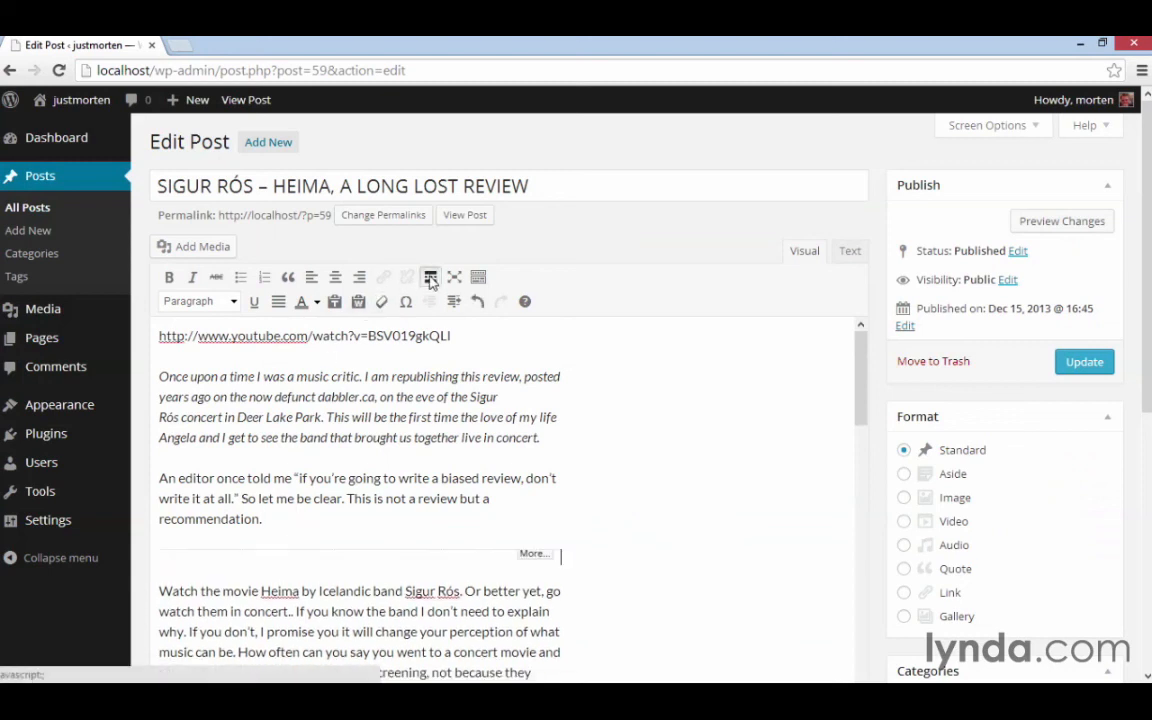
{"action": "left_click", "coordinate": [1062, 367]}
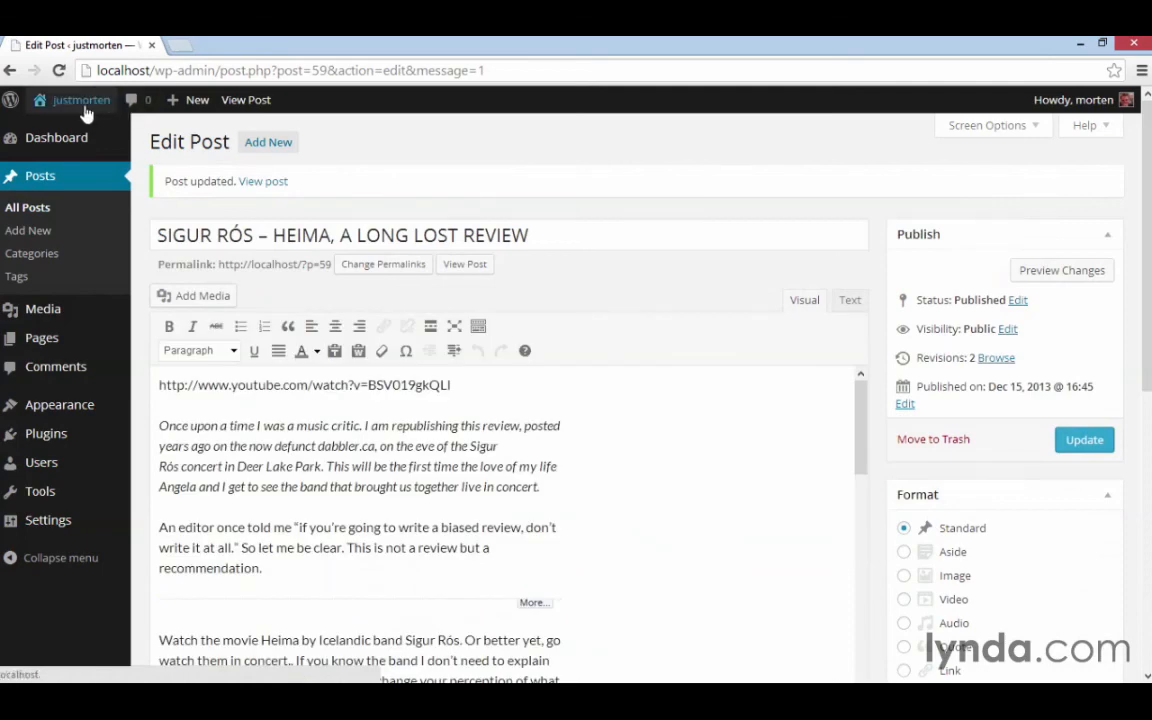
Step: Review the site's front page from the first to the last post to check the shortened excerpts and their Continue reading links
{"action": "left_click", "coordinate": [83, 104]}
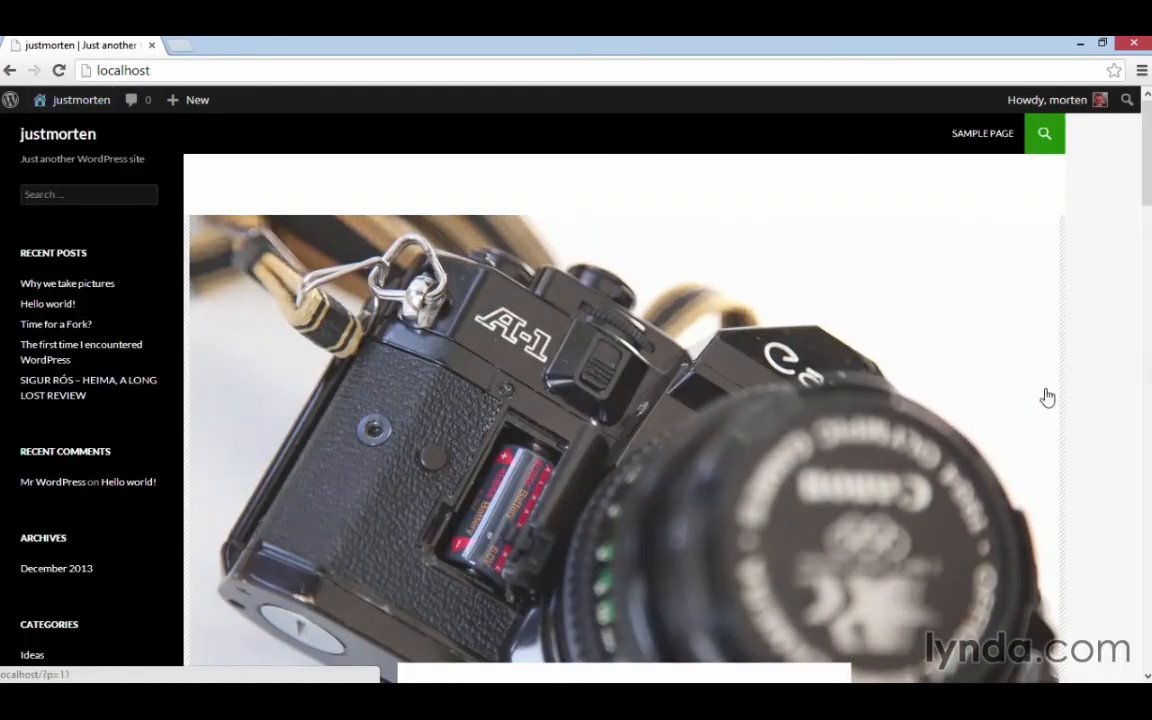
{"action": "scroll", "coordinate": [1047, 398], "scroll_direction": "down", "scroll_amount": 3}
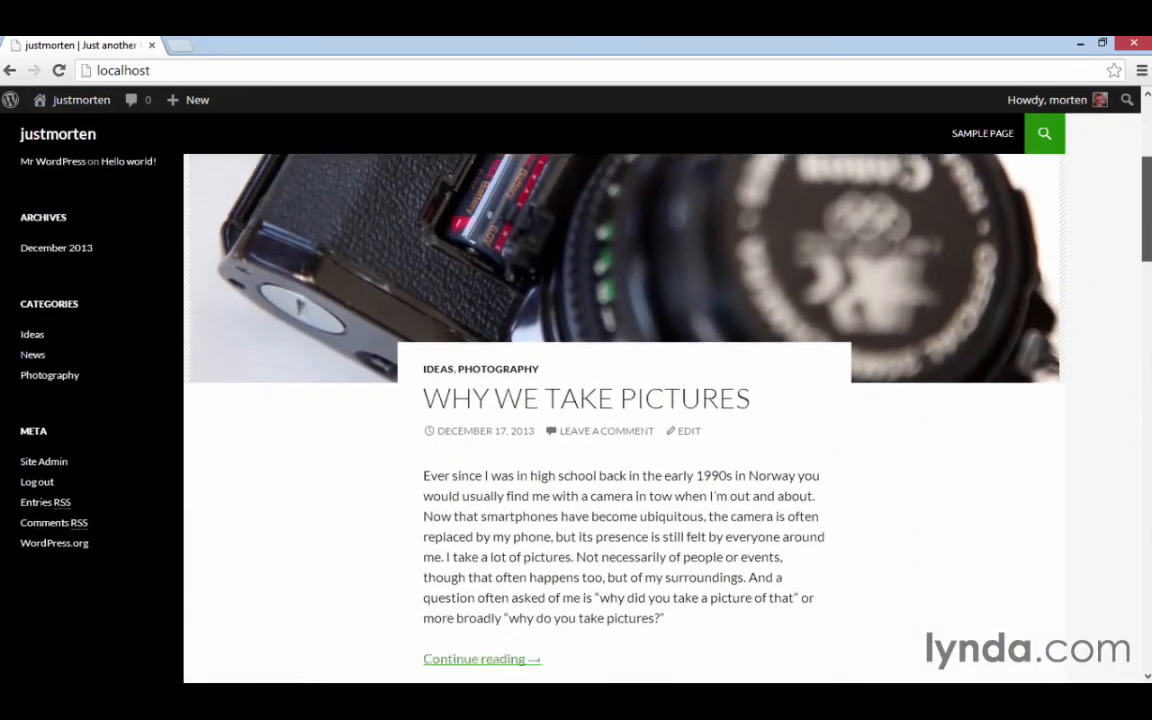
{"action": "scroll", "coordinate": [561, 400], "scroll_direction": "down", "scroll_amount": 1}
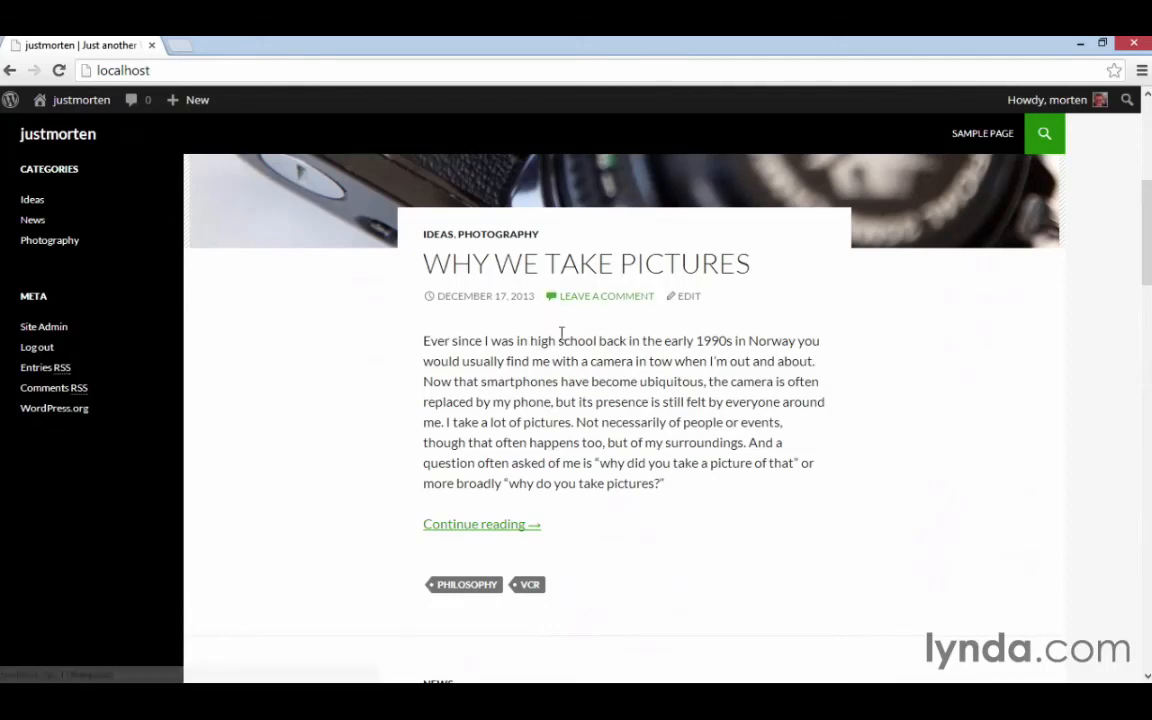
{"action": "scroll", "coordinate": [1146, 275], "scroll_direction": "down", "scroll_amount": 2}
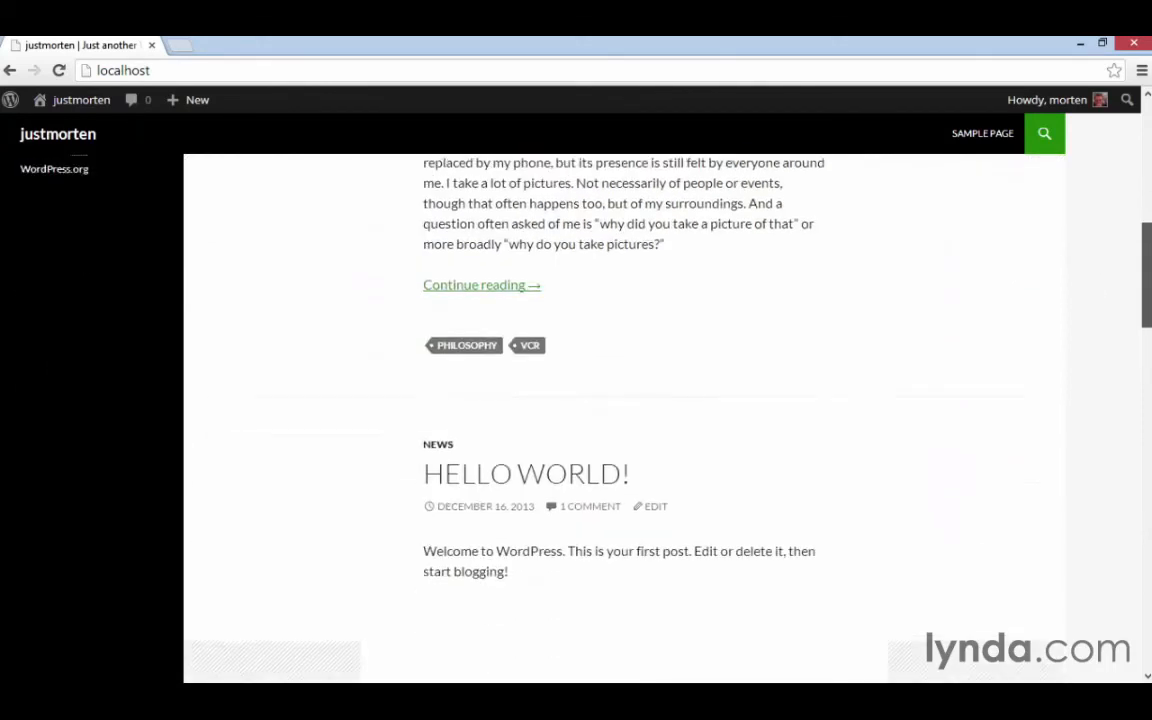
{"action": "scroll", "coordinate": [624, 418], "scroll_direction": "down", "scroll_amount": 5}
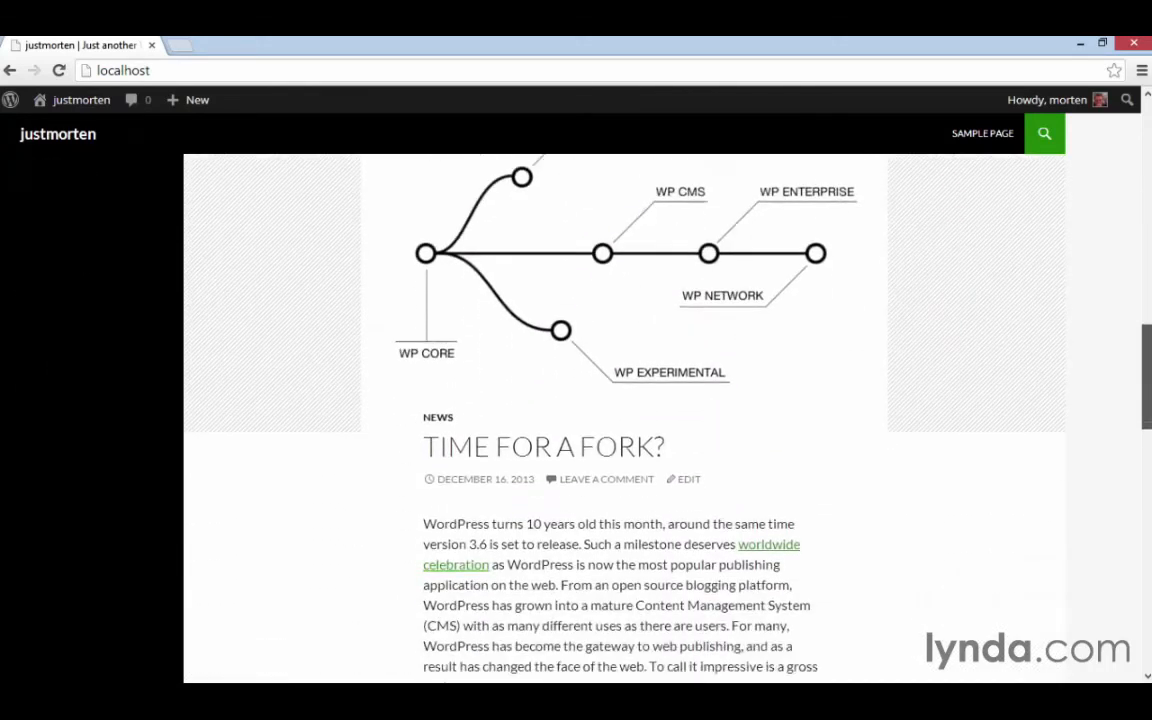
{"action": "scroll", "coordinate": [624, 418], "scroll_direction": "down", "scroll_amount": 8}
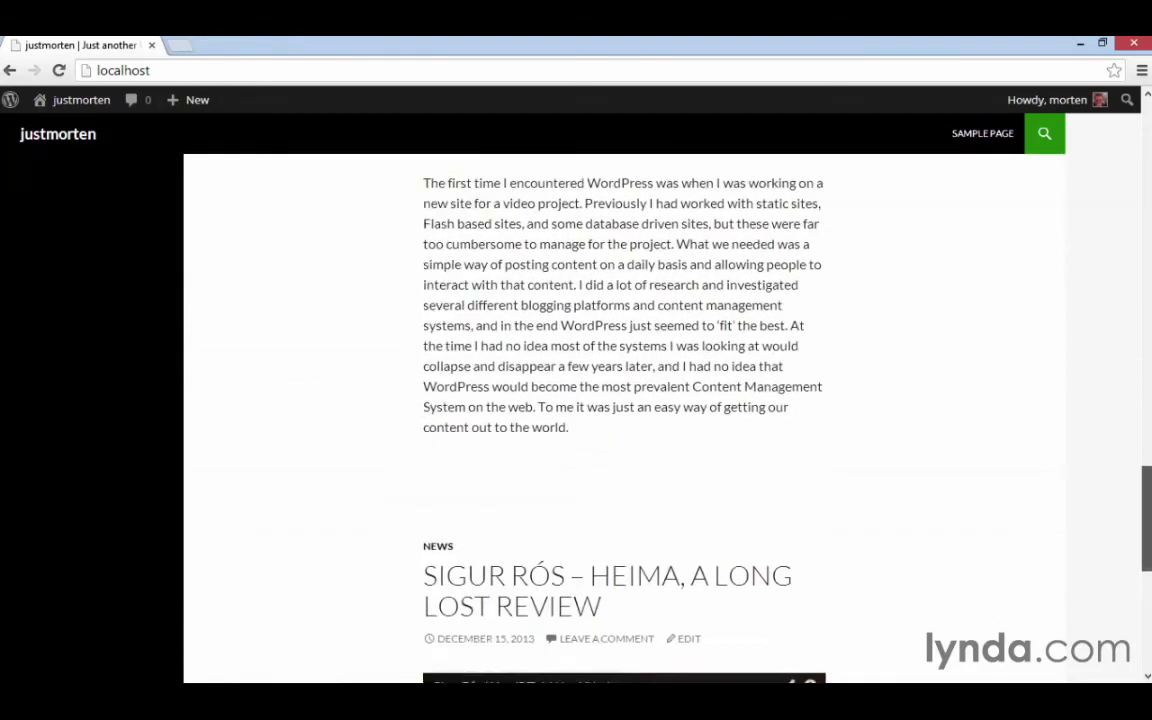
{"action": "scroll", "coordinate": [624, 418], "scroll_direction": "down", "scroll_amount": 5}
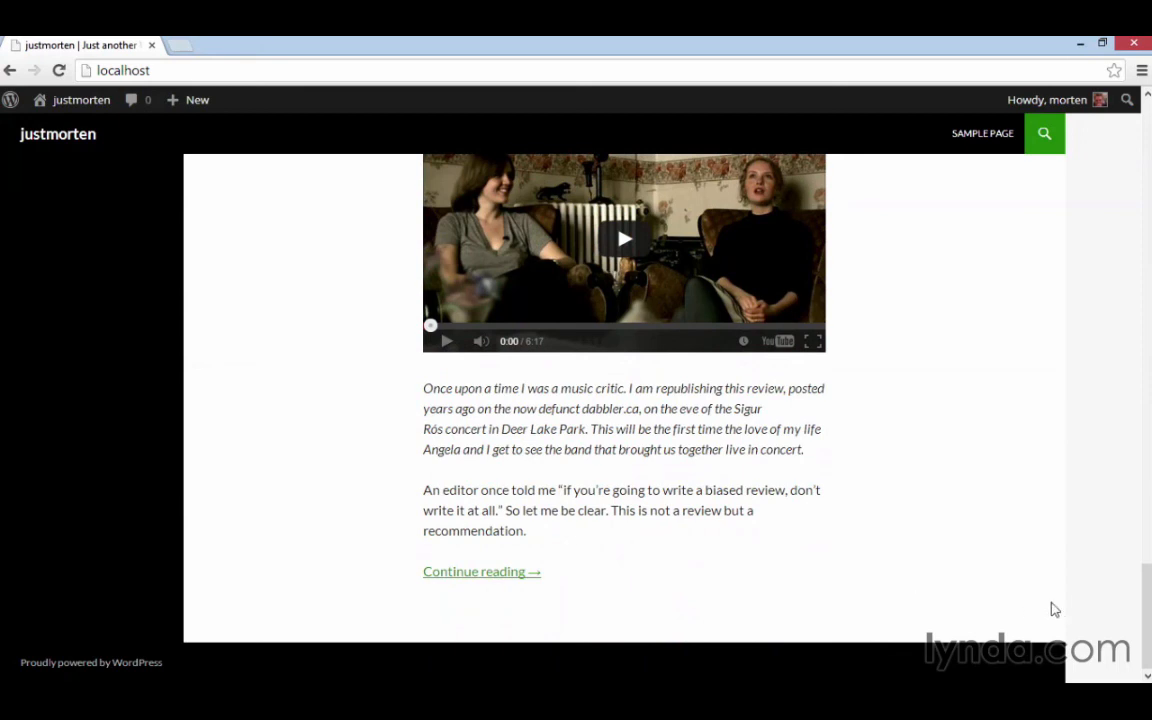
{"action": "left_click_drag", "start_coordinate": [1145, 610], "coordinate": [1149, 143]}
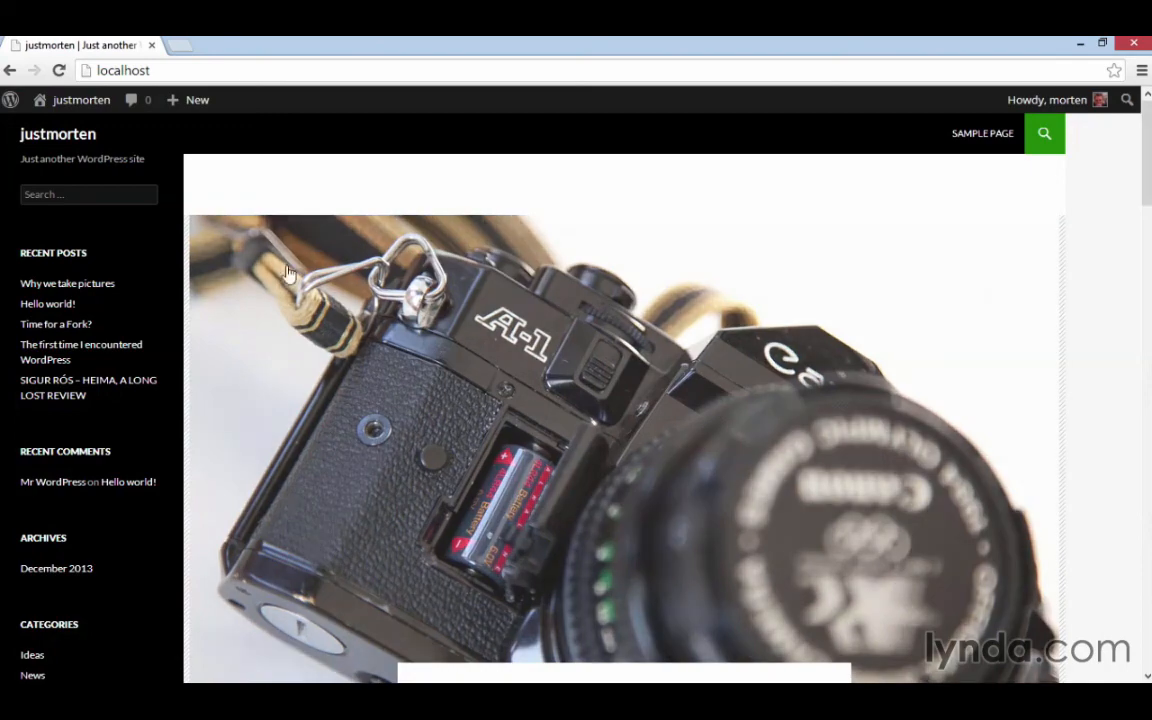
Step: Open the post Why we take pictures for editing and enable the Excerpt box in the editor's screen options
{"action": "scroll", "coordinate": [1087, 432], "scroll_direction": "down", "scroll_amount": 2}
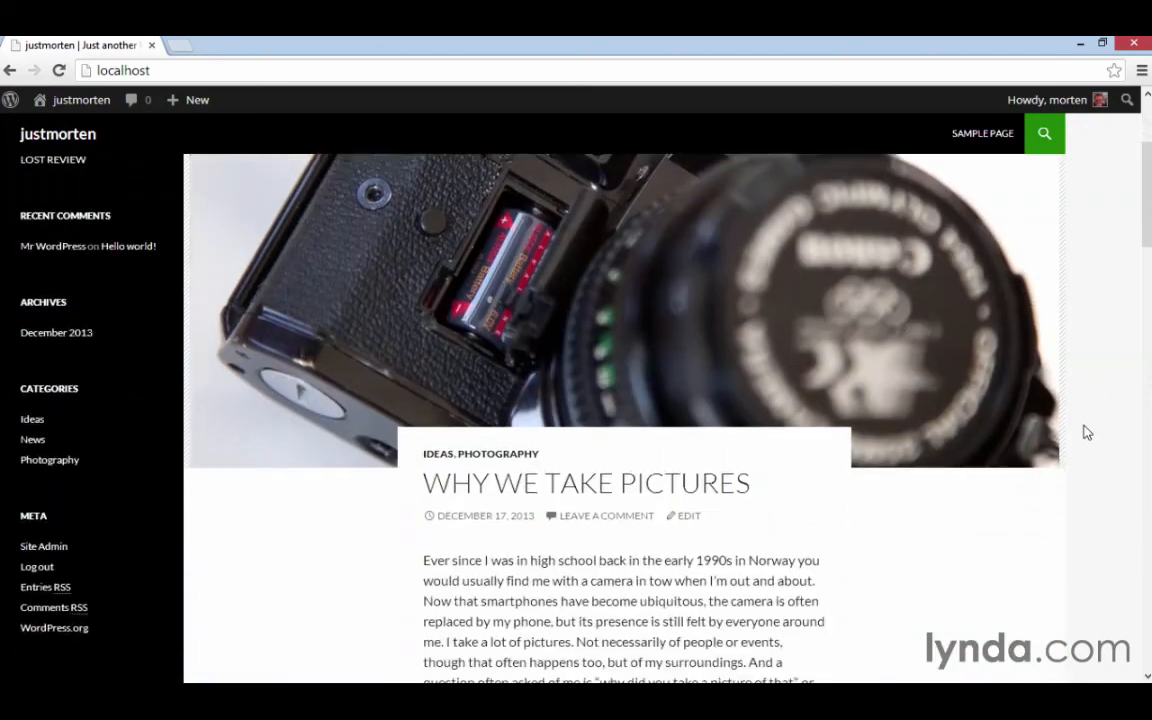
{"action": "left_click", "coordinate": [597, 492]}
{"action": "left_click", "coordinate": [265, 100]}
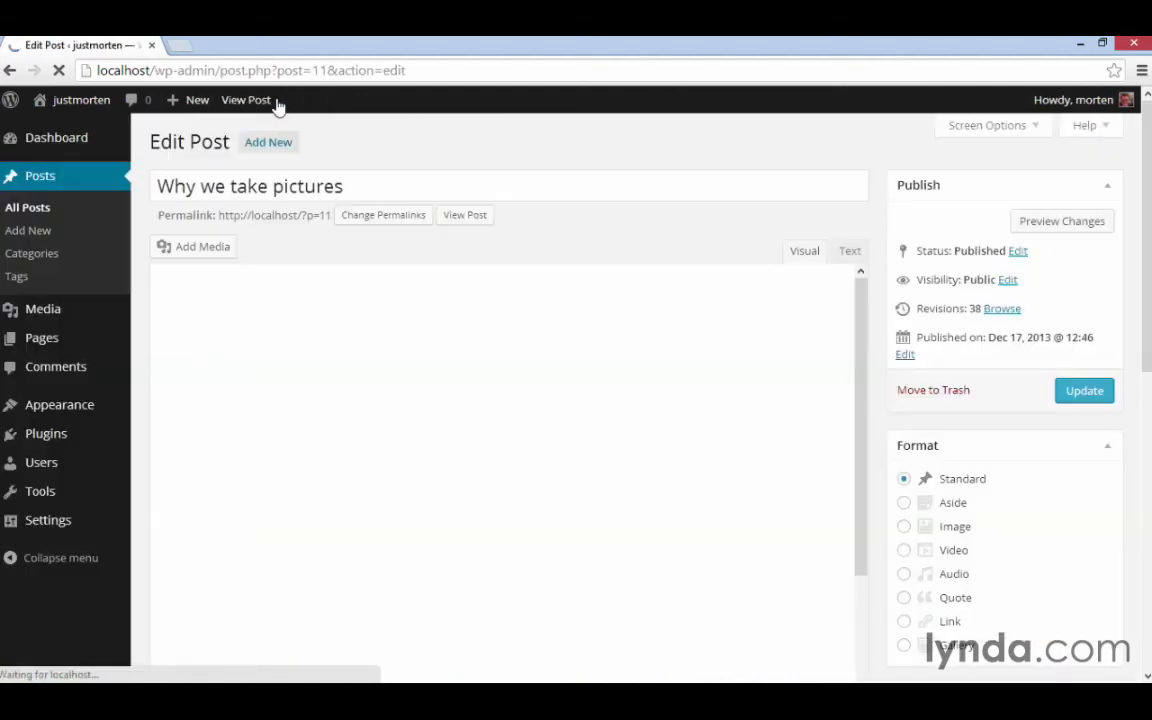
{"action": "left_click", "coordinate": [1026, 128]}
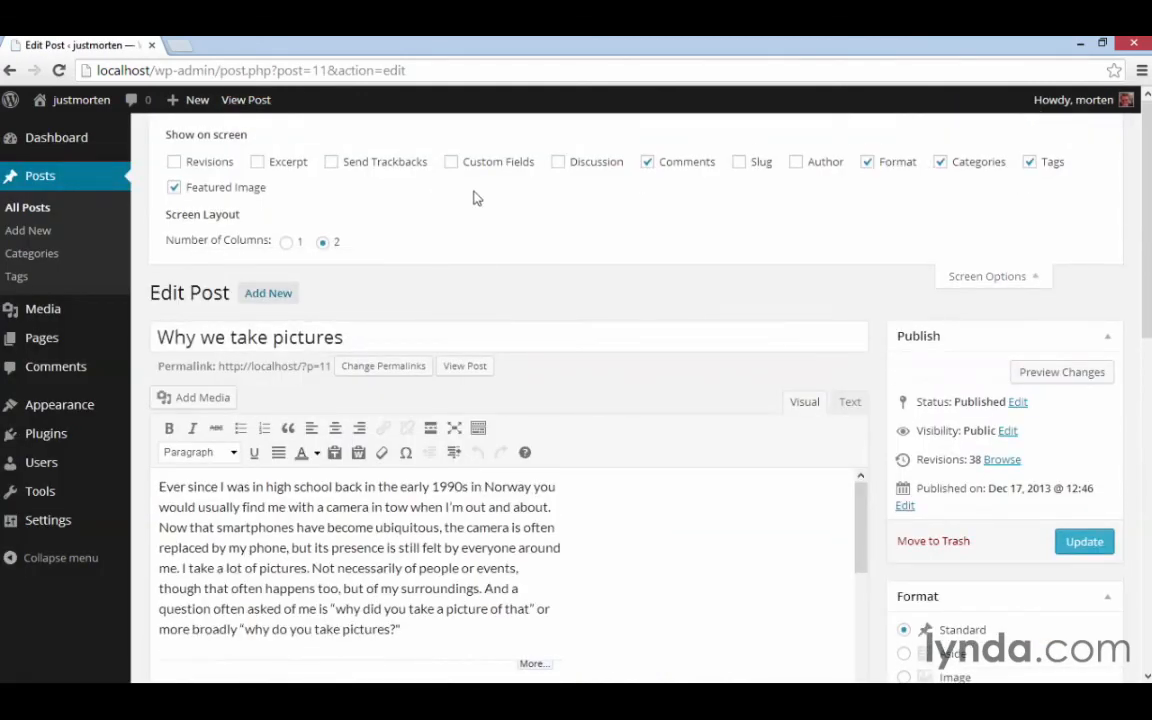
{"action": "left_click", "coordinate": [259, 163]}
{"action": "left_click", "coordinate": [1030, 276]}
Step: Examine the Excerpt box below the post content and place the cursor in its text field
{"action": "scroll", "coordinate": [885, 327], "scroll_direction": "down", "scroll_amount": 3}
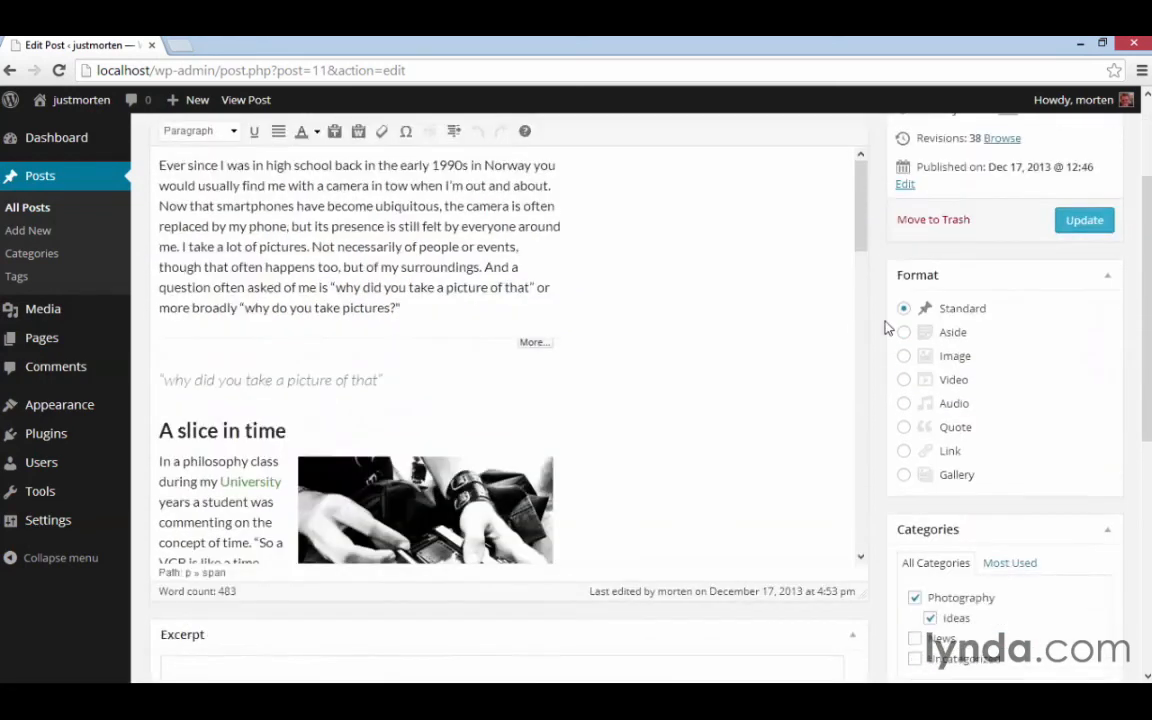
{"action": "scroll", "coordinate": [724, 323], "scroll_direction": "down", "scroll_amount": 2}
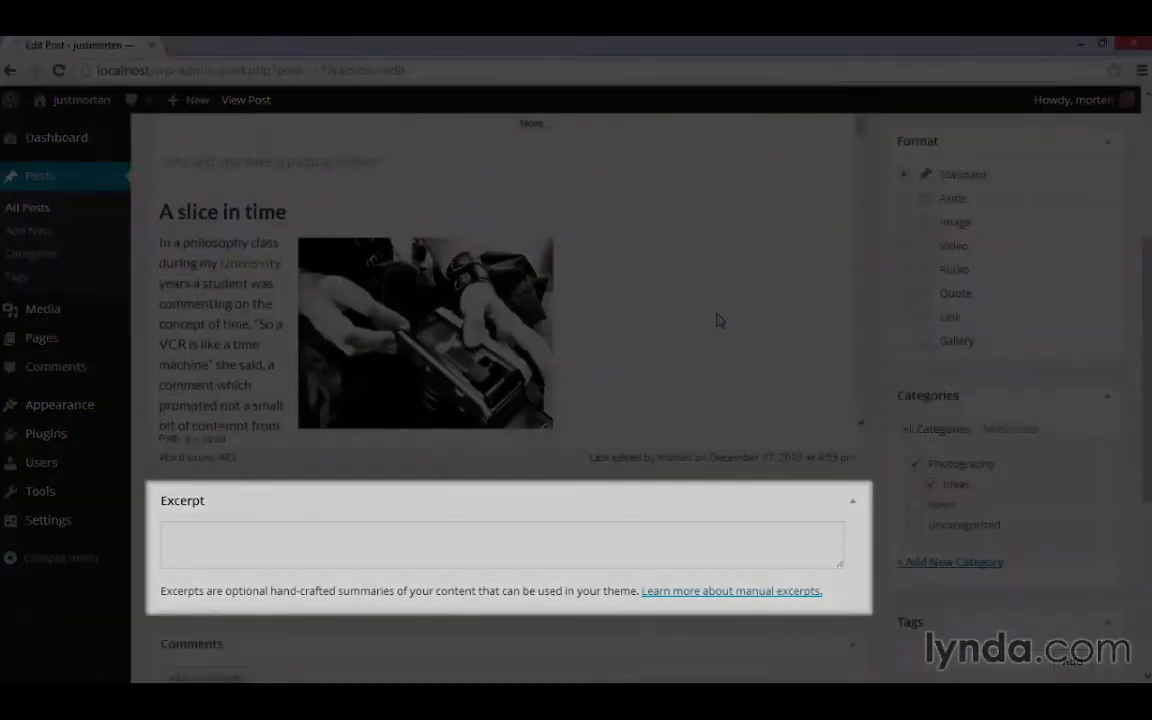
{"action": "left_click", "coordinate": [545, 552]}
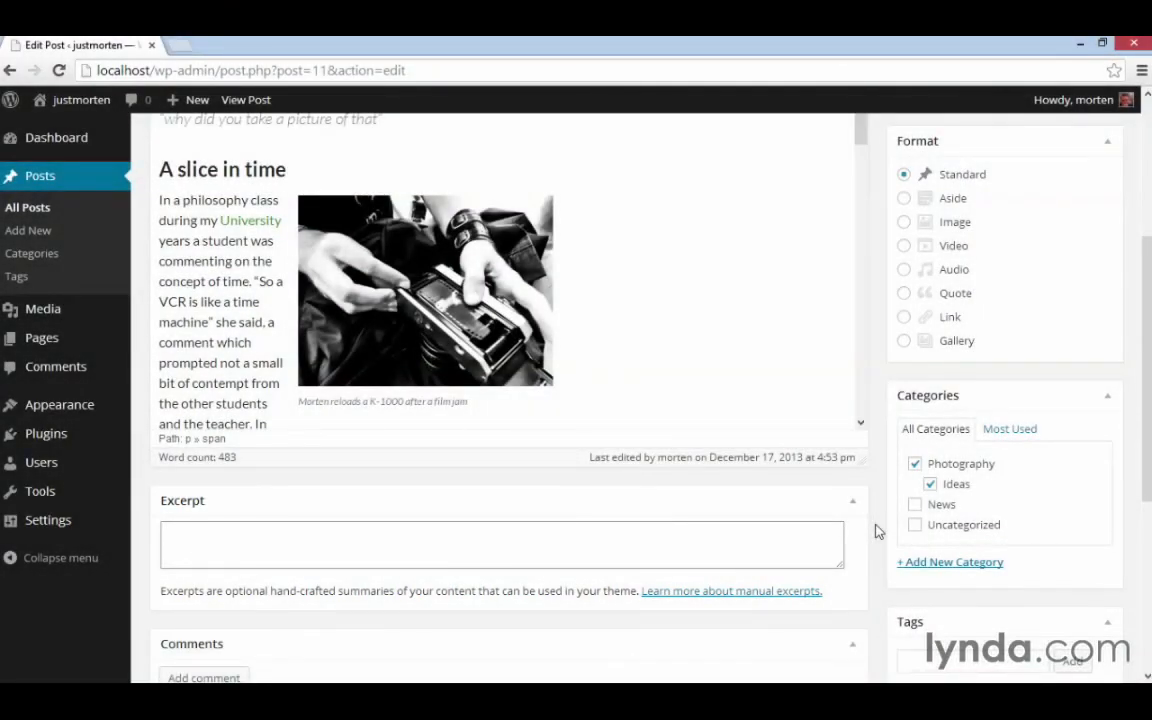
{"action": "scroll", "coordinate": [872, 420], "scroll_direction": "up", "scroll_amount": 4}
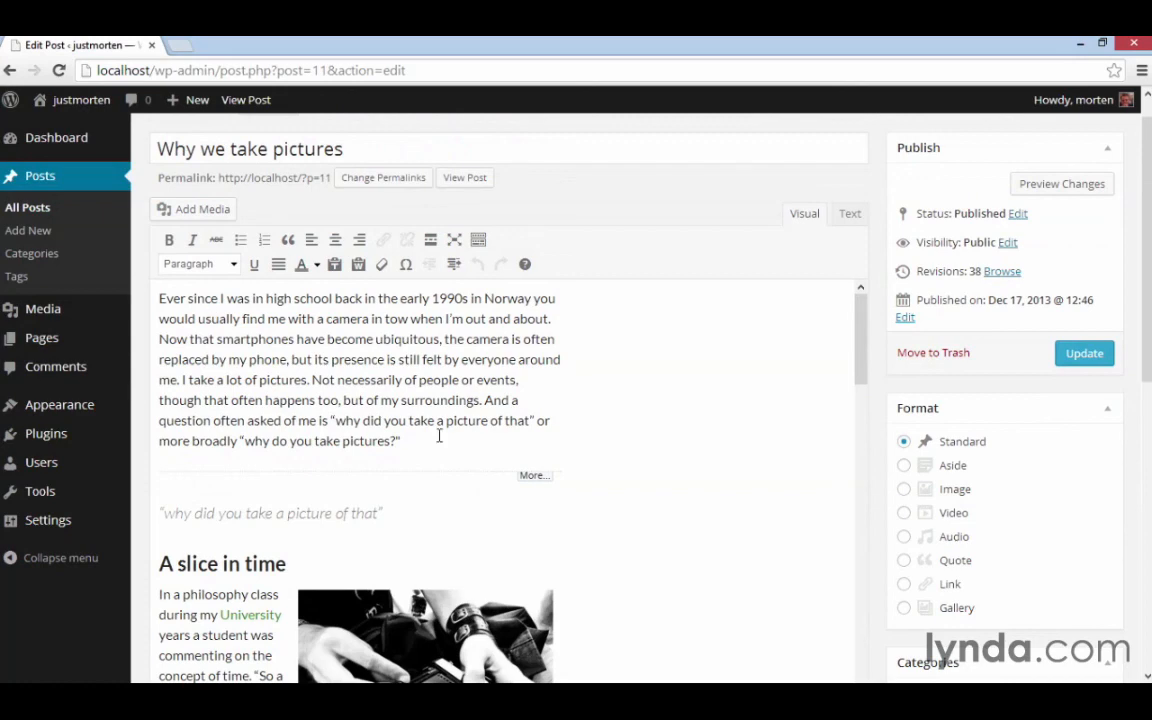
{"action": "scroll", "coordinate": [874, 440], "scroll_direction": "down", "scroll_amount": 4}
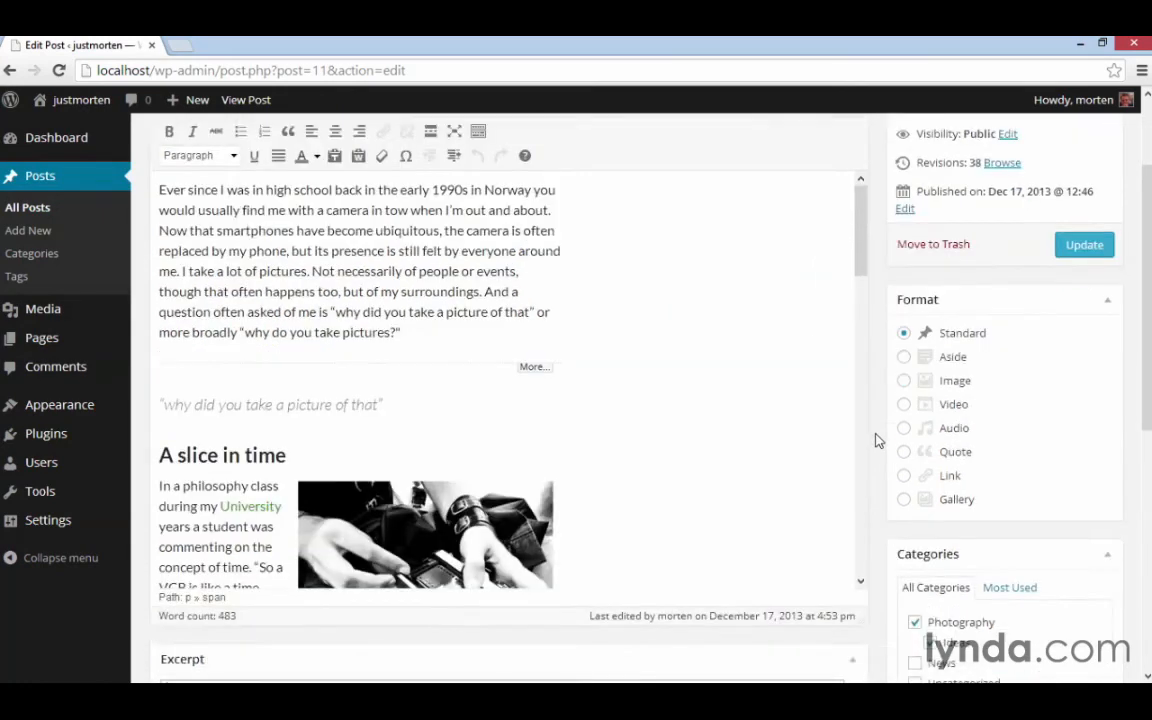
{"action": "left_click", "coordinate": [468, 440]}
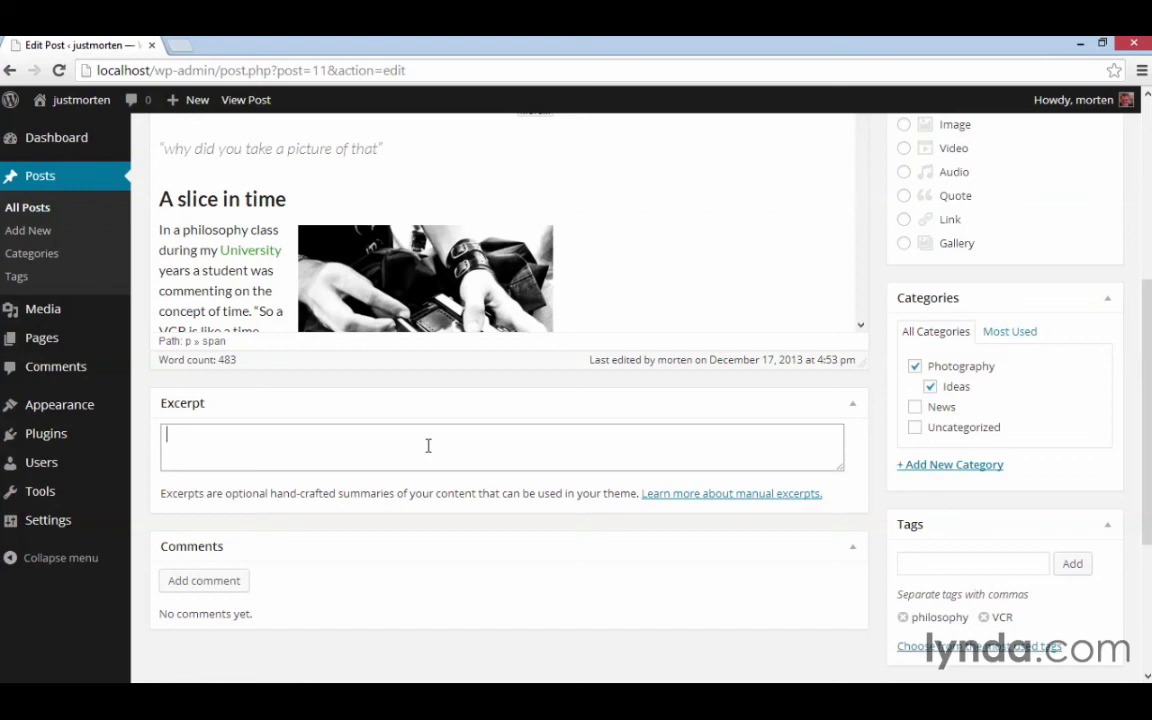
Step: Load mor10.com in a new browser tab and examine the excerpt text of the WordPress 3.8 Post Roundup entry
{"action": "left_click", "coordinate": [181, 45]}
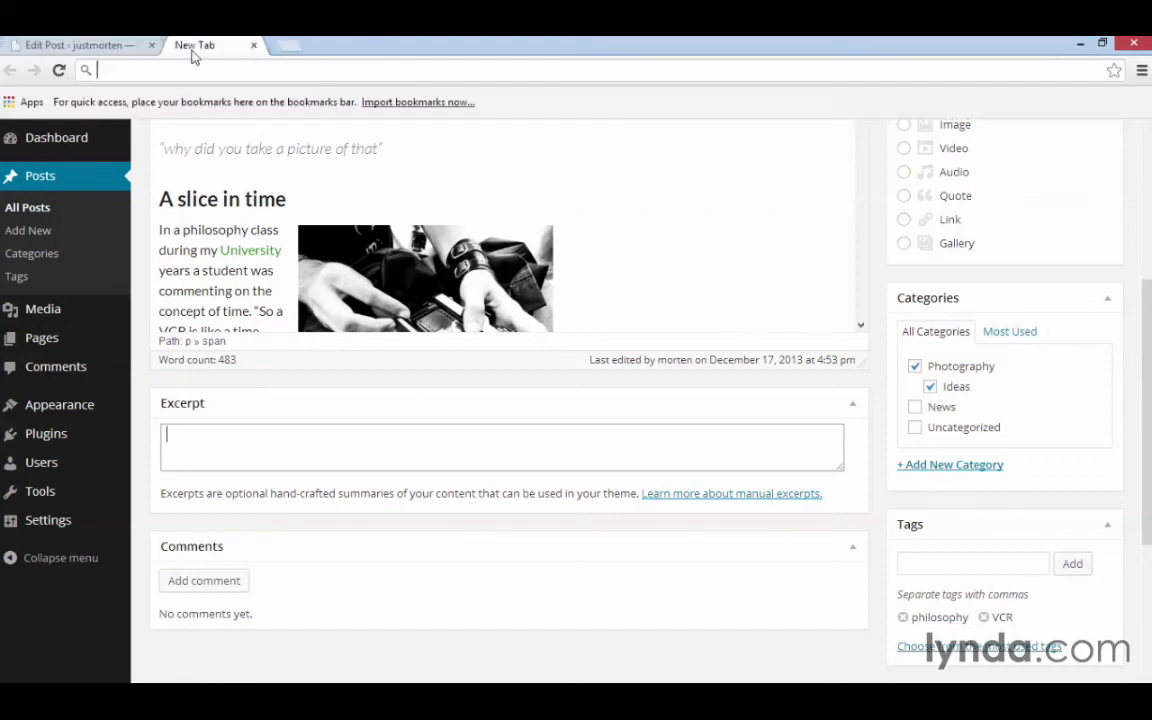
{"action": "type", "text": "mor"}
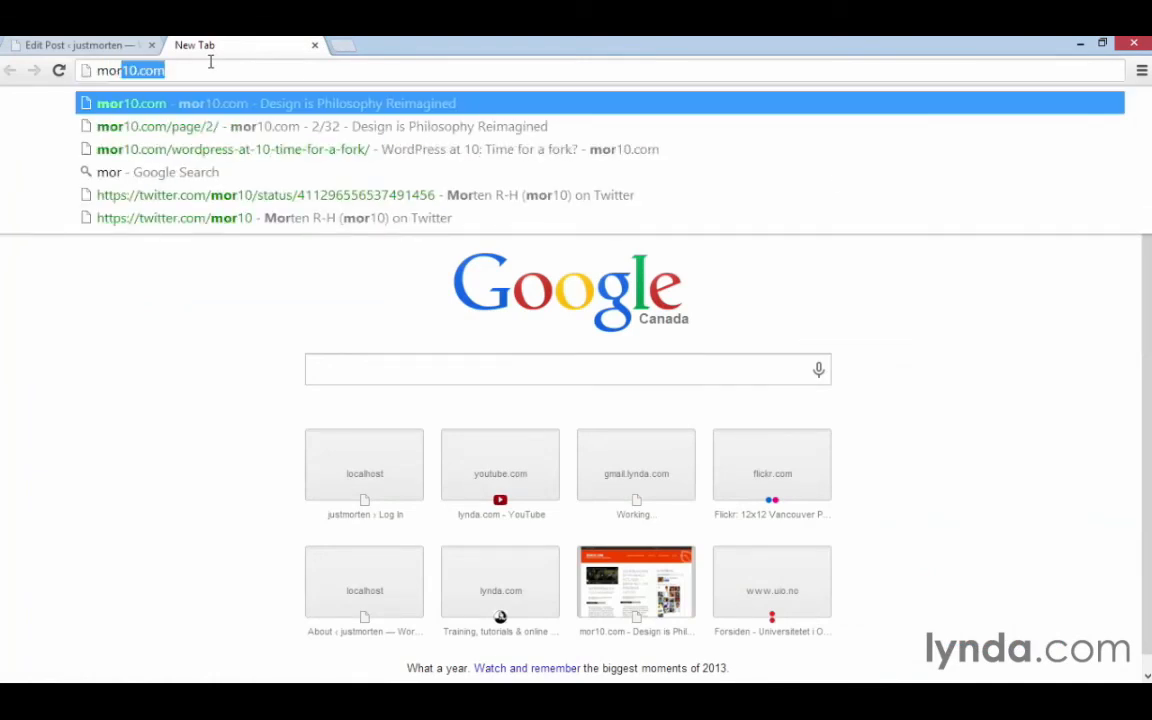
{"action": "type", "text": "10"}
{"action": "key", "text": "Return"}
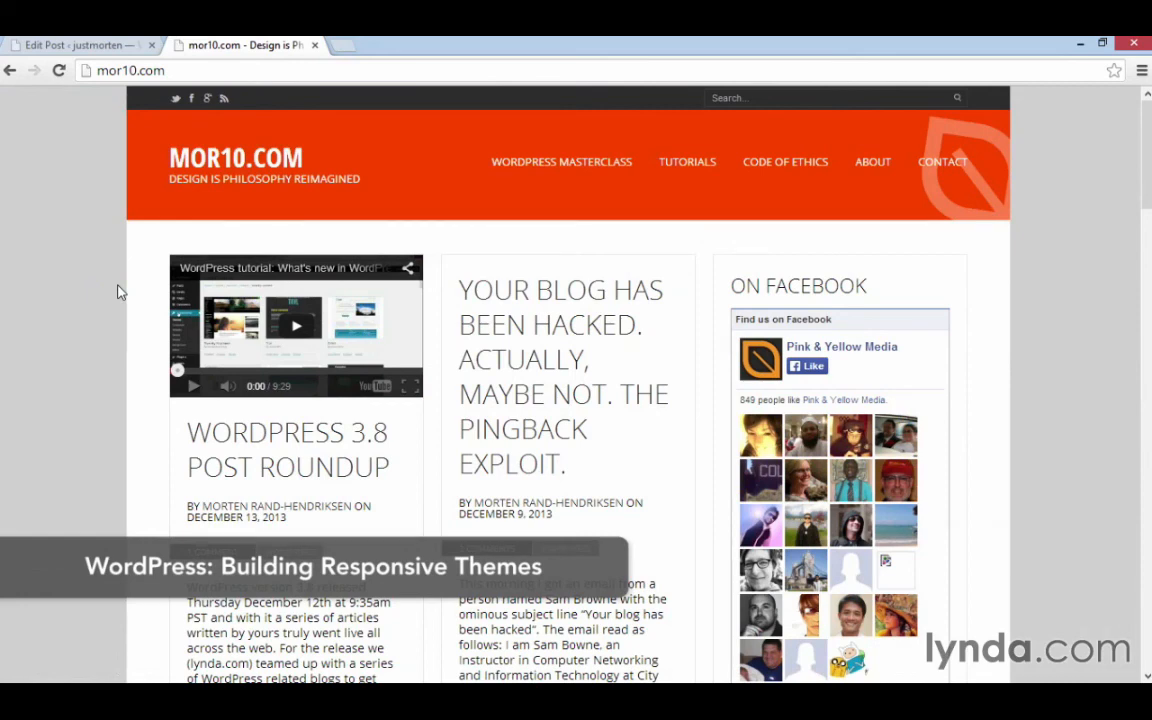
{"action": "scroll", "coordinate": [117, 295], "scroll_direction": "down", "scroll_amount": 3}
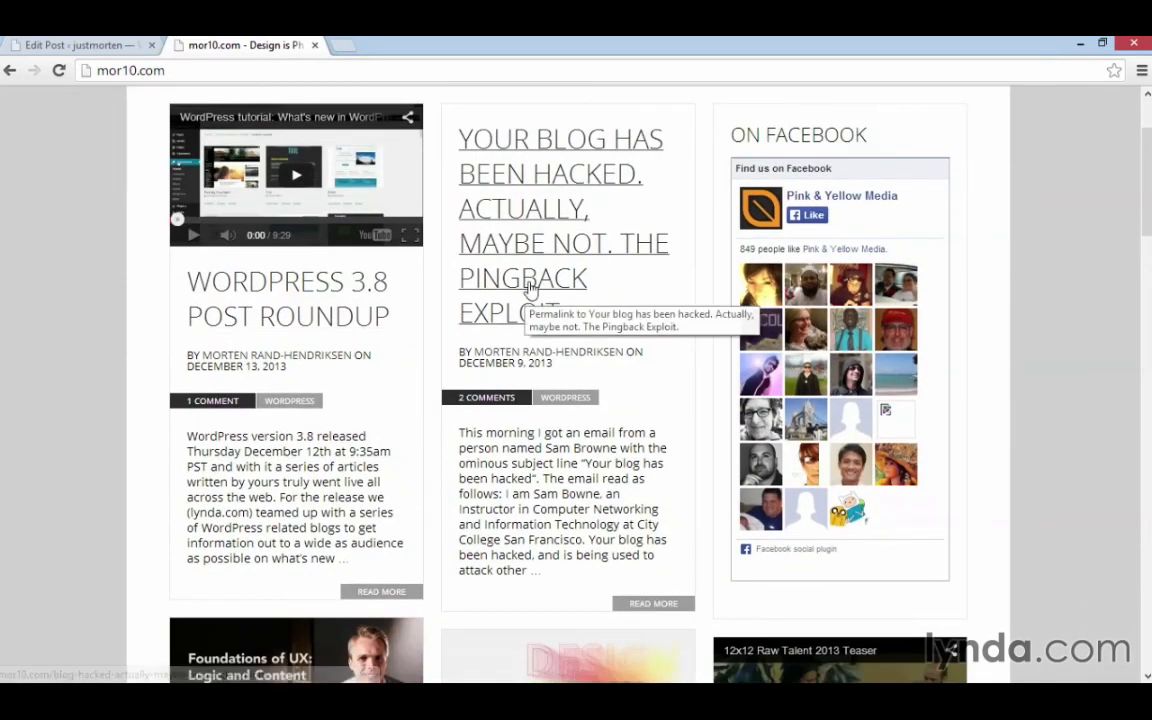
{"action": "double_click", "coordinate": [190, 437]}
{"action": "left_click", "coordinate": [190, 437]}
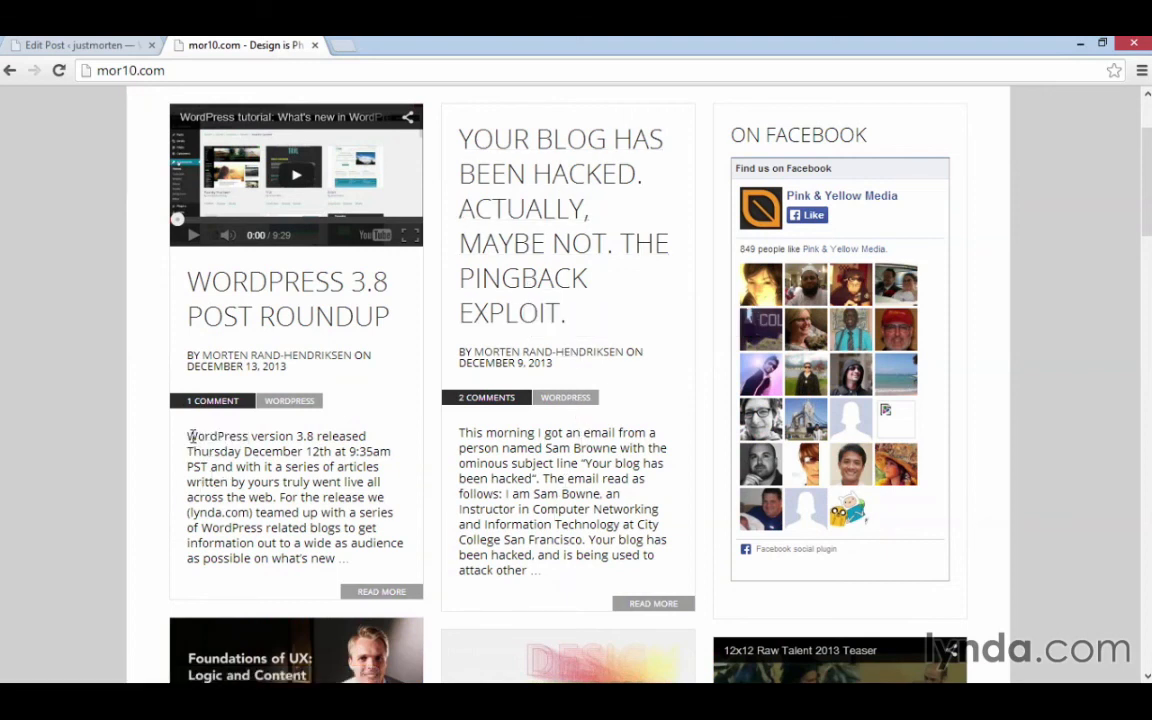
{"action": "left_click_drag", "start_coordinate": [188, 436], "coordinate": [350, 558]}
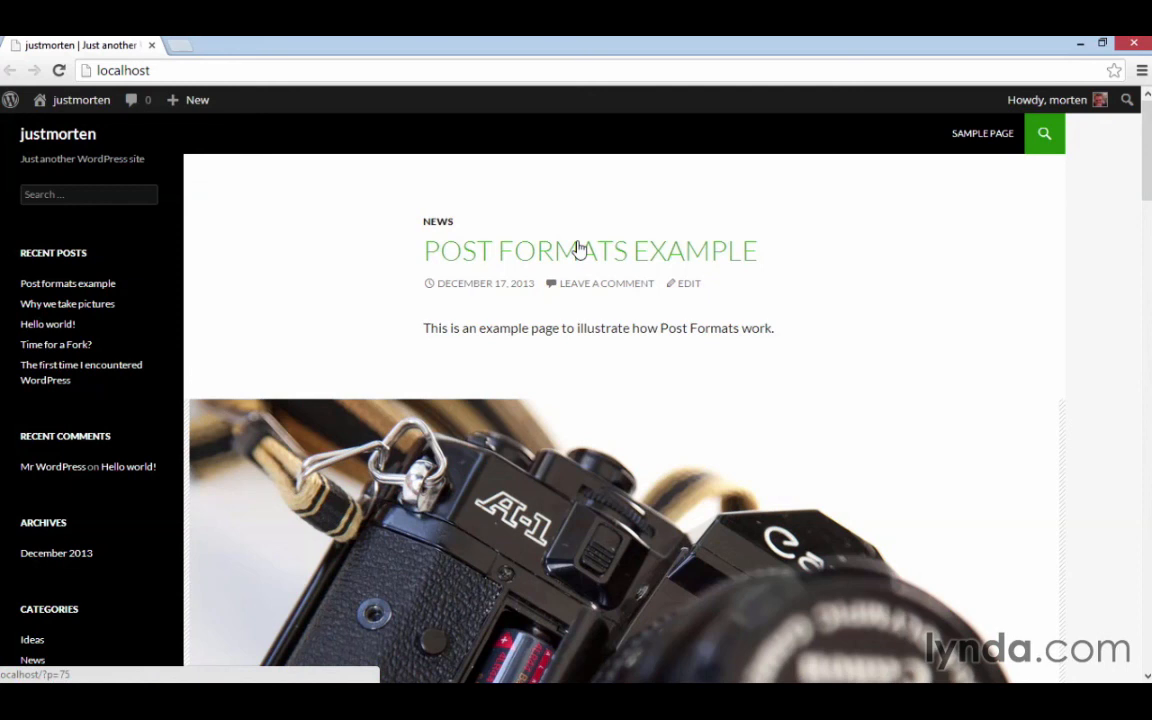
Step: Open the post Post formats example for editing in a new browser tab and check the Format box's entry in the screen options
{"action": "right_click", "coordinate": [689, 287]}
{"action": "left_click", "coordinate": [718, 298]}
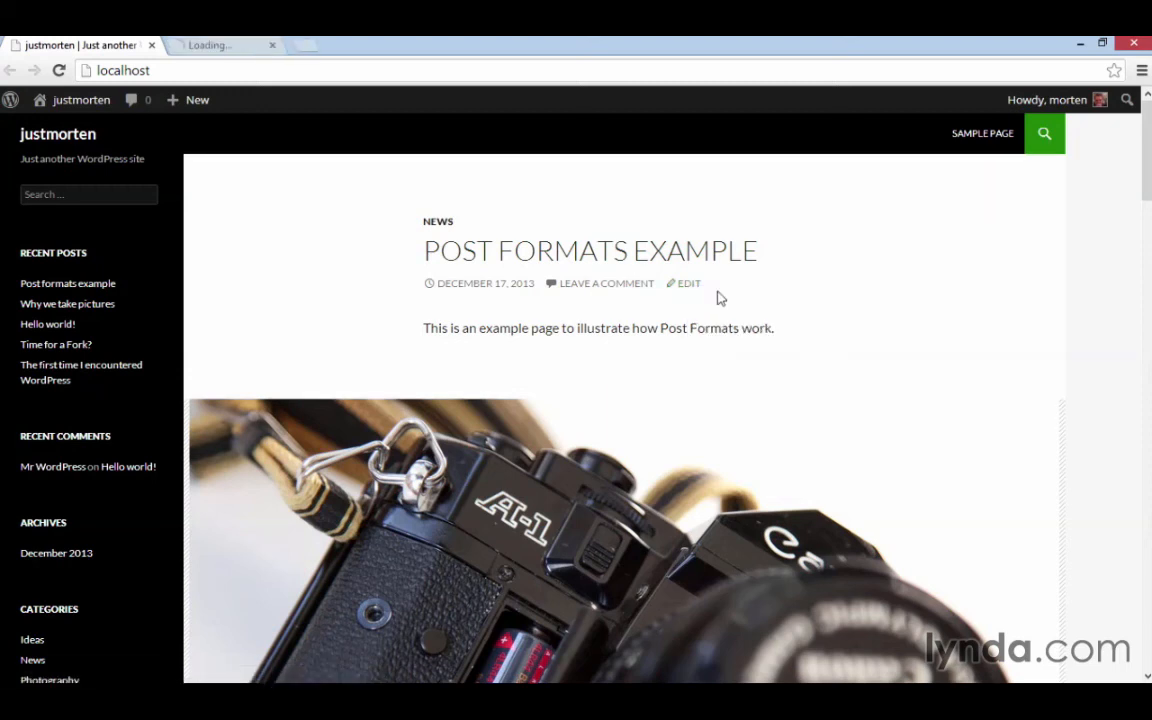
{"action": "left_click", "coordinate": [229, 44]}
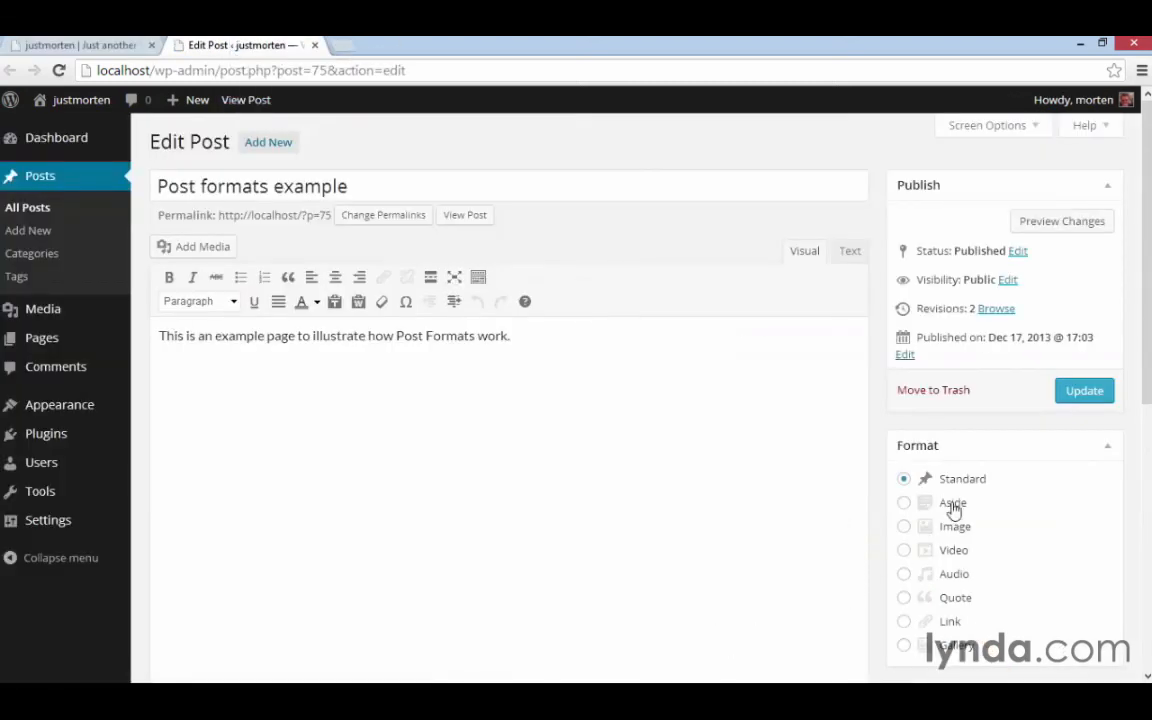
{"action": "scroll", "coordinate": [1090, 514], "scroll_direction": "down", "scroll_amount": 1}
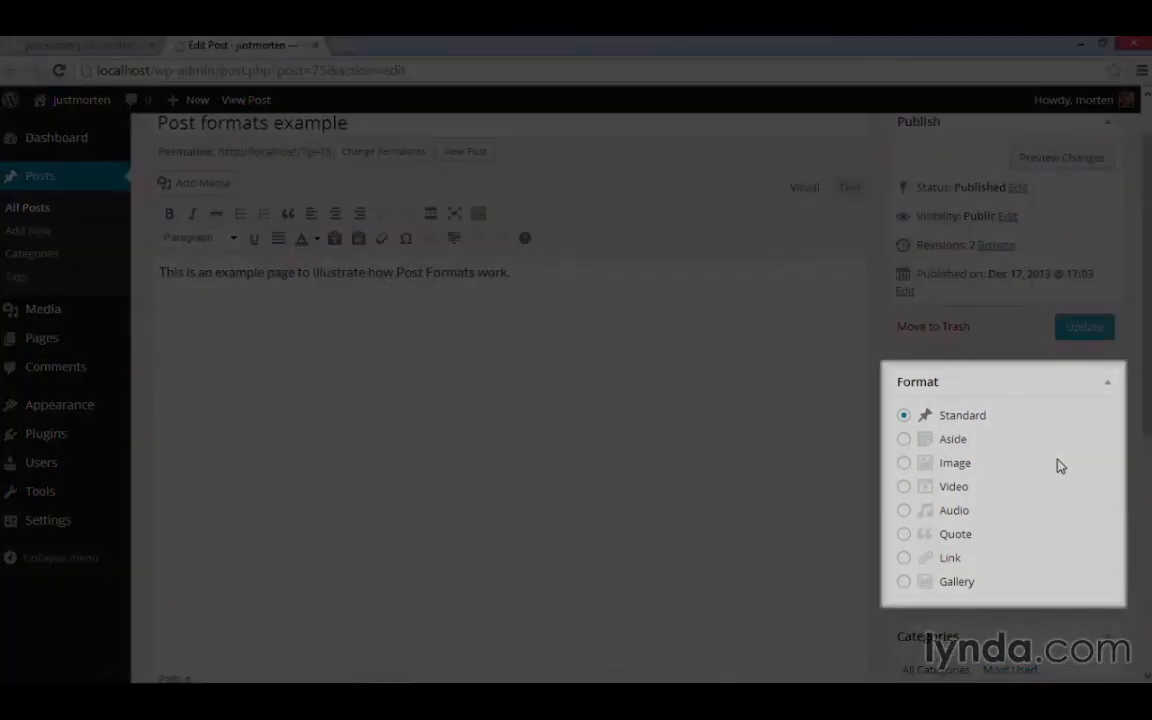
{"action": "scroll", "coordinate": [1050, 440], "scroll_direction": "up", "scroll_amount": 1}
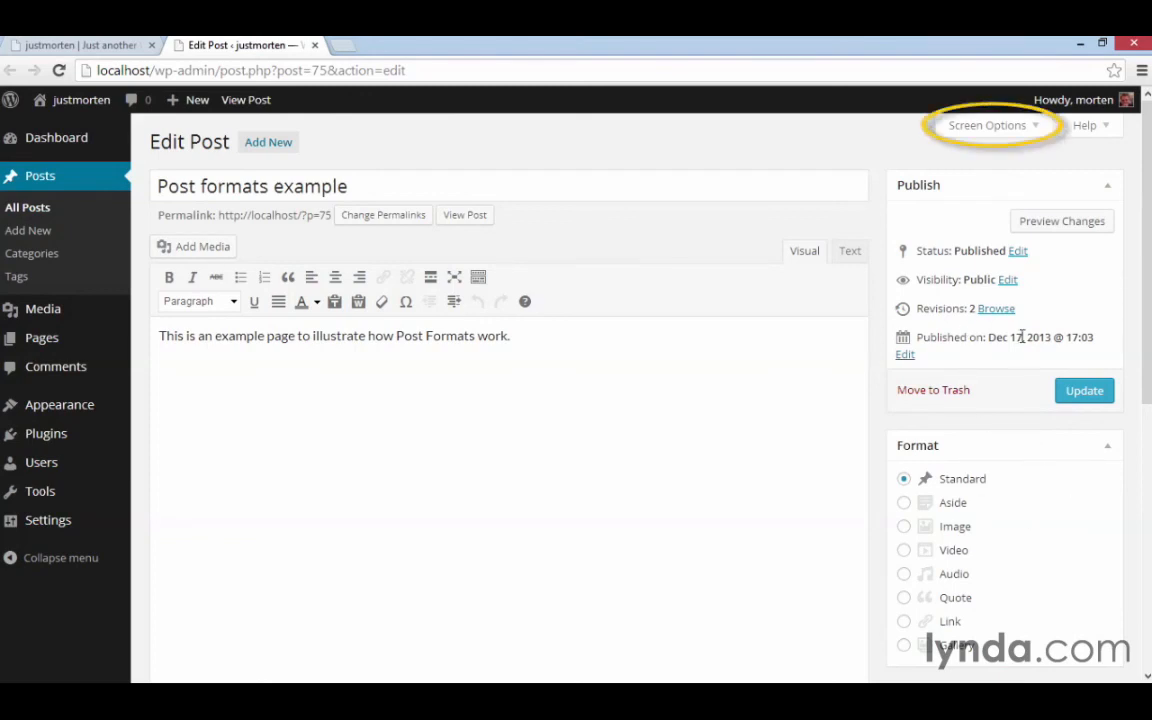
{"action": "left_click", "coordinate": [1005, 130]}
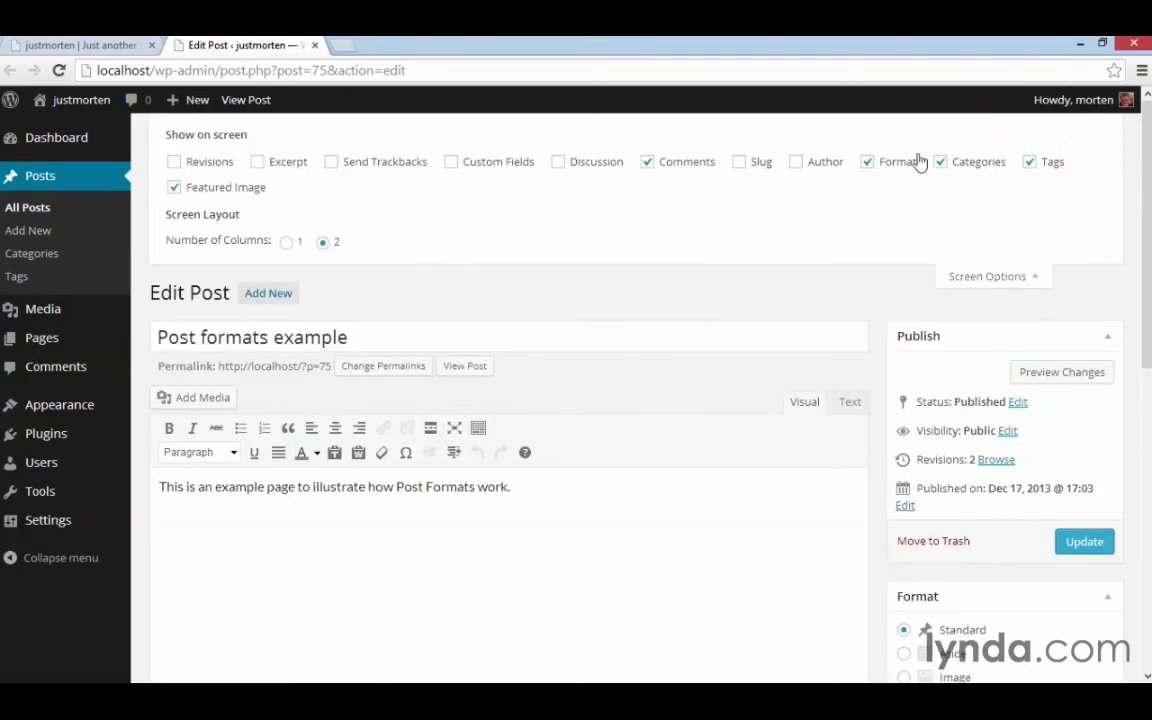
{"action": "left_click", "coordinate": [962, 276]}
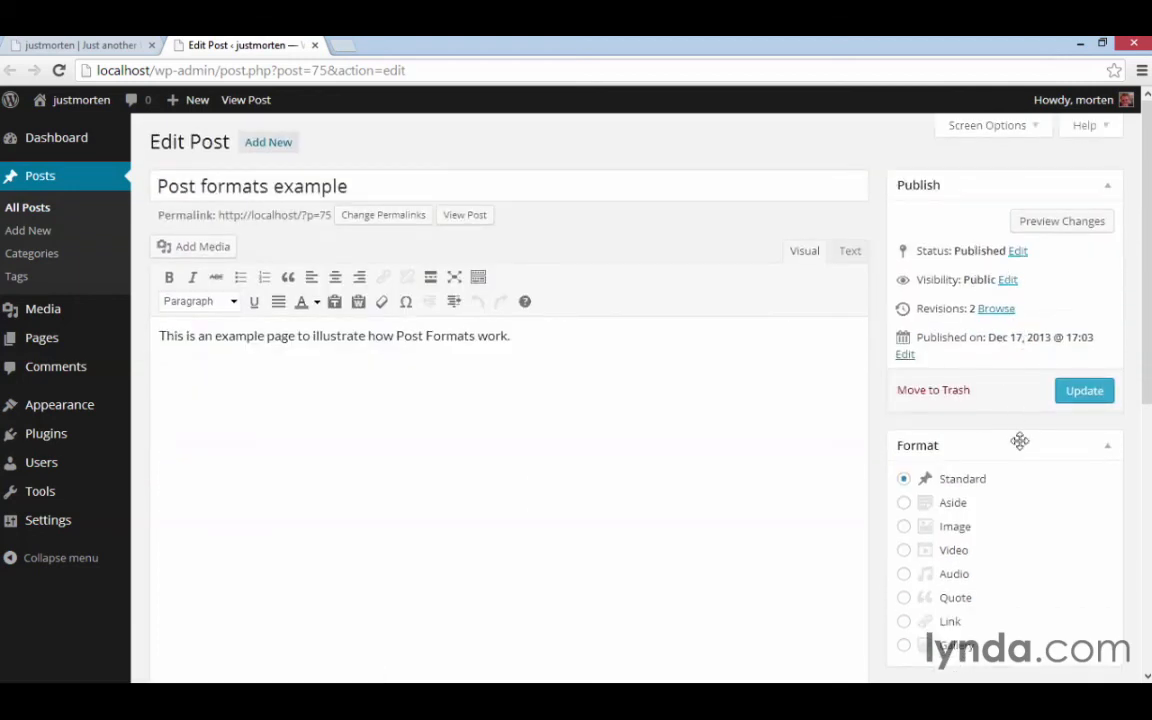
Step: Set the post's format to Aside and update the post
{"action": "scroll", "coordinate": [1022, 477], "scroll_direction": "down", "scroll_amount": 1}
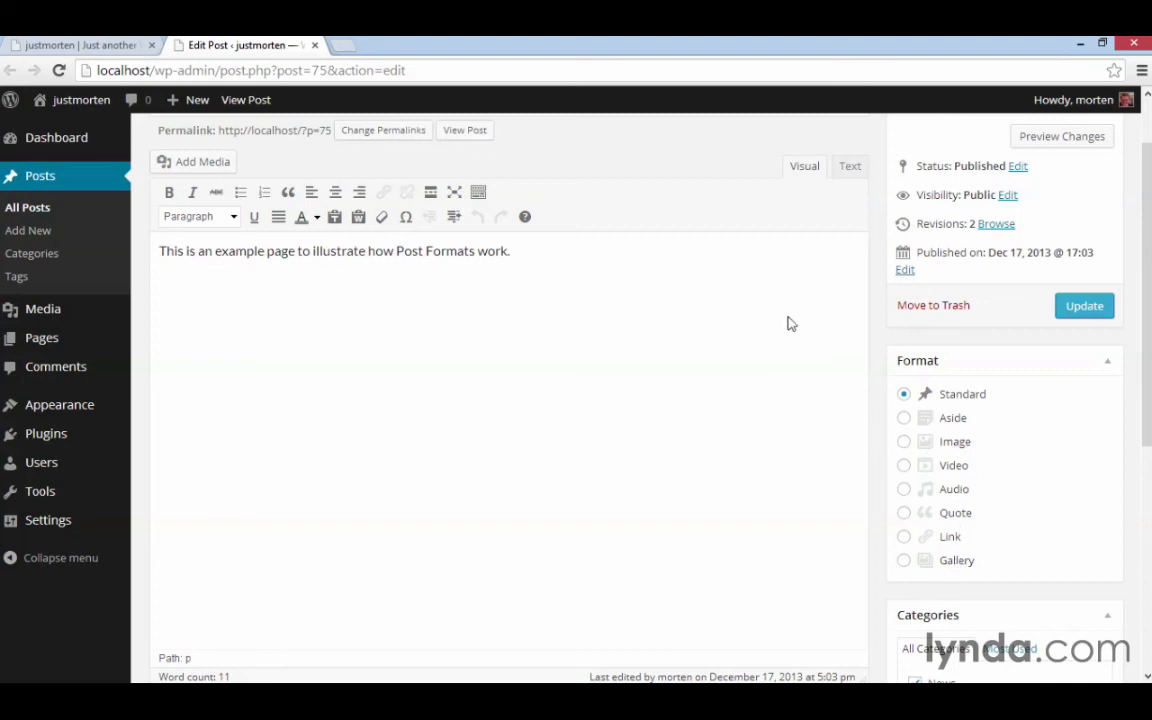
{"action": "left_click", "coordinate": [962, 420]}
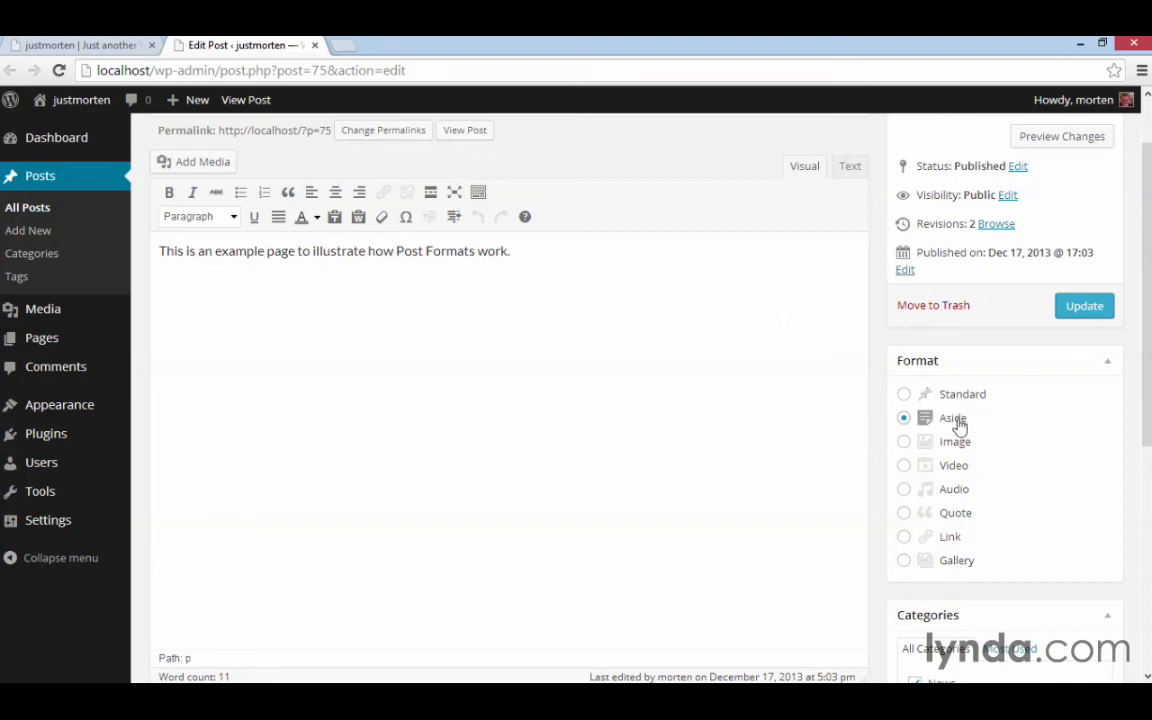
{"action": "left_click", "coordinate": [1085, 307]}
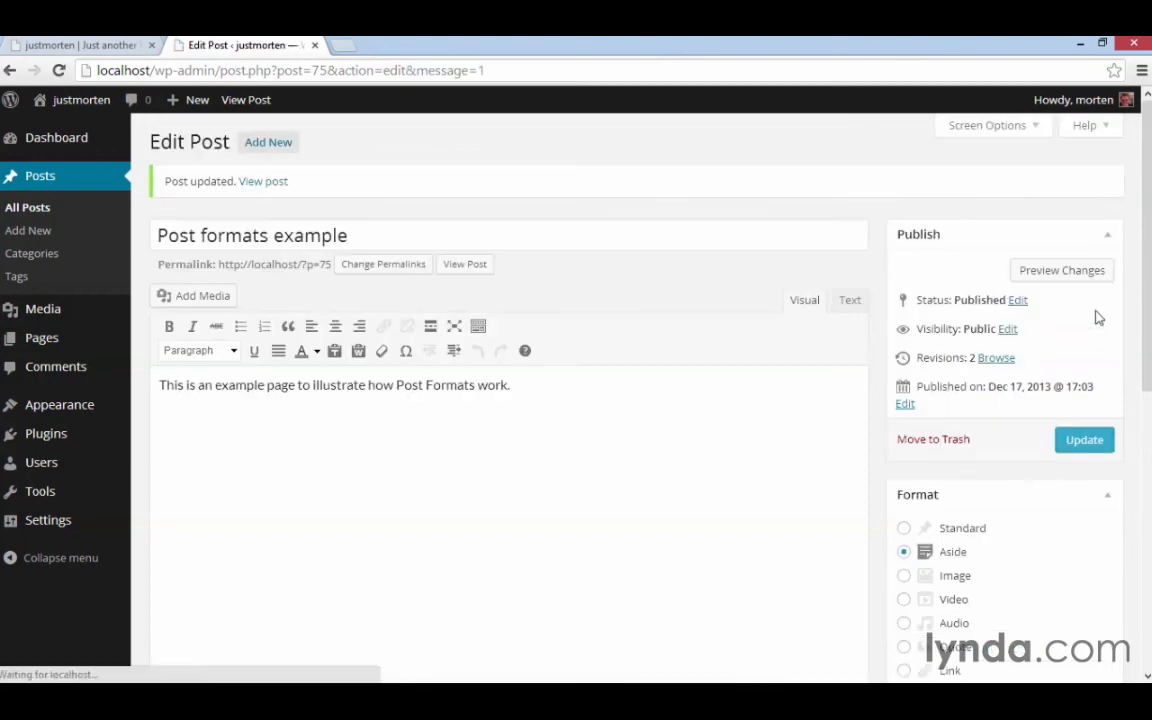
Step: Reload the site's front page and check how the Aside post is displayed
{"action": "left_click", "coordinate": [45, 44]}
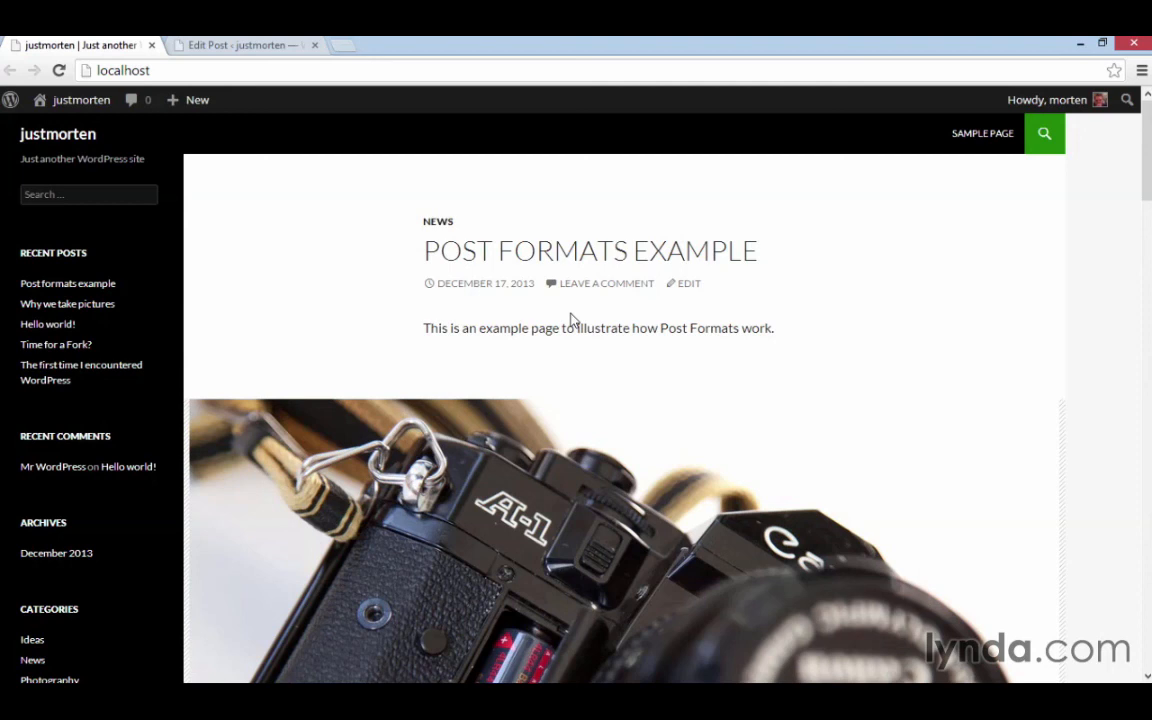
{"action": "key", "text": "F5"}
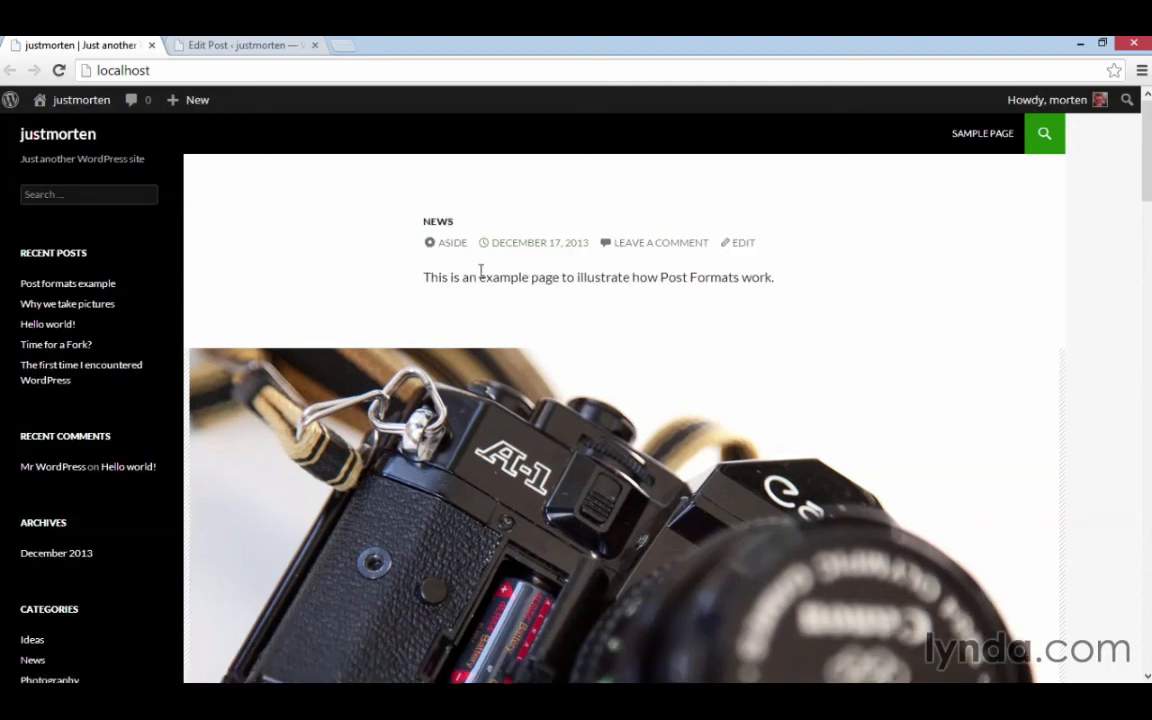
{"action": "left_click", "coordinate": [441, 245]}
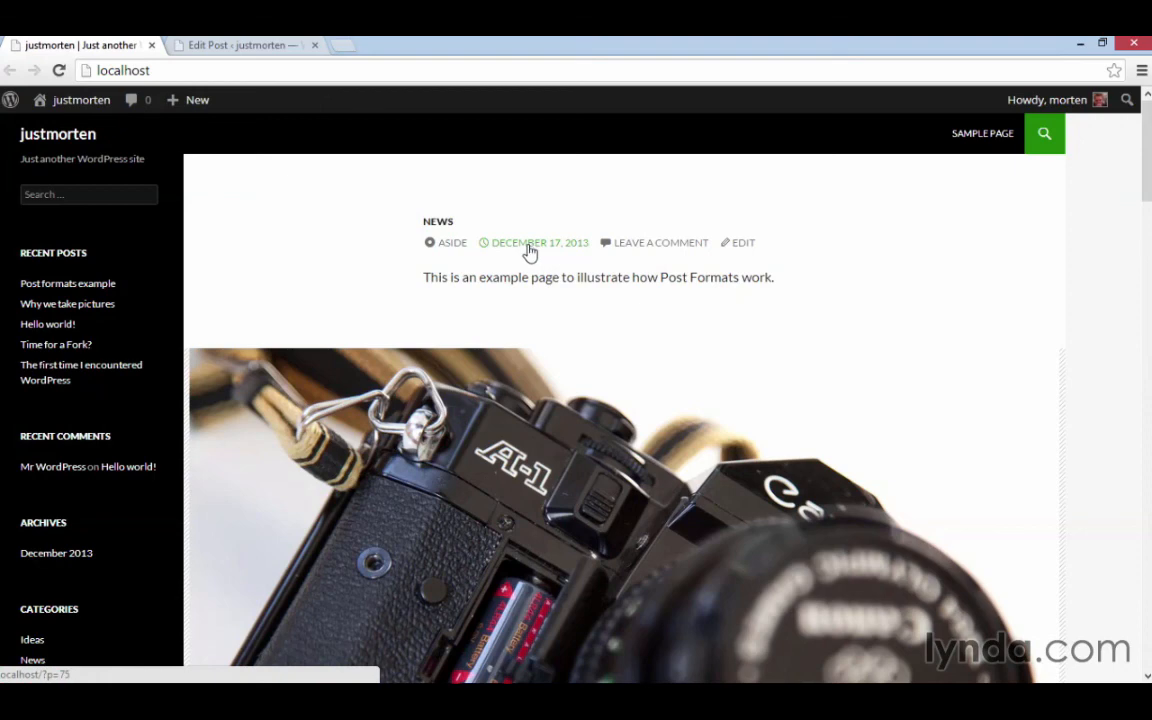
Step: Change the format of the Post formats example post to Image and update the post
{"action": "left_click", "coordinate": [267, 45]}
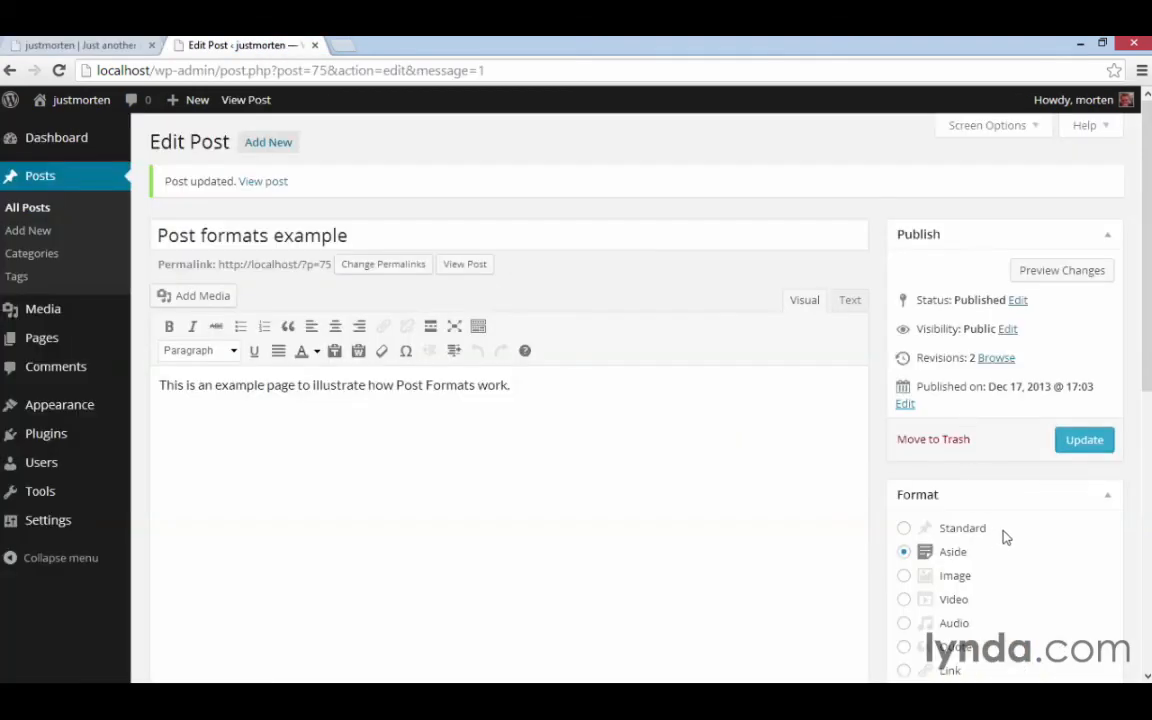
{"action": "scroll", "coordinate": [1003, 537], "scroll_direction": "down", "scroll_amount": 1}
{"action": "left_click", "coordinate": [956, 477]}
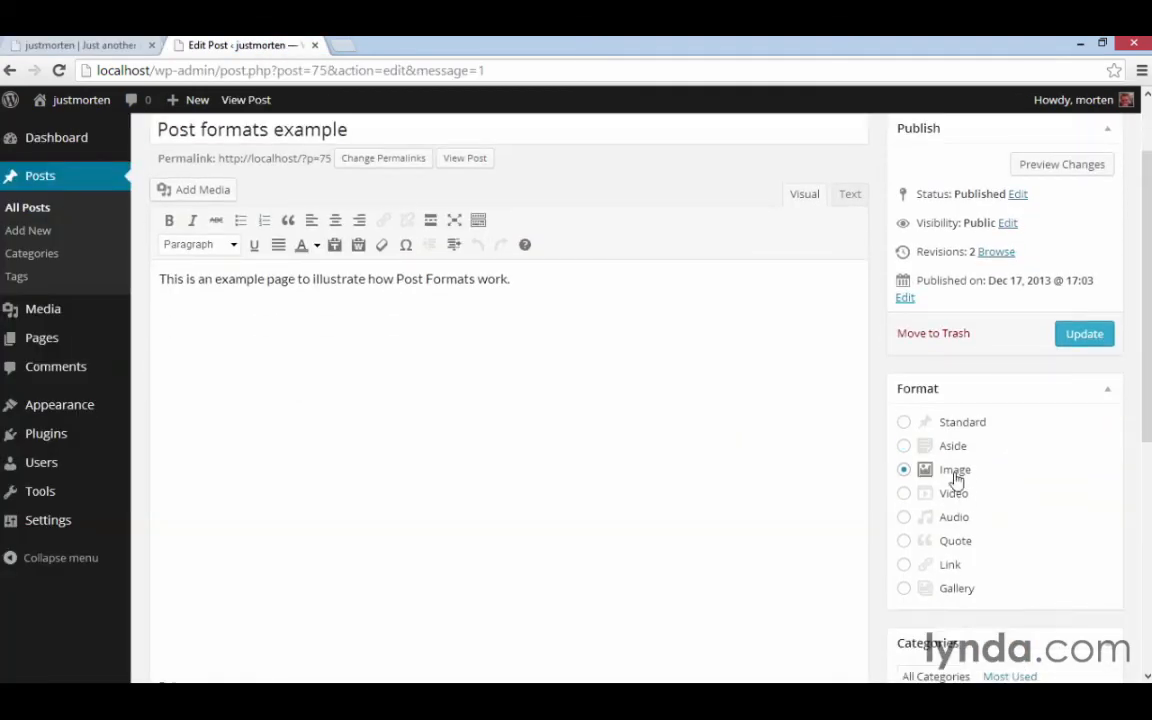
{"action": "left_click", "coordinate": [1082, 344]}
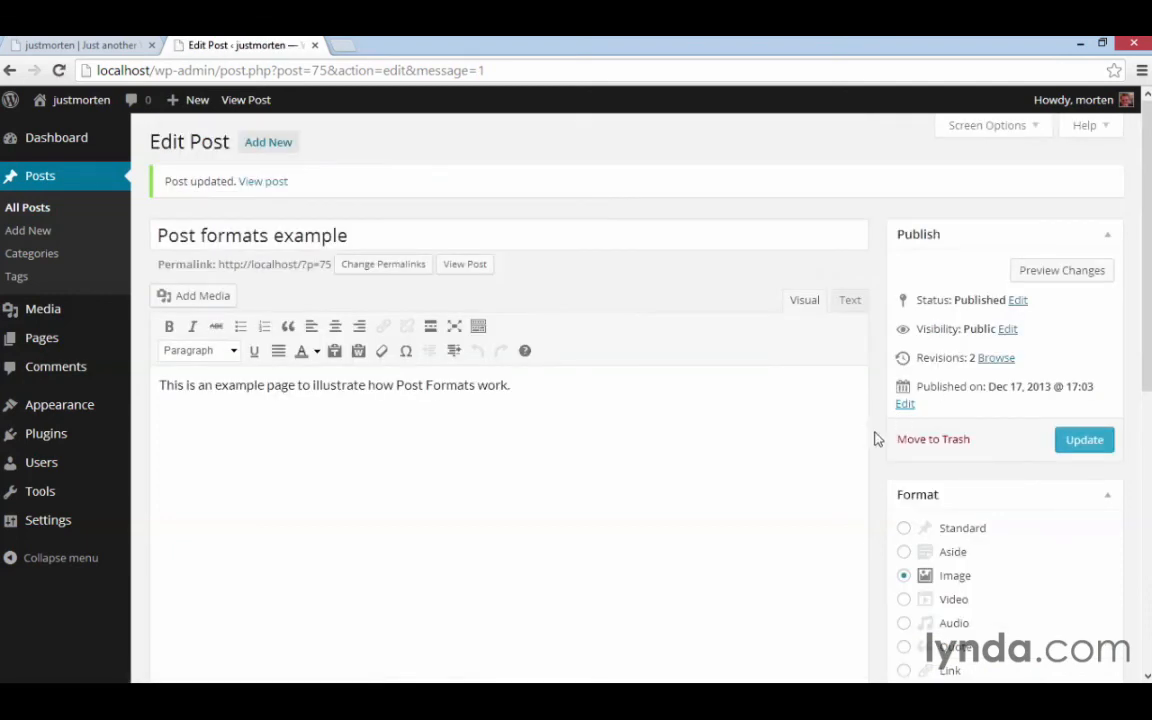
Step: Reload the site's front page and compare the Image post's display with the standard post Why we take pictures
{"action": "left_click", "coordinate": [138, 42]}
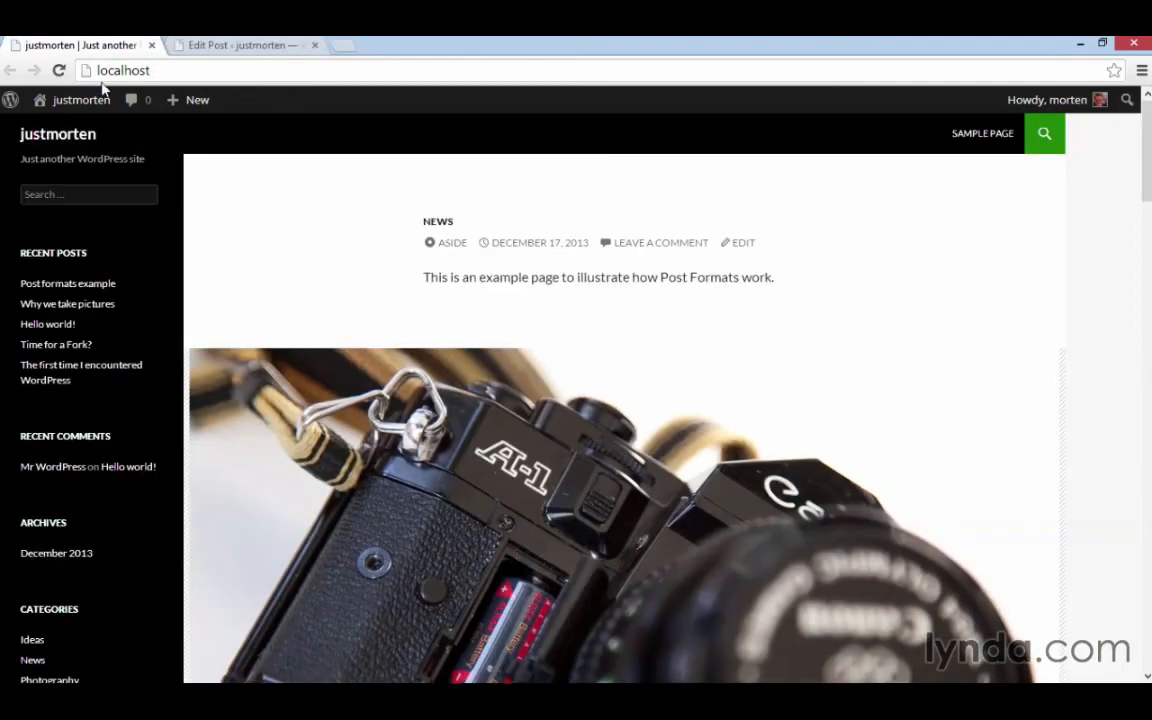
{"action": "left_click", "coordinate": [59, 70]}
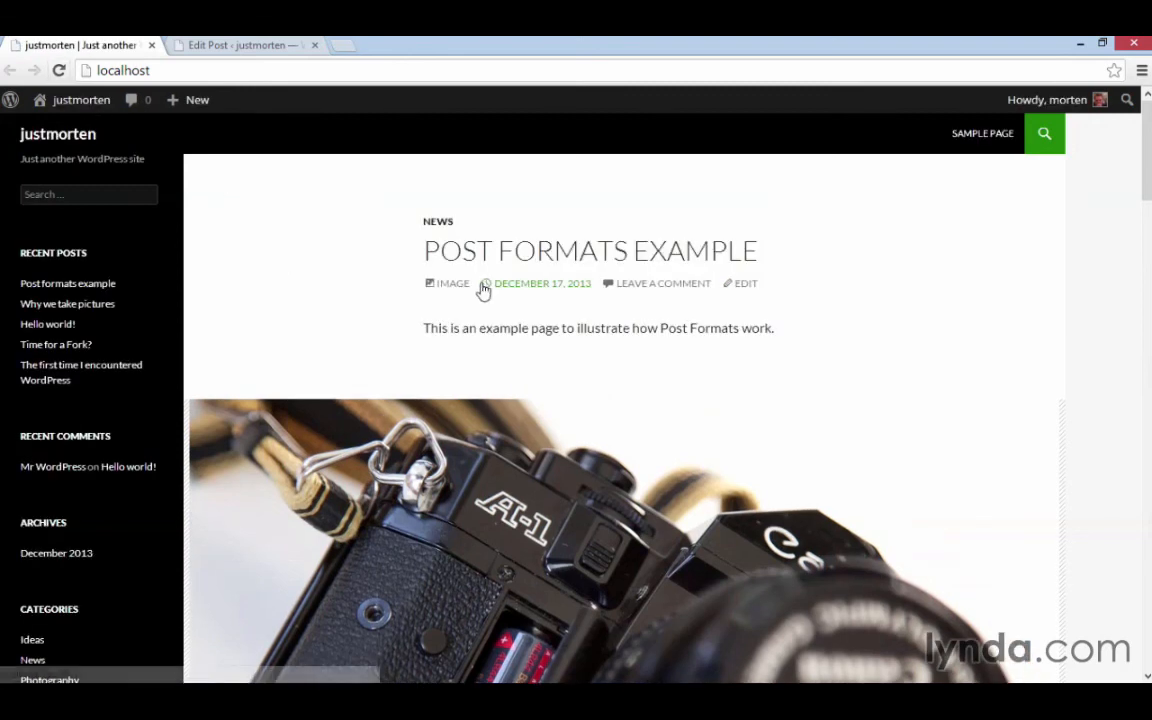
{"action": "left_click", "coordinate": [450, 286]}
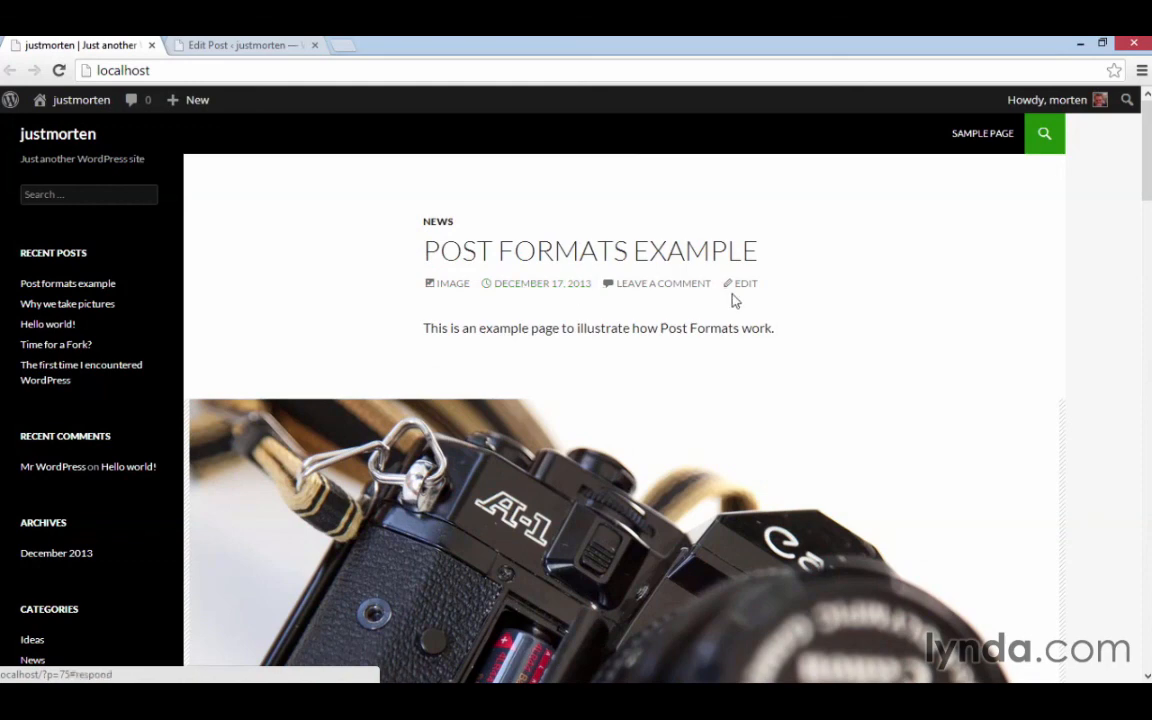
{"action": "scroll", "coordinate": [935, 335], "scroll_direction": "down", "scroll_amount": 5}
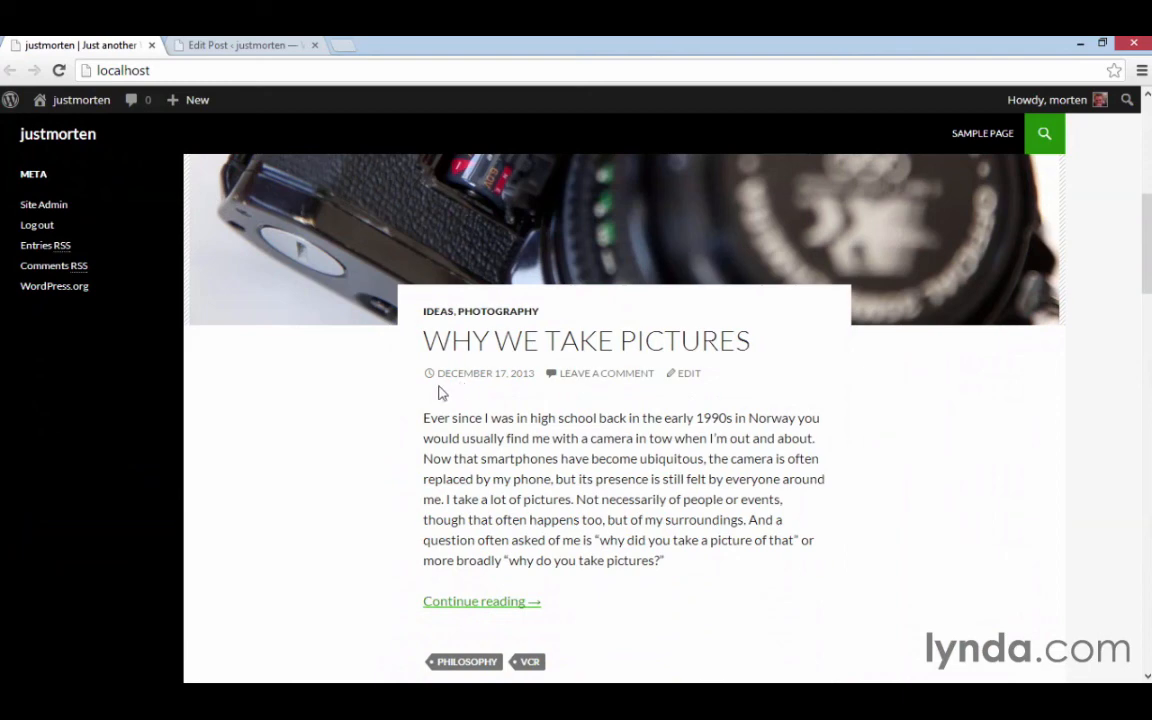
{"action": "scroll", "coordinate": [490, 420], "scroll_direction": "up", "scroll_amount": 2}
{"action": "scroll", "coordinate": [497, 435], "scroll_direction": "up", "scroll_amount": 4}
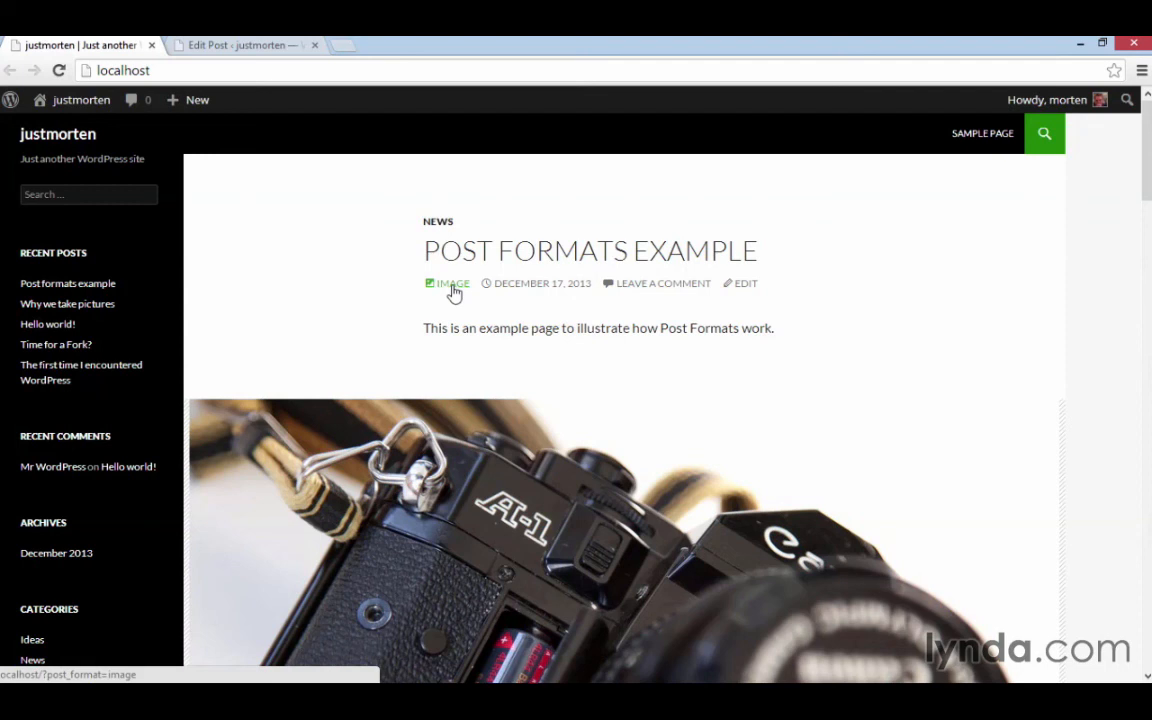
Step: Set the example post's format to Quote, update it, and check its display on the reloaded front page
{"action": "left_click", "coordinate": [250, 45]}
{"action": "scroll", "coordinate": [957, 578], "scroll_direction": "down", "scroll_amount": 2}
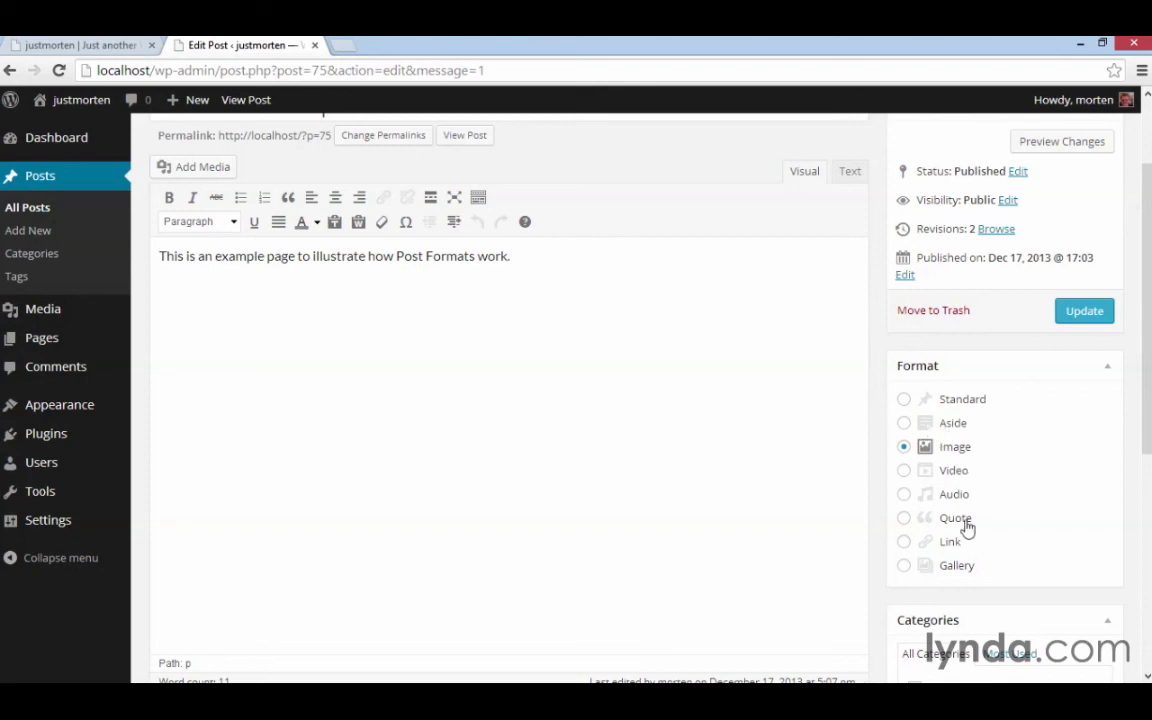
{"action": "left_click", "coordinate": [956, 523]}
{"action": "left_click", "coordinate": [1076, 316]}
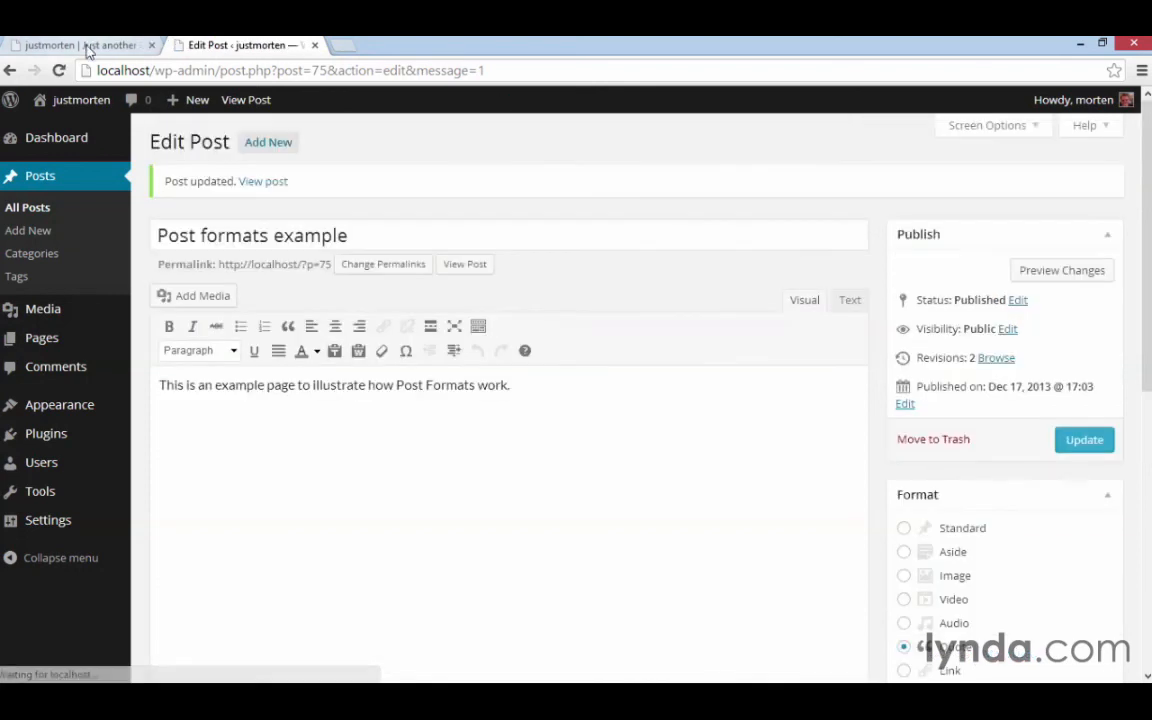
{"action": "left_click", "coordinate": [88, 46]}
{"action": "left_click", "coordinate": [59, 70]}
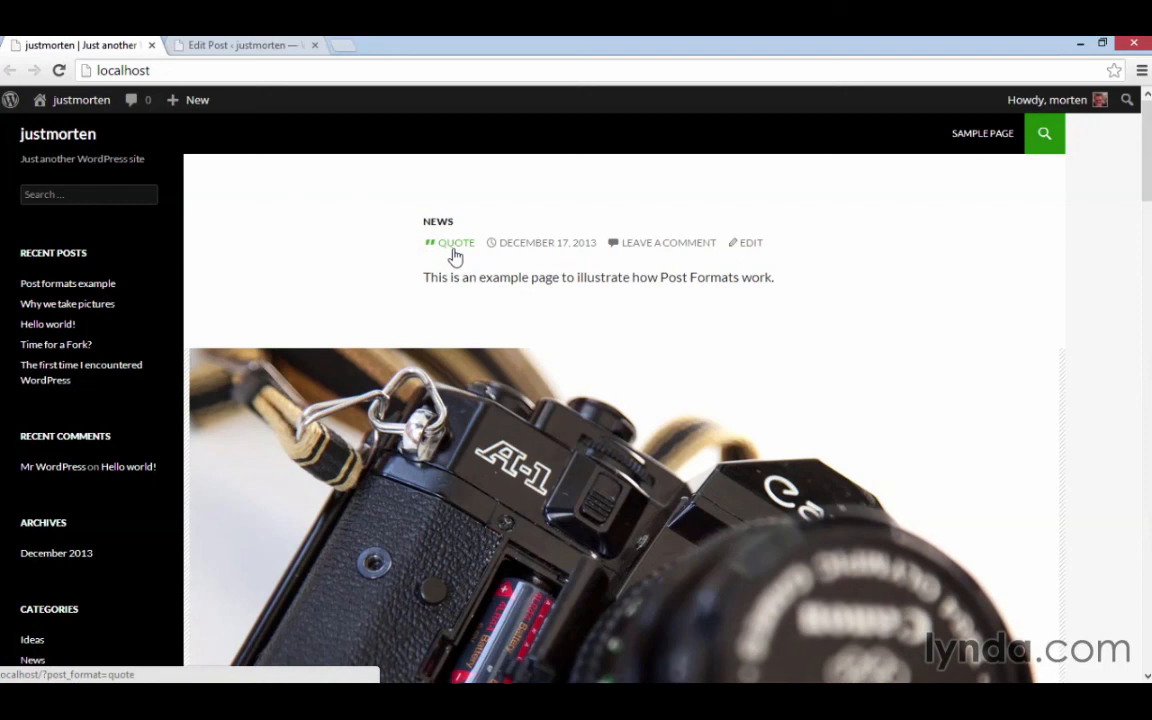
Step: Switch the example post to the Link format, update it, and reload the front page to check its display
{"action": "left_click", "coordinate": [260, 44]}
{"action": "scroll", "coordinate": [930, 608], "scroll_direction": "down", "scroll_amount": 1}
{"action": "left_click", "coordinate": [952, 607]}
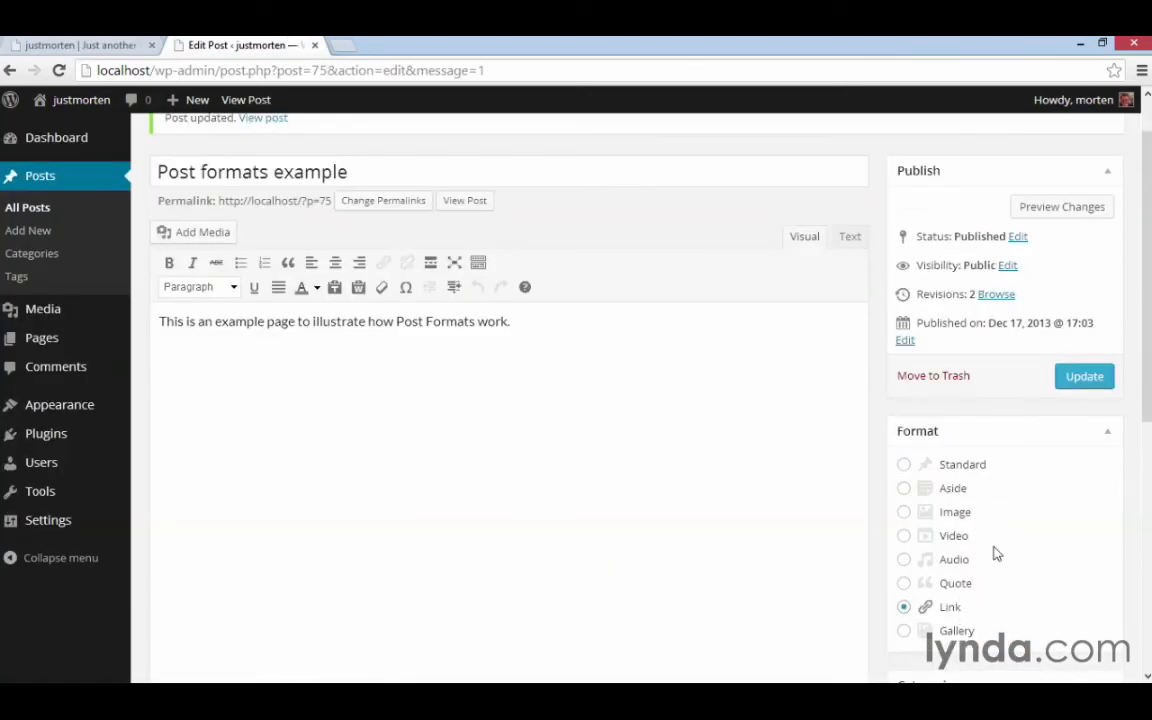
{"action": "left_click", "coordinate": [1090, 383]}
{"action": "left_click", "coordinate": [110, 44]}
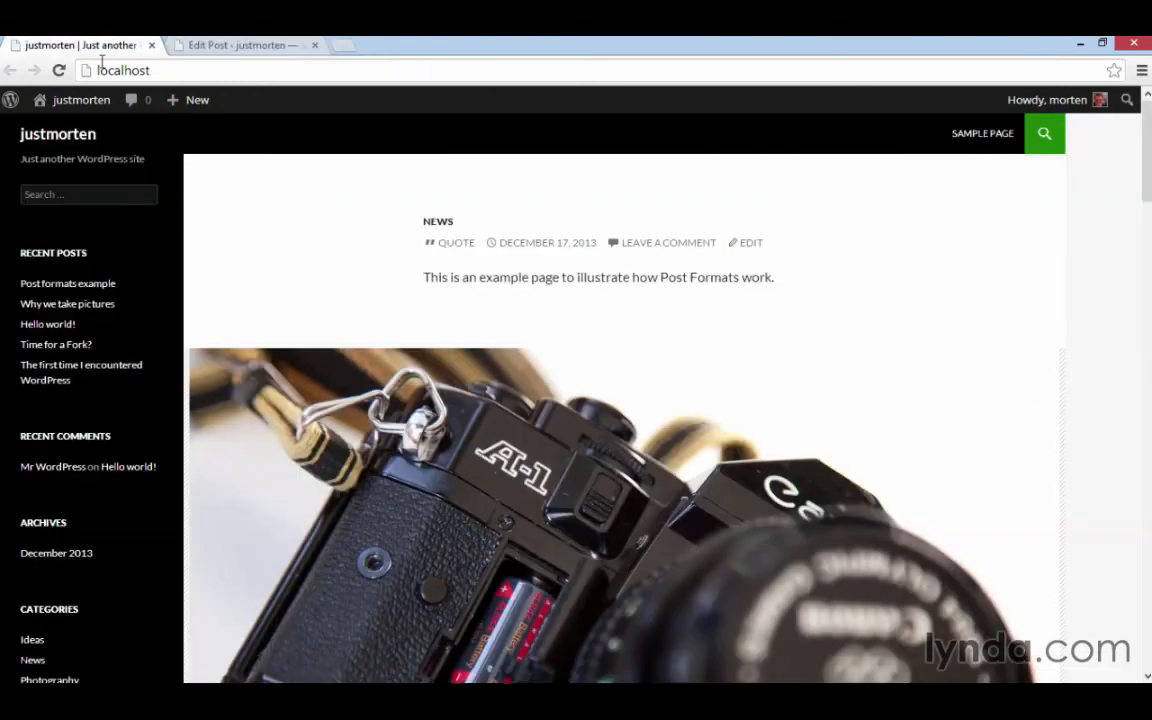
{"action": "left_click", "coordinate": [59, 70]}
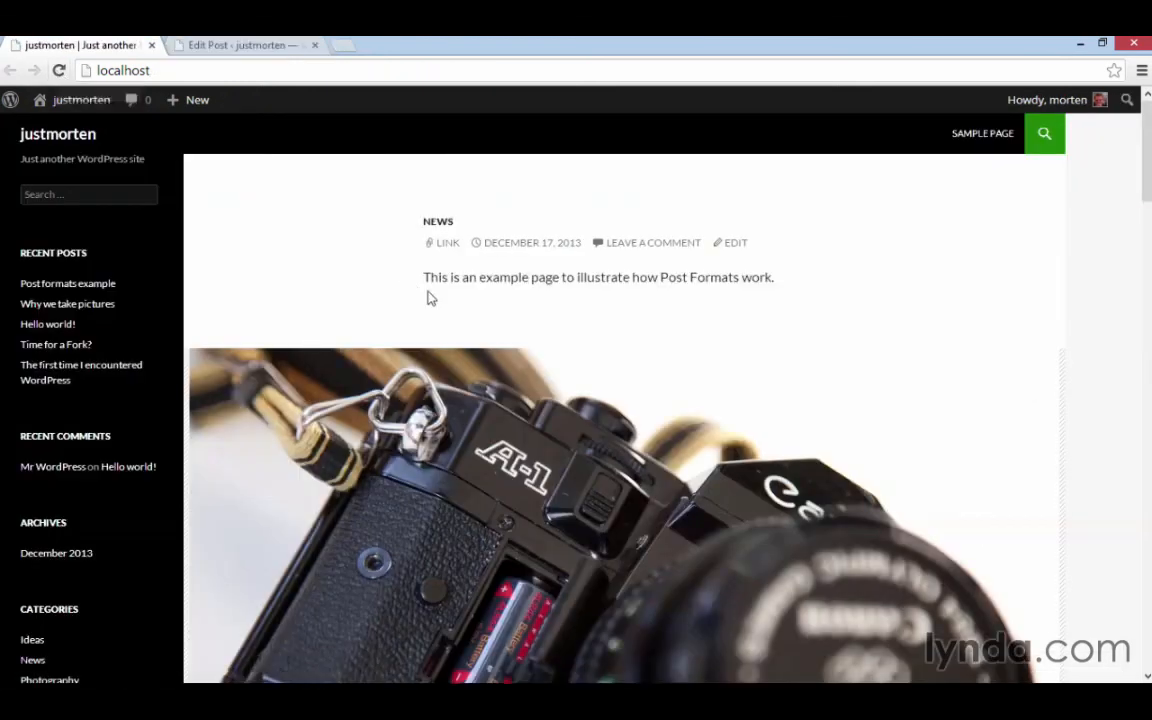